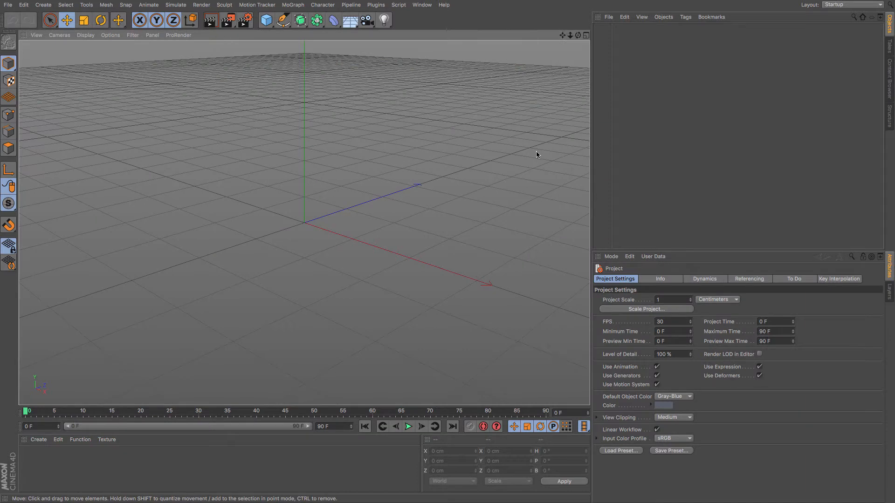
Create a new material, open it in the Material Editor and disable its Reflectance channel.
double_click(32, 457)
double_click(32, 457)
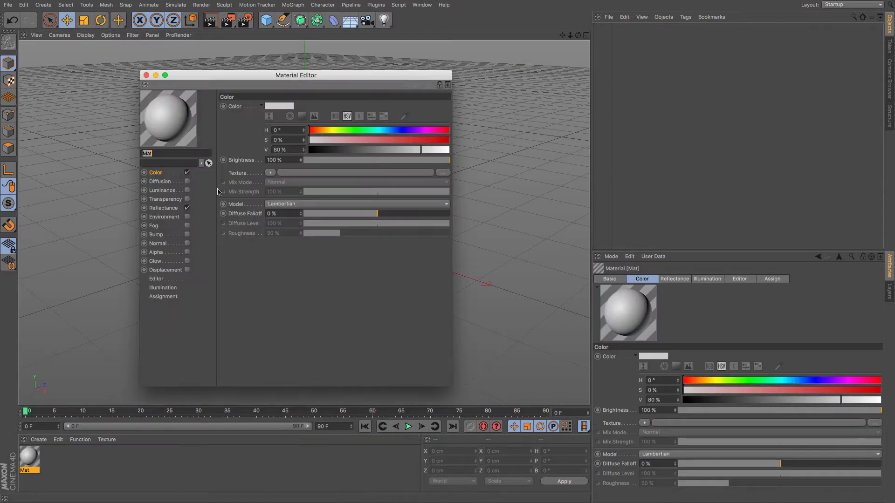
left_click_drag(226, 75, 321, 66)
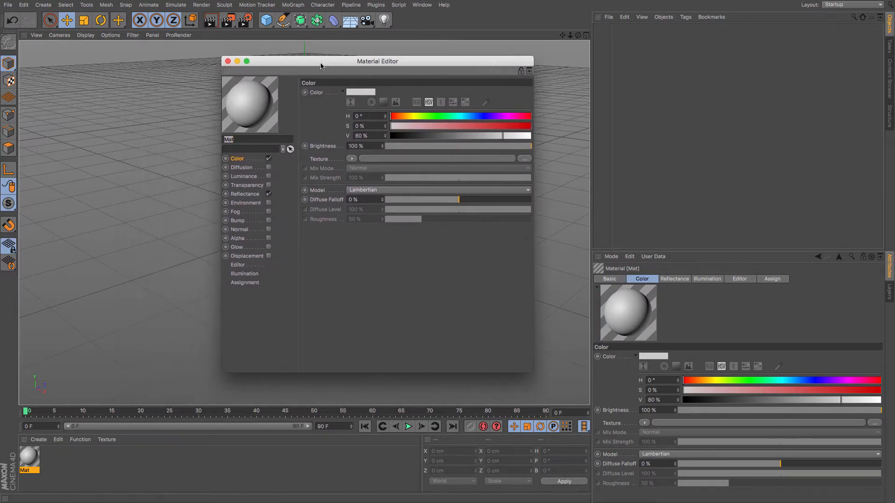
left_click(269, 194)
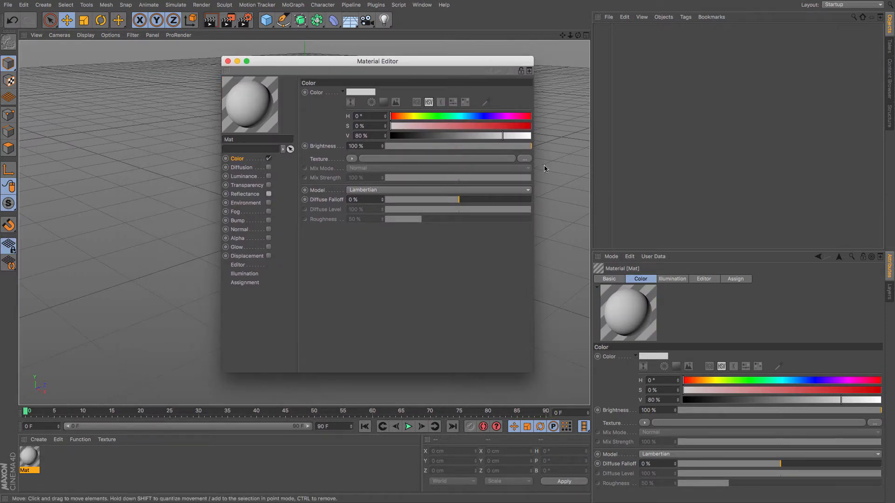
Load Bat.jpg from Desktop > Character Modelling > Barry as the Color texture, declining to copy it into the project.
left_click(527, 159)
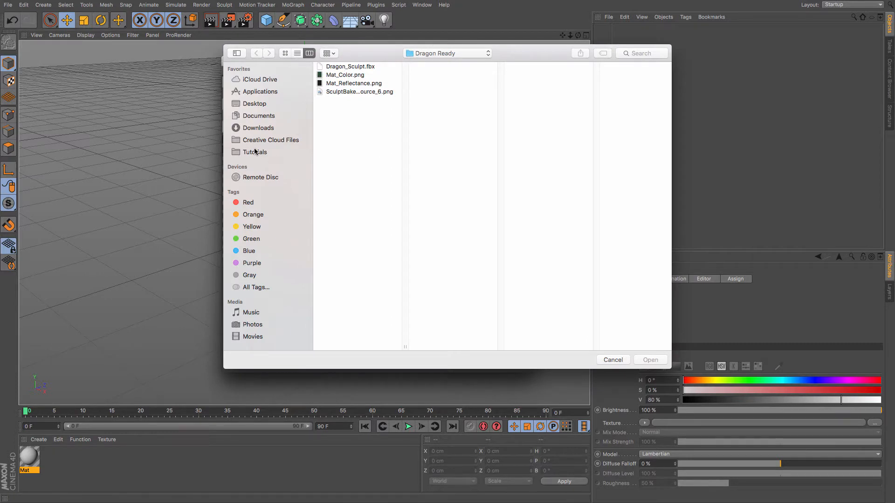
left_click(263, 103)
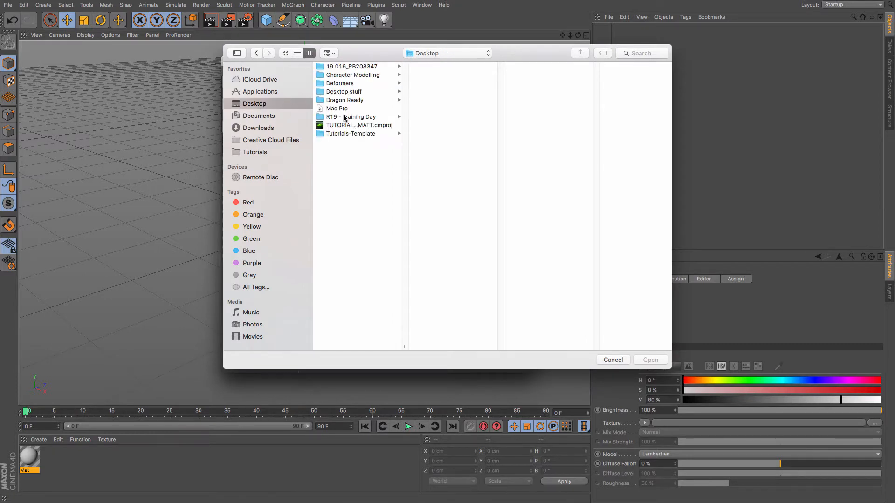
left_click(344, 75)
left_click(440, 68)
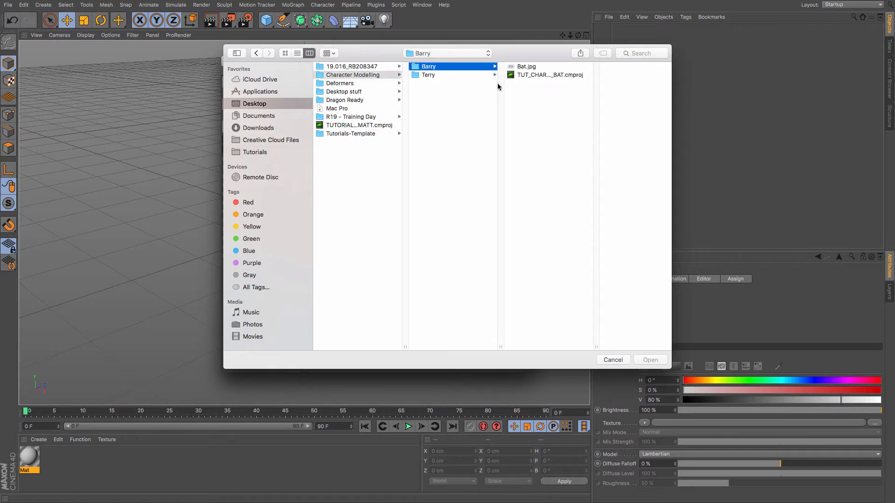
left_click(527, 68)
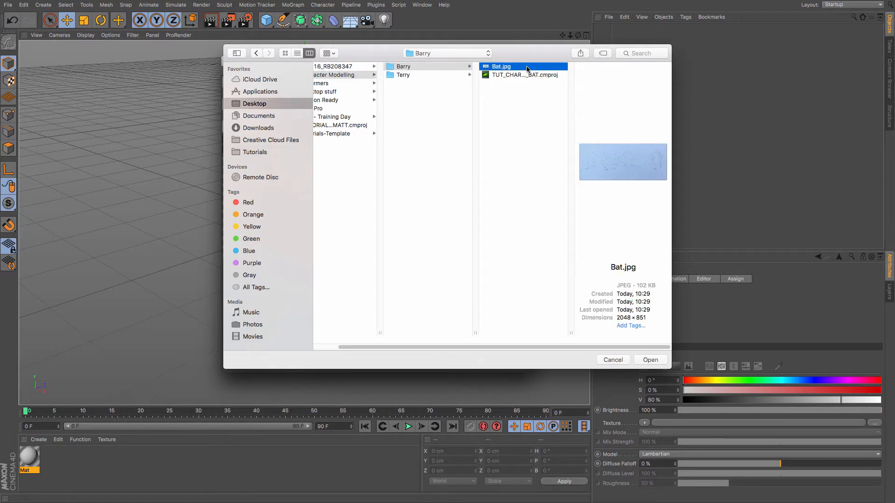
double_click(528, 68)
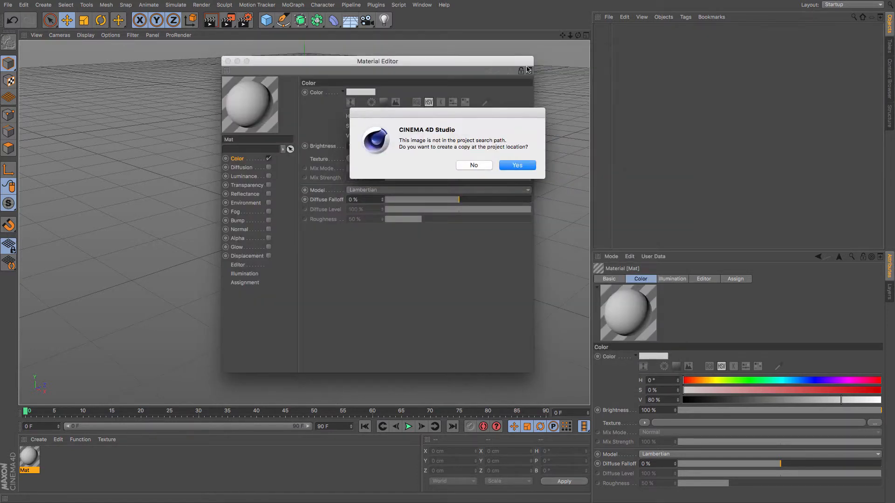
left_click(485, 166)
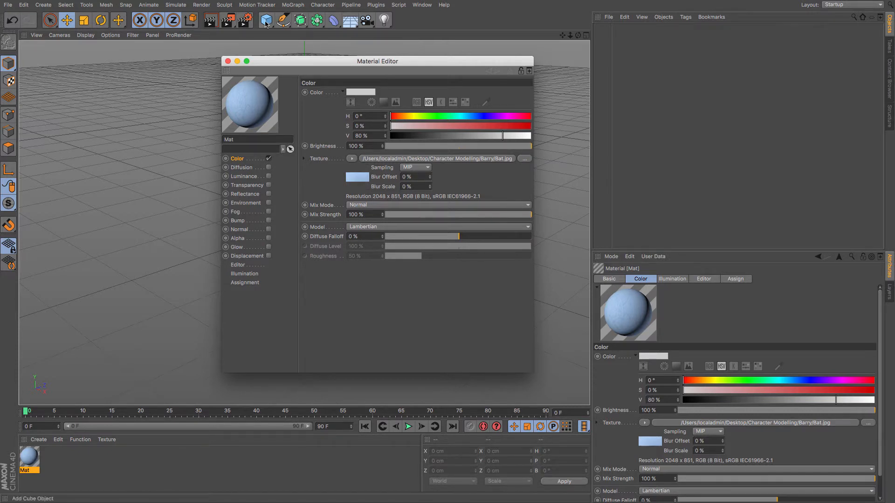
Add a plane object and set its width to 2048 cm and height to 851 cm.
left_click_drag(266, 20, 353, 49)
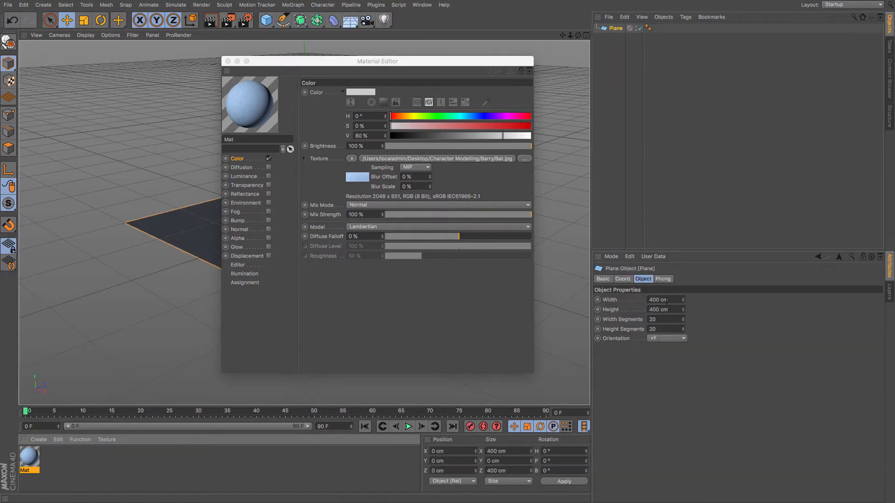
left_click_drag(660, 299, 596, 299)
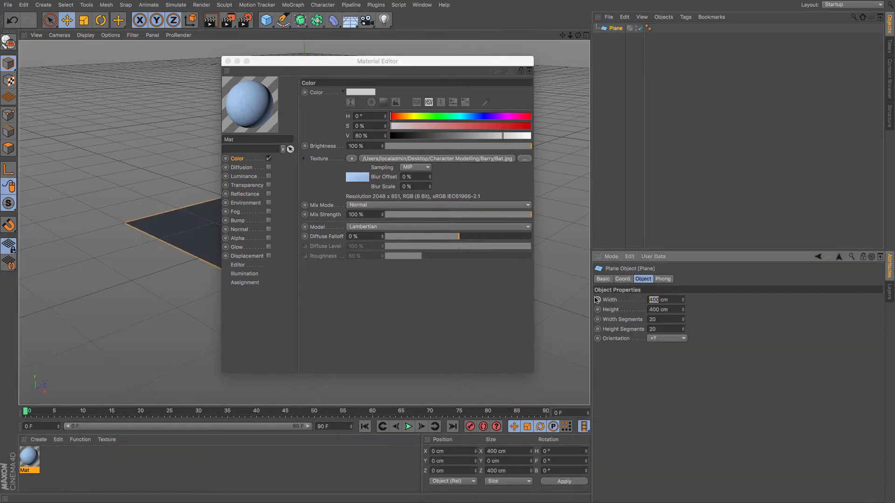
type("2048")
key("Tab")
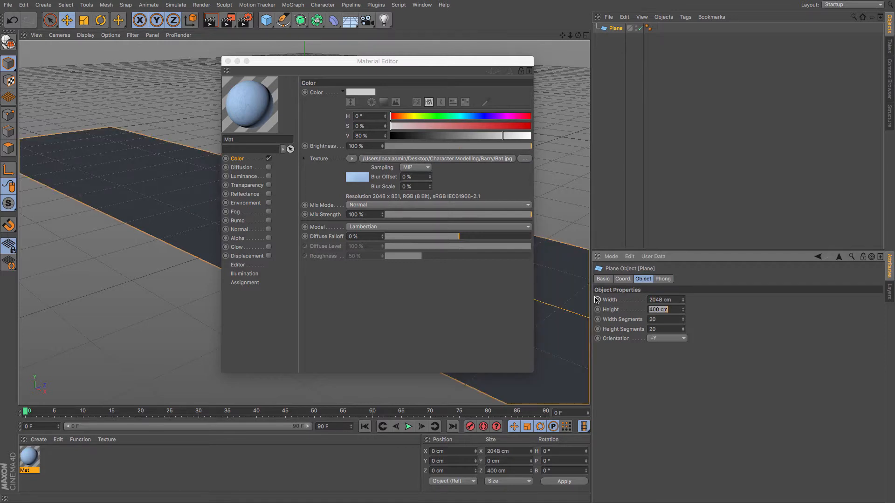
type("851")
key("Return")
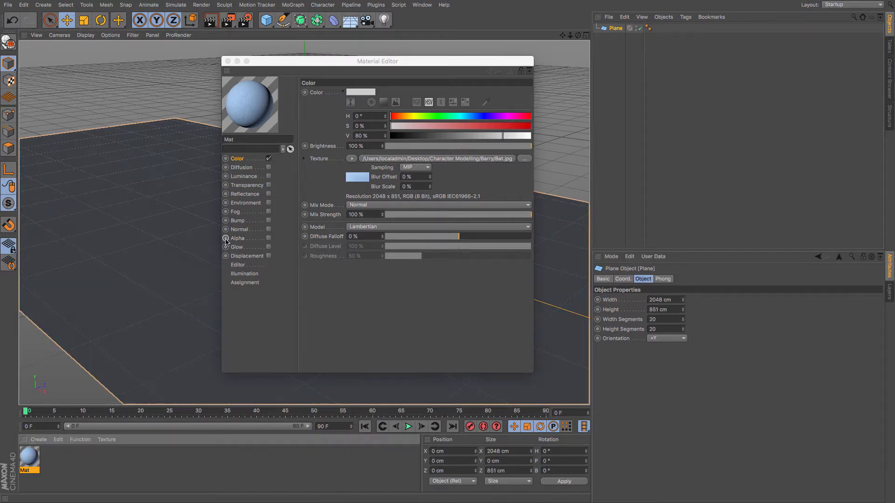
Apply the material to the plane.
left_click_drag(28, 464, 128, 277)
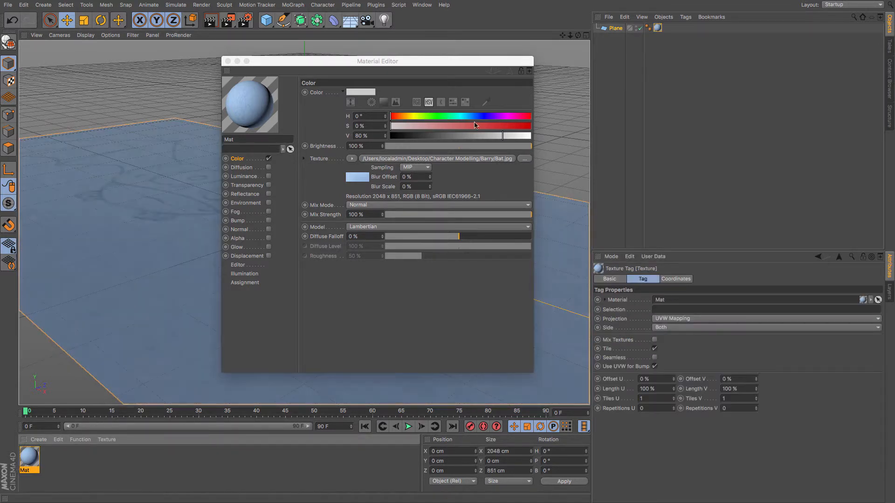
left_click_drag(295, 61, 659, 112)
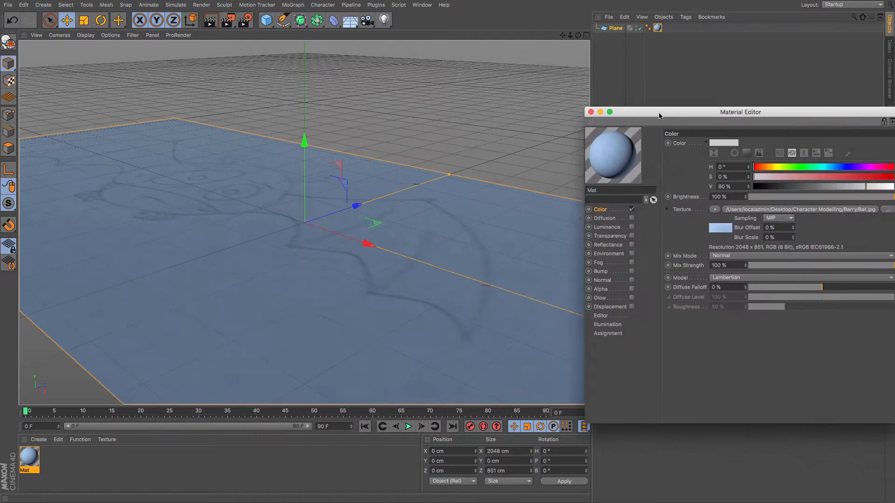
left_click_drag(578, 35, 597, 132)
left_click_drag(569, 36, 518, 37)
left_click_drag(578, 35, 587, 20)
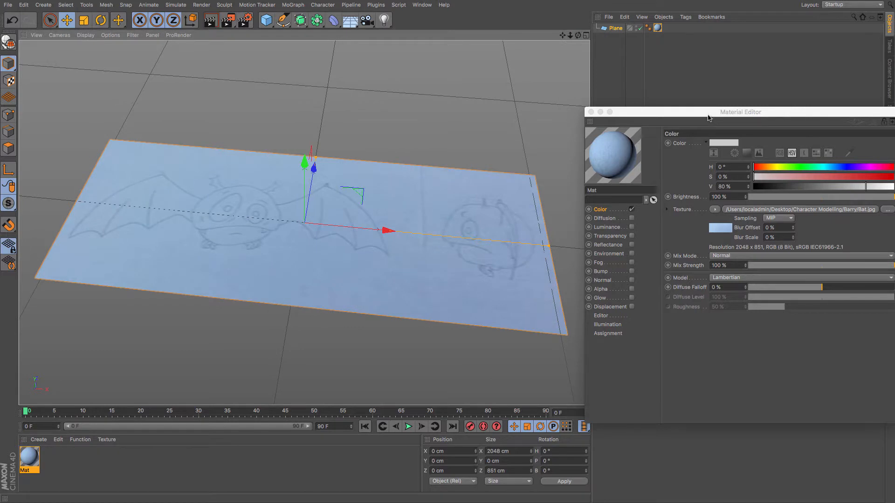
Set the material's editor Texture Preview Size to 512x512 and close the Material Editor.
left_click_drag(708, 115, 662, 92)
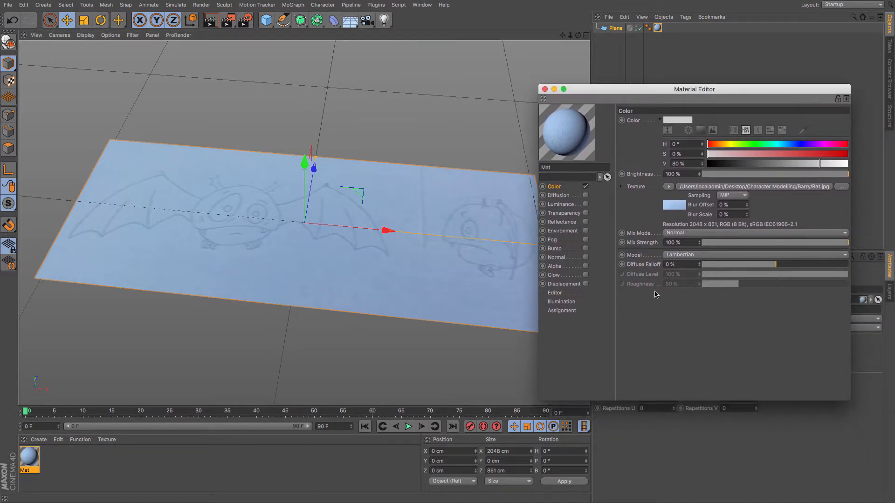
left_click(558, 294)
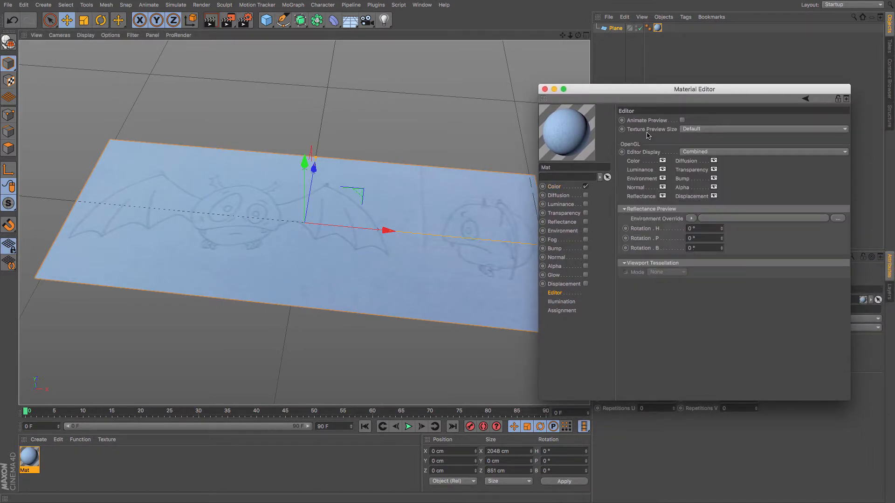
left_click(686, 131)
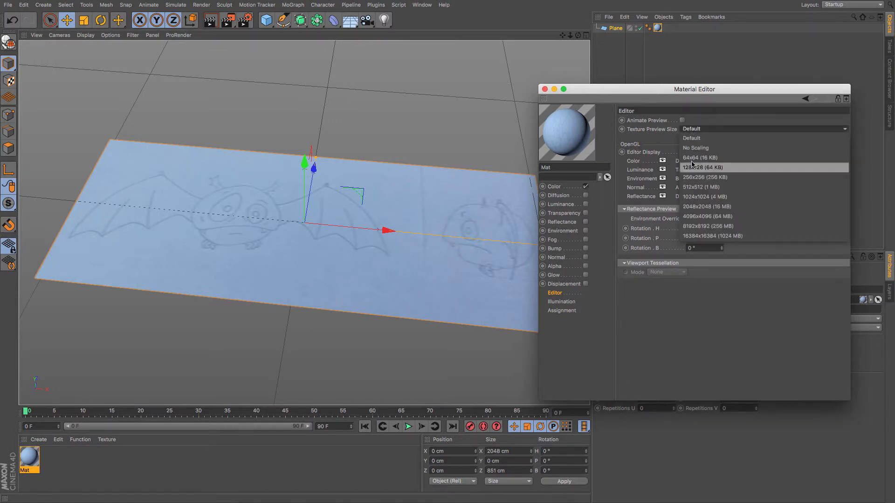
left_click(703, 178)
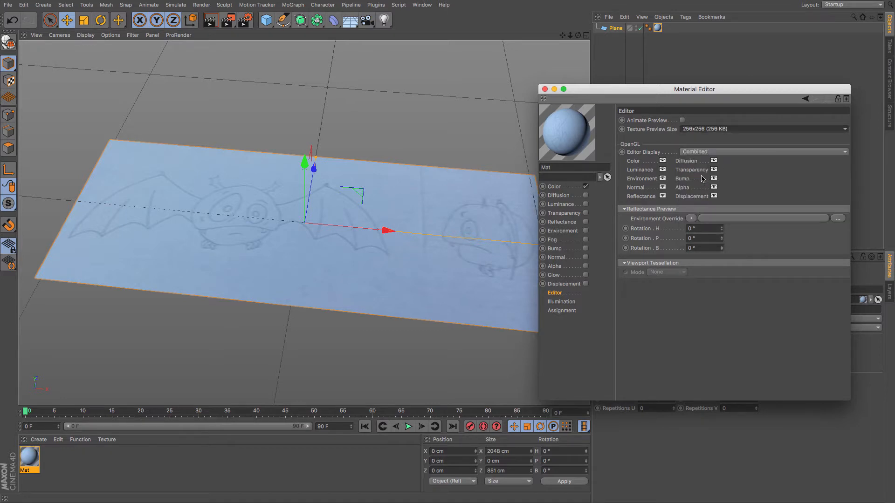
left_click(709, 129)
left_click(710, 188)
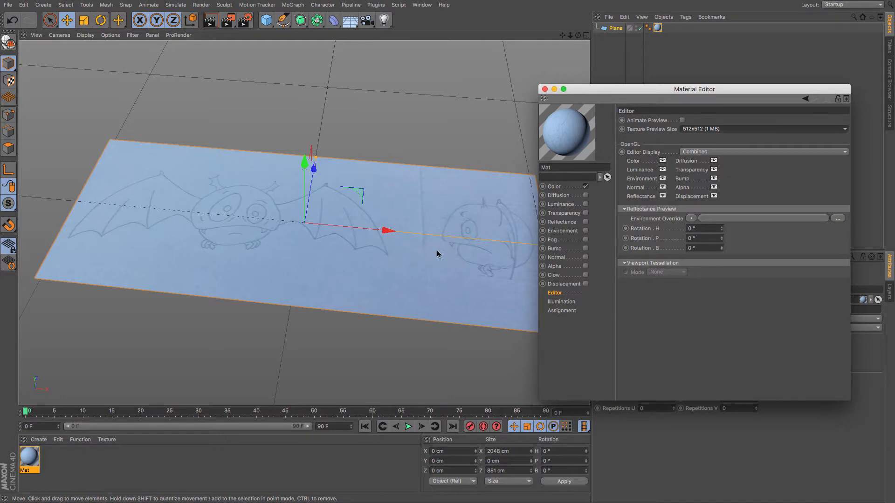
left_click(545, 90)
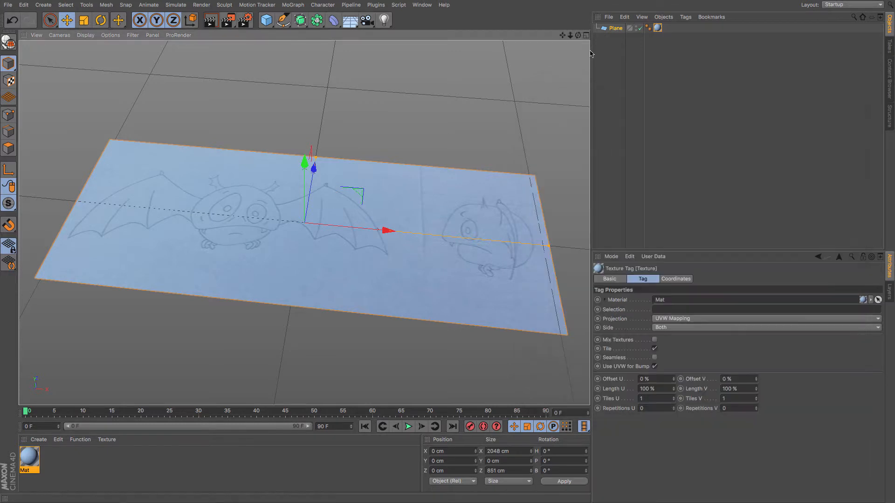
Rotate the plane 90° in pitch so it stands upright.
left_click(101, 20)
left_click_drag(306, 231, 295, 310)
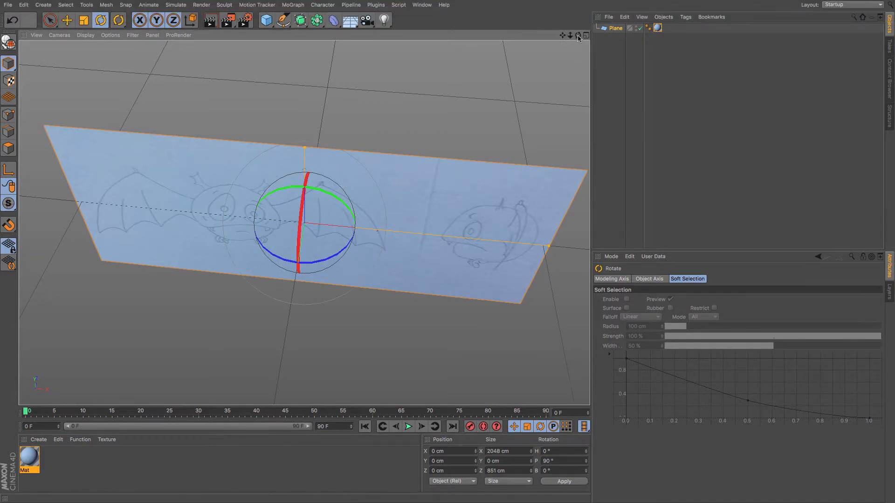
left_click_drag(578, 36, 572, 9)
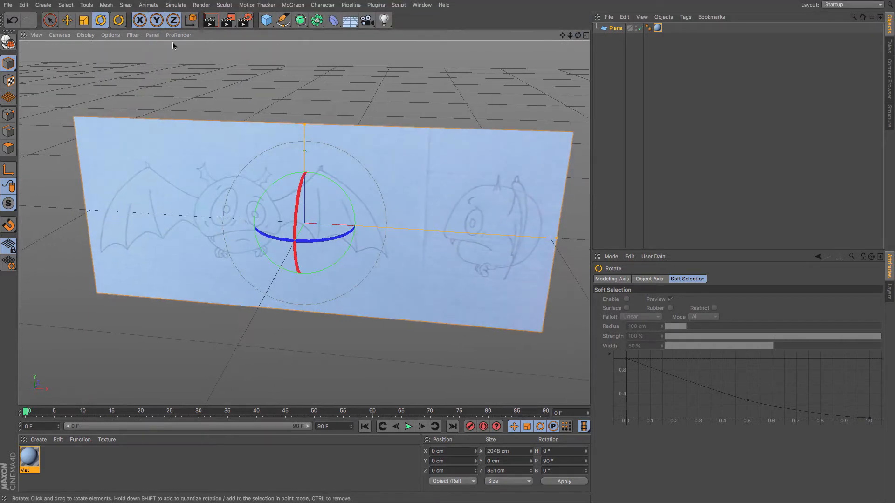
Move the upright plane back and to the side of the origin.
left_click(68, 20)
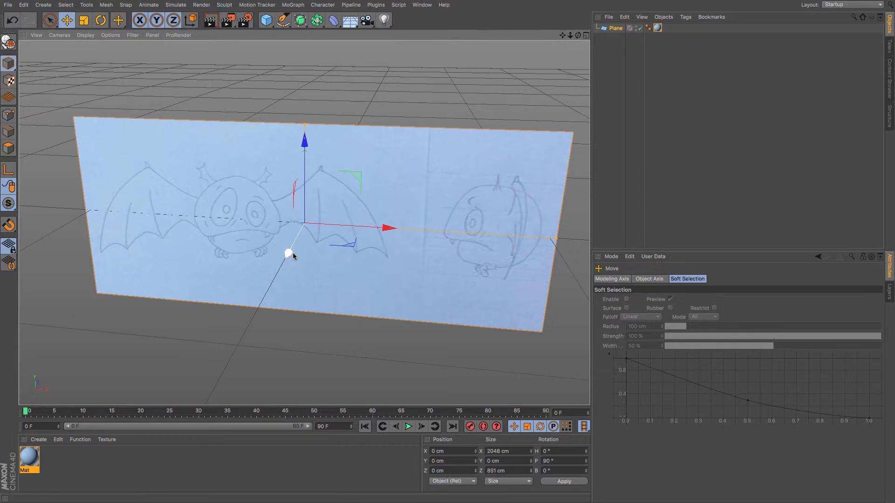
left_click_drag(293, 255, 473, 164)
mouse_move(578, 36)
left_mouse_down()
mouse_move(578, 3)
mouse_move(586, 18)
mouse_move(557, 31)
left_mouse_up()
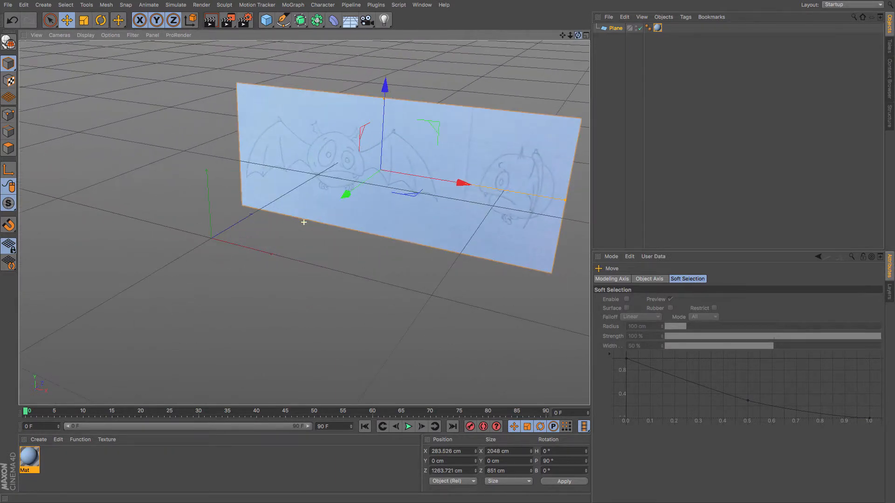
Duplicate the plane and rotate the copy 90° in bank to face sideways.
key("ctrl+c")
key("ctrl+v")
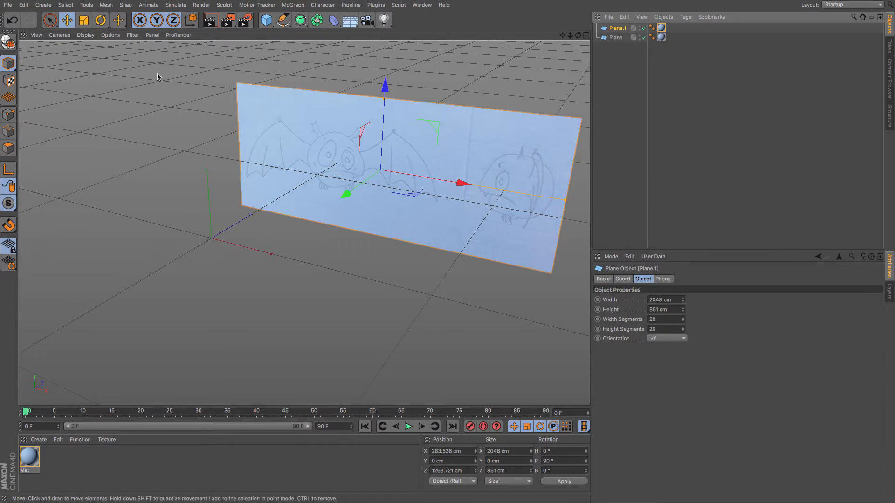
key("r")
left_click_drag(368, 190, 456, 179)
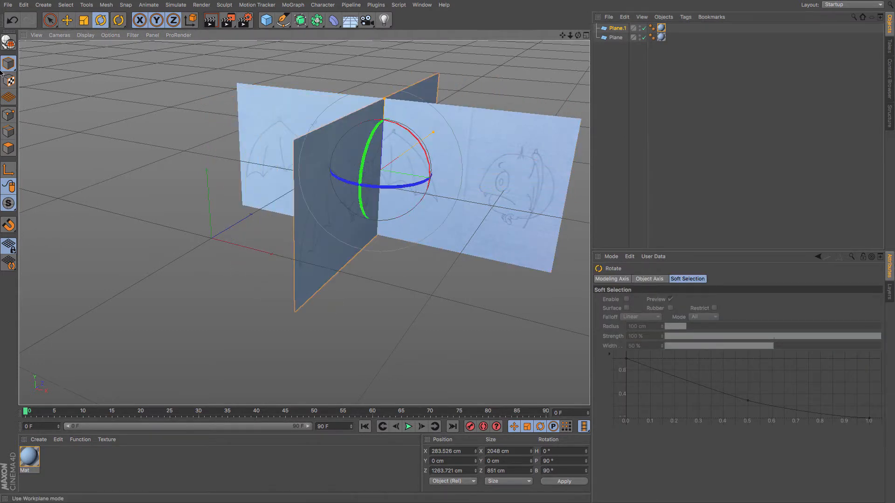
Move the duplicated plane off to the side, away from the front reference.
left_click(65, 22)
left_click_drag(382, 170, 128, 189)
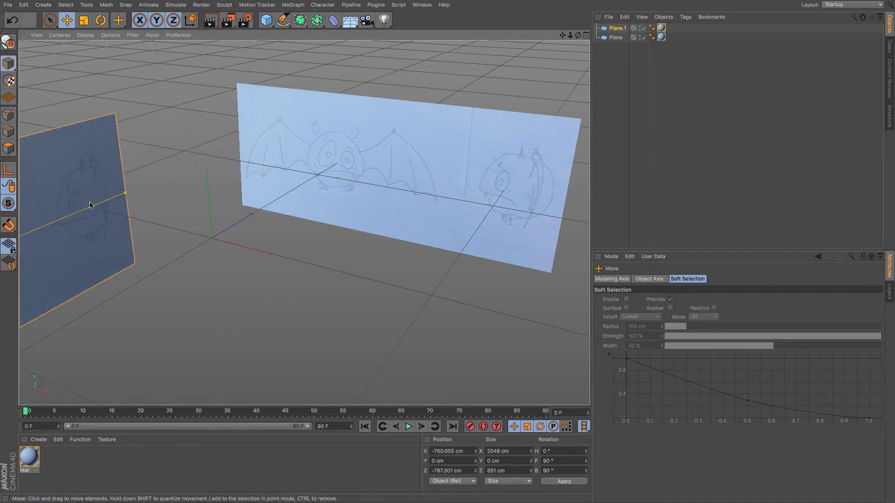
left_click_drag(577, 36, 576, 39)
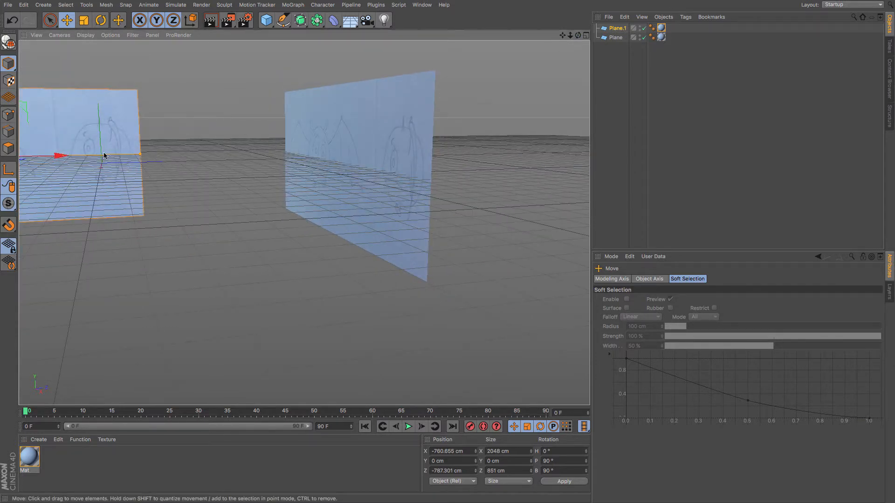
mouse_move(577, 36)
left_mouse_down()
mouse_move(587, 42)
mouse_move(586, 28)
mouse_move(581, 42)
mouse_move(531, 55)
mouse_move(575, 44)
left_mouse_up()
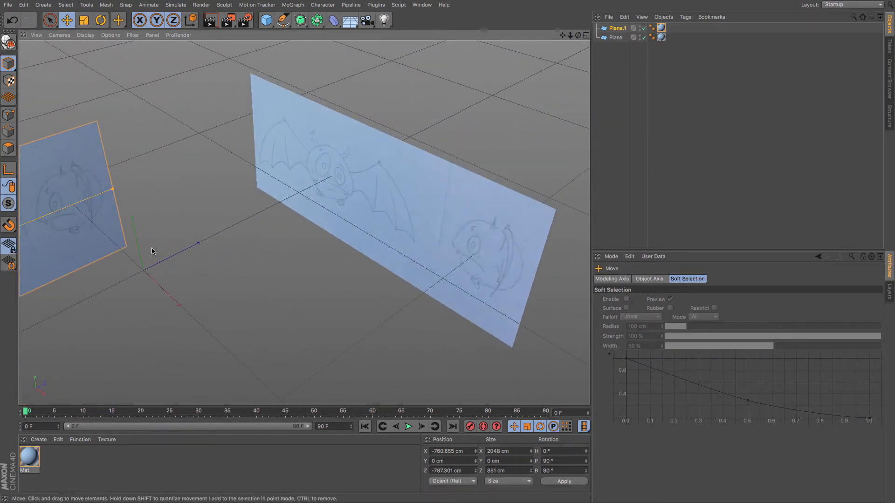
mouse_move(579, 36)
left_mouse_down()
mouse_move(599, 21)
mouse_move(499, 67)
mouse_move(575, 42)
left_mouse_up()
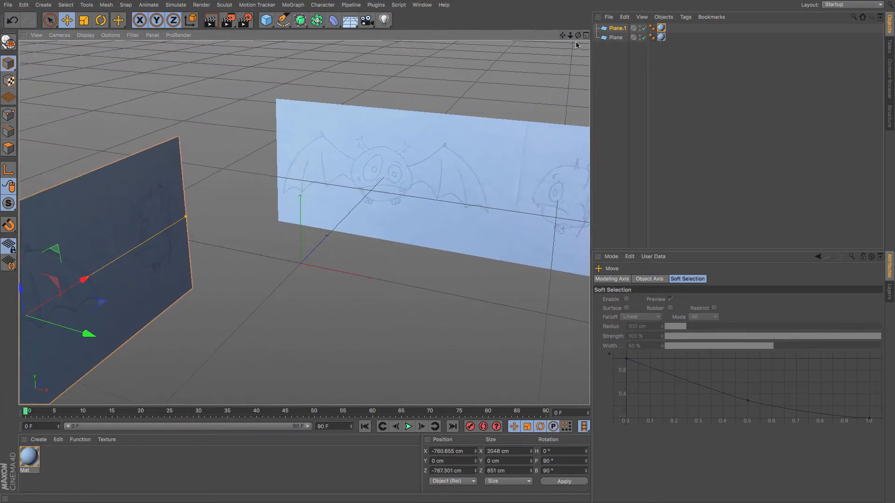
Add a Subdivision Surface and a Symmetry object, nesting the Symmetry under the Subdivision Surface.
left_click(300, 21)
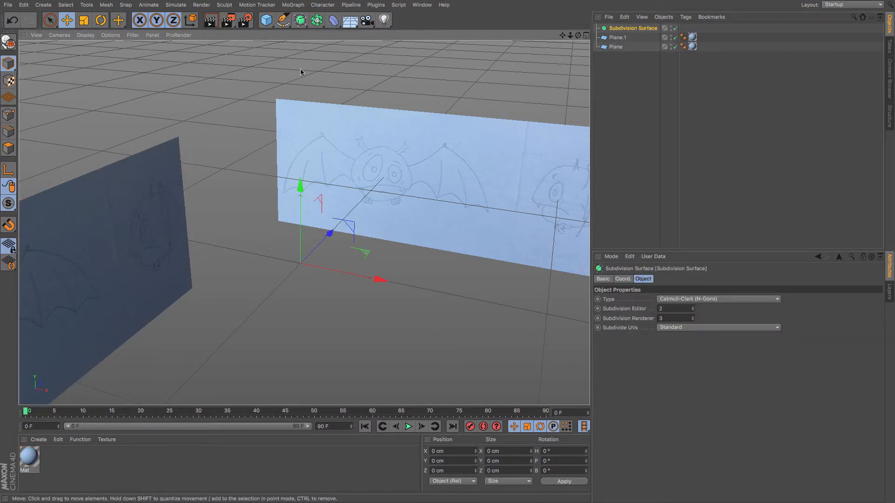
left_click_drag(317, 20, 422, 66)
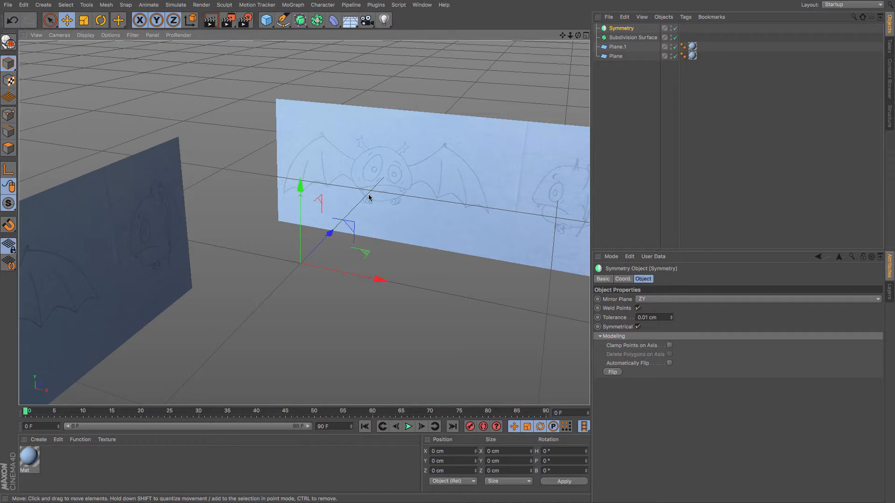
left_click_drag(622, 31, 623, 37)
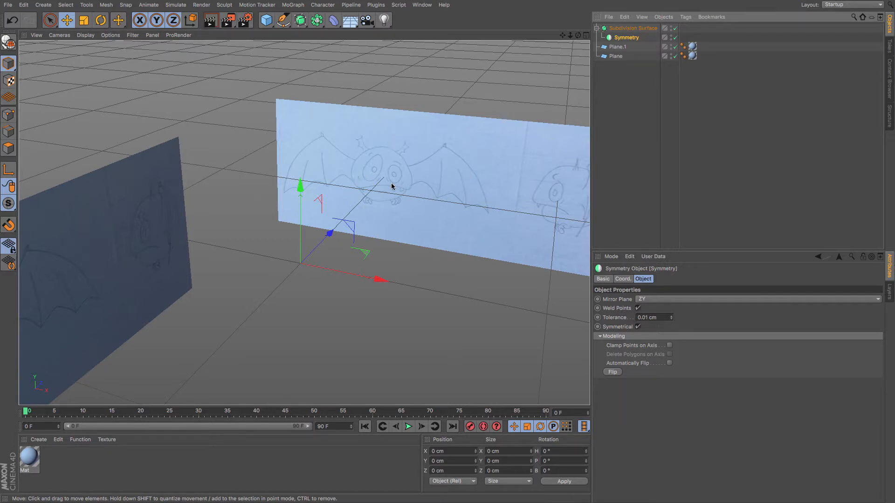
Add a cube object to the scene.
left_click(266, 19)
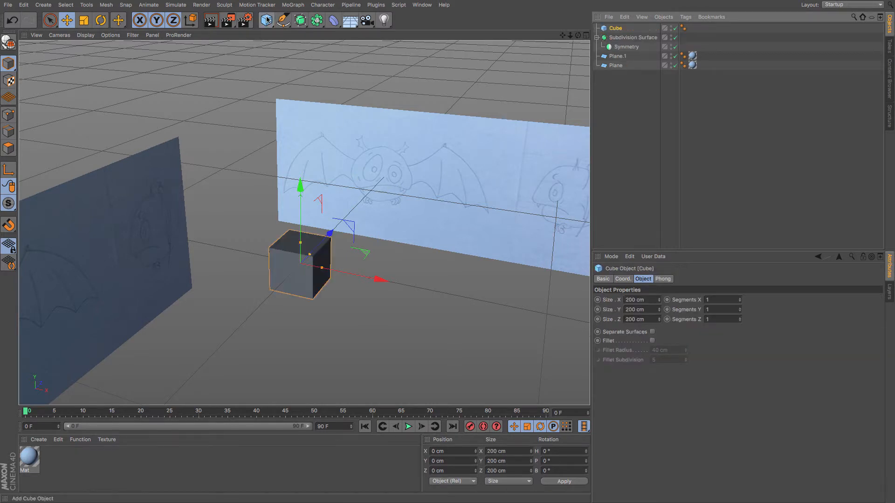
Set the cube's segments to 2 on each axis, make it editable, and switch to point mode.
left_click(722, 300)
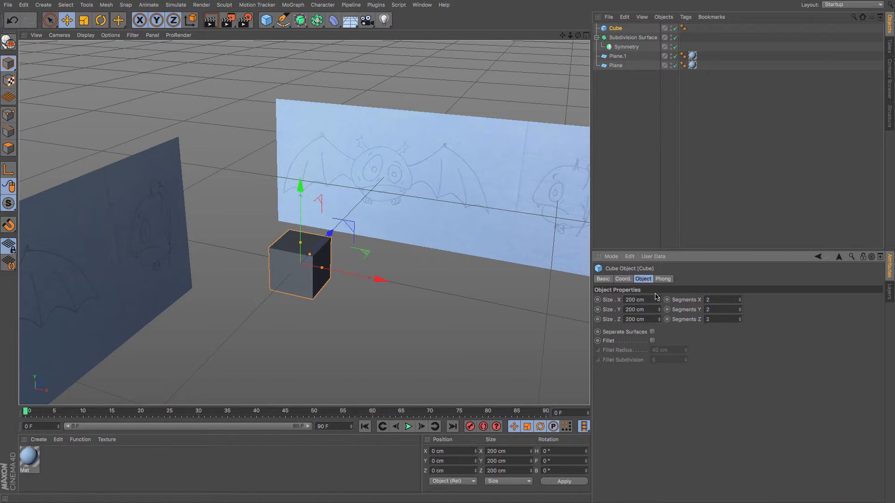
left_click(9, 42)
left_click(9, 114)
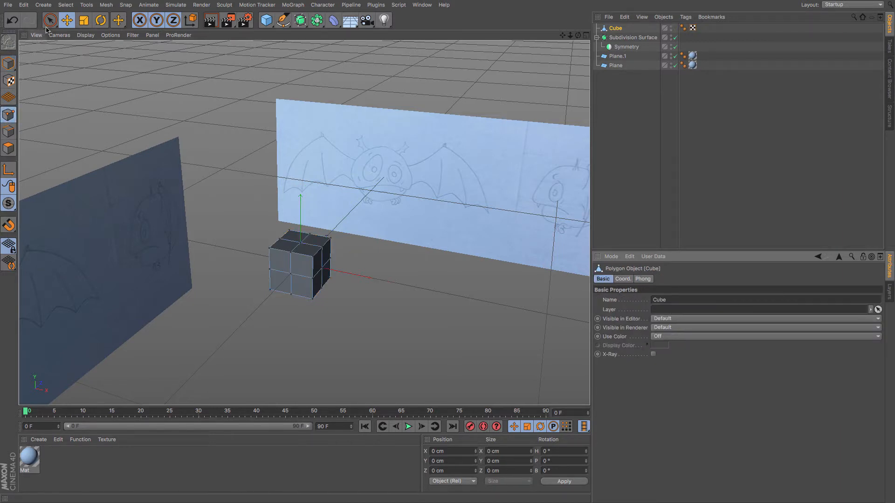
Select and delete the points of the cube's left half with Live Selection.
left_click(50, 20)
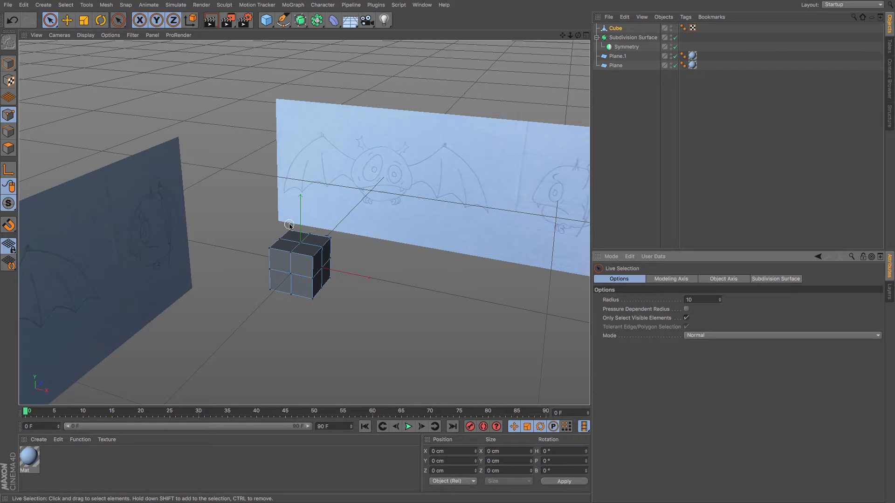
left_click_drag(289, 225, 266, 268)
key("Delete")
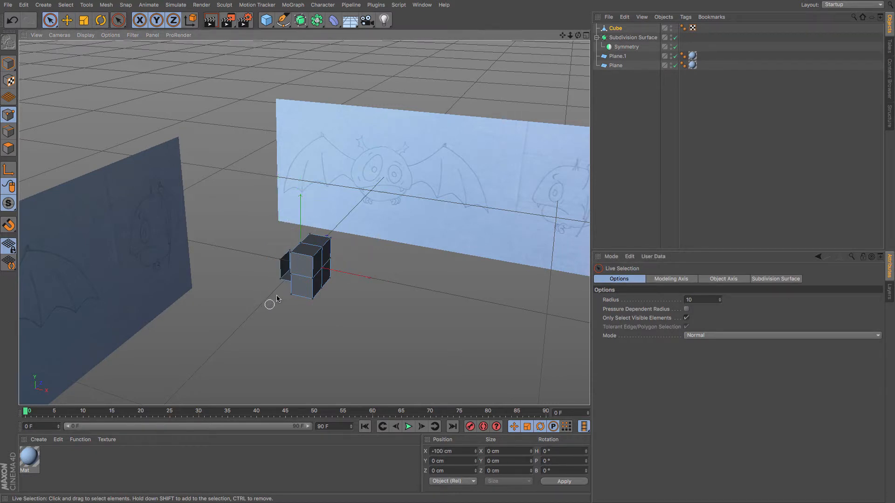
left_click_drag(282, 245, 286, 249)
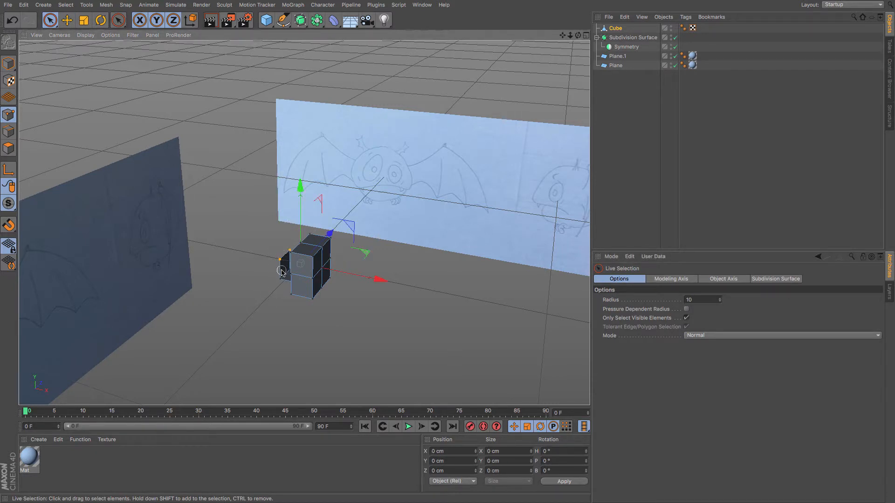
key("Delete")
Nest the cube under the Symmetry object inside the Subdivision Surface.
left_click_drag(615, 29, 562, 59)
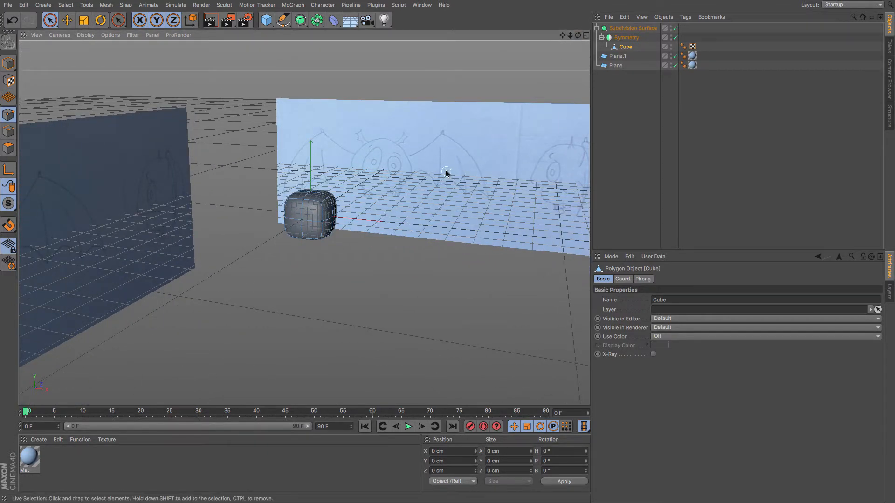
scroll(321, 220, "up", 3)
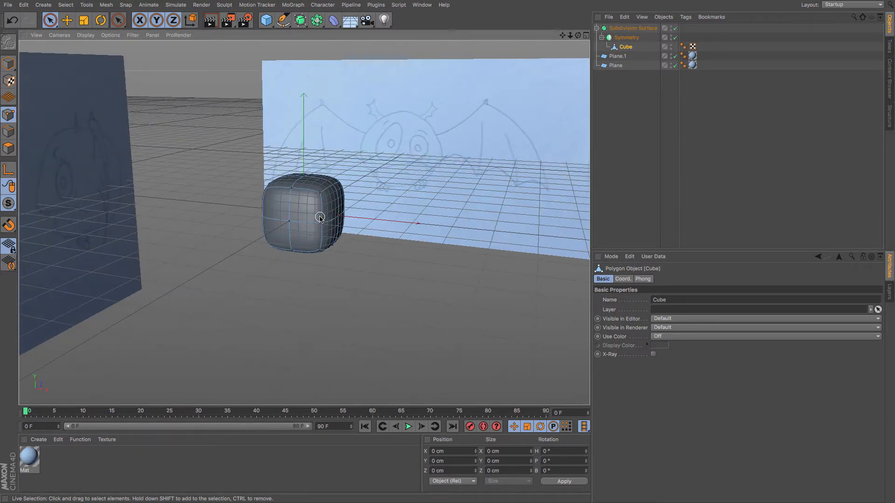
Switch to the front view and set its display to Gouraud Shading.
key("F4")
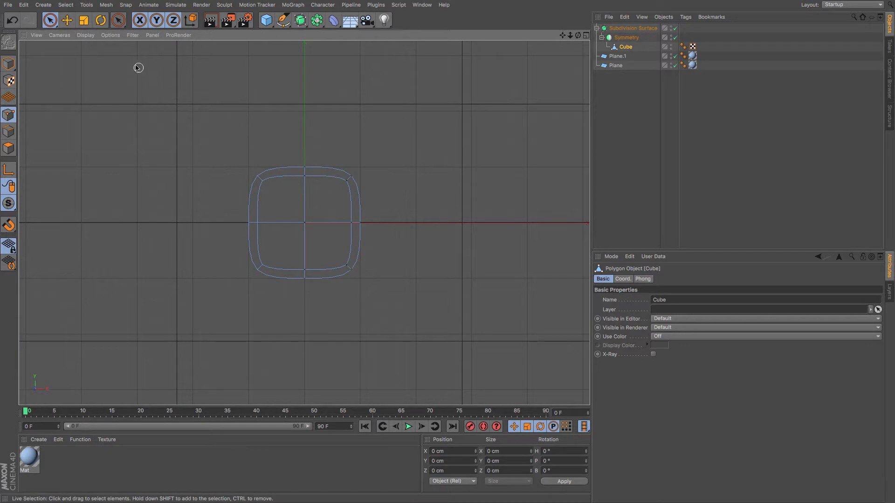
left_click(88, 35)
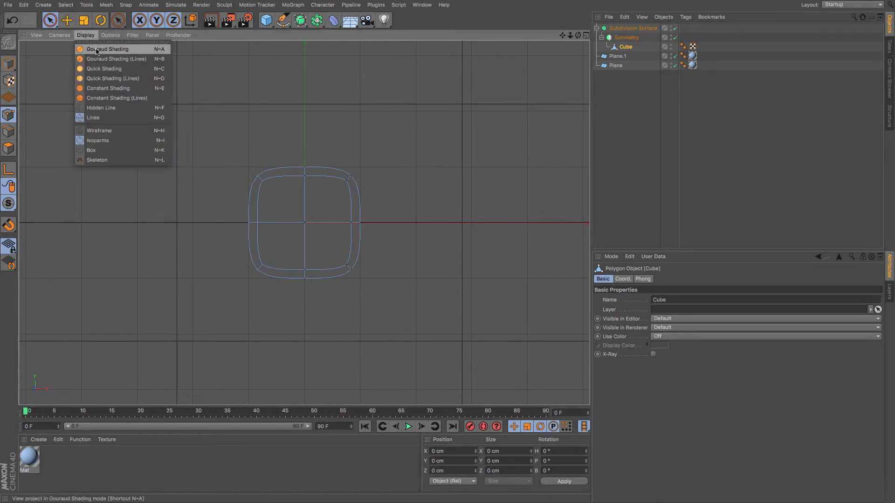
left_click(96, 49)
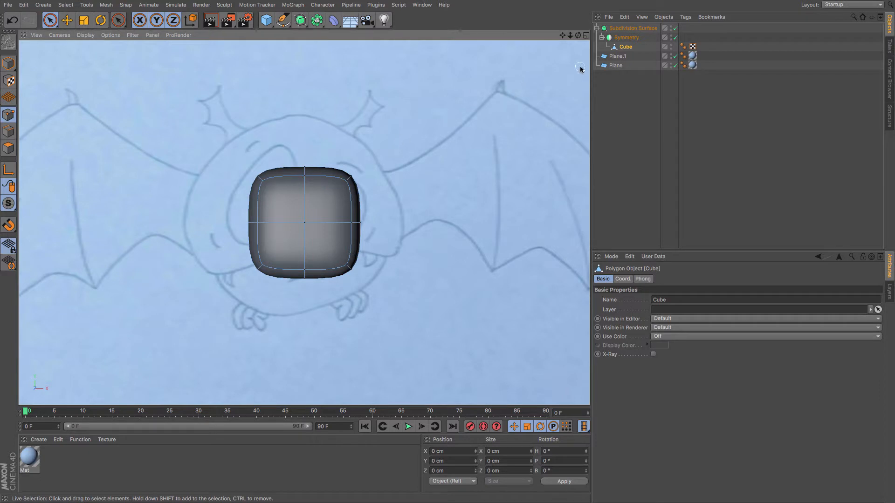
Select the front reference plane and nudge it slightly sideways with the Move tool.
left_click(616, 65)
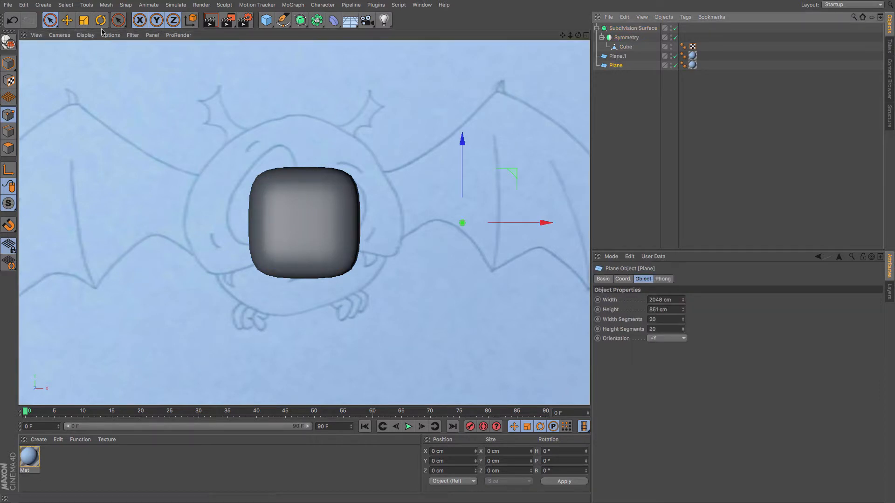
left_click(66, 20)
left_click_drag(544, 222, 551, 224)
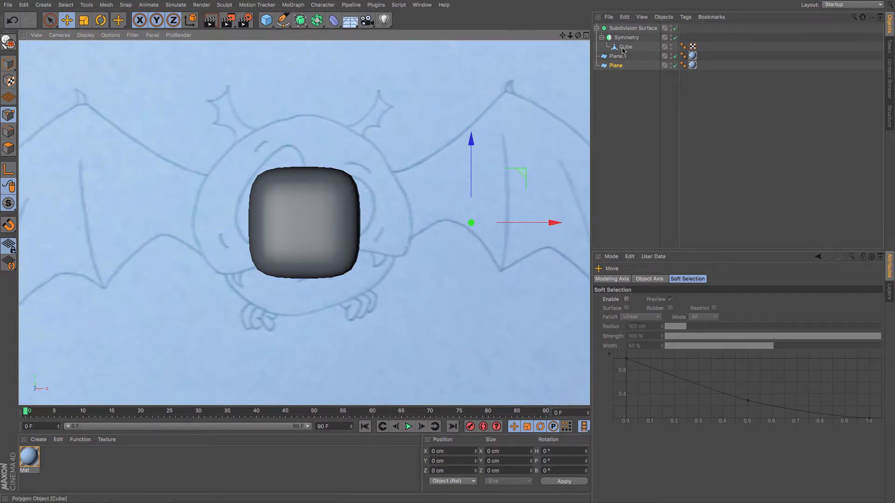
Select the cube and pull its top point upward with Live Selection.
left_click(305, 187)
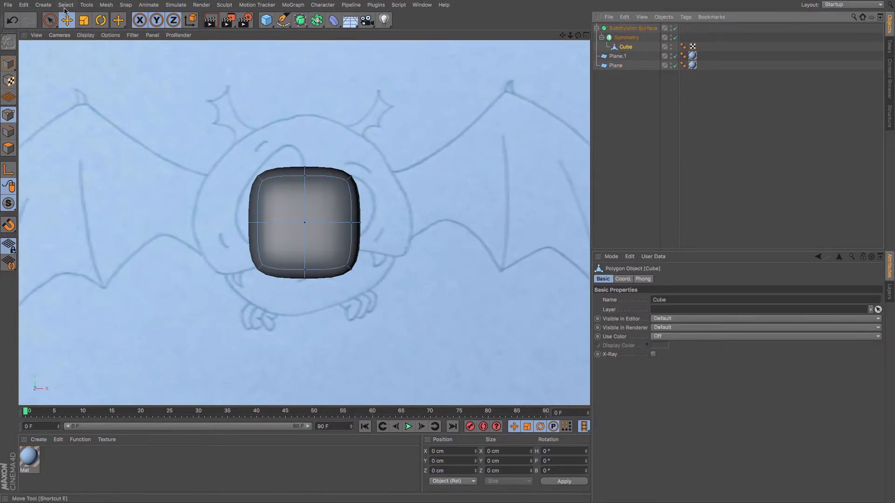
left_click(50, 20)
left_click(303, 153)
left_click_drag(304, 140, 306, 31)
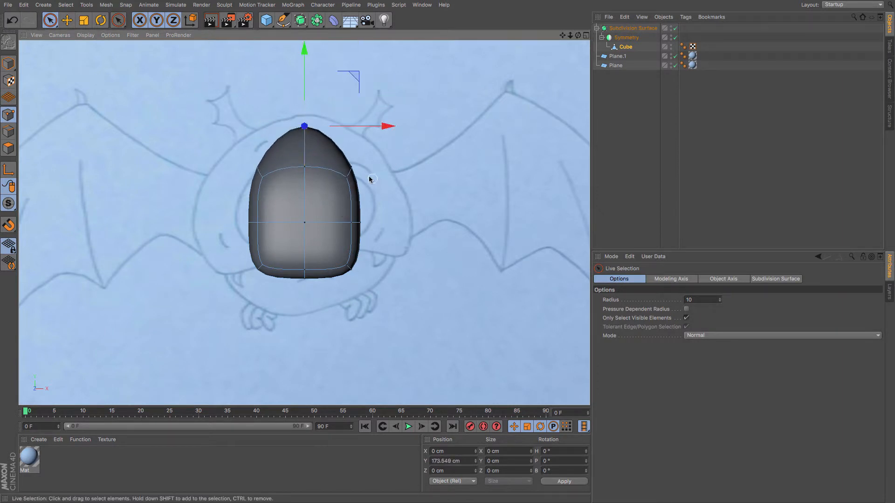
Drag the cube's side points outward to match the width of the bat's head outline.
left_click(350, 166)
left_click_drag(385, 168, 457, 168)
left_click(368, 222)
left_click_drag(422, 225, 495, 231)
left_click(358, 270)
left_click_drag(358, 189, 355, 247)
left_click(400, 228)
left_click_drag(448, 229, 469, 230)
left_click_drag(411, 163, 412, 195)
Adjust the bottom and top points so the shape follows the head outline in the front reference.
left_click(306, 291)
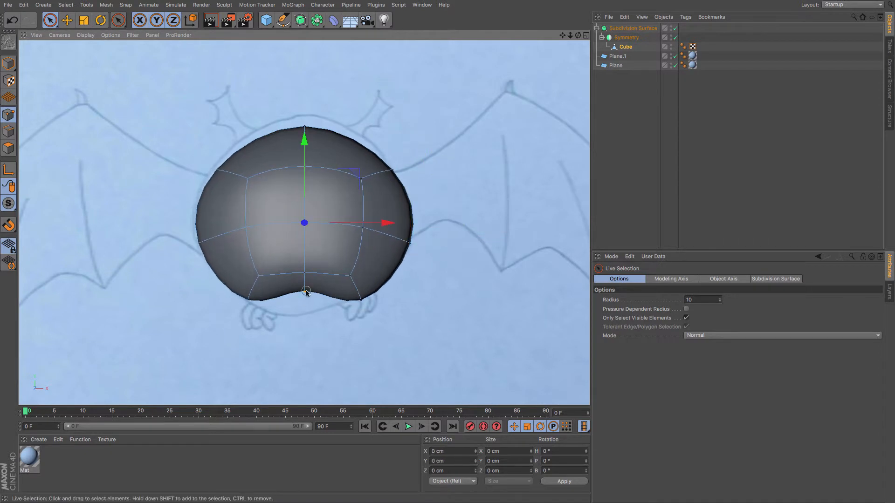
left_click_drag(304, 213, 295, 269)
left_click(304, 125)
mouse_move(304, 50)
left_mouse_down()
mouse_move(304, 23)
mouse_move(304, 41)
left_mouse_up()
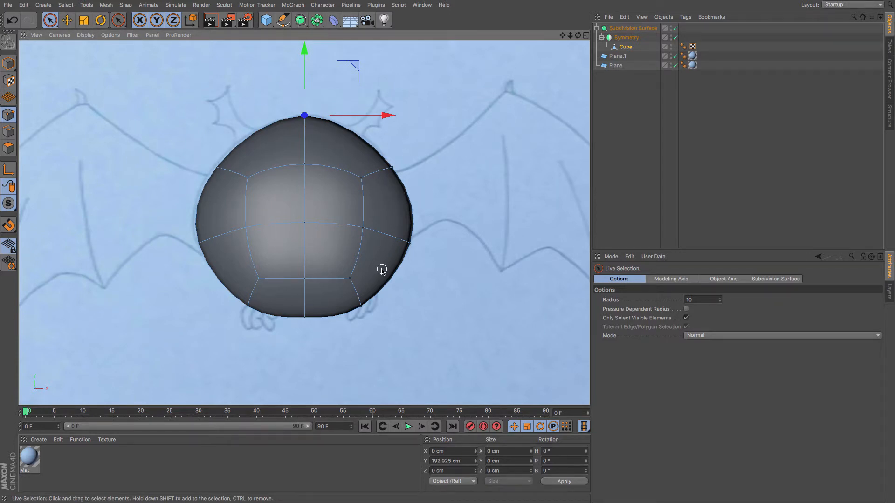
Switch to the side view and set its display to Gouraud Shading (Lines).
key("F3")
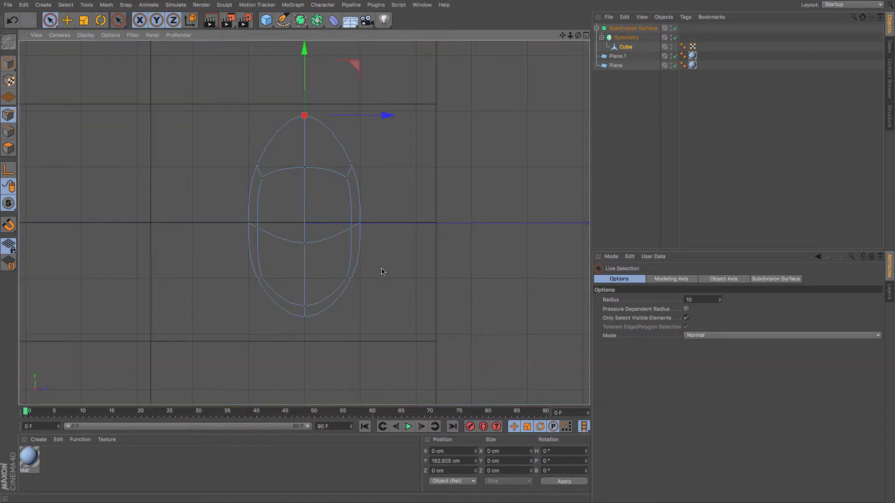
left_click(86, 35)
left_click(91, 57)
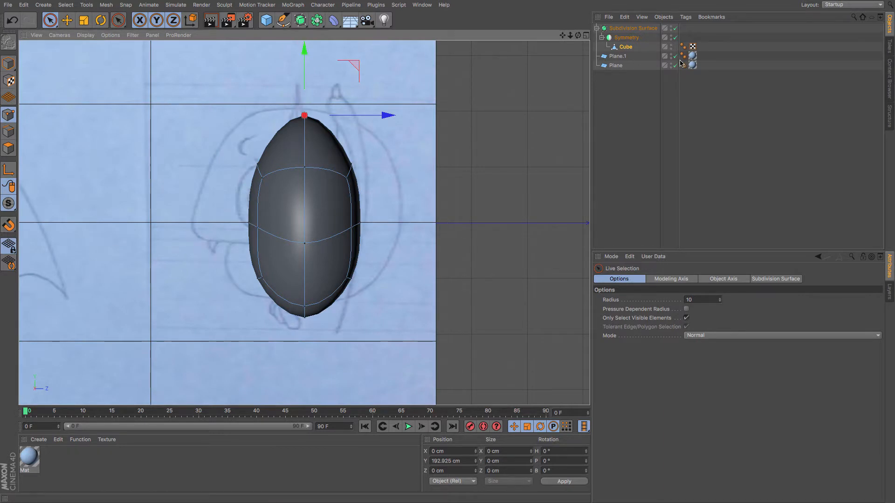
Select the side reference plane and move it slightly to line up with the model.
left_click(616, 66)
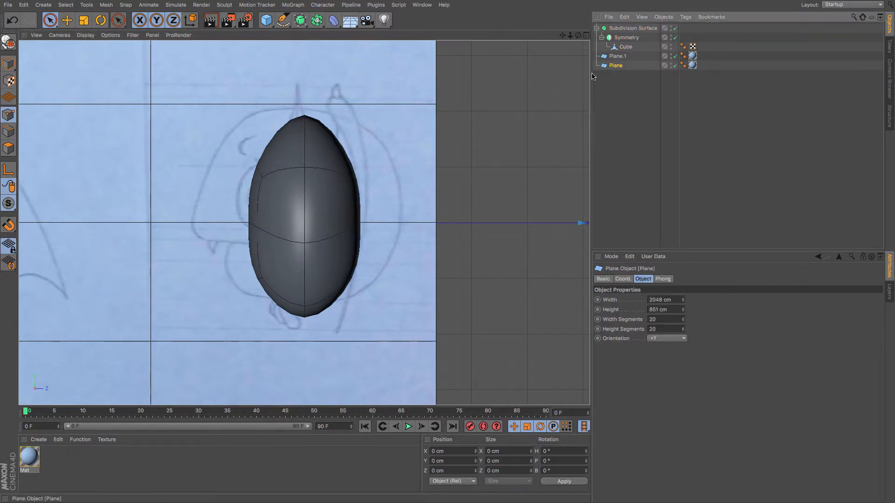
left_click(67, 21)
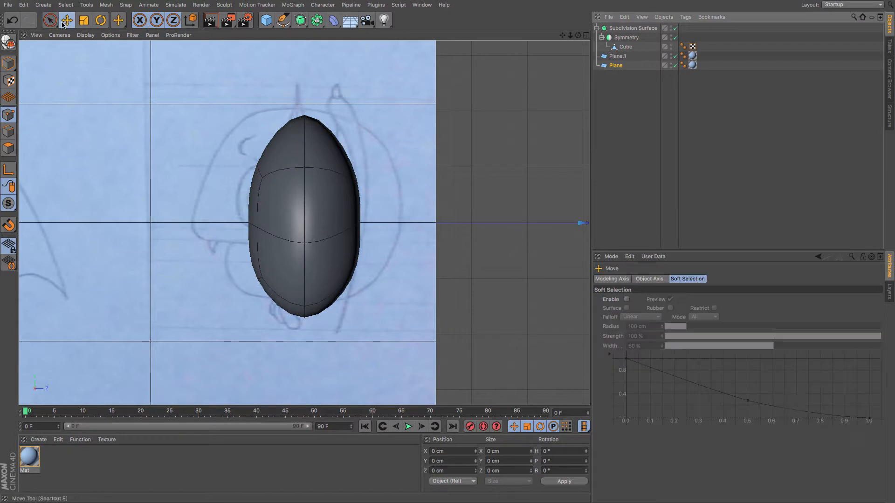
left_click(9, 64)
left_click(205, 108)
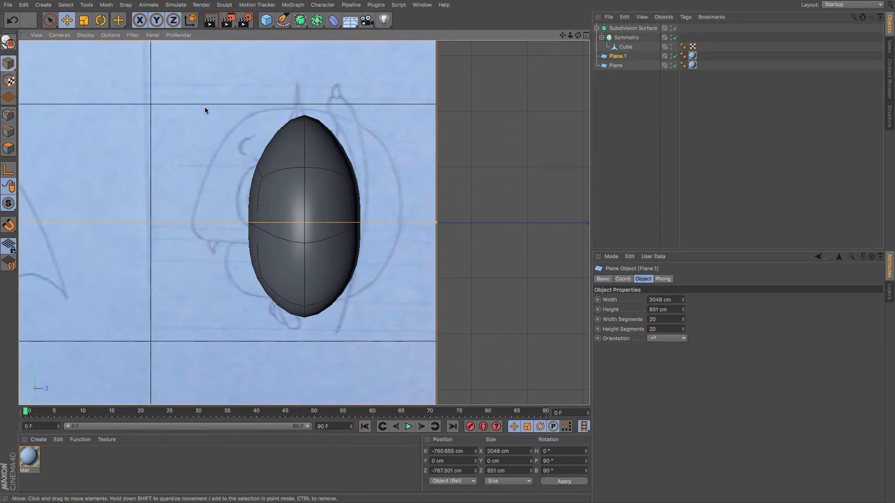
left_click(173, 20)
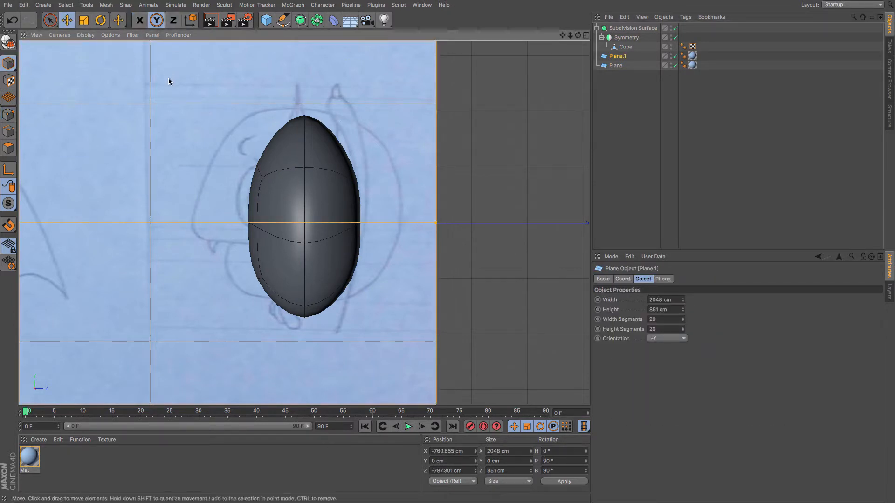
left_click_drag(172, 72, 180, 80)
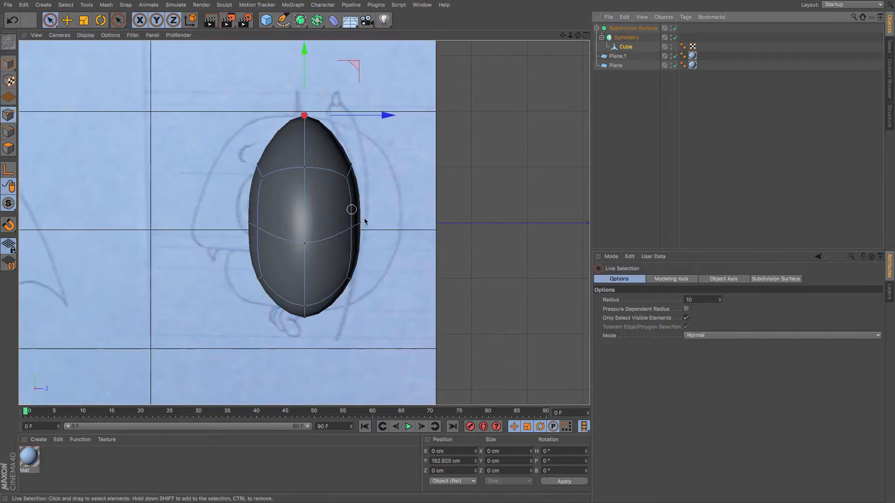
Drag points in the side view outward to give the head depth following the side reference.
left_click(248, 283)
left_click_drag(248, 283, 247, 303)
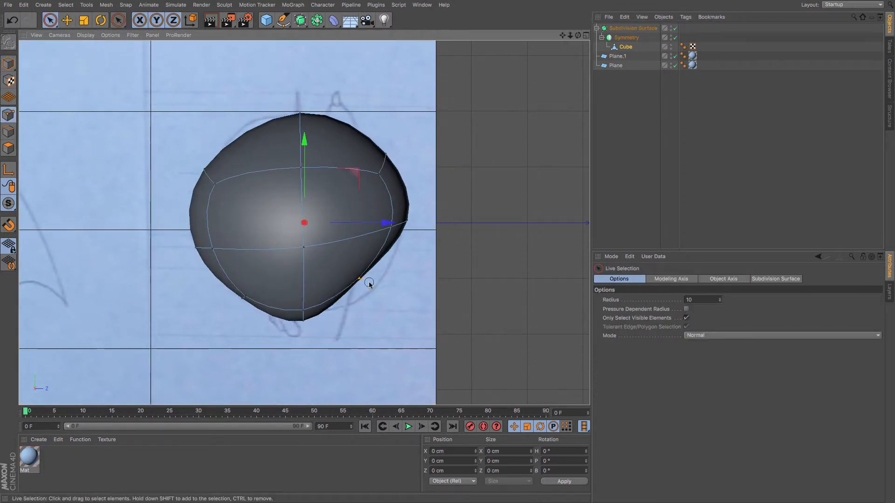
left_click(361, 279)
left_click_drag(361, 280, 374, 287)
Orbit around the head in perspective view and return to the front view.
key("F1")
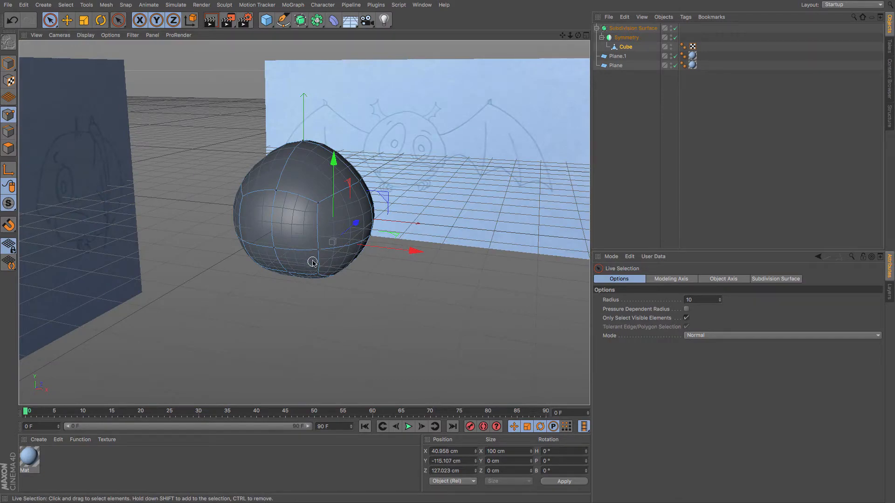
mouse_move(312, 262)
left_mouse_down("alt")
mouse_move(412, 203)
mouse_move(445, 256)
mouse_move(379, 270)
mouse_move(317, 238)
mouse_move(254, 253)
mouse_move(243, 235)
mouse_move(222, 234)
mouse_move(283, 238)
mouse_move(287, 219)
mouse_move(265, 213)
left_mouse_up("alt")
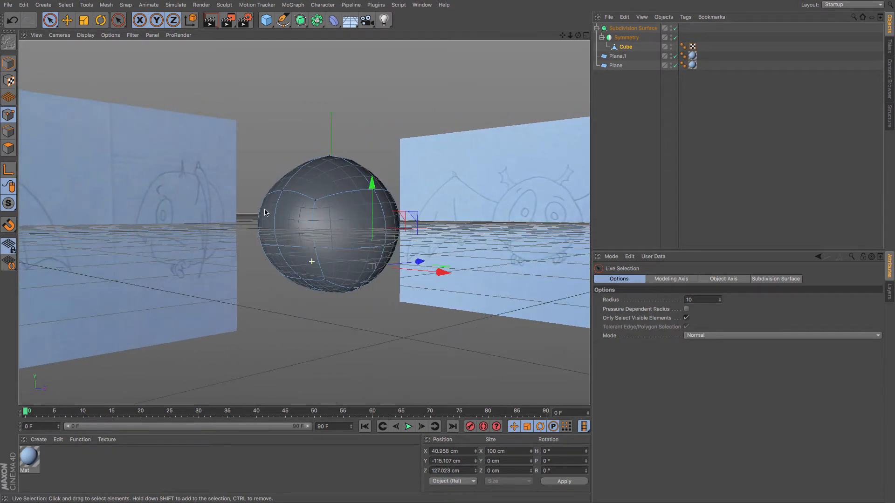
key("F4")
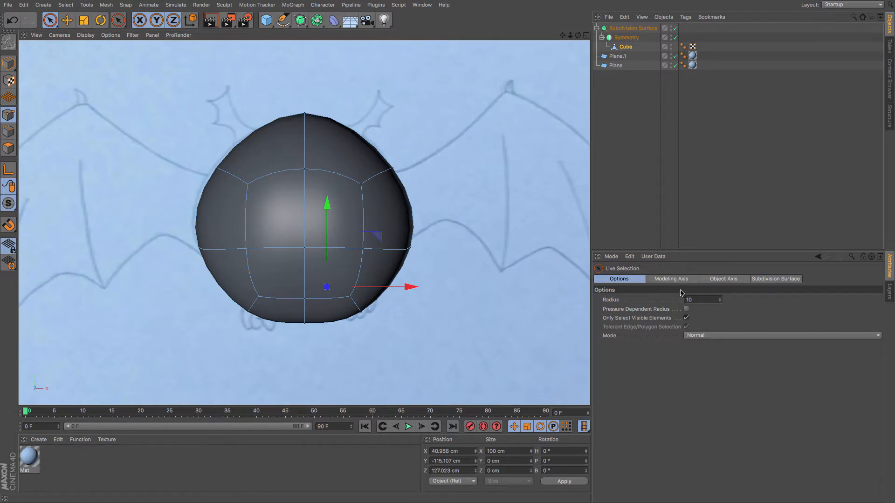
Enable X-Ray on the cube and on the Subdivision Surface object.
left_click(623, 48)
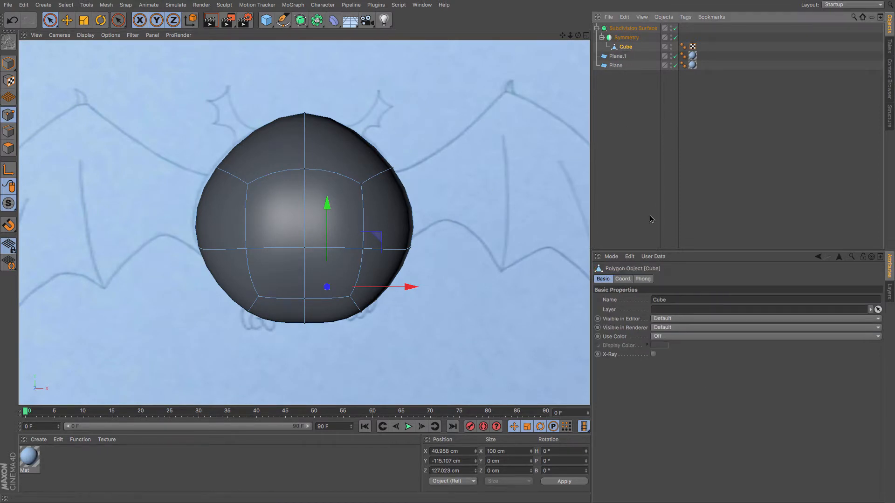
left_click(653, 355)
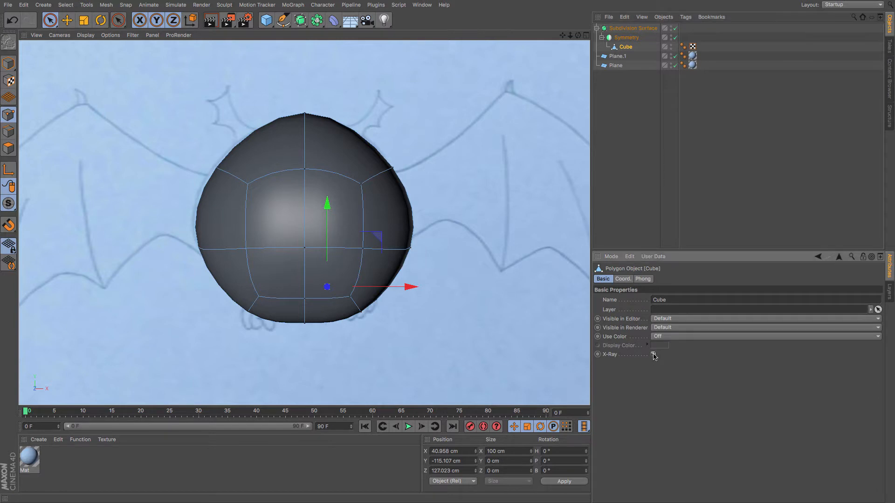
left_click(632, 29)
left_click(603, 279)
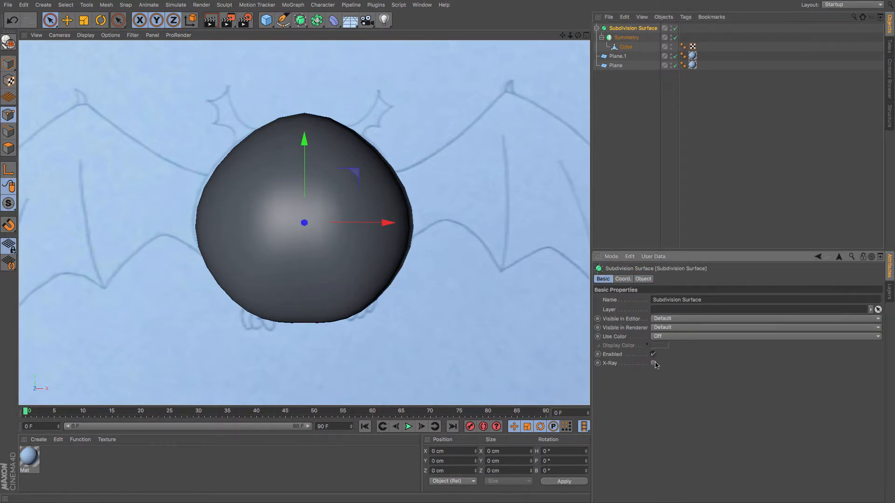
left_click(654, 364)
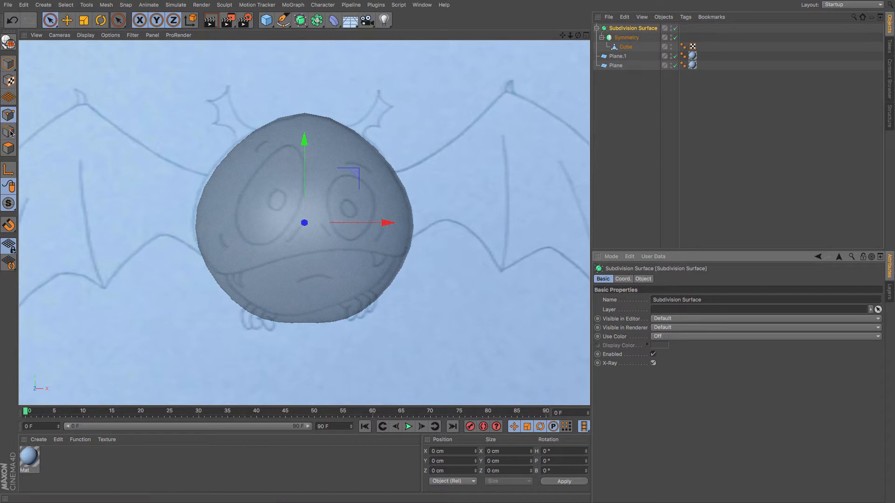
Select the cube and add a horizontal loop cut across the lower part of the head with Loop/Path Cut.
left_click(627, 48)
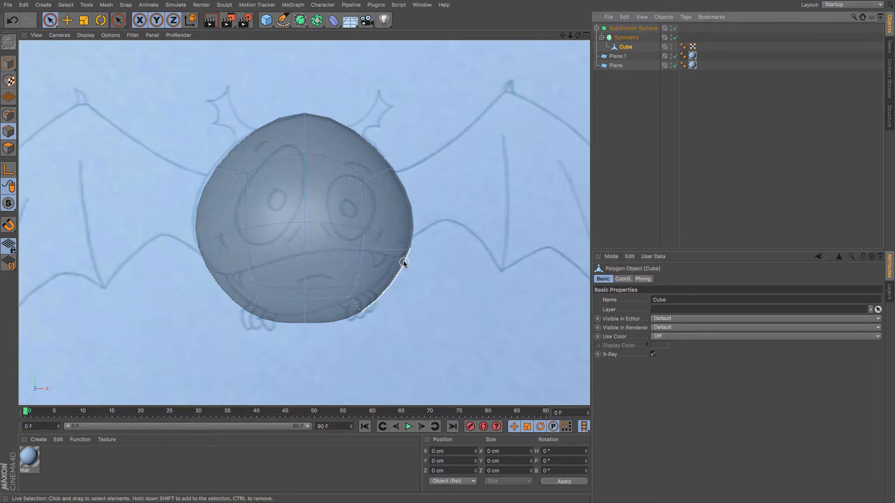
left_click(17, 135)
key("k")
key("l")
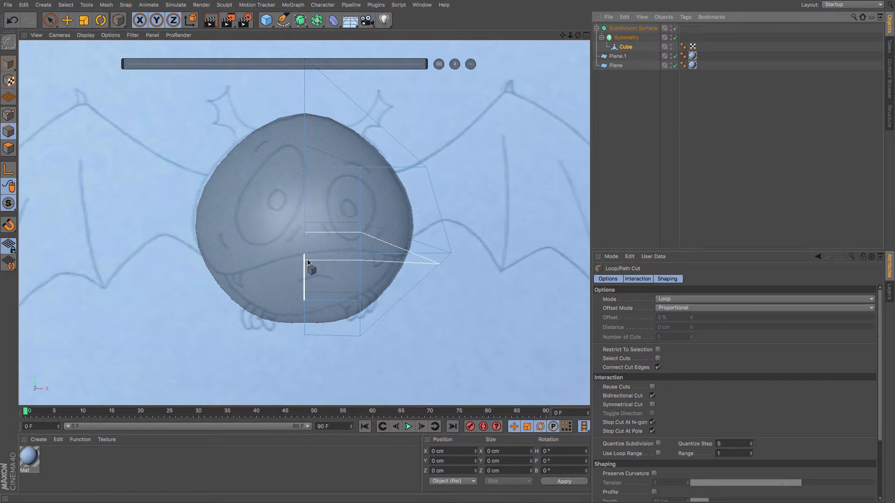
left_click(307, 262)
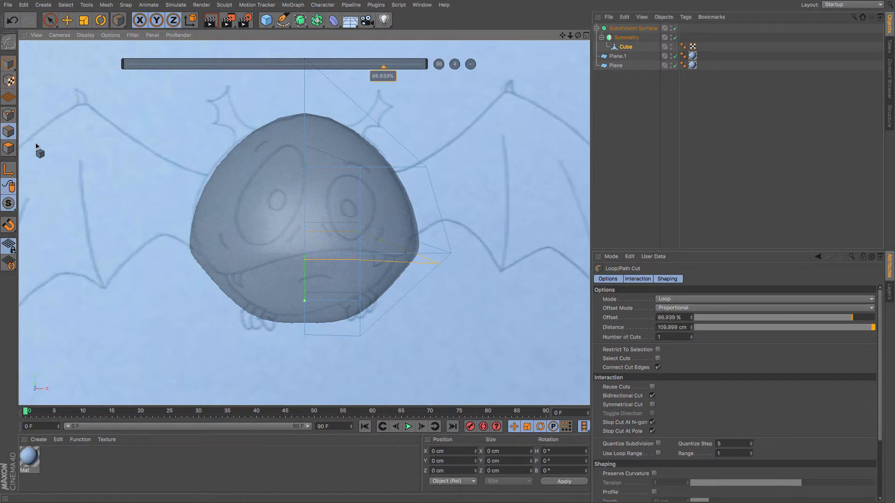
Switch to point editing and, in side view, drag the new loop's points to fit the head's side reference profile.
left_click(8, 115)
left_click(50, 20)
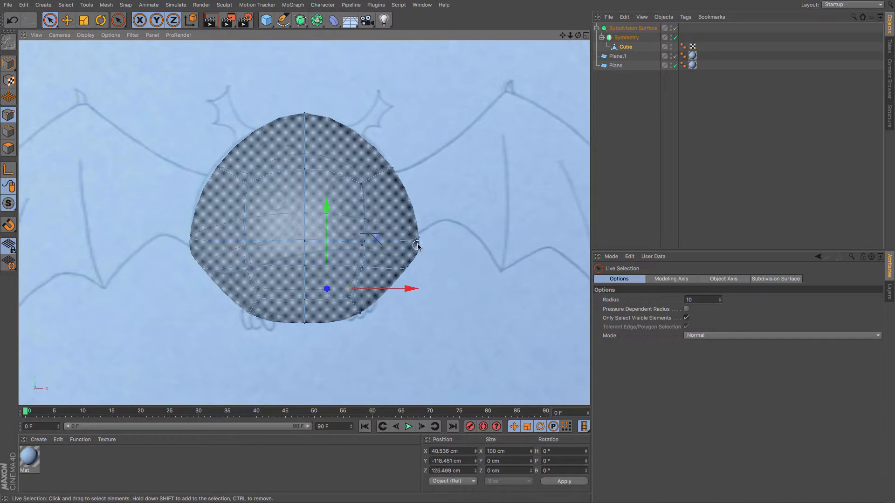
key("F3")
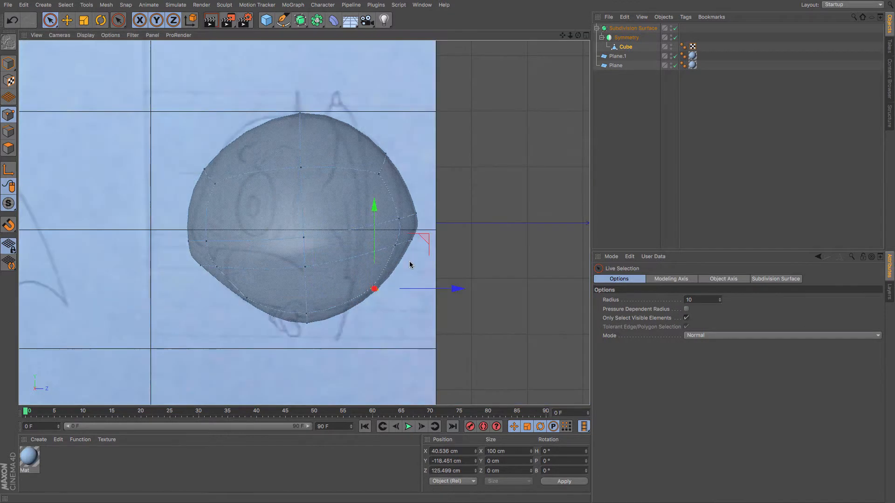
left_click(206, 267)
left_click_drag(233, 266, 252, 266)
left_click_drag(227, 222, 230, 201)
left_click(307, 275)
left_click(306, 265)
left_click_drag(307, 232, 308, 222)
left_click_drag(389, 256, 375, 256)
left_click_drag(297, 189, 297, 195)
left_click(411, 234)
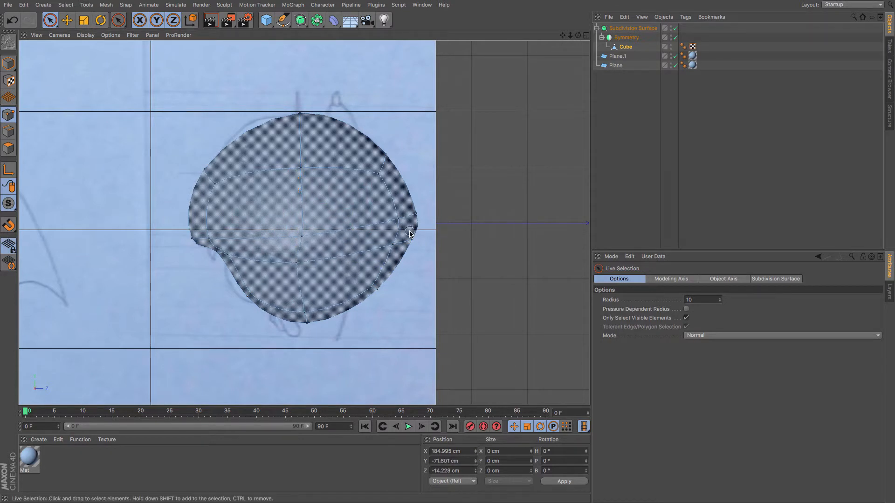
Refine points along the back, bottom and upper front of the head in side view to match the reference.
left_click_drag(393, 248, 393, 252)
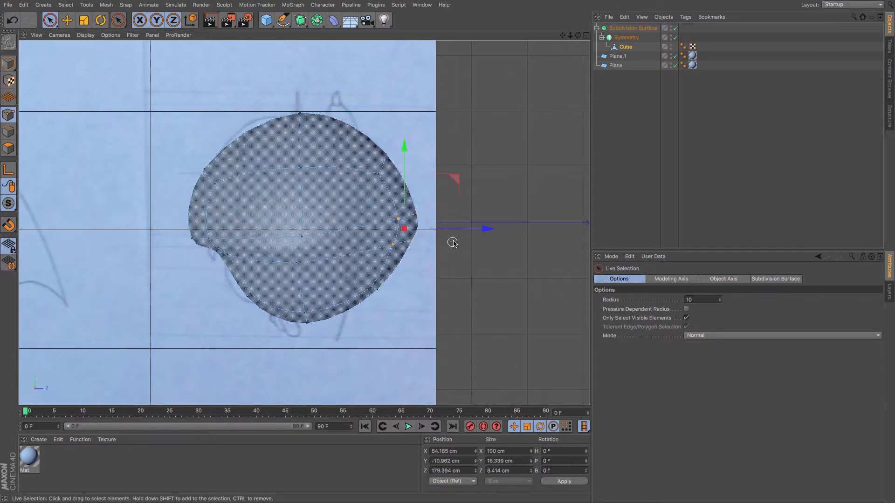
left_click_drag(477, 230, 464, 230)
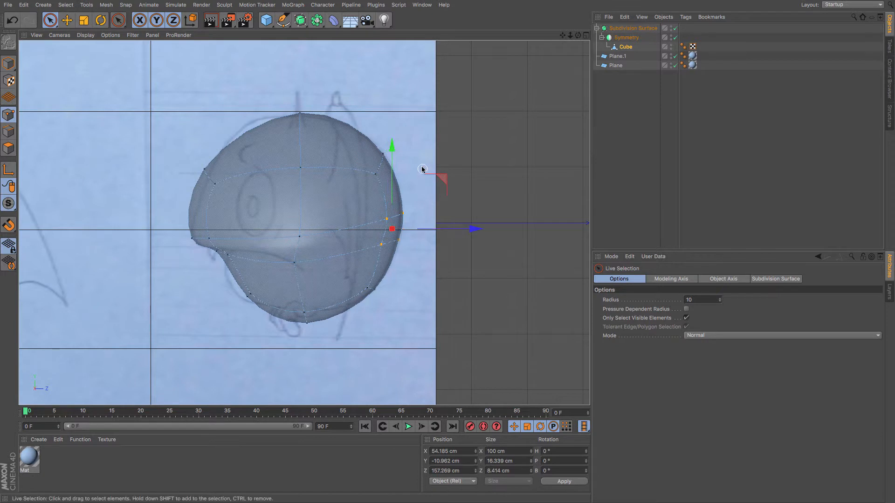
left_click(413, 196)
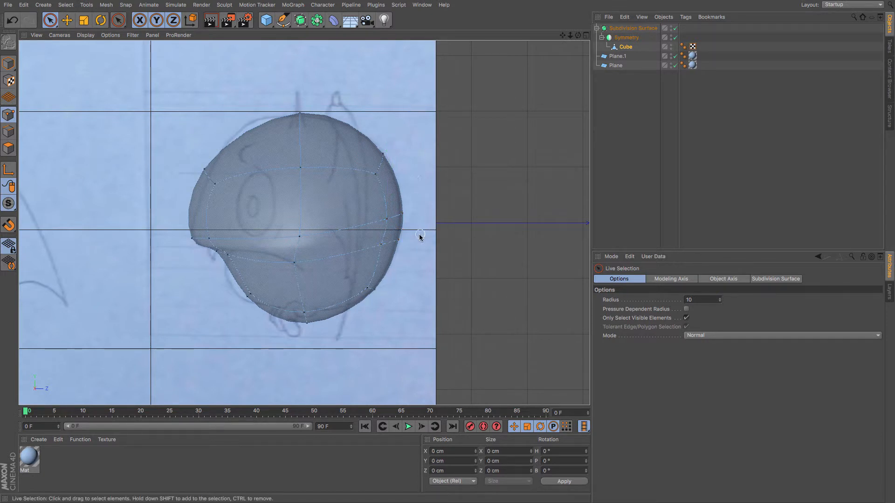
left_click(308, 321)
left_click_drag(306, 293, 305, 284)
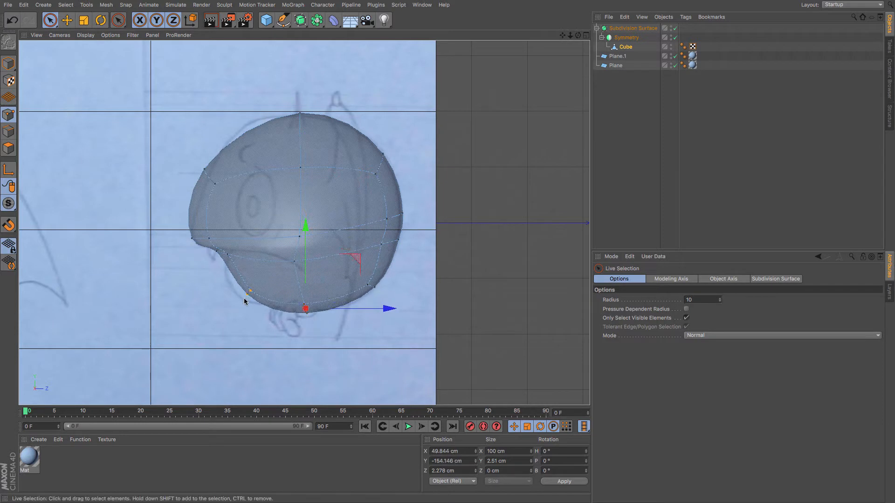
left_click_drag(244, 298, 243, 300)
left_click_drag(328, 295, 319, 295)
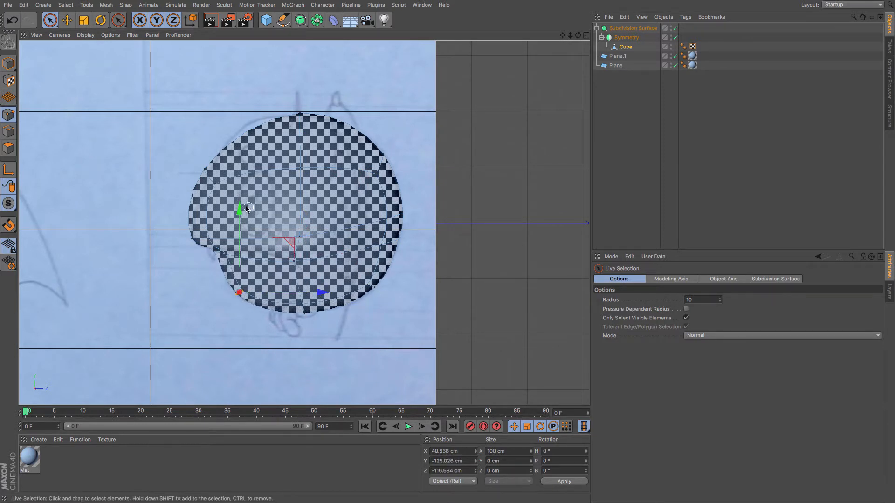
left_click(205, 169)
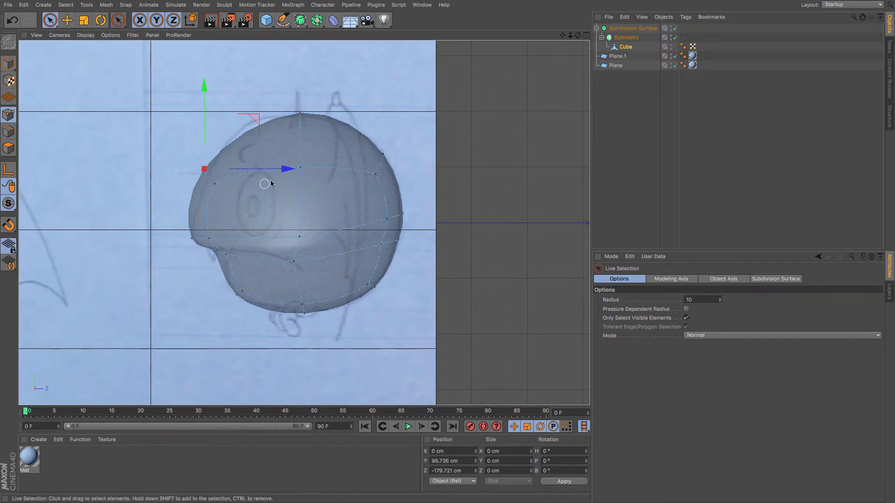
left_click_drag(279, 172, 285, 174)
left_click(273, 150)
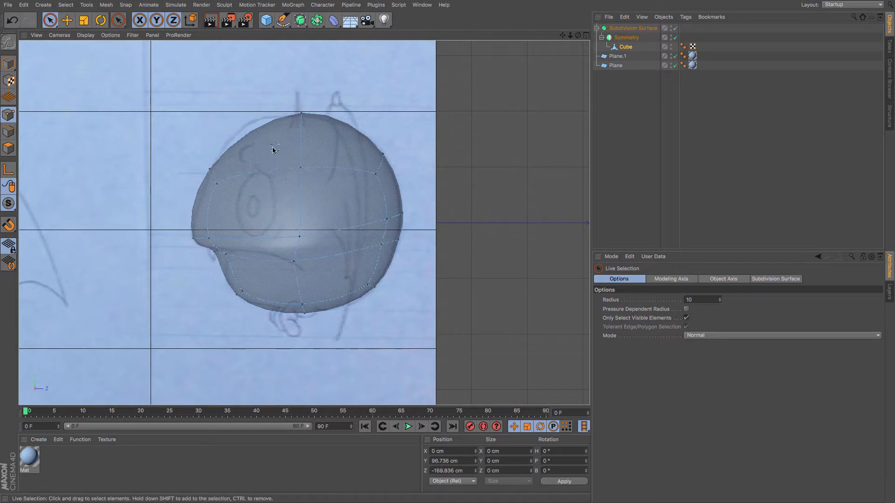
left_click(218, 185)
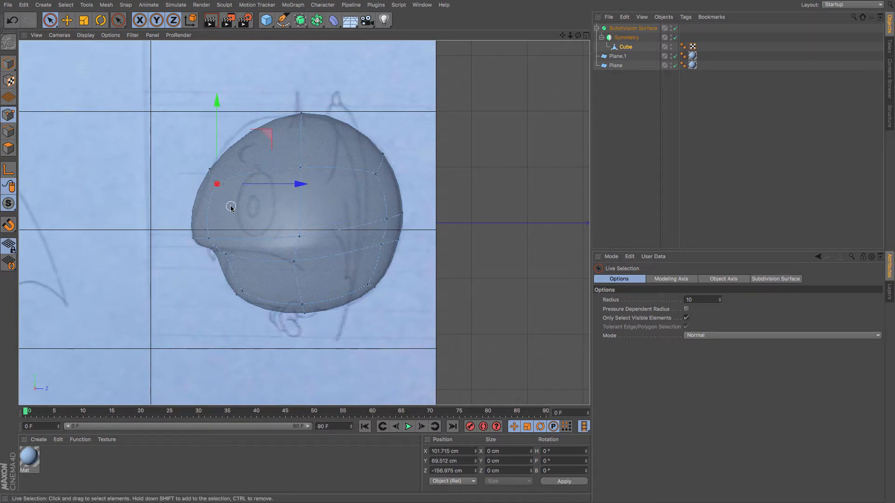
Select the polygon at the eye area in polygon mode and inspect it in front and perspective views.
left_click(9, 148)
left_click(261, 211)
left_click(261, 211)
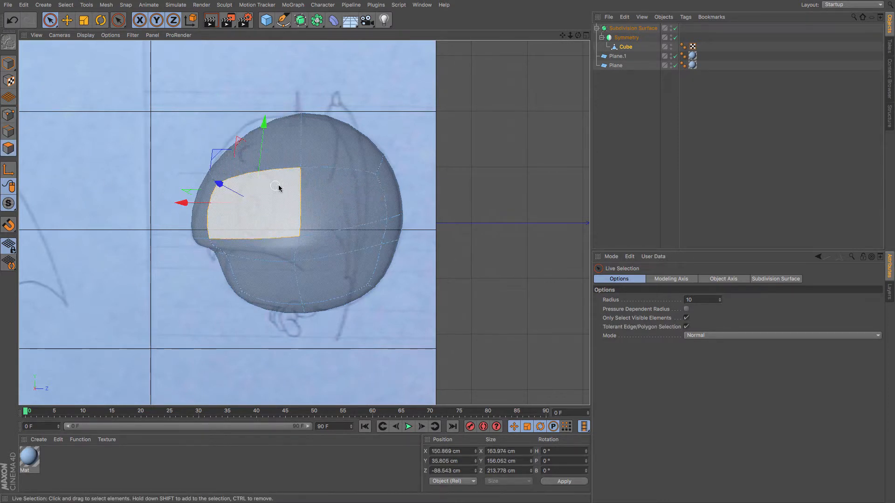
key("F4")
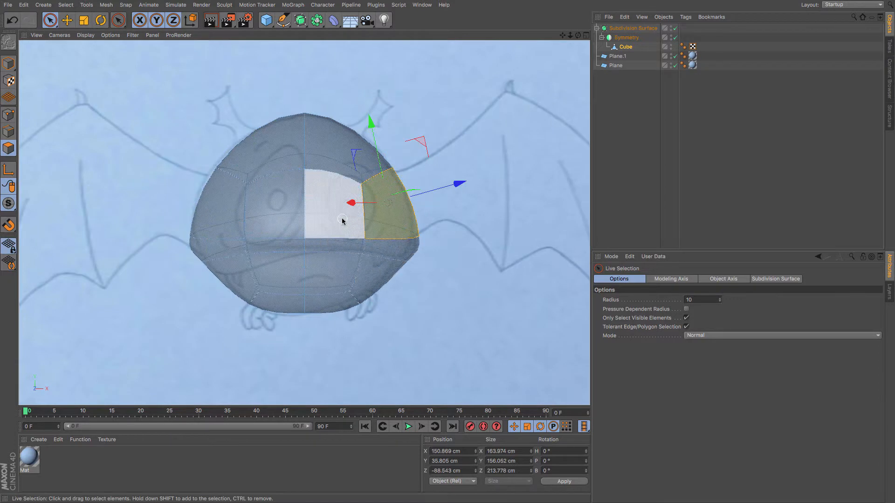
left_click(343, 221)
key("F3")
key("F1")
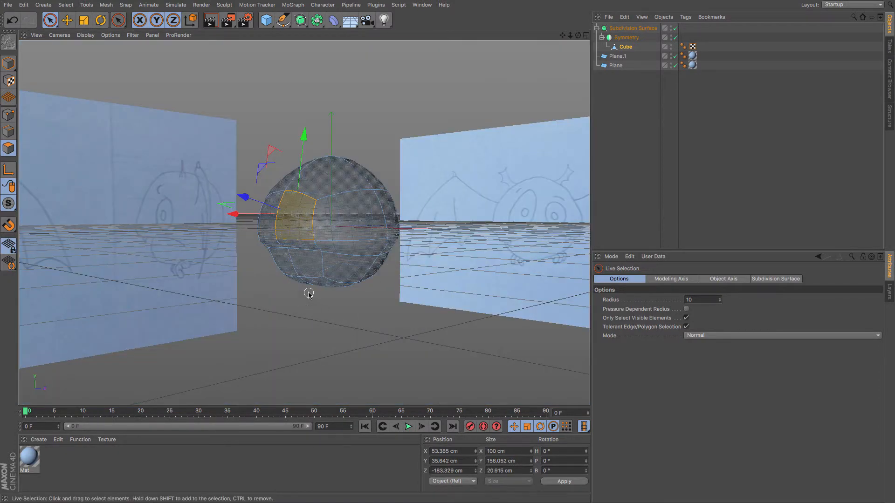
left_click_drag(311, 240, 299, 254, "alt")
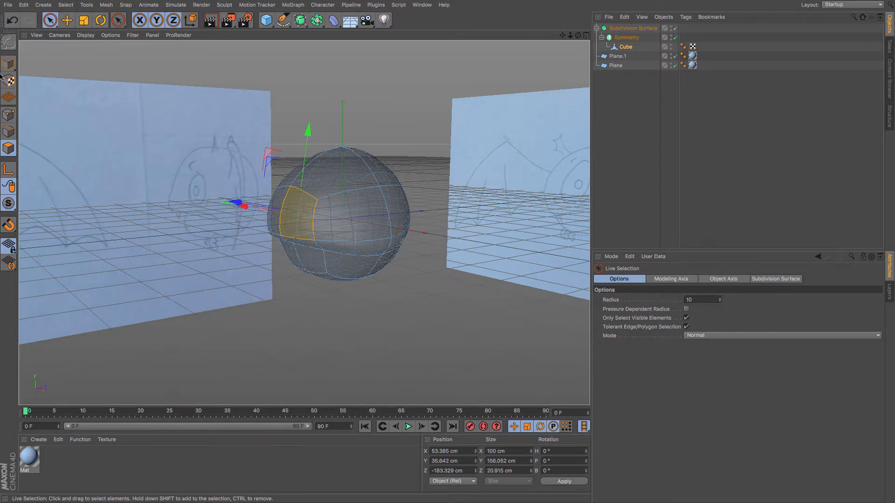
Try selecting the front edge at the eye in edge mode and moving it in side view.
left_click(9, 131)
left_click(315, 221)
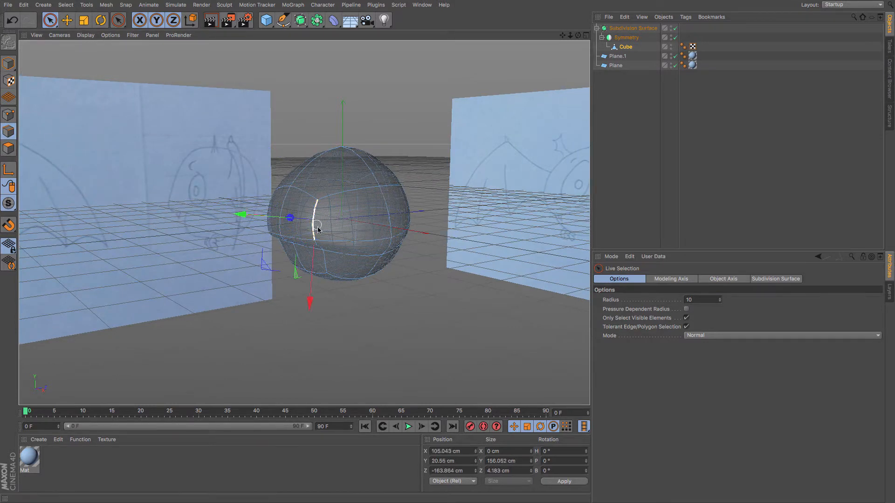
key("F4")
key("F3")
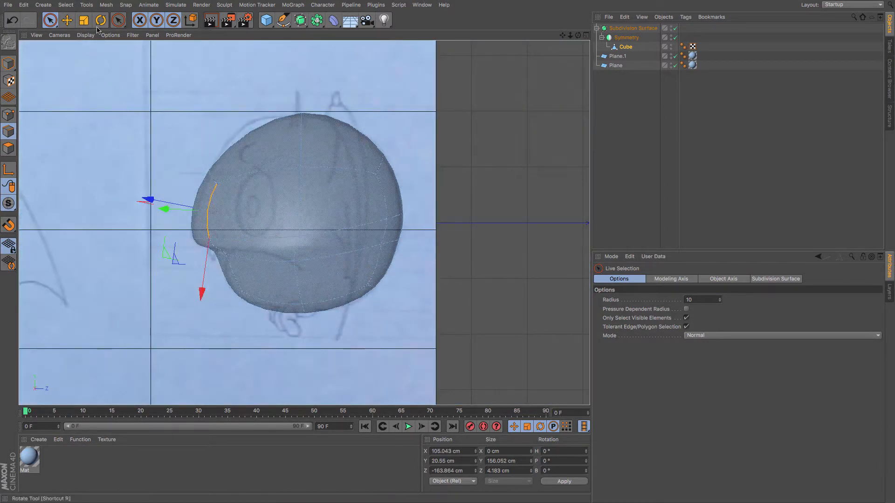
left_click(67, 21)
left_click_drag(105, 182, 131, 227)
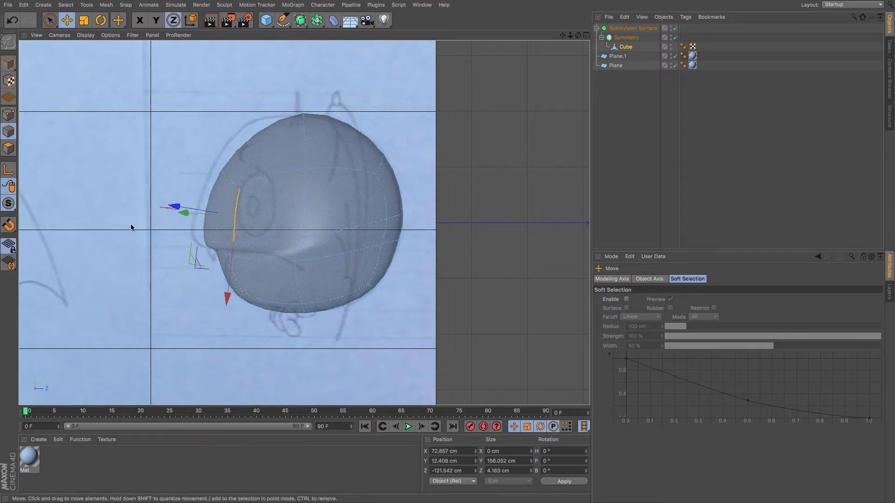
key("super+z")
key("super+z")
Lock the X and Y axes so moves happen only along Z, and reselect the front edge in side view.
left_click(156, 22)
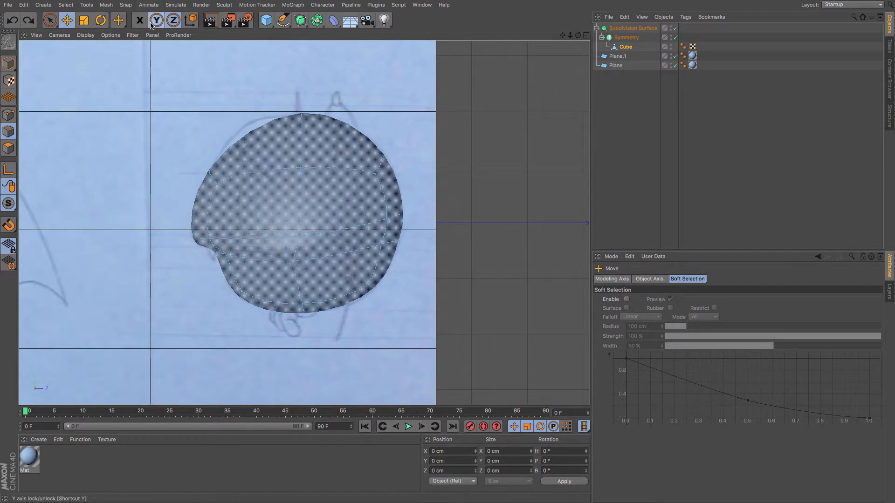
left_click(142, 22)
left_click_drag(211, 207, 125, 290)
key("F1")
left_click_drag(293, 283, 325, 318)
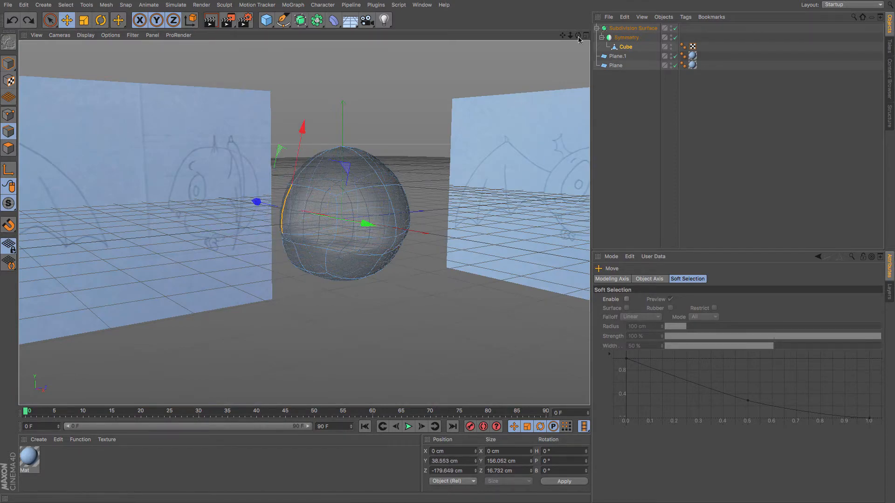
left_click_drag(579, 37, 497, 56)
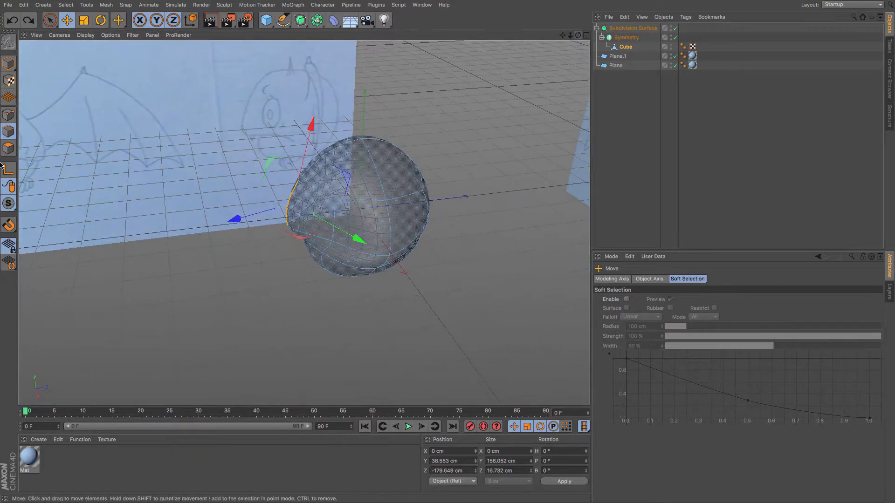
Inset the eye polygon with Extrude Inner using an offset of about 32 cm.
left_click(9, 148)
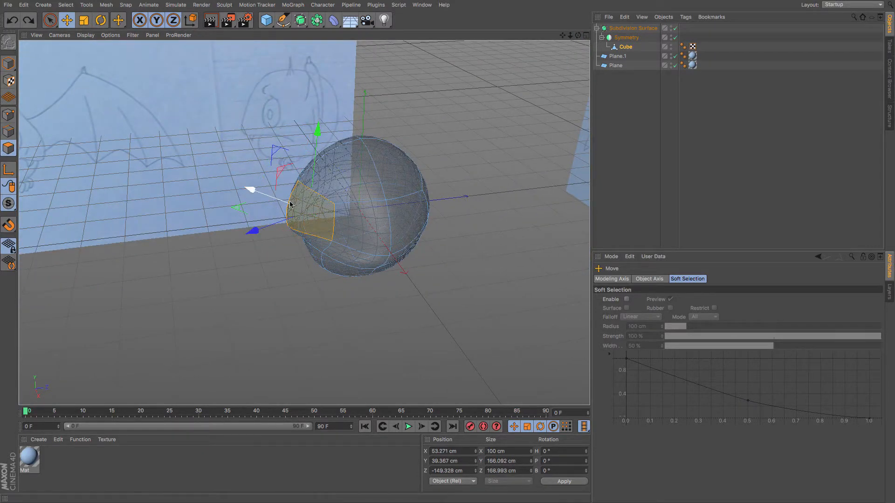
key("m")
key("w")
left_click_drag(471, 156, 427, 156)
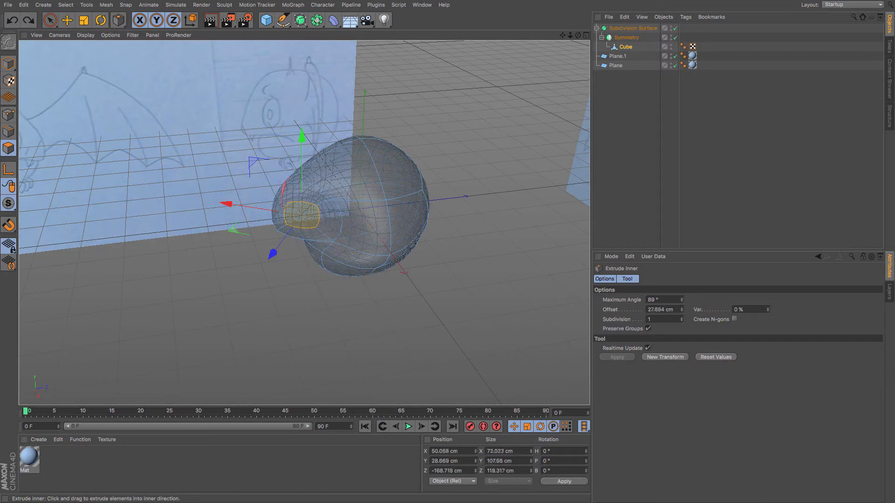
Rotate the inset polygon and push it into the head along Z in side view to form the eye socket.
left_click(101, 20)
left_click_drag(347, 236, 273, 239)
key("F4")
key("F3")
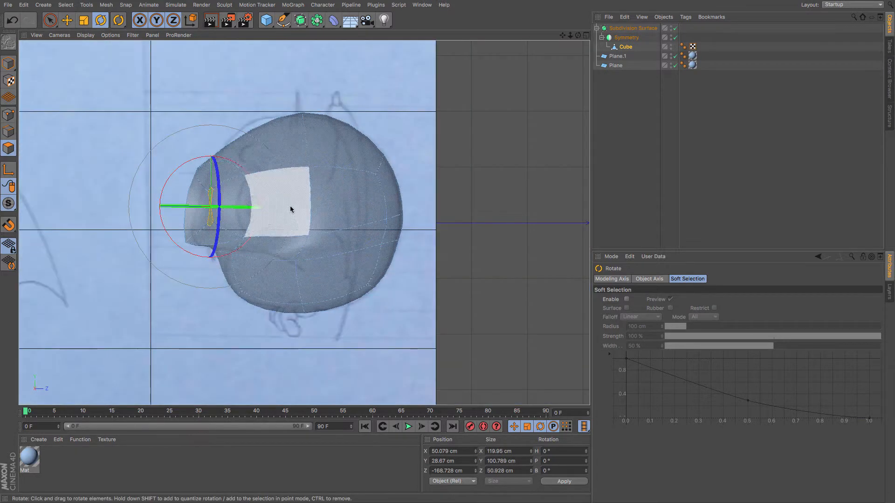
left_click(68, 22)
left_click_drag(106, 184, 152, 184)
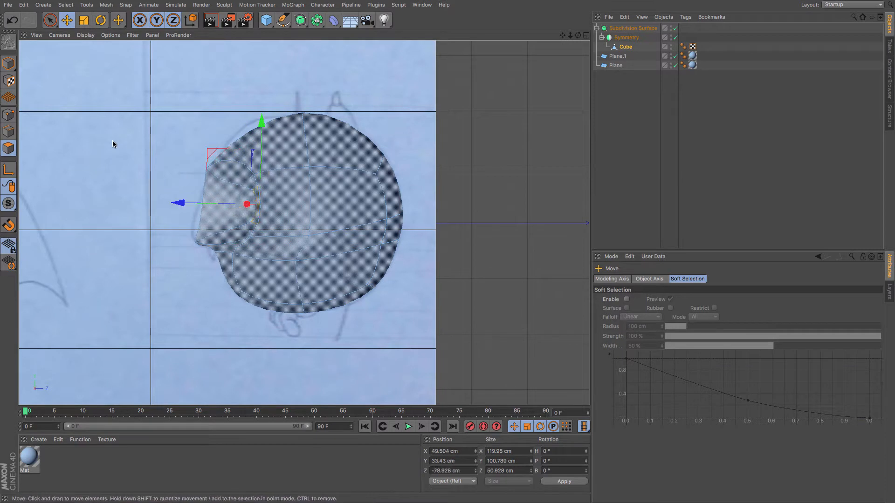
Adjust two points at the front of the eye socket in side view.
left_click(3, 116)
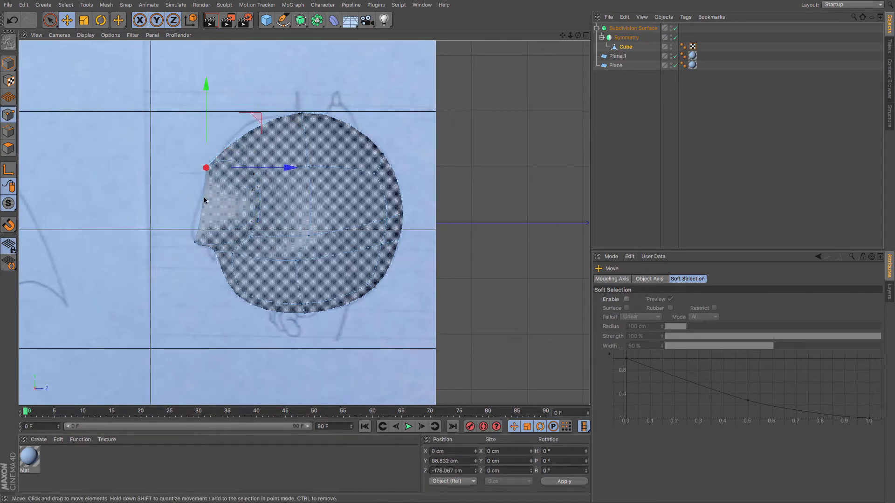
left_click_drag(205, 200, 209, 204)
left_click_drag(197, 244, 191, 241)
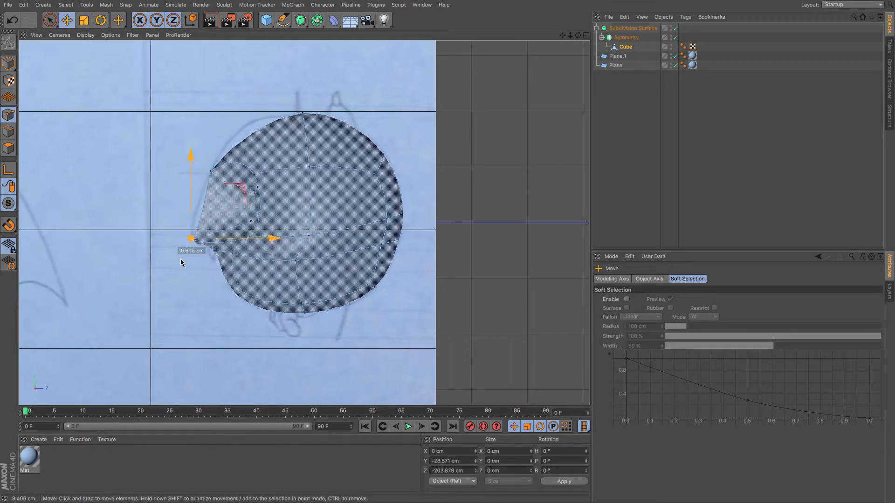
Select the Subdivision Surface hierarchy and turn off X-Ray for it.
left_click(637, 31)
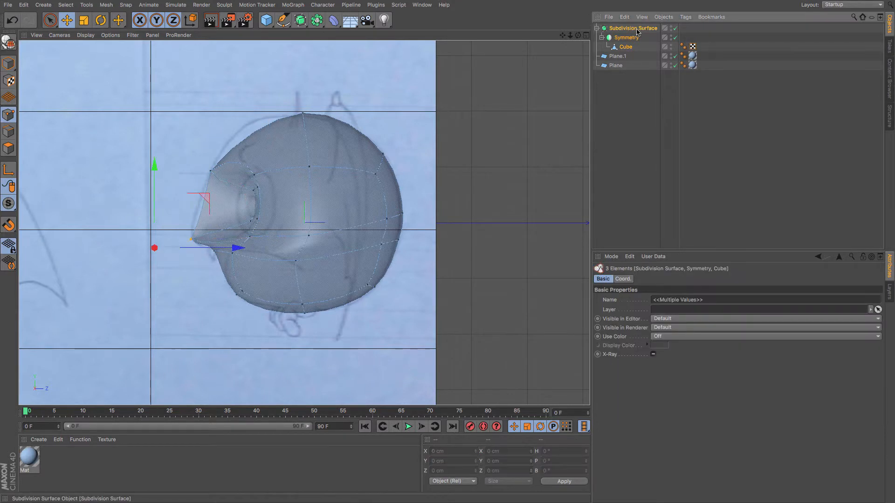
left_click(654, 354)
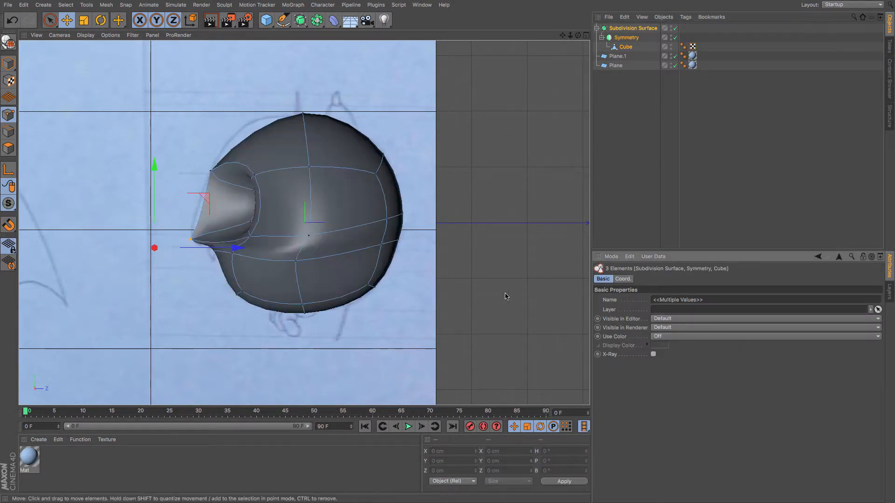
key("F1")
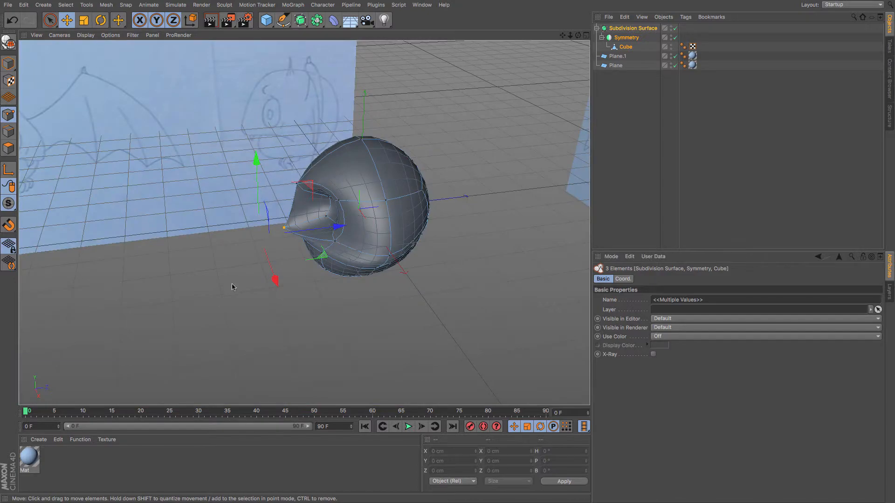
left_click_drag(315, 263, 420, 241, "alt")
Toggle the Subdivision Surface off to examine the cage around the eye socket, then switch it back on.
left_click(676, 29)
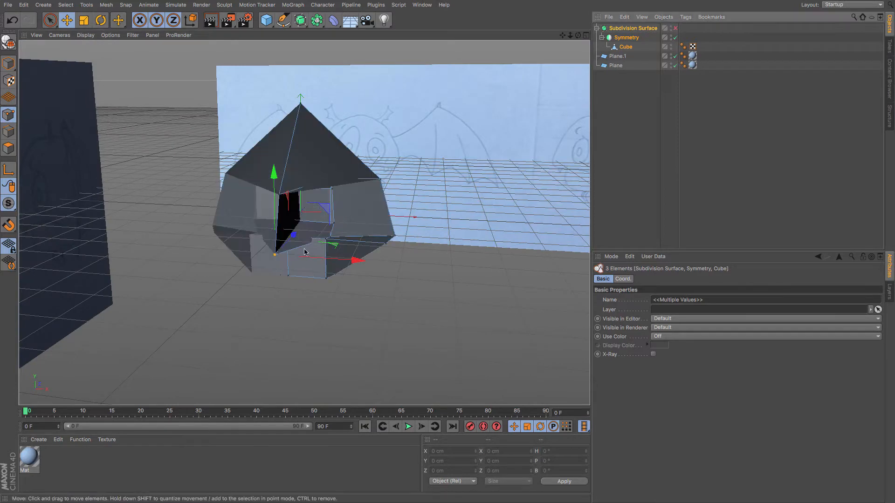
scroll(345, 248, "up", 2)
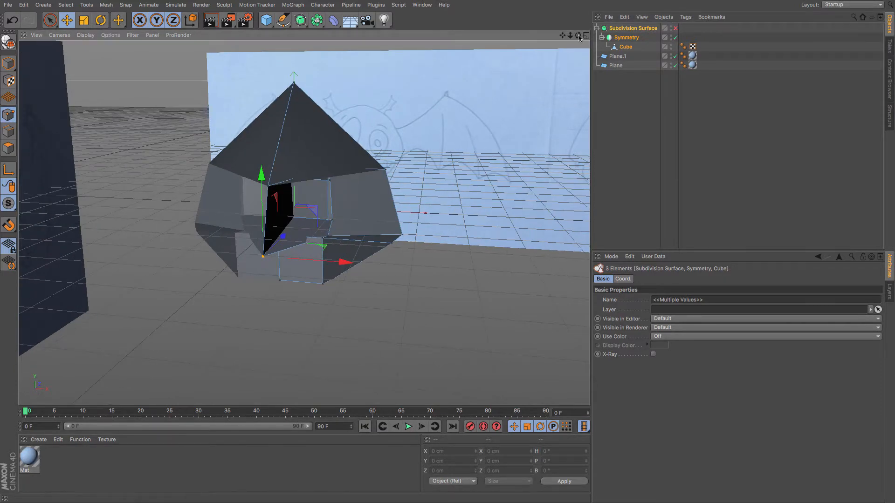
left_click_drag(578, 36, 304, 221)
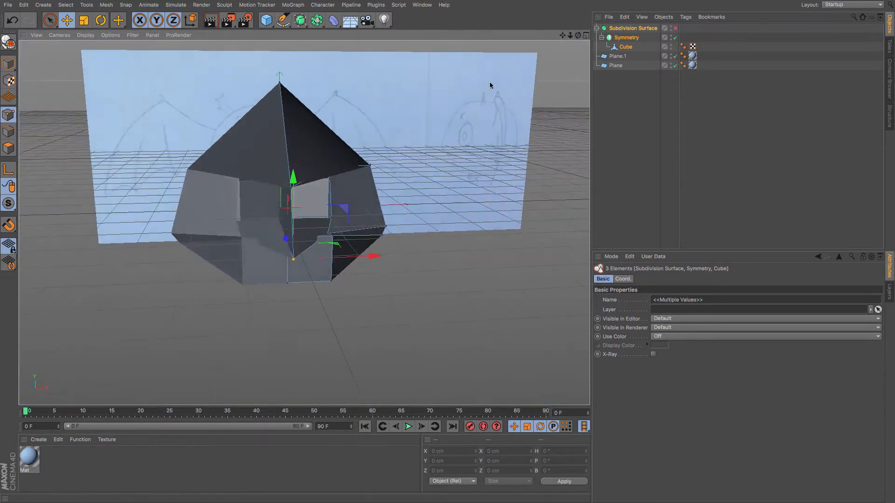
scroll(378, 148, "up", 2)
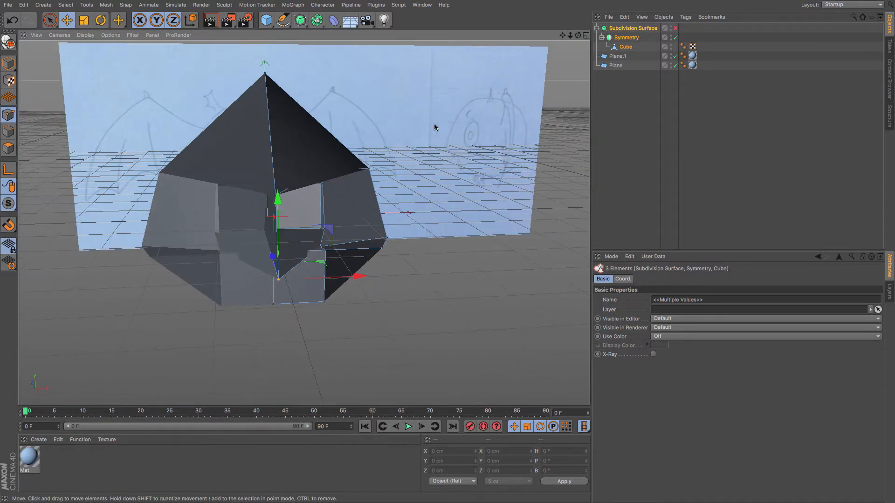
scroll(380, 160, "up", 4)
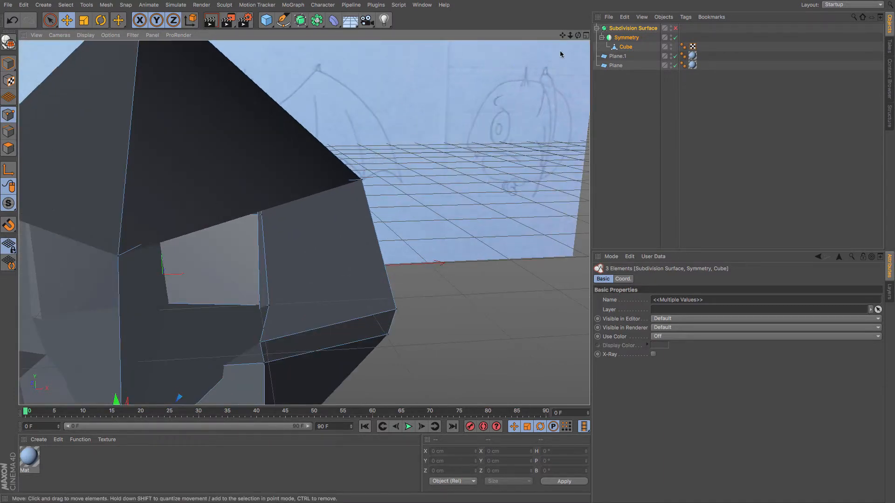
mouse_move(578, 38)
left_mouse_down()
mouse_move(527, 41)
mouse_move(578, 35)
left_mouse_up()
left_click(676, 28)
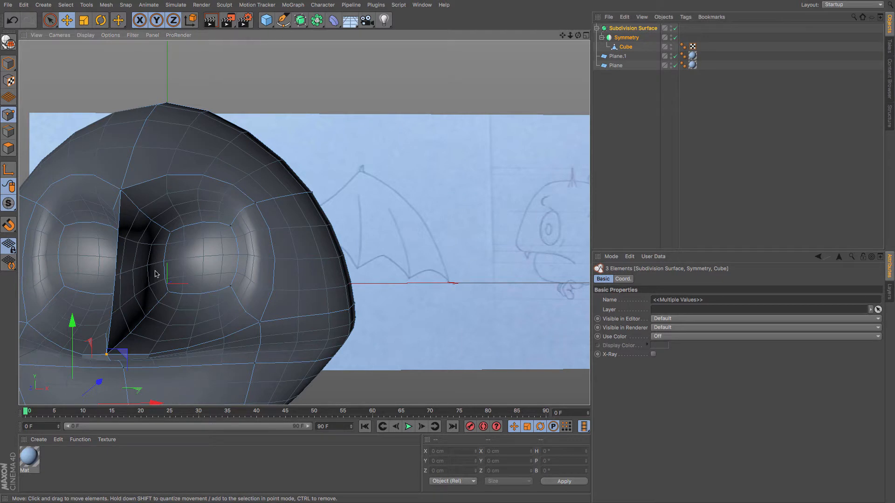
Turn off Symmetry and orbit around the head to inspect the eye socket's inner polygons.
left_click(8, 147)
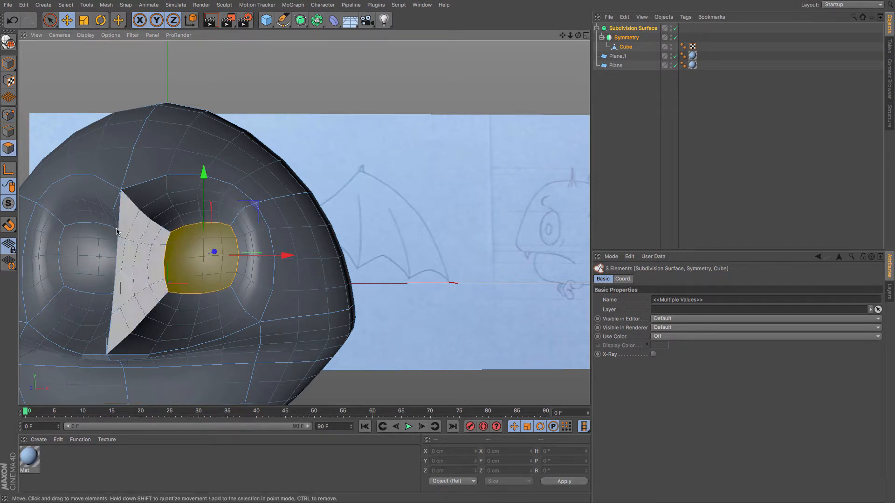
left_click(8, 132)
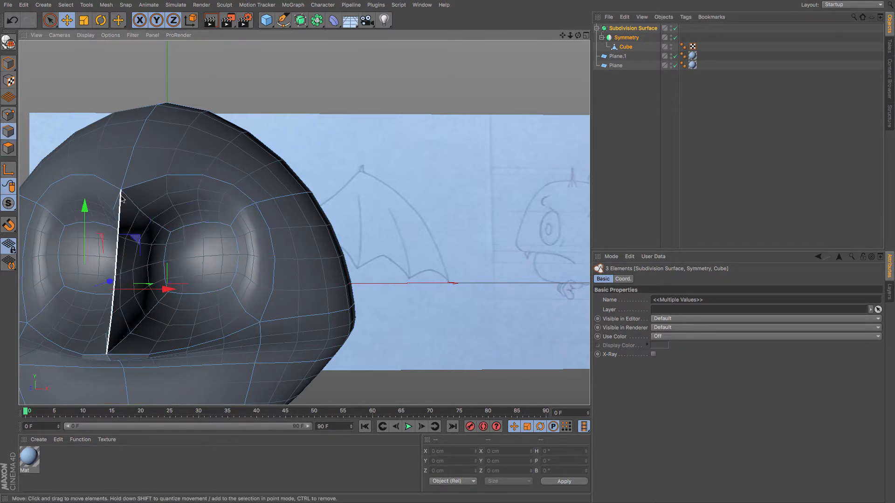
mouse_move(190, 180)
left_mouse_down()
mouse_move(154, 181)
mouse_move(186, 177)
left_mouse_up()
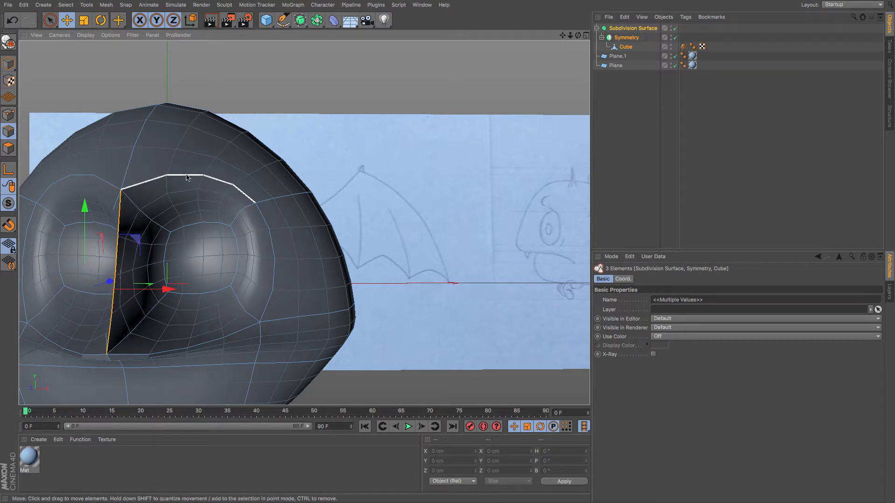
left_click(9, 115)
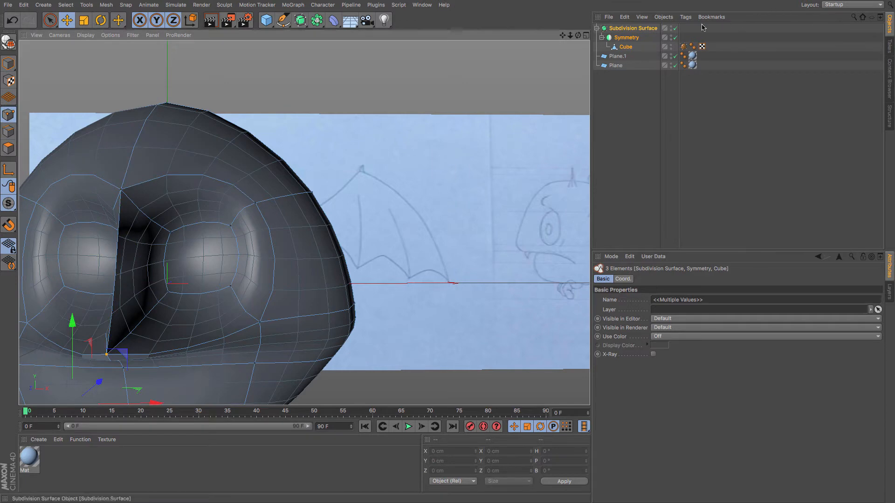
left_click(675, 38)
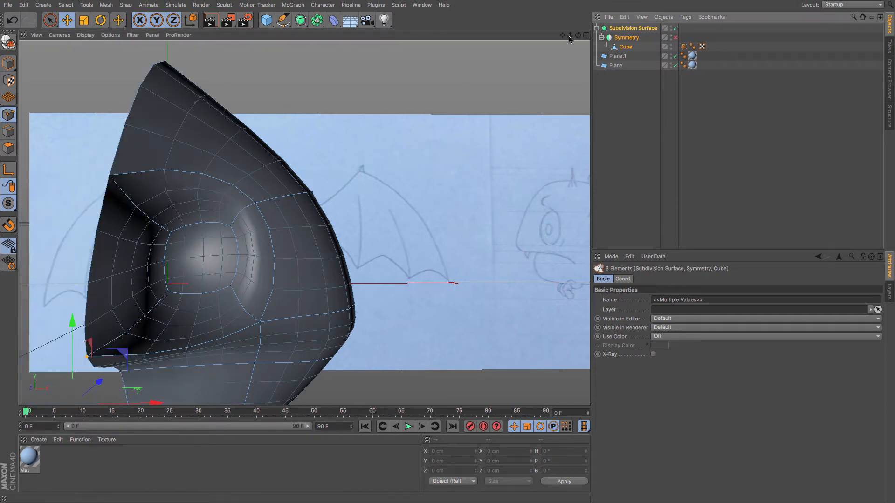
mouse_move(570, 36)
left_mouse_down()
mouse_move(517, 38)
mouse_move(606, 28)
mouse_move(609, 49)
mouse_move(723, 77)
mouse_move(578, 39)
left_mouse_up()
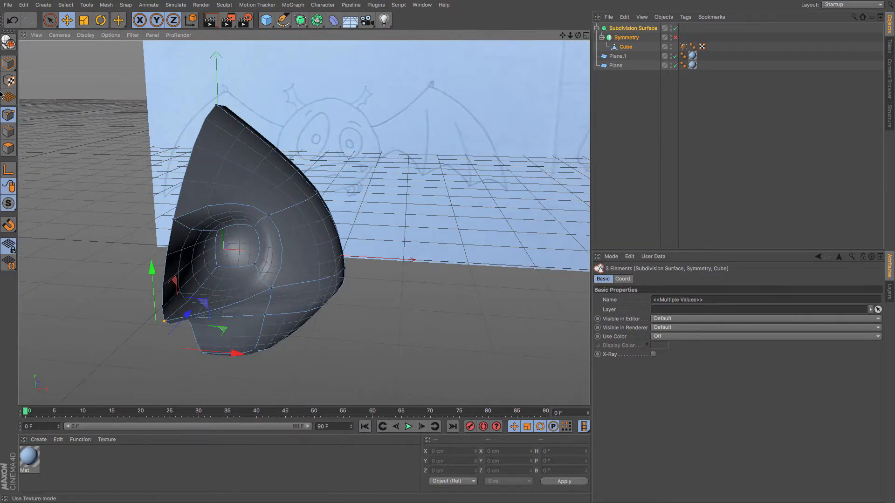
left_click(3, 148)
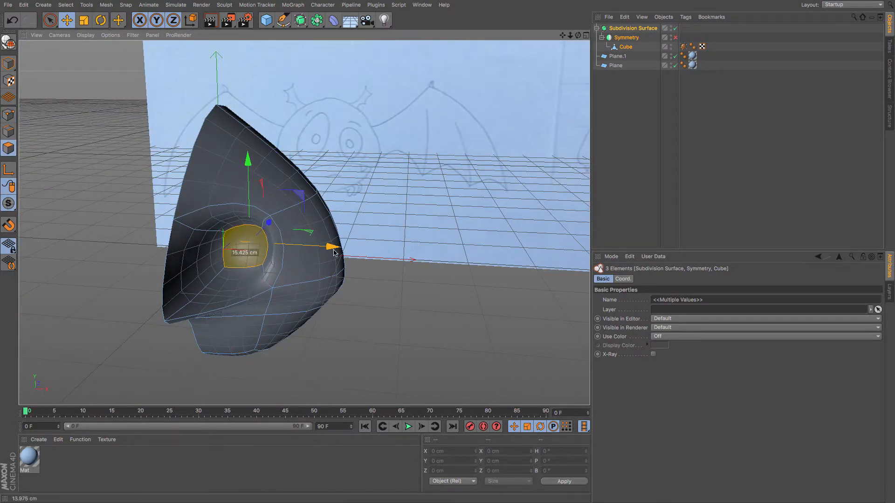
left_click_drag(579, 37, 599, 42)
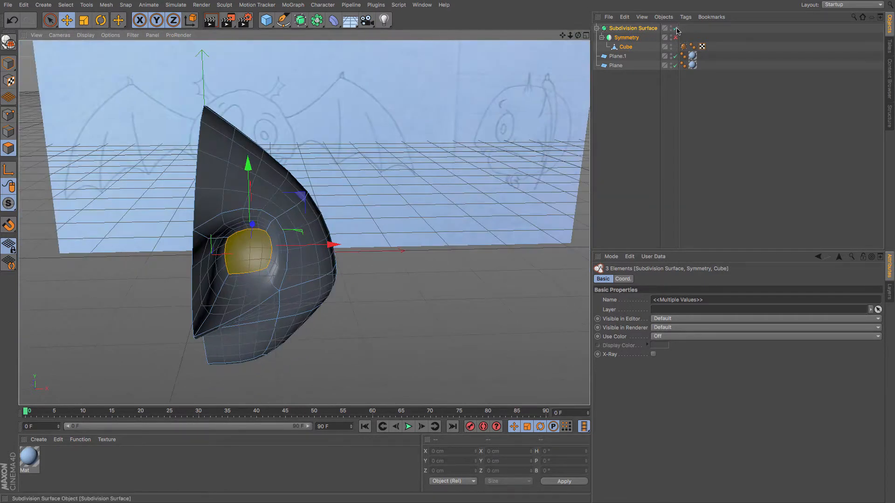
Check the centre-seam points' world coordinates with the Subdivision Surface off, then switch Symmetry and Subdivision Surface back on.
left_click(676, 28)
key("Return")
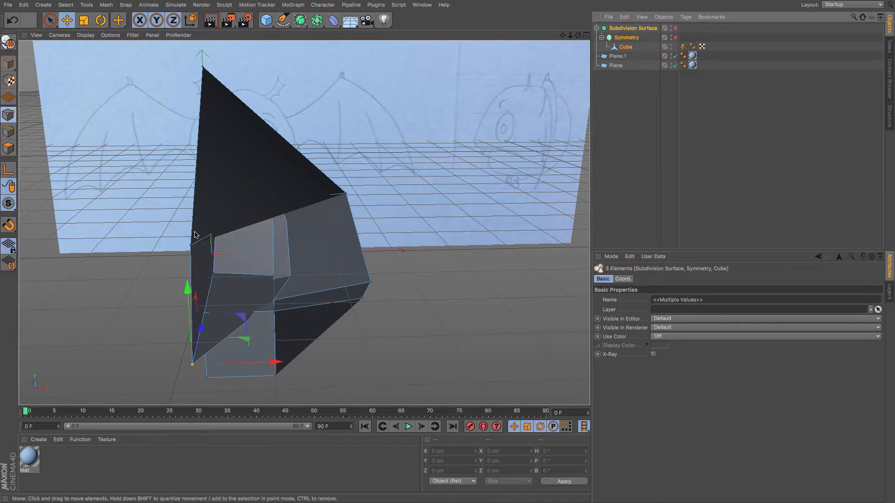
left_click(192, 245)
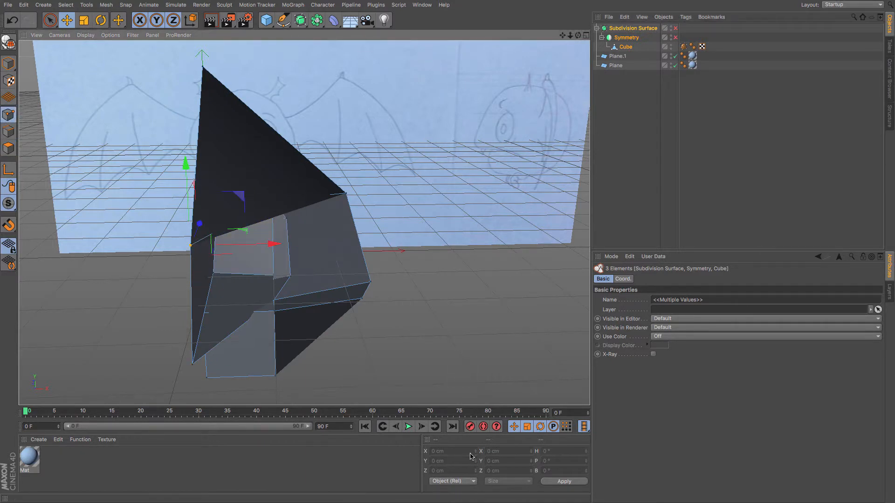
left_click(453, 481)
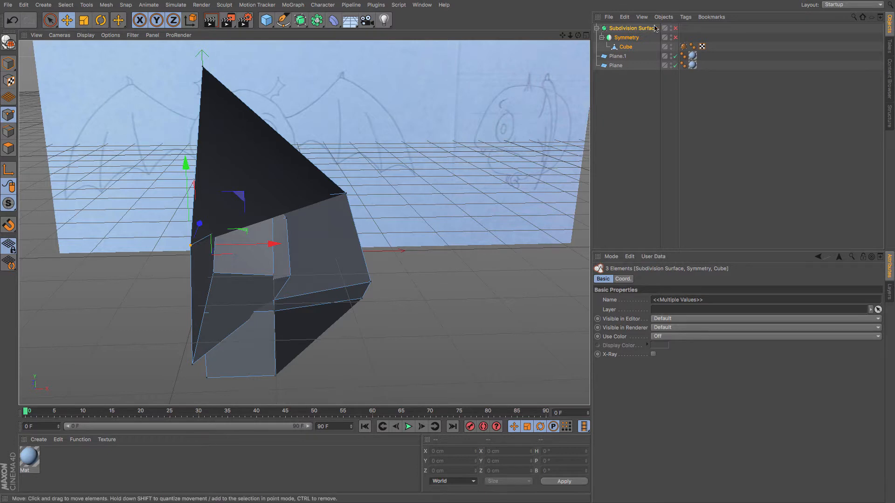
left_click(627, 47)
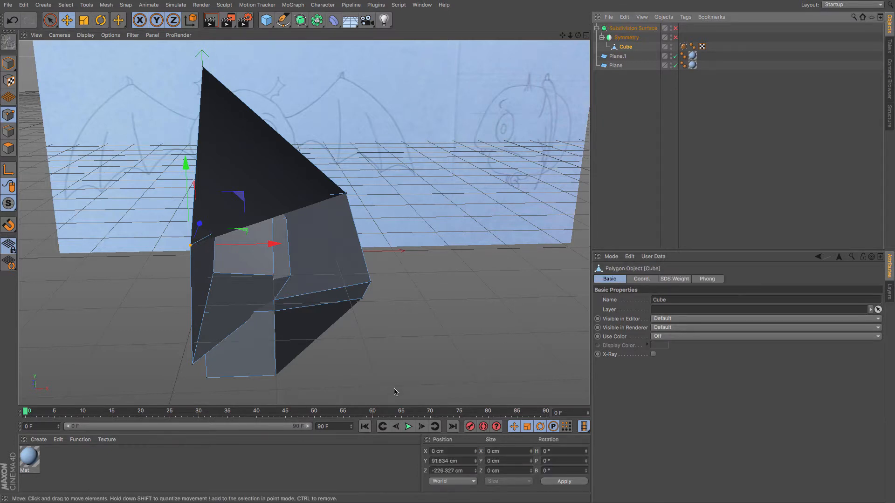
left_click(193, 365)
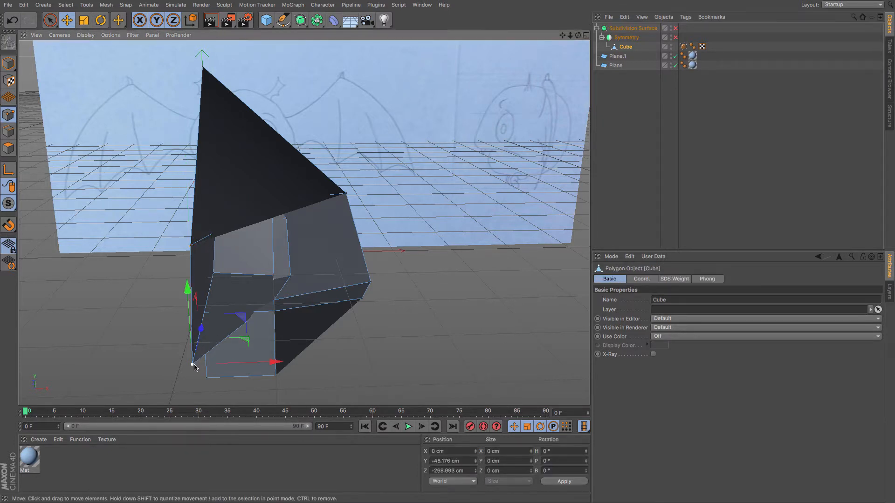
left_click(676, 37)
left_click(676, 28)
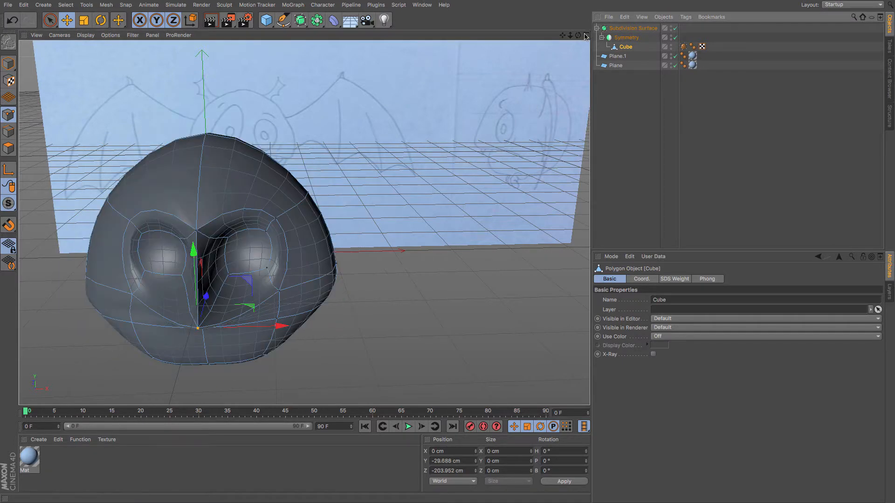
In side view, pull the point below the eye socket forward along Z and nudge the socket's upper front point.
left_click_drag(578, 35, 646, 5)
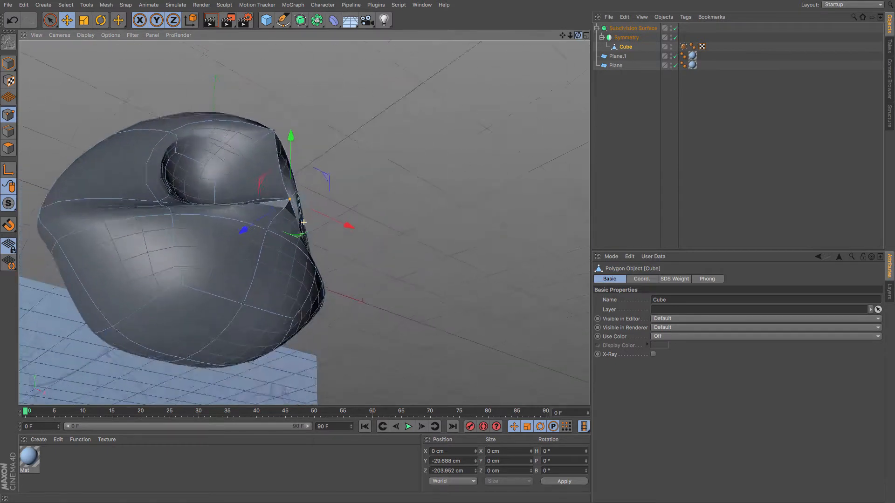
left_click_drag(303, 222, 199, 322, "alt")
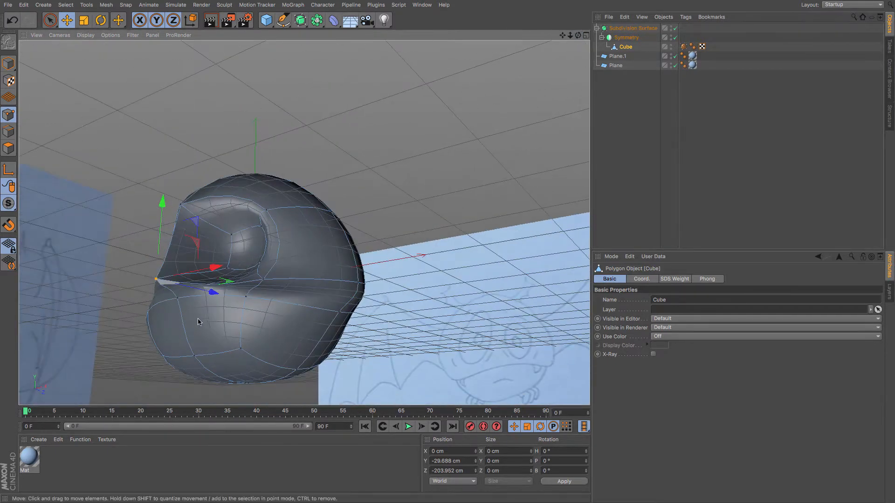
key("F4")
key("F3")
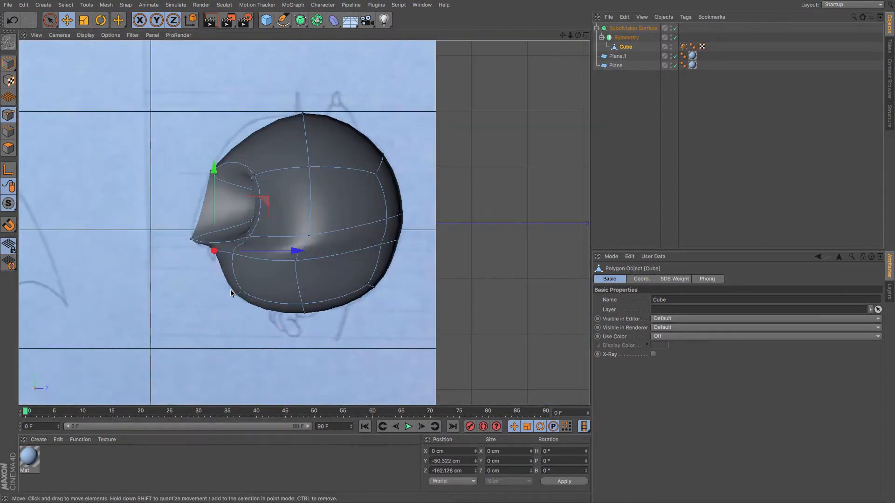
left_click_drag(300, 261, 250, 261)
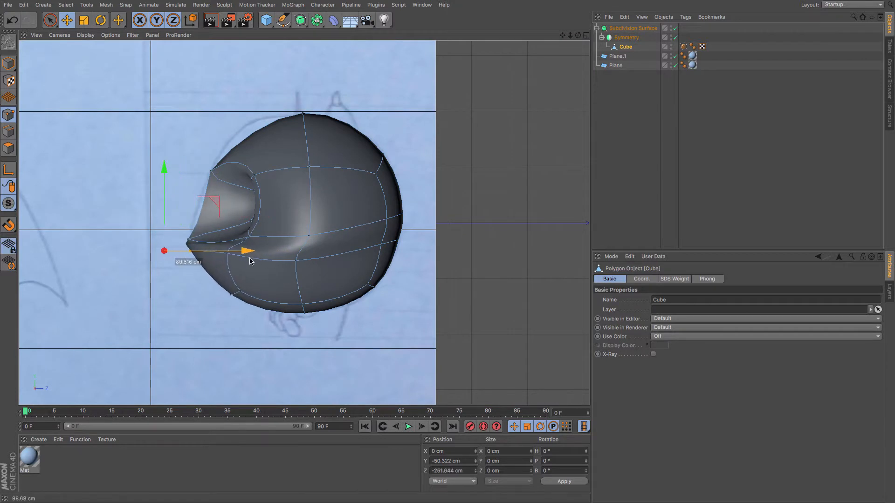
left_click_drag(190, 174, 190, 178)
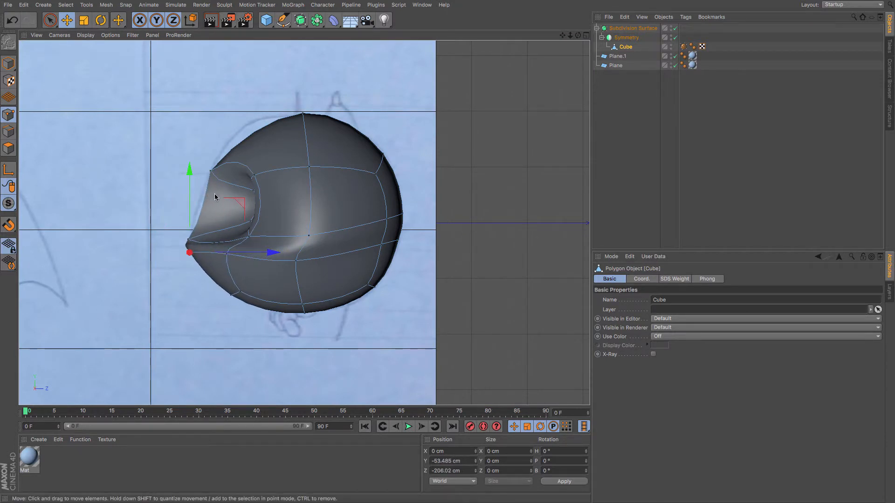
Add a horizontal loop cut at about 50% through the head and eye socket in side view.
key("m")
key("k")
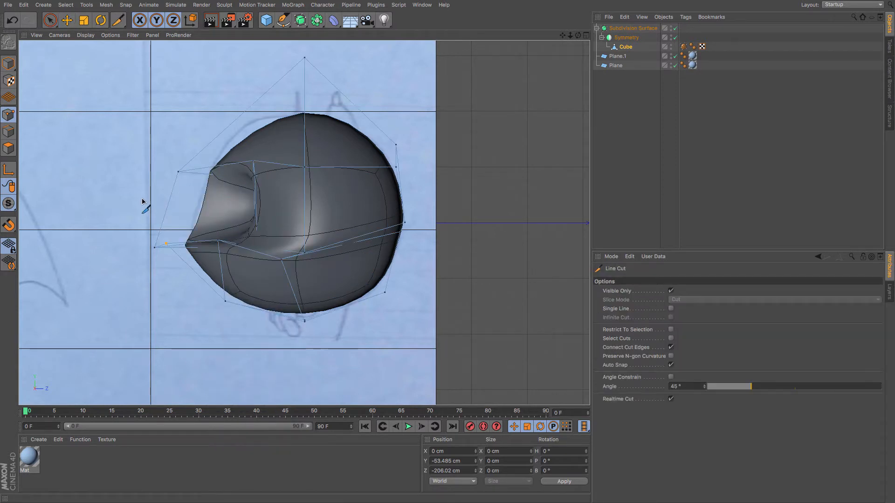
key("m")
key("l")
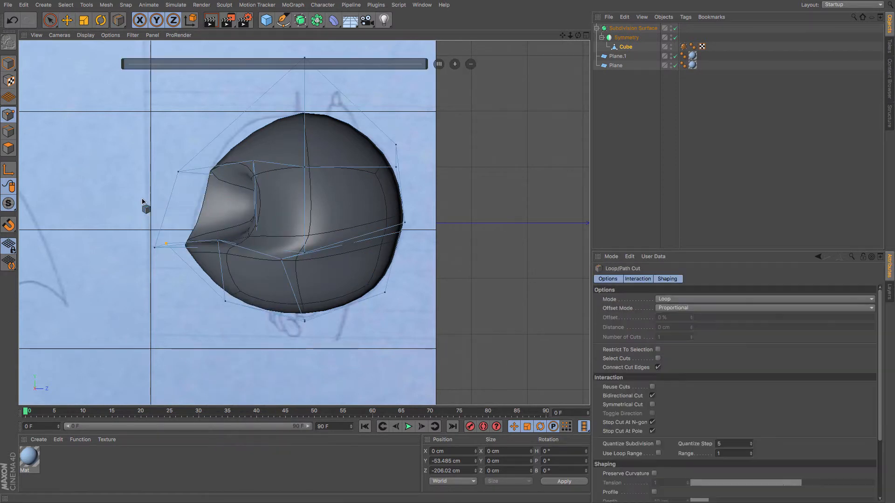
left_click(168, 212)
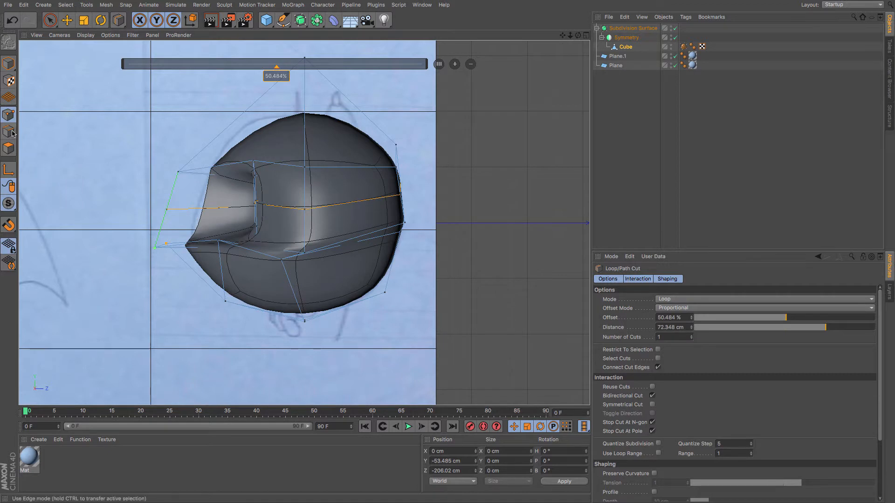
left_click(66, 24)
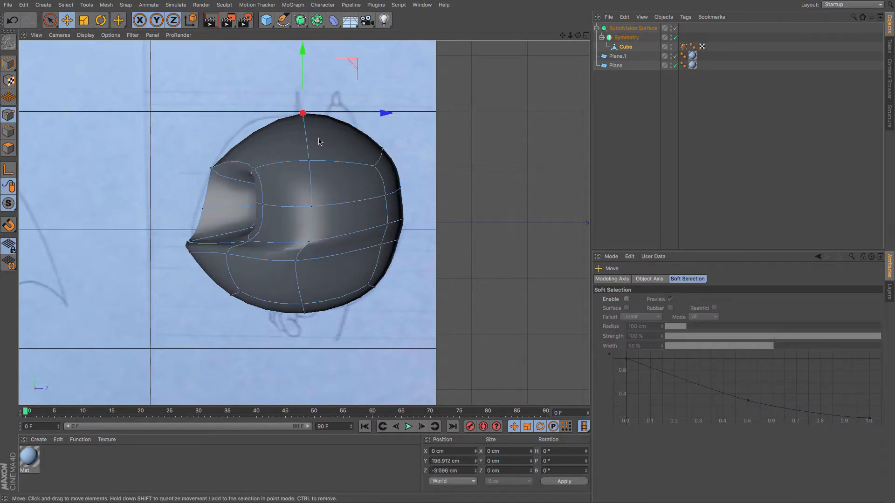
Add a vertical loop cut at about 59% through the head behind the eye socket.
key("m")
key("k")
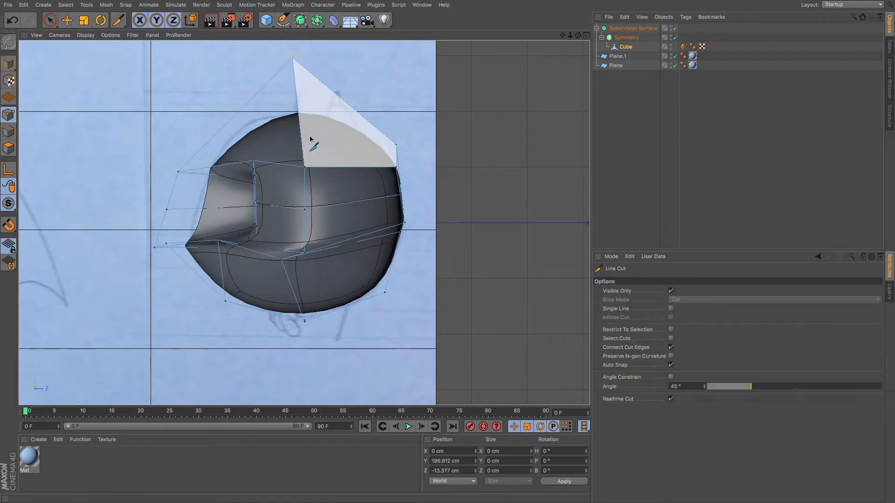
key("m")
key("l")
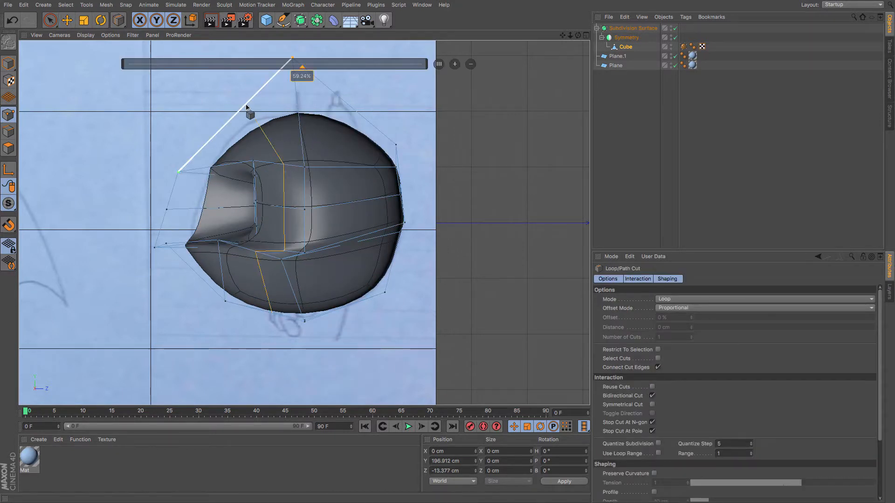
left_click(247, 107)
left_click(72, 23)
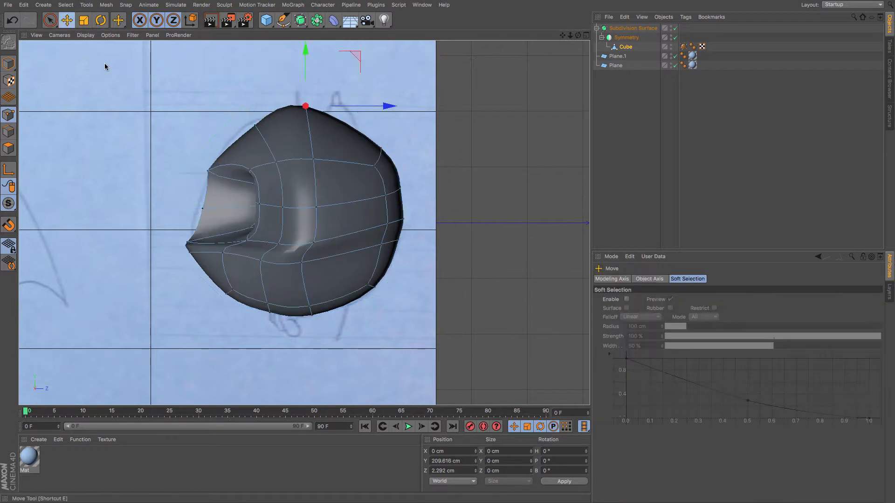
Move points of the new loops in side view to round out the top of the head.
left_click(247, 127)
left_click_drag(276, 166, 309, 163)
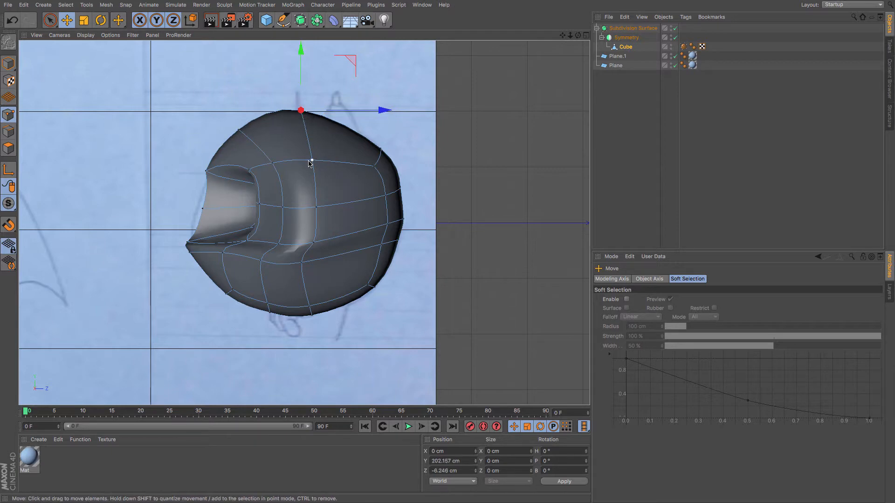
left_click_drag(216, 237, 303, 220)
Switch to perspective view and add another loop cut near the eye socket's lower edge.
key("F1")
key("k")
key("l")
mouse_move(230, 244)
left_mouse_down("alt")
mouse_move(261, 223)
mouse_move(235, 248)
left_mouse_up("alt")
key("e")
Snap stray centre-seam points onto the mirror plane by setting their X position to 0 cm with Subdivision Surface off.
left_click(193, 229)
left_click(209, 223)
left_click(184, 233)
left_click(676, 28)
left_click(8, 114)
left_click(184, 241)
left_click_drag(304, 222, 304, 222, "alt")
left_click(162, 216)
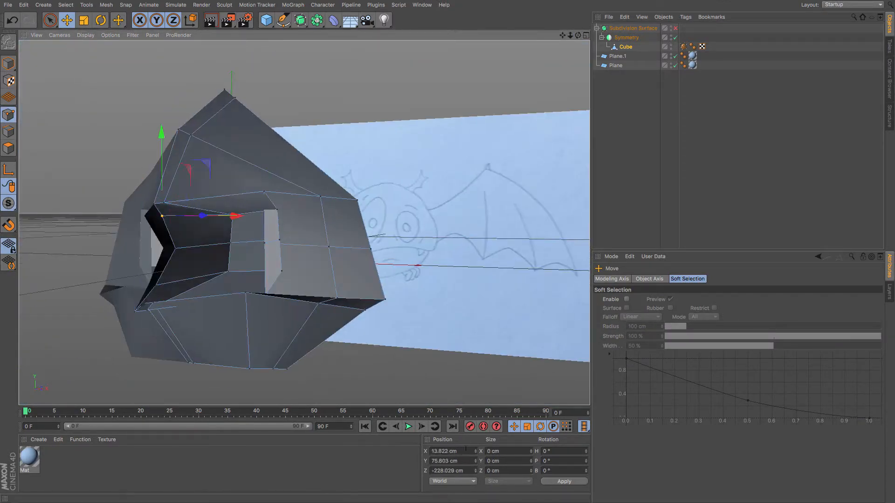
double_click(444, 451)
type("0")
key("Return")
left_click(175, 249)
double_click(443, 452)
type("0")
key("Return")
left_click(157, 285)
double_click(444, 452)
type("0")
key("Return")
Set another centre point's X position to 0 cm, toggling the Subdivision Surface to check the seam.
left_click(675, 28)
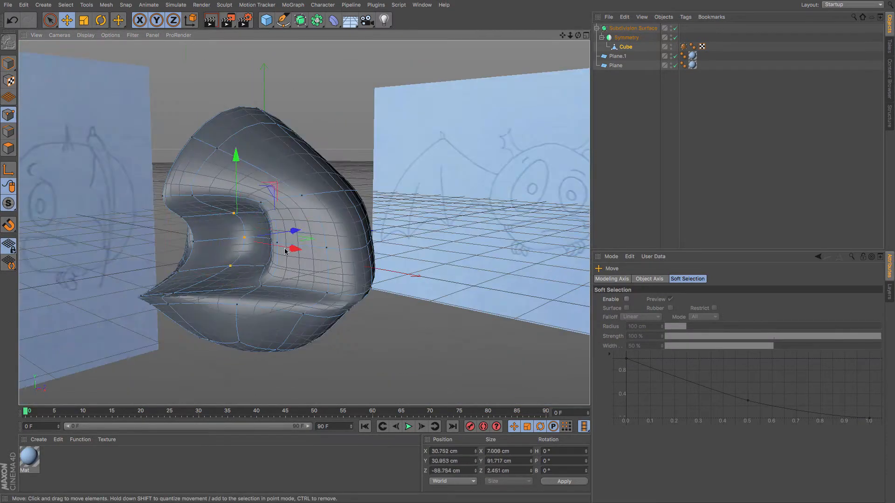
left_click(158, 241)
left_click_drag(192, 280, 304, 222, "alt")
left_click(675, 29)
left_click(274, 348)
left_click(675, 29)
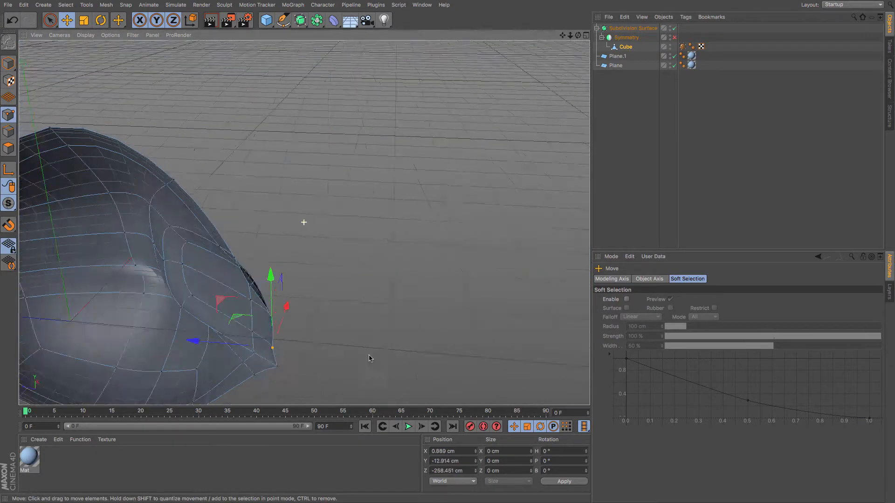
left_click_drag(370, 360, 385, 203, "alt")
left_click(234, 282)
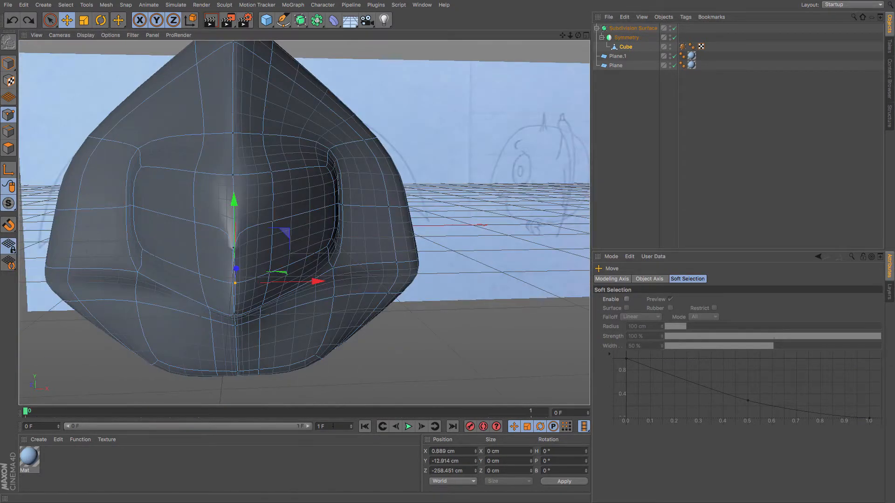
left_click(674, 28)
left_click_drag(459, 452, 320, 450)
type("0")
key("Return")
Nudge a point at the bottom of the face slightly upward.
left_click(234, 315)
left_click(675, 28)
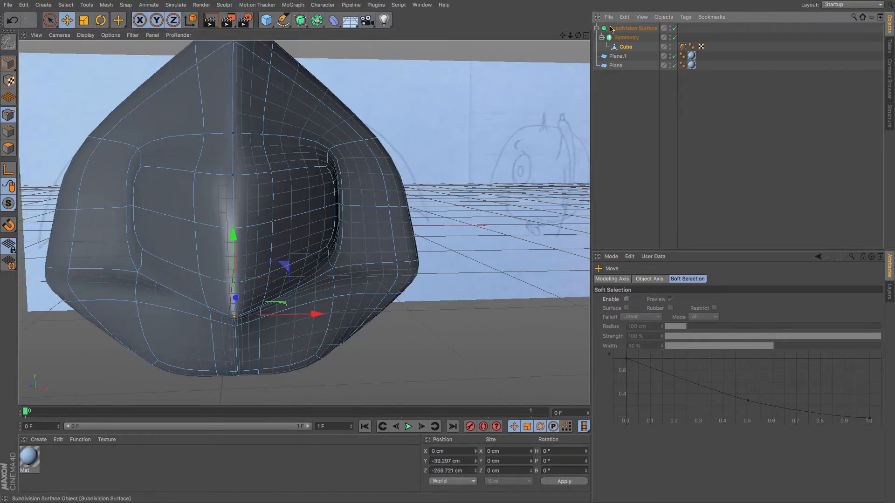
left_click_drag(304, 223, 304, 222, "alt")
left_click(675, 28)
left_click(242, 350)
left_click(674, 29)
left_click_drag(242, 287, 242, 281)
In side view, enable X-Ray on the Subdivision Surface and reselect the Cube.
key("F3")
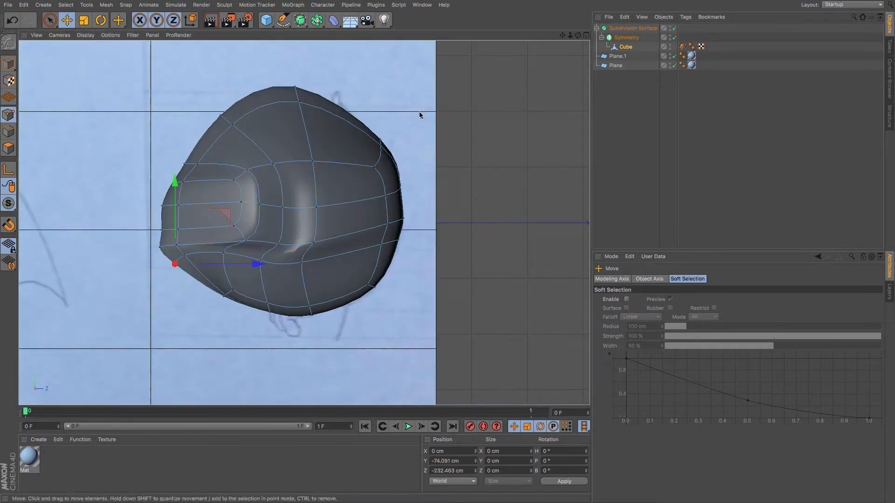
left_click(633, 29)
left_click(653, 363)
left_click(626, 47)
Reshape the head's outline in side view by moving points to follow the reference sketch.
left_click(50, 20)
left_click_drag(295, 87, 299, 101)
left_click_drag(298, 93, 304, 122)
left_click(49, 20)
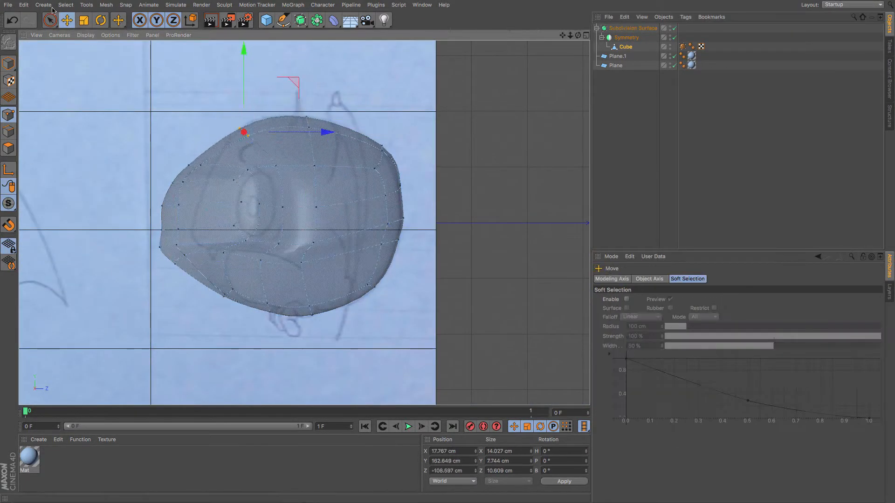
left_click(50, 20)
left_click_drag(181, 183, 171, 205)
left_click(184, 229)
left_click_drag(180, 264, 190, 255)
left_click_drag(246, 263, 243, 262)
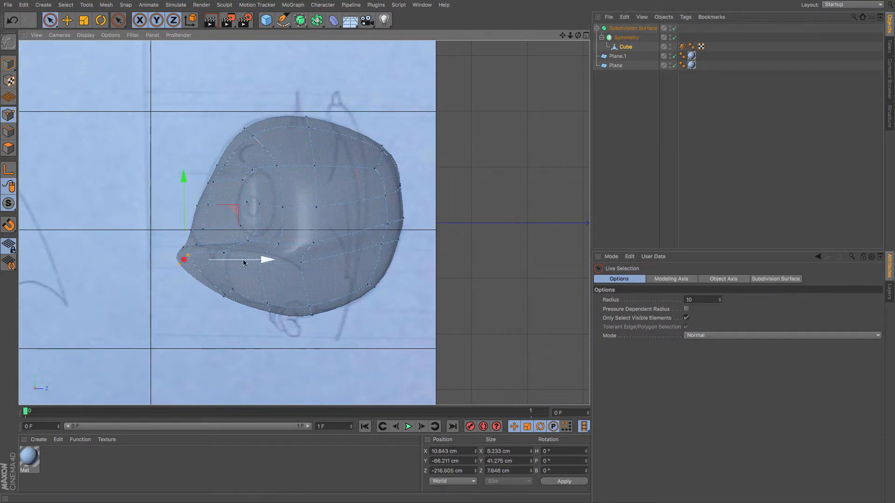
left_click_drag(216, 204, 216, 201)
left_click(218, 166)
left_click(214, 182)
left_click_drag(301, 182, 298, 183)
In front view, reshape the head's outline by moving points to follow the reference sketch.
key("F4")
left_click_drag(424, 203, 427, 242)
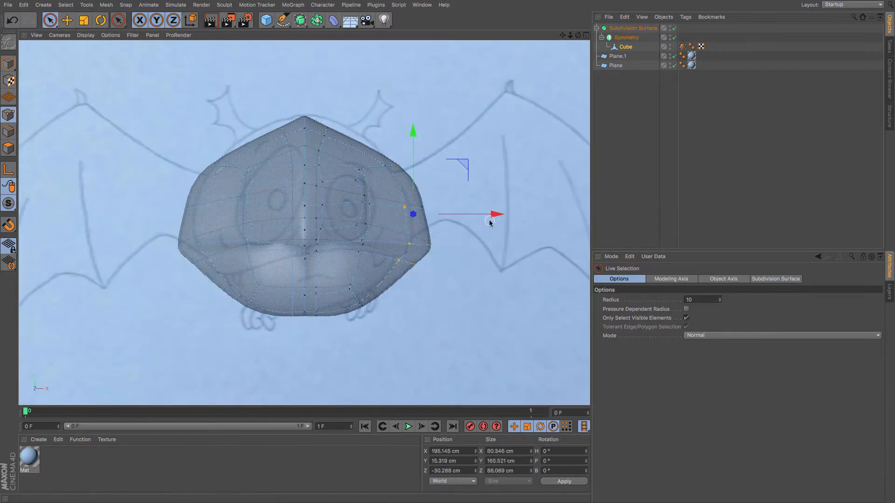
left_click_drag(489, 218, 471, 218)
left_click_drag(383, 166, 415, 167)
left_click_drag(325, 135, 326, 97)
left_click_drag(368, 123, 383, 122)
left_click_drag(343, 52, 344, 60)
left_click_drag(397, 260, 413, 264)
left_click_drag(445, 261, 430, 260)
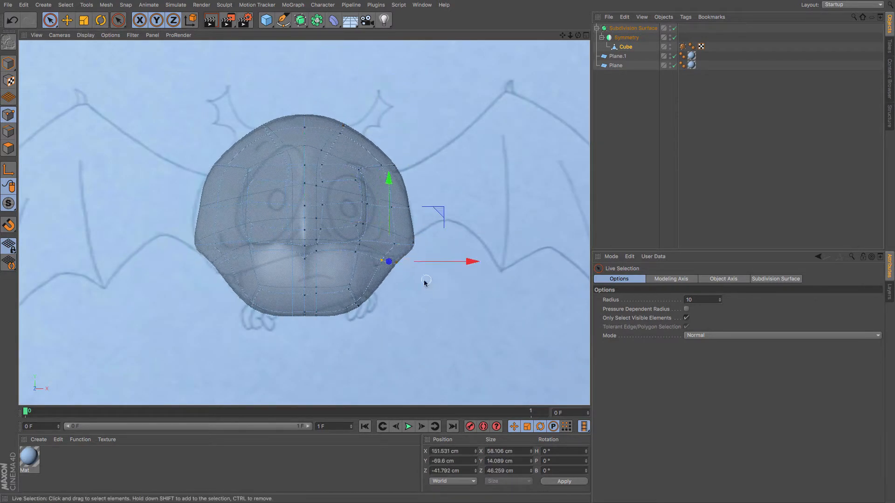
left_click_drag(364, 308, 359, 303)
left_click_drag(359, 245, 359, 235)
Disable the Subdivision Surface and adjust the cage points around the face and eye socket in perspective.
left_click(305, 258)
left_click(674, 28)
left_click(518, 312)
key("F1")
left_click_drag(345, 317, 314, 280, "alt")
left_click(247, 281)
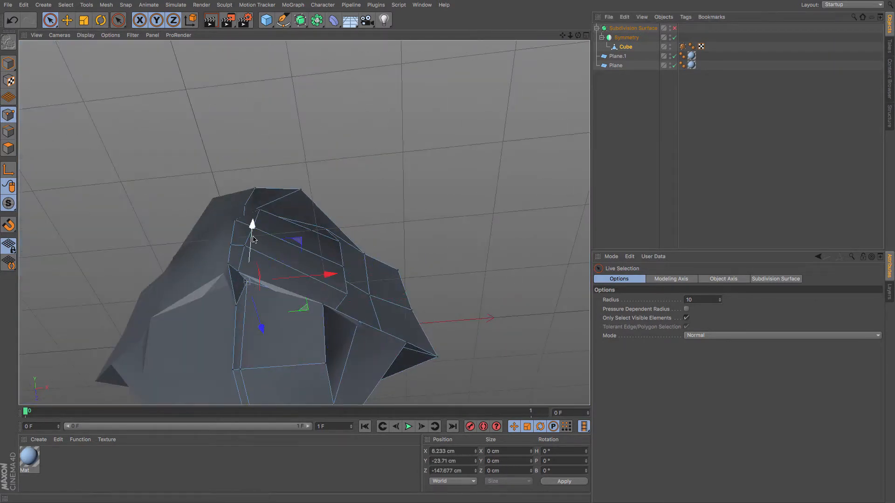
left_click_drag(250, 237, 339, 299)
left_click(245, 300)
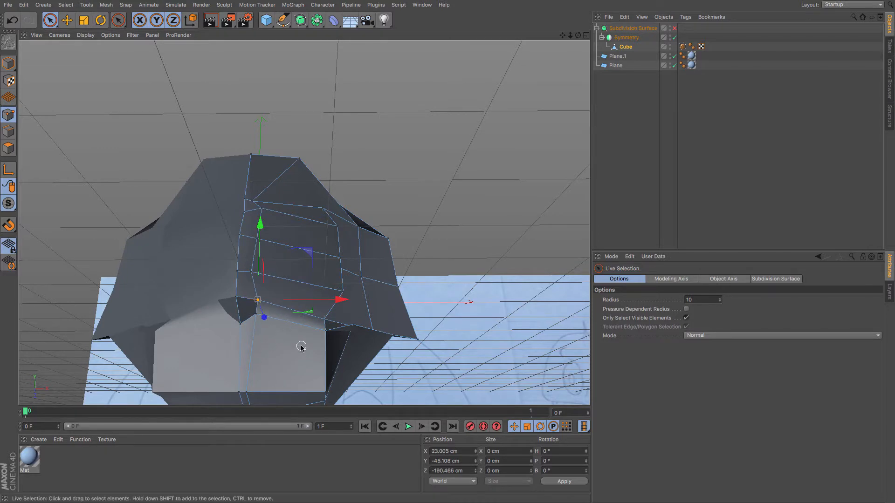
left_click_drag(298, 344, 251, 353, "alt")
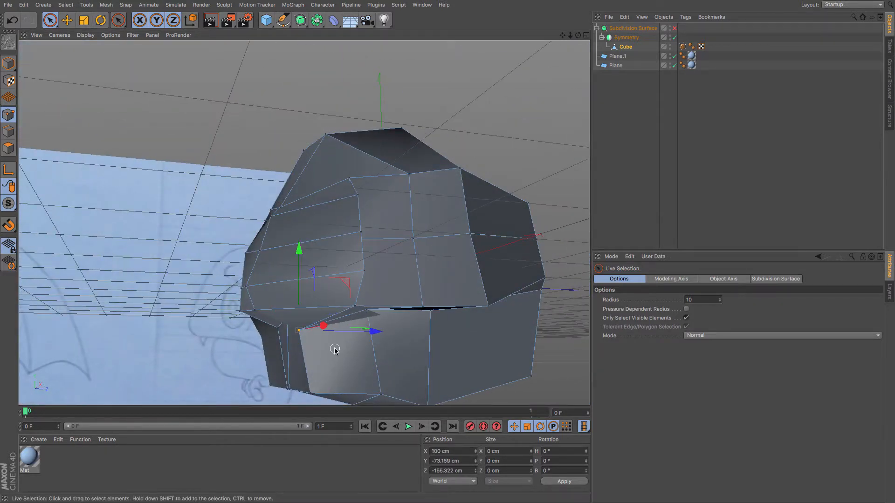
left_click(311, 393, "shift")
left_click_drag(376, 364, 437, 334)
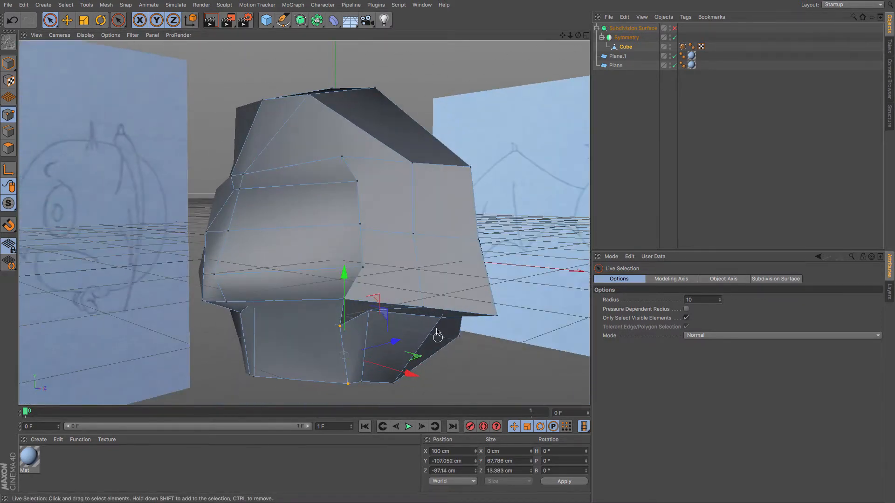
left_click(370, 312)
left_click_drag(367, 242, 367, 270)
left_click_drag(415, 333, 329, 341)
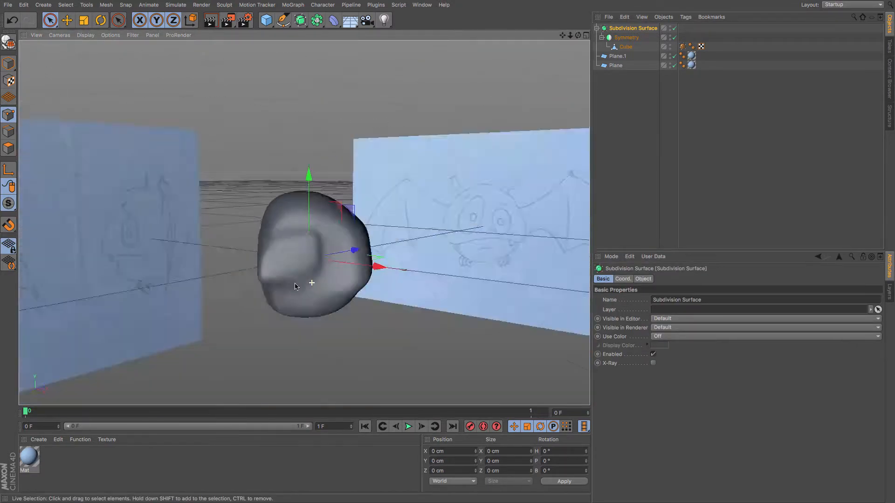
Re-enable the Subdivision Surface, select the Cube and move points around the eye socket rim.
left_click_drag(295, 287, 283, 317, "alt")
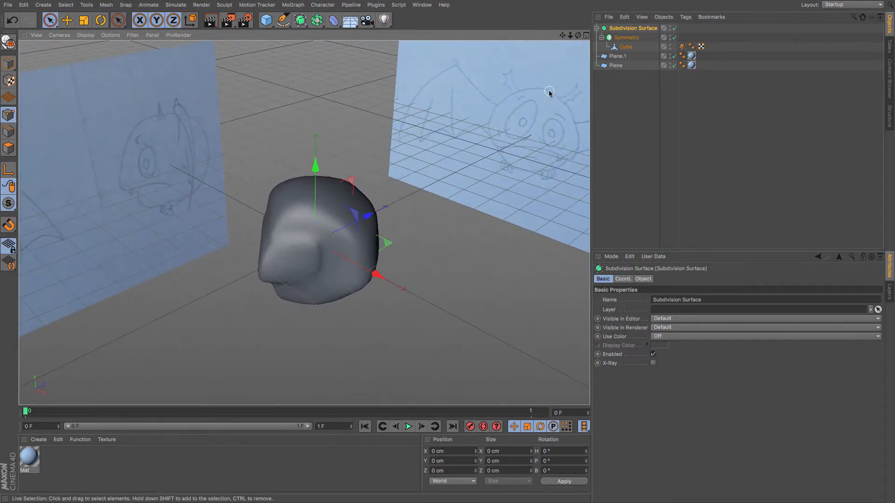
left_click(625, 46)
left_click(317, 238)
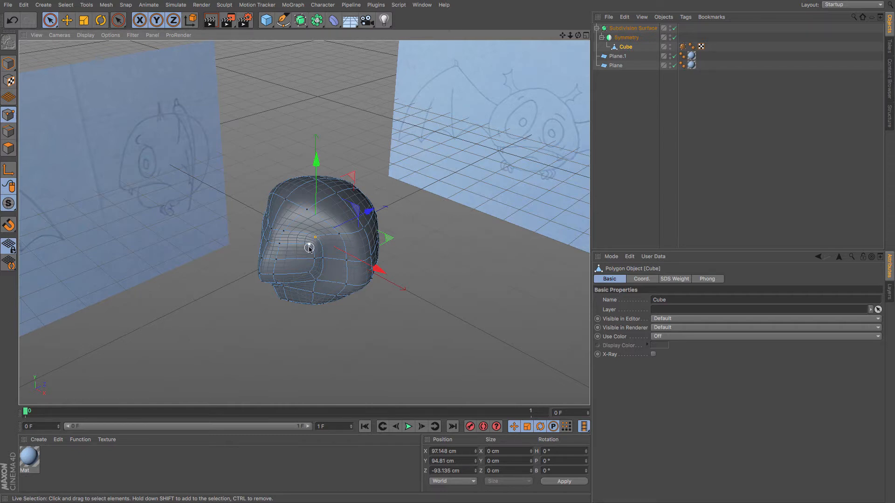
left_click(308, 274, "shift")
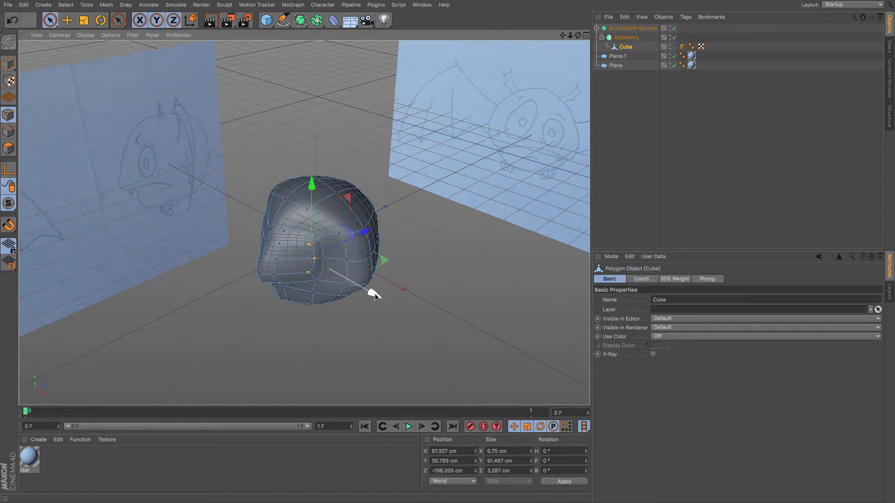
left_click_drag(375, 295, 362, 281)
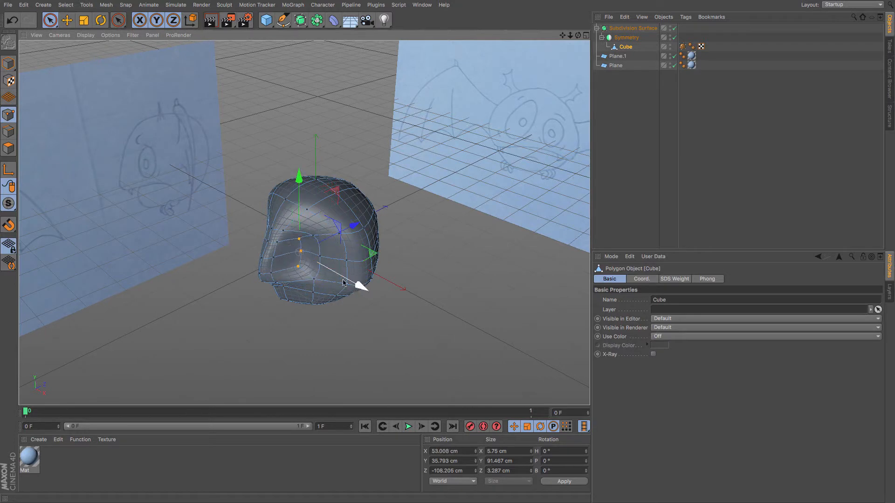
left_click(325, 242)
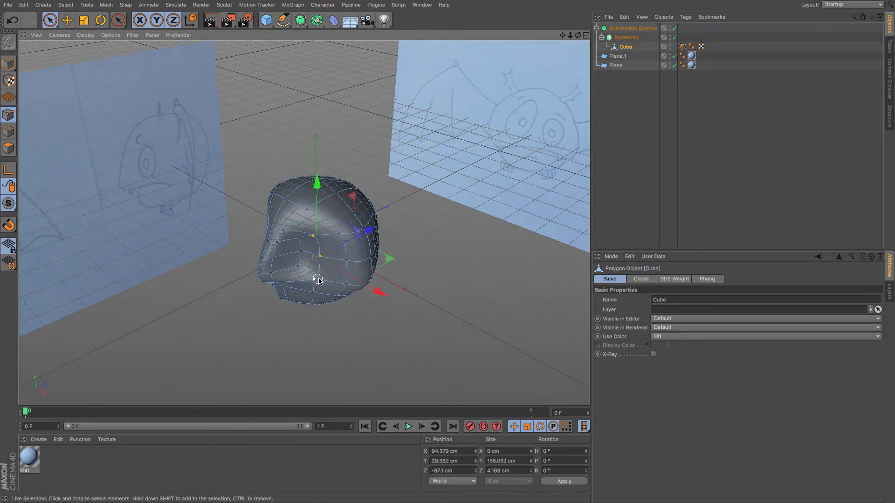
left_click_drag(355, 277, 370, 290)
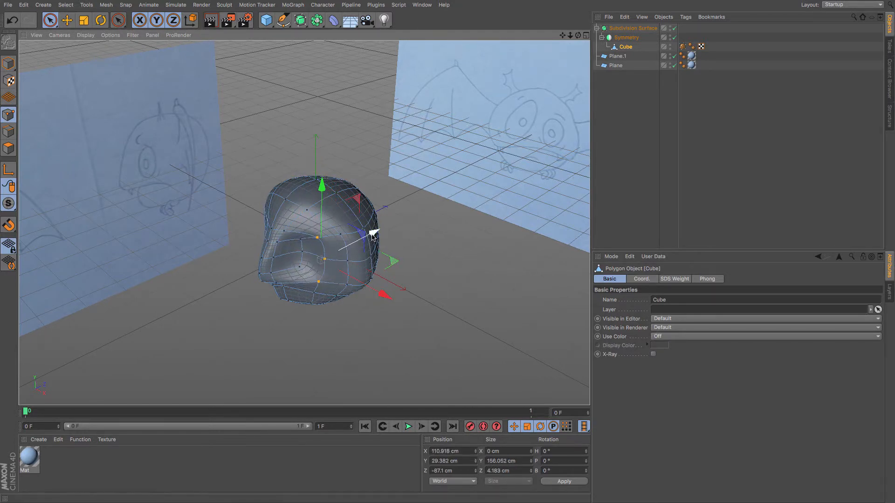
mouse_move(373, 232)
left_mouse_down()
mouse_move(405, 204)
mouse_move(390, 197)
mouse_move(239, 258)
mouse_move(280, 280)
mouse_move(252, 310)
mouse_move(319, 260)
mouse_move(322, 278)
mouse_move(333, 273)
mouse_move(317, 261)
mouse_move(322, 235)
left_mouse_up()
left_click(322, 232)
left_click(322, 280, "shift")
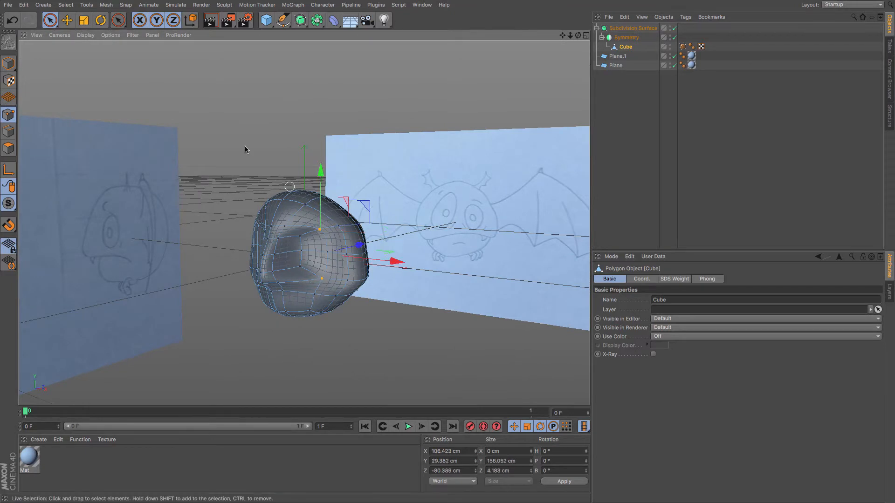
Scale selected eye-socket points with the Scale tool to tighten the socket shape.
left_click(84, 20)
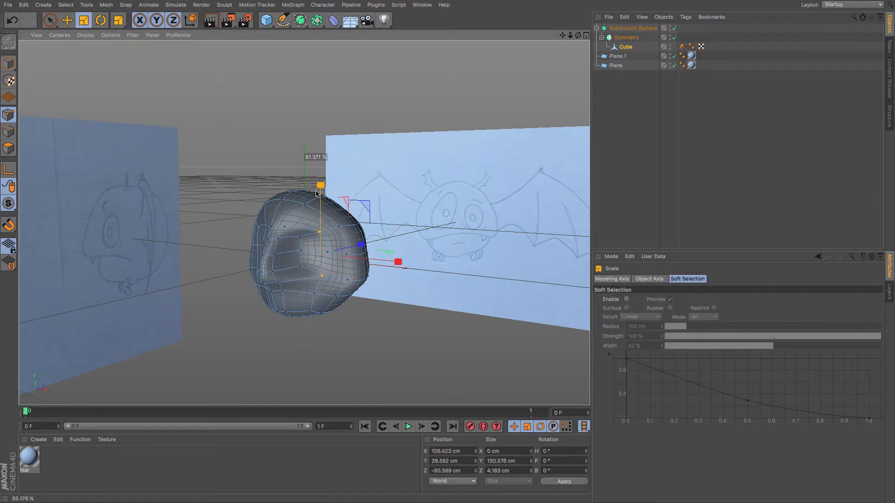
left_click(339, 227)
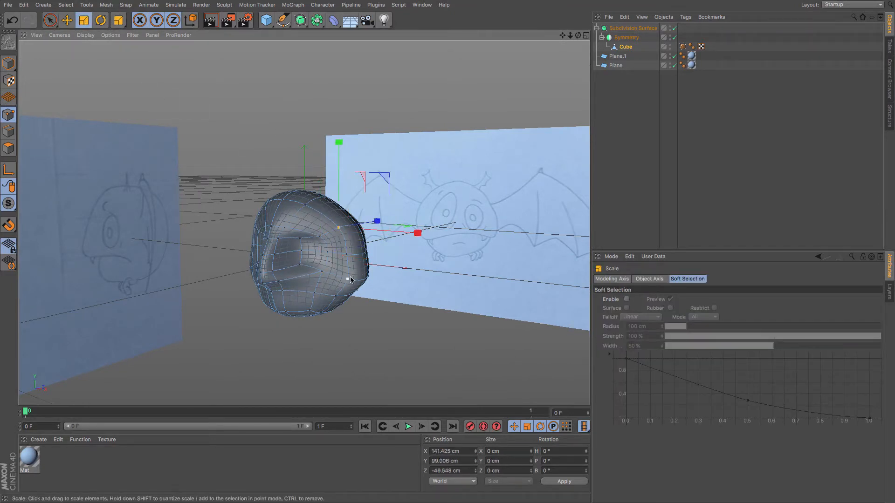
left_click(347, 279, "shift")
left_click_drag(343, 169, 346, 205)
left_click_drag(314, 293, 336, 280, "alt")
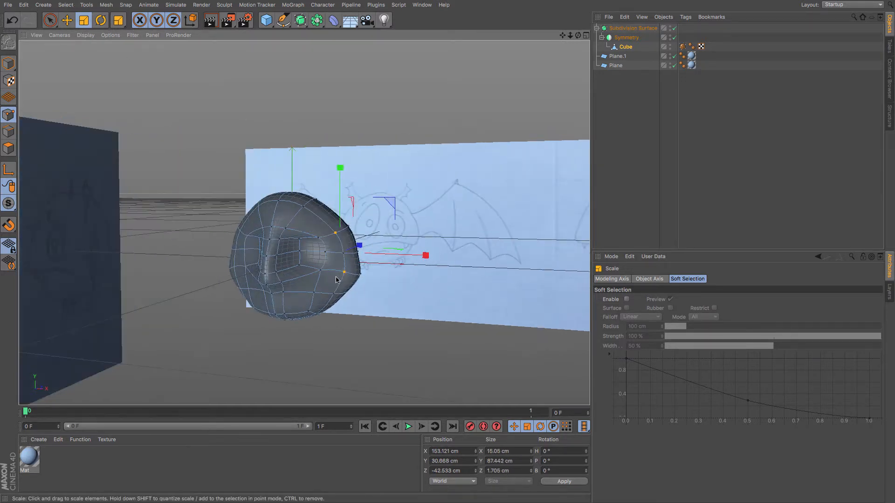
left_click(285, 229)
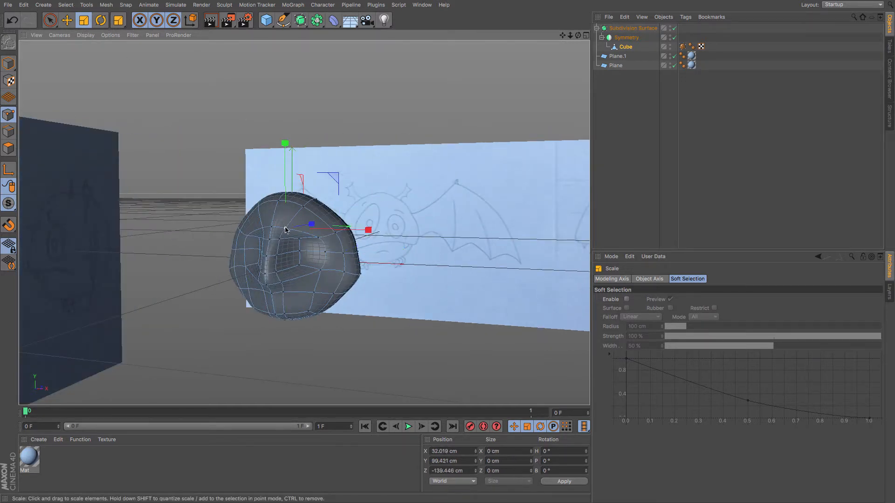
Move points around the upper eye socket and, in side view, adjust the brow points.
left_click(67, 20)
left_click_drag(373, 230, 391, 232)
left_click_drag(300, 148, 307, 133)
left_click(272, 223)
key("F3")
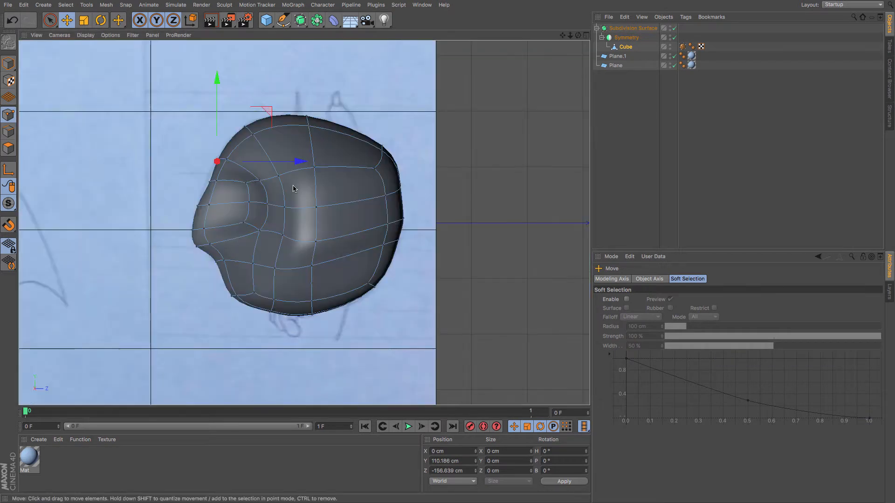
left_click_drag(256, 204, 270, 187)
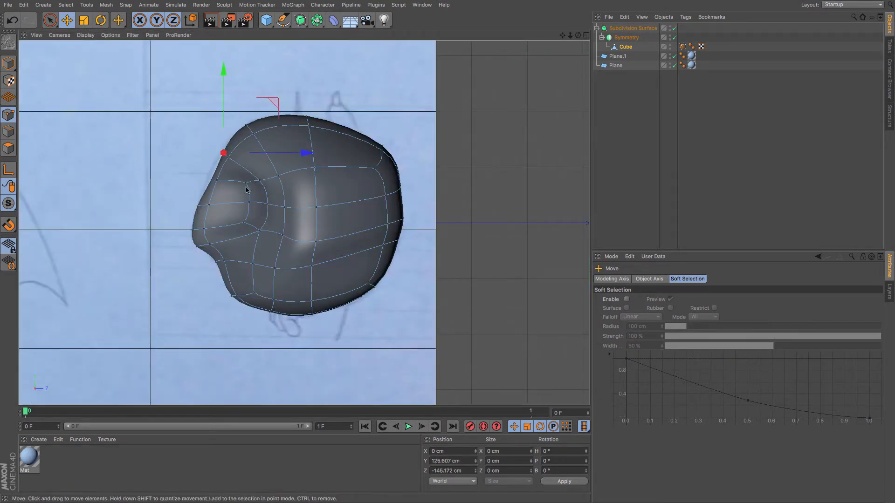
left_click_drag(223, 203, 217, 201)
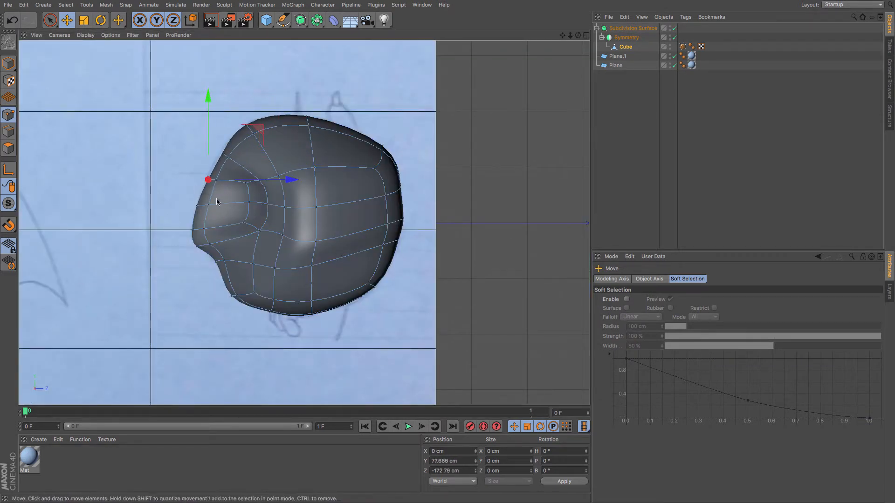
In front view, move the cheek and chin points to match the reference outline.
key("F4")
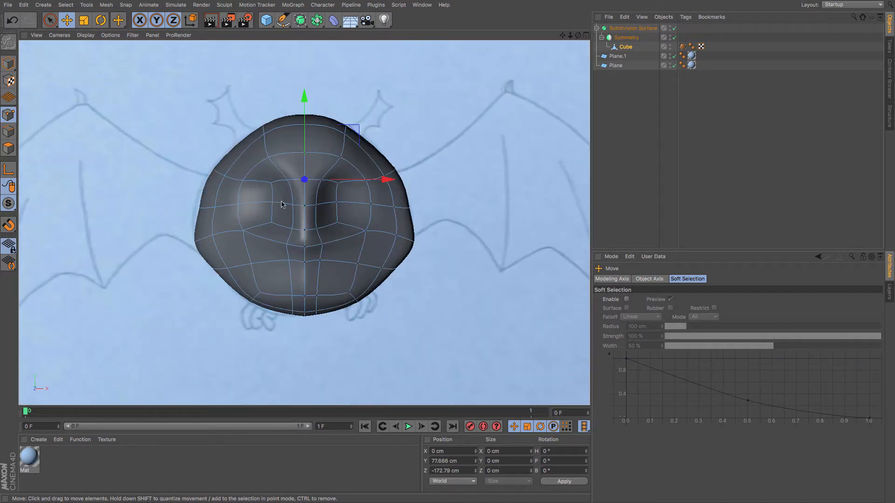
left_click(396, 235)
left_click_drag(463, 244, 455, 238)
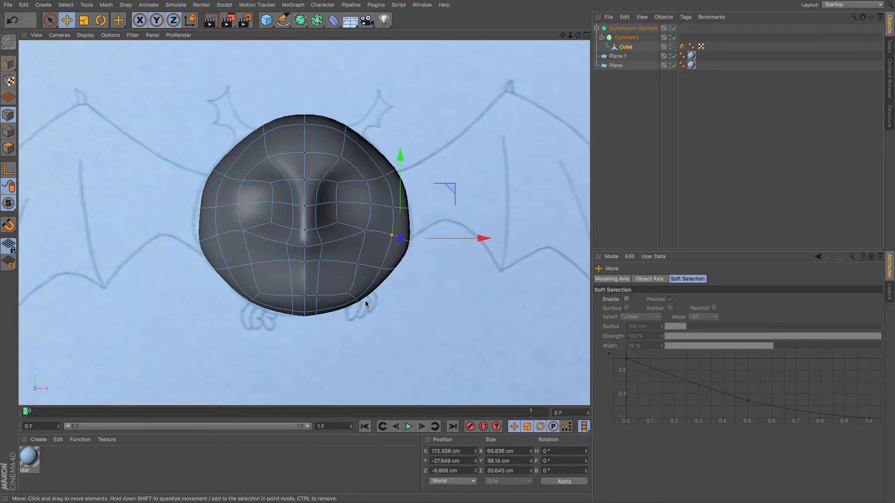
left_click(317, 296)
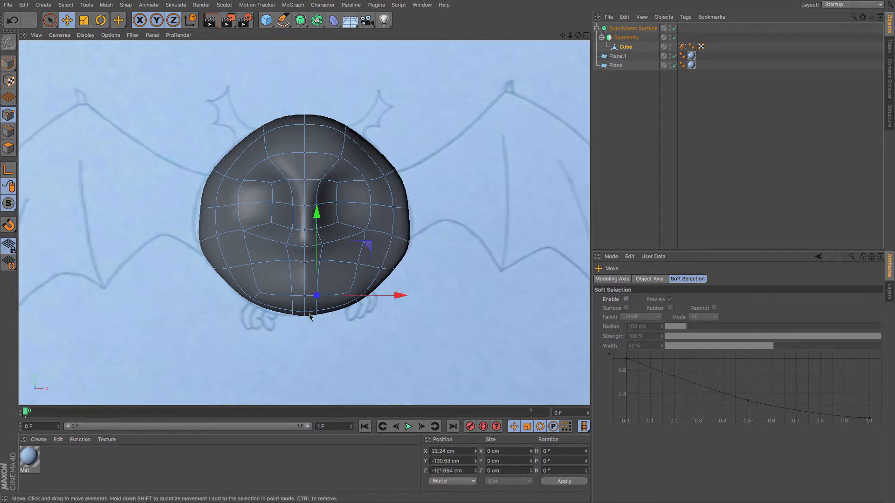
left_click(316, 311, "shift")
left_click_drag(390, 305, 400, 302)
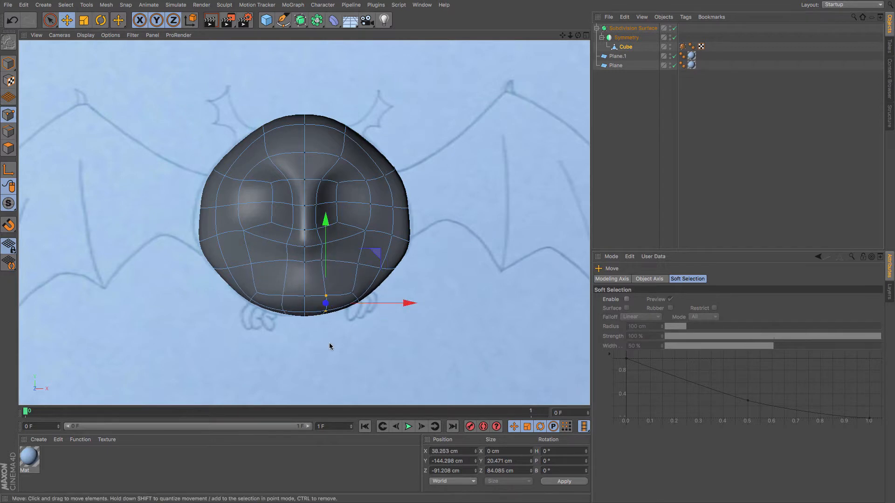
left_click(326, 298)
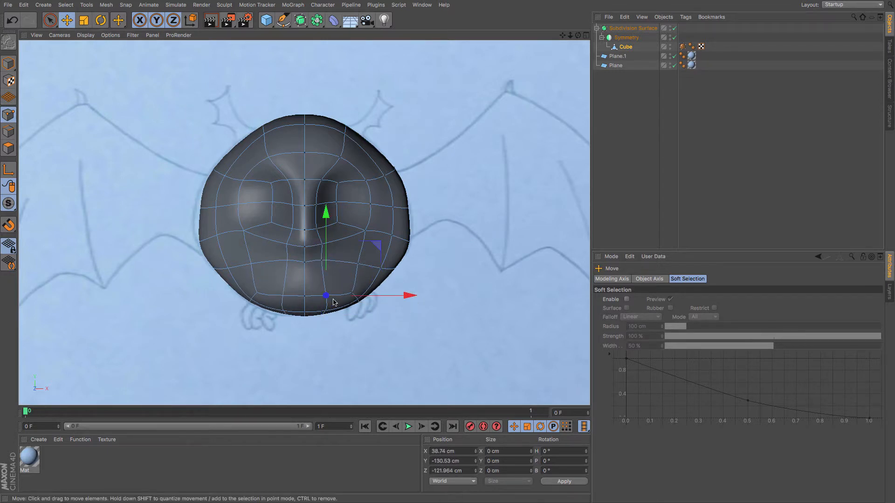
key("F1")
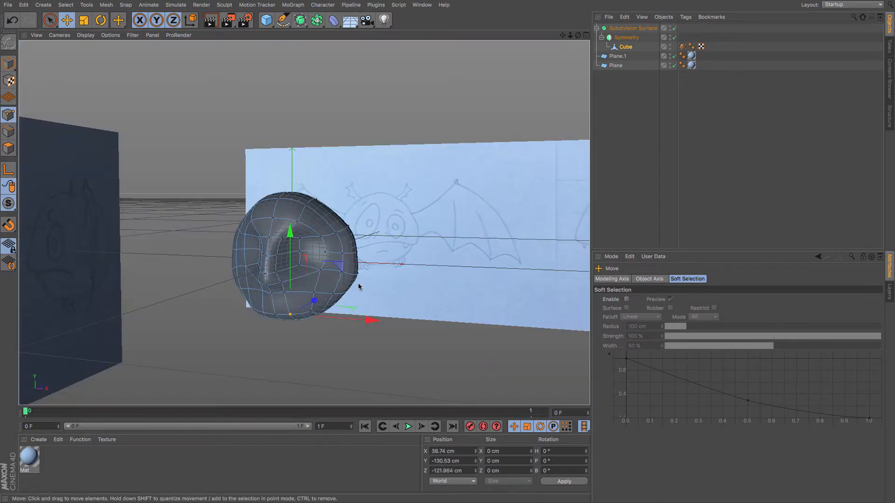
left_click_drag(342, 279, 207, 273, "alt")
In side view, enable X-Ray on the Subdivision Surface.
key("F3")
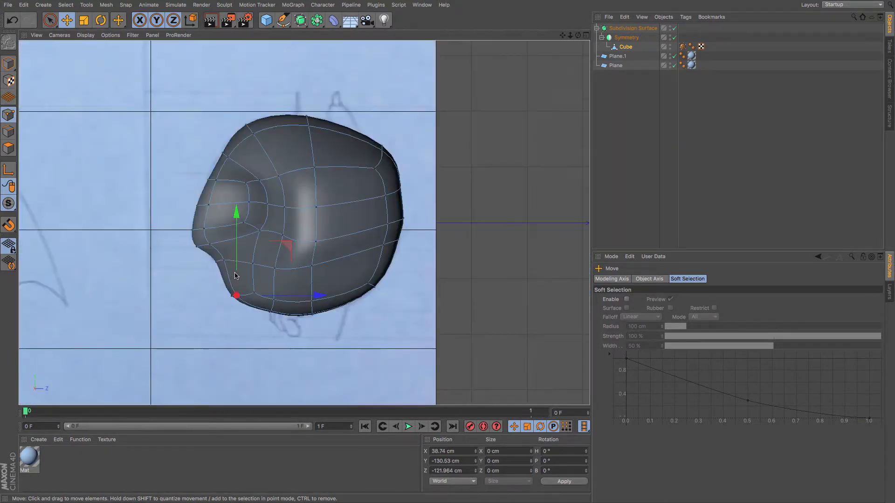
left_click(633, 28)
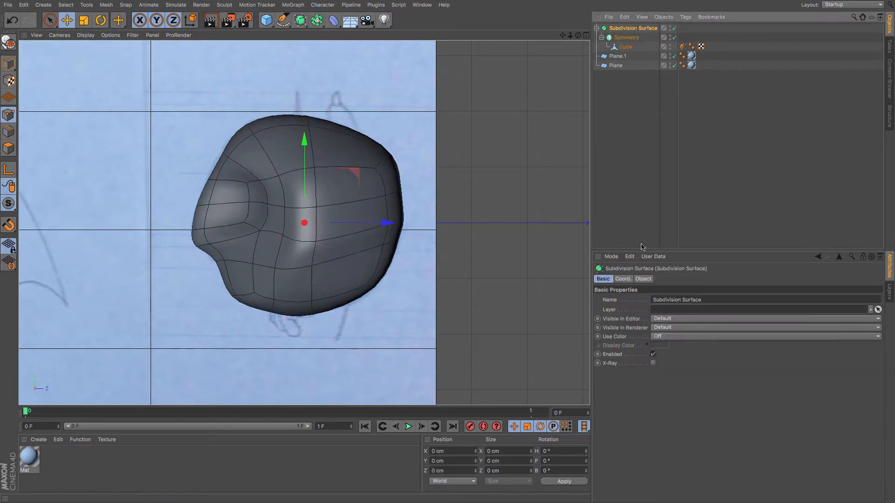
left_click(653, 364)
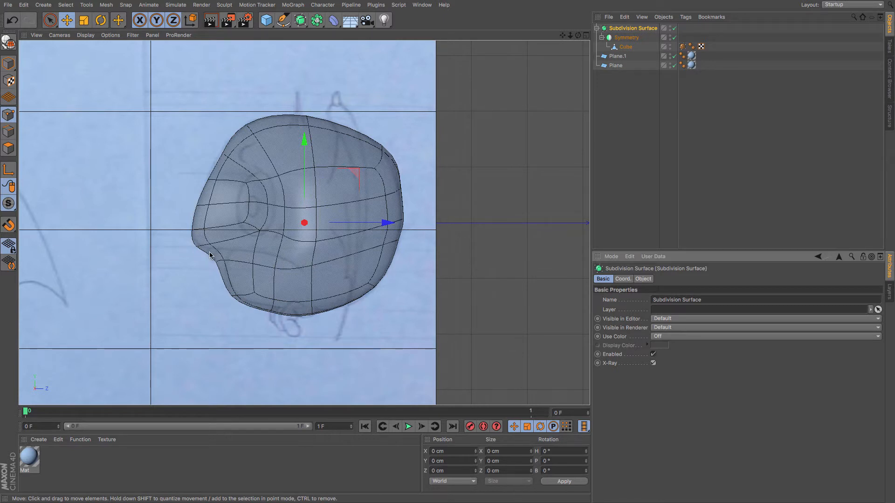
Add a horizontal loop cut across the lower face of the Cube at about 40% with Loop/Path Cut.
key("m")
key("k")
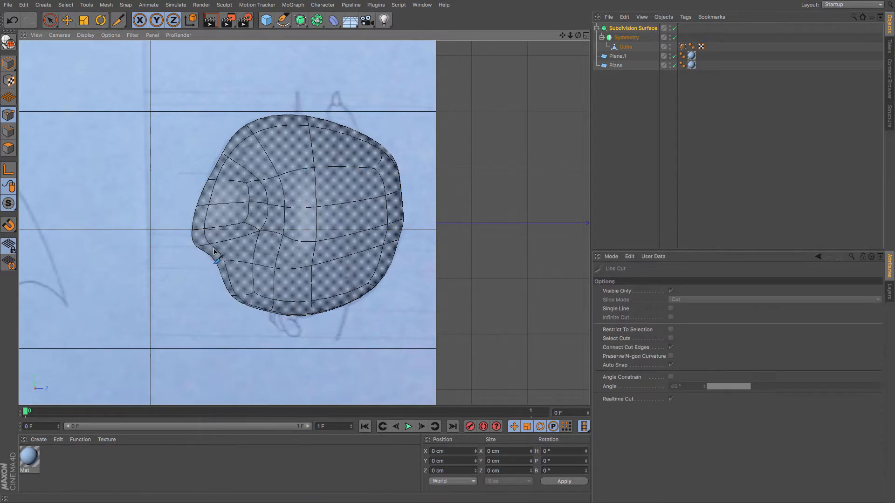
key("m")
key("l")
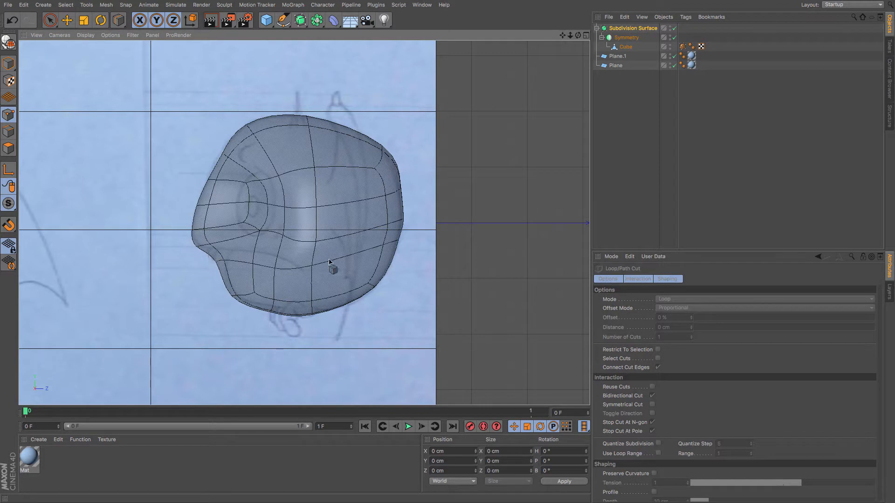
left_click(626, 47)
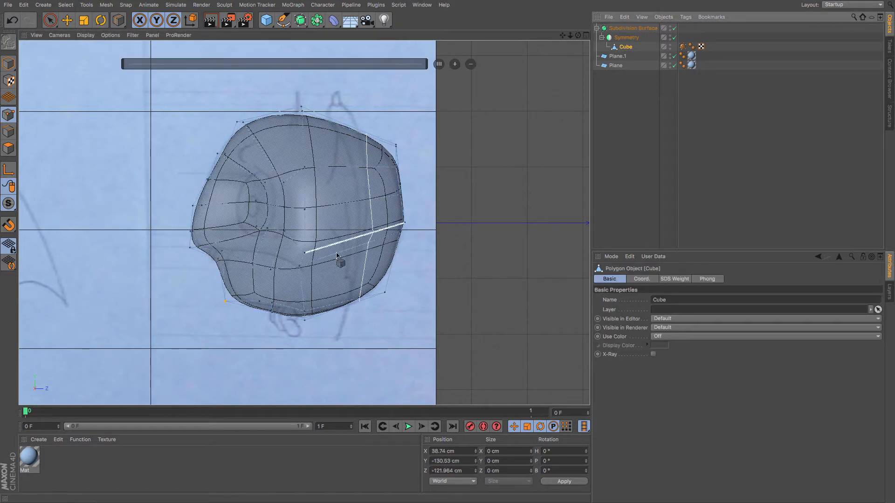
left_click(208, 256)
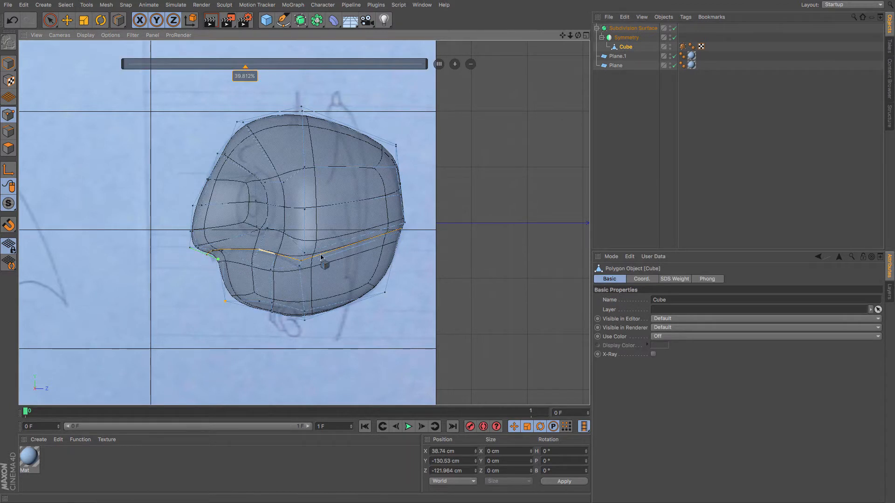
left_click(65, 22)
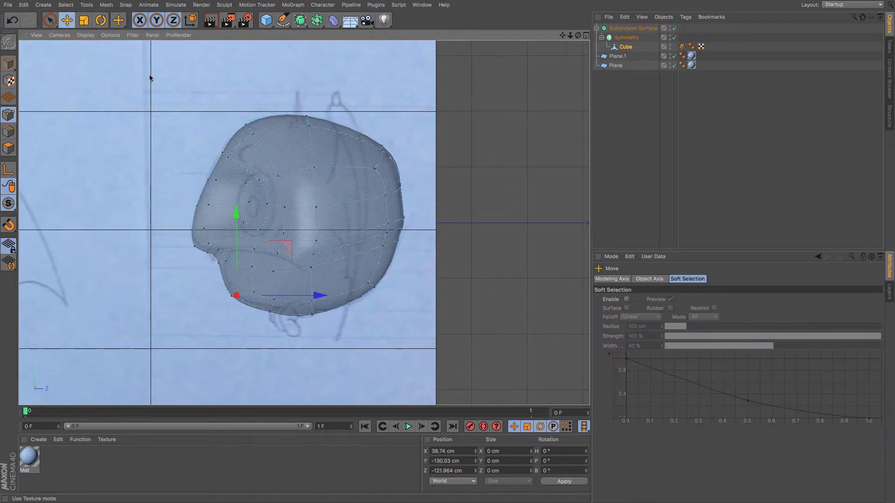
Turn off X-Ray on the Subdivision Surface, return to the perspective view and select the Cube.
left_click(621, 29)
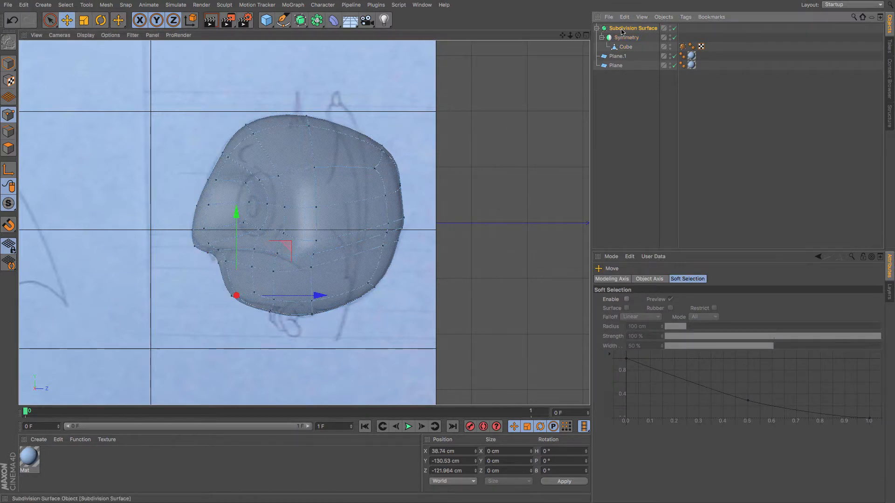
left_click(653, 363)
key("F1")
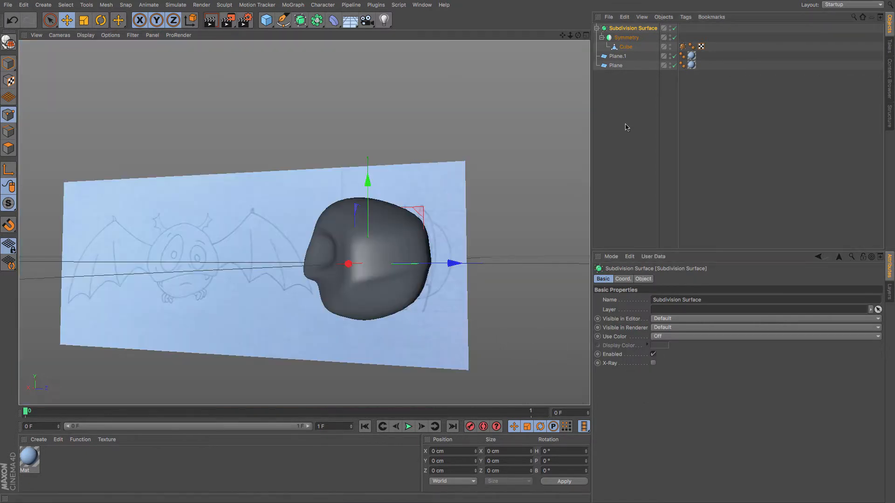
left_click(625, 50)
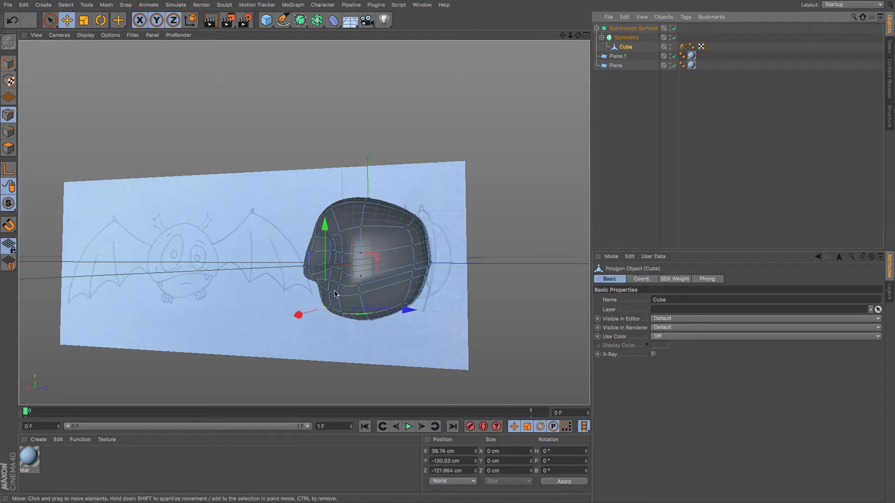
Orbit around the head and adjust points on the lower side of the face.
left_click_drag(335, 291, 440, 292, "alt")
left_click_drag(361, 277, 368, 278)
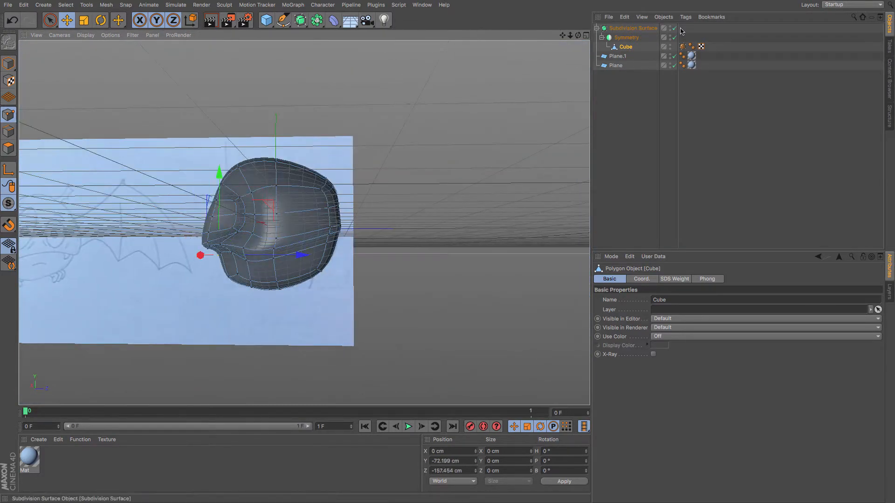
left_click(675, 28)
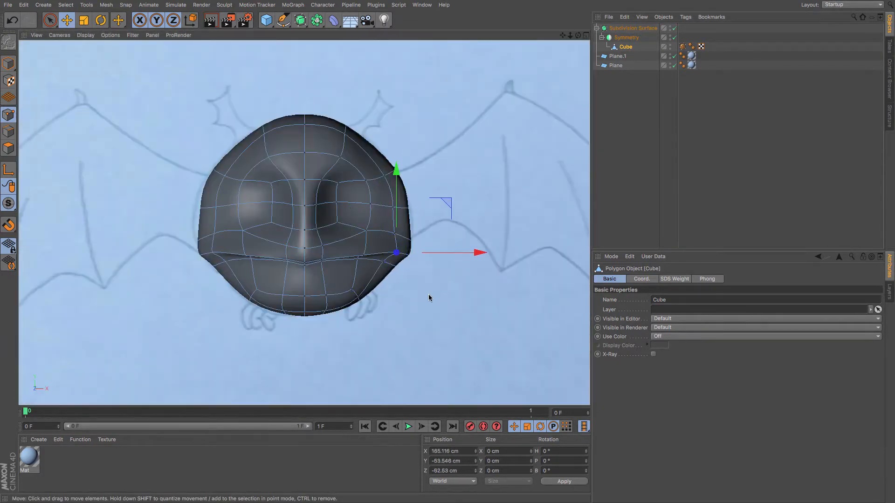
left_click_drag(430, 300, 400, 296)
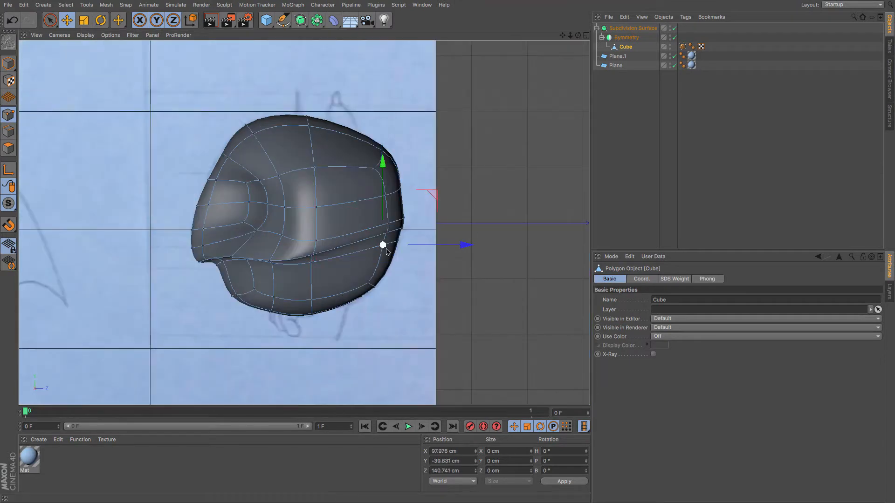
left_click_drag(401, 278, 398, 306)
left_click_drag(402, 229, 300, 171)
left_click(387, 240)
left_click(381, 267)
key("F1")
scroll(247, 249, "up", 10)
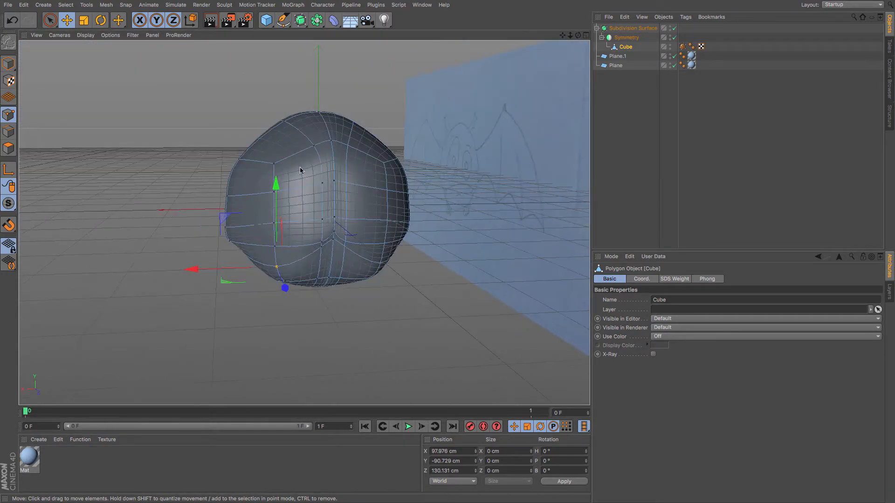
Move the points around the eye socket and cheek outward to round the front of the face.
left_click(313, 146)
left_click(322, 183, "shift")
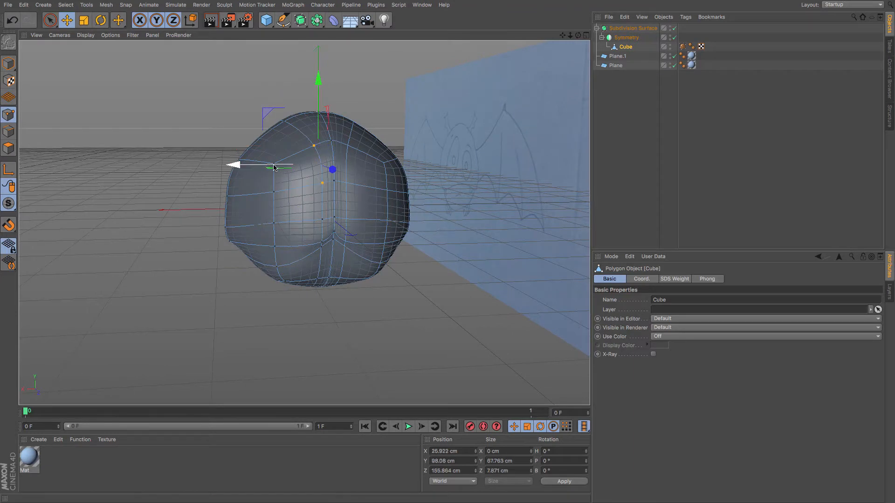
left_click_drag(233, 163, 241, 165)
left_click(321, 220)
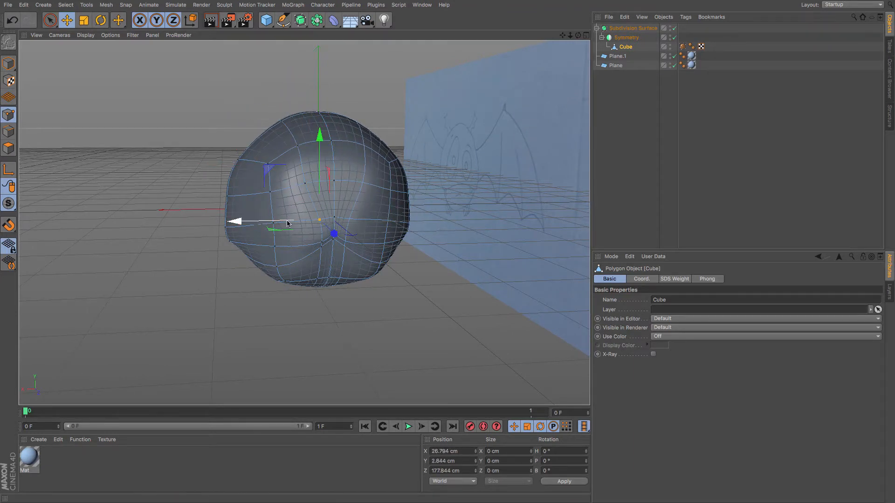
mouse_move(287, 220)
left_mouse_down()
mouse_move(255, 219)
mouse_move(273, 219)
left_mouse_up()
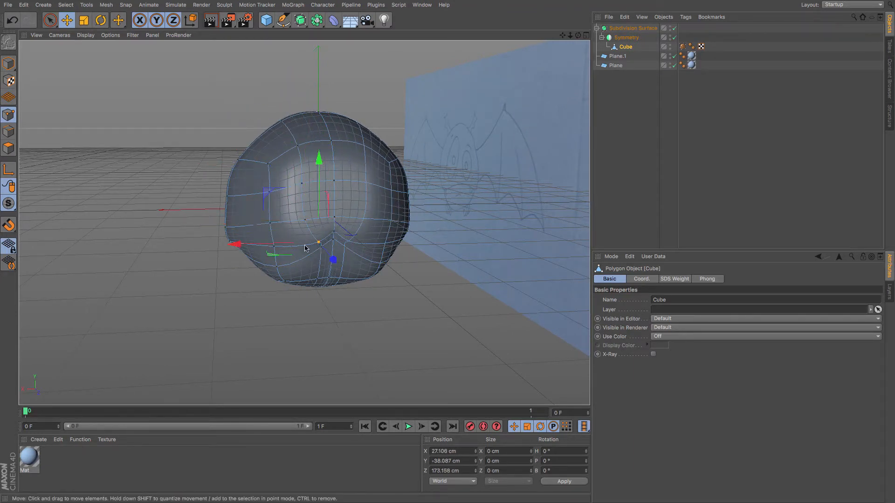
mouse_move(306, 248)
left_mouse_down()
mouse_move(269, 247)
mouse_move(292, 248)
left_mouse_up()
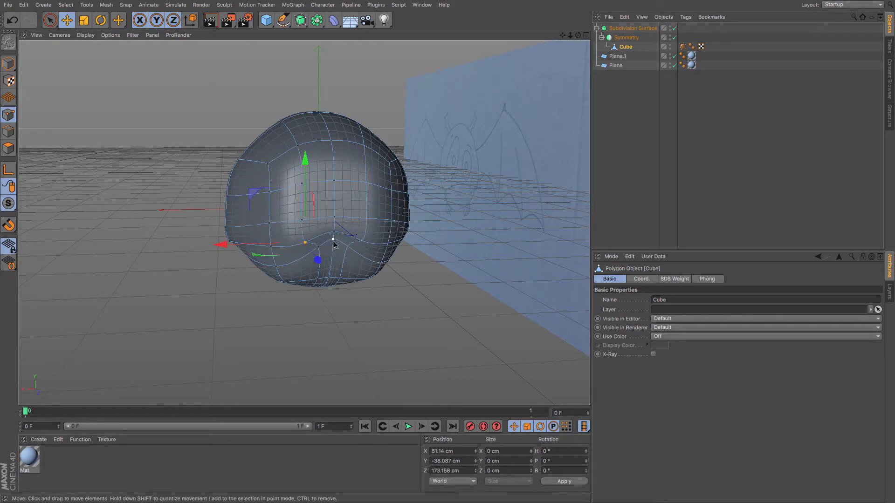
left_click(333, 240)
left_click_drag(331, 185, 332, 213)
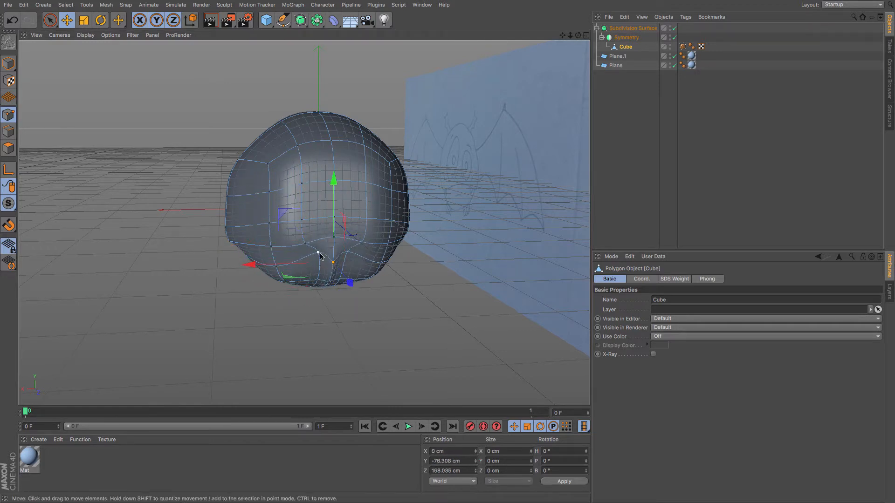
left_click(317, 252)
left_click_drag(281, 254, 265, 257)
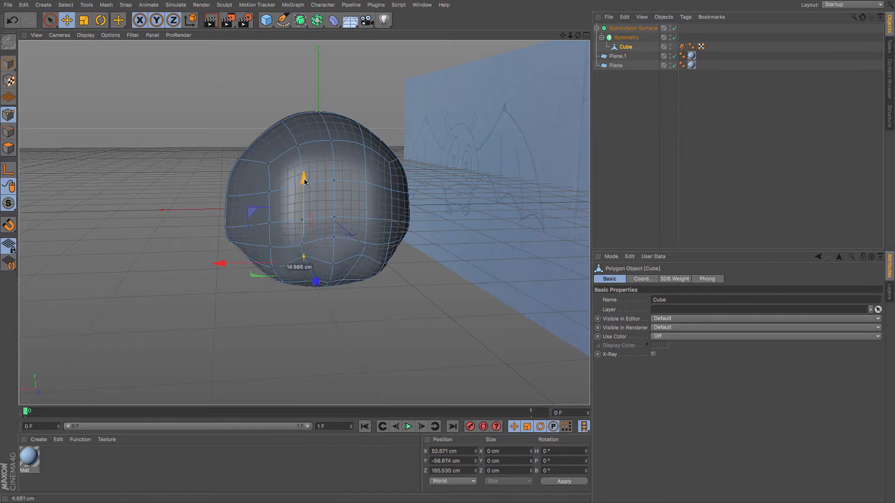
mouse_move(303, 177)
left_mouse_down()
mouse_move(305, 211)
mouse_move(305, 194)
left_mouse_up()
From below, move the chin and jaw points to smooth the underside of the head.
left_click_drag(360, 267, 366, 167, "alt")
left_click(303, 351, "shift")
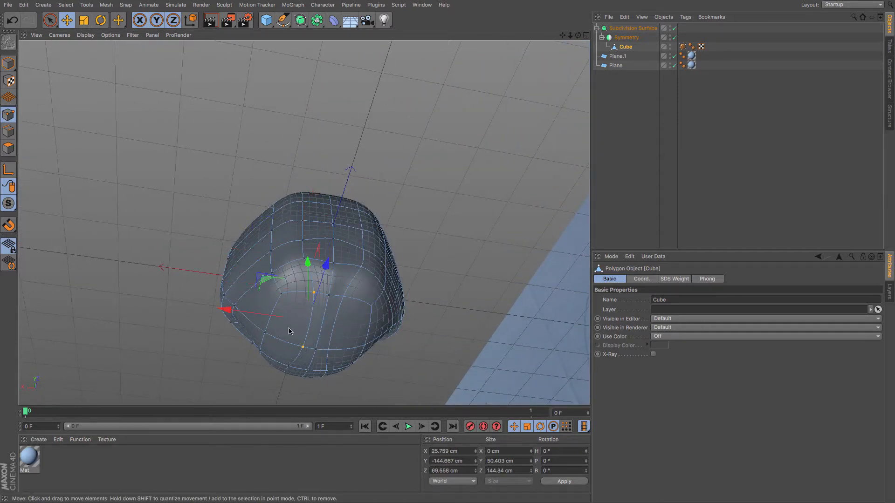
left_click_drag(261, 312, 243, 311)
left_click_drag(347, 281, 354, 199, "alt")
left_click(350, 242)
left_click(355, 199)
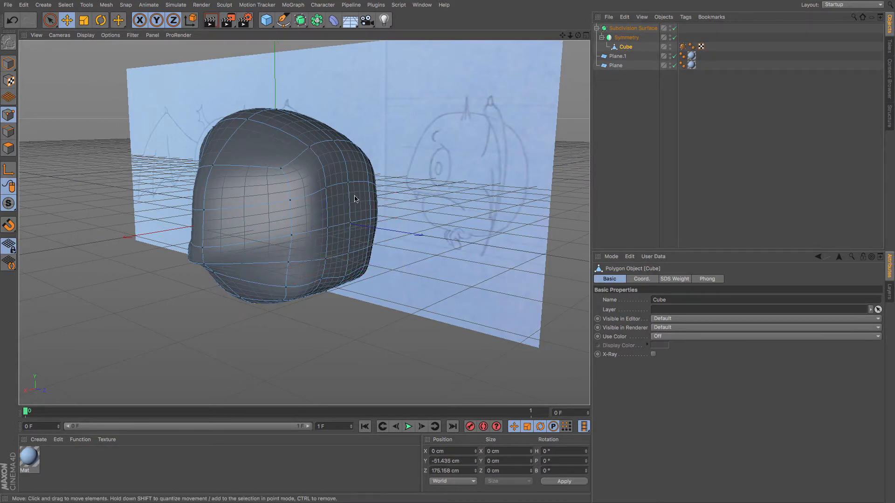
left_click_drag(414, 241, 422, 245)
With Subdivision Surface disabled, select the bottom chin points, move them, and re-enable subdivision.
left_click(674, 28)
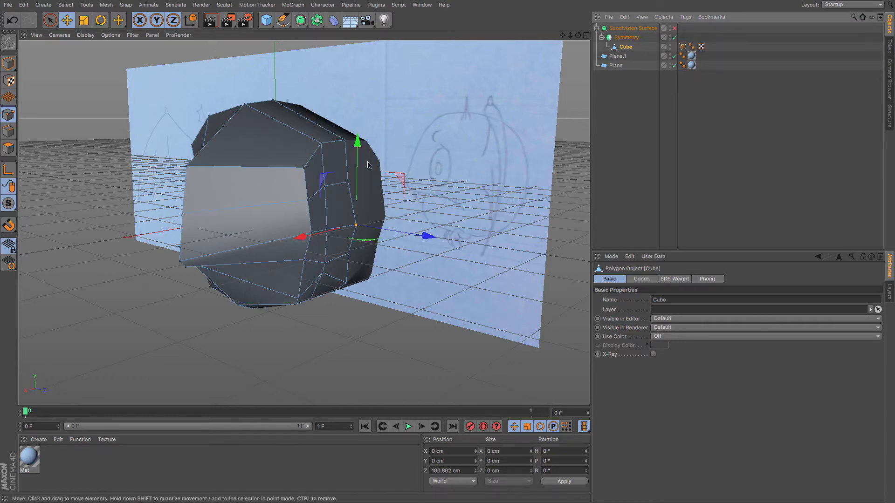
left_click_drag(346, 171, 311, 287, "alt")
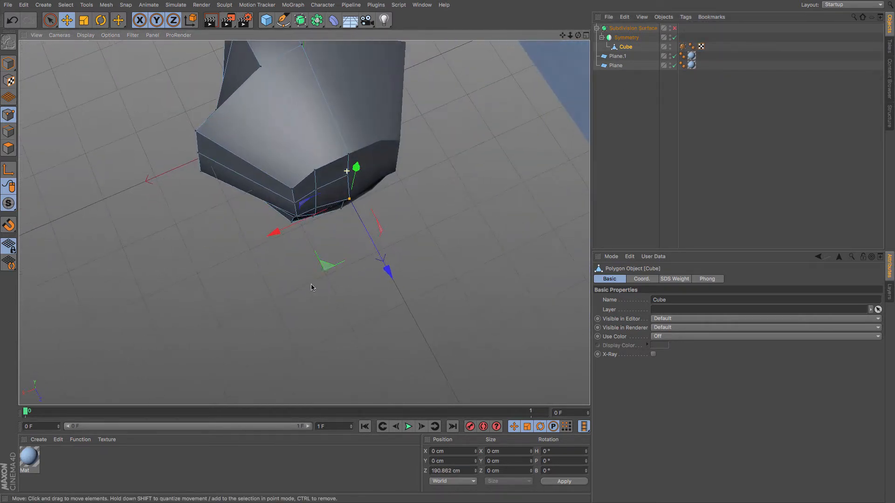
left_click(291, 189)
left_click(294, 203, "shift")
left_click(297, 217, "shift")
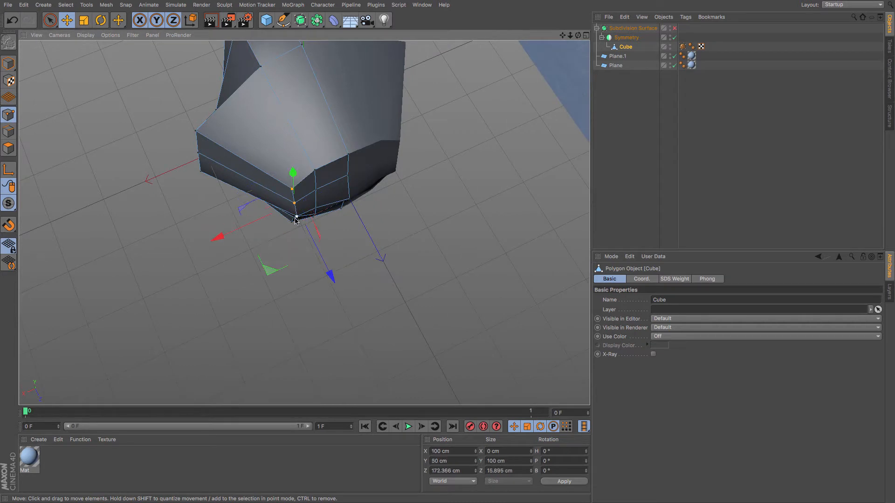
left_click(294, 219, "shift")
left_click_drag(325, 280, 316, 266)
left_click(674, 28)
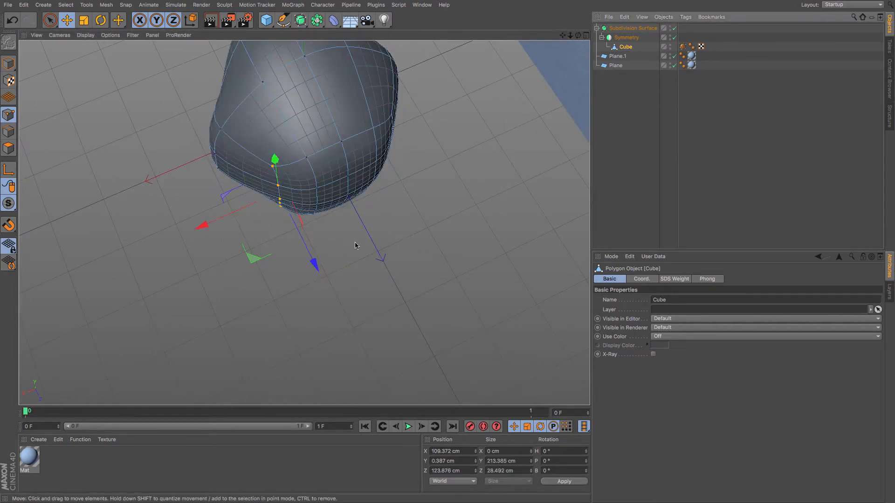
mouse_move(371, 252)
left_mouse_down("alt")
mouse_move(397, 172)
mouse_move(436, 114)
mouse_move(468, 105)
mouse_move(455, 91)
mouse_move(420, 171)
mouse_move(431, 154)
left_mouse_up("alt")
Add a vertical loop cut running over the top of the head with Loop/Path Cut.
key("k")
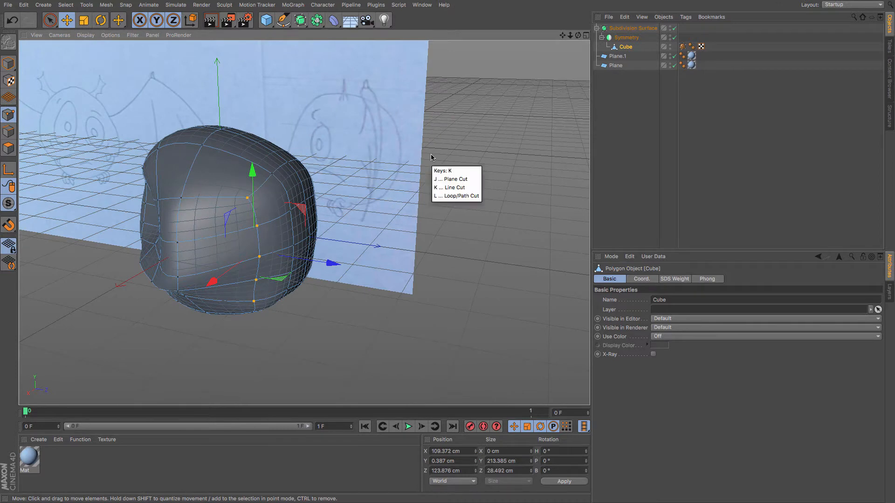
key("l")
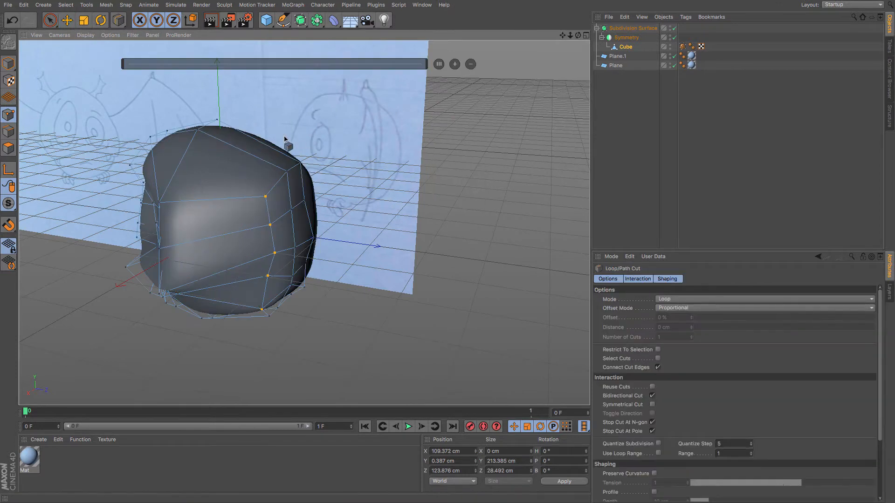
left_click(253, 140)
key("e")
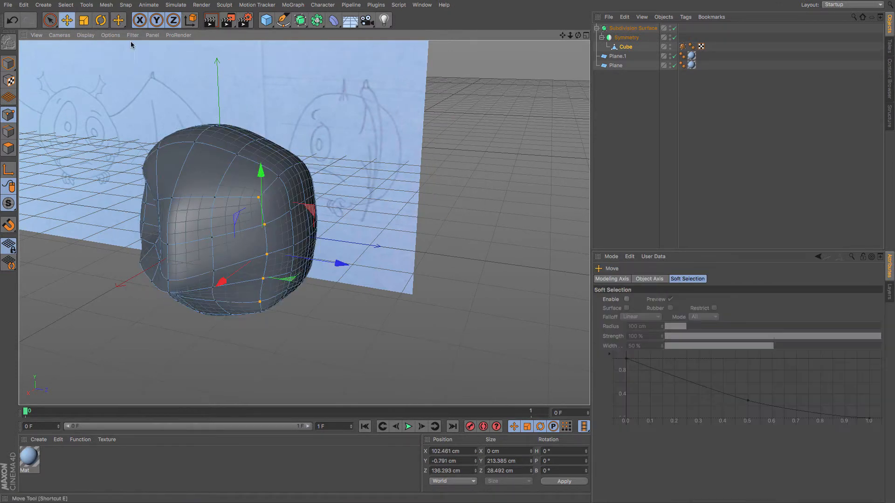
Disable subdivision and move the new loop's points on the side of the head outward.
left_click(676, 29)
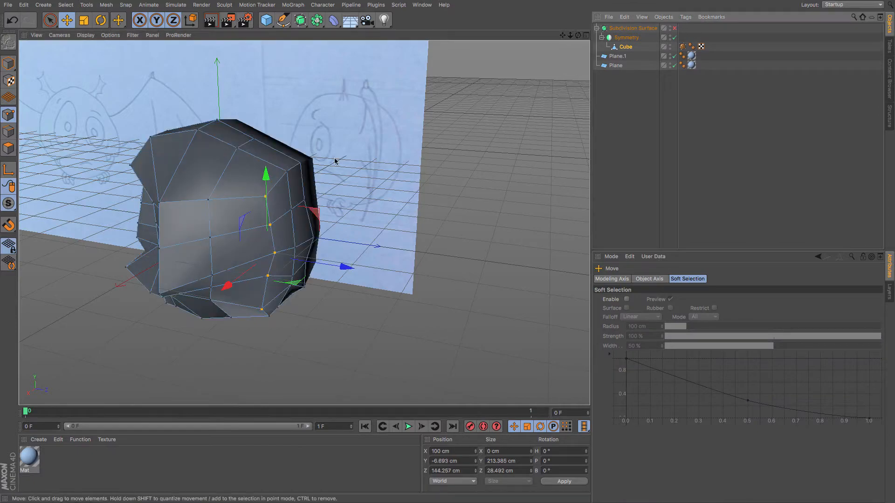
left_click_drag(332, 171, 365, 183, "alt")
left_click(367, 159)
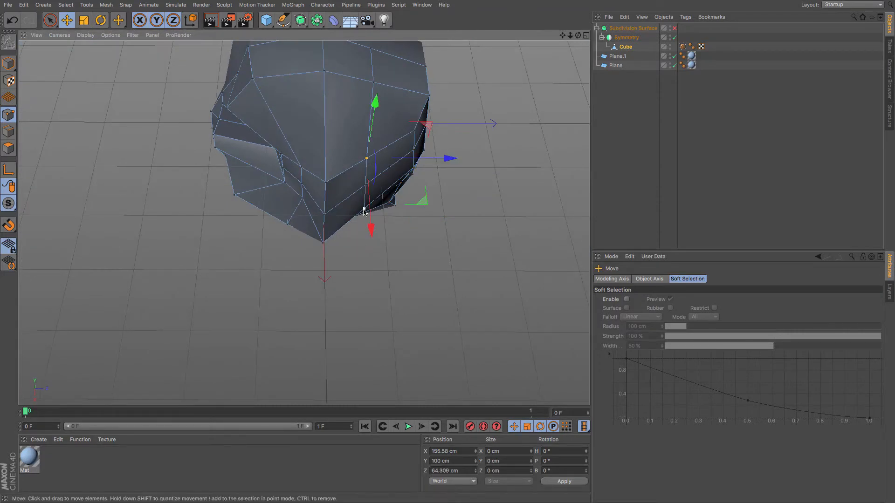
left_click(365, 185, "shift")
left_click(363, 210, "shift")
left_click_drag(363, 209, 365, 226)
left_click_drag(442, 199, 458, 200)
left_click_drag(387, 214, 411, 204)
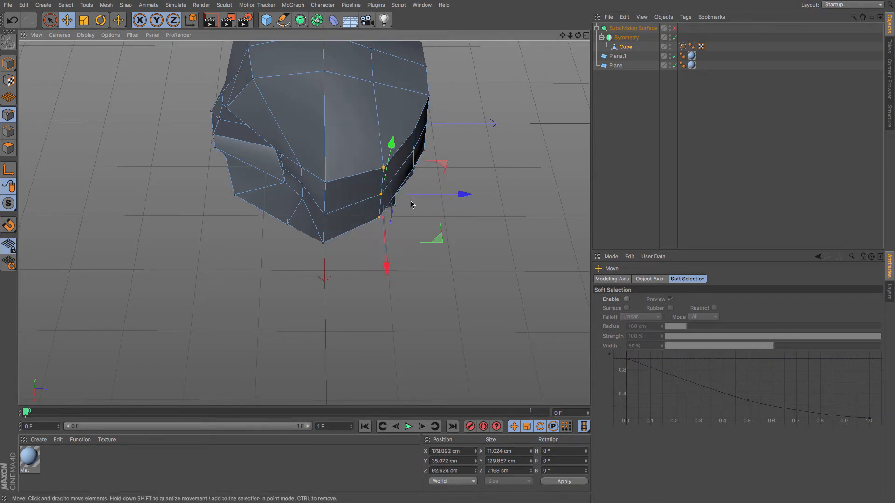
Raise the new loop's point on the crown of the head.
left_click_drag(440, 122, 429, 84, "alt")
left_click(384, 111)
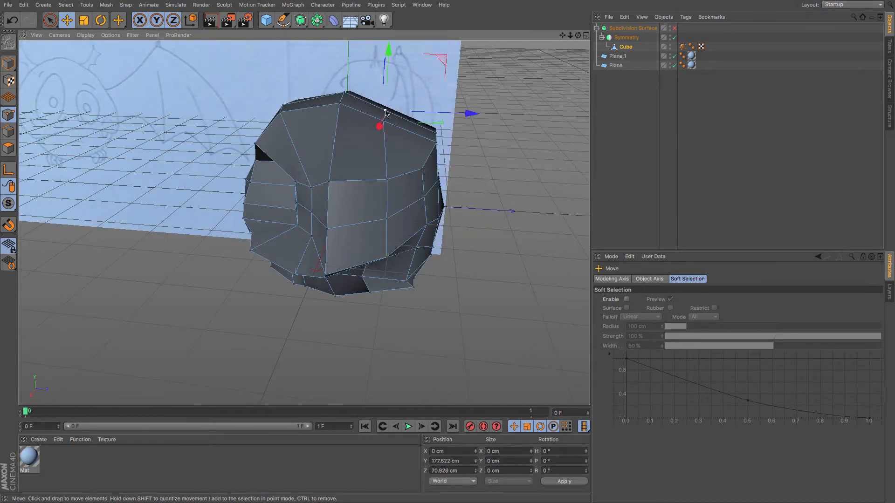
left_click(386, 124, "shift")
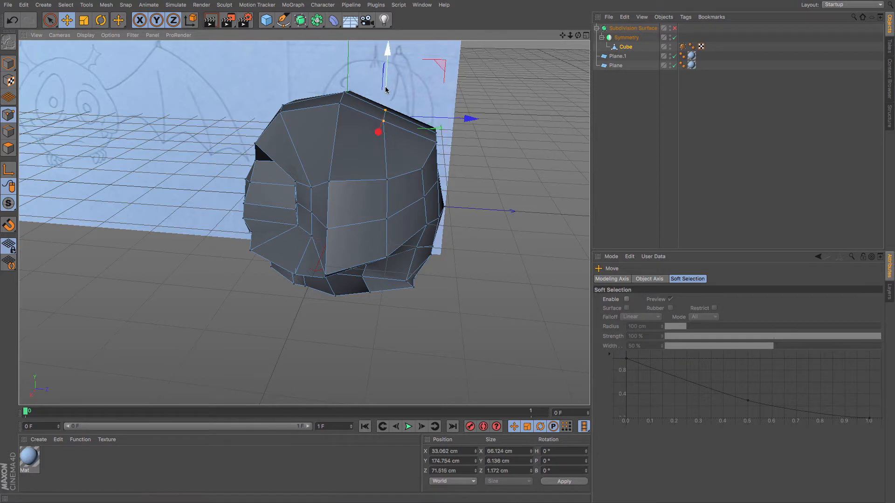
left_click_drag(388, 89, 388, 82)
left_click_drag(467, 111, 475, 112)
left_click_drag(394, 60, 395, 65)
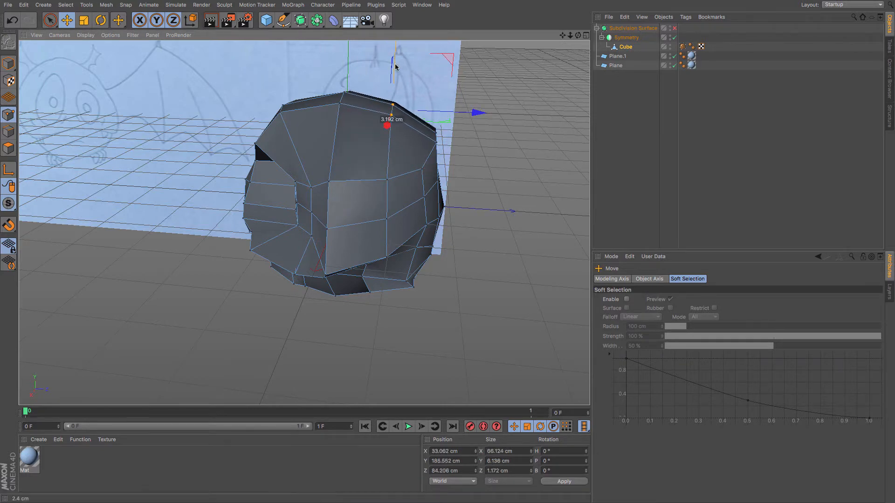
Adjust a lower point of the new loop and re-enable the Subdivision Surface.
left_click_drag(418, 194, 435, 288, "alt")
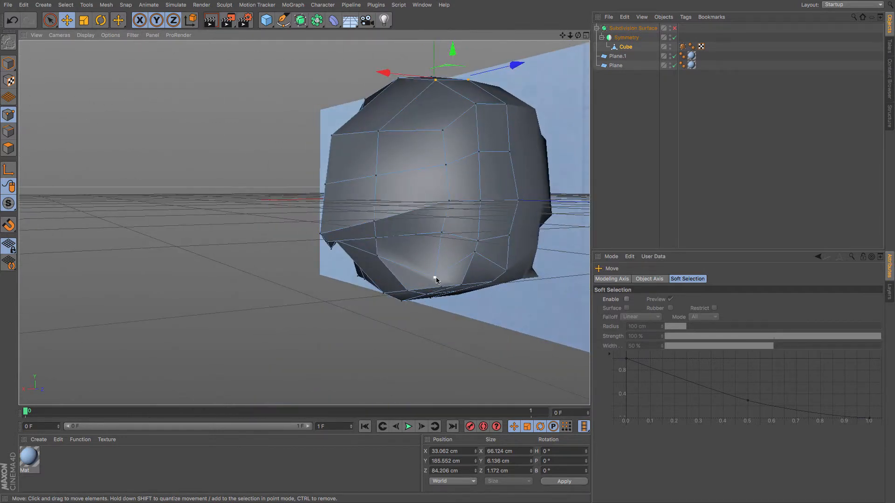
left_click(435, 278)
left_click_drag(435, 236, 477, 208)
left_click(474, 254)
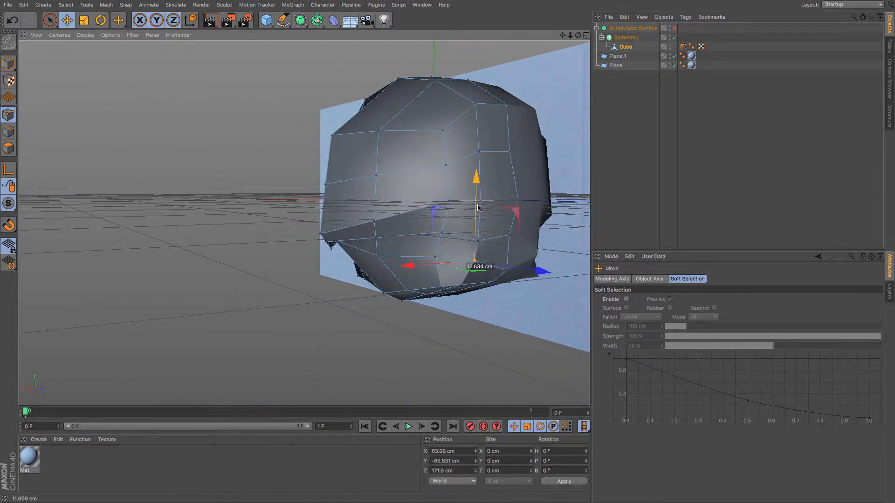
left_click(675, 29)
Select the points along the mouth line and move them slightly upward.
mouse_move(484, 238)
left_mouse_down("alt")
mouse_move(410, 252)
mouse_move(418, 214)
mouse_move(484, 239)
mouse_move(439, 233)
mouse_move(483, 238)
mouse_move(581, 199)
mouse_move(537, 219)
mouse_move(538, 196)
mouse_move(558, 192)
mouse_move(558, 202)
left_mouse_up("alt")
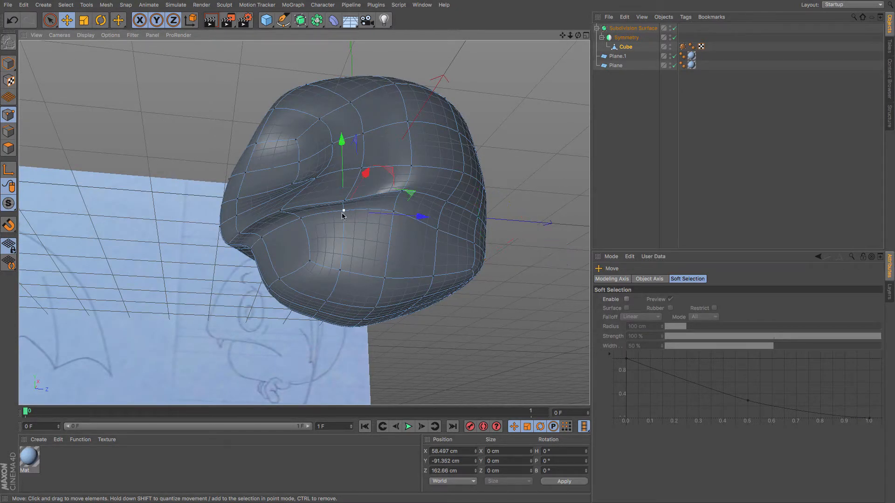
left_click(300, 219, "shift")
left_click(251, 246, "shift")
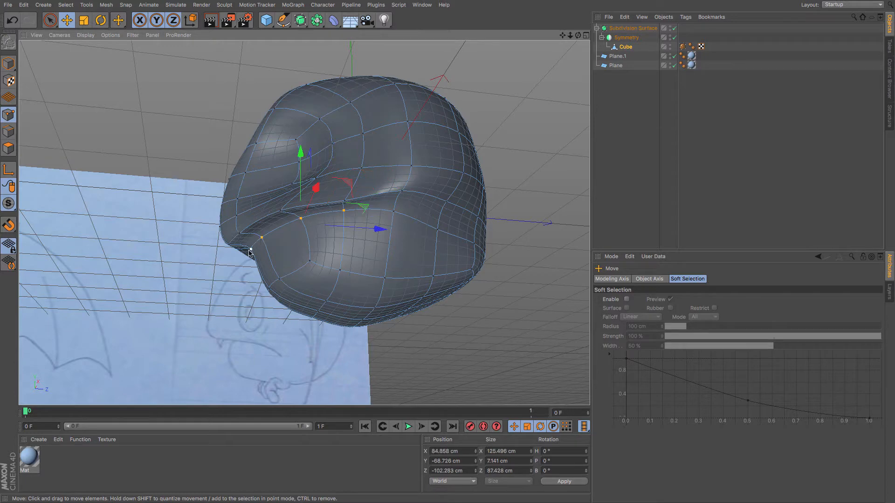
left_click_drag(294, 159, 293, 167)
left_click_drag(267, 221, 368, 219, "alt")
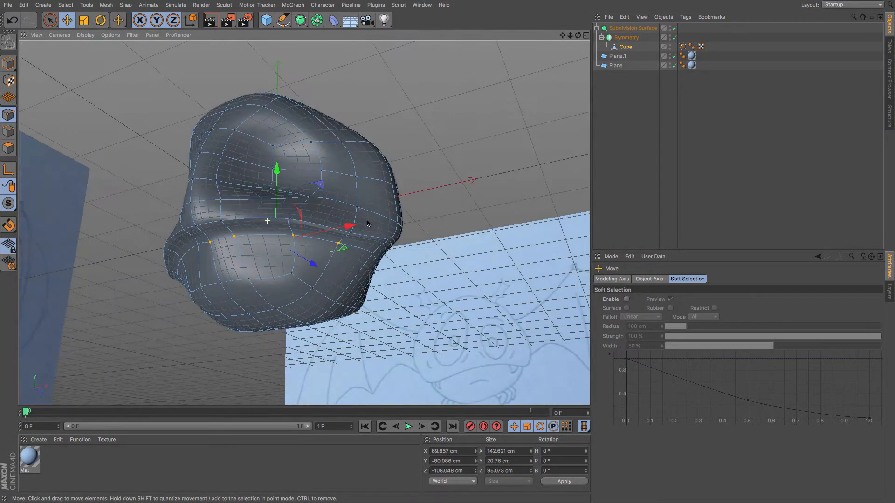
Select the mouth strip polygons and inset them slightly with Extrude Inner.
left_click(8, 149)
mouse_move(205, 229)
left_mouse_down()
mouse_move(354, 238)
mouse_move(423, 254)
left_mouse_up()
right_click(423, 255)
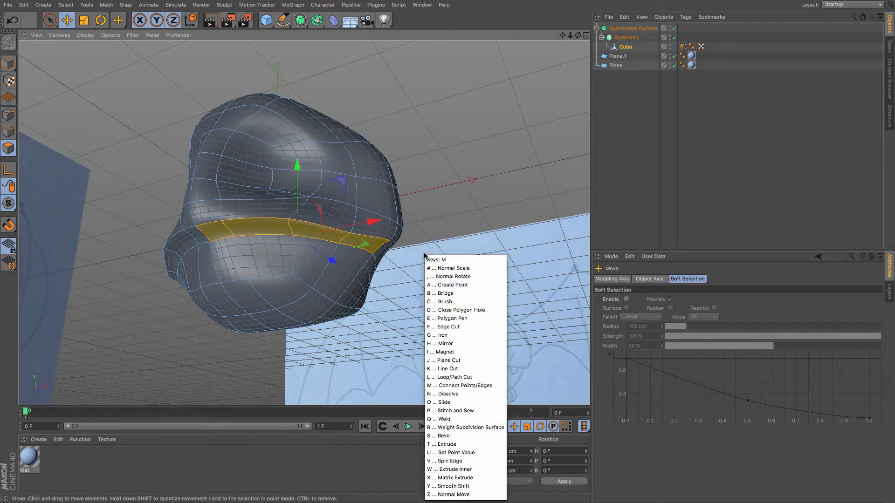
left_click(447, 464)
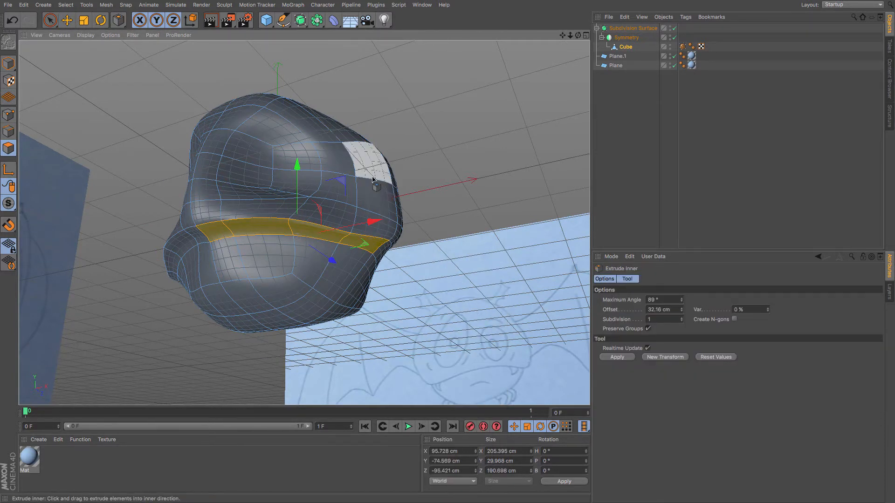
left_click_drag(372, 178, 369, 177)
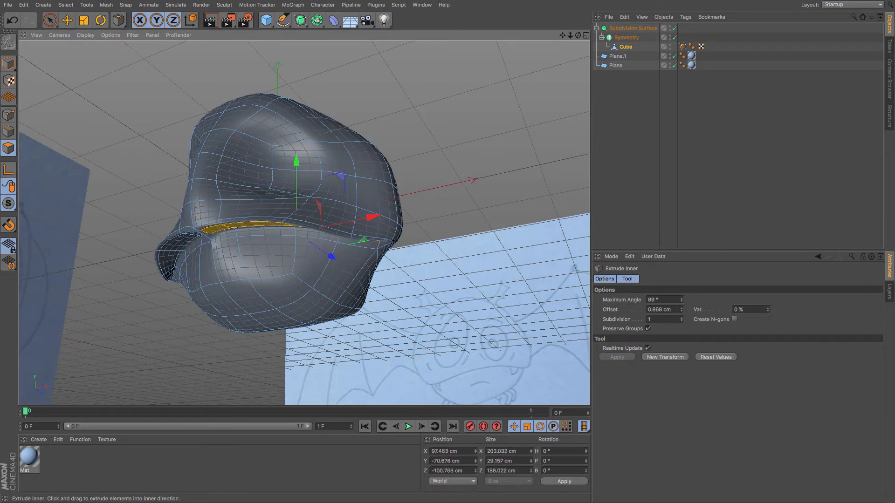
Widen the mouth strip inset to an offset of 1.421 cm and disable the Subdivision Surface.
left_click_drag(373, 178, 374, 178)
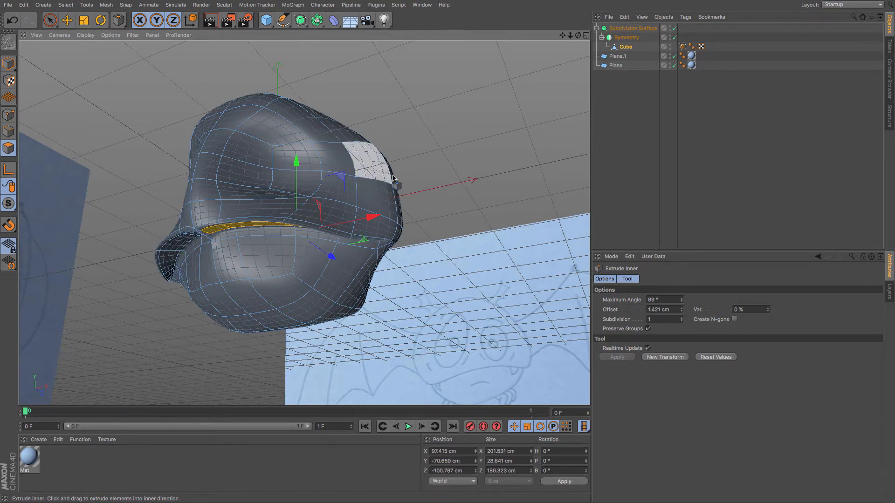
left_click_drag(578, 36, 623, 31)
scroll(174, 205, "up", 4)
scroll(189, 202, "up", 3)
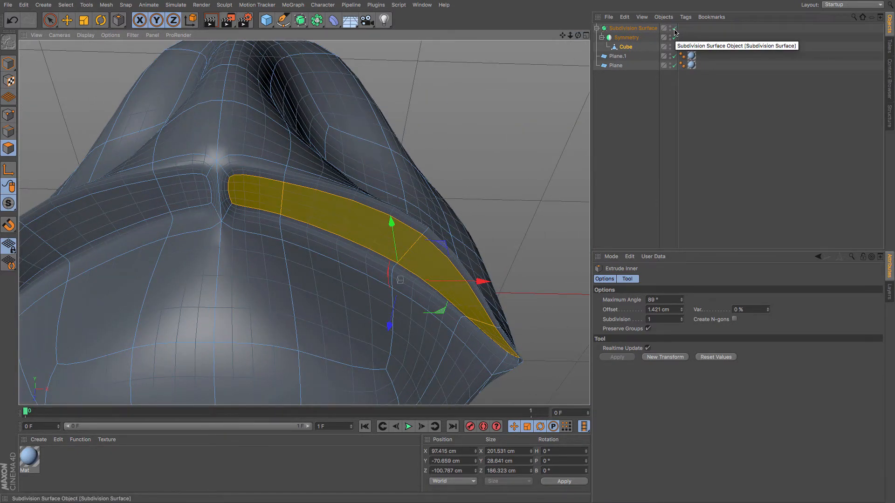
left_click(674, 29)
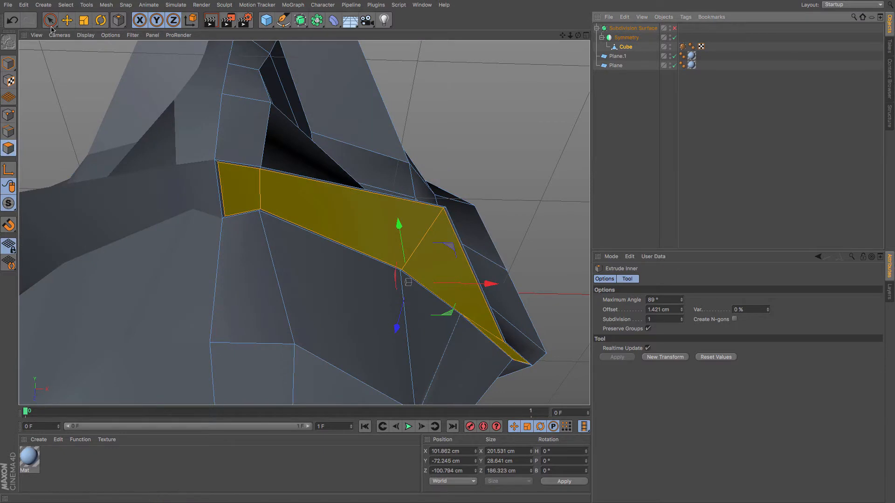
Delete the inset mouth polygons to open the mouth.
left_click(68, 20)
left_click(218, 180)
key("Delete")
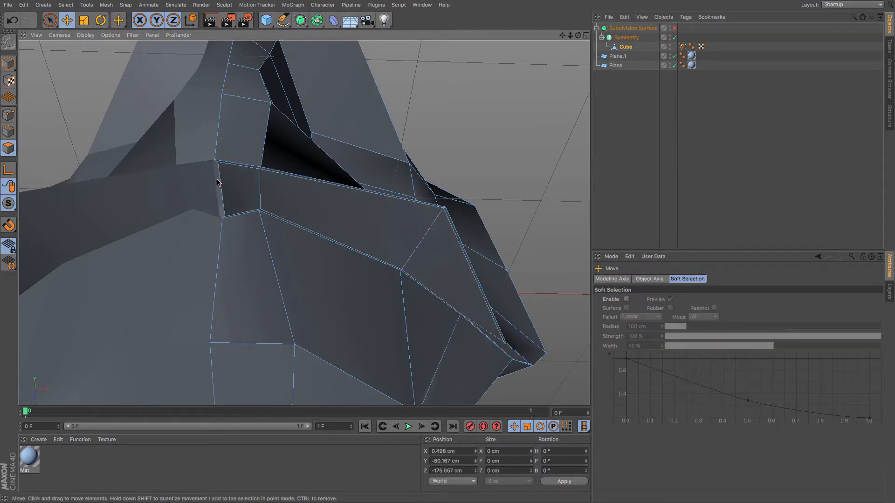
Set the mouth-corner points on the symmetry seam to X 0 cm.
left_click(9, 114)
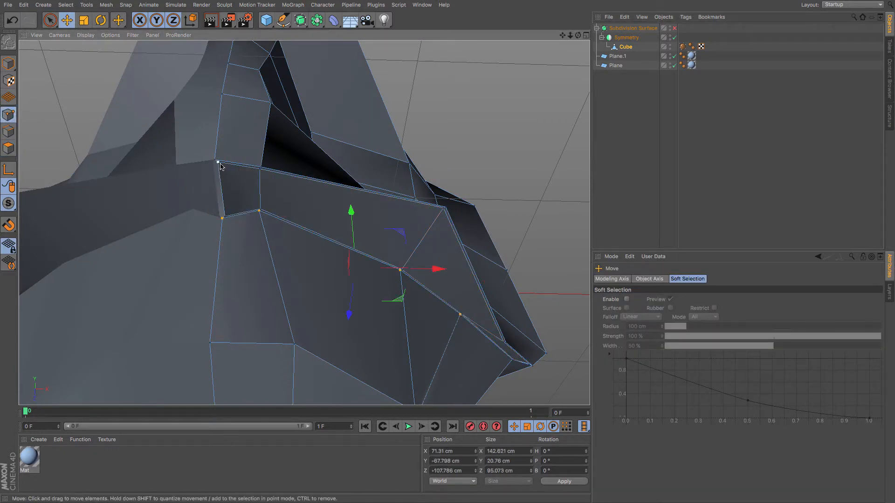
left_click(220, 163)
left_click(461, 453)
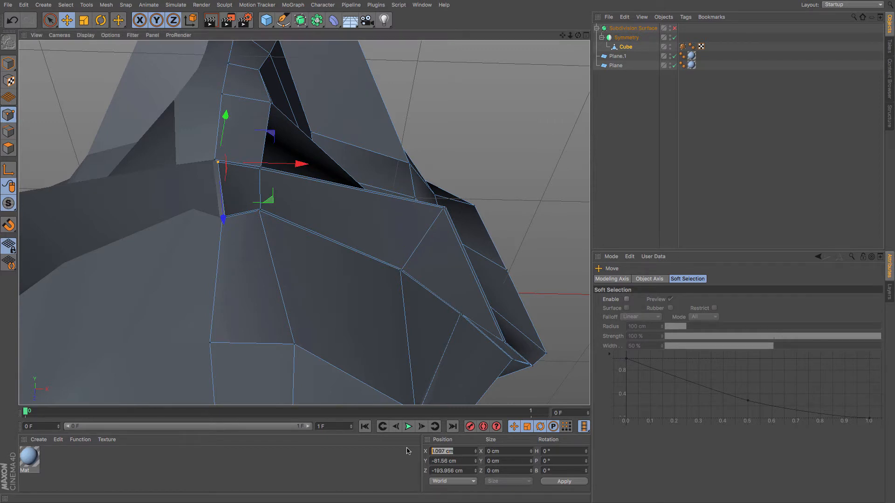
left_click(225, 217)
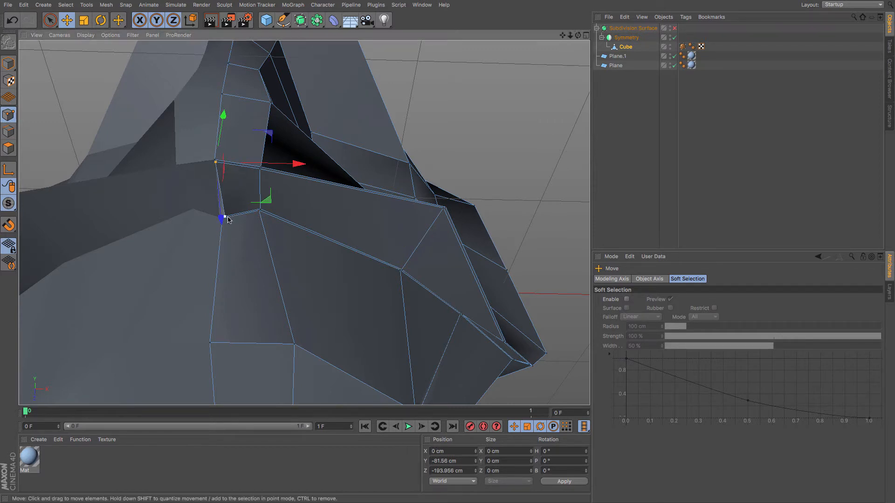
left_click_drag(460, 452, 216, 450)
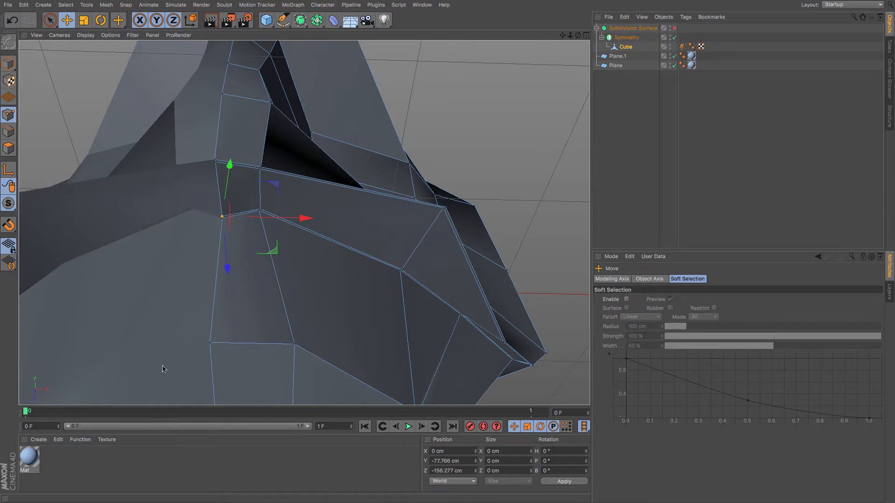
Re-enable the Subdivision Surface and inspect the mouth opening from several angles and the side view.
left_click(674, 29)
scroll(408, 140, "down", 3)
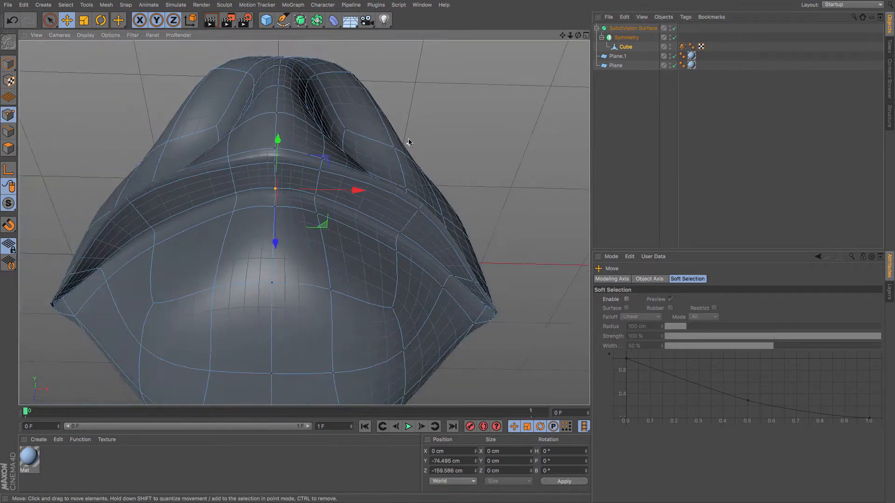
left_click_drag(381, 139, 205, 118, "alt")
left_click_drag(338, 216, 391, 216)
left_click(401, 210)
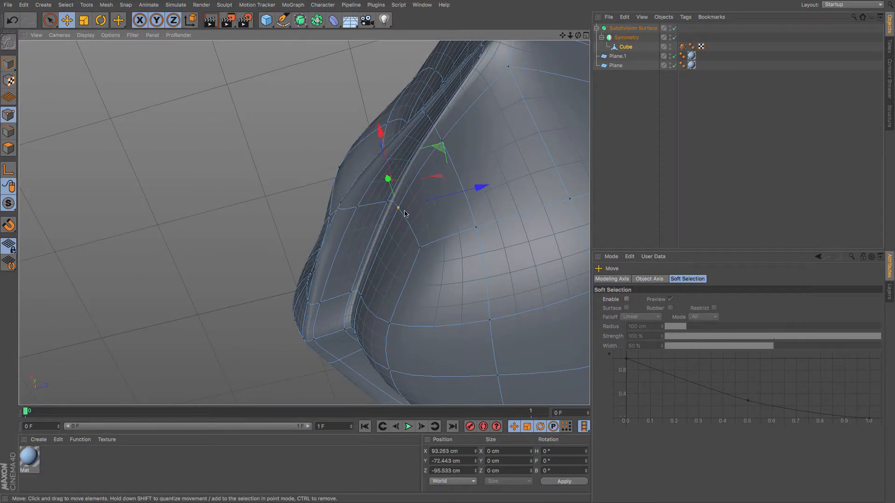
left_click_drag(472, 151, 522, 185, "alt")
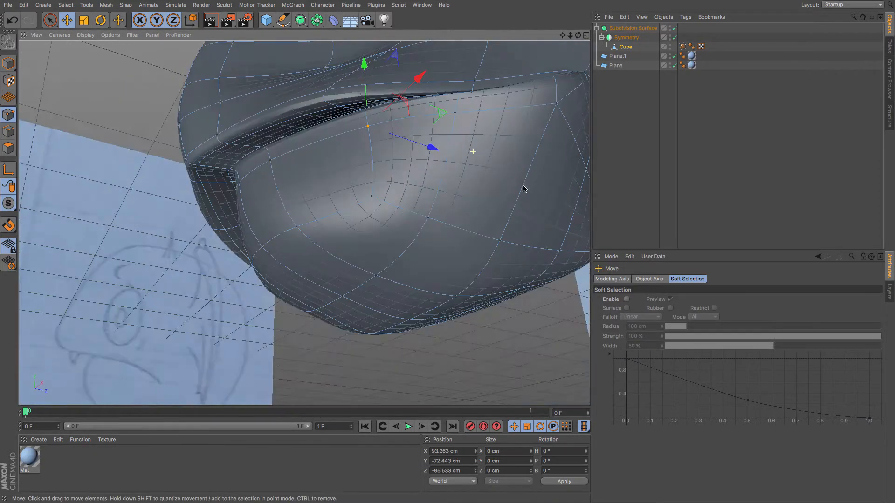
scroll(513, 170, "down", 4)
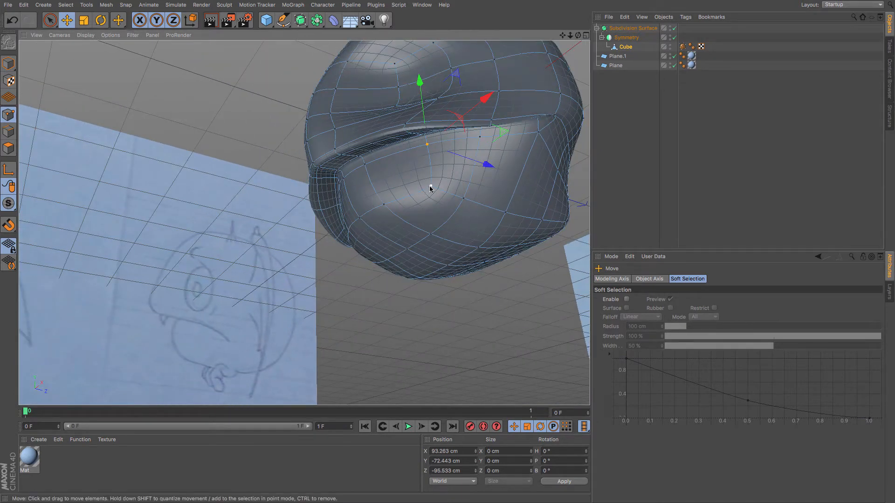
key("F4")
key("F3")
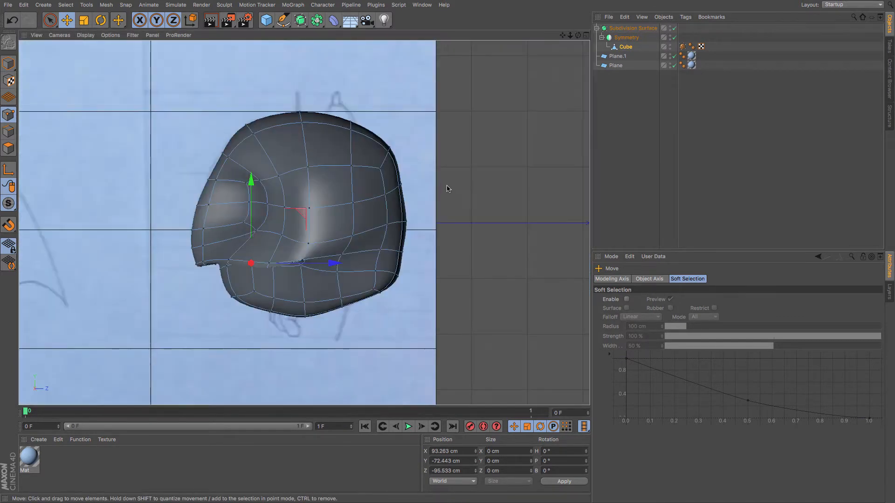
Turn on X-Ray for the Subdivision Surface object.
left_click(633, 29)
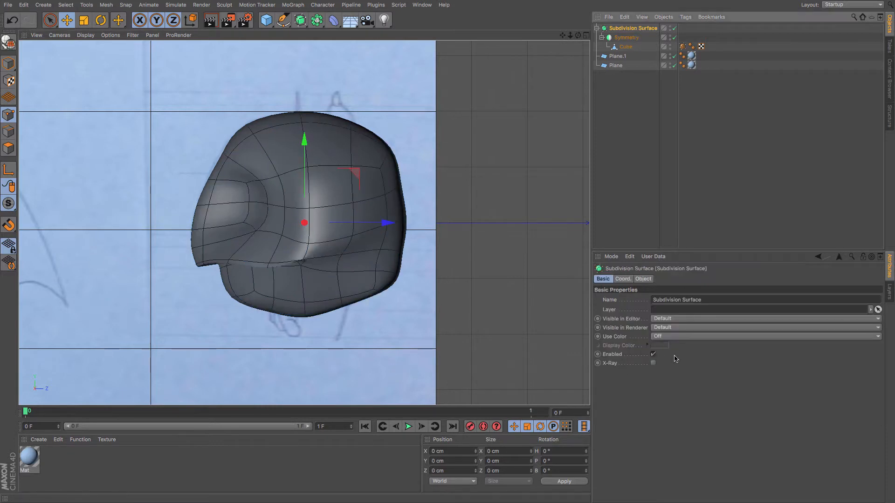
left_click(655, 355)
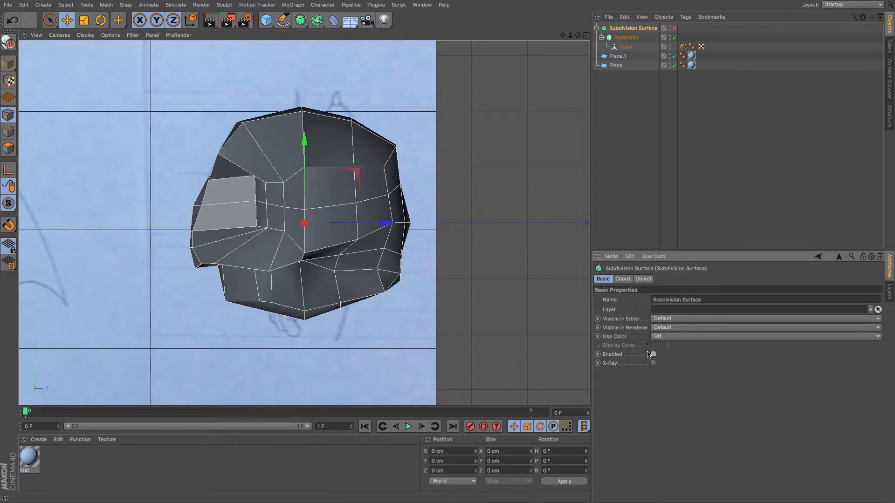
left_click(653, 356)
left_click(653, 363)
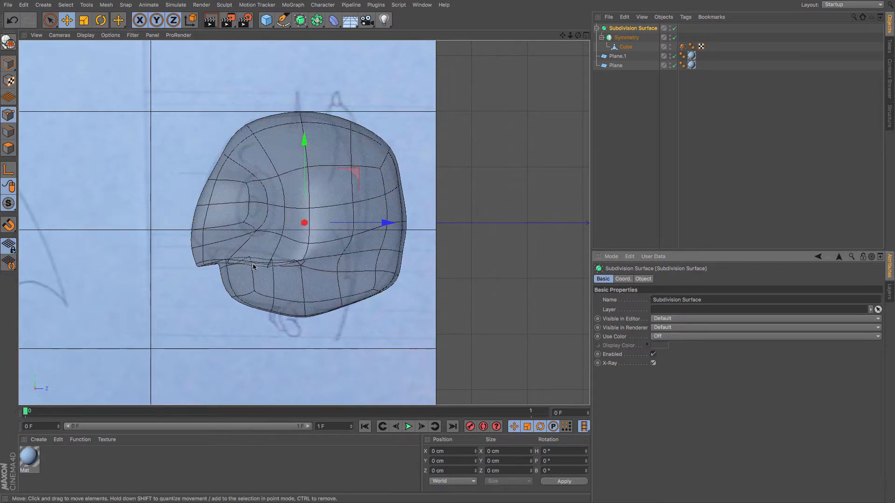
Select a point on the mouth line of the cube and move it slightly upward.
scroll(253, 267, "up", 3)
left_click(50, 21)
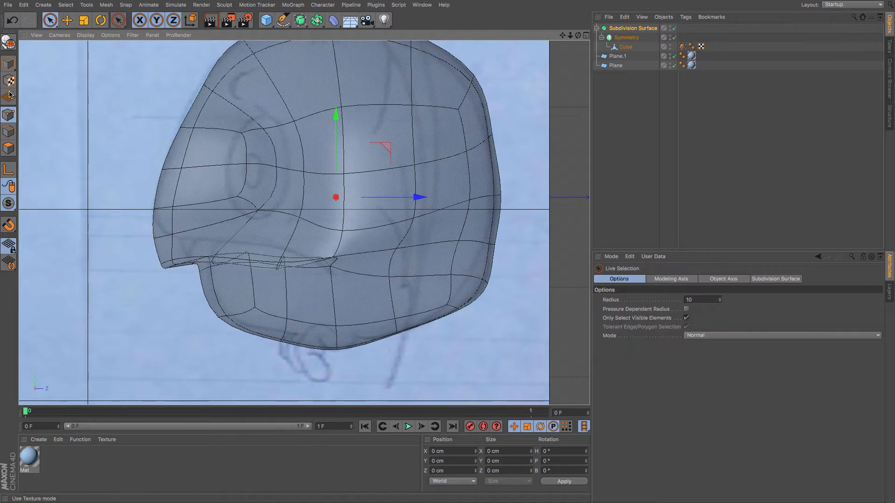
left_click(630, 48)
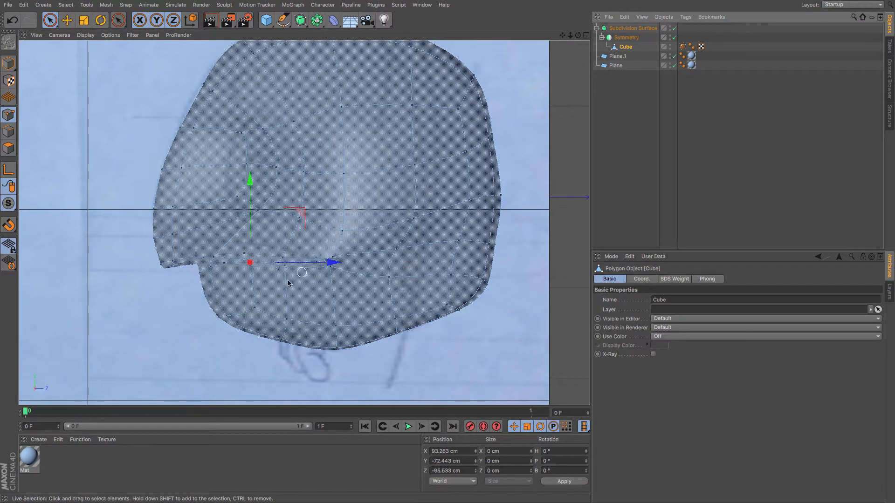
left_click(278, 263)
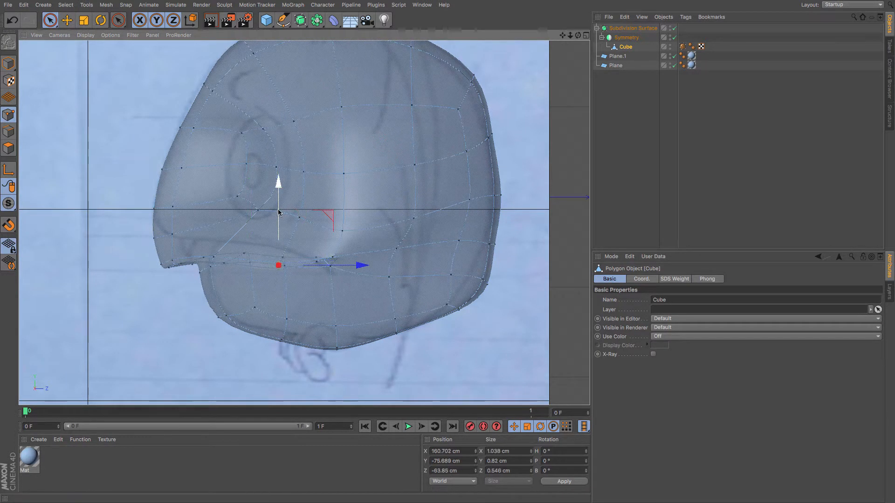
left_click_drag(279, 212, 279, 207)
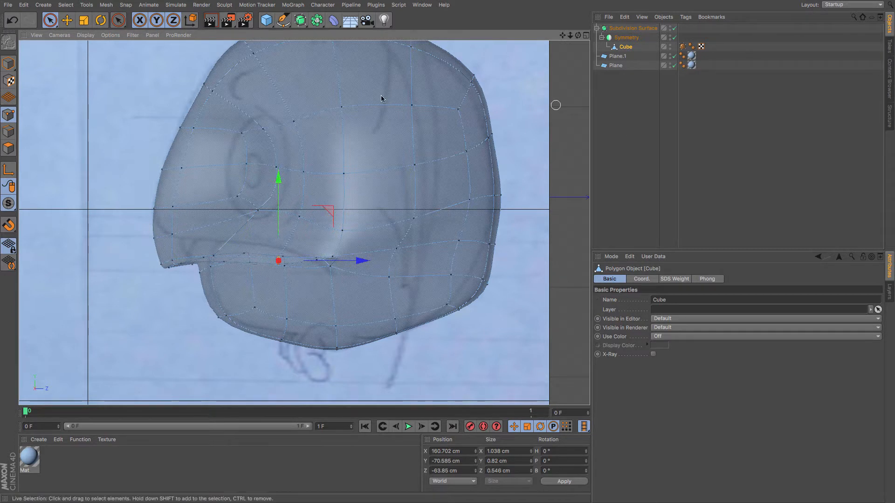
Turn off Only Select Visible Elements, select the mouth points on both sides and raise them.
left_click(50, 20)
left_click(685, 317)
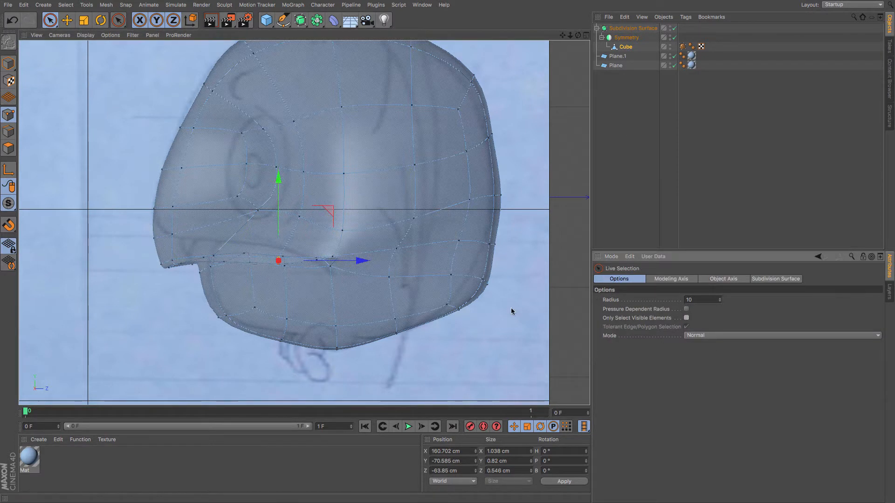
left_click(275, 284)
left_click(276, 265)
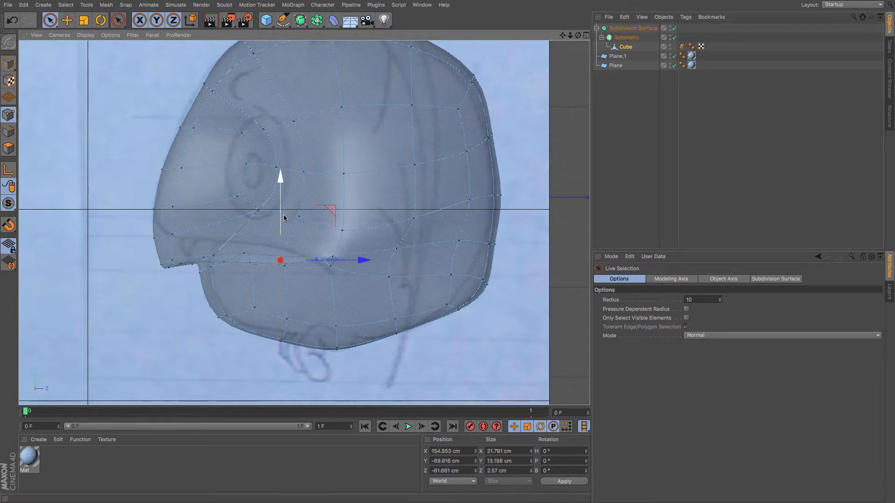
mouse_move(282, 212)
left_mouse_down()
mouse_move(288, 190)
mouse_move(288, 198)
left_mouse_up()
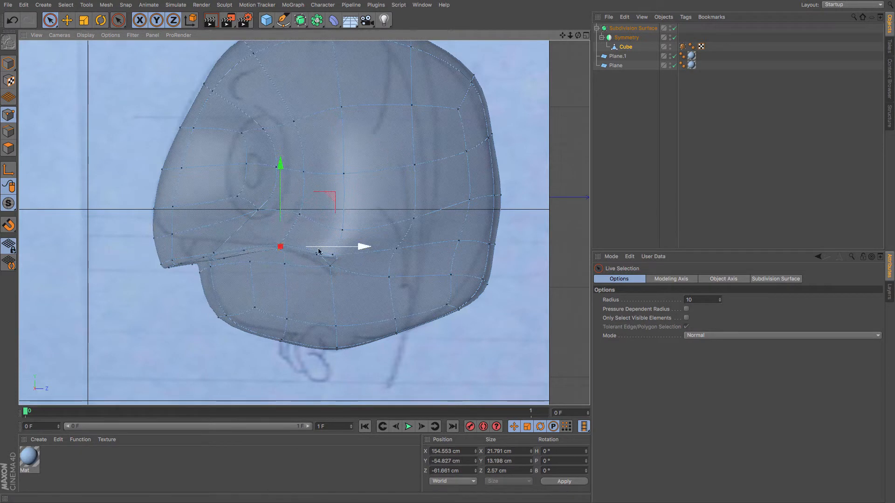
Lower the middle mouth point slightly and raise the rear mouth-corner point about 30 cm.
left_click_drag(328, 273, 329, 273)
left_click_drag(330, 196, 330, 206)
left_click(224, 264)
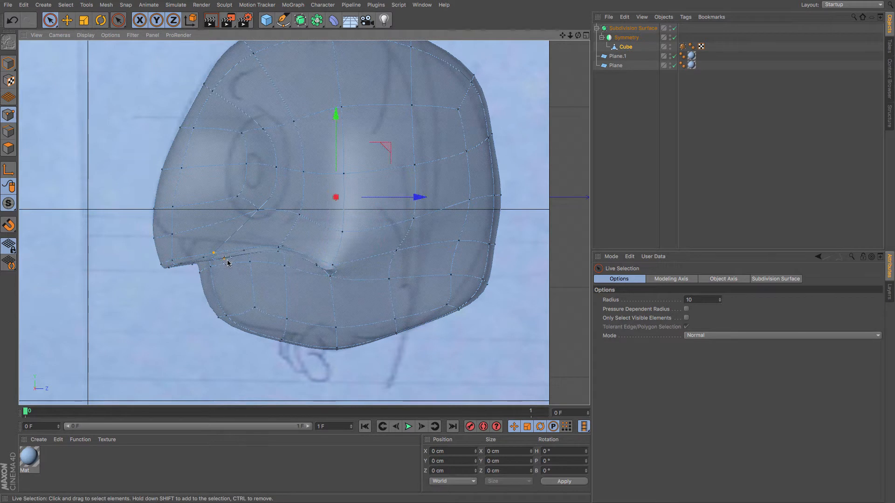
left_click(227, 262)
left_click_drag(217, 200, 222, 172)
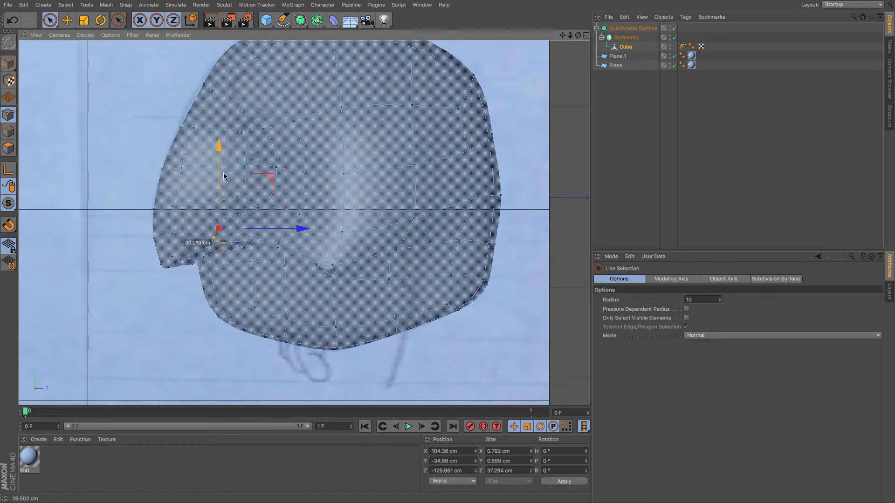
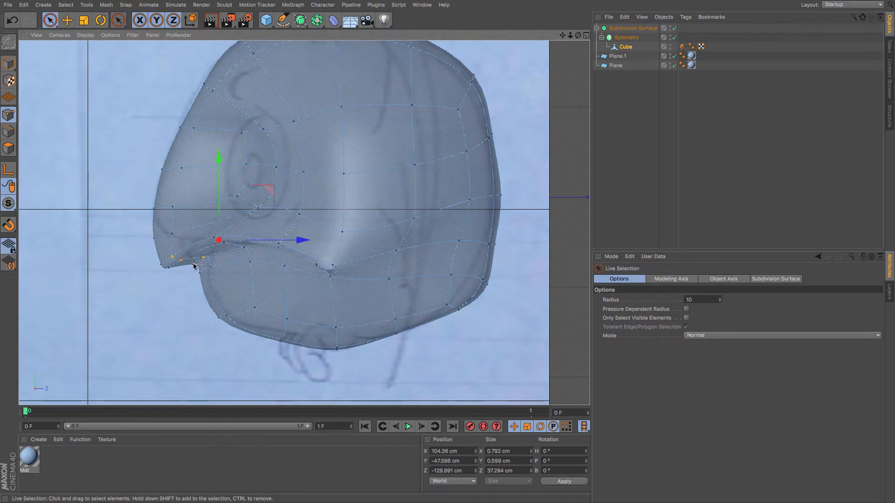
Select the front snout points on the mouth line and move them upward.
left_click_drag(155, 240, 179, 231)
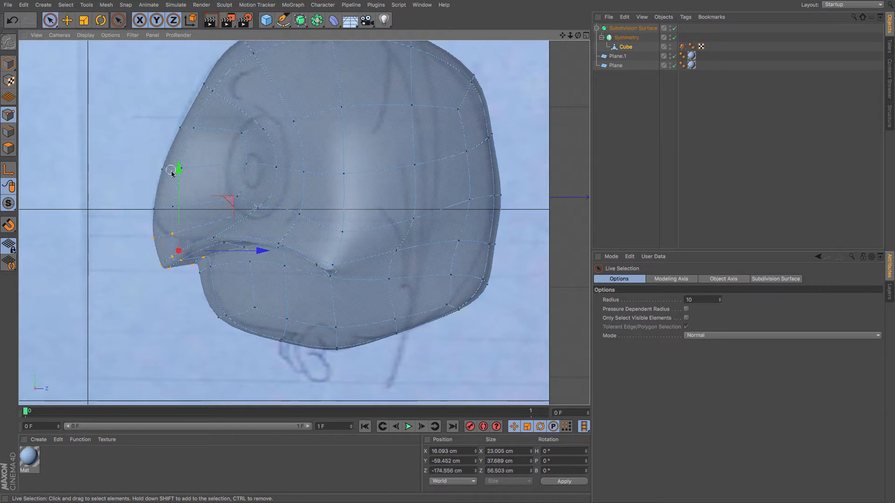
left_click_drag(179, 175, 183, 154)
left_click(149, 240)
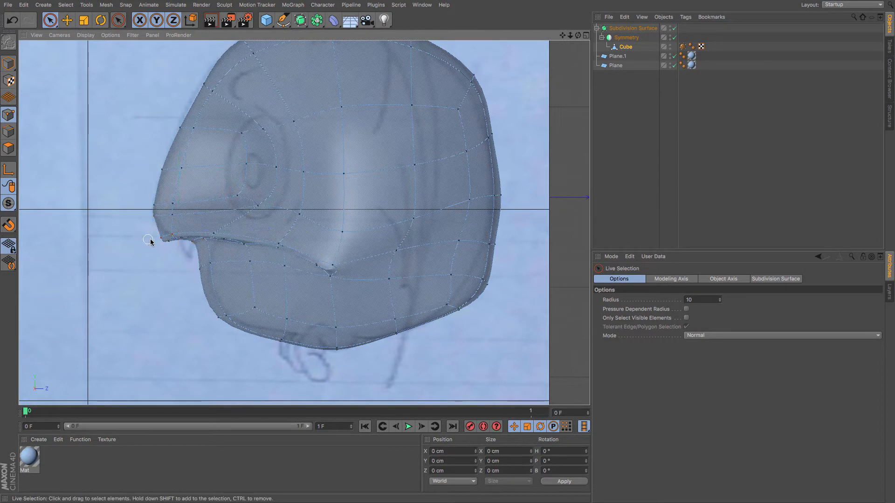
Adjust the snout-tip points at the front mouth corner to smooth the upper lip outline against the reference sketch.
left_click_drag(162, 235, 160, 235)
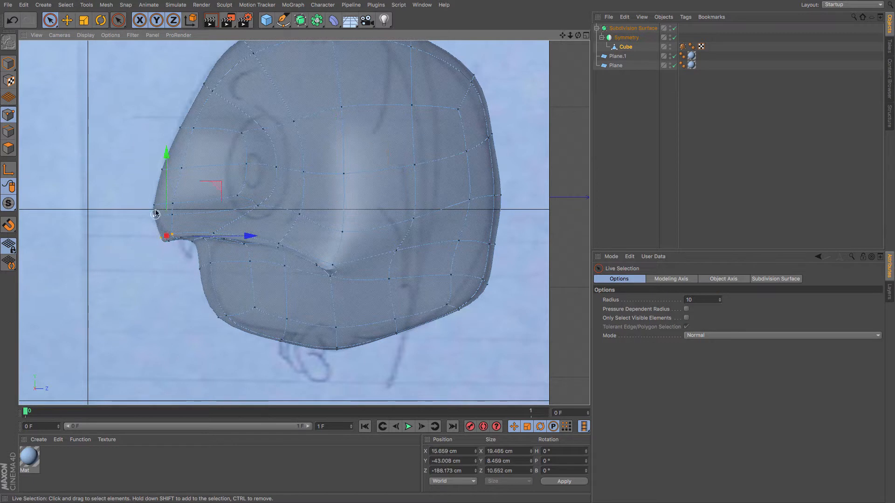
mouse_move(167, 198)
left_mouse_down()
mouse_move(180, 191)
mouse_move(148, 204)
left_mouse_up()
left_click(172, 204)
mouse_move(166, 169)
left_mouse_down()
mouse_move(174, 148)
mouse_move(177, 155)
left_mouse_up()
left_click_drag(237, 190, 239, 193)
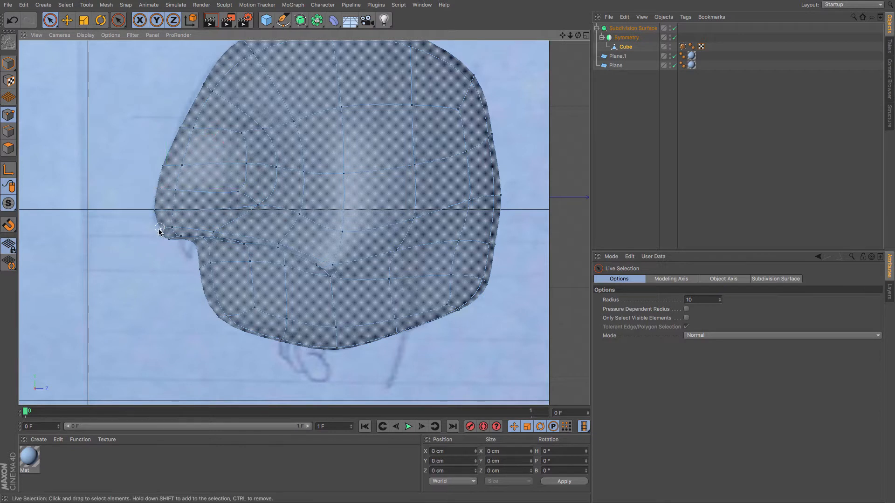
left_click_drag(175, 226, 175, 227)
left_click_drag(167, 196, 169, 193)
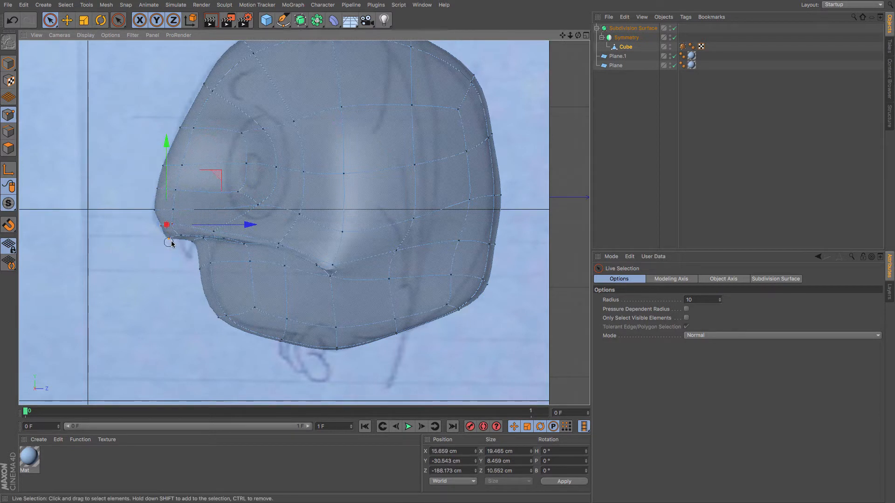
mouse_move(169, 240)
left_mouse_down()
mouse_move(180, 234)
mouse_move(178, 204)
left_mouse_up()
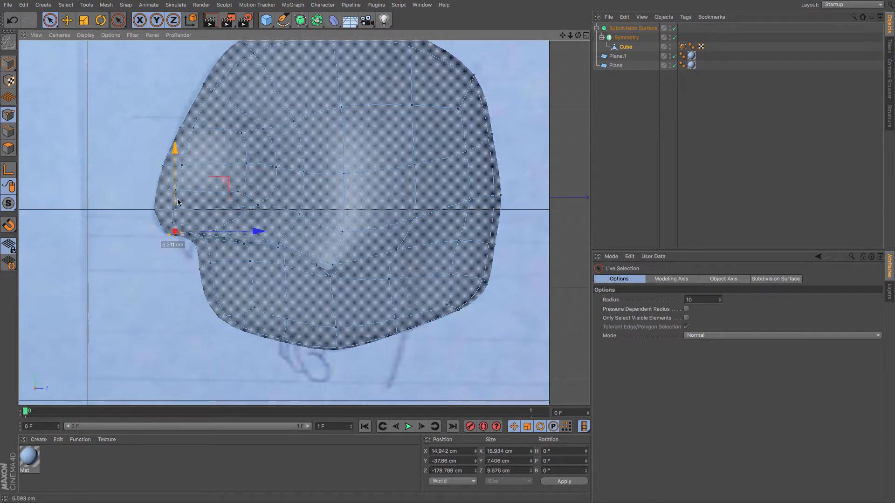
left_click(190, 251)
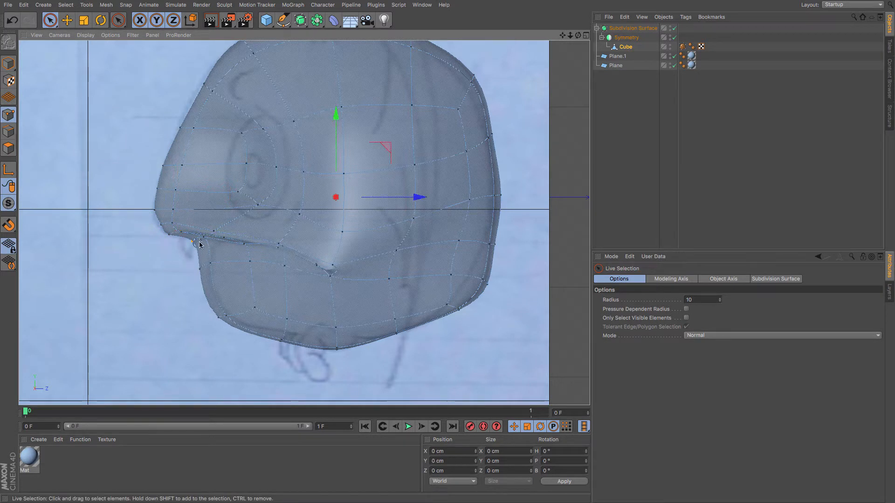
Select the lower jaw's front points and push the chin point forward to follow the sketch.
left_click(203, 241)
left_click_drag(263, 240, 278, 272)
left_click(214, 263)
left_click(228, 318)
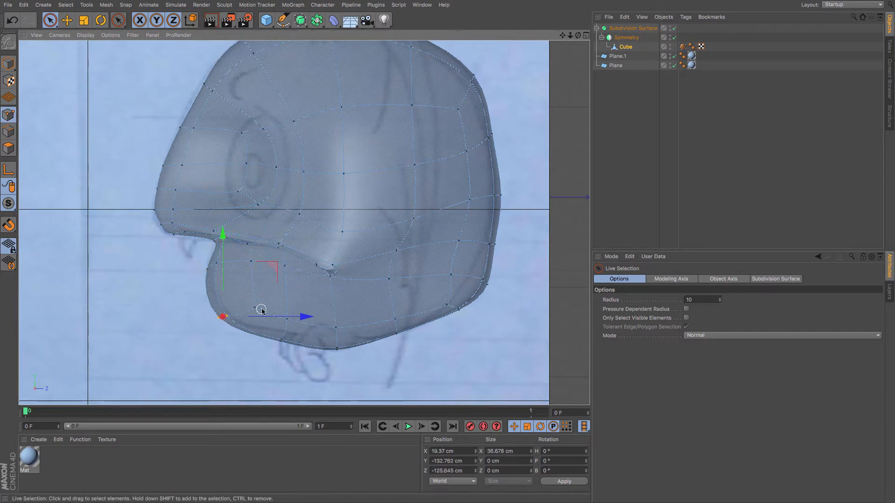
left_click_drag(306, 316, 308, 316)
left_click_drag(229, 265, 230, 263)
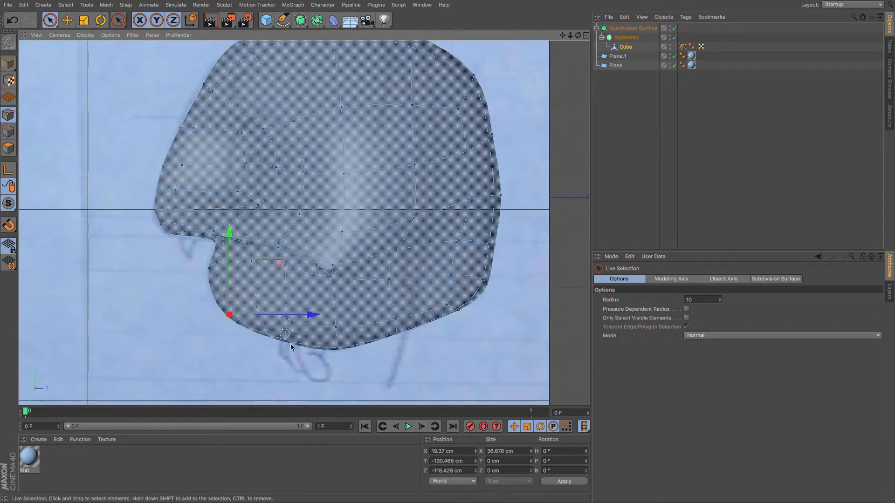
Raise the bottom jaw point slightly and pull the rear lower-jaw points inward toward the outline.
left_click(340, 349)
left_click_drag(337, 293, 339, 289)
left_click(446, 307)
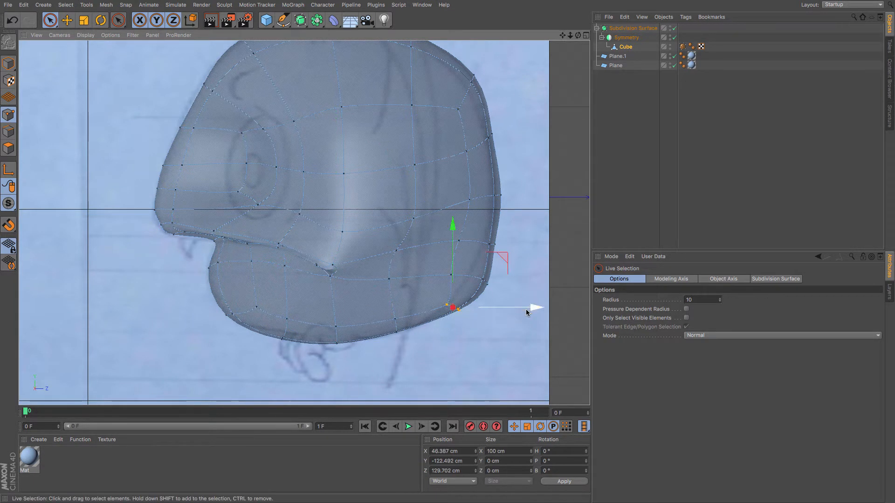
left_click_drag(527, 309, 513, 308)
left_click(484, 289)
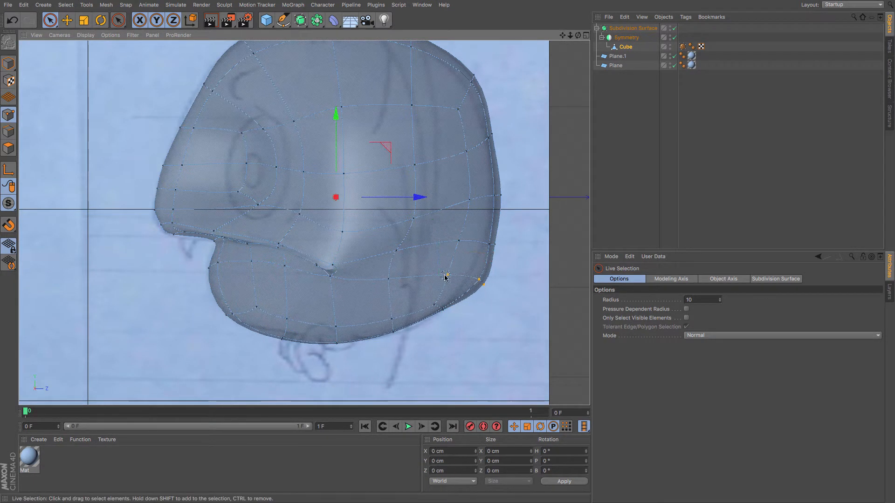
left_click_drag(533, 280, 521, 280)
left_click(496, 264)
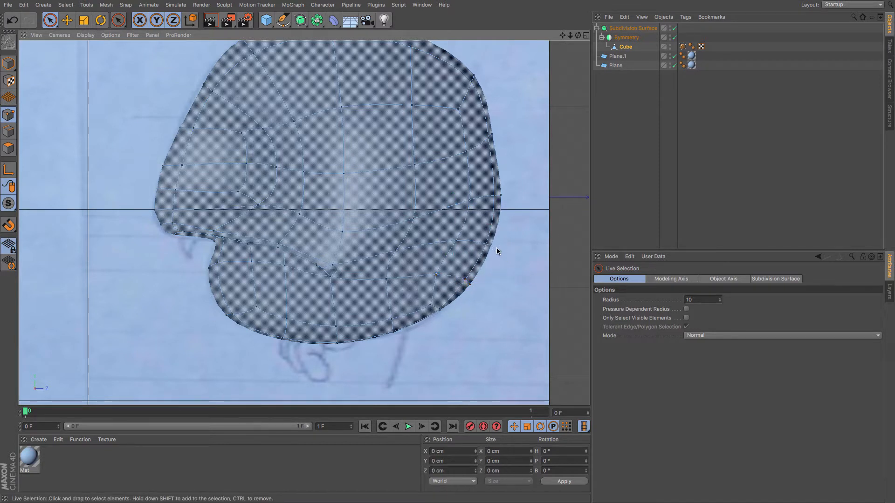
Pull the back-of-head points inward to match the reference outline.
left_click(489, 245)
left_click_drag(533, 246, 528, 246)
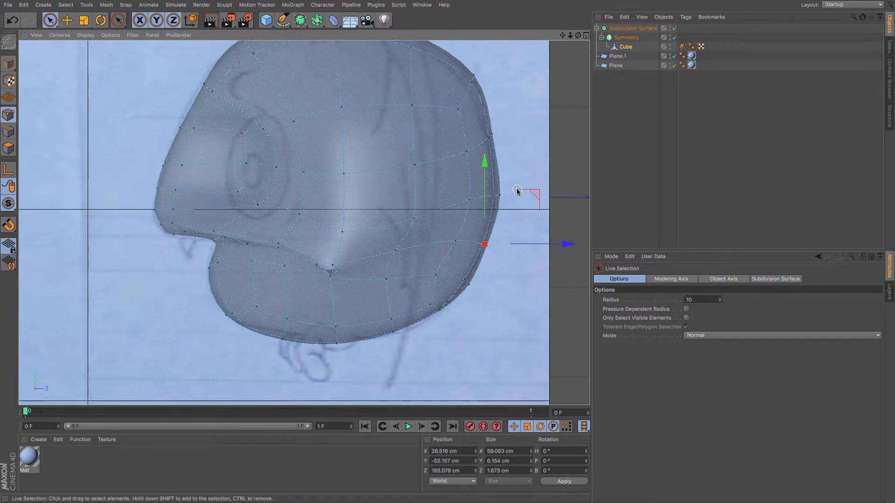
left_click(493, 199)
left_click_drag(552, 199, 547, 199)
Adjust the crown points at the top of the head, lowering them slightly to fit the sketch.
left_click_drag(563, 35, 536, 89)
left_click(444, 133)
left_click_drag(446, 89, 443, 103)
left_click_drag(507, 145, 504, 146)
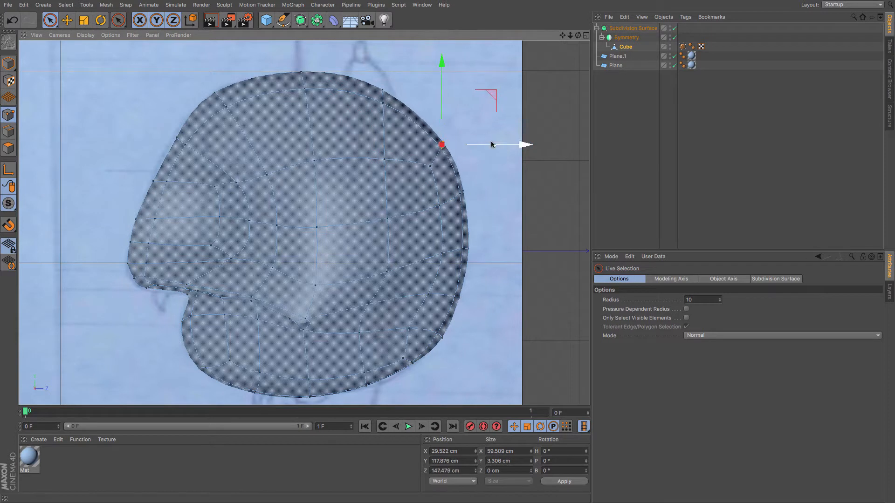
left_click(380, 98)
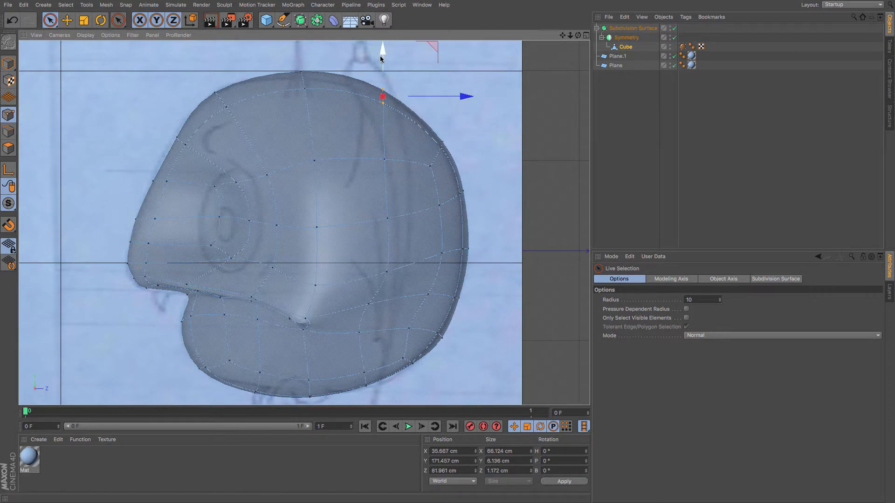
left_click_drag(302, 86, 304, 95)
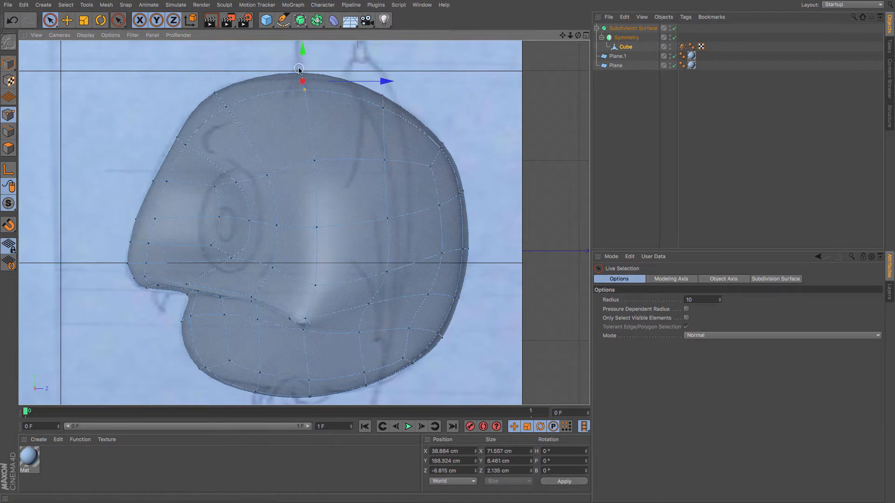
left_click_drag(304, 50, 306, 59)
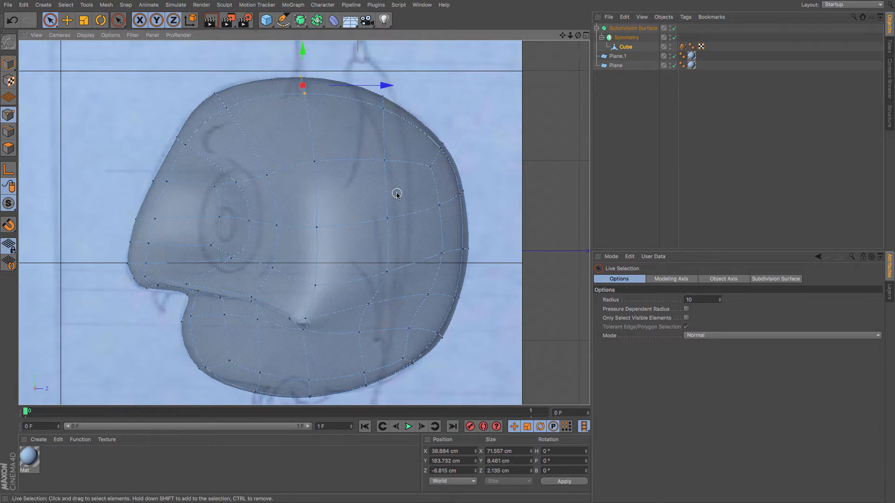
Turn off X-Ray for the Subdivision Surface object.
scroll(397, 194, "down", 2)
key("F1")
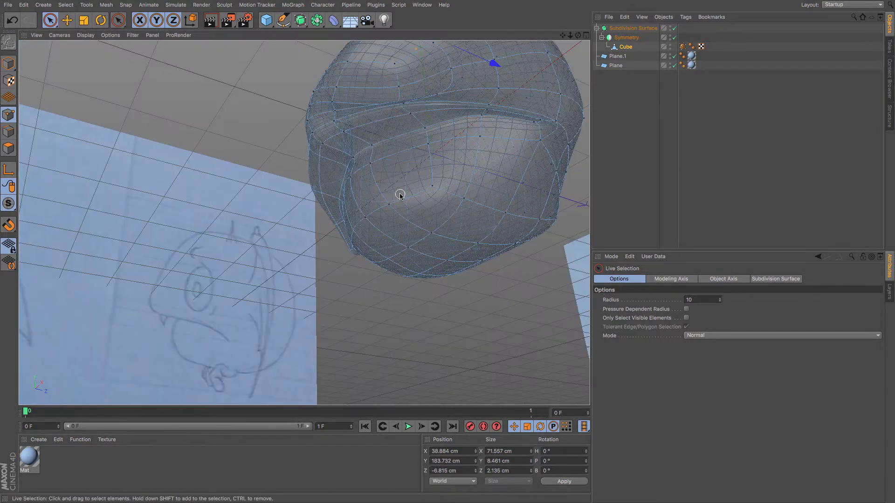
left_click_drag(406, 188, 427, 178, "alt")
left_click(627, 29)
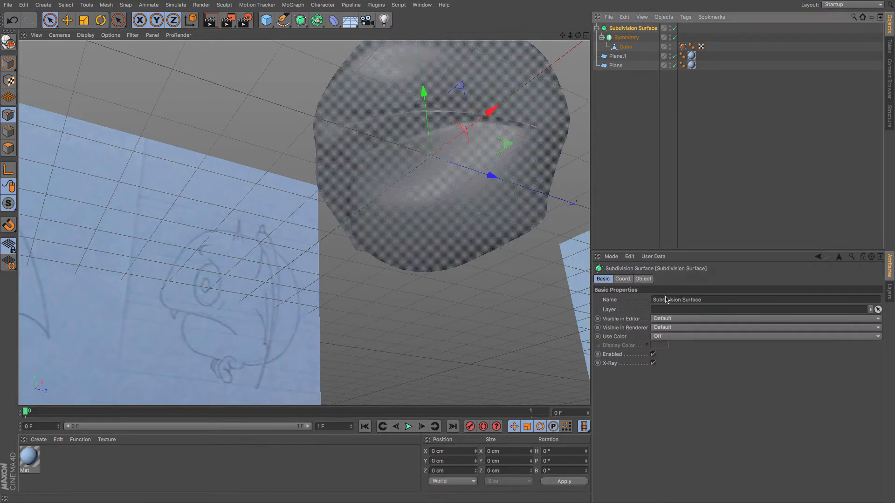
left_click(654, 364)
scroll(485, 250, "down", 3)
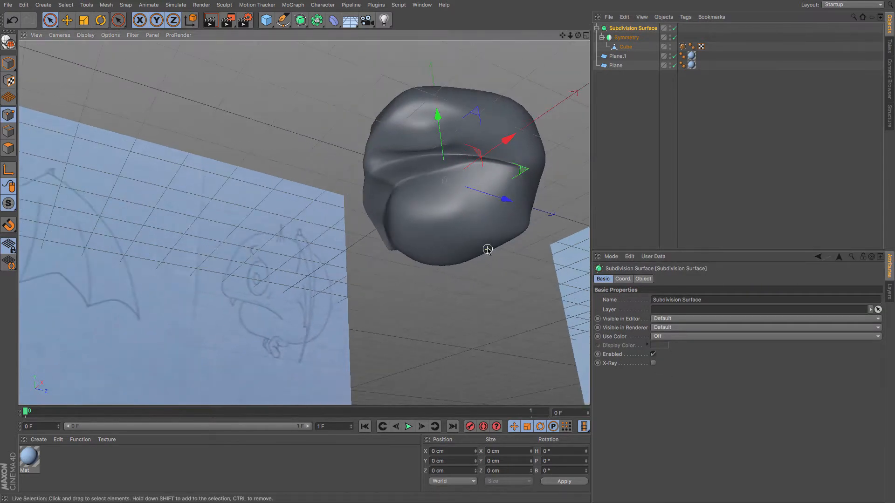
mouse_move(468, 232)
left_mouse_down("alt")
mouse_move(519, 280)
mouse_move(548, 251)
mouse_move(489, 245)
left_mouse_up("alt")
scroll(502, 217, "up", 4)
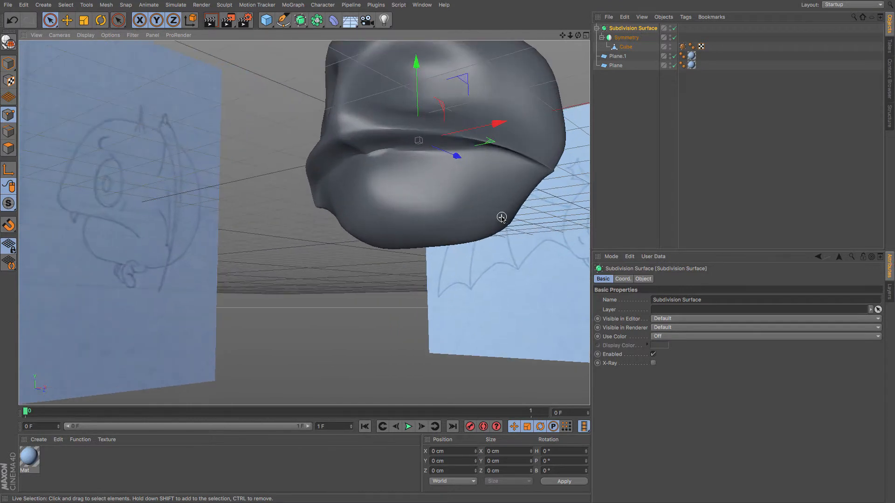
Disable the Subdivision Surface and move the upper lip's edge point on the cube cage with the Move tool.
left_click(675, 29)
left_click(622, 48)
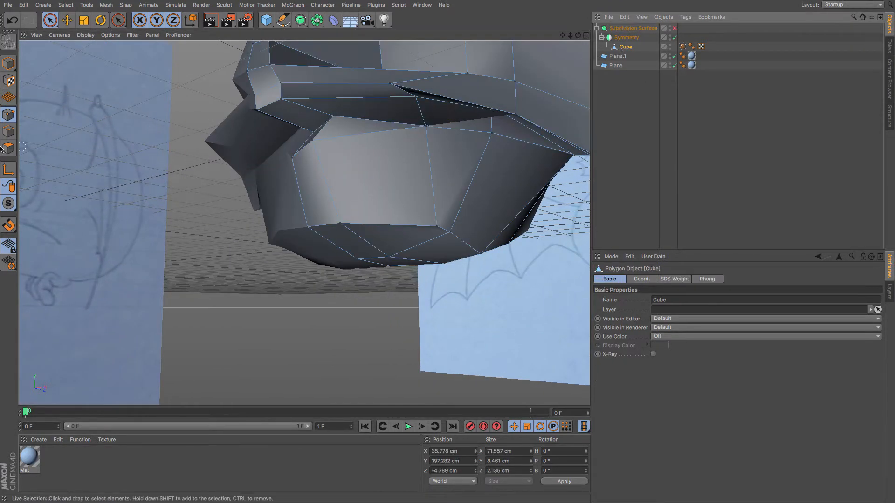
left_click(311, 144)
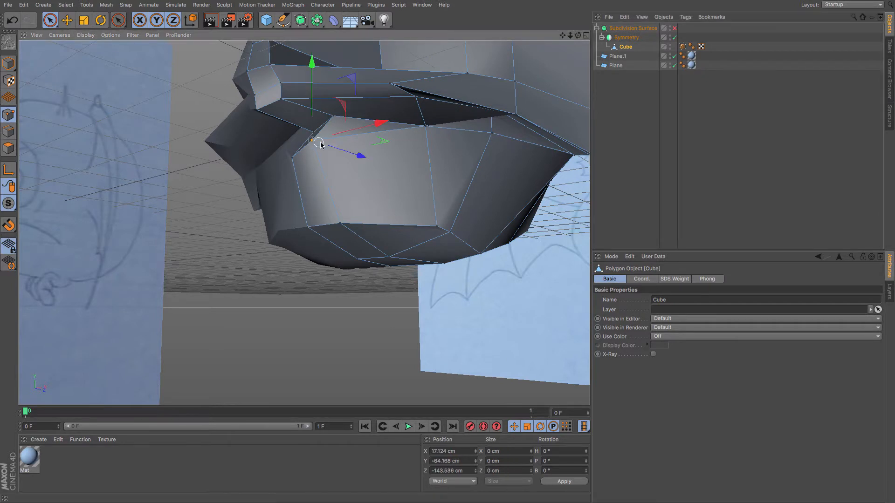
mouse_move(343, 156)
left_mouse_down()
mouse_move(366, 169)
mouse_move(354, 162)
left_mouse_up()
left_click(423, 130)
left_click_drag(422, 103, 424, 106)
mouse_move(408, 167)
left_mouse_down("alt")
mouse_move(415, 182)
mouse_move(483, 170)
mouse_move(283, 167)
mouse_move(298, 149)
mouse_move(353, 139)
left_mouse_up("alt")
left_click(67, 20)
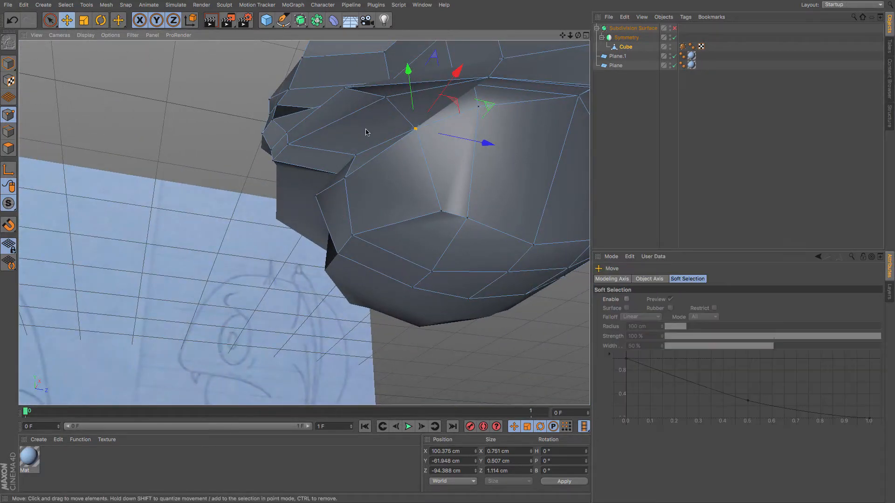
Pull the upper lip's overhang points upward and back to tuck the lip edge under the snout.
left_click_drag(411, 98, 410, 88)
left_click_drag(503, 110, 482, 103, "alt")
left_click_drag(458, 134, 391, 168, "alt")
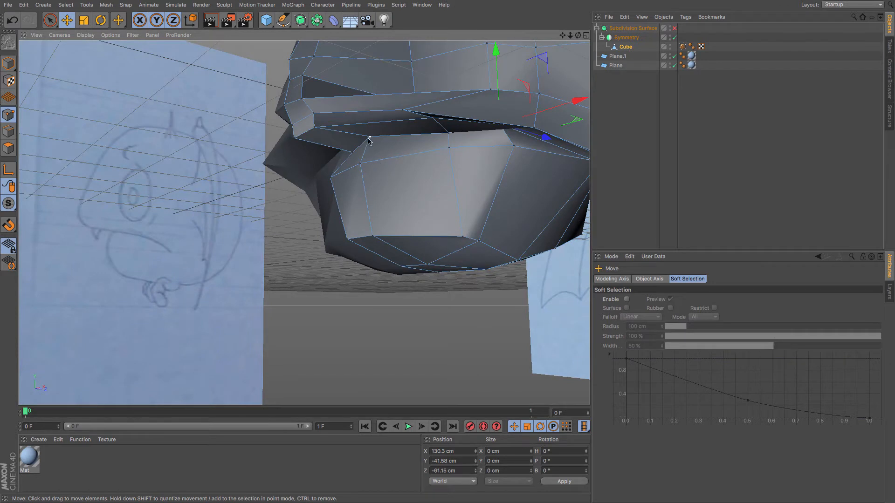
left_click_drag(369, 140, 369, 105)
left_click(503, 129)
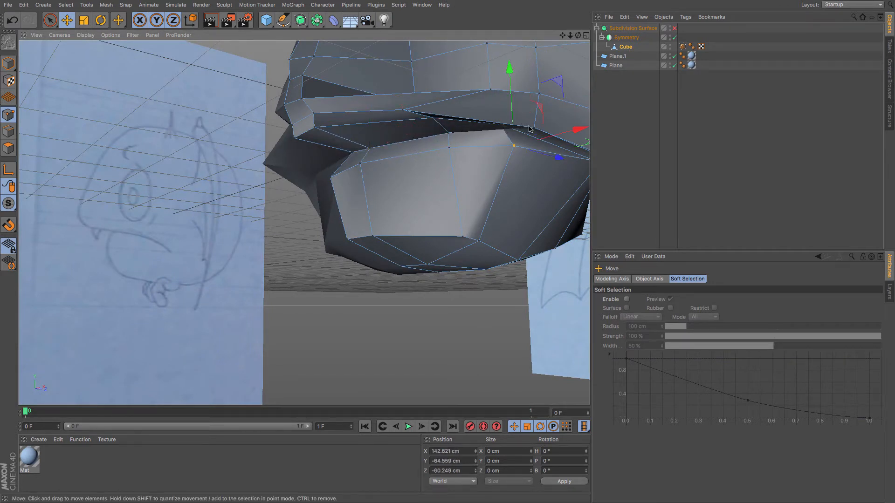
left_click_drag(488, 160, 518, 79, "alt")
left_click(385, 125)
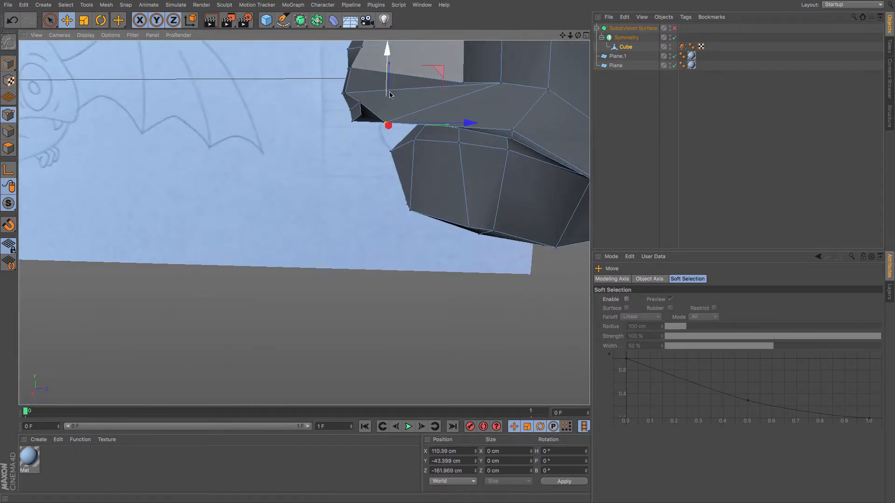
Raise the front lip corner point to close the gap beneath the snout.
left_click_drag(388, 94, 392, 82)
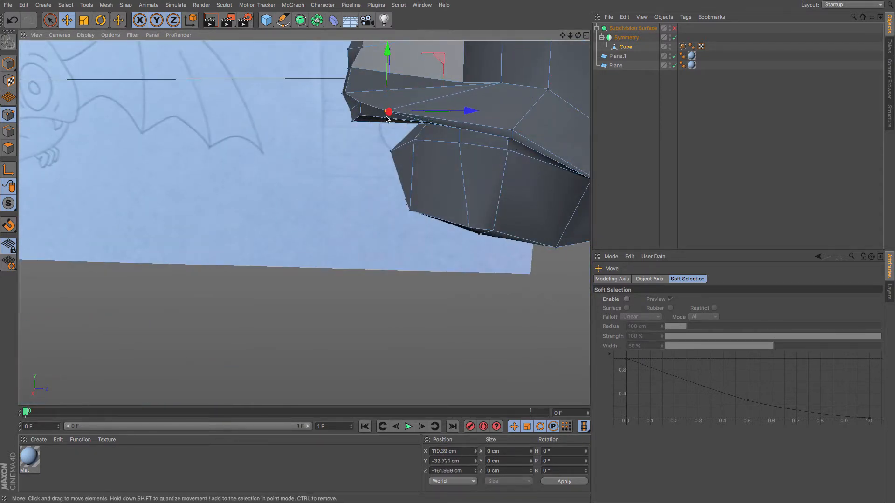
left_click_drag(386, 116, 458, 131, "alt")
left_click(341, 93)
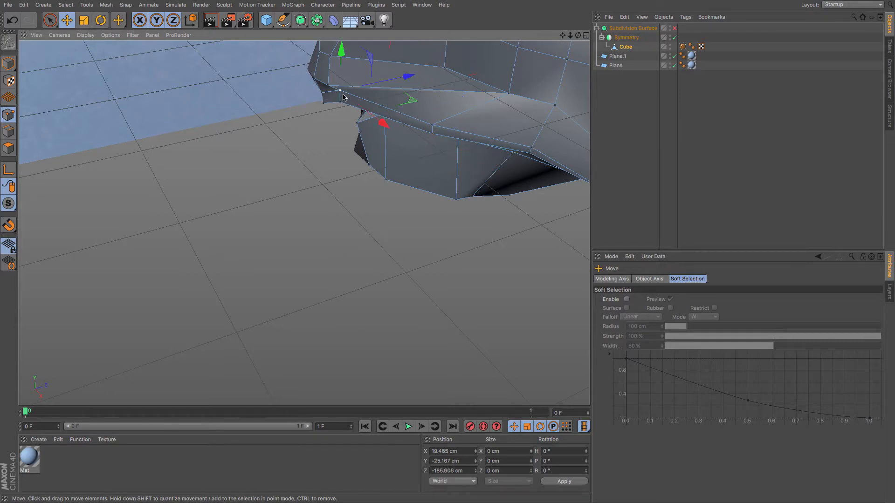
left_click_drag(344, 108, 350, 101)
left_click_drag(350, 103, 358, 70, "alt")
left_click_drag(545, 199, 493, 199, "alt")
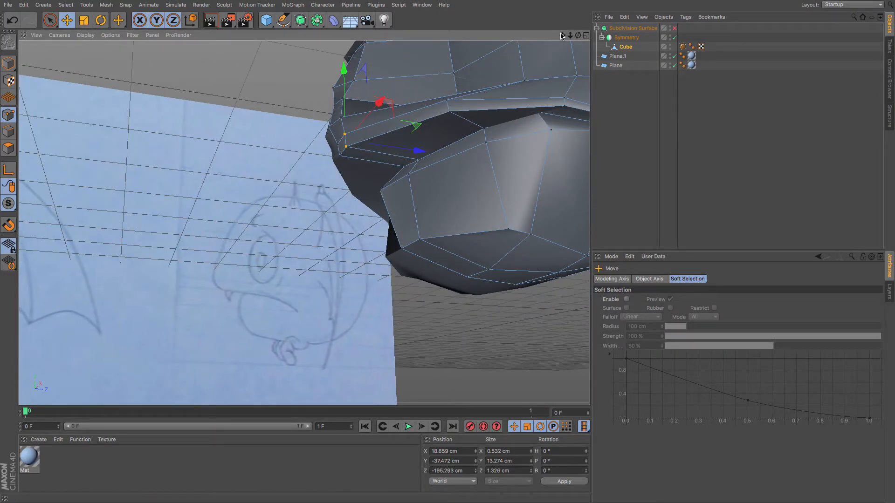
Move the mouth-corner points at the cheek to tighten the lip crease.
left_click_drag(506, 152, 476, 153, "alt")
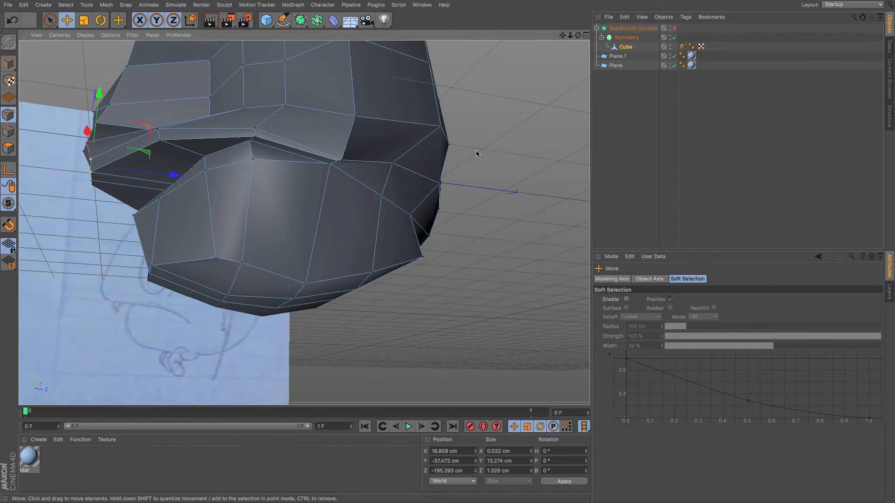
left_click(336, 163)
scroll(329, 166, "up", 8)
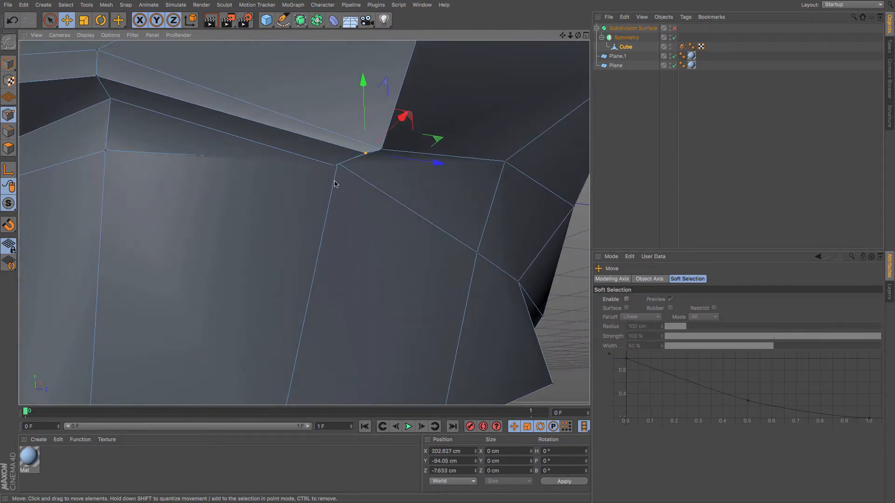
left_click_drag(336, 183, 397, 191, "alt")
left_click_drag(450, 156, 413, 153)
left_click_drag(387, 193, 333, 168, "alt")
left_click_drag(352, 135, 329, 129)
Pull the lower jaw's corner points outward to reshape the mouth corner from below.
scroll(238, 134, "down", 5)
scroll(237, 133, "down", 2)
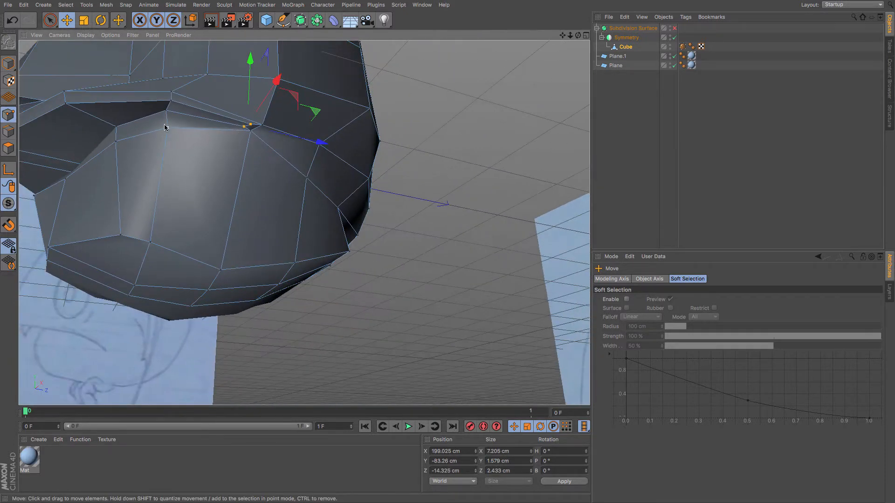
left_click_drag(165, 125, 220, 194, "alt")
left_click_drag(182, 165, 124, 186, "alt")
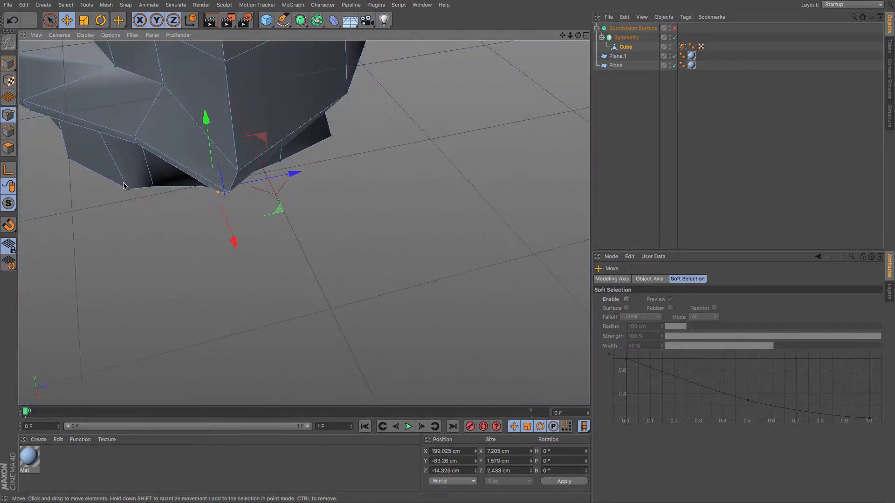
left_click(136, 138)
left_click_drag(159, 136, 106, 147)
left_click_drag(562, 35, 714, 123)
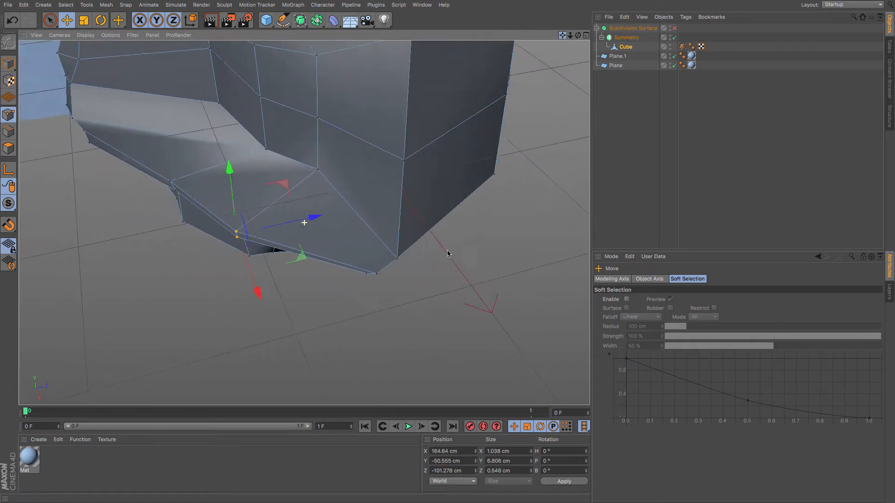
Pull the lip-edge point at the mouth corner inward along the lip line.
left_click_drag(578, 35, 2, 159)
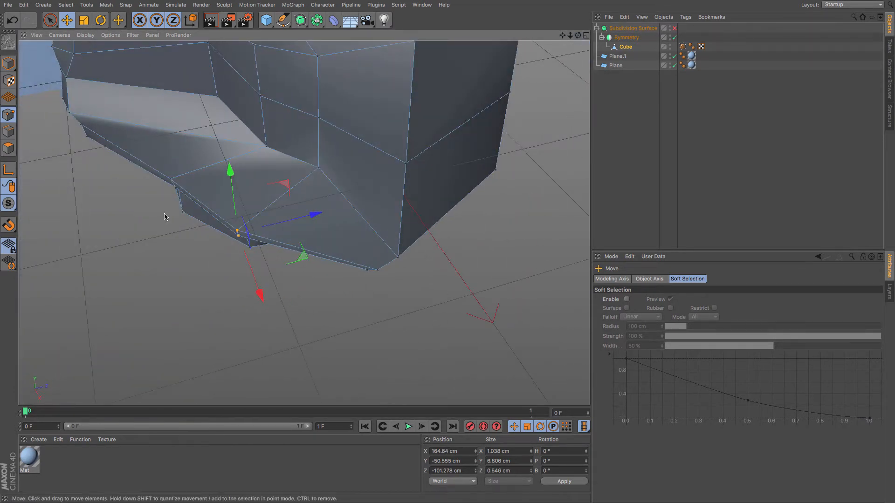
left_click_drag(164, 216, 185, 196, "alt")
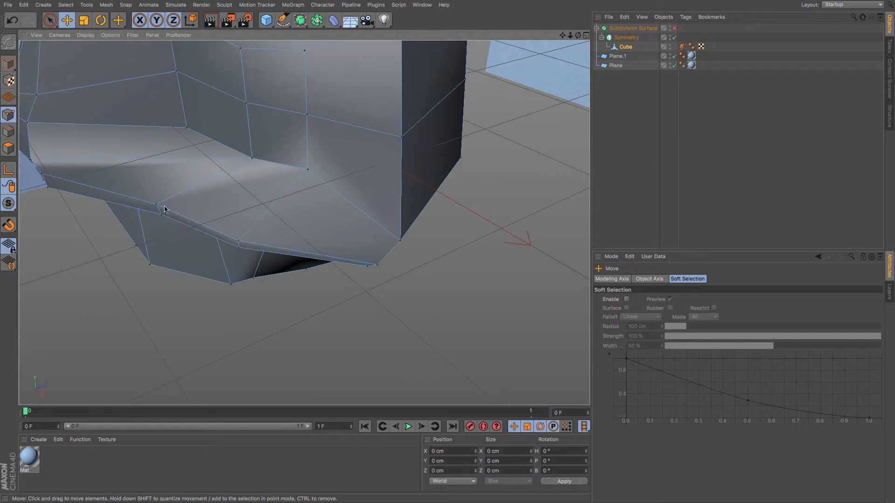
left_click(158, 215, "shift")
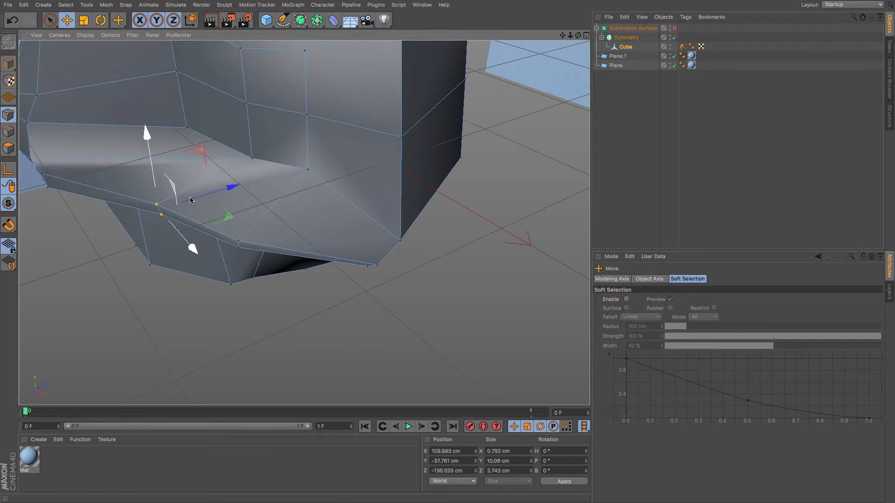
left_click_drag(192, 200, 168, 210)
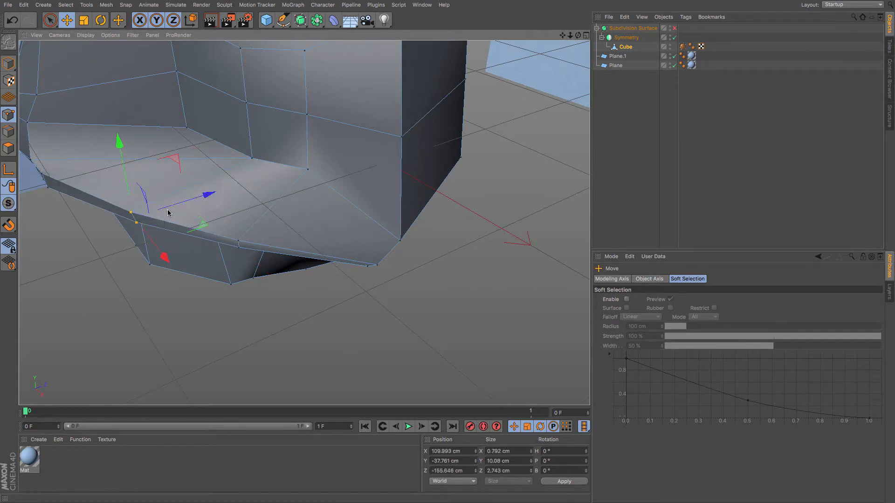
Preview the head with subdivision on, nudge the mouth-corner point sideways, and switch subdivision back off.
left_click(675, 28)
left_click_drag(570, 36, 256, 265)
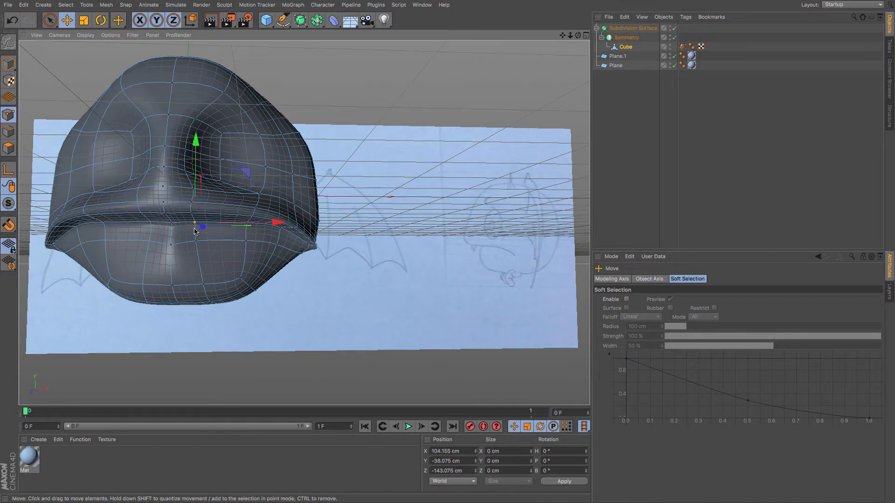
mouse_move(278, 232)
left_mouse_down()
mouse_move(295, 234)
mouse_move(287, 234)
left_mouse_up()
mouse_move(209, 261)
left_mouse_down("alt")
mouse_move(151, 269)
mouse_move(117, 261)
mouse_move(106, 240)
mouse_move(113, 222)
left_mouse_up("alt")
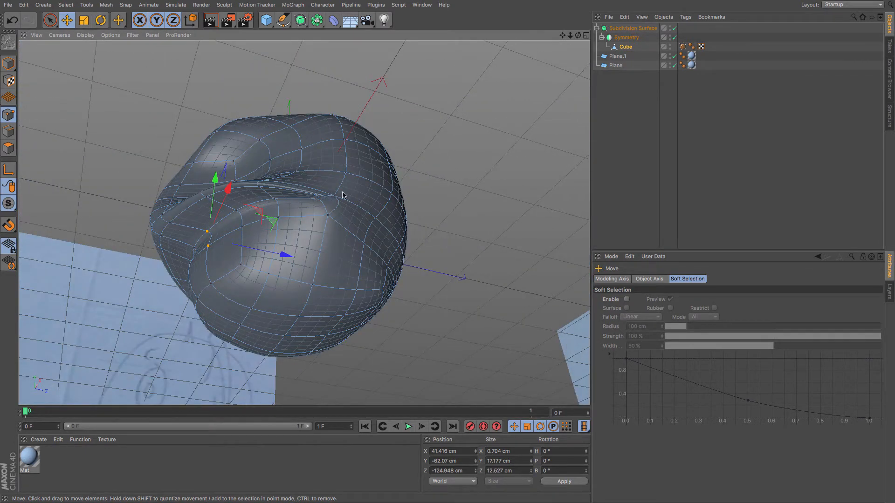
left_click(675, 29)
Reposition the cheek points at the mouth crease to tighten the corner of the mouth.
mouse_move(349, 219)
left_mouse_down("alt")
mouse_move(417, 254)
mouse_move(368, 239)
left_mouse_up("alt")
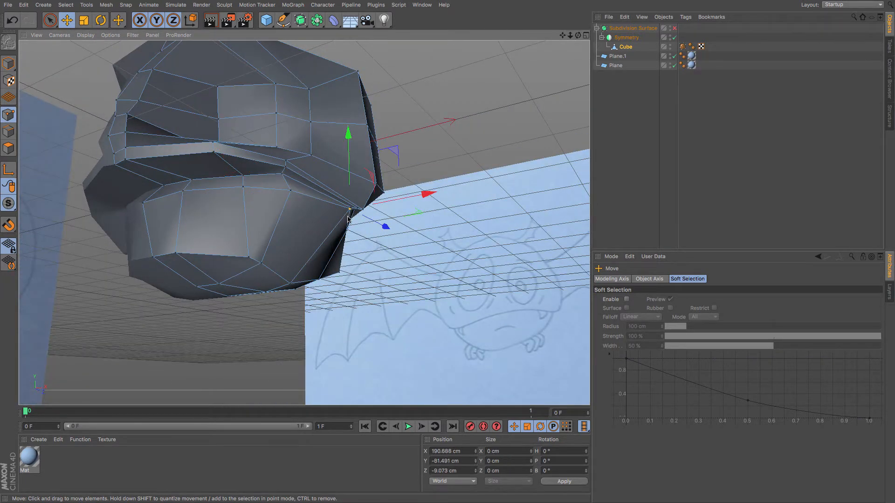
mouse_move(349, 171)
left_mouse_down()
mouse_move(347, 183)
mouse_move(353, 179)
left_mouse_up()
mouse_move(338, 217)
left_mouse_down("alt")
mouse_move(296, 224)
mouse_move(330, 200)
left_mouse_up("alt")
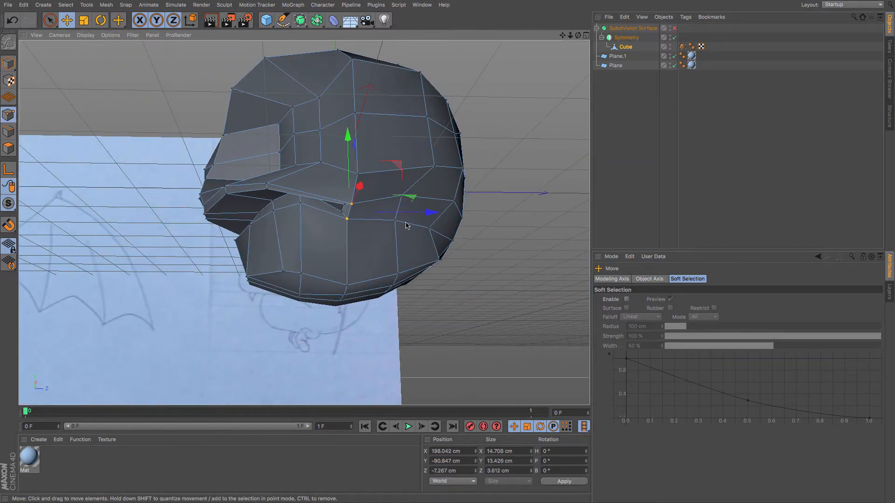
left_click_drag(418, 214, 423, 216)
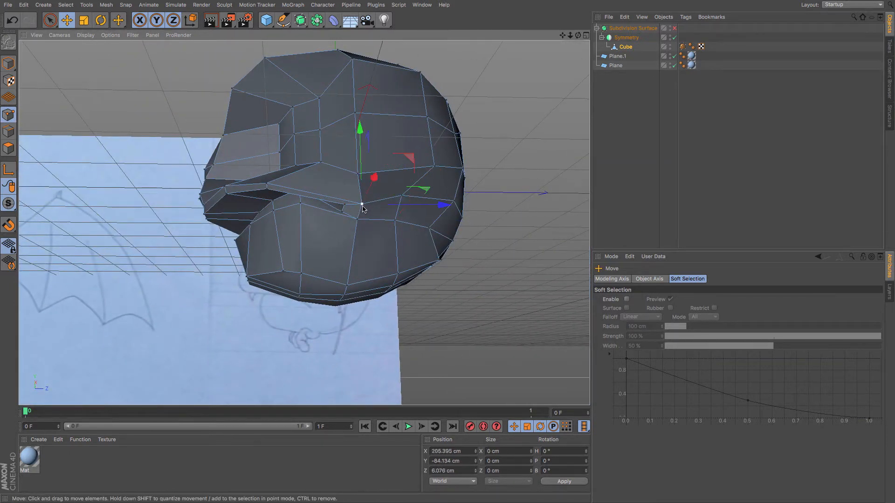
Lower the upper lip's edge point beneath the snout slightly.
left_click_drag(359, 152, 301, 166)
left_click_drag(342, 212, 320, 198, "alt")
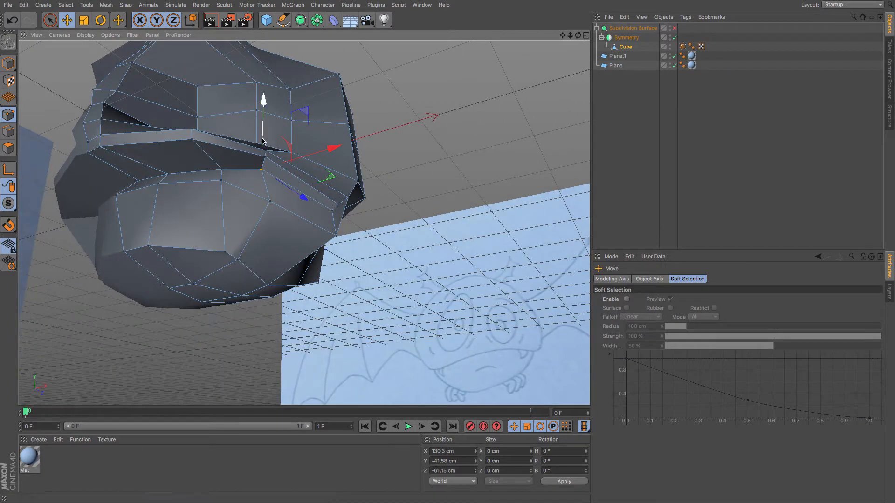
left_click_drag(263, 143, 263, 150)
Shift the lip-line points at the side of the mouth forward to straighten the mouth edge.
left_click_drag(233, 205, 282, 266, "alt")
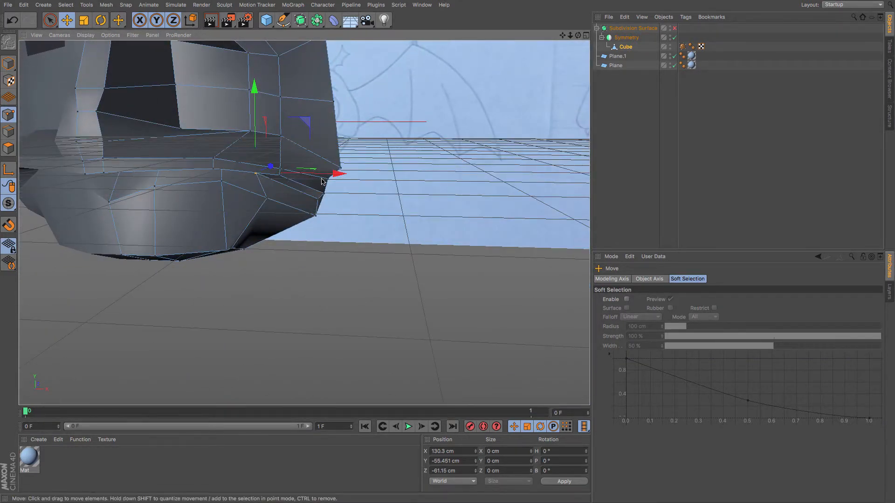
left_click_drag(323, 181, 334, 180)
left_click_drag(286, 119, 274, 130)
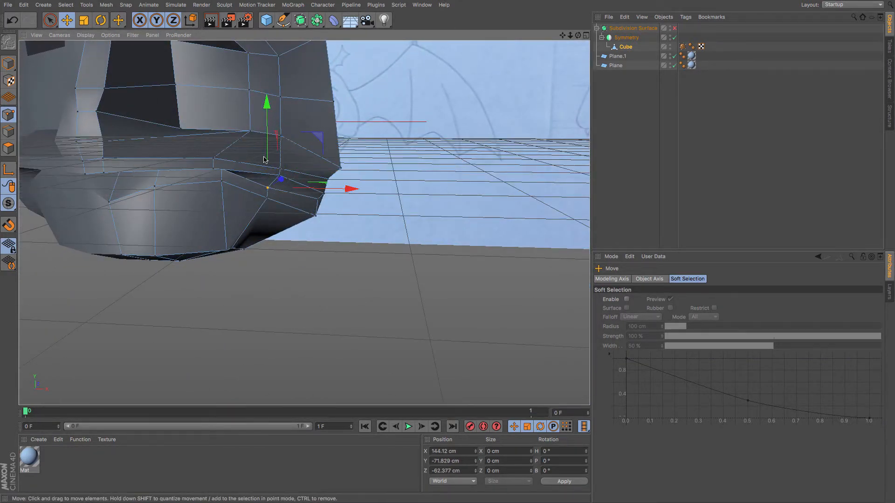
left_click_drag(264, 160, 232, 180, "alt")
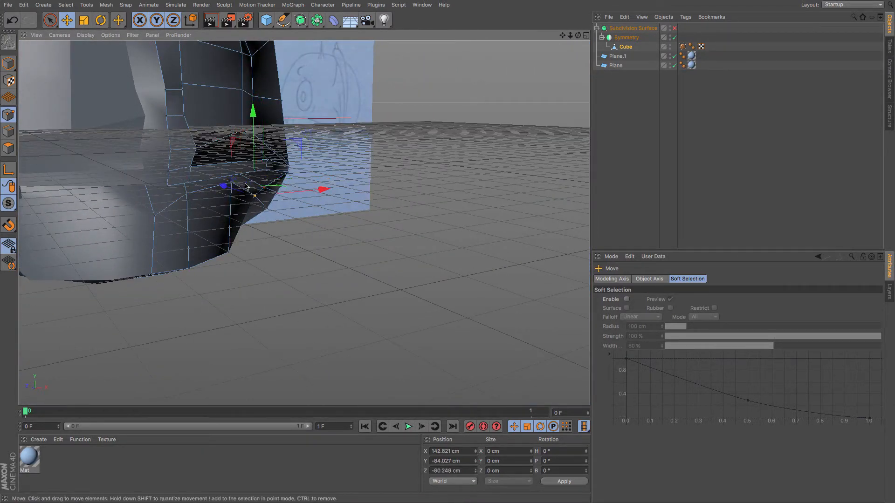
left_click_drag(225, 192, 229, 194)
Reshape the lower jaw's underside points to round out the chin.
left_click_drag(247, 230, 262, 261, "alt")
left_click(237, 250)
left_click_drag(225, 266, 262, 287, "alt")
mouse_move(252, 230)
left_mouse_down()
mouse_move(235, 247)
mouse_move(254, 238)
left_mouse_up()
left_click_drag(234, 306, 389, 264, "alt")
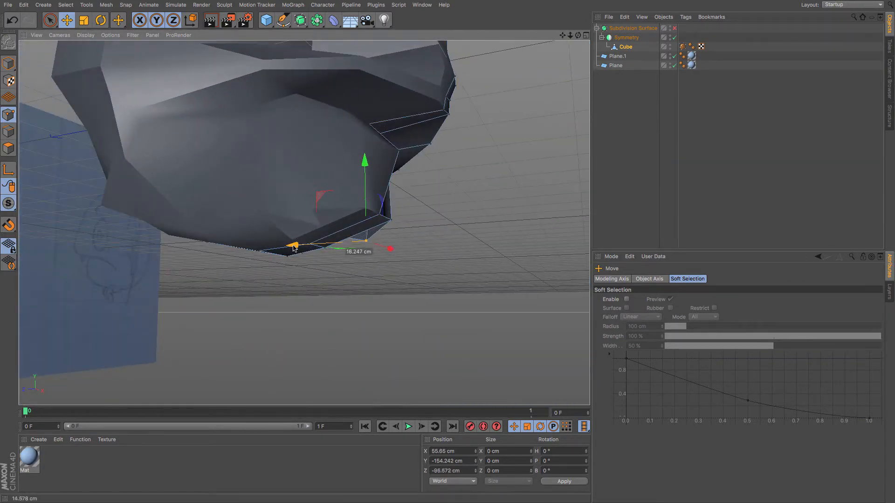
left_click_drag(294, 247, 188, 177)
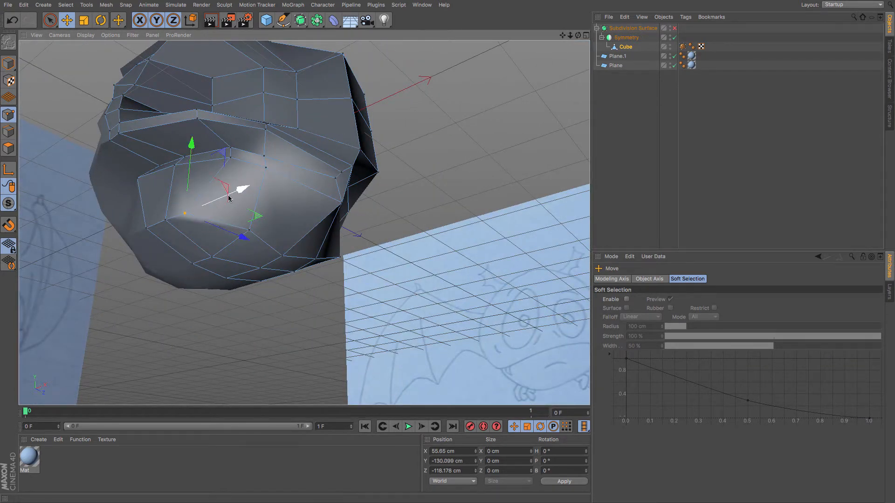
Raise the lower lip's front points and adjust the jaw corner point below the mouth.
left_click_drag(228, 198, 236, 196)
left_click_drag(196, 241, 170, 284, "alt")
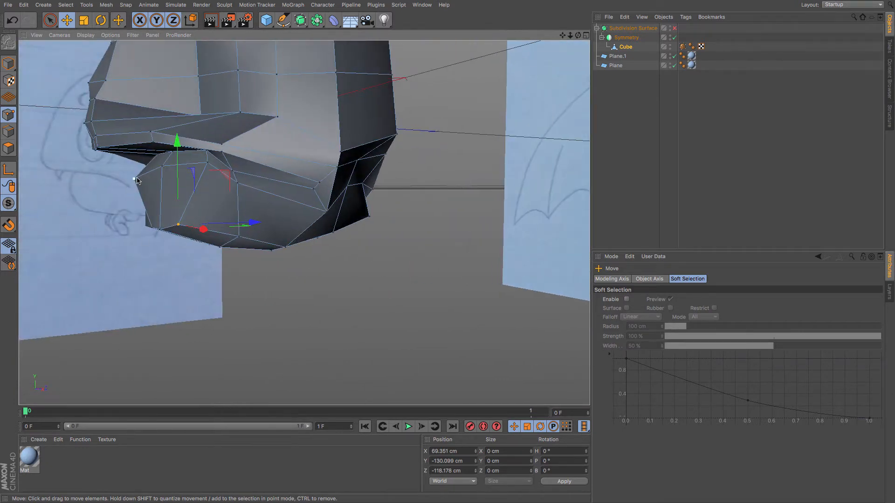
left_click_drag(140, 151, 142, 140)
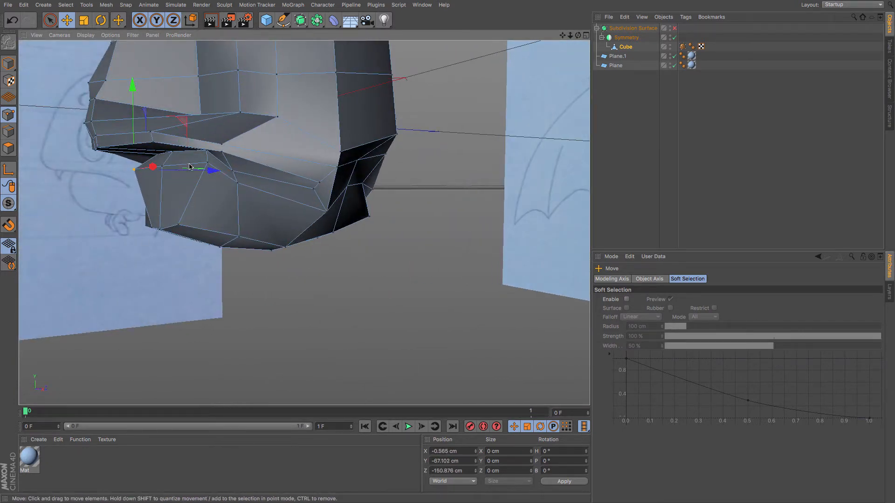
left_click_drag(168, 200, 395, 230, "alt")
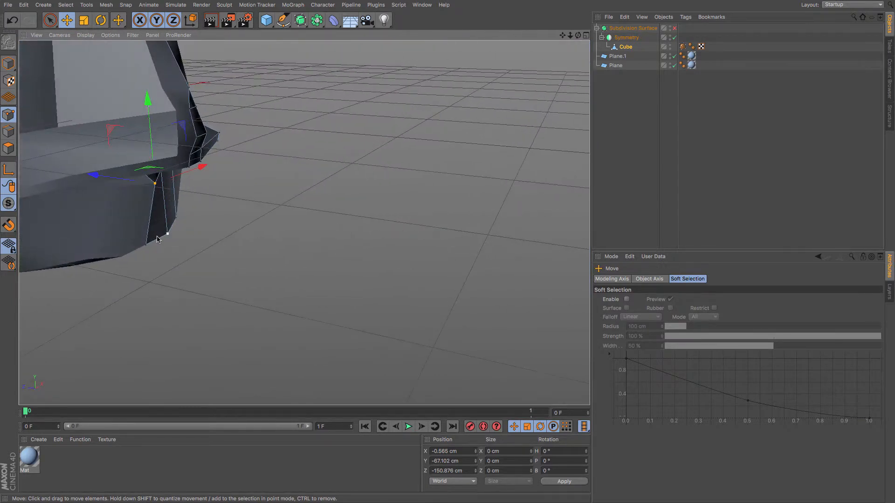
left_click_drag(112, 240, 125, 243)
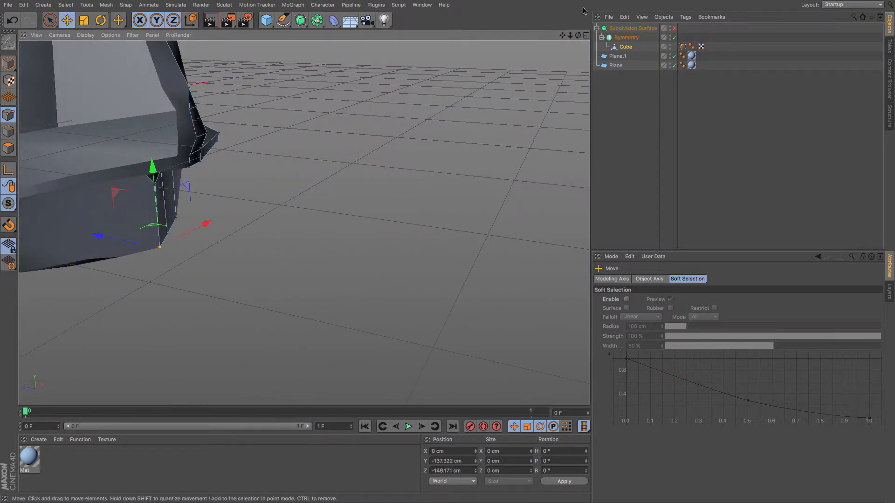
Toggle the subdivision surface to inspect the mouth shape from the front.
left_click(675, 28)
left_click_drag(470, 149, 328, 202, "alt")
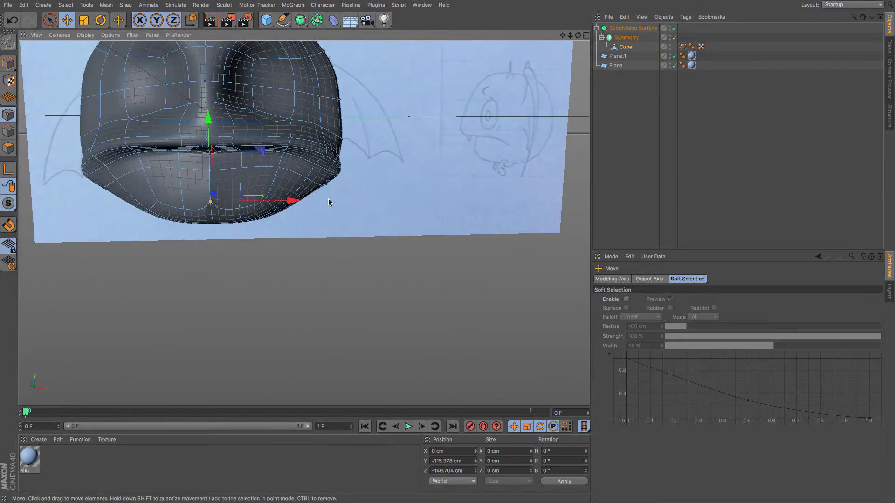
left_click(674, 28)
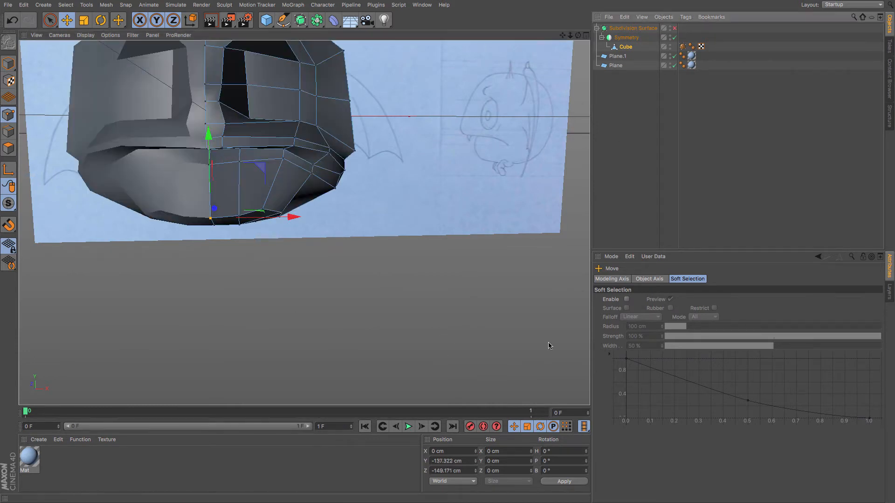
left_click(201, 167)
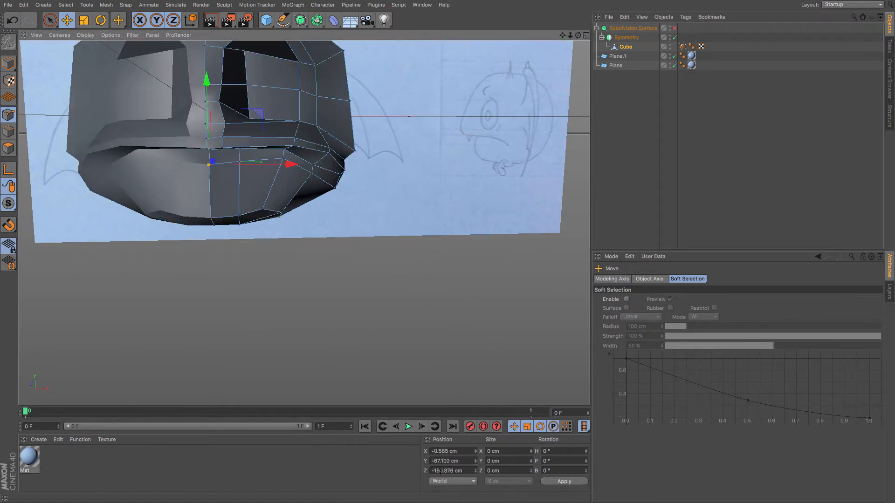
double_click(328, 427)
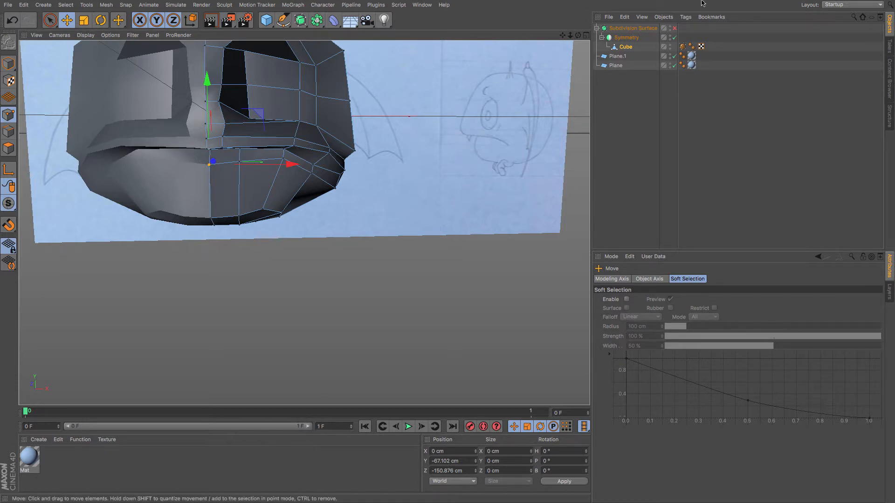
left_click(675, 28)
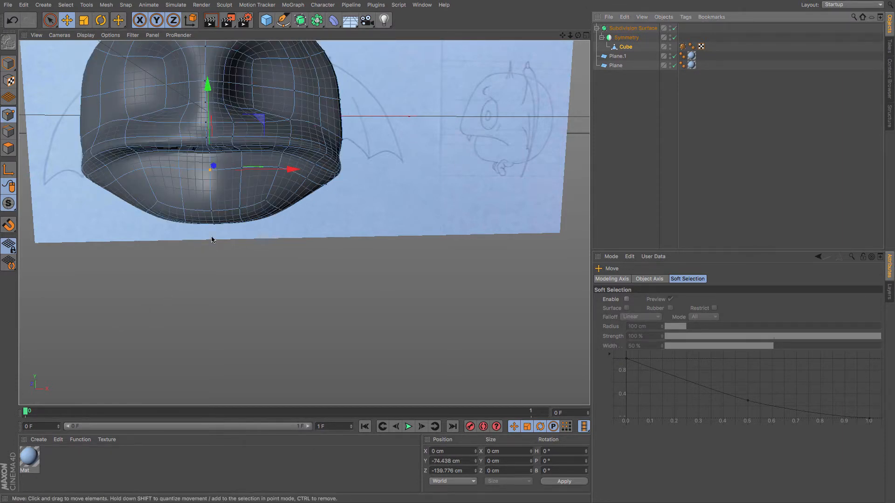
Pull the points on the jaw's underside inward to smooth the bottom of the head.
left_click_drag(212, 240, 156, 235, "alt")
left_click(259, 211)
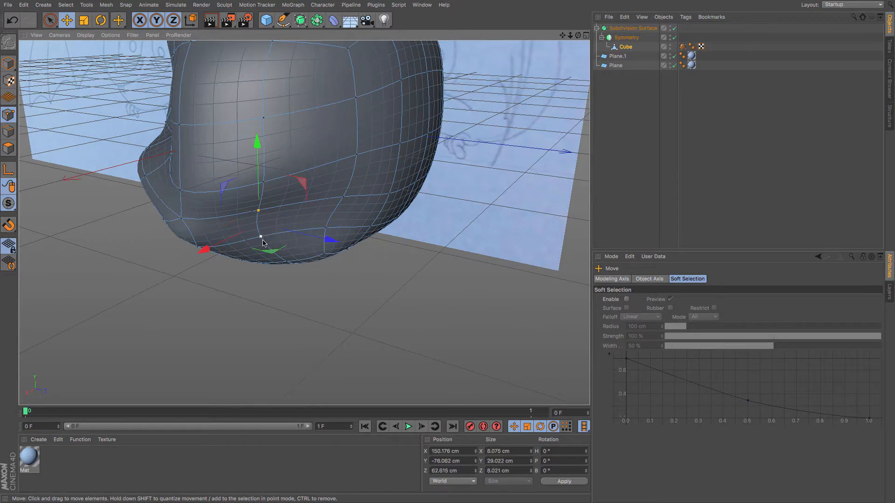
left_click_drag(223, 245, 199, 254)
left_click(339, 201)
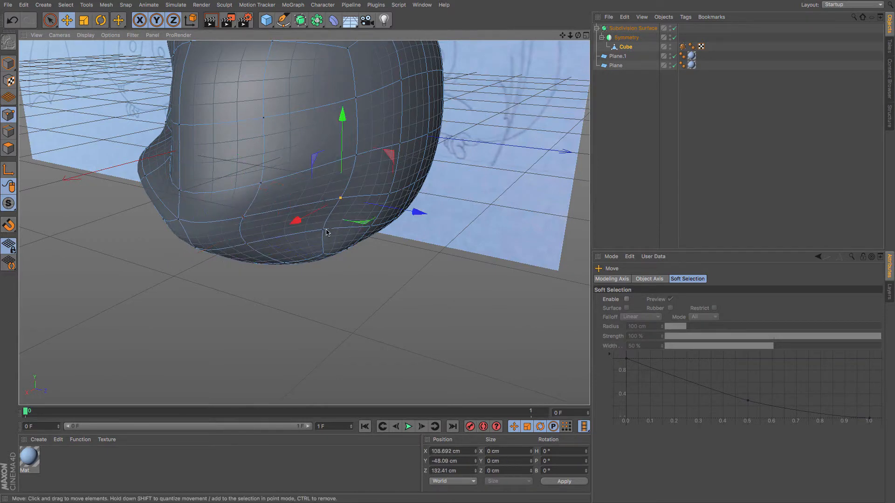
left_click_drag(299, 237, 282, 247)
Adjust the points around the eye socket and cheek to smooth the side of the face.
mouse_move(369, 143)
left_mouse_down("alt")
mouse_move(400, 173)
mouse_move(420, 219)
mouse_move(545, 215)
mouse_move(545, 201)
mouse_move(418, 242)
mouse_move(359, 76)
mouse_move(389, 48)
mouse_move(415, 78)
mouse_move(330, 140)
mouse_move(325, 156)
mouse_move(361, 148)
mouse_move(361, 133)
mouse_move(371, 156)
mouse_move(299, 180)
mouse_move(277, 167)
mouse_move(252, 191)
mouse_move(270, 206)
mouse_move(280, 183)
left_mouse_up("alt")
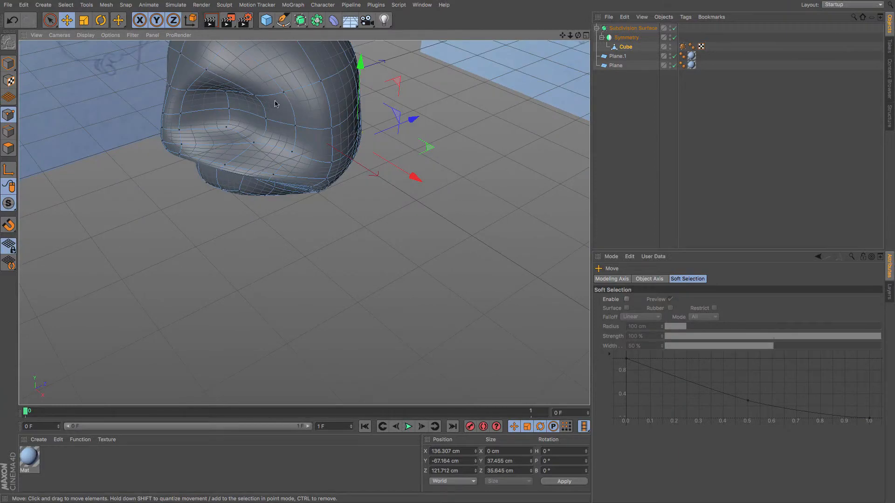
mouse_move(261, 100)
left_mouse_down("alt")
mouse_move(254, 123)
mouse_move(282, 95)
mouse_move(309, 125)
mouse_move(337, 121)
mouse_move(230, 103)
mouse_move(281, 116)
mouse_move(269, 117)
mouse_move(295, 145)
left_mouse_up("alt")
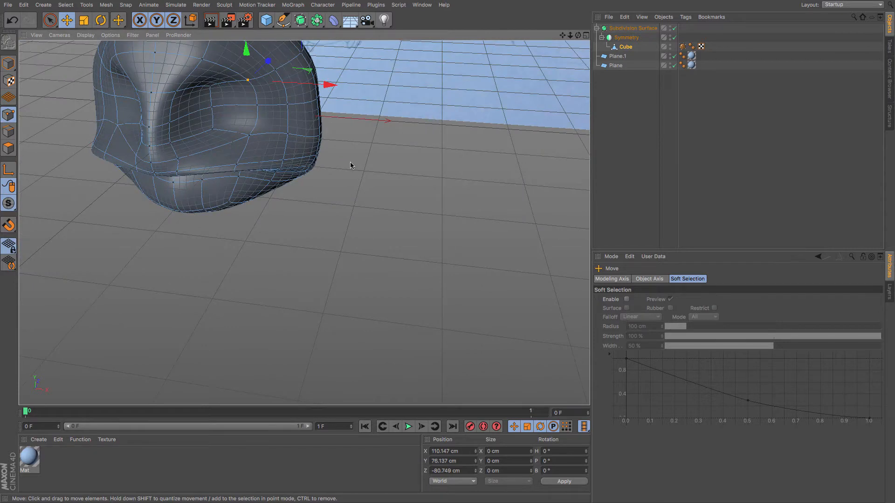
left_click_drag(563, 36, 295, 65)
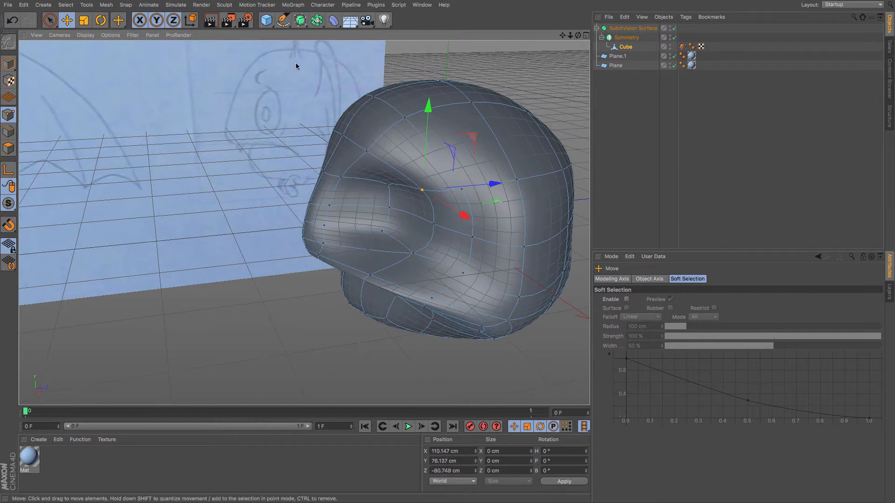
left_click_drag(570, 36, 513, 43)
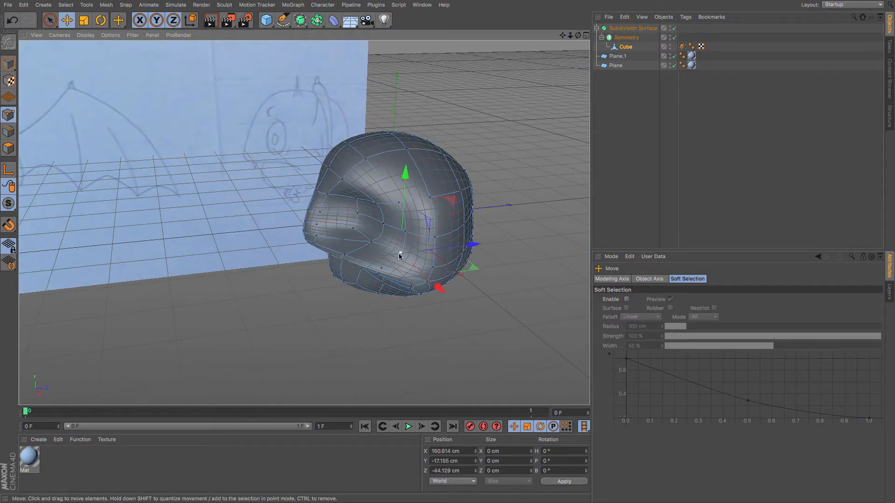
left_click_drag(464, 247, 384, 217)
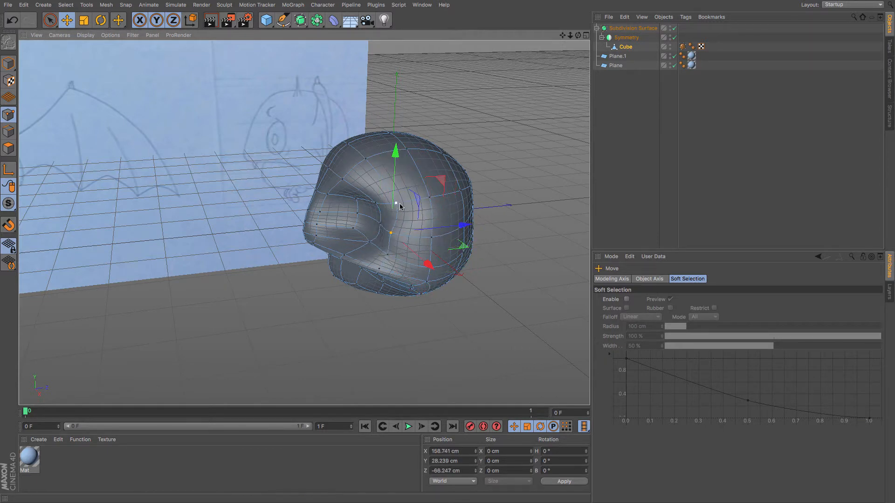
left_click(398, 204)
left_click_drag(446, 203, 428, 203)
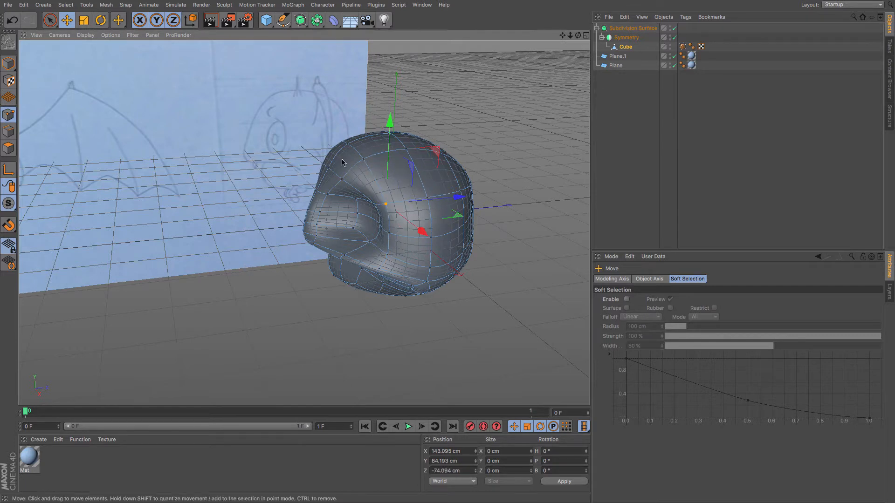
Switch to front and side views and enable X-Ray on the Cube to compare against the reference.
key("F4")
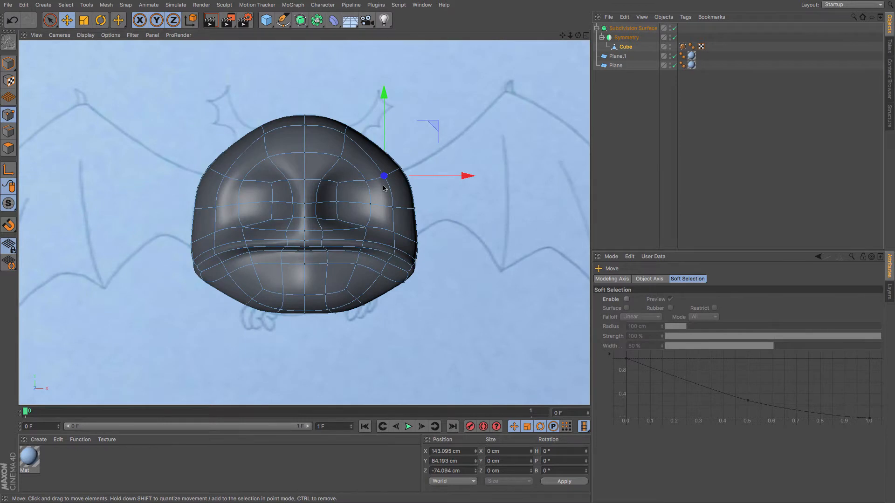
key("F3")
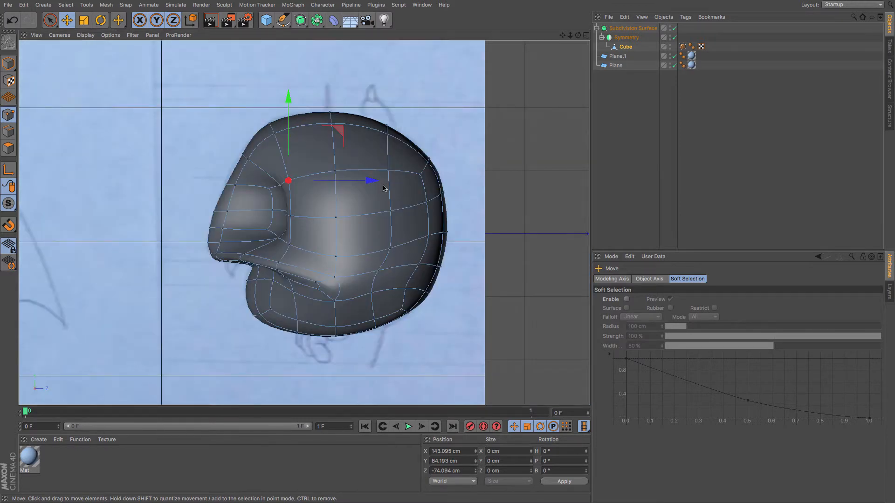
left_click(633, 29)
left_click(653, 363)
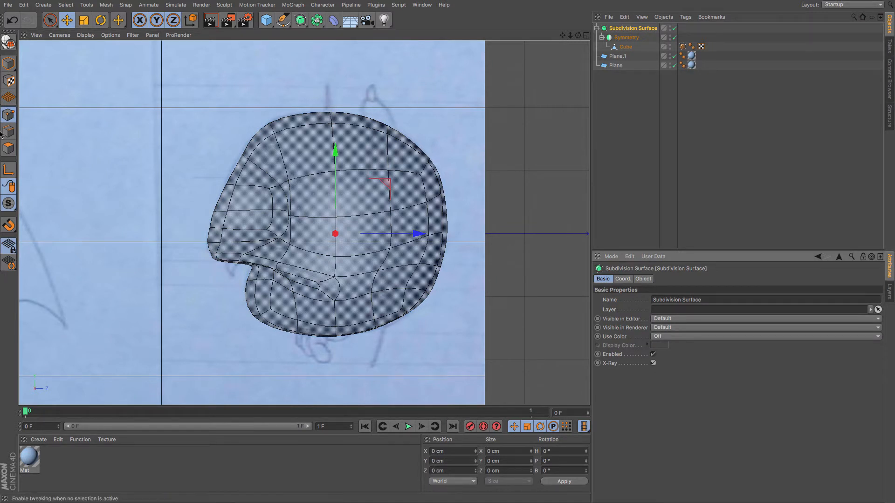
Move the points around the eye socket in the side view to refine its outline against the reference.
left_click(265, 230)
mouse_move(267, 192)
left_mouse_down()
mouse_move(268, 206)
mouse_move(280, 192)
mouse_move(273, 199)
left_mouse_up()
left_click(277, 240)
left_click(267, 238)
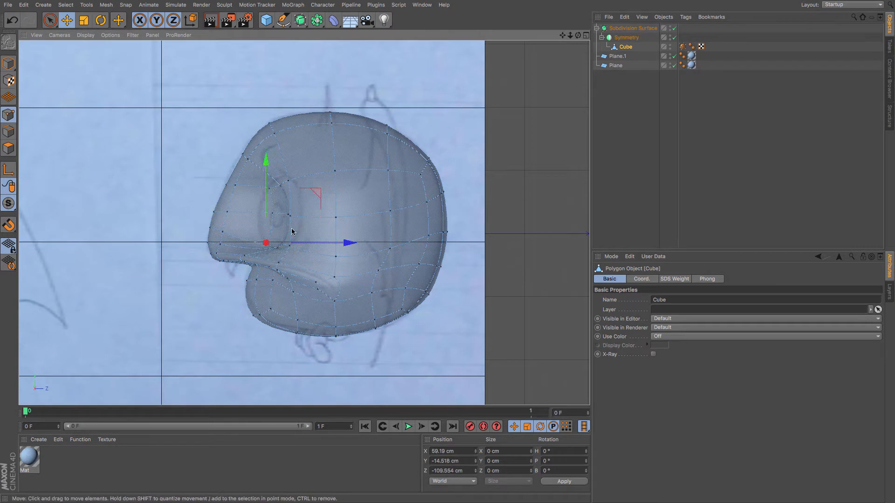
left_click(289, 216)
left_click(277, 247)
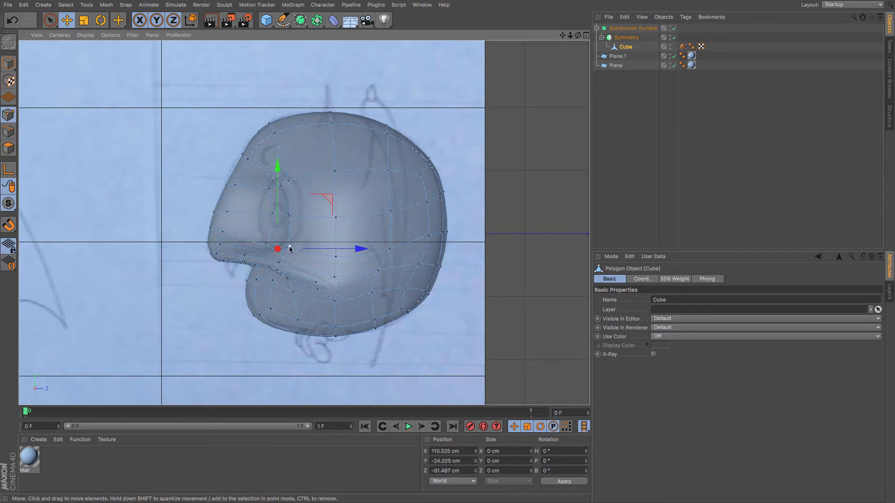
left_click(289, 248)
left_click_drag(291, 215, 333, 216)
left_click(290, 216)
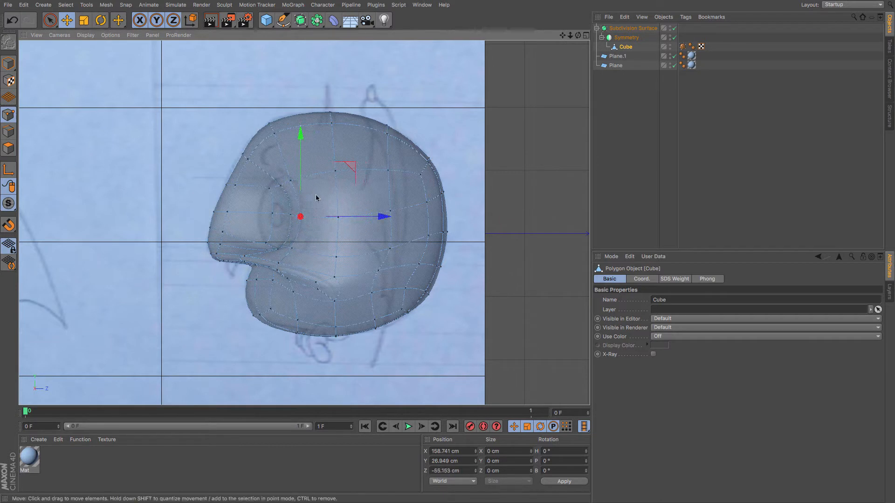
Adjust the points above and behind the eye socket to smooth the brow area.
left_click(290, 180)
left_click_drag(331, 182, 335, 182)
left_click_drag(280, 186, 279, 205)
left_click(270, 187)
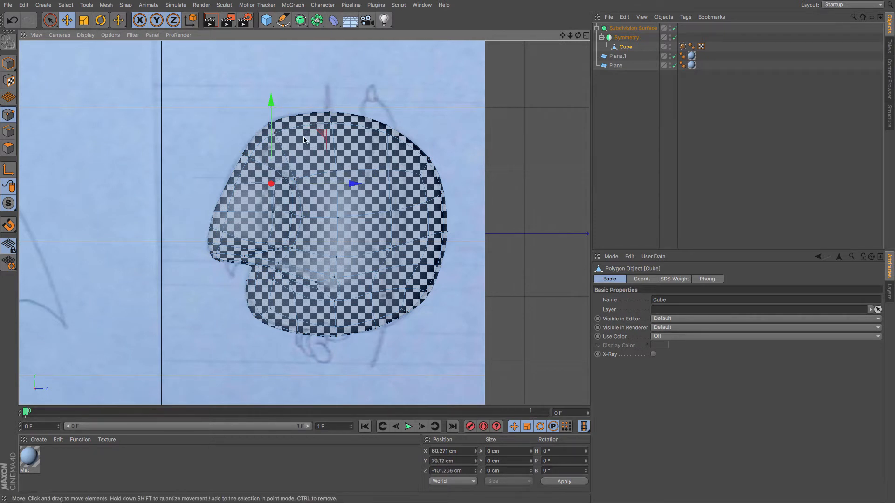
Try dragging the top-front point of the head downward.
left_click(275, 134)
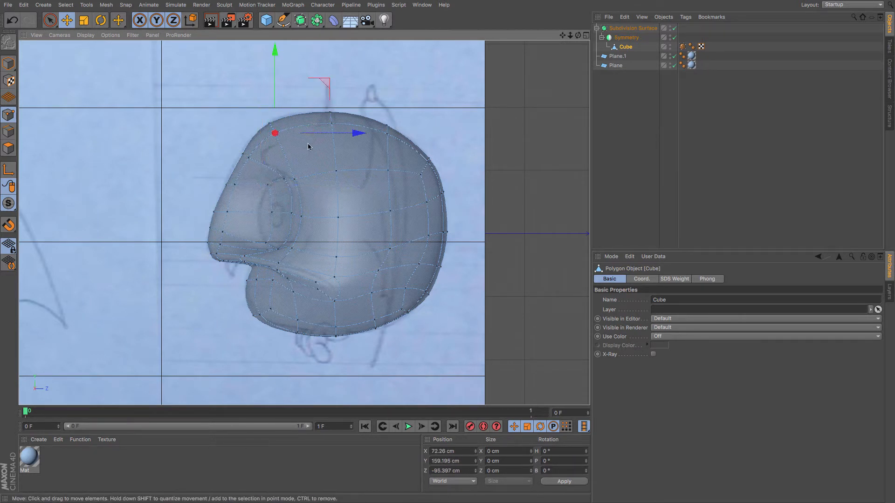
left_click_drag(308, 147, 282, 173)
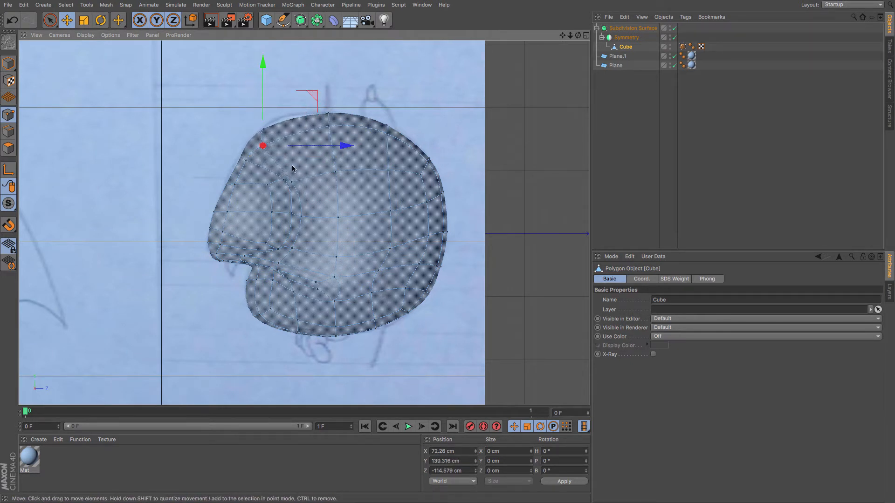
key("ctrl+z")
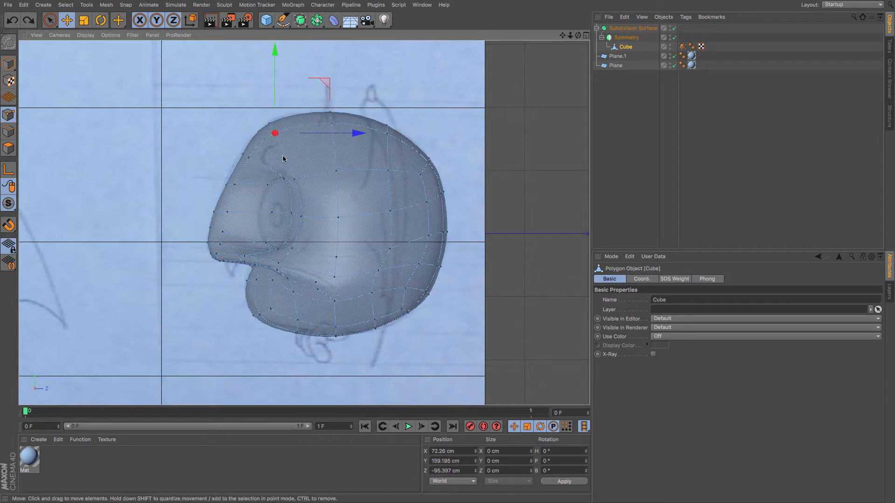
Disable X-Ray on the Subdivision Surface and orbit around the head to inspect its smoothed shape.
key("F1")
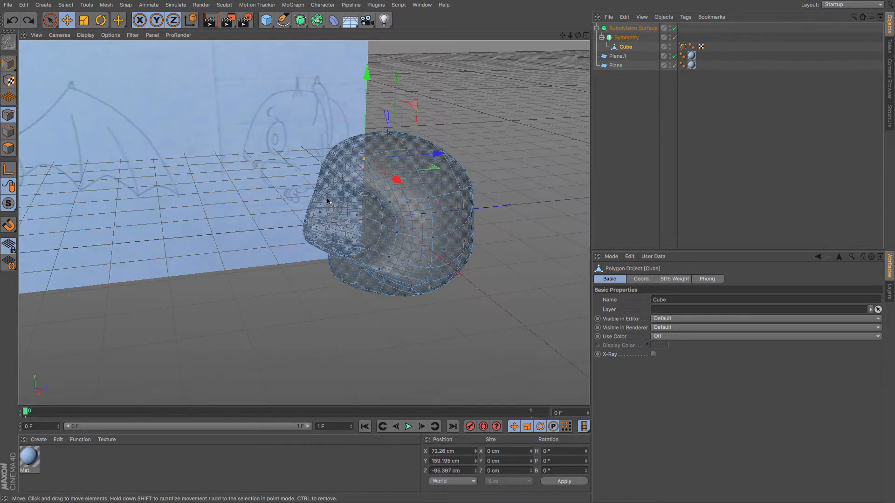
left_click(633, 28)
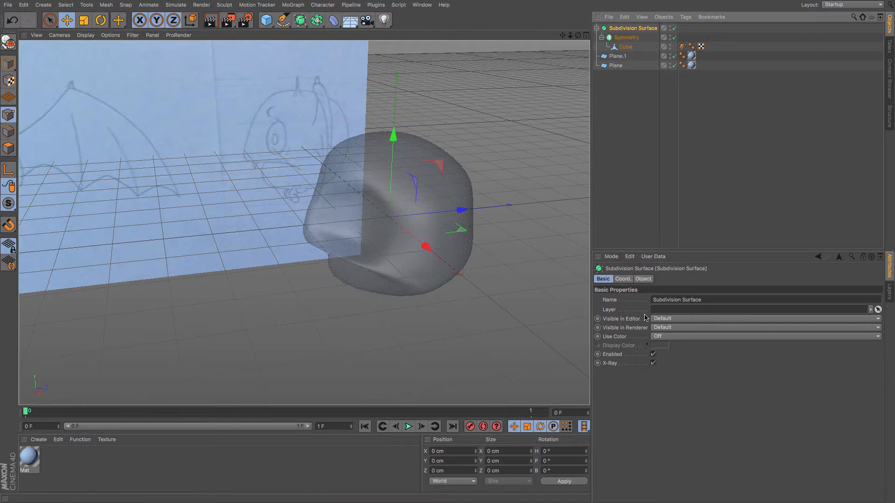
left_click(653, 363)
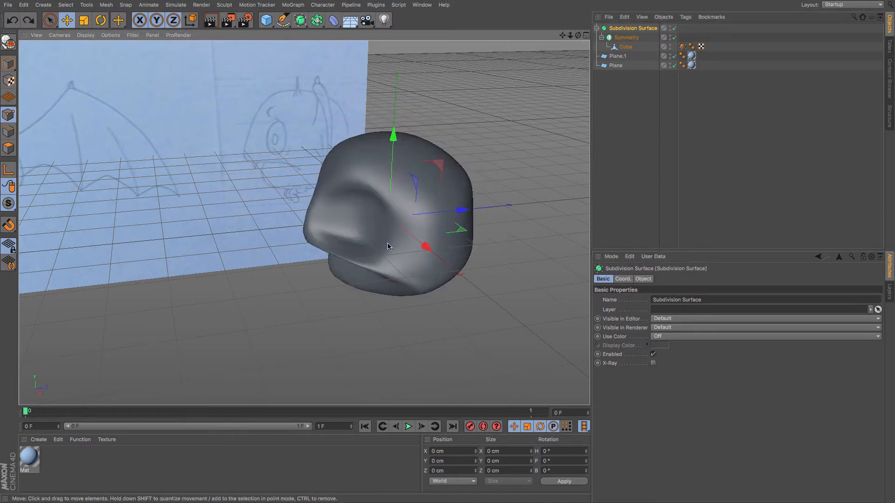
mouse_move(388, 247)
left_mouse_down("alt")
mouse_move(356, 226)
mouse_move(444, 190)
mouse_move(485, 205)
mouse_move(481, 226)
mouse_move(470, 220)
mouse_move(310, 243)
mouse_move(315, 219)
mouse_move(470, 239)
mouse_move(461, 202)
mouse_move(397, 222)
mouse_move(424, 202)
mouse_move(399, 227)
mouse_move(352, 237)
left_mouse_up("alt")
left_click_drag(563, 36, 417, 15)
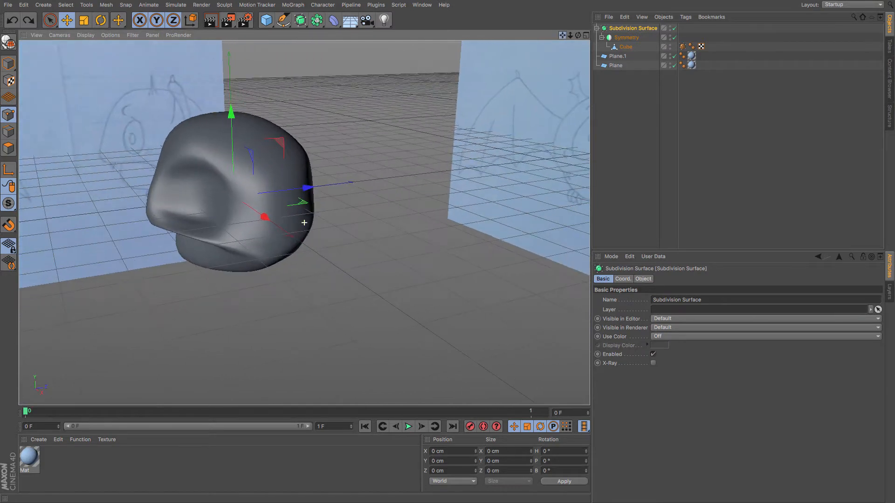
left_click_drag(570, 36, 513, 38)
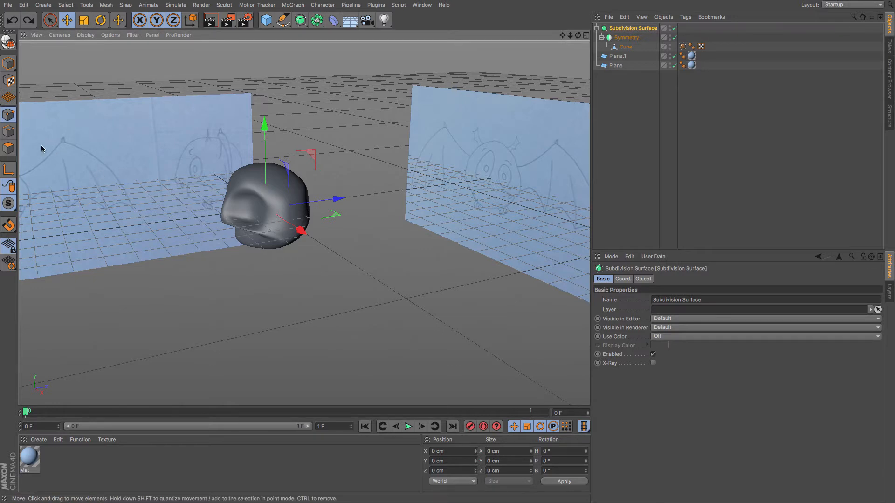
Switch to polygon mode in the side view and re-enable X-Ray on the Subdivision Surface.
left_click(8, 148)
key("F4")
key("F3")
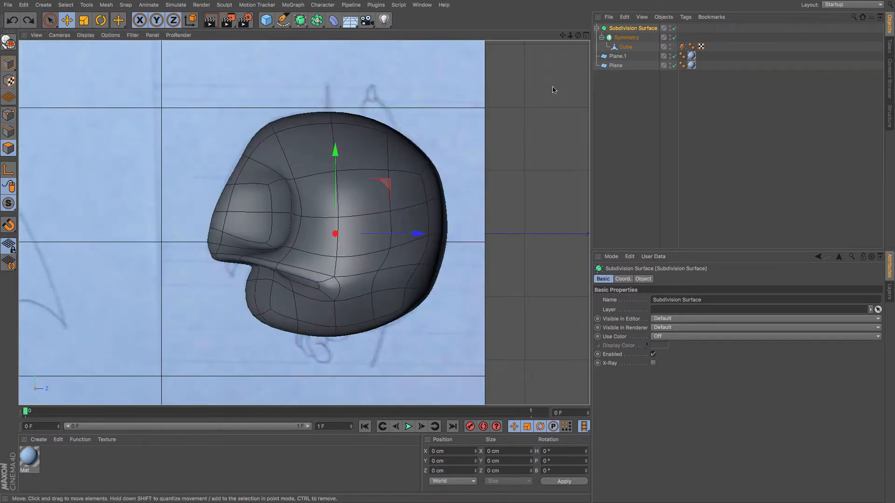
left_click(654, 363)
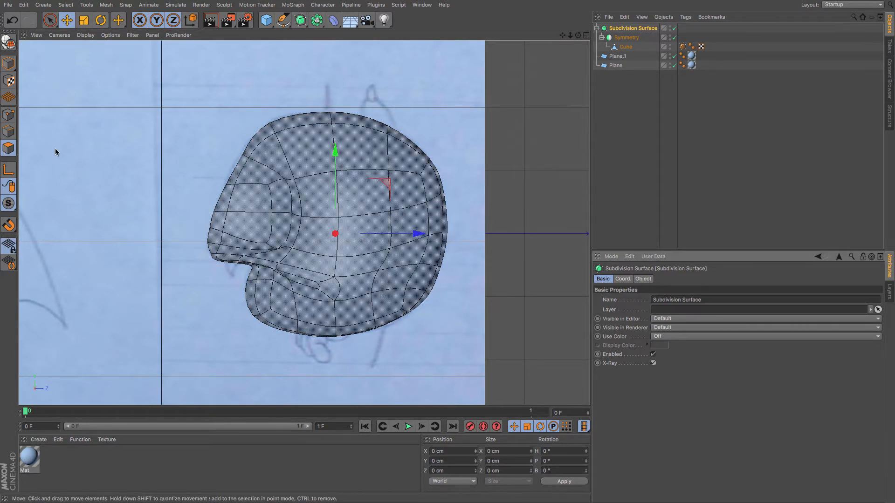
Select the polygons on the upper side of the head and inset them with Extrude Inner by about 14 cm.
left_click(624, 46)
left_click(369, 195)
left_click(373, 236, "shift")
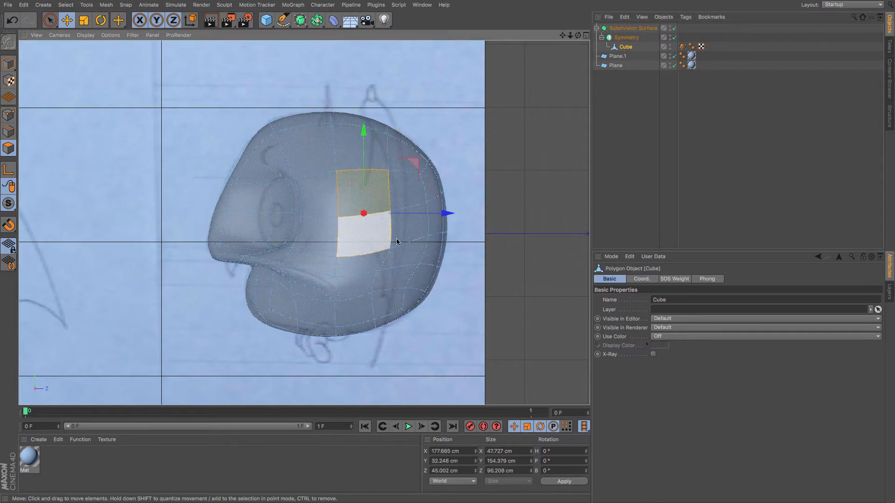
right_click(440, 251)
key("i")
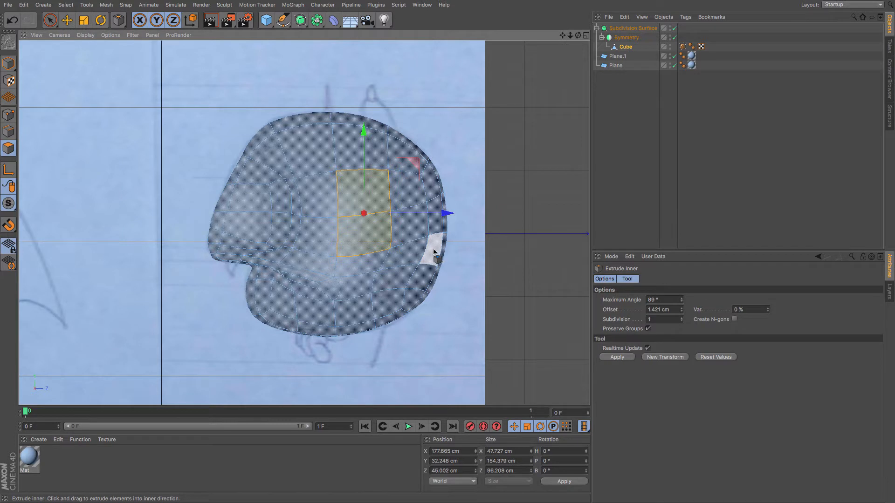
mouse_move(443, 257)
left_mouse_down()
mouse_move(432, 257)
mouse_move(442, 258)
left_mouse_up()
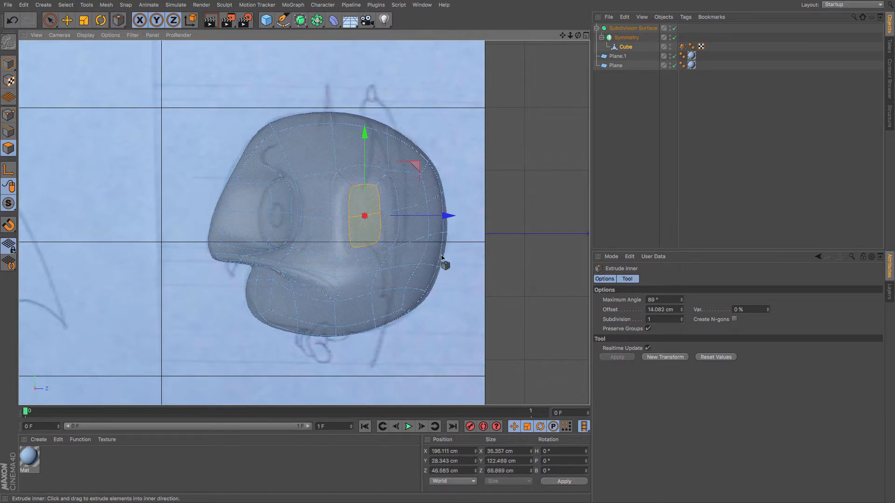
Scale the inset face horizontally to make it a narrow ear base.
left_click(83, 21)
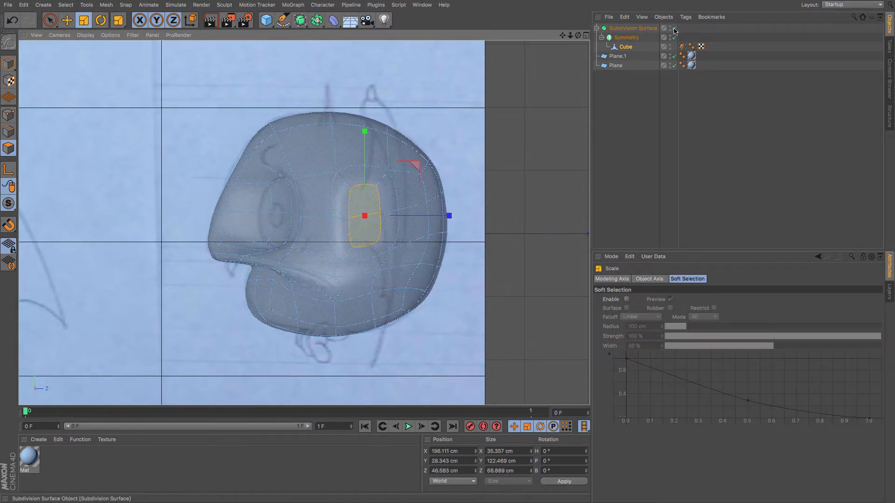
left_click(674, 28)
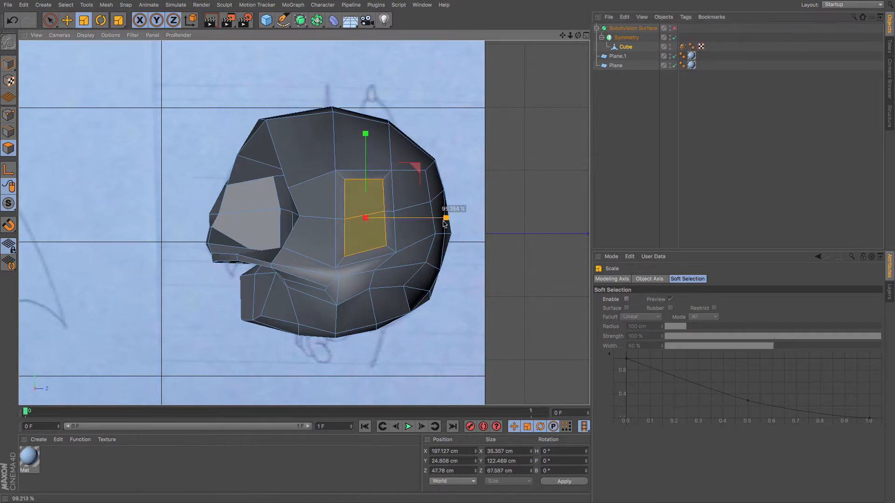
left_click_drag(449, 223, 410, 229)
key("q")
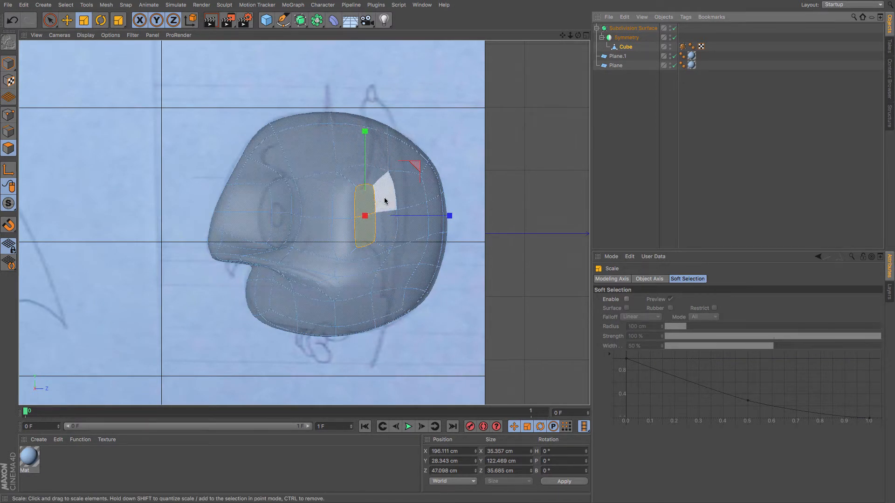
Try rotating the inset face from the front view.
key("F4")
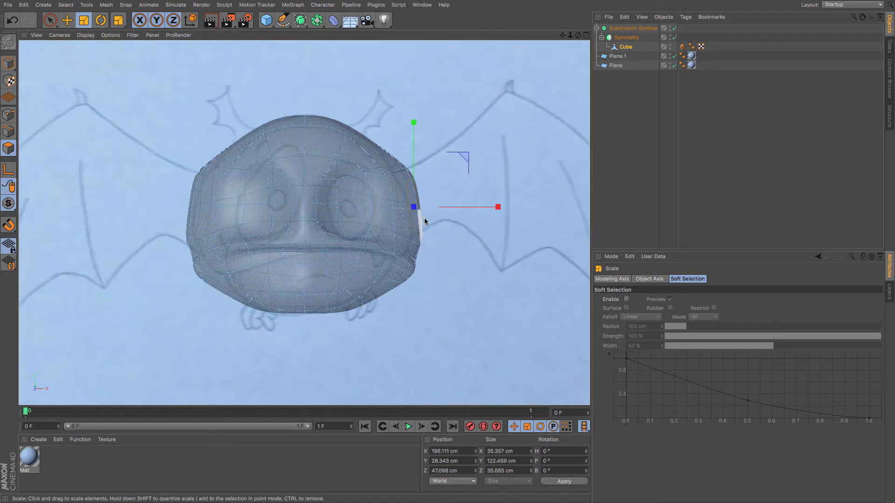
left_click(101, 20)
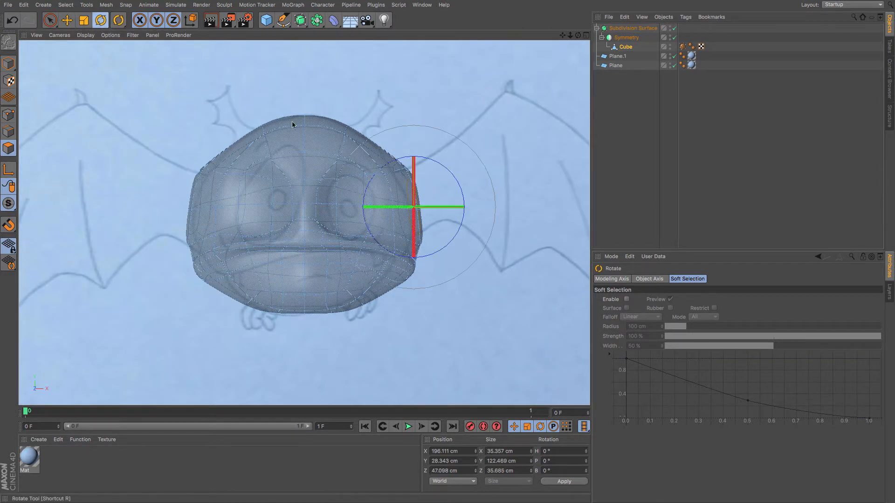
left_click_drag(533, 263, 530, 233)
key("ctrl+z")
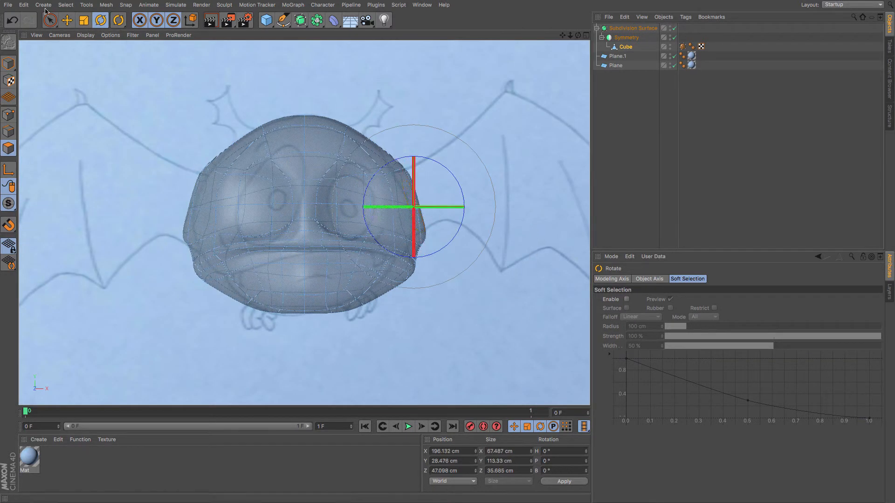
Move the points along the side of the head in the front view to round out the temple and cheek.
left_click(62, 18)
left_click_drag(130, 68, 123, 65)
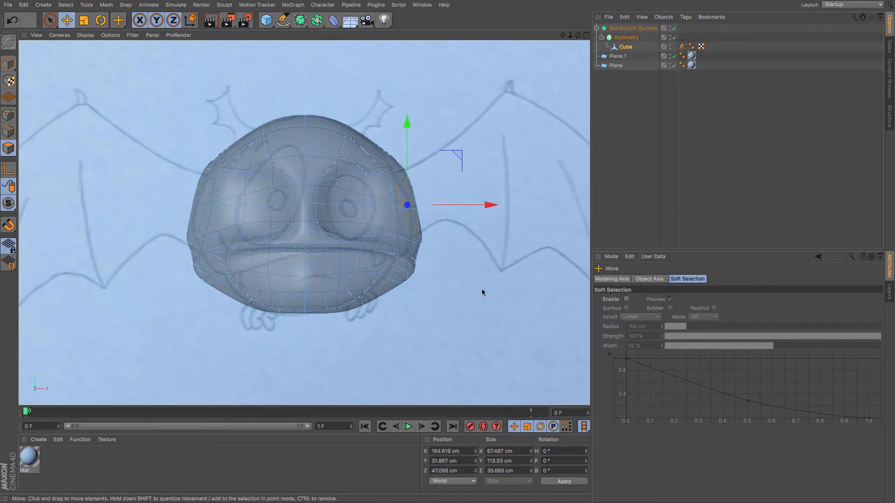
left_click(626, 47)
left_click(9, 115)
key("9")
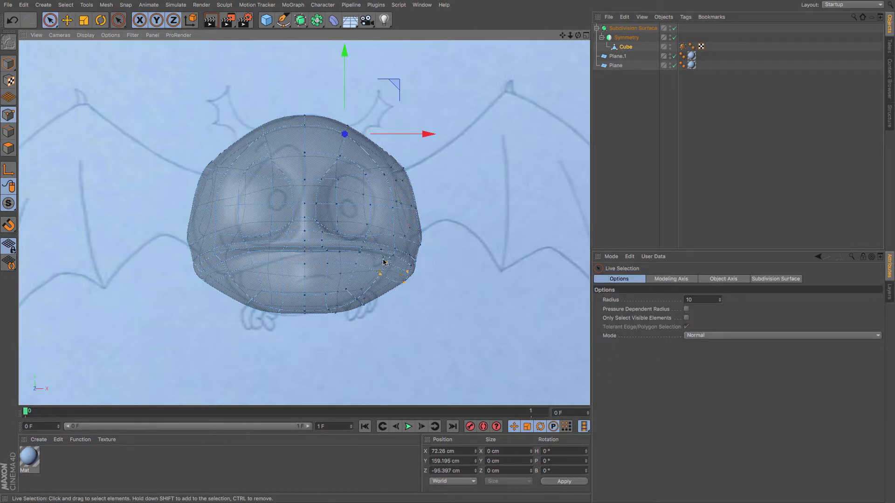
left_click(407, 266)
left_click_drag(480, 273, 445, 269)
left_click(427, 291)
left_click(401, 267)
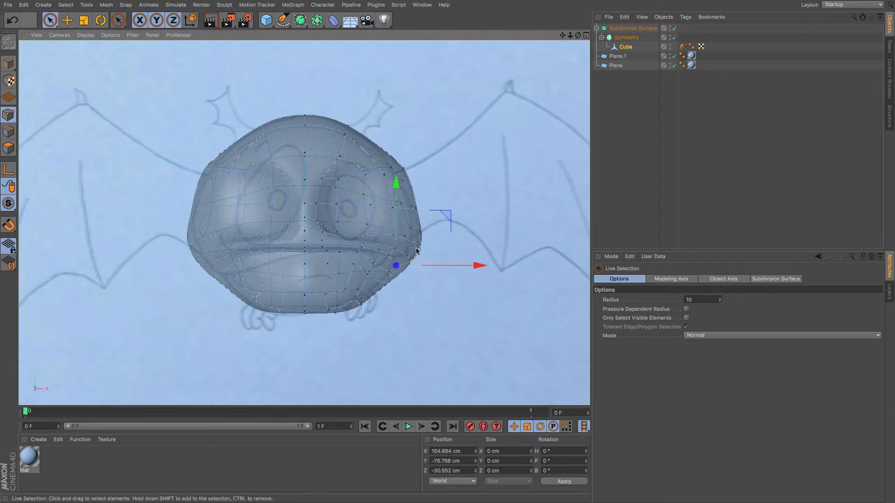
left_click_drag(419, 230, 419, 229)
left_click_drag(466, 247, 457, 245)
left_click(446, 268)
left_click(398, 167)
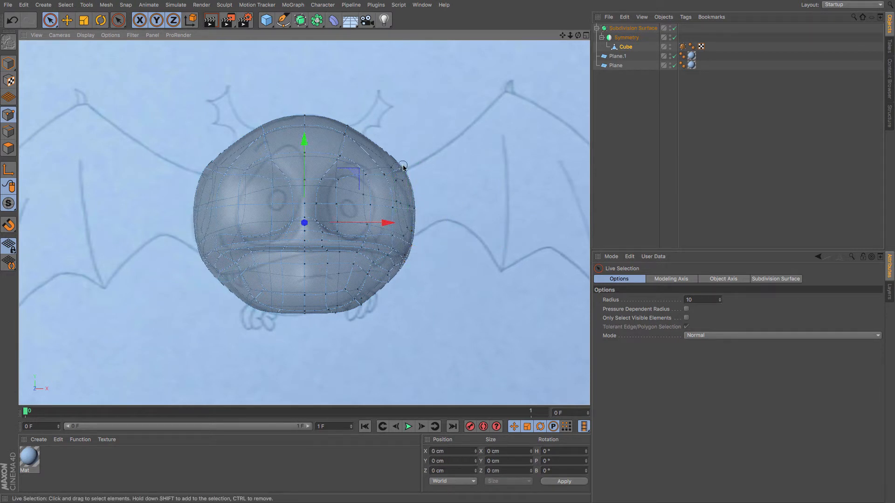
left_click_drag(464, 167, 460, 168)
Pull the bottom chin points to round the underside of the head in the front view.
left_click(428, 202)
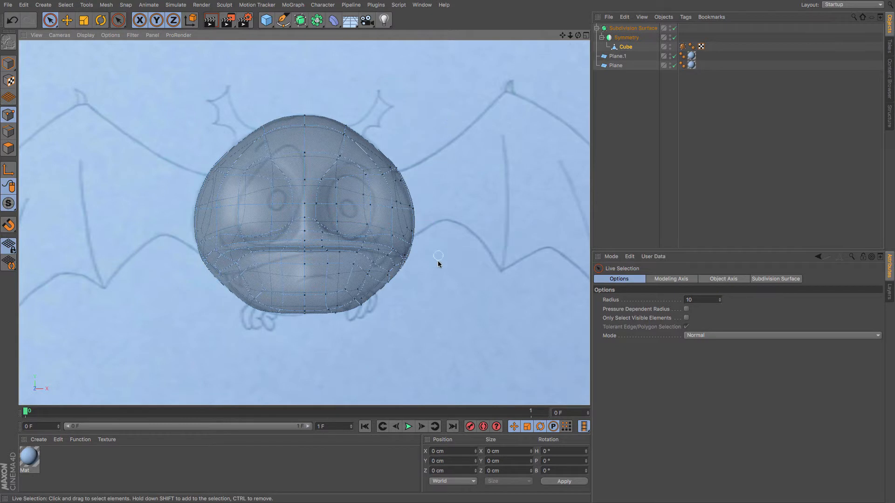
left_click(358, 300)
left_click_drag(358, 291, 358, 288)
left_click_drag(329, 314, 335, 301)
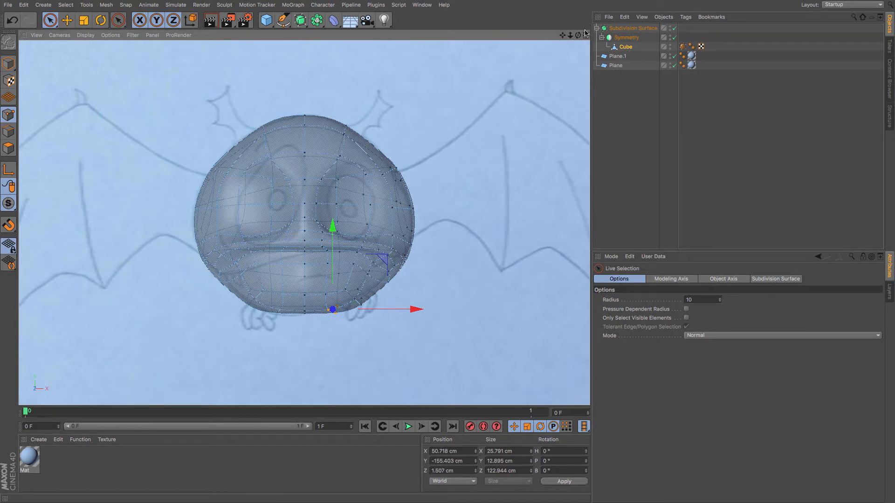
Try extruding the ear-base face outward by 5 cm.
key("F1")
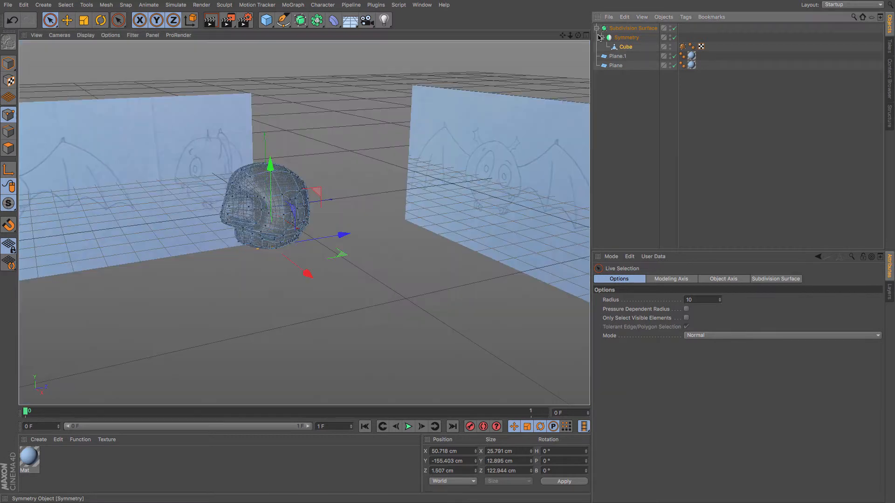
left_click(625, 47)
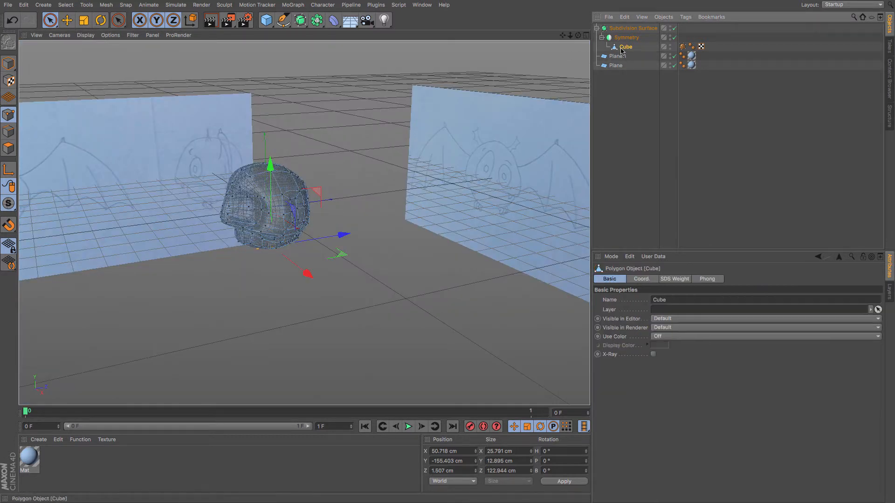
left_click(9, 148)
key("m")
key("t")
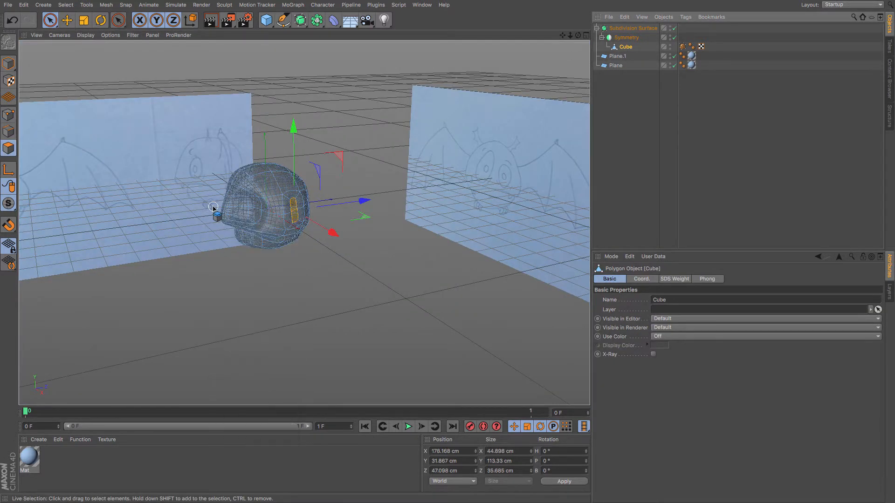
double_click(653, 310)
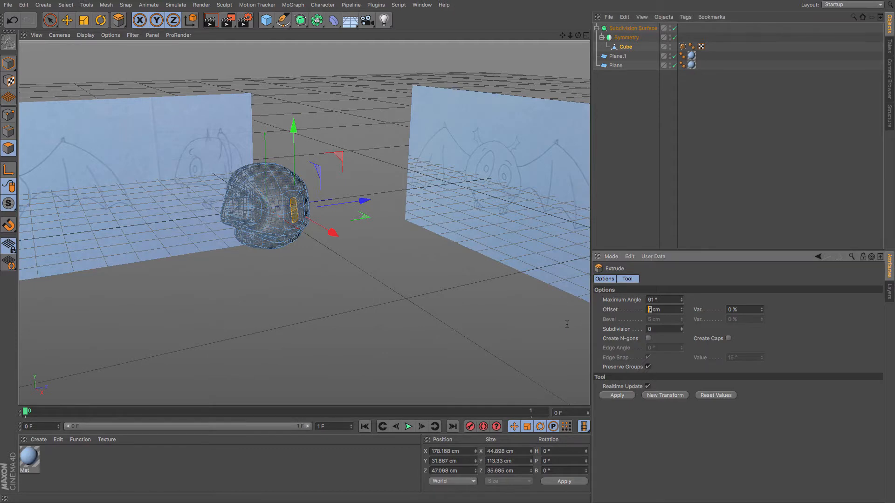
key("Return")
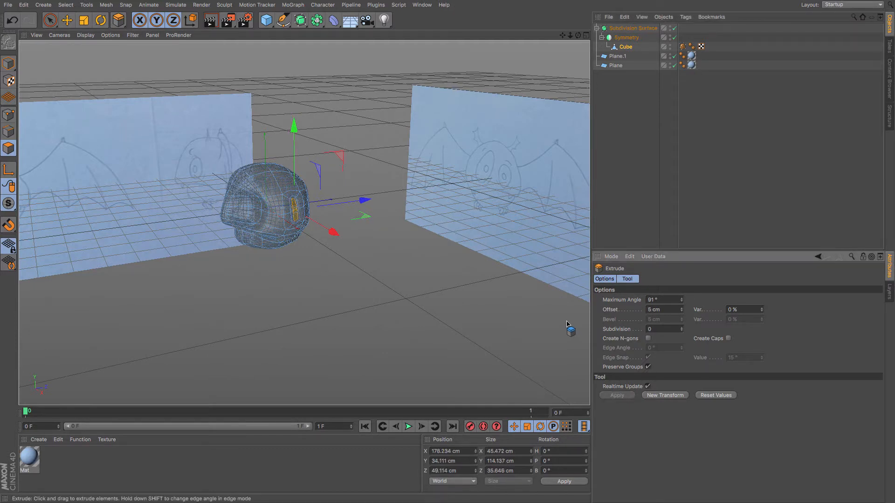
key("ctrl+z")
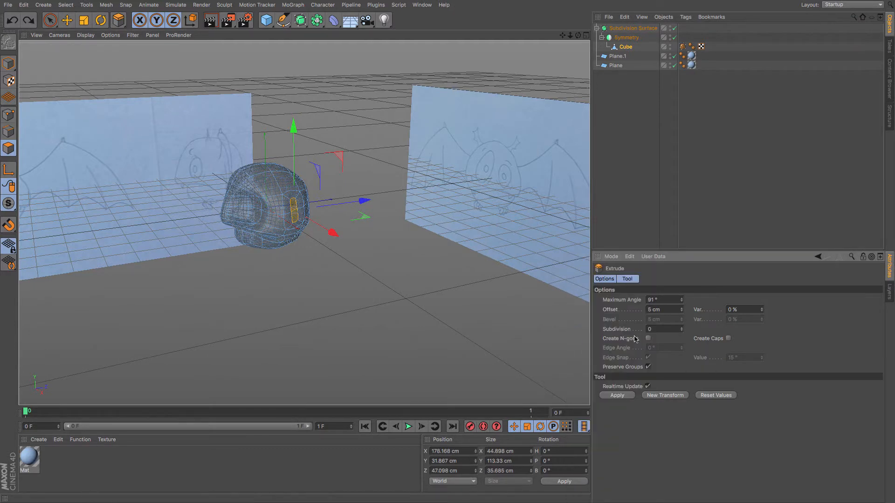
Extrude the ear-base face outward about 84 cm.
left_click_drag(337, 316, 377, 315)
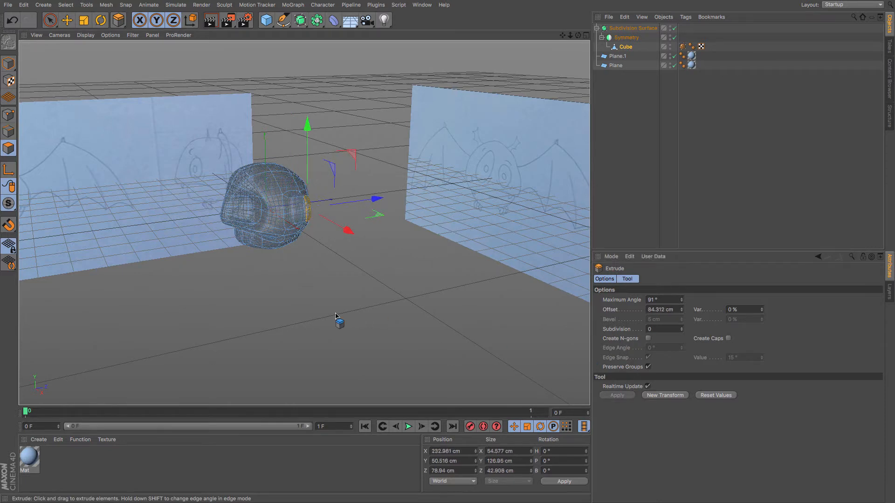
key("F4")
key("e")
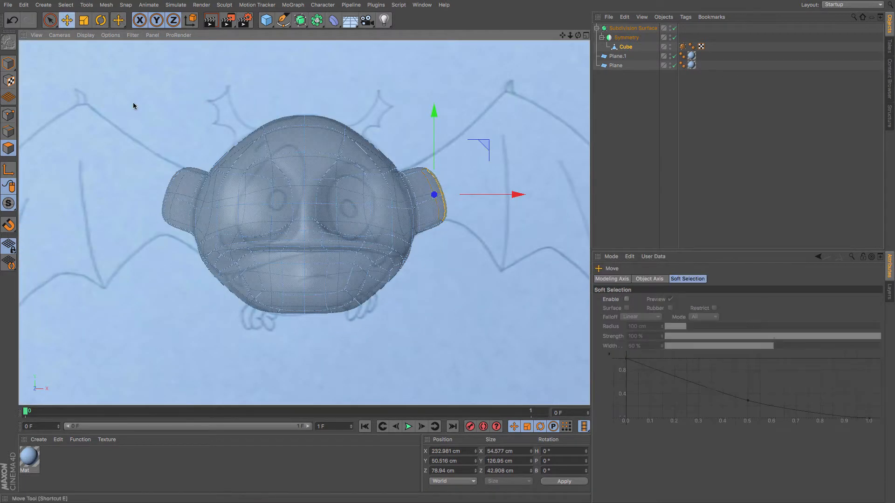
Move the extruded ear face up and outward in the front view.
left_click_drag(154, 118, 155, 120)
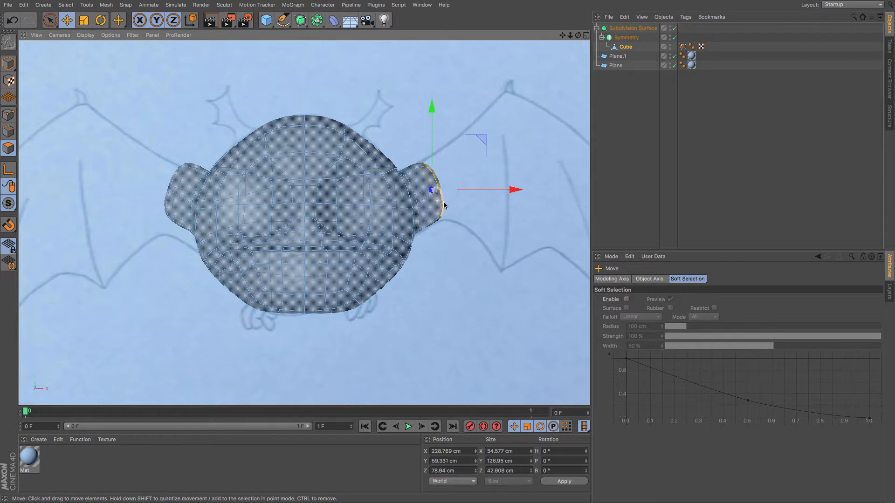
scroll(443, 202, "down", 2)
left_click_drag(562, 35, 484, 44)
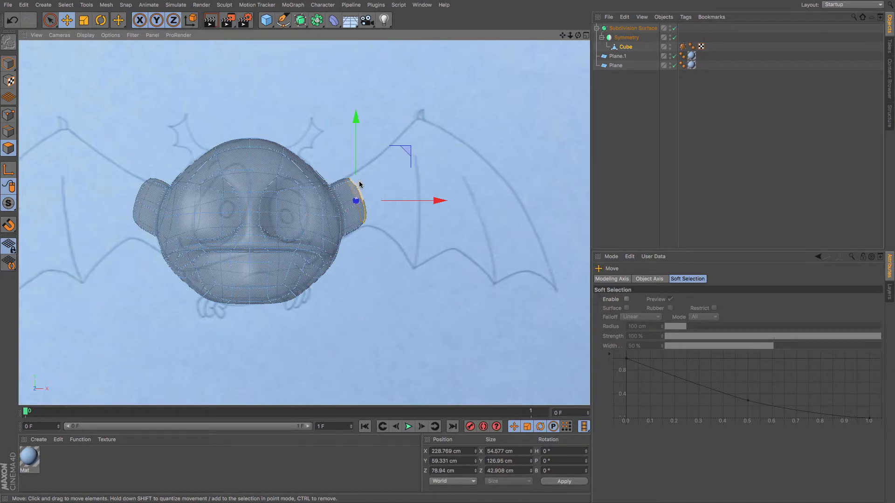
left_click_drag(378, 223, 386, 244)
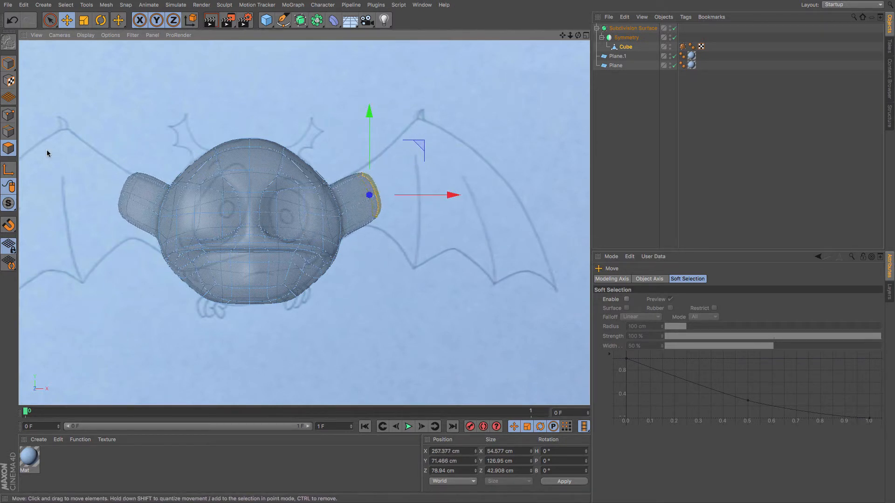
Move the ear's corner points in the front view to raise and enlarge the ear's outer end.
left_click(8, 120)
key("space")
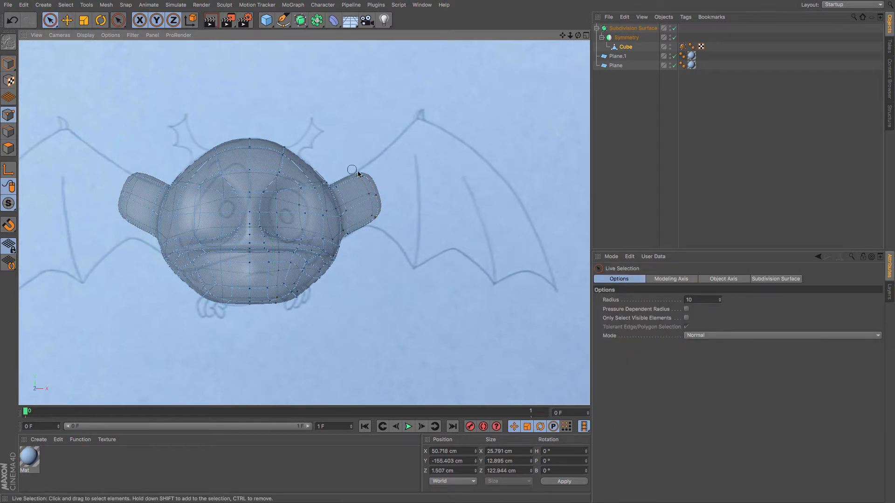
left_click(67, 20)
left_click_drag(107, 102, 109, 97)
left_click_drag(370, 218, 387, 215)
left_click(50, 20)
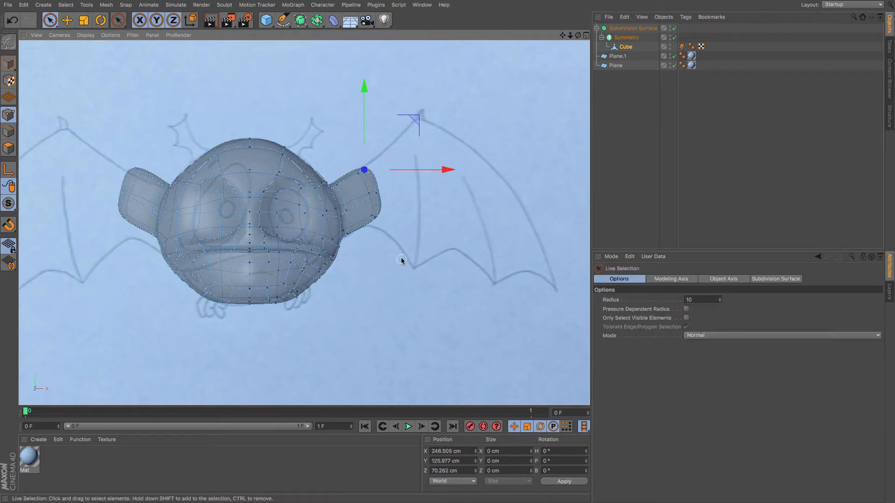
left_click(375, 219)
left_click(68, 20)
left_click_drag(248, 107, 245, 113)
left_click(7, 150)
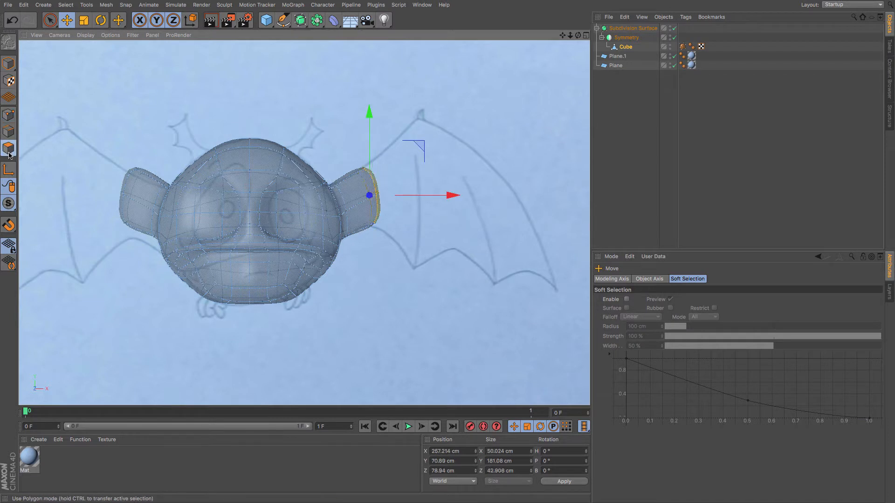
Extrude the ear's end face again with a 0 cm offset and move it outward.
key("m")
key("t")
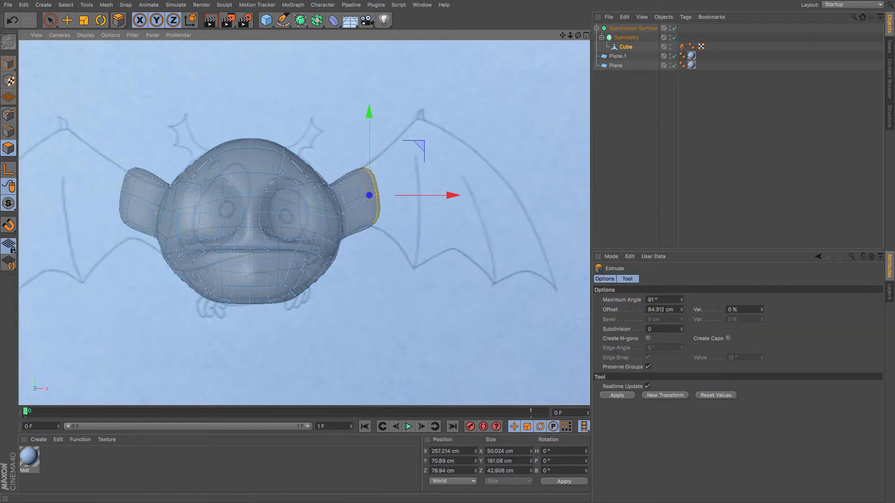
left_click_drag(665, 310, 562, 322)
type("0")
key("Return")
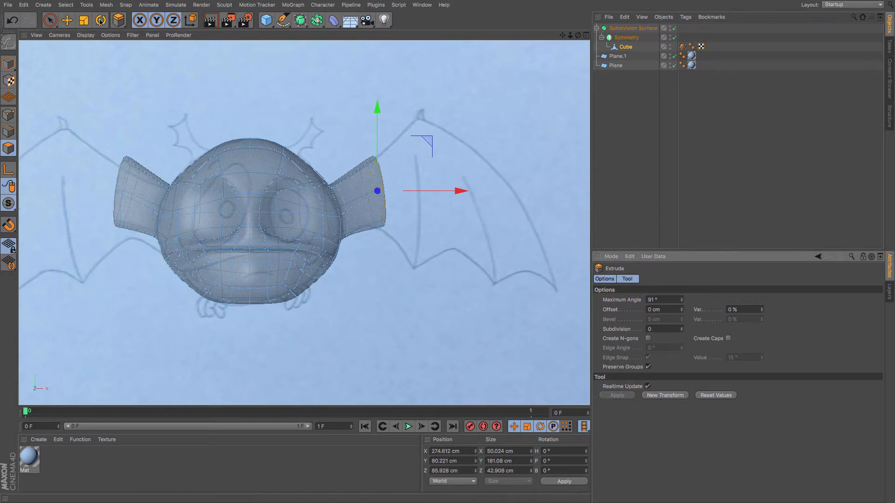
left_click(67, 20)
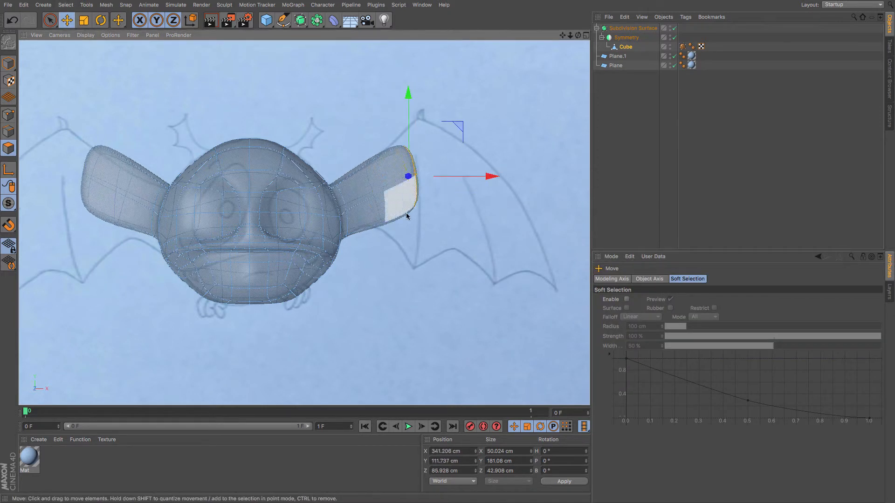
Rotate the ear's end face in the side view.
key("F4")
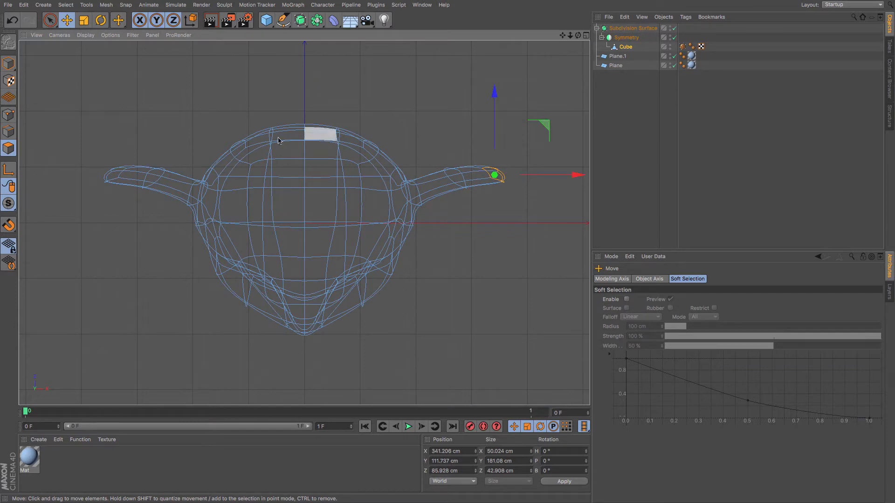
key("F4")
key("F3")
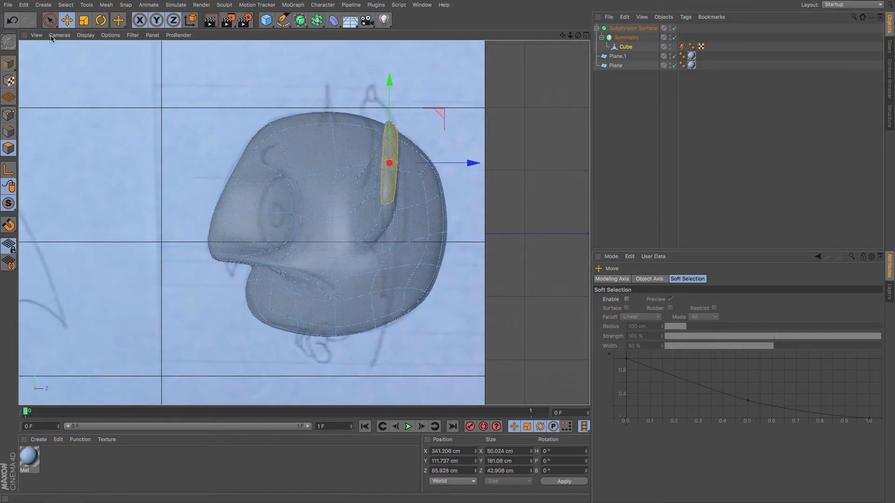
left_click(102, 20)
left_click_drag(533, 110, 518, 90)
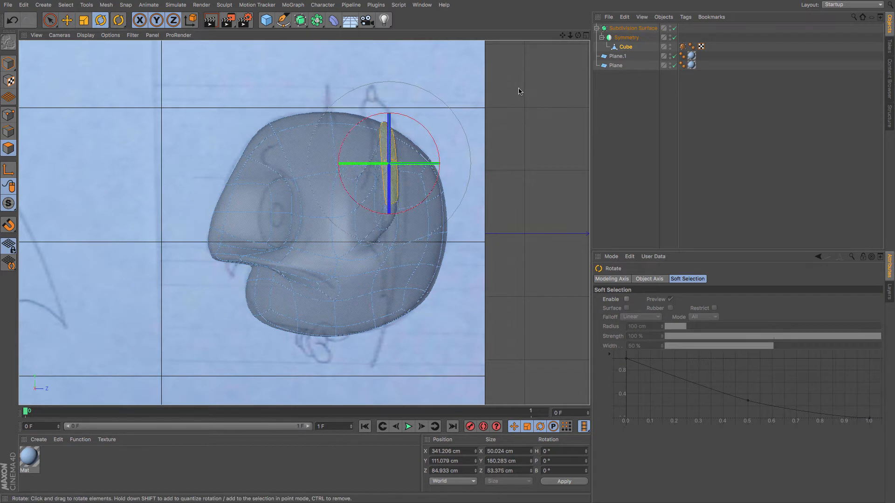
Pull the ear's top corner point up and outward in the front view to form a pointed tip.
key("F4")
left_click(8, 116)
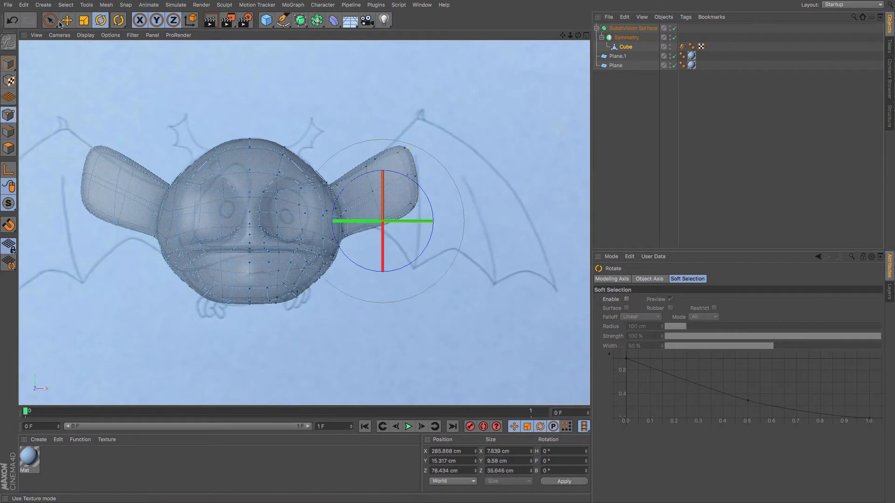
left_click(50, 20)
key("e")
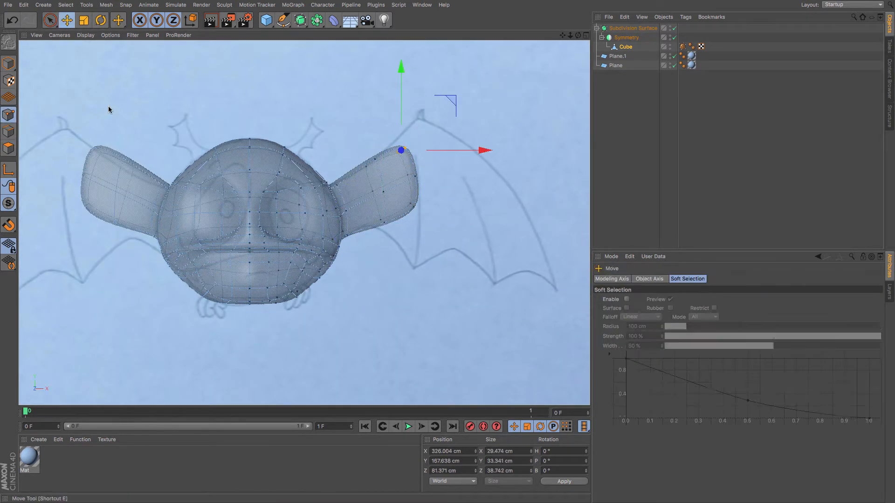
left_click_drag(108, 105, 150, 85)
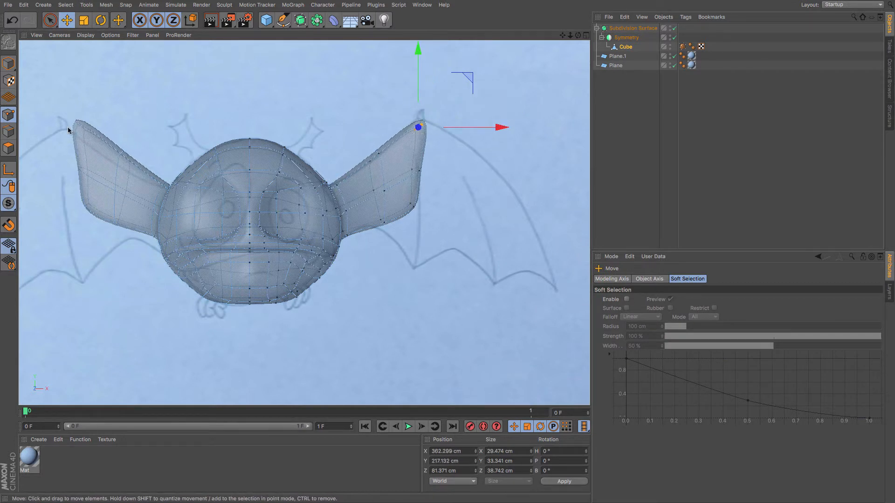
Adjust the ear tip point's depth in the side view so it sits behind the head.
key("F3")
left_click_drag(467, 145, 451, 155)
left_click(408, 119)
left_click(377, 109)
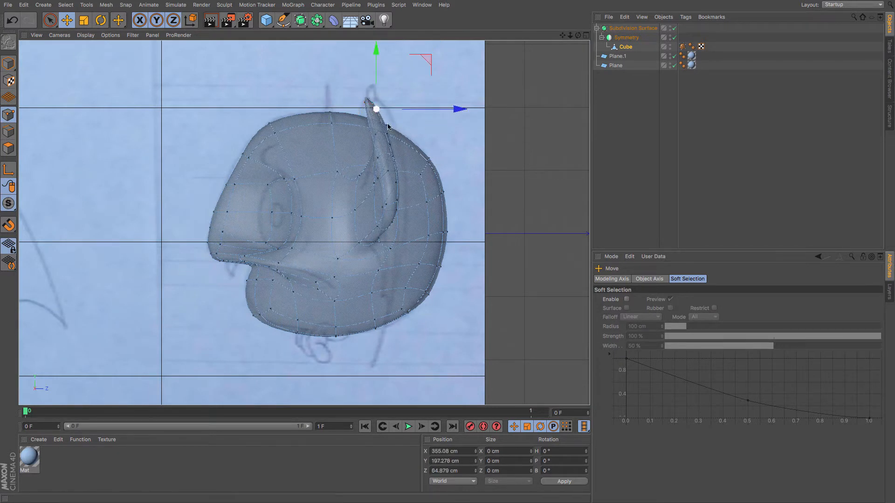
left_click_drag(405, 133, 415, 131)
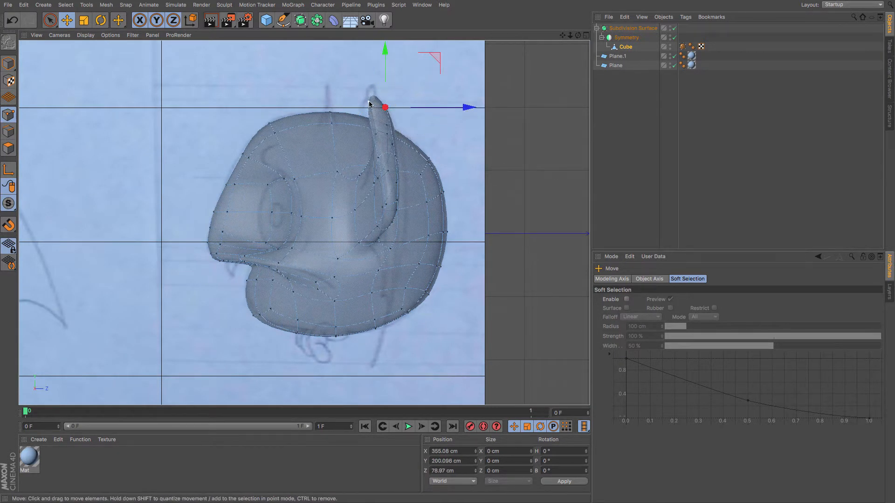
left_click(369, 104)
left_click_drag(369, 104, 368, 105)
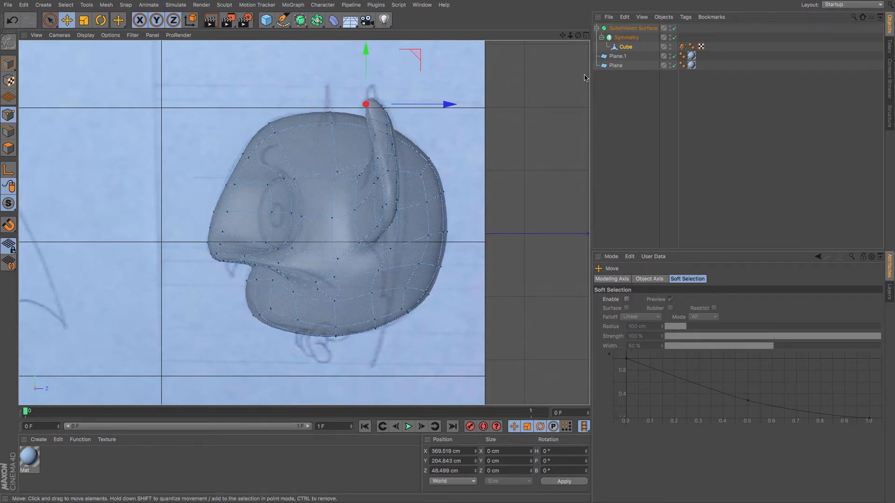
Pull the ear's lower corner point downward, checking front and side views, to form a lower tip.
key("F4")
key("9")
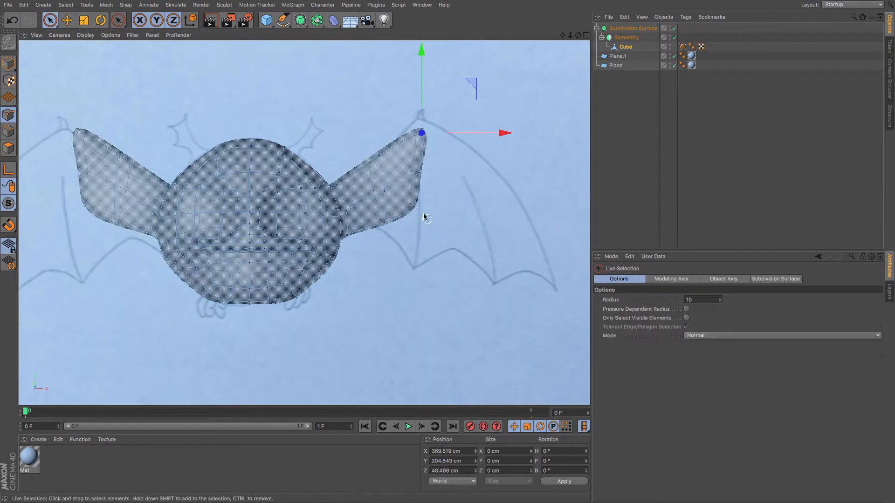
left_click(411, 206)
key("e")
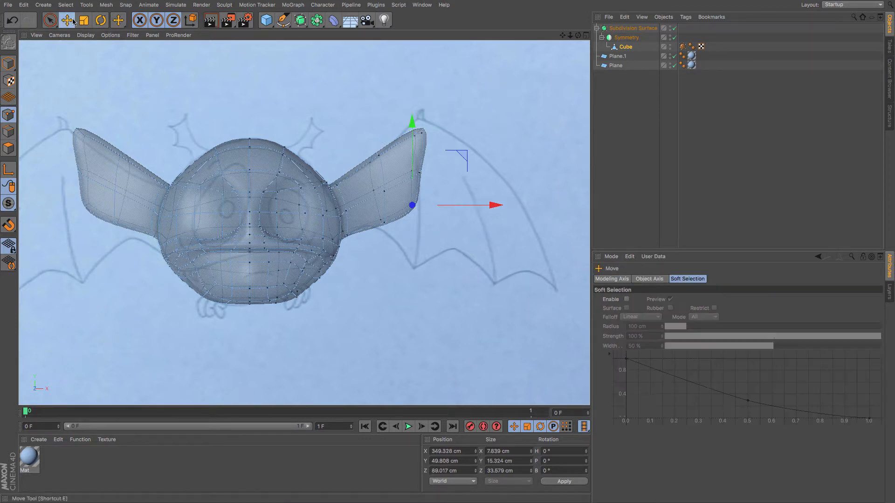
left_click_drag(305, 88, 297, 169)
key("ctrl+z")
key("F3")
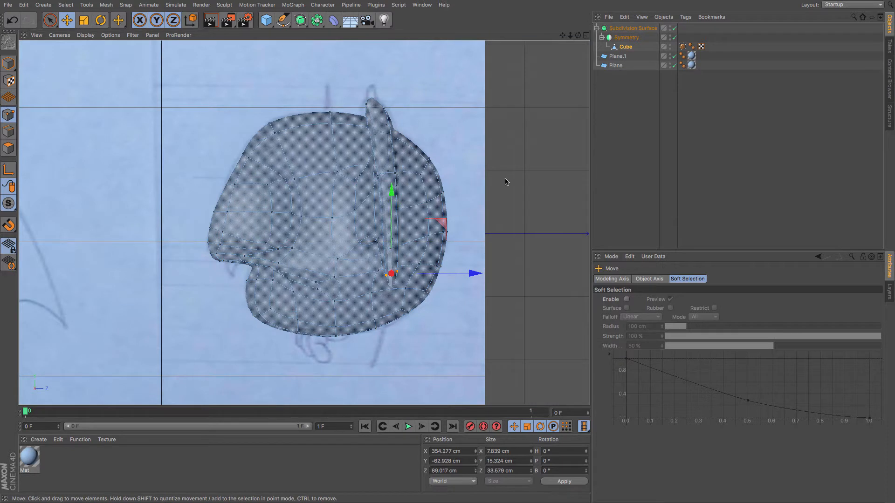
left_click_drag(506, 181, 500, 232)
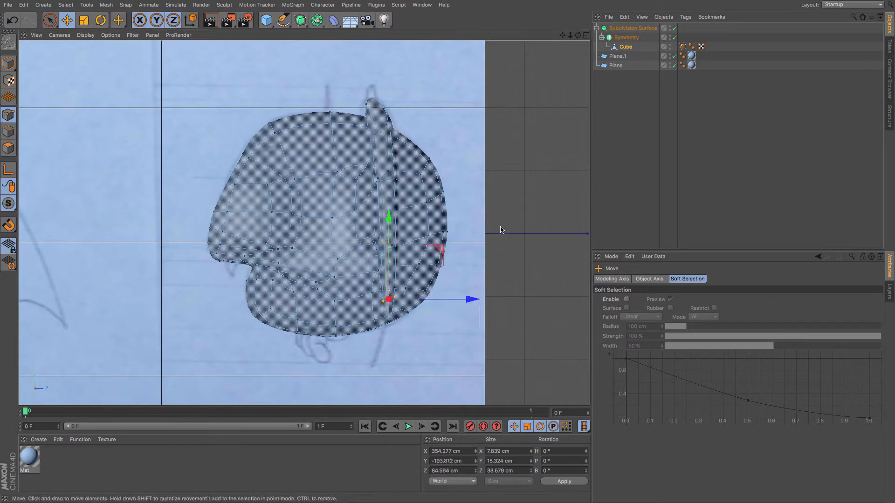
key("F4")
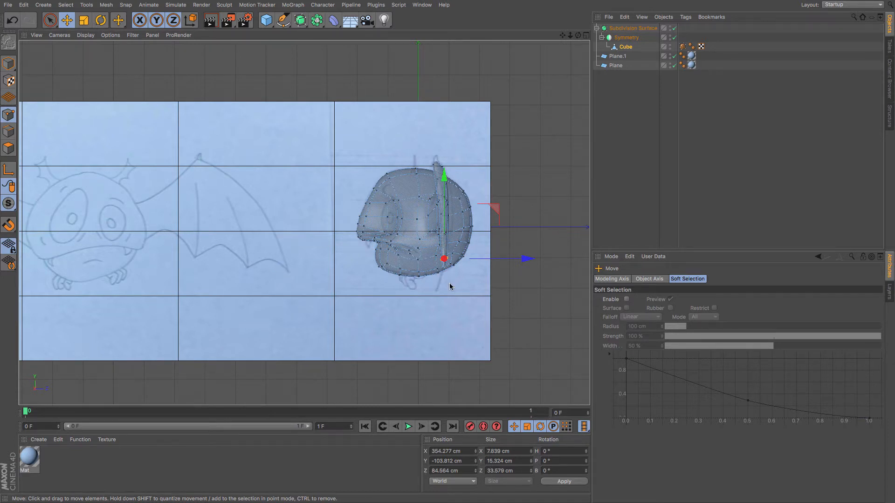
left_click_drag(450, 283, 449, 269)
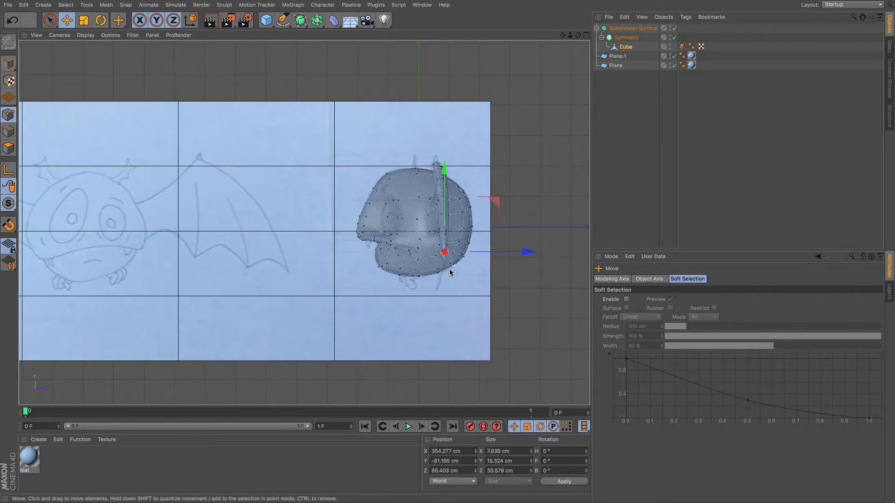
key("F4")
left_click_drag(405, 298, 411, 297)
key("F3")
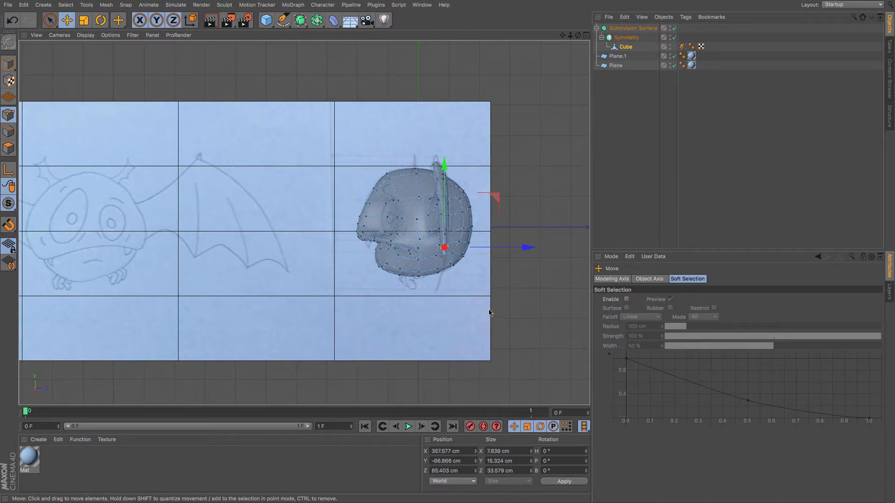
key("F4")
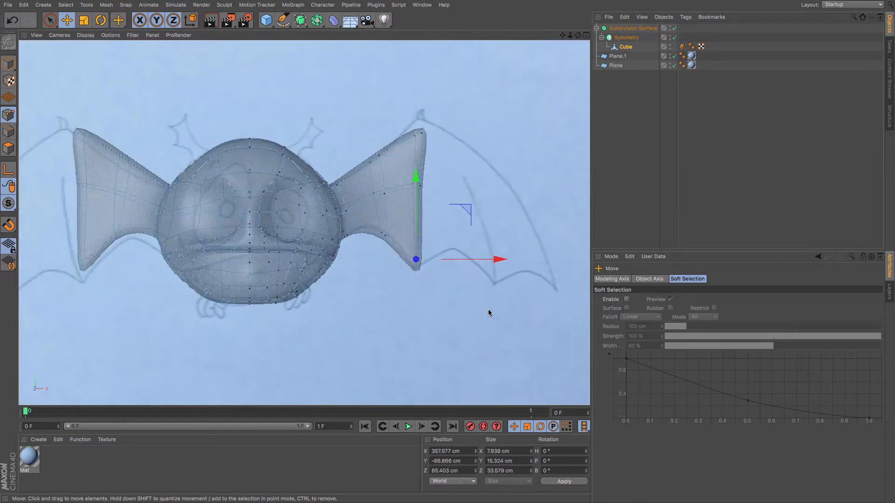
Nudge the ear's top tip and middle edge point to refine the ear outline in the front view.
key("space")
left_click(417, 134)
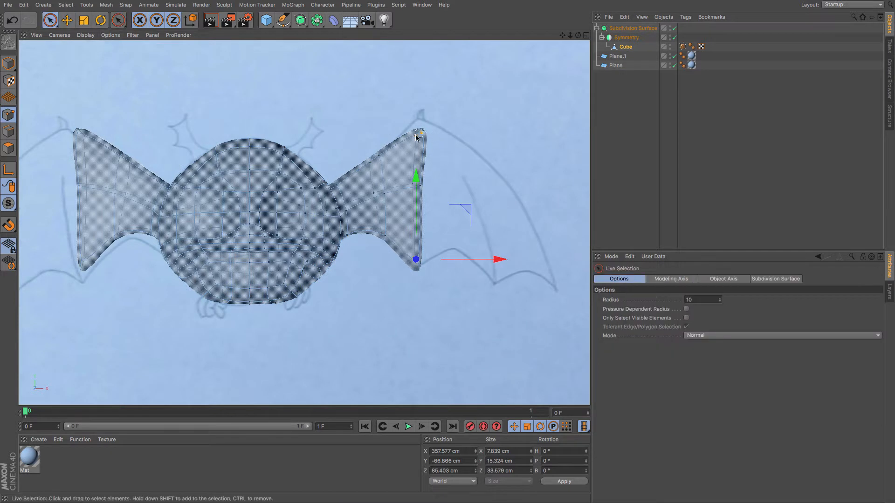
left_click(66, 21)
left_click_drag(205, 97, 203, 91)
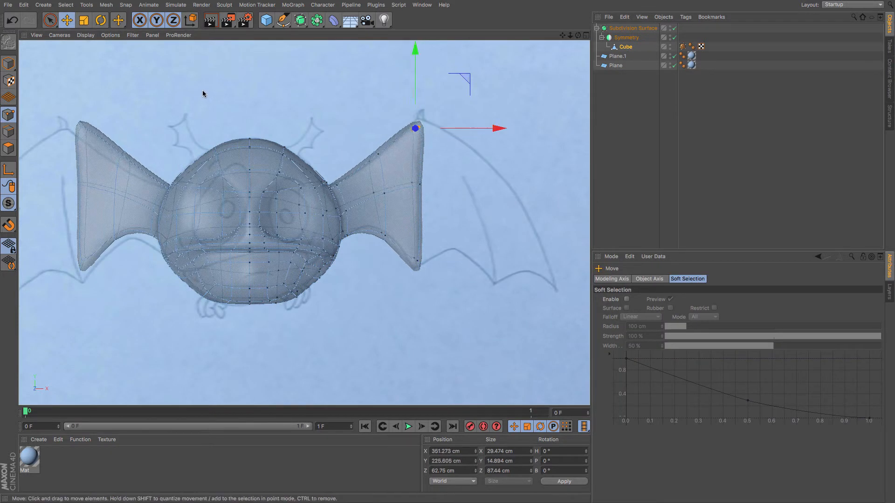
left_click(50, 21)
left_click(398, 183)
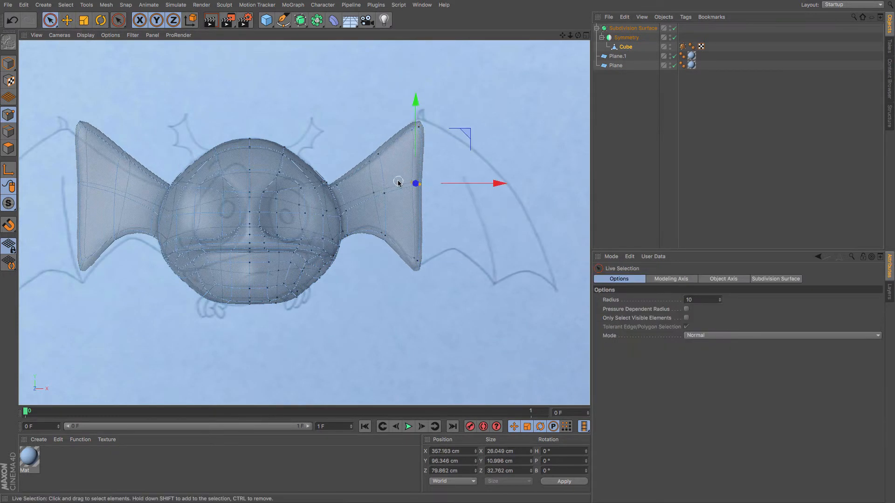
key("e")
left_click_drag(119, 94, 126, 101)
Extrude the ear's end face once more with a 0 cm offset and move it outward to widen the ear.
left_click(9, 149)
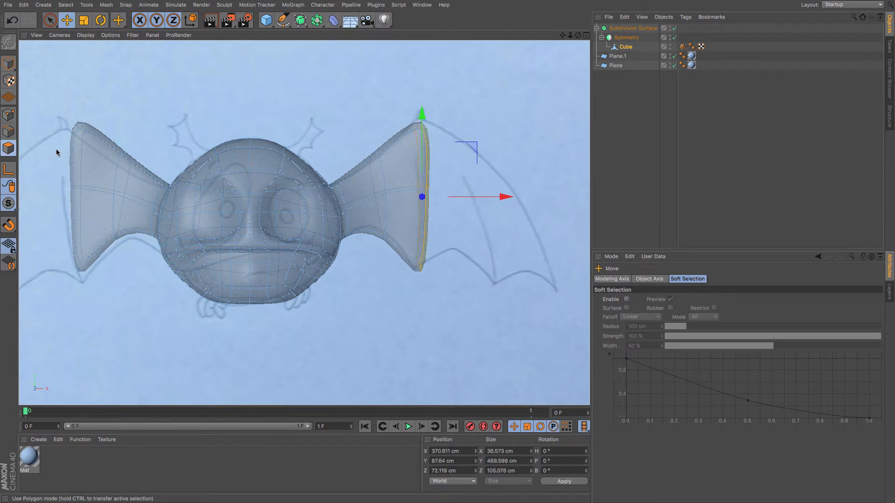
key("m")
key("t")
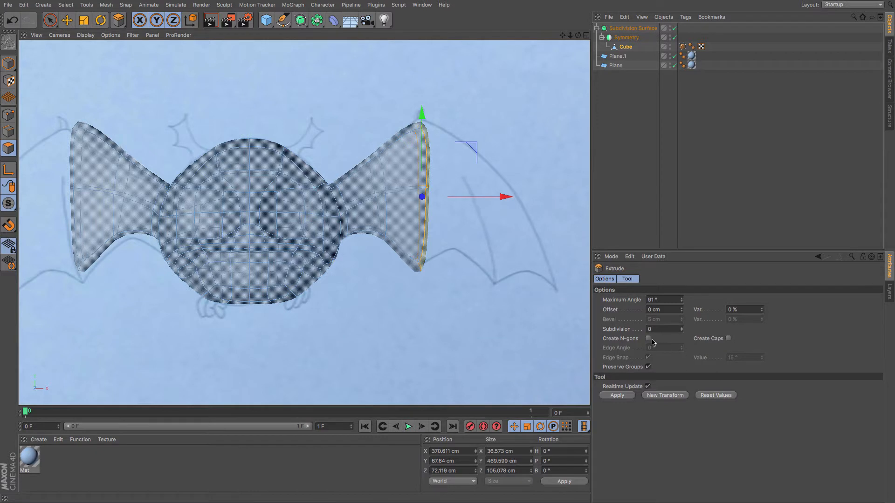
left_click(617, 395)
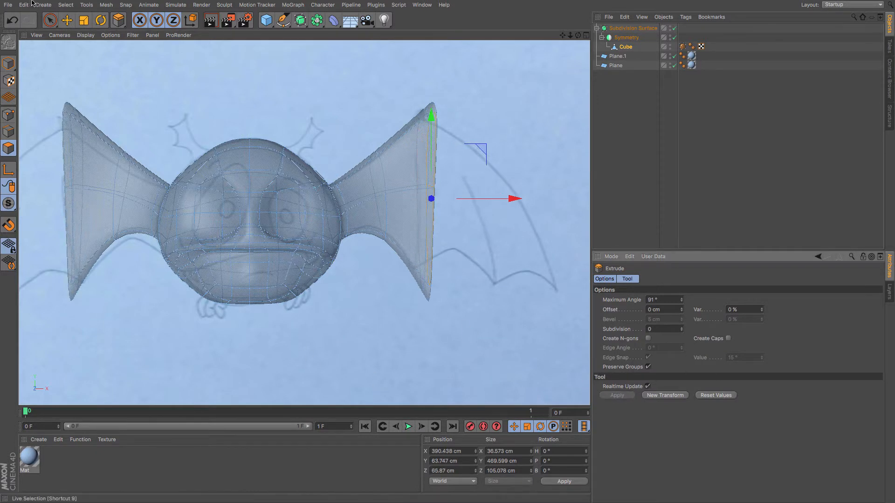
key("e")
left_click_drag(147, 121, 186, 123)
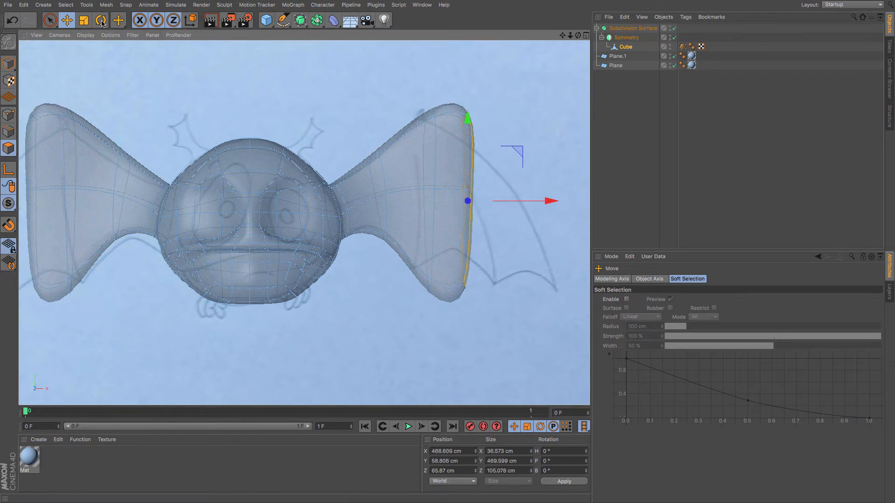
Rotate the ear's end edge to slant it and move it outward.
key("r")
left_click_drag(537, 99, 500, 87)
key("ctrl+z")
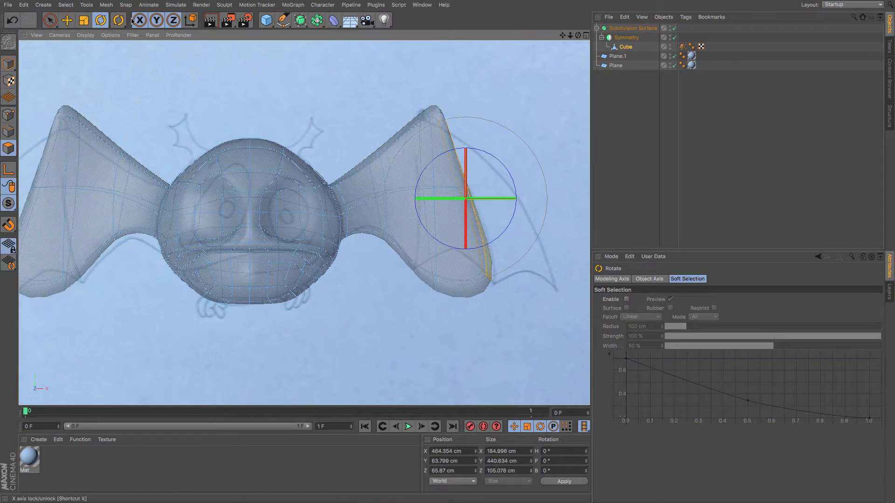
left_click(67, 20)
left_click_drag(130, 58, 141, 68)
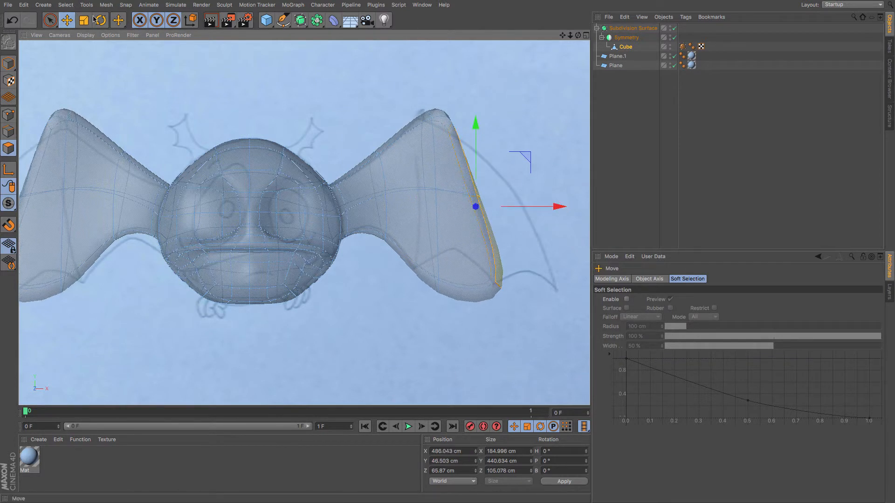
Scale the ear's end edge down, then extrude it again and move the new edge farther outward.
left_click(84, 20)
left_click_drag(286, 77, 299, 151)
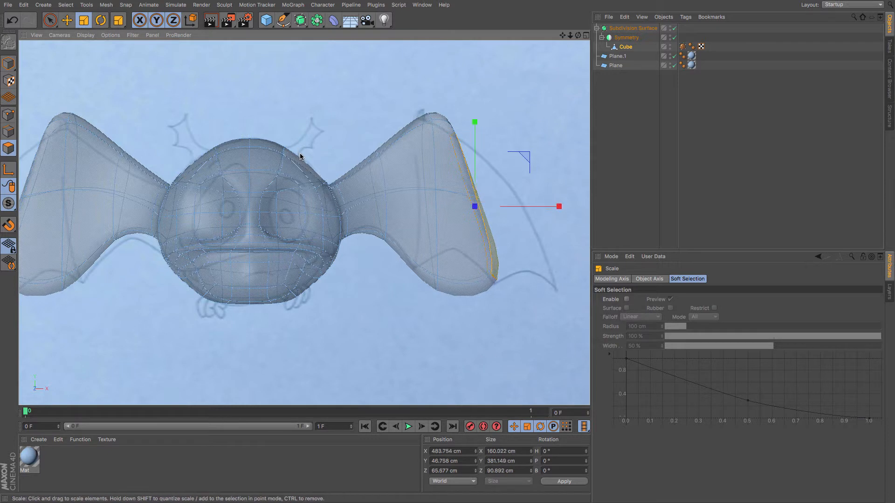
key("m")
key("t")
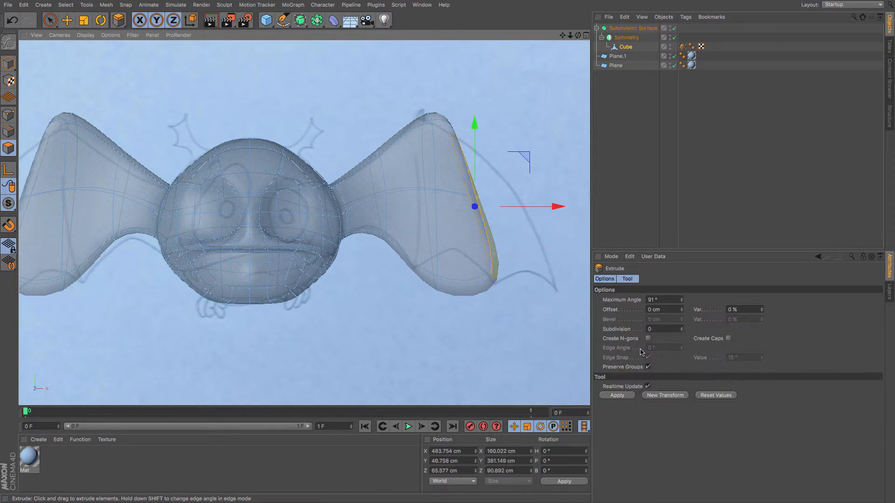
left_click_drag(128, 95, 139, 95)
left_click(66, 21)
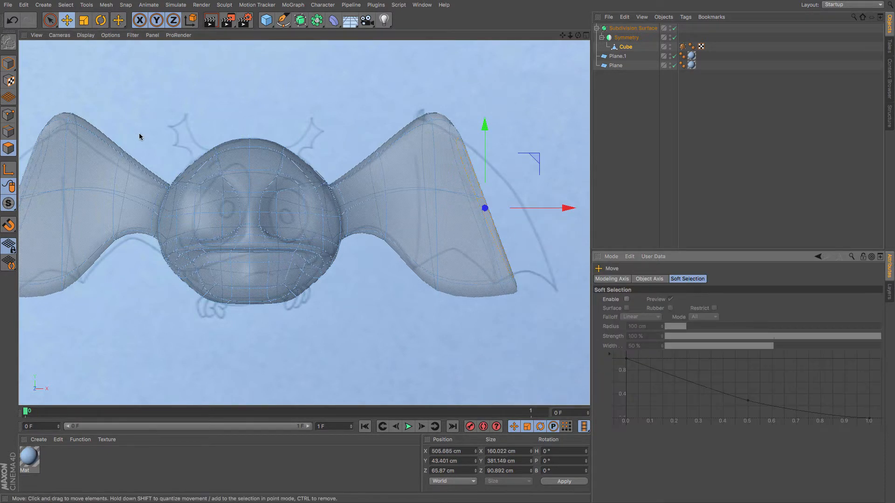
left_click_drag(139, 136, 179, 152)
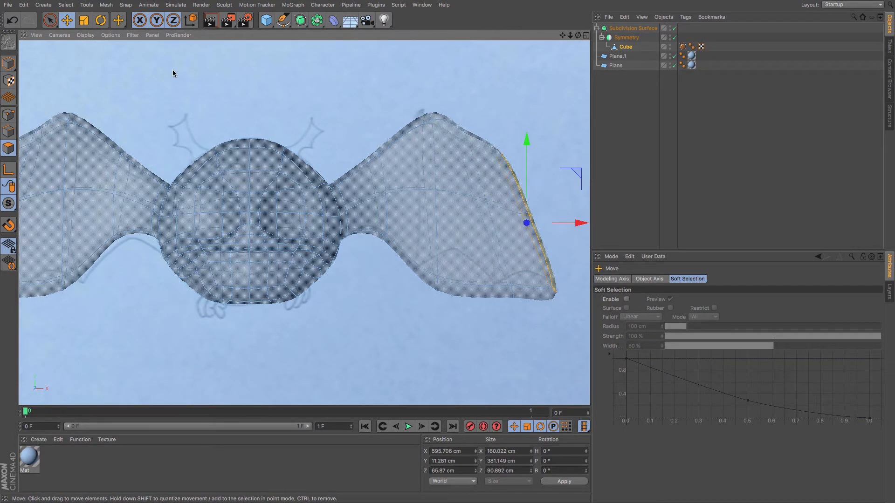
Switch to point mode and move a point on the ear's upper edge to reshape its contour.
left_click(9, 115)
key("space")
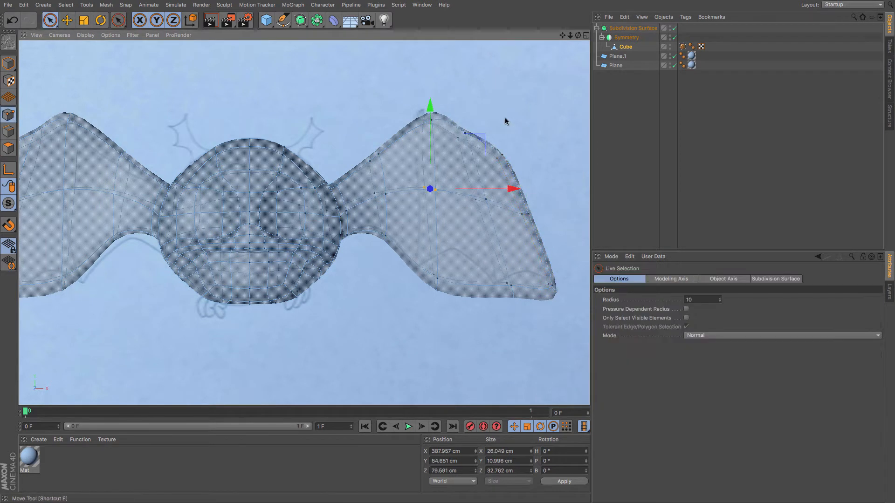
left_click(499, 156)
left_click(67, 20)
left_click_drag(202, 77, 194, 109)
left_click(457, 113)
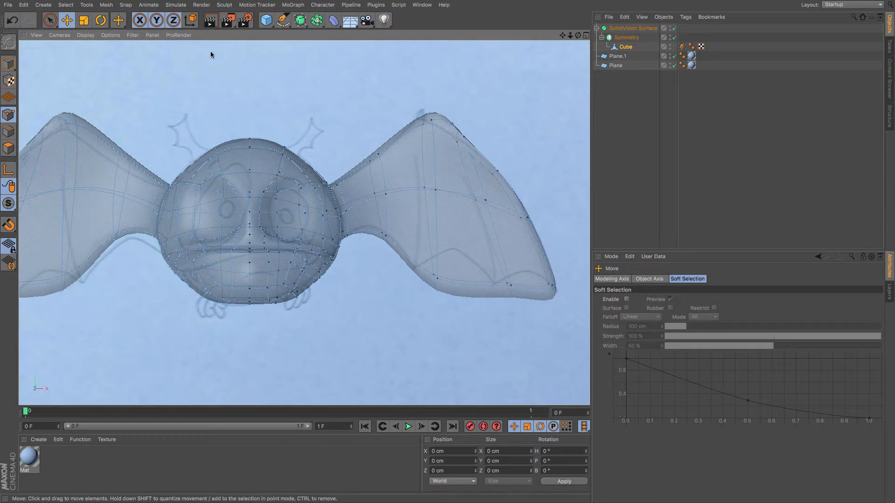
Move more points along the ear's upper edge to refine its curved outline in the front view.
key("space")
left_click(459, 140)
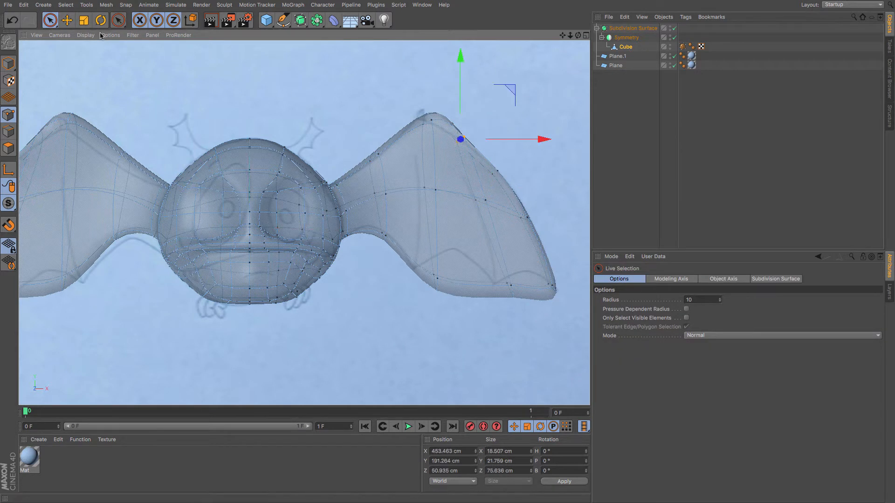
key("space")
left_click_drag(188, 64, 183, 69)
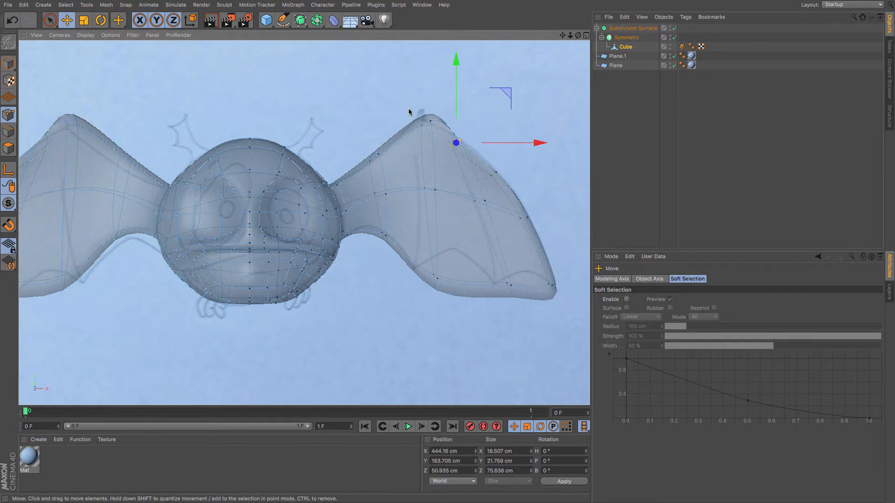
key("space")
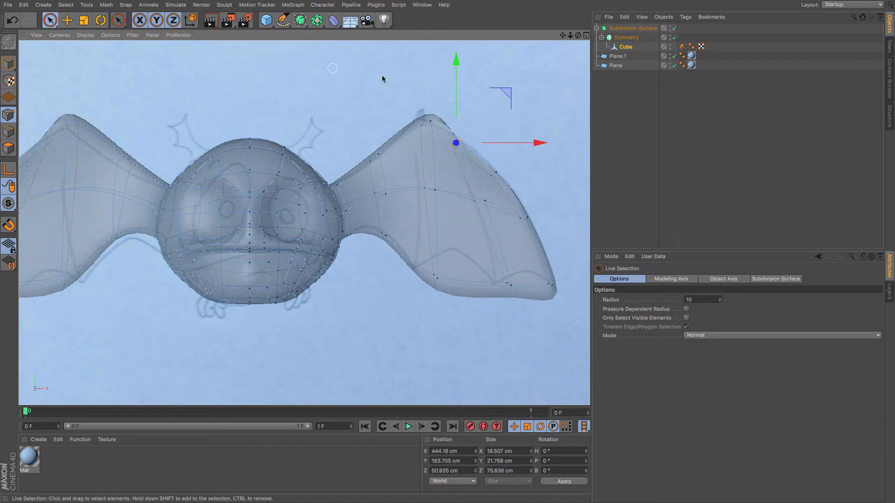
left_click(433, 122)
key("space")
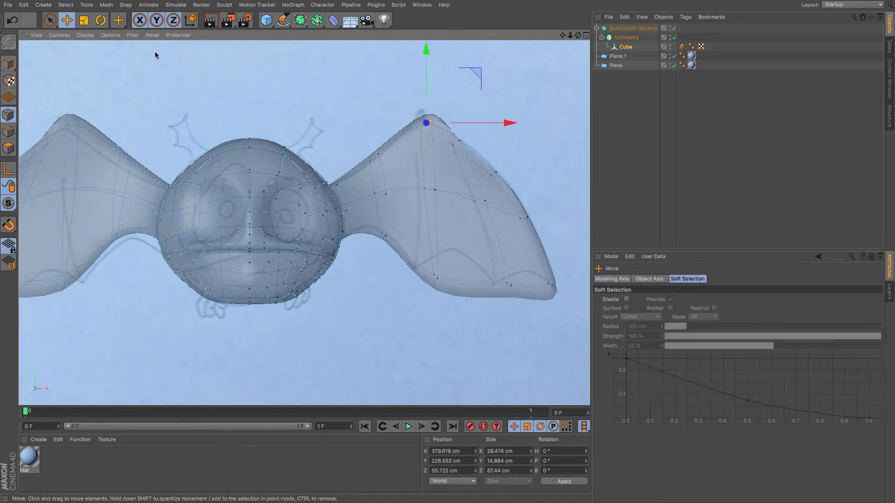
left_click_drag(155, 51, 150, 56)
Adjust the ear's top tip point so it forms a sharper peak.
left_click(325, 125)
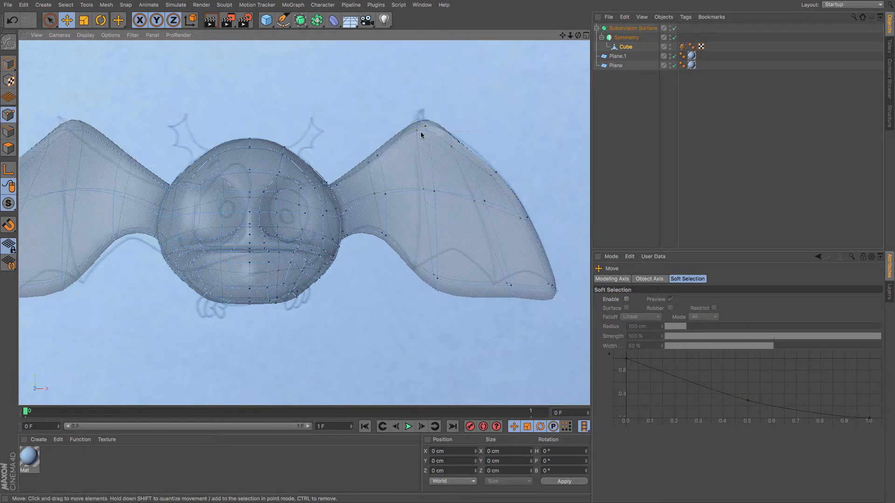
left_click(418, 135)
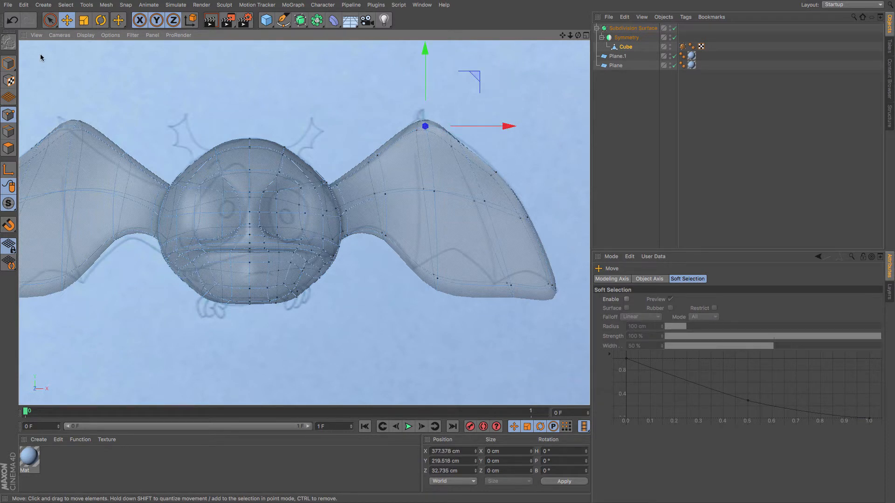
key("space")
left_click(416, 131)
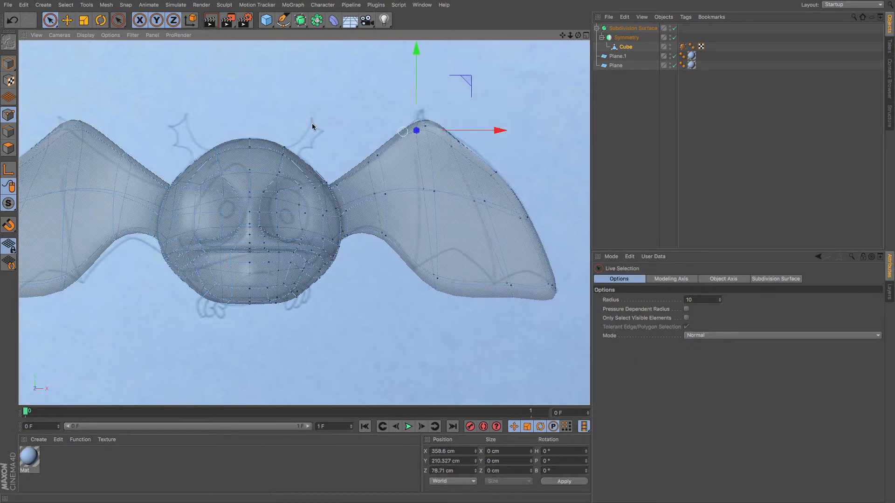
left_click(66, 23)
left_click_drag(116, 97, 117, 93)
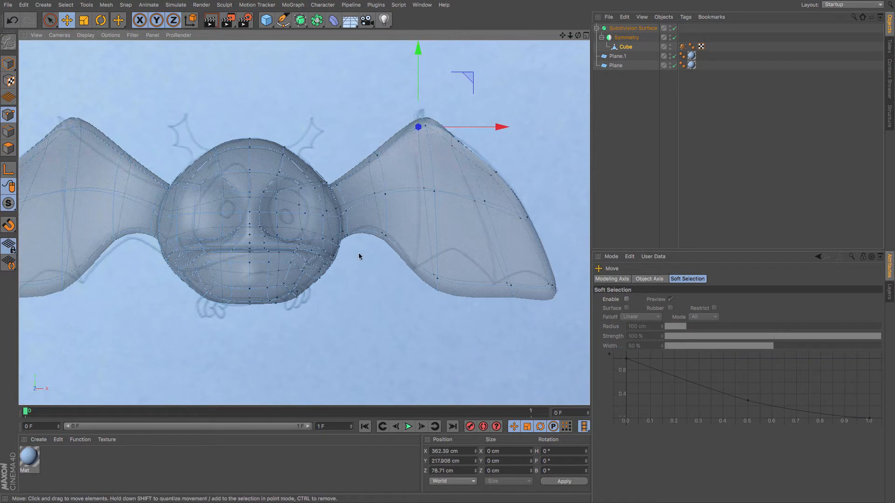
key("space")
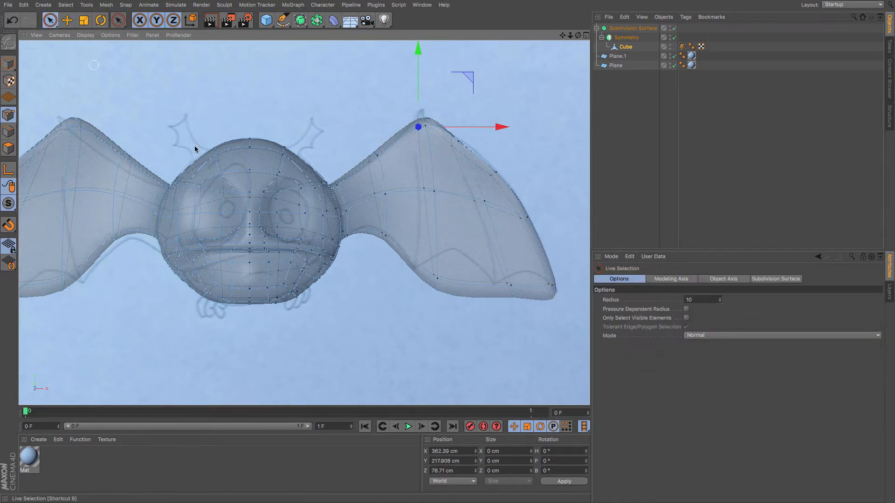
Select the ear's lower tip point and pull it down and back in the side view.
left_click(549, 285)
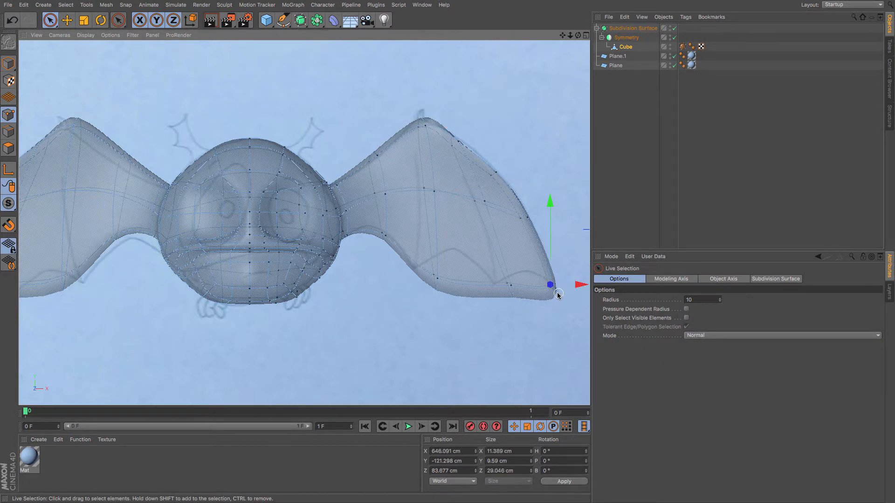
key("F3")
key("space")
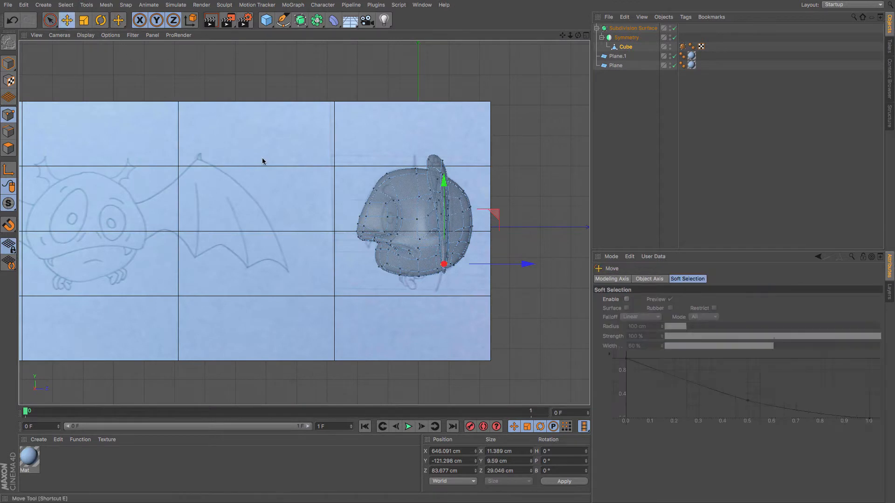
mouse_move(407, 236)
left_mouse_down()
mouse_move(399, 261)
mouse_move(402, 250)
left_mouse_up()
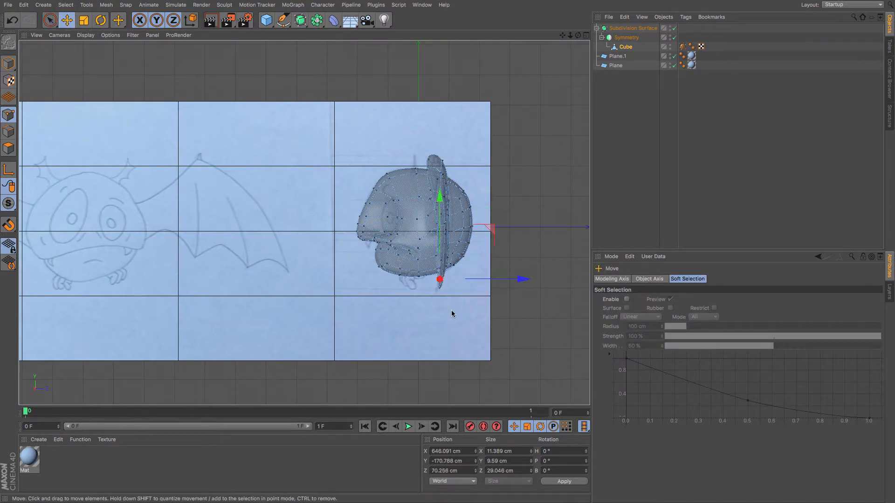
Zoom into the side view and push a neighbouring lower point backward, returning to the front view.
scroll(457, 312, "up", 10)
left_click(381, 216)
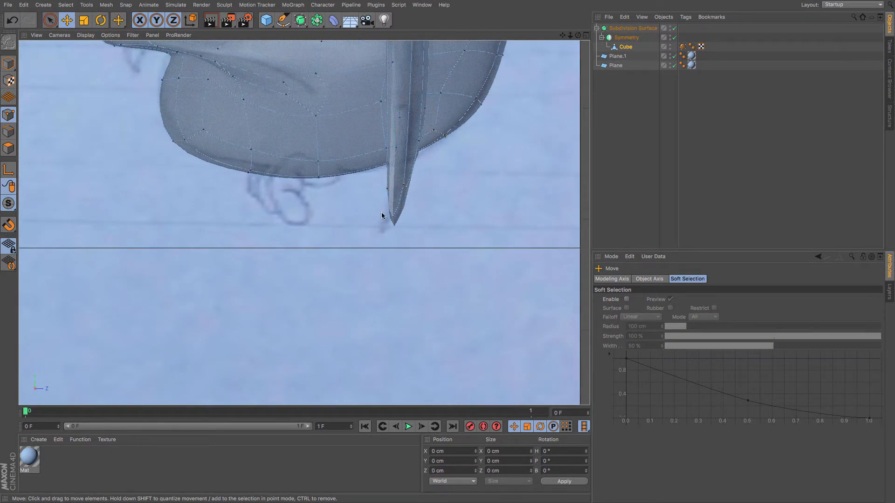
left_click(387, 189)
left_click(404, 186)
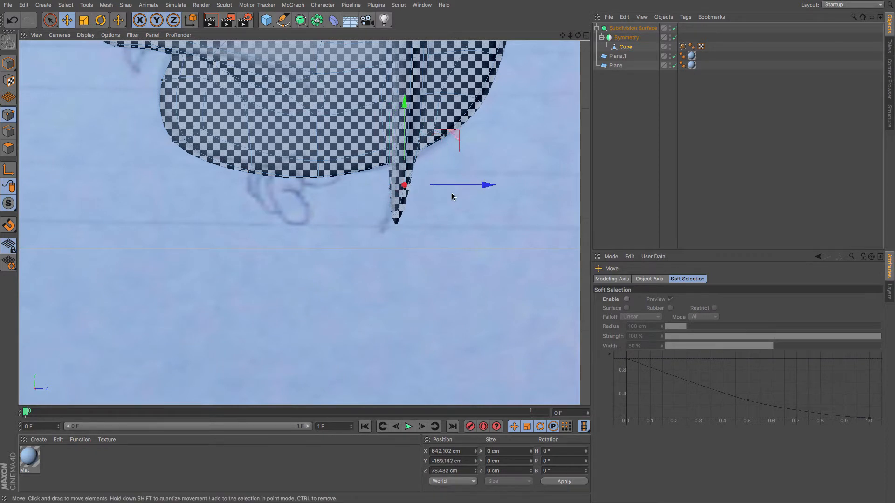
left_click_drag(457, 185, 443, 186)
key("F4")
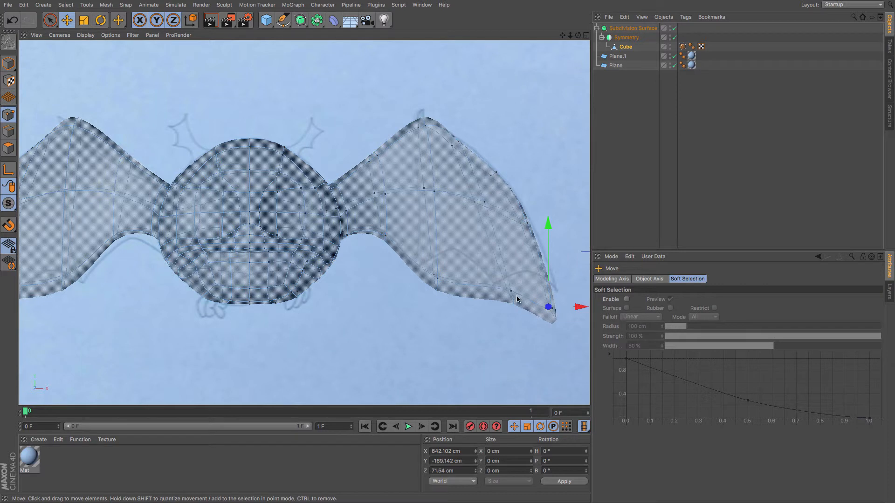
Move a point on the ear's lower edge to reshape the bottom contour.
key("9")
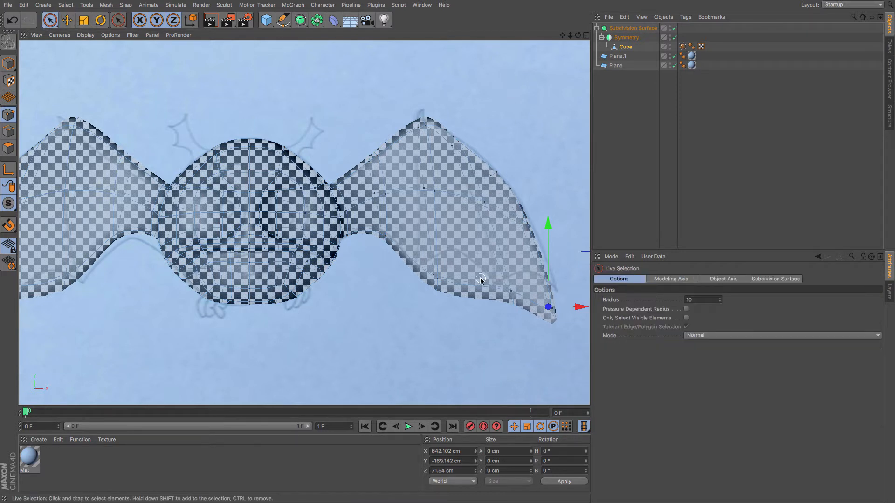
left_click(506, 294)
left_click(69, 21)
mouse_move(237, 161)
left_mouse_down()
mouse_move(212, 150)
mouse_move(247, 156)
left_mouse_up()
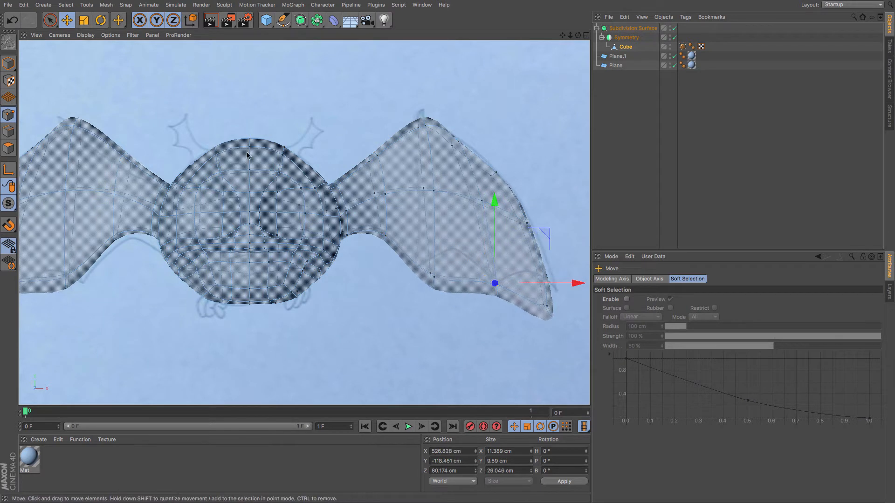
Add a loop cut across the middle of the ear at about 52% offset.
key("m")
key("k")
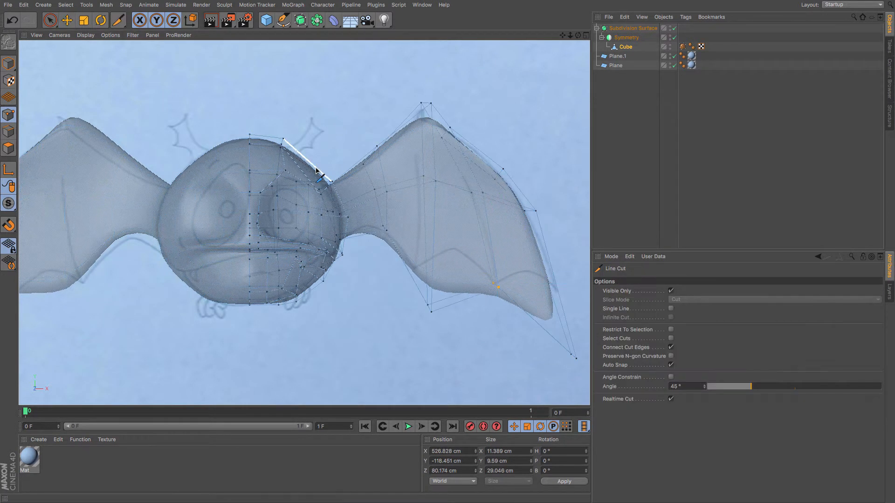
key("k")
key("l")
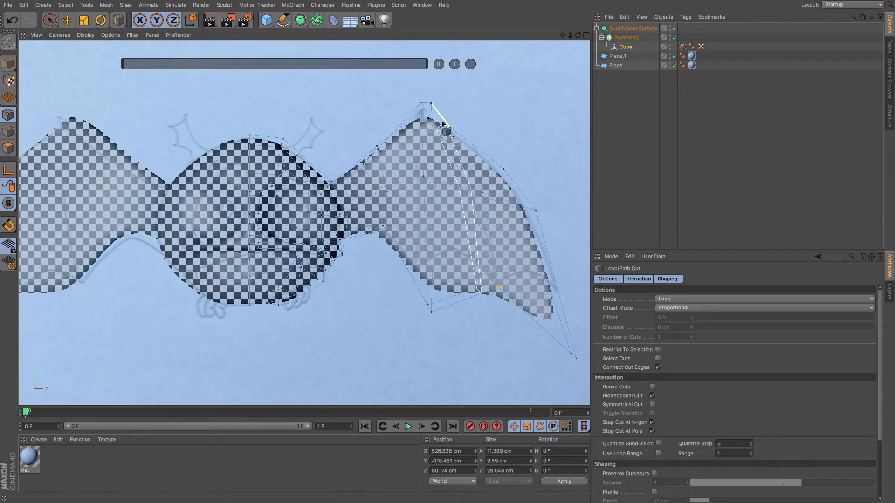
left_click(482, 152)
left_click(461, 303)
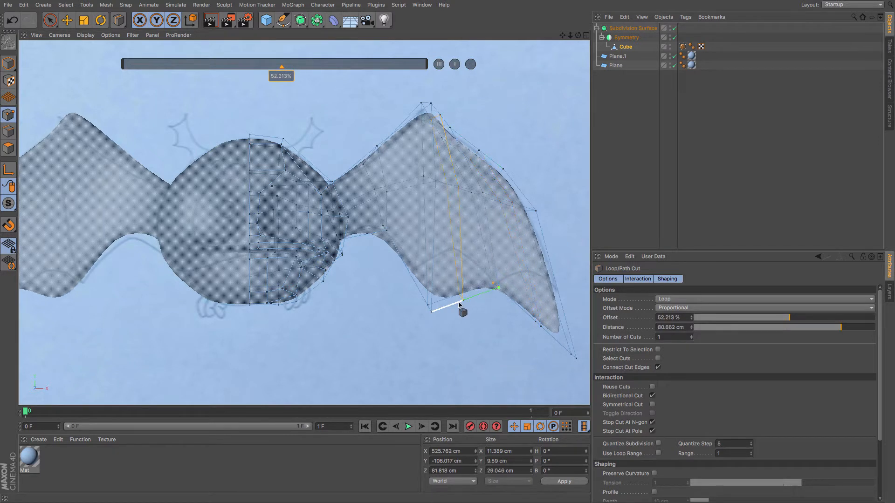
key("space")
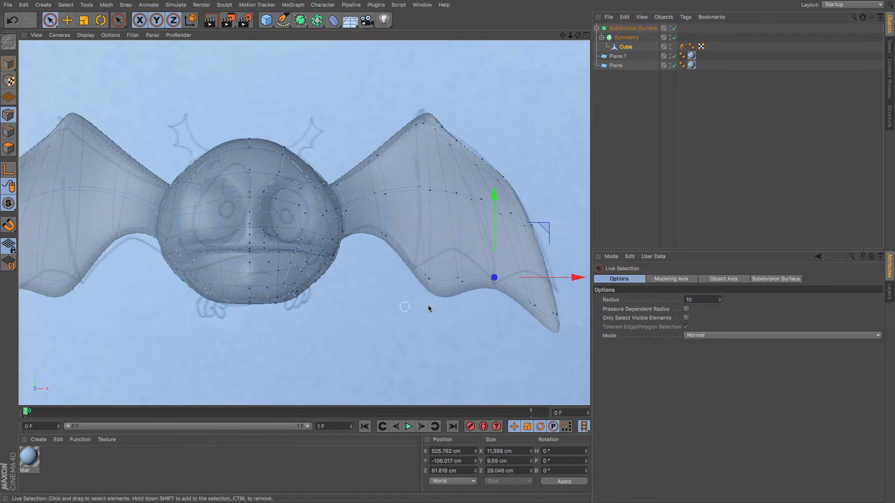
Raise the new lower-edge point to carve a scalloped notch into the ear's bottom edge.
left_click(461, 281)
left_click_drag(460, 199, 443, 162)
left_click_drag(537, 241, 496, 267)
left_click(421, 267)
left_click(531, 305)
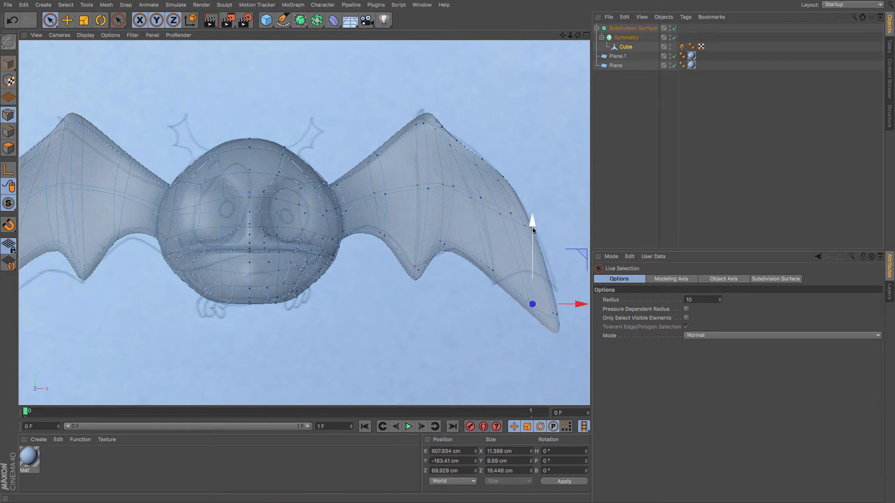
Pull the ear's lower tip points outward to sharpen the pointed bottom tip.
left_click_drag(535, 219, 498, 205)
left_click(492, 262)
left_click(536, 300)
left_click(553, 300)
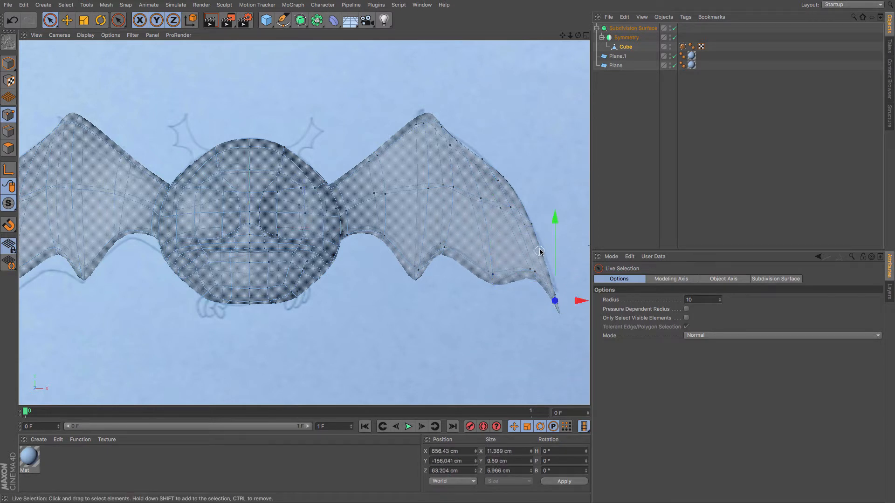
left_click_drag(580, 302, 590, 308)
Nudge two points on the ear's upper edge to smooth its outline.
left_click(453, 142)
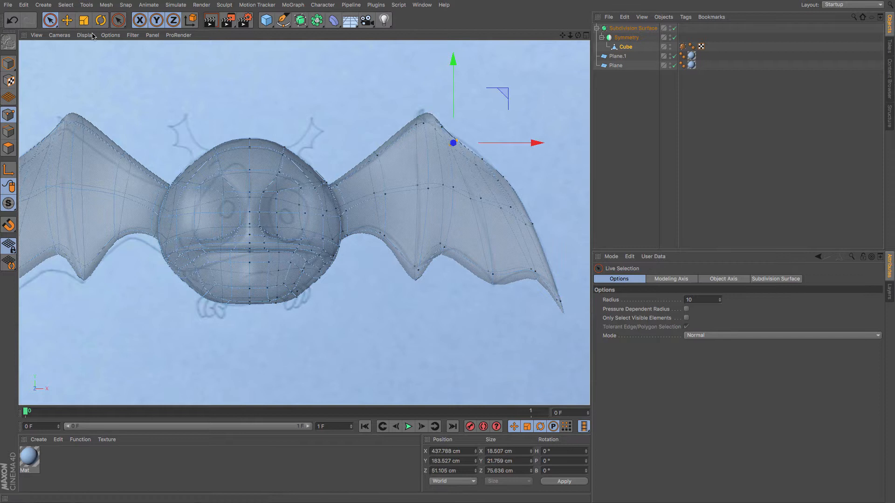
left_click(67, 21)
left_click_drag(151, 108, 156, 108)
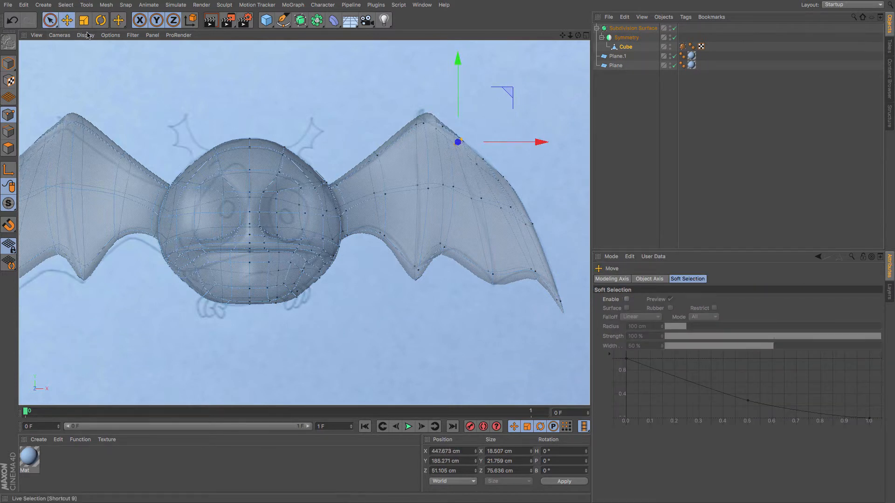
key("9")
left_click(479, 160)
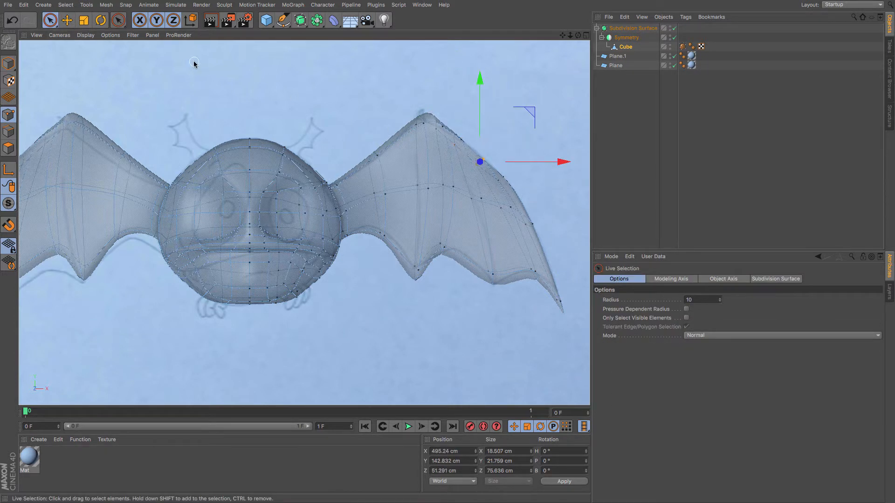
left_click(67, 20)
left_click_drag(137, 110, 144, 111)
key("9")
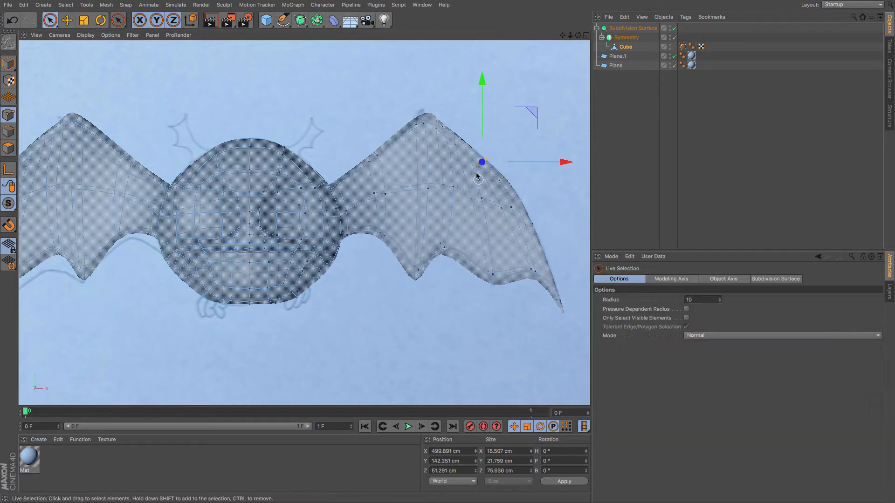
Reposition the ear's top peak point to match the reference outline.
left_click(412, 124)
key("e")
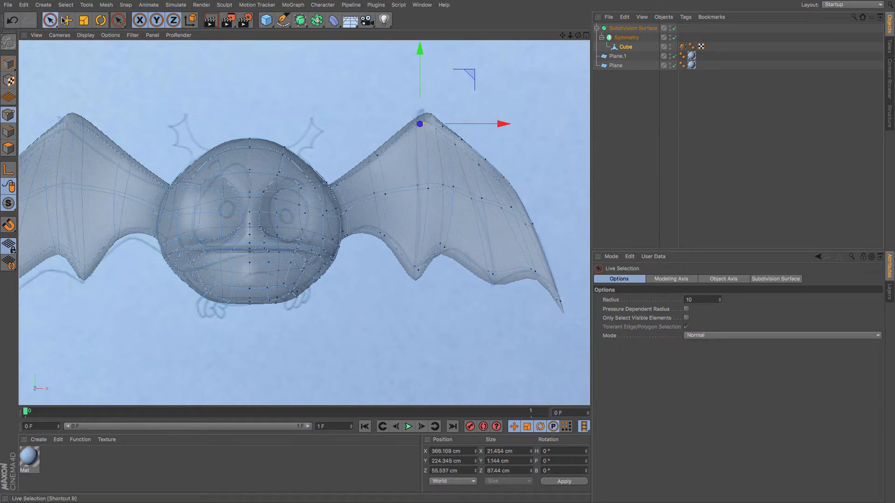
left_click_drag(211, 92, 219, 120)
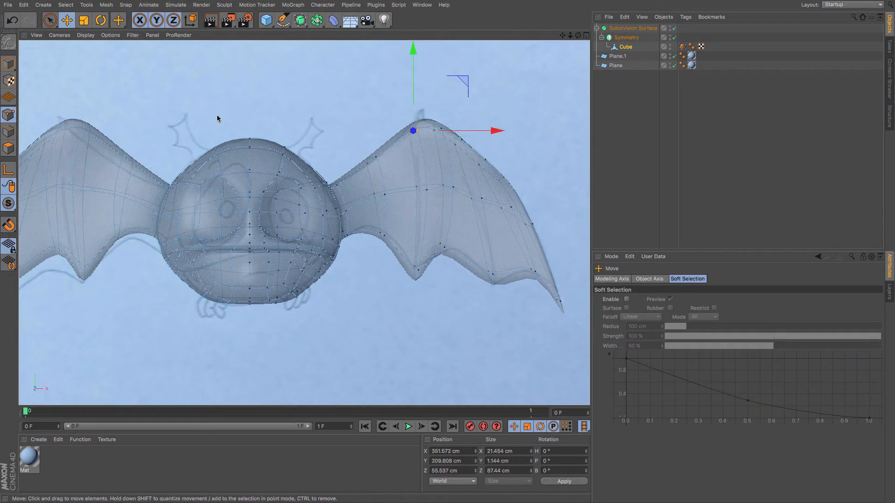
key("9")
left_click_drag(450, 131, 475, 130)
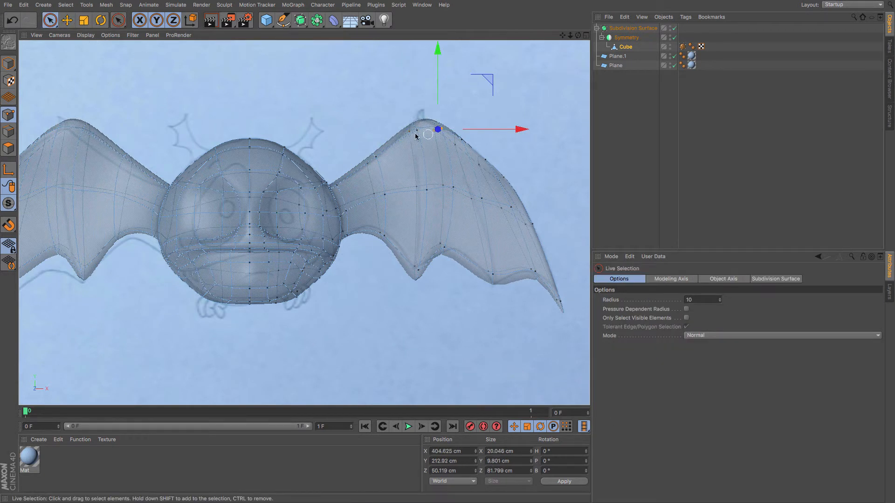
key("e")
mouse_move(212, 92)
left_mouse_down()
mouse_move(202, 92)
mouse_move(219, 99)
left_mouse_up()
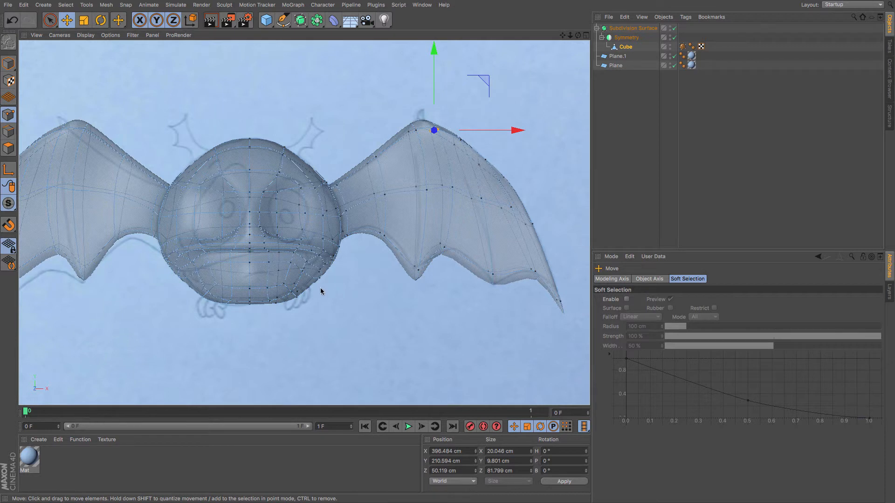
Turn off X-Ray on the Subdivision Surface object to view the shaded model.
scroll(301, 297, "up", 3)
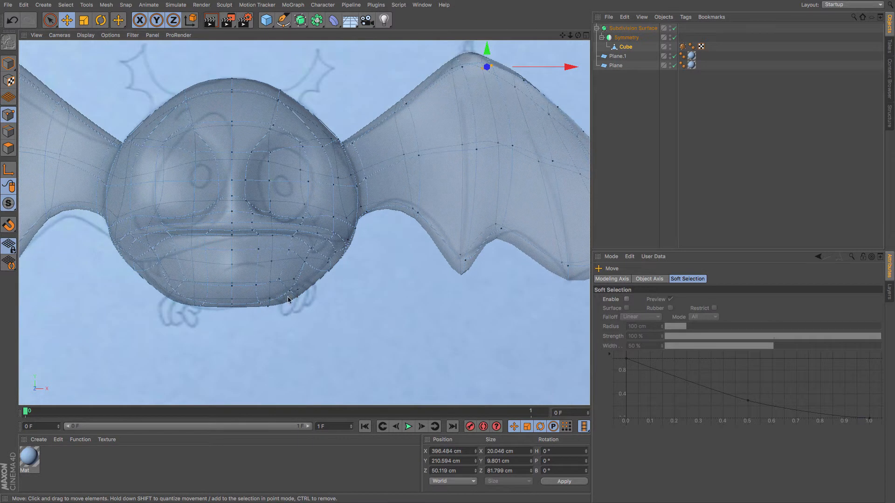
scroll(289, 298, "down", 8)
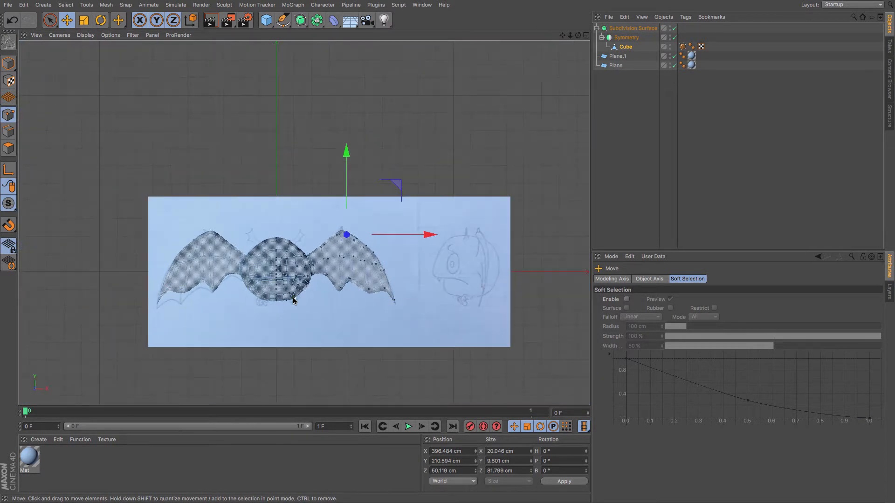
scroll(294, 301, "up", 3)
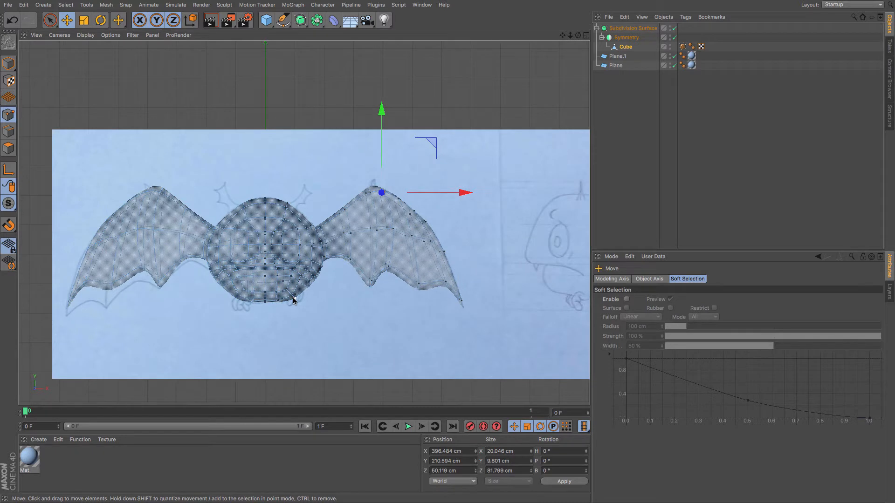
key("F1")
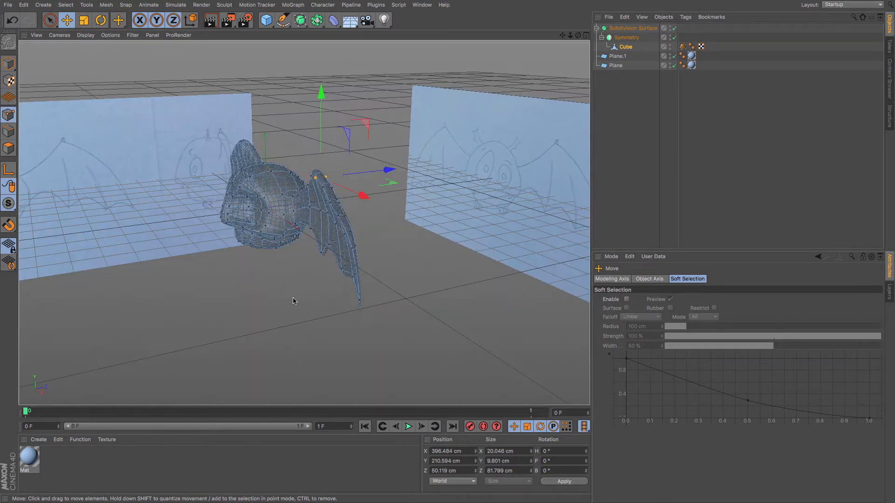
left_click(621, 33)
left_click(653, 364)
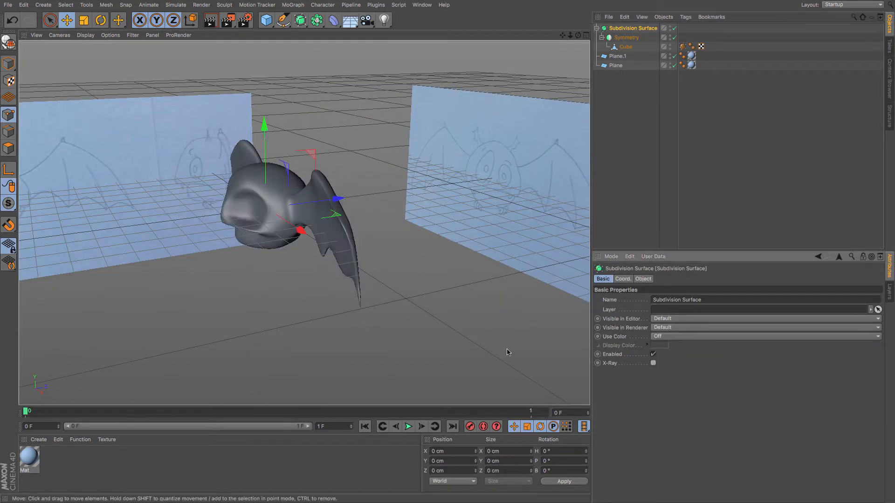
left_click_drag(265, 307, 208, 325, "ctrl")
key("ctrl+z")
Select the ear's top peak point and move it in depth in the top view.
key("F4")
scroll(350, 292, "down", 5)
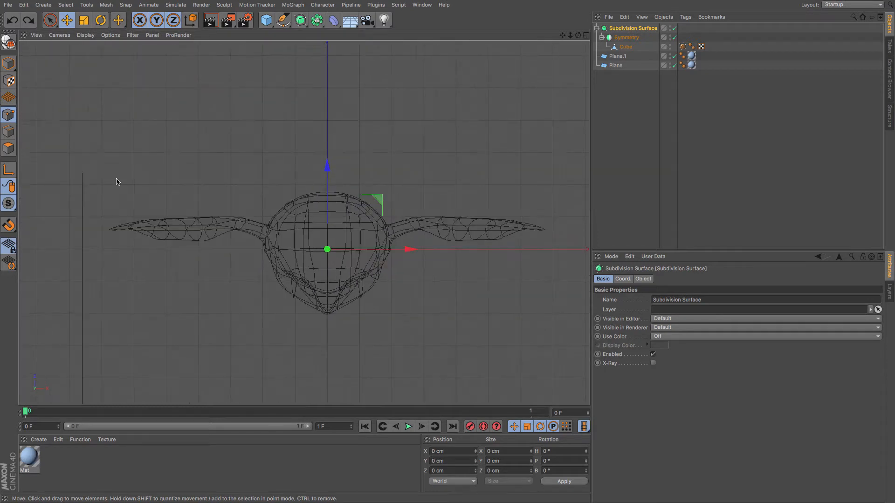
left_click(47, 18)
left_click(497, 220)
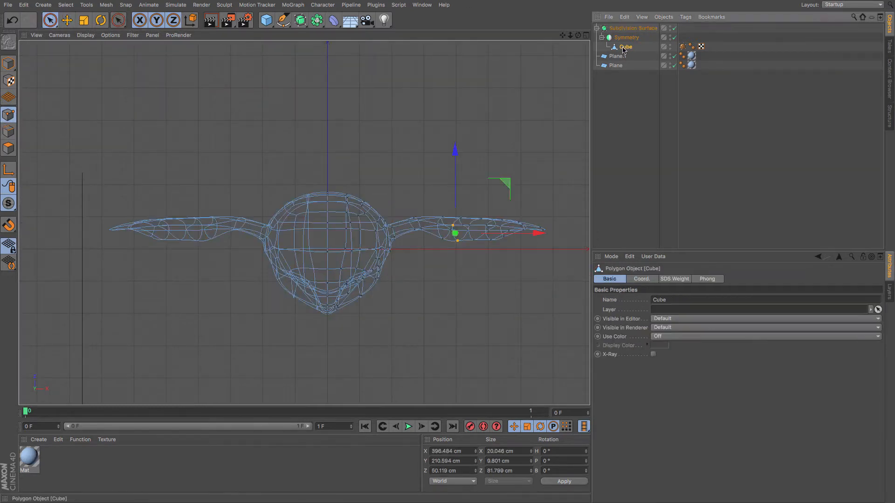
scroll(498, 212, "up", 4)
left_click(442, 212)
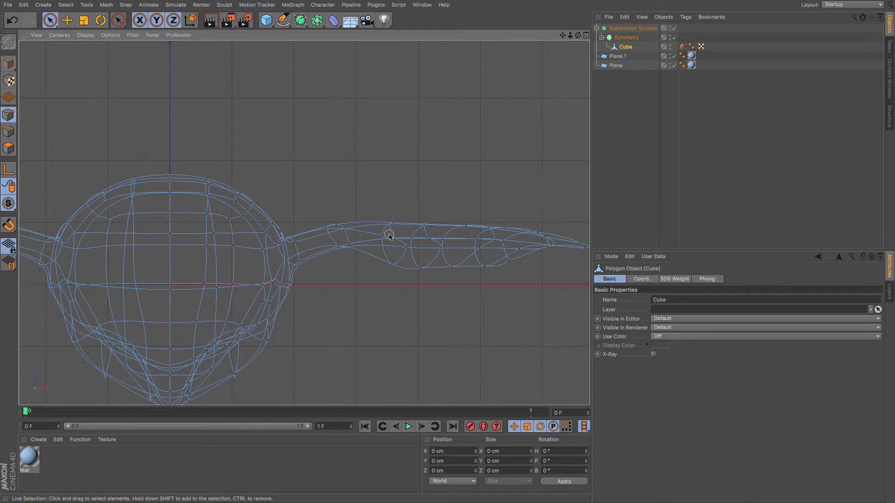
key("F4")
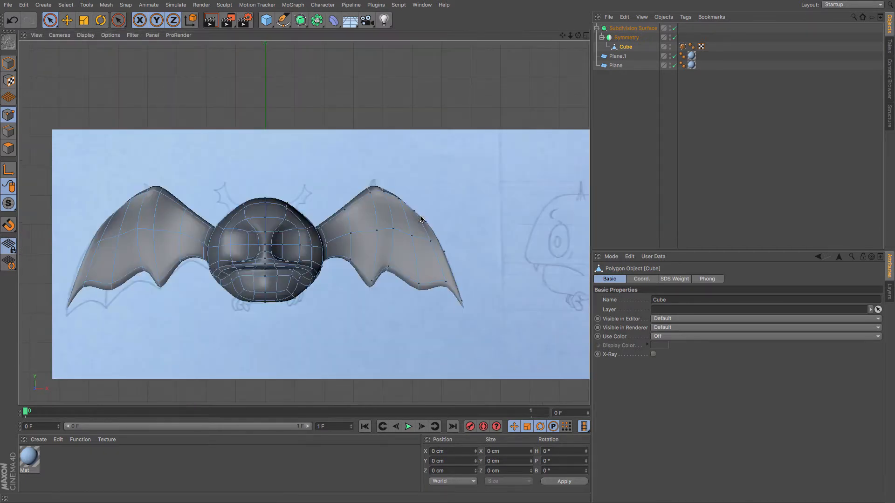
left_click(379, 183)
key("F2")
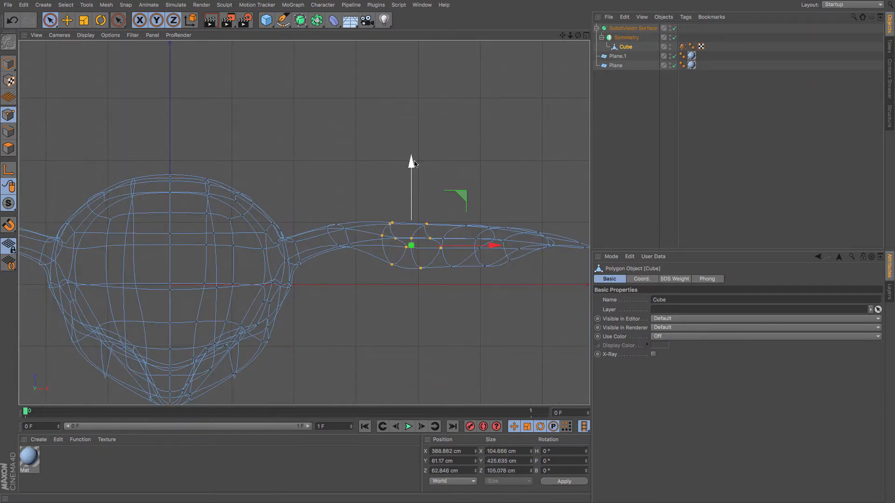
mouse_move(414, 167)
left_mouse_down()
mouse_move(413, 156)
mouse_move(427, 176)
left_mouse_up()
Shift a point where the ear meets the head slightly in depth from a perspective view.
left_click(425, 221)
key("F3")
key("F4")
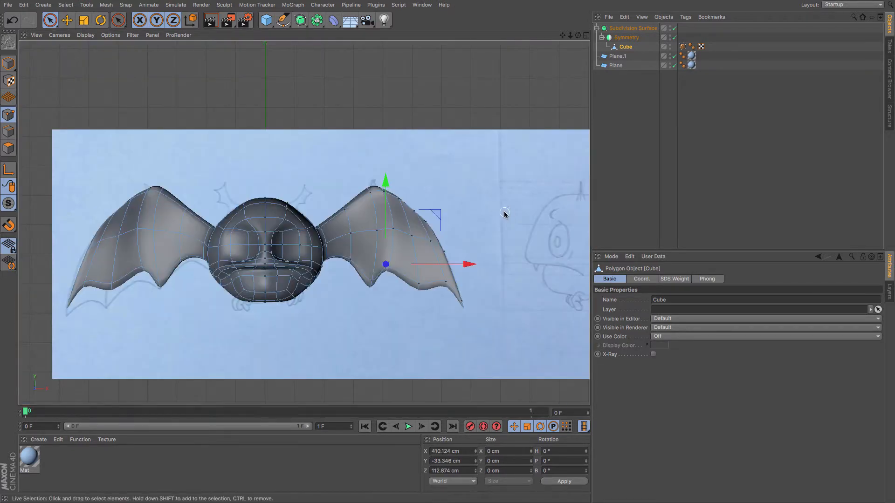
key("F3")
key("F4")
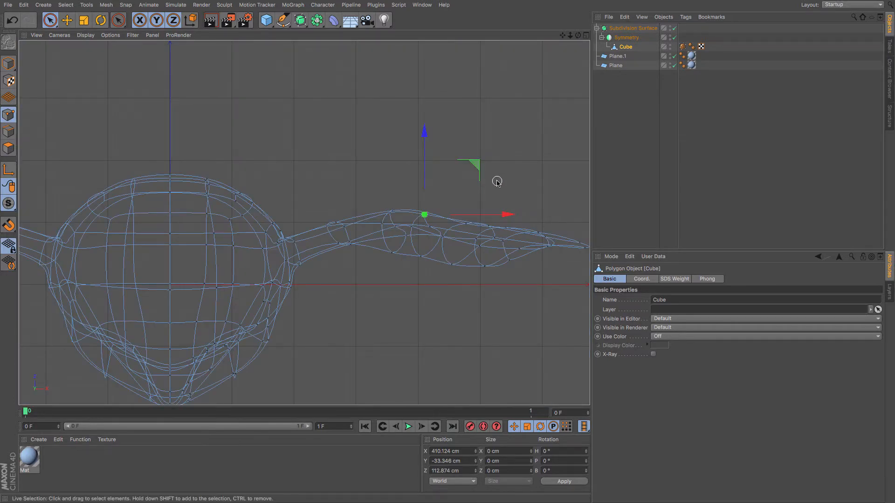
key("F1")
left_click_drag(341, 216, 429, 203, "alt")
scroll(341, 251, "up", 5)
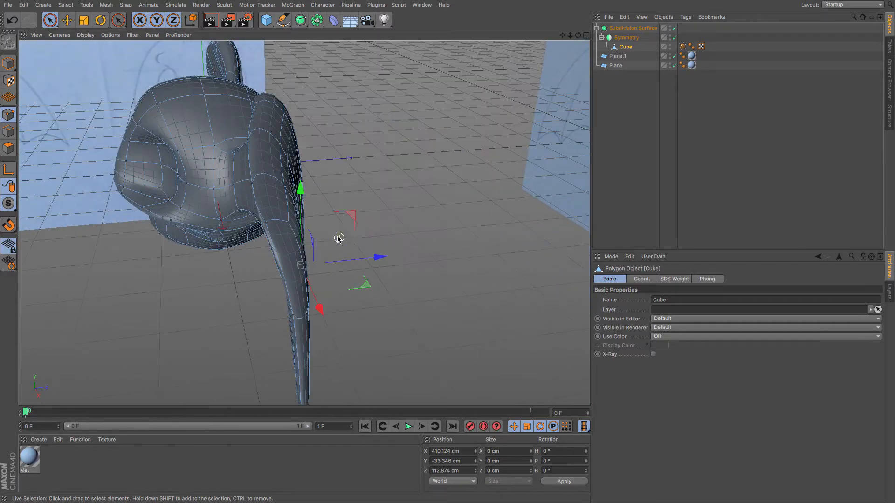
left_click(285, 223)
left_click_drag(346, 215, 354, 215)
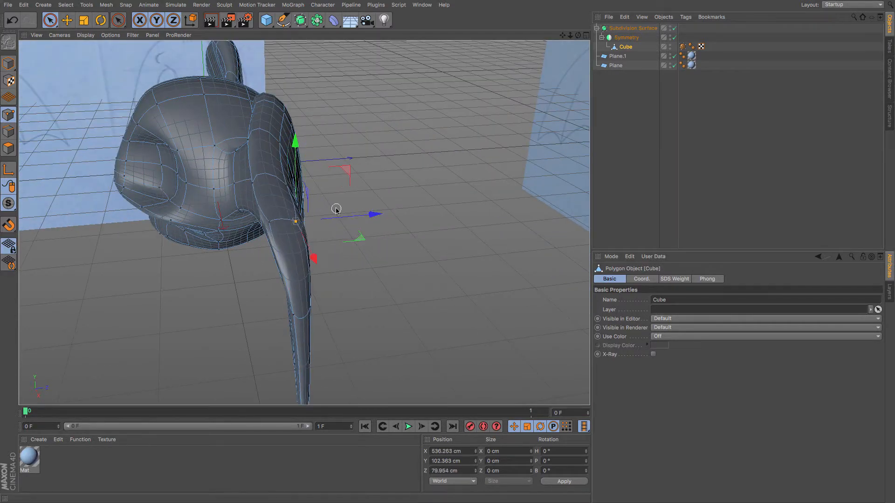
Adjust several points along the ear's inner edge to shape where it joins the head.
left_click(280, 142)
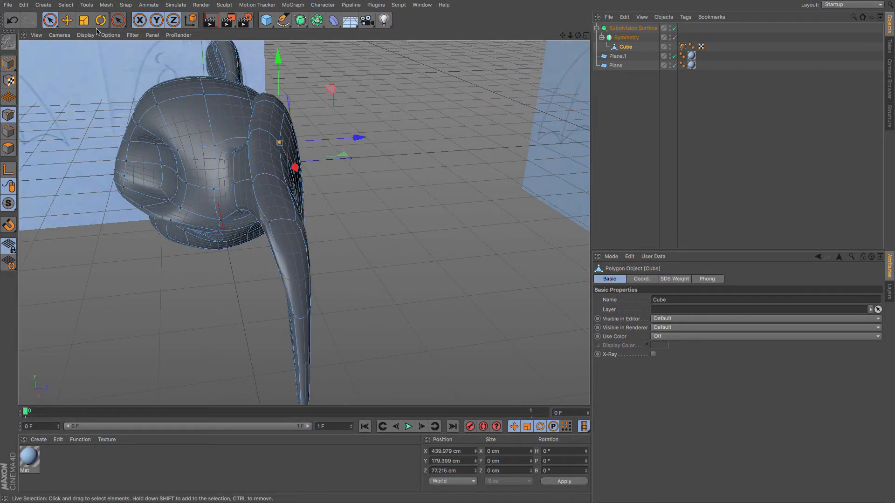
left_click(68, 23)
left_click(252, 182)
left_click(287, 185)
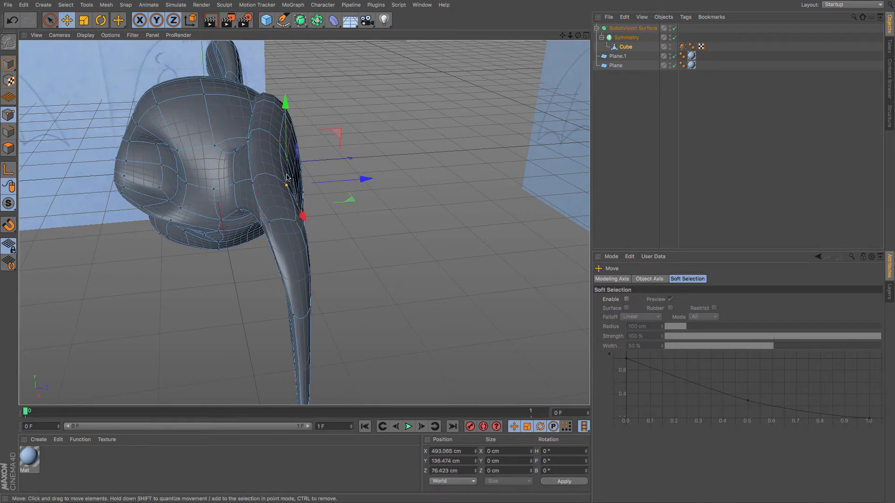
left_click(280, 143, "shift")
mouse_move(361, 158)
left_mouse_down()
mouse_move(385, 156)
mouse_move(334, 157)
mouse_move(354, 158)
left_mouse_up()
left_click(253, 140)
left_click(256, 184, "shift")
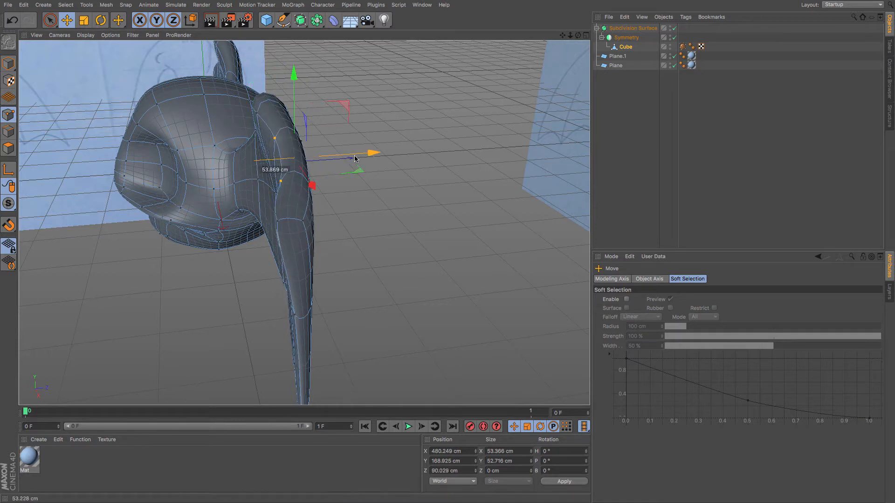
left_click(286, 221)
mouse_move(345, 215)
left_mouse_down()
mouse_move(365, 215)
mouse_move(357, 215)
left_mouse_up()
left_click(307, 220)
Disable the Subdivision Surface and pull a point at the ear's root outward.
left_click(674, 28)
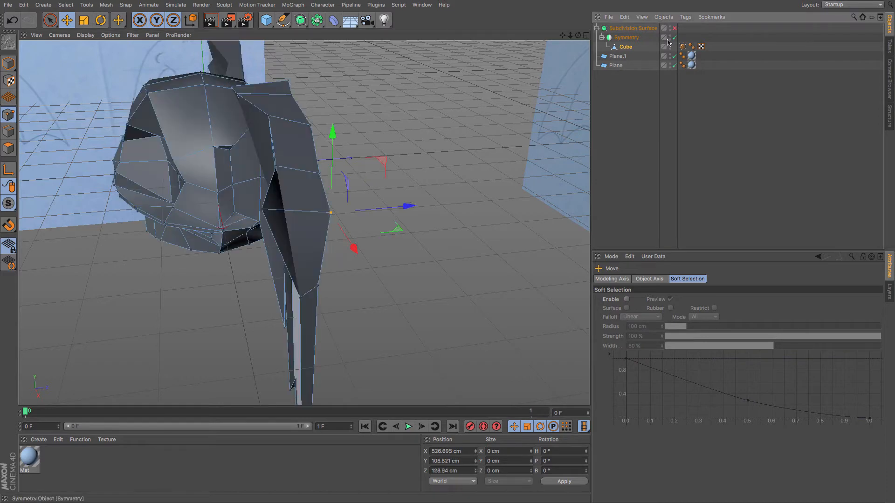
left_click(261, 210)
left_click_drag(340, 205, 376, 206)
left_click_drag(297, 273, 264, 270, "alt")
left_click(254, 254)
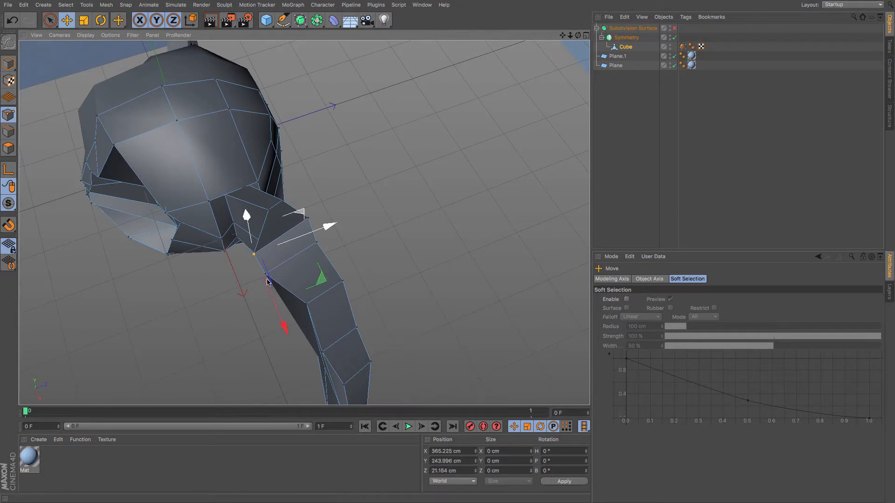
left_click(265, 275, "shift")
left_click_drag(315, 246, 275, 263)
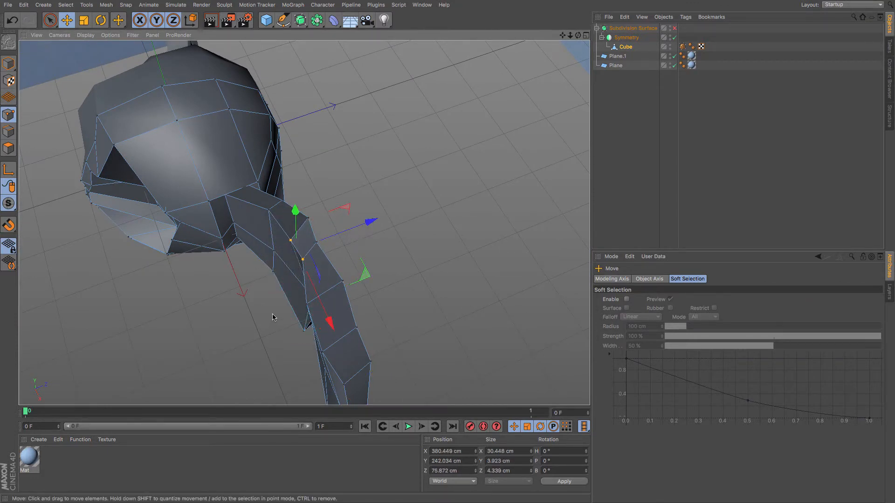
left_click_drag(274, 317, 375, 294)
key("super+z")
Lower a point on the ear's upper edge near the head.
left_click(310, 226)
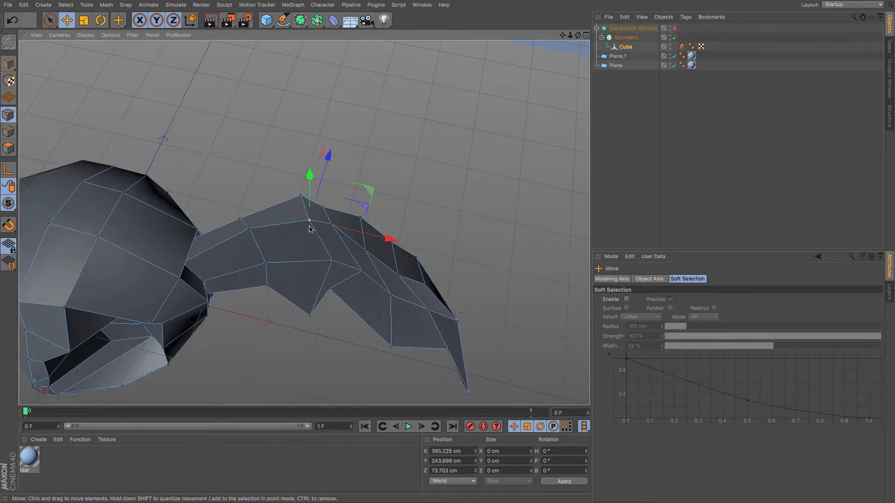
left_click(331, 225, "shift")
left_click_drag(379, 237, 368, 266)
Select an ear point and move it about 6.3 cm in the top view.
left_click(333, 261)
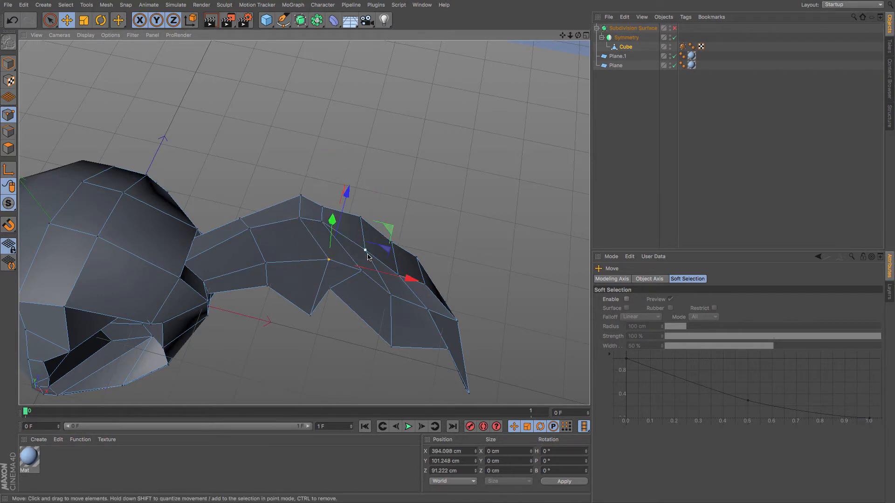
left_click(367, 254)
key("F2")
scroll(446, 254, "up", 2)
left_click_drag(477, 275, 476, 270)
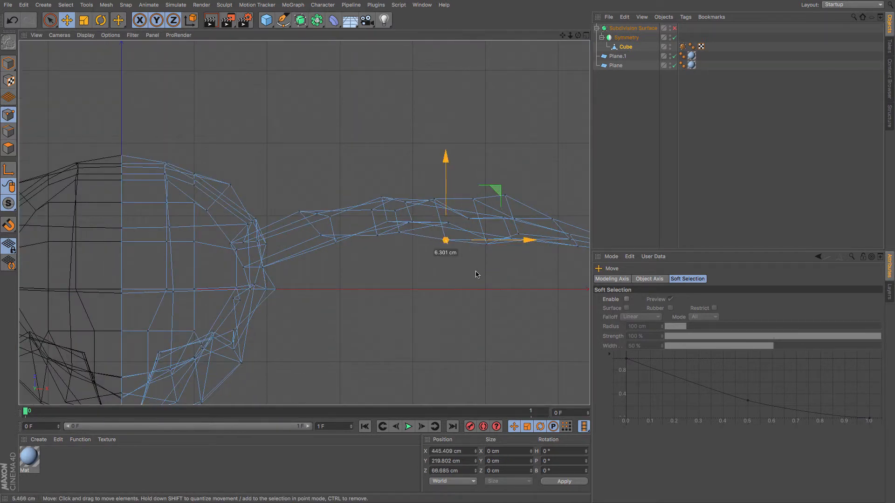
Pull two points on the ear's outer half back in depth to curve the ear in the top view.
left_click(506, 196)
left_click_drag(528, 244, 529, 275)
left_click(518, 234)
left_click_drag(395, 216, 401, 254)
Nudge points along the ear's inner half to smooth its curve toward the head.
left_click(371, 211)
left_click_drag(372, 226, 363, 217)
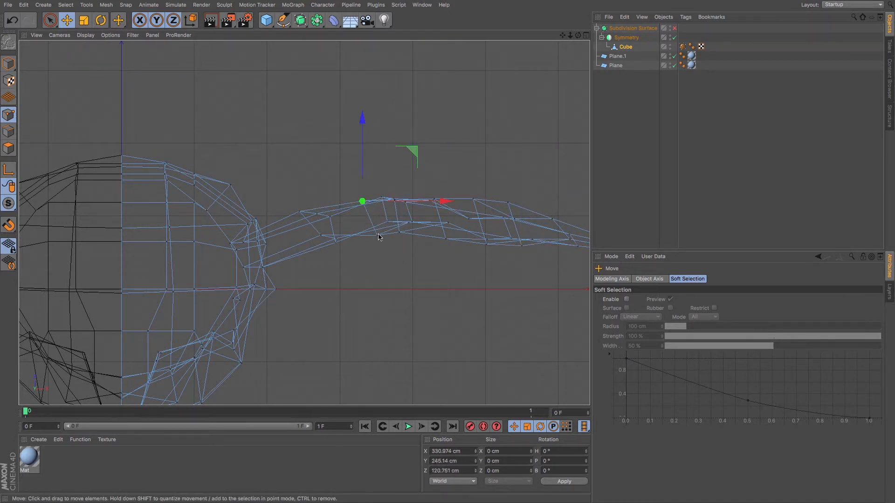
left_click(378, 236)
left_click_drag(375, 250, 370, 243)
left_click(317, 215)
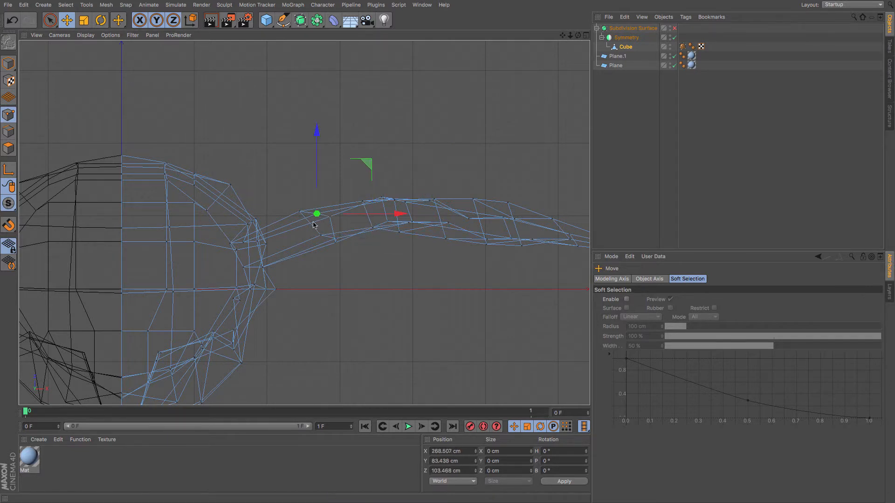
left_click_drag(314, 224, 310, 224)
left_click(320, 235)
left_click_drag(367, 266, 368, 265)
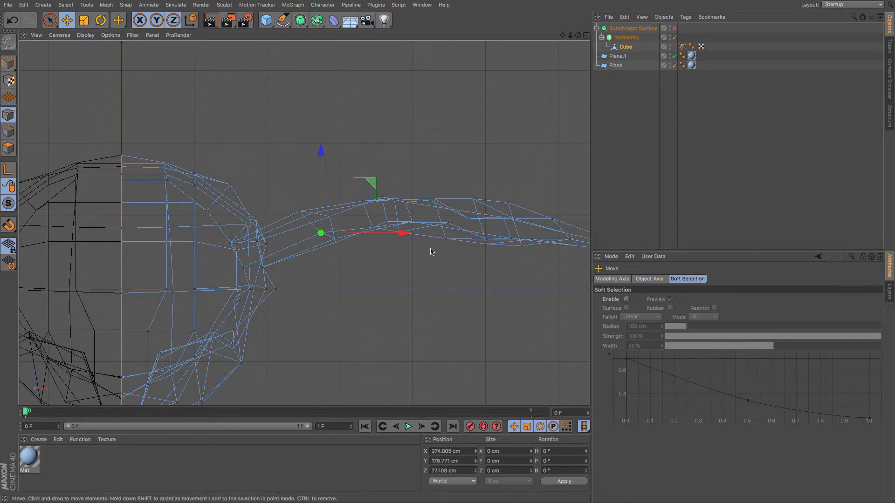
Adjust points on the ear's middle section to even out its curved profile.
left_click_drag(448, 243, 440, 227)
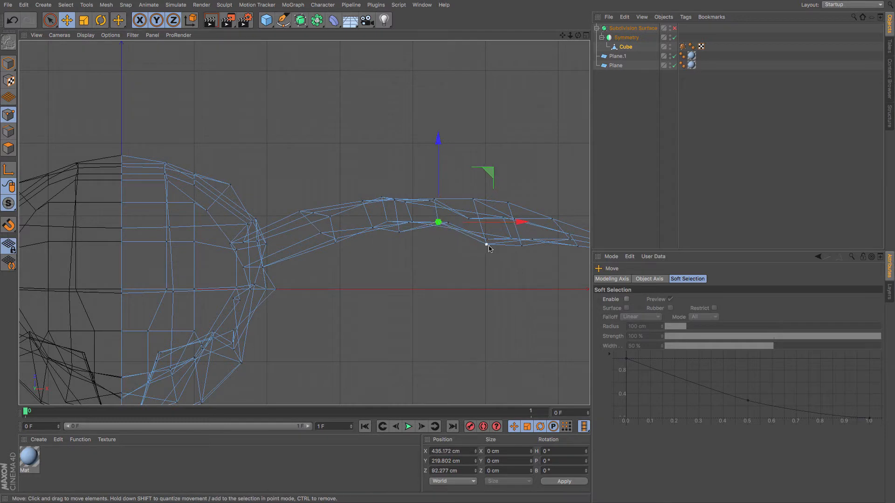
left_click(486, 245)
left_click_drag(488, 249, 485, 243)
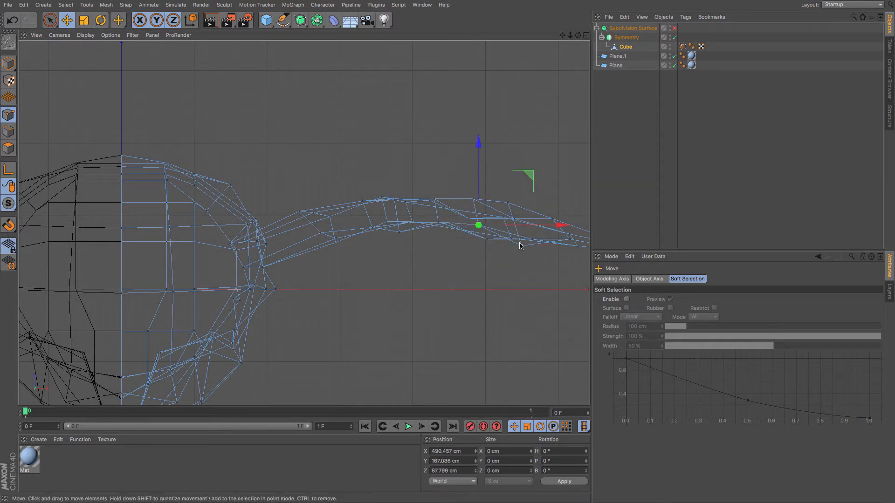
left_click(522, 246)
left_click_drag(526, 273, 531, 254)
Refine the remaining ear points toward the tip so the curve flows smoothly.
left_click(488, 240)
left_click_drag(402, 239, 392, 230)
left_click(511, 236)
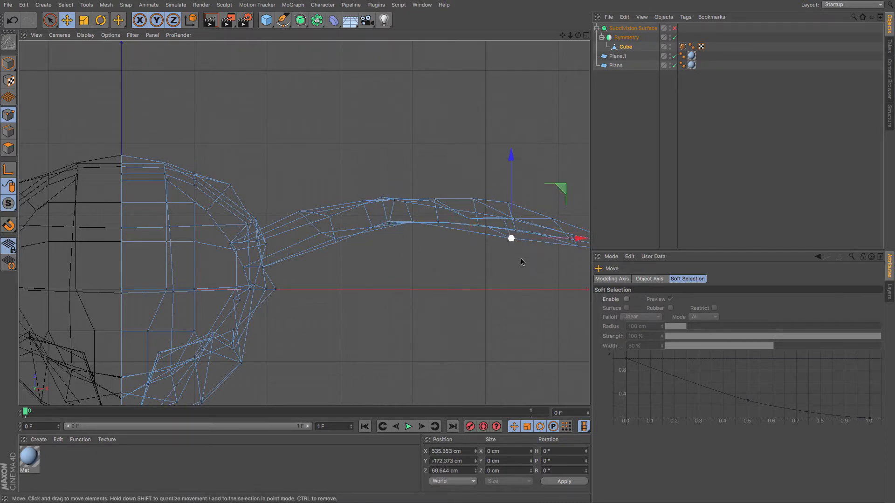
left_click_drag(517, 252, 507, 232)
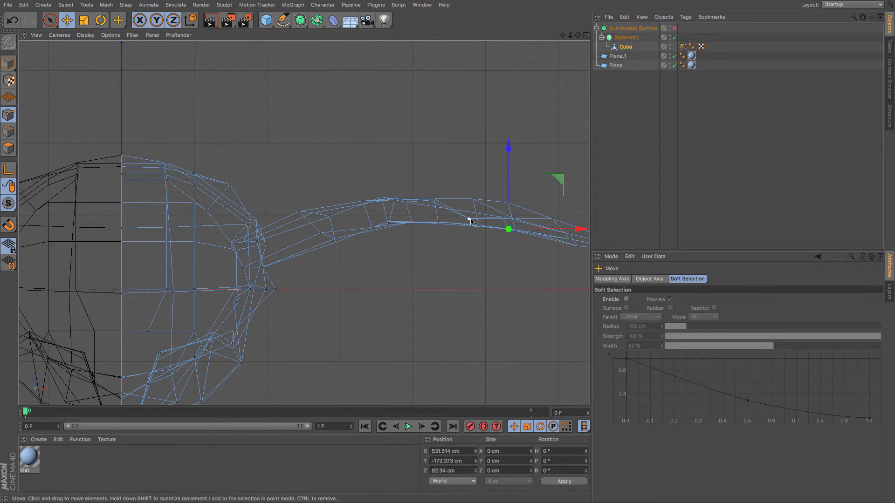
left_click(470, 219)
left_click_drag(461, 257, 468, 237)
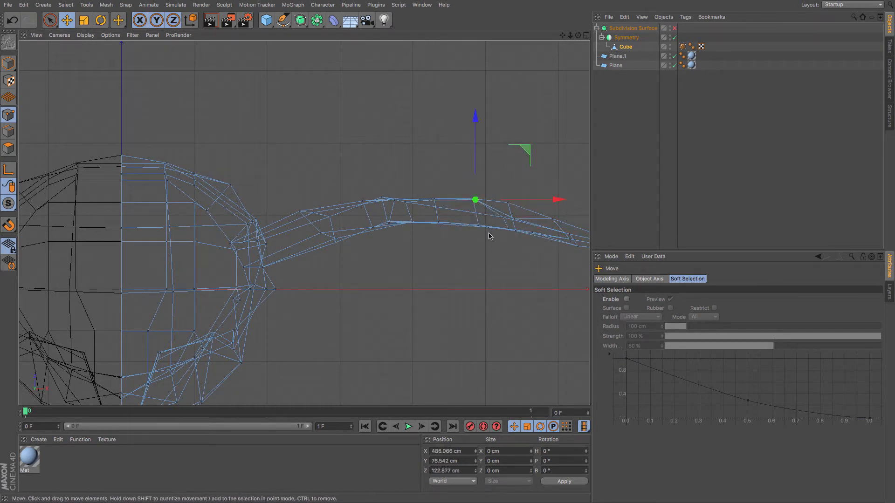
Move a point on the ear's outer upper edge in the top view to refine its curve.
left_click(513, 221)
left_click_drag(511, 265, 483, 250)
left_click(503, 219)
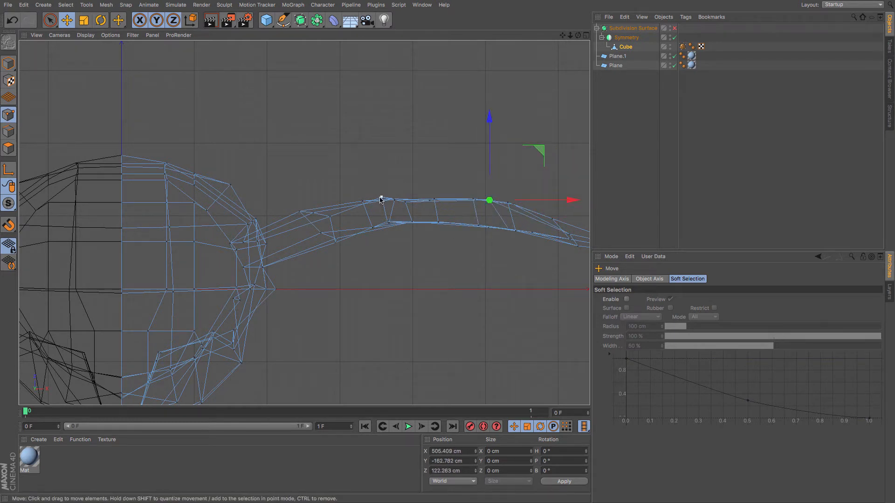
left_click(381, 200)
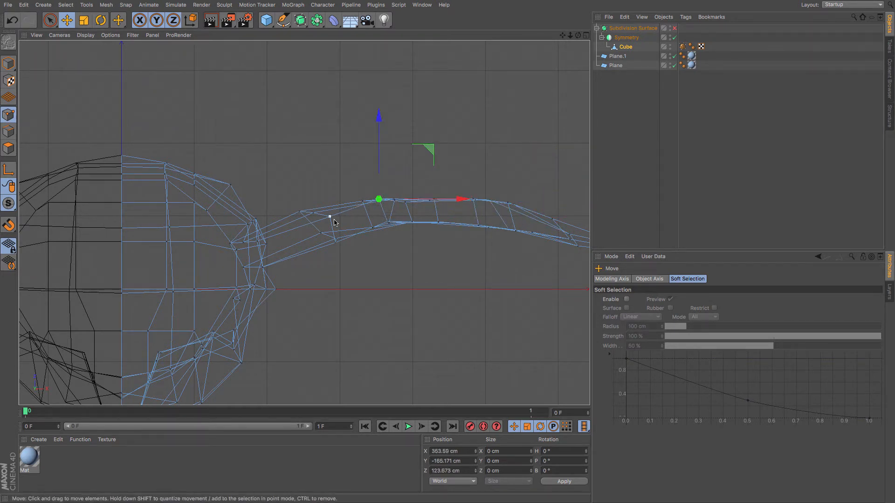
Shift points near the ear's base in the top view so the curve blends smoothly into the head.
left_click(334, 220)
left_click_drag(341, 237, 369, 266)
left_click(337, 244)
left_click(372, 228)
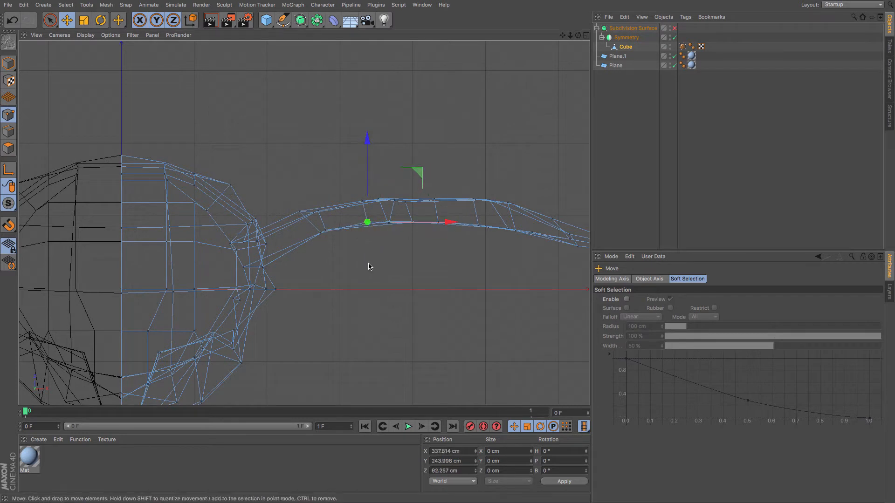
left_click(300, 213)
left_click_drag(303, 240, 321, 249)
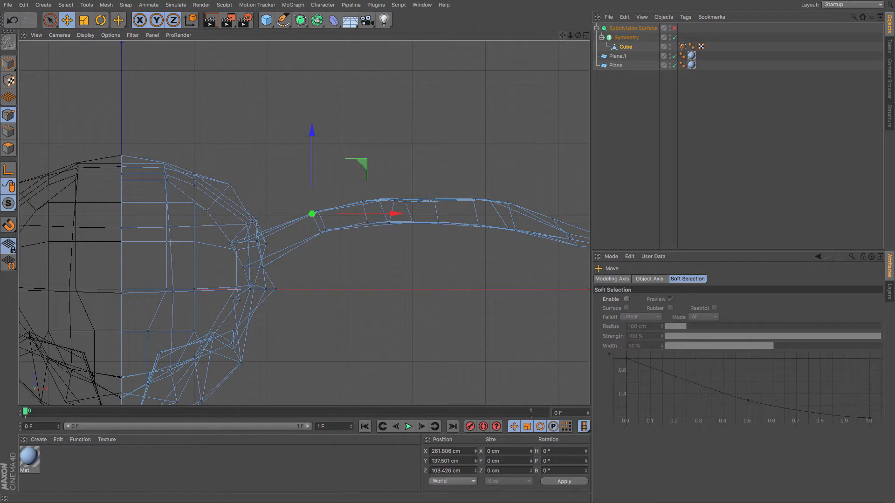
Pull the ear's tip point slightly back and inward to tidy the end of the curve.
left_click_drag(562, 36, 442, 25)
left_click(520, 244)
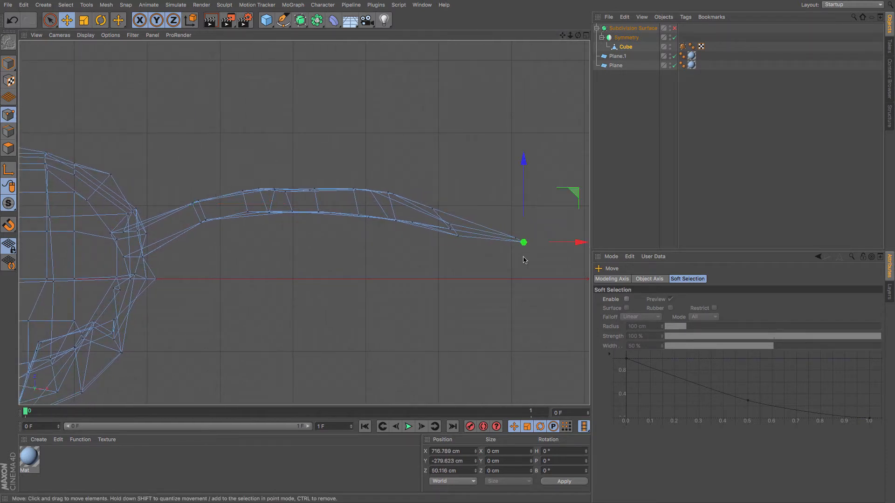
left_click_drag(520, 243, 508, 249)
left_click(516, 238)
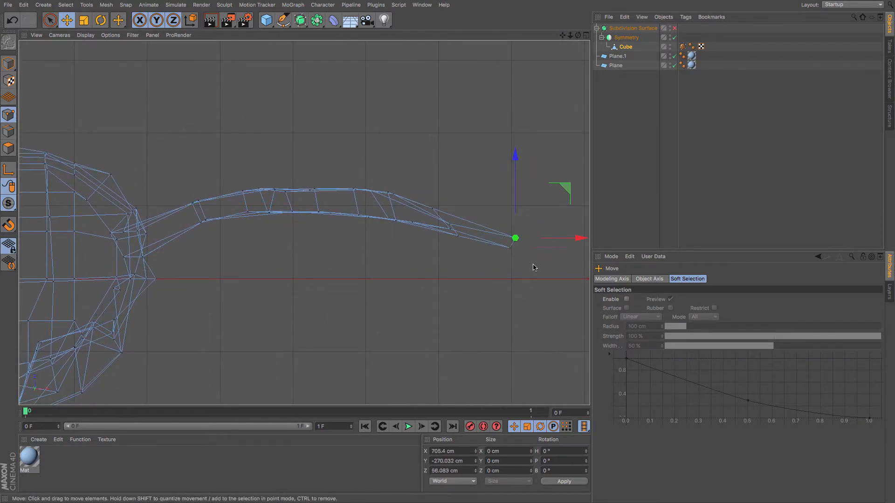
Tweak points along the ear's middle and upper edge in the top view to even out the arc.
left_click(433, 209)
left_click_drag(433, 209, 443, 240)
left_click(449, 230)
left_click(371, 192)
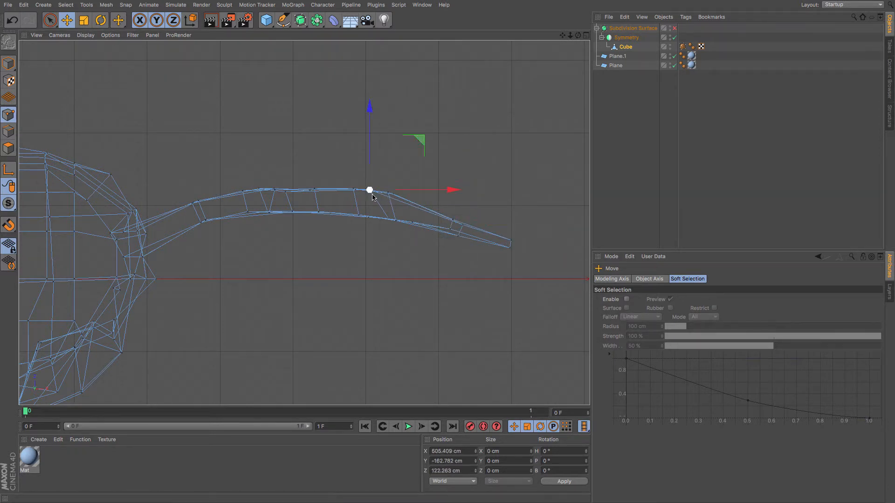
left_click_drag(372, 196, 394, 200)
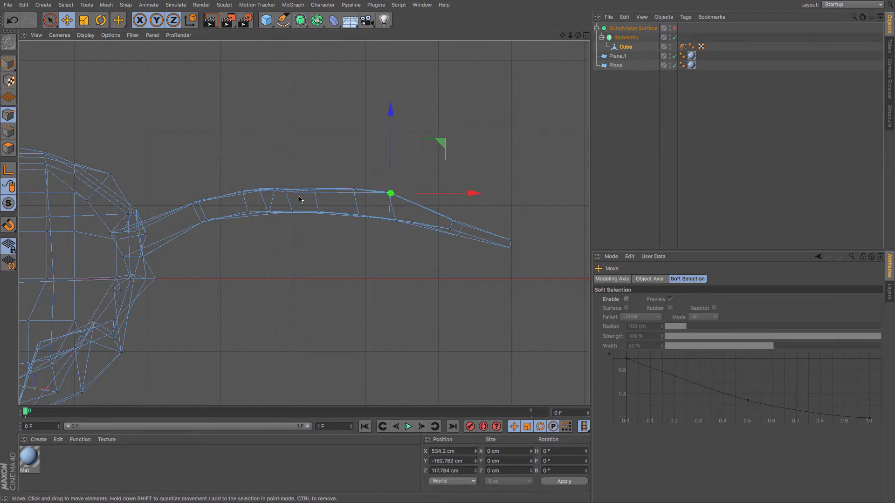
left_click(287, 193)
mouse_move(294, 204)
left_mouse_down()
mouse_move(301, 202)
mouse_move(280, 210)
left_mouse_up()
left_click(276, 194)
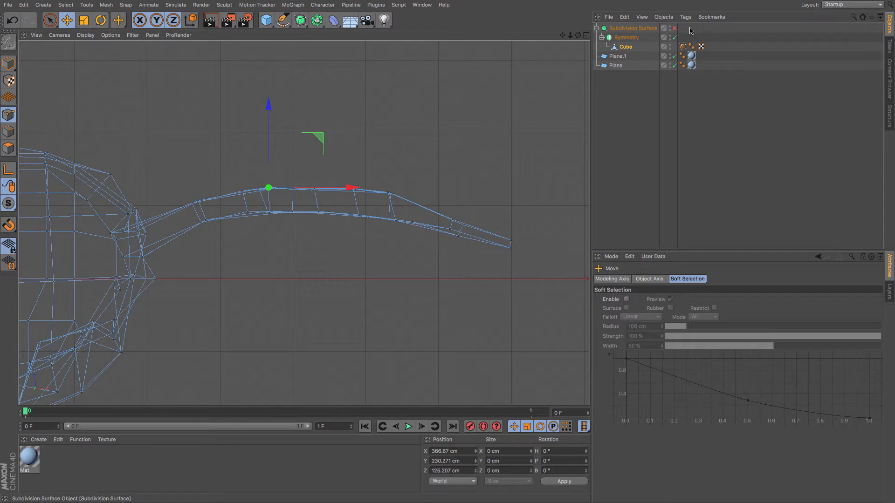
Switch to the perspective view, re-enable the Subdivision Surface and orbit around to inspect the smoothed ear.
key("F1")
left_click(674, 29)
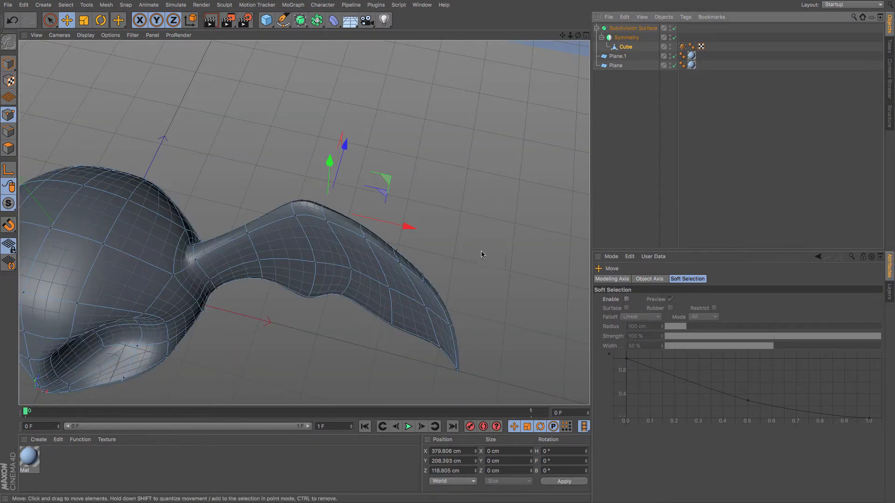
left_click_drag(441, 296, 448, 202, "alt")
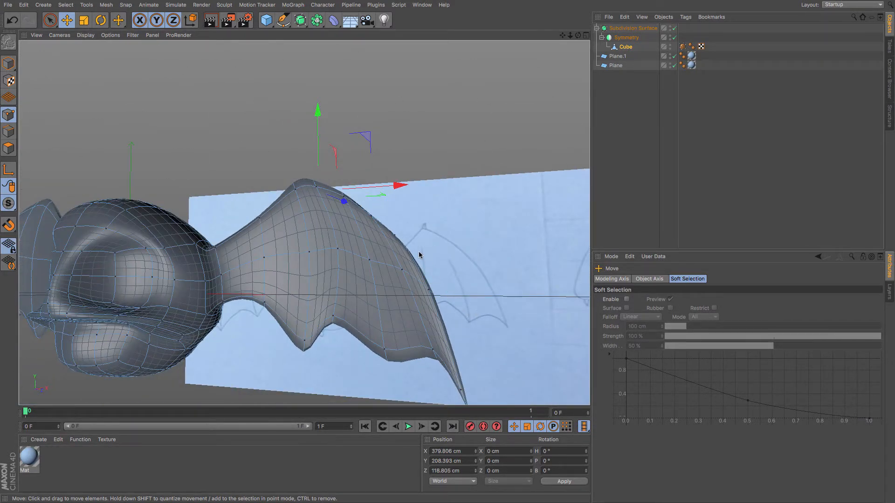
left_click_drag(336, 345, 265, 328, "alt")
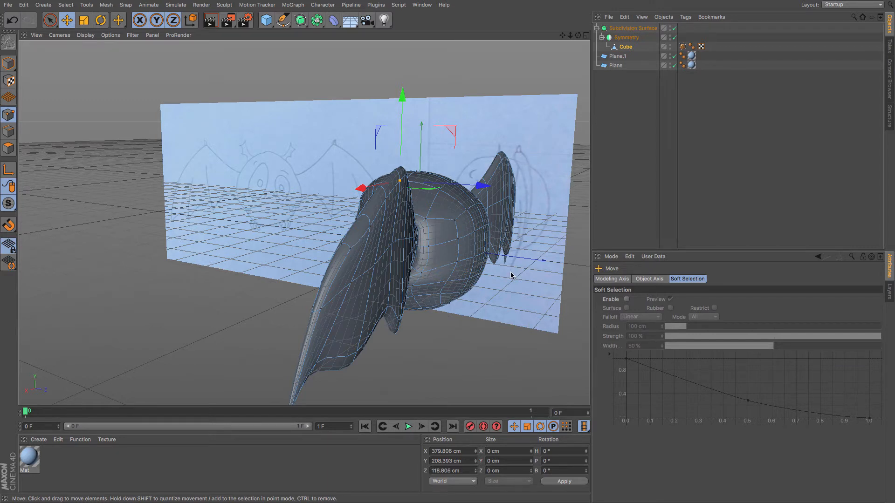
Select a point on the ear's upper edge and pull it slightly back in the side view.
key("F4")
scroll(524, 266, "up", 5)
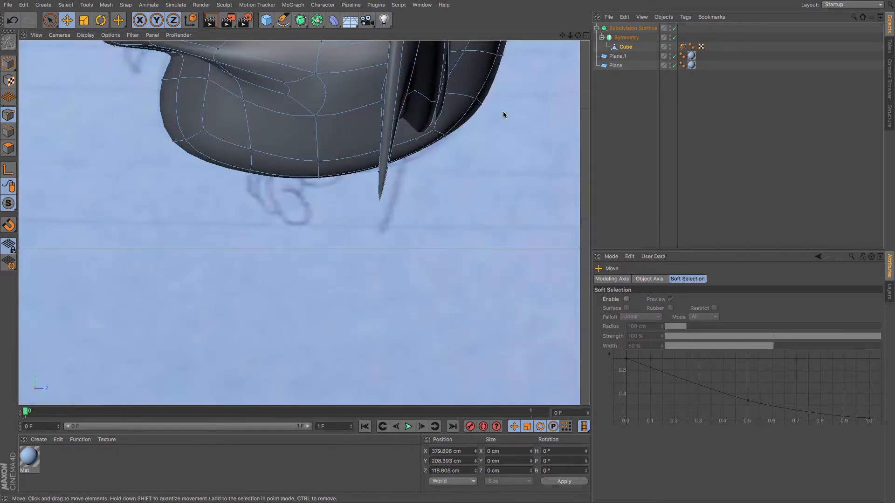
left_click_drag(571, 37, 508, 37)
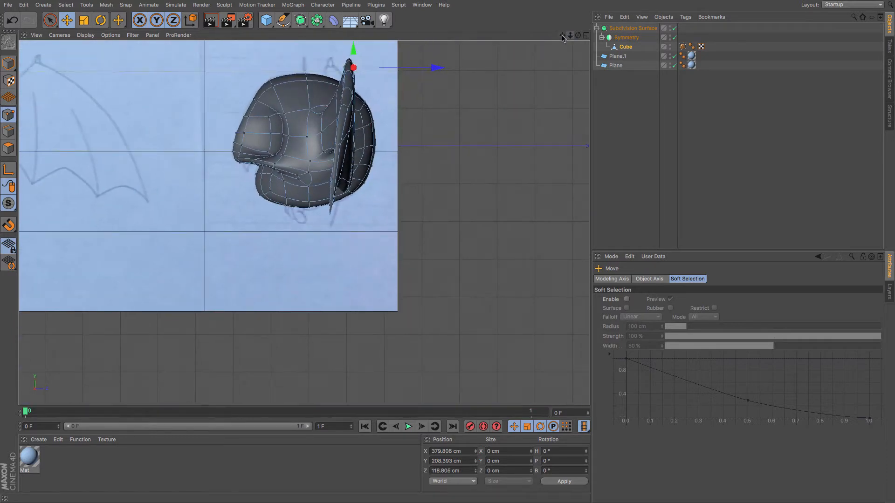
left_click_drag(562, 38, 563, 43)
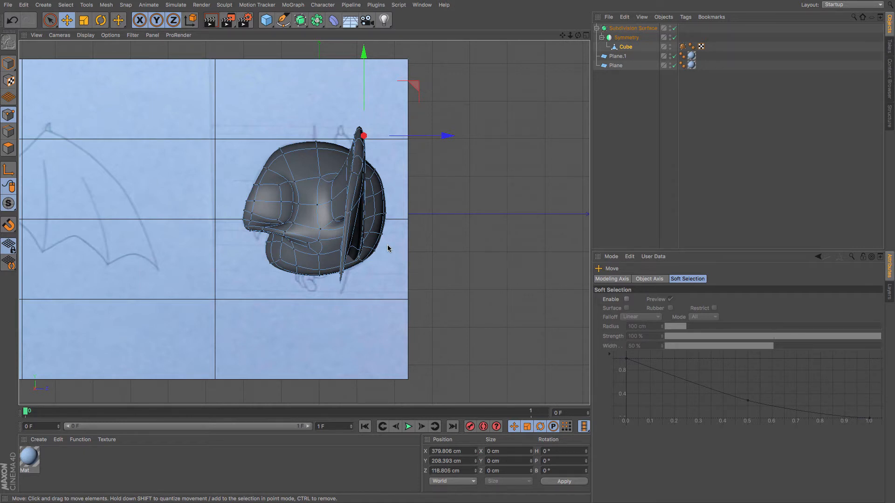
left_click(52, 21)
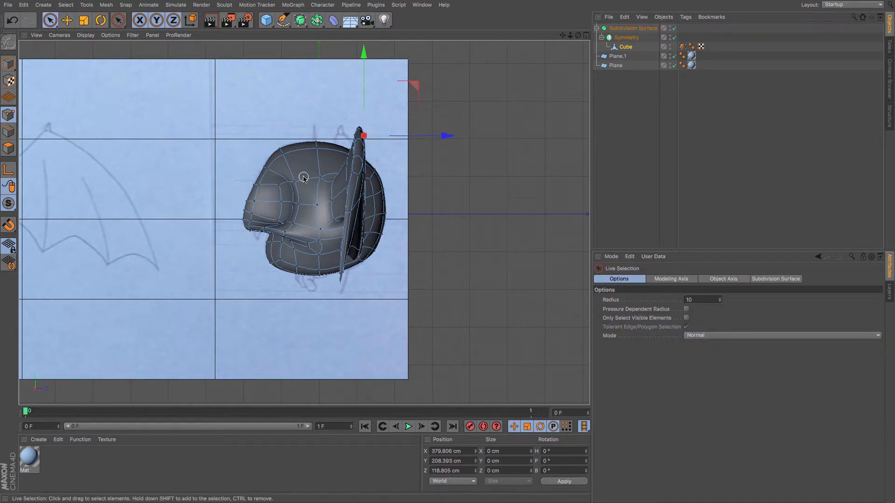
key("F2")
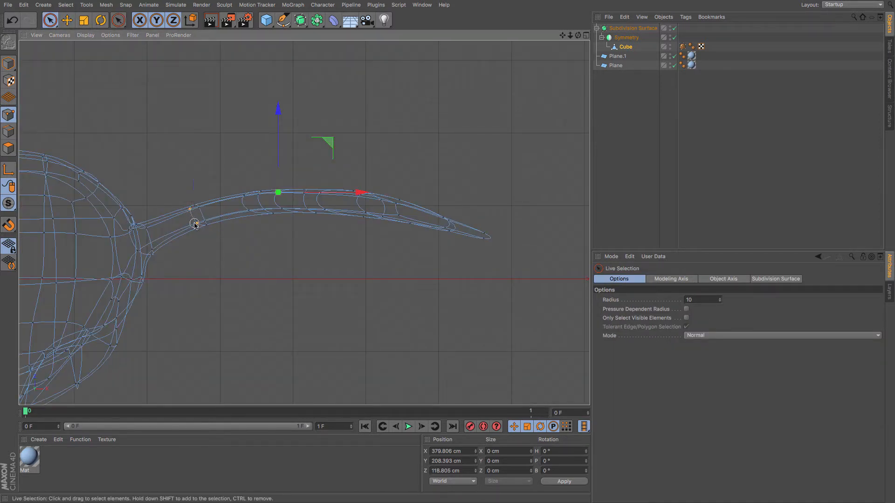
left_click(194, 224)
key("F4")
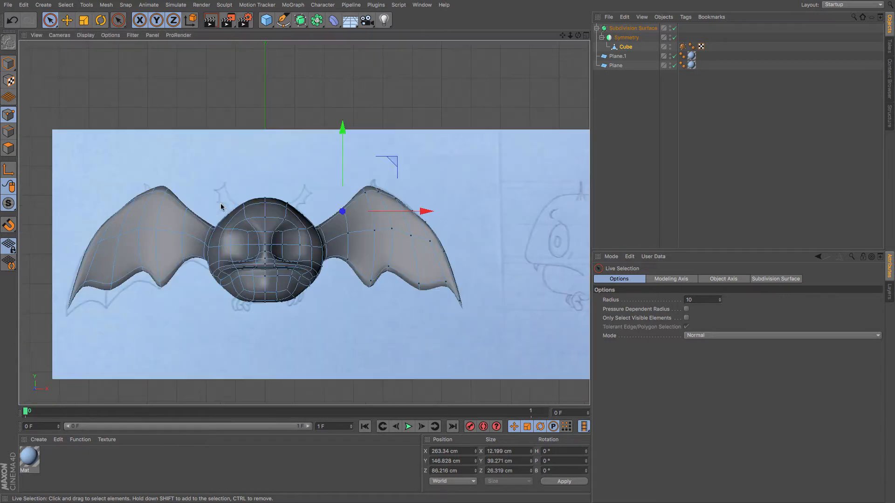
left_click(361, 191)
key("F3")
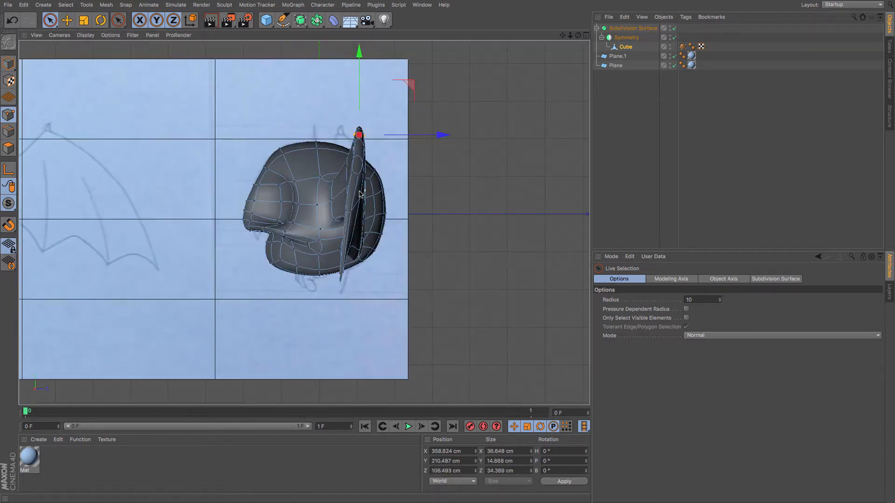
left_click_drag(440, 135, 429, 135)
Select a point near the ear's base in the top view and nudge it slightly back in the side view.
key("F2")
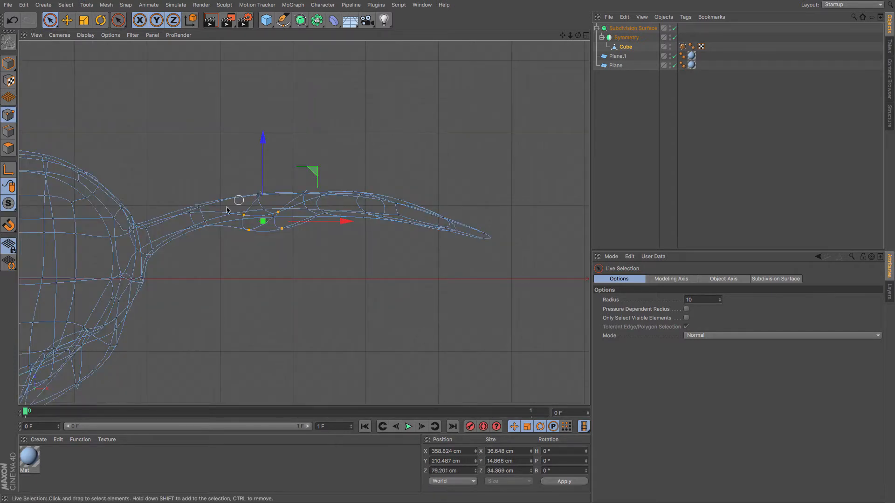
left_click(191, 215)
key("F3")
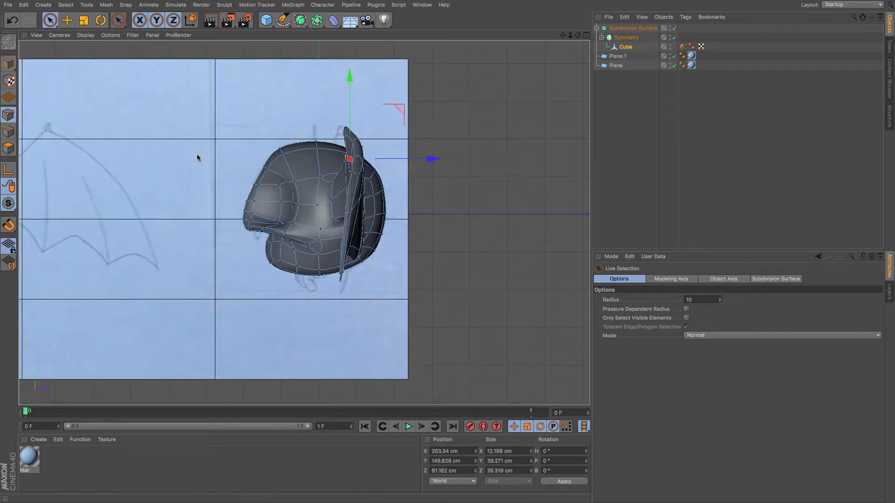
left_click_drag(430, 156, 422, 159)
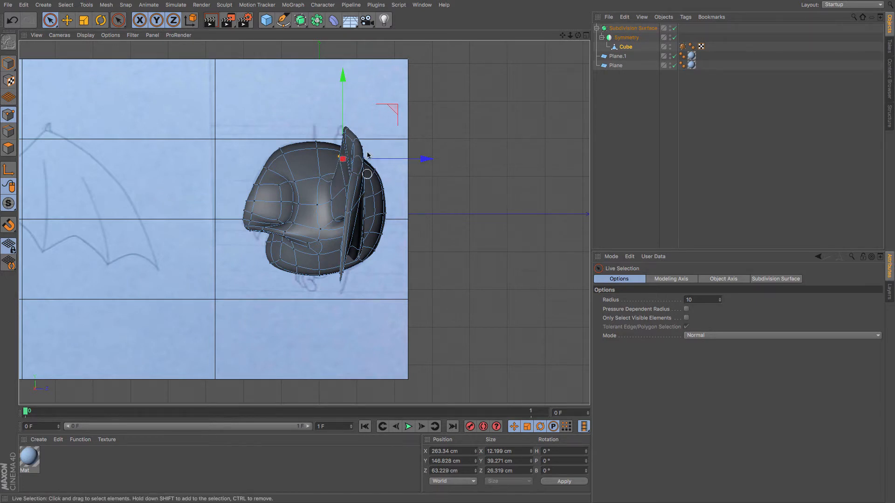
Select a point on the ear's lower edge and shift it slightly inward in the side view.
key("F4")
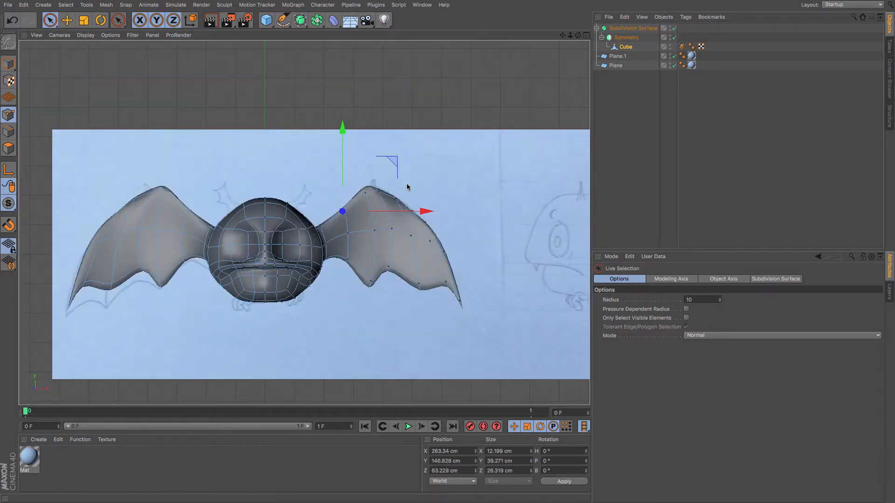
key("F2")
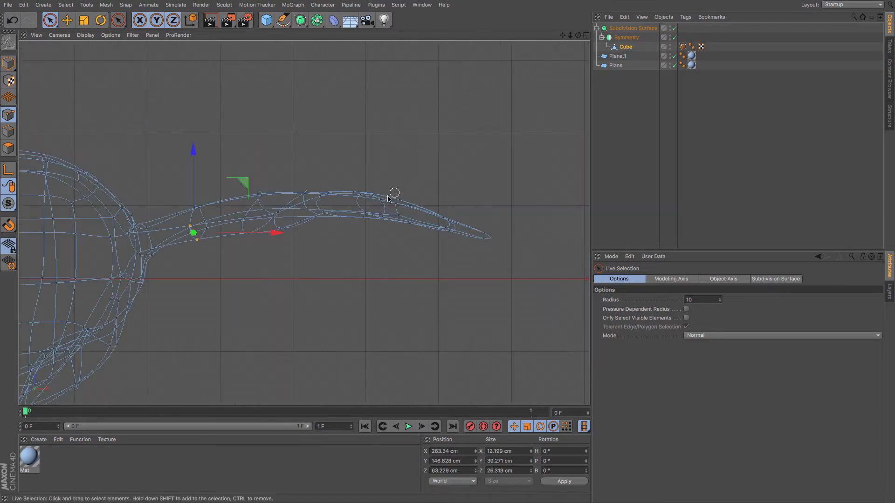
left_click(325, 214)
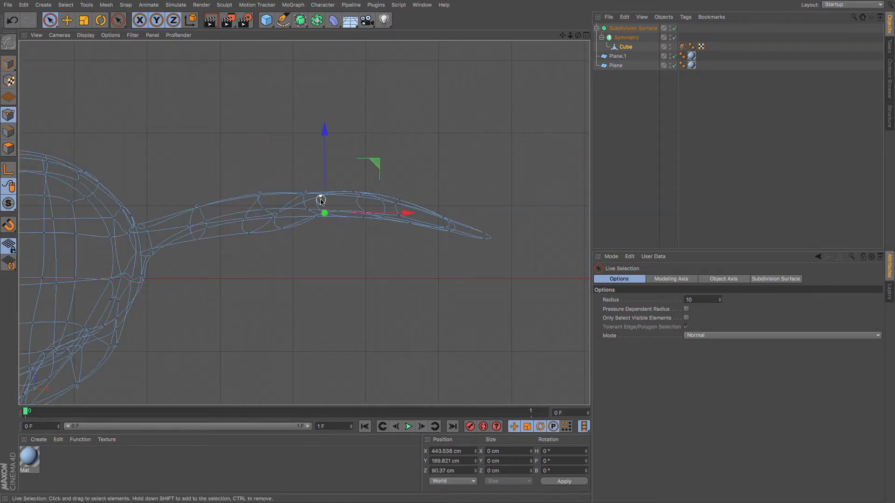
left_click(320, 201)
left_click_drag(326, 158, 401, 187)
left_click(363, 201)
left_click(398, 215)
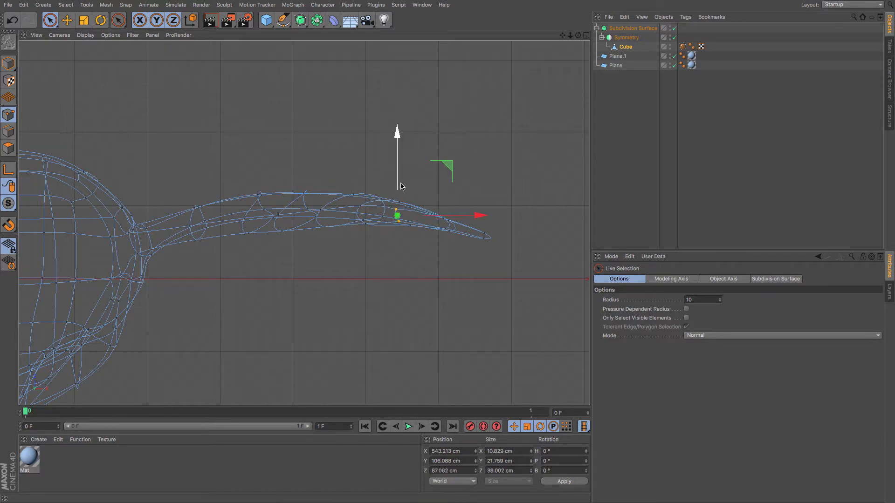
key("F4")
key("F3")
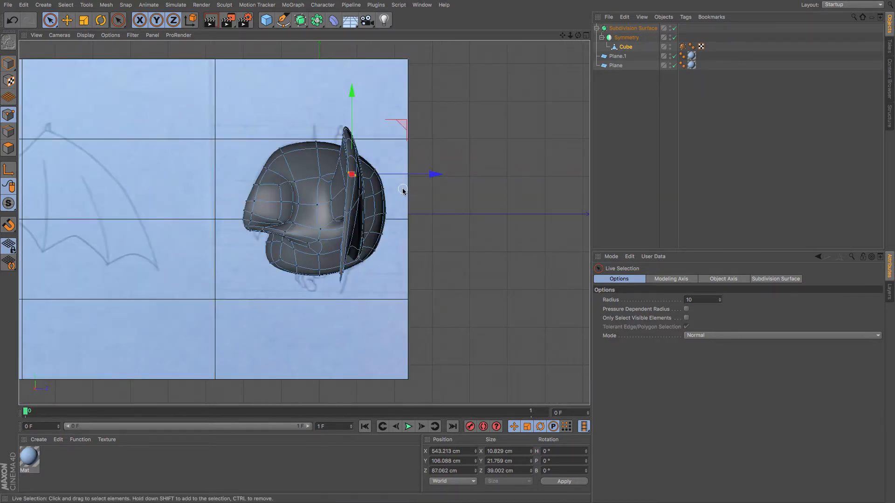
key("F2")
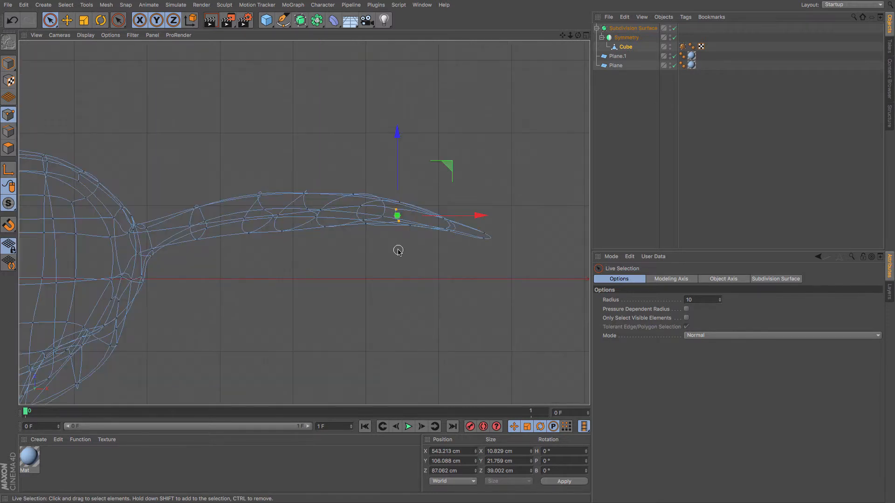
key("F4")
left_click(419, 287)
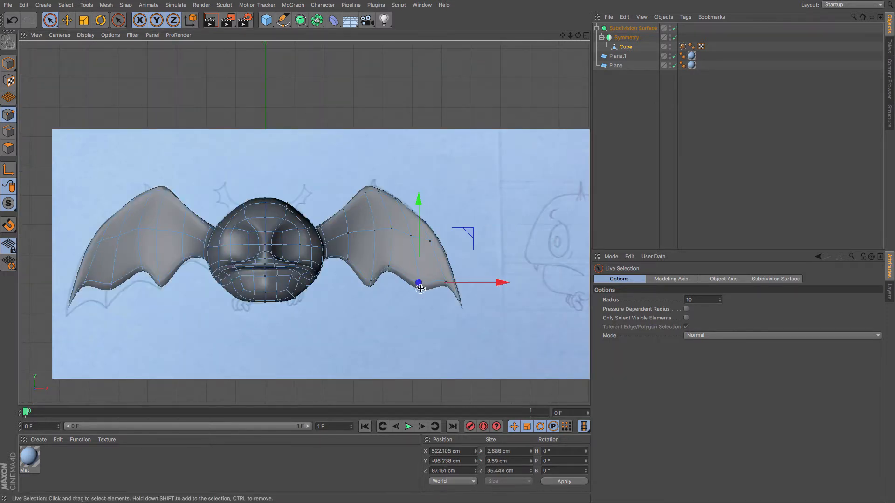
key("F3")
left_click_drag(434, 256, 430, 256)
Select a point near the ear's lower tip and move it slightly outward in the side view.
key("F4")
left_click(447, 289)
key("F2")
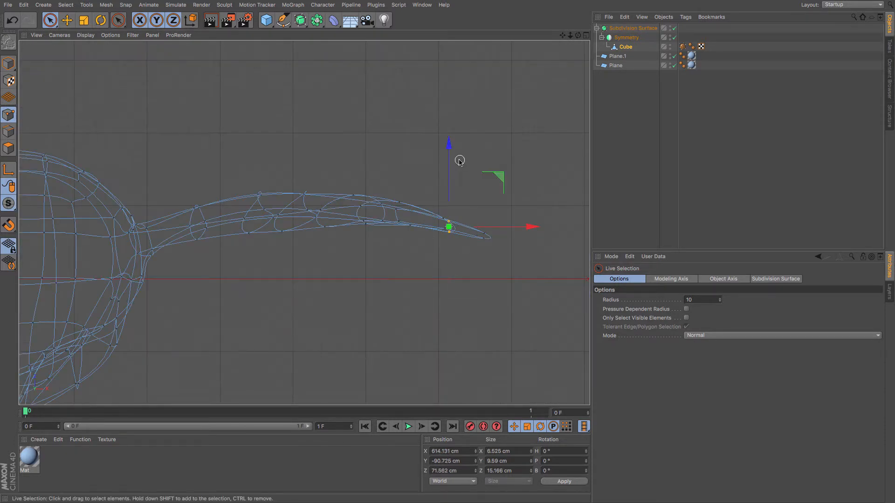
key("F4")
key("F3")
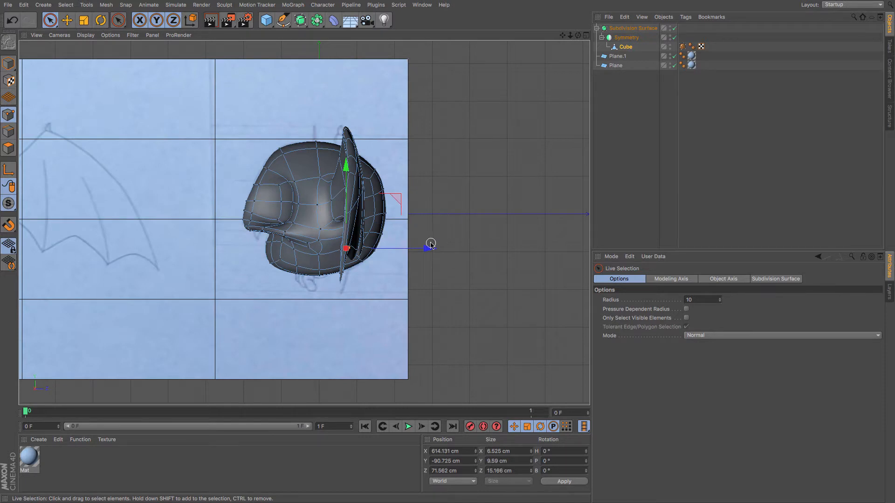
left_click_drag(431, 244, 440, 252)
Switch to the perspective view and orbit around the head to inspect the ears' shape.
key("F1")
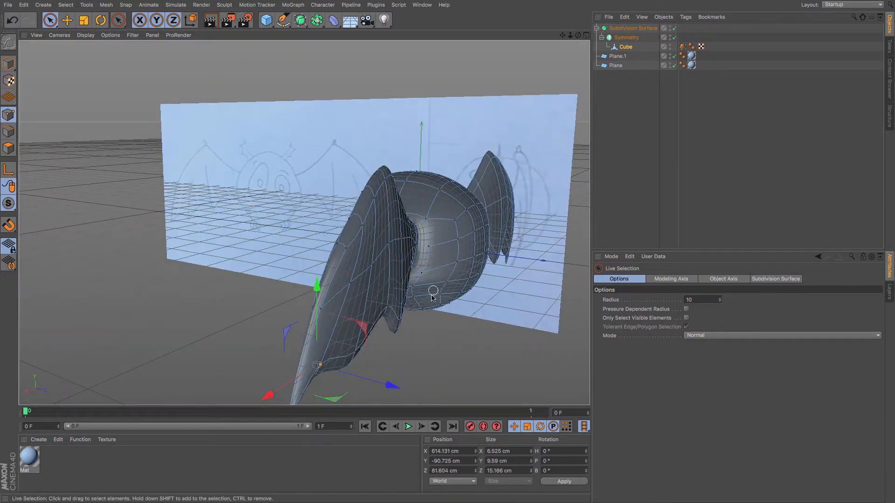
left_click_drag(438, 272, 331, 323, "alt")
left_click_drag(256, 295, 300, 208, "alt")
left_click(523, 202)
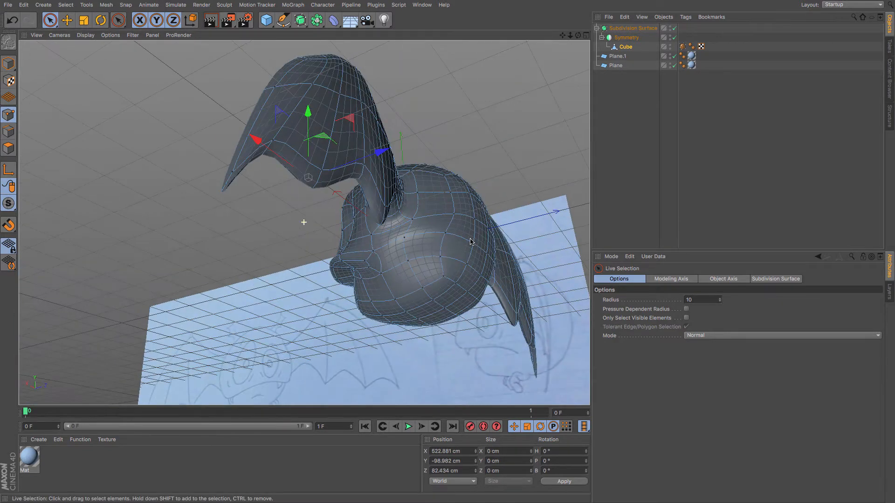
left_click(319, 170, "shift")
left_click(84, 20)
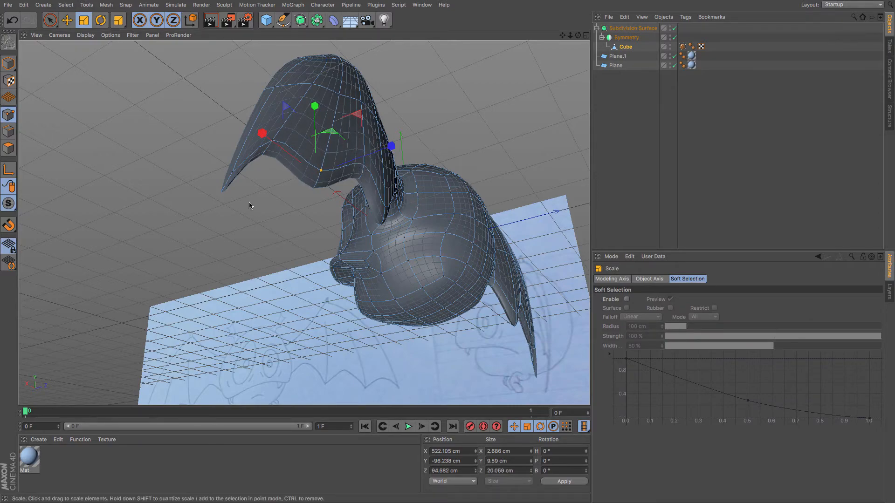
left_click_drag(249, 202, 408, 266, "alt")
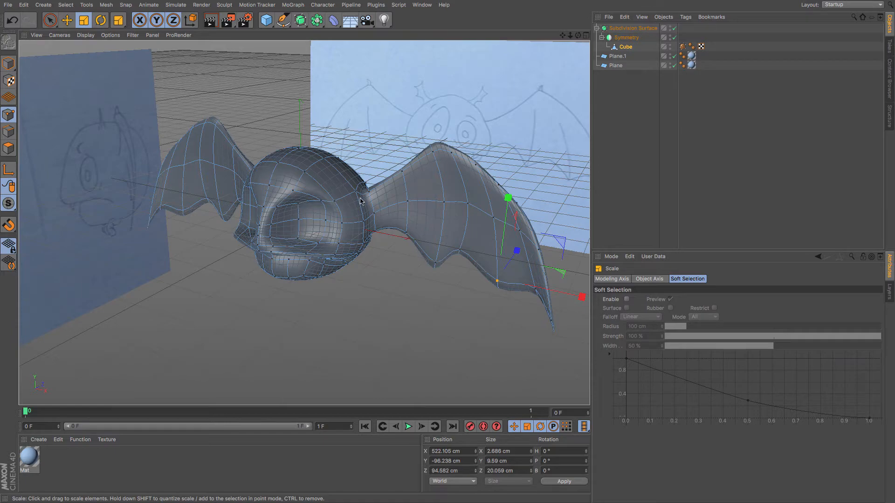
left_click_drag(362, 209, 320, 233, "alt")
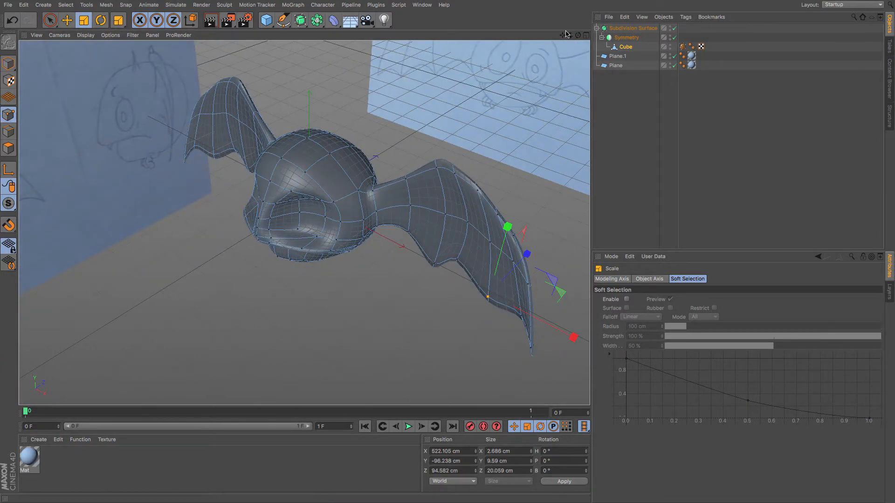
left_click_drag(564, 32, 529, 88)
Switch to polygon mode and select a polygon on top of the head near the ear's base.
key("F4")
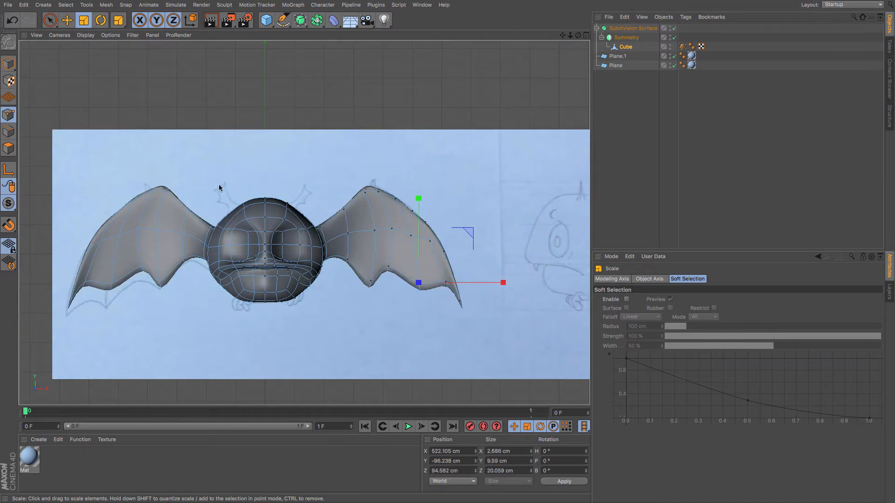
left_click(8, 148)
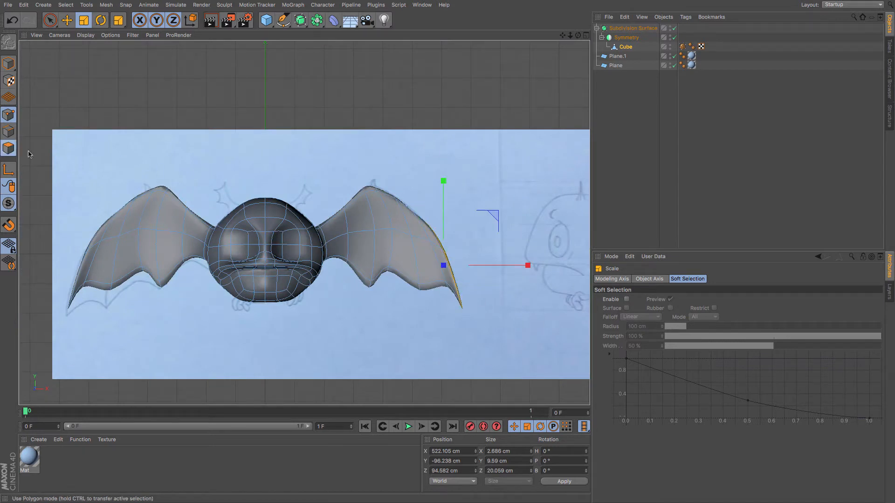
left_click(290, 209)
key("F2")
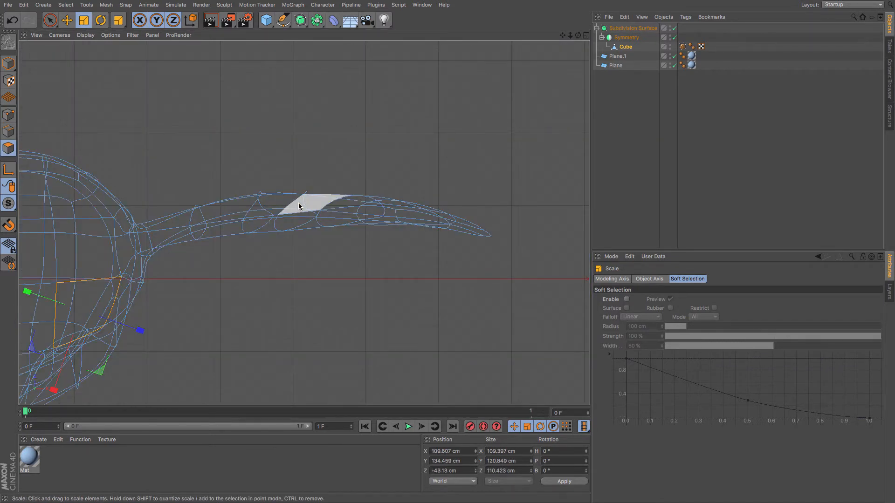
left_click(93, 245)
key("F4")
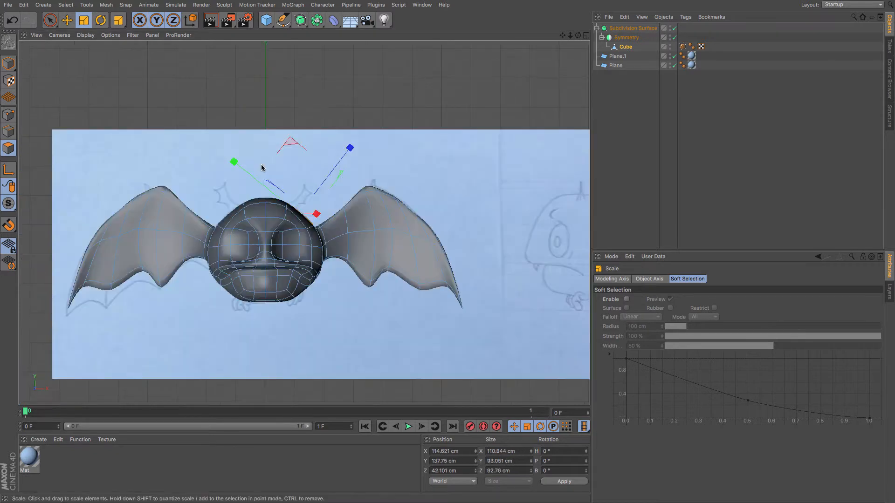
key("F3")
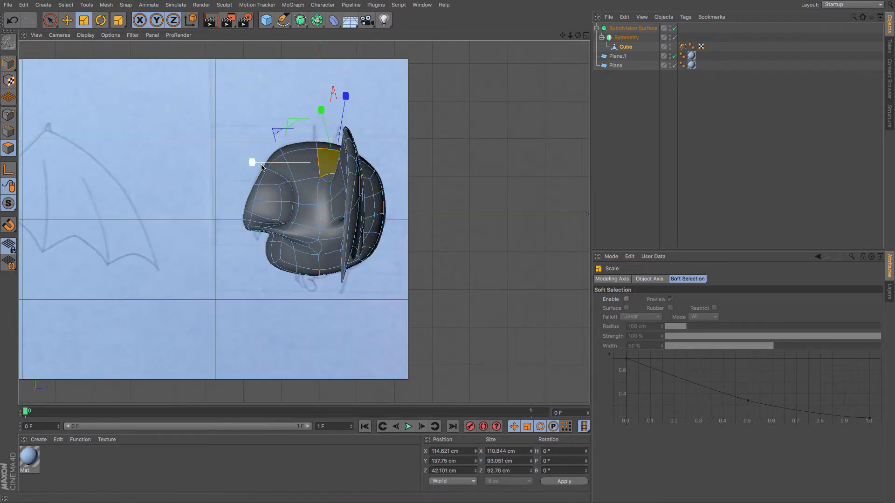
Enable X-Ray on the Subdivision Surface object and return to the perspective view.
left_click(633, 29)
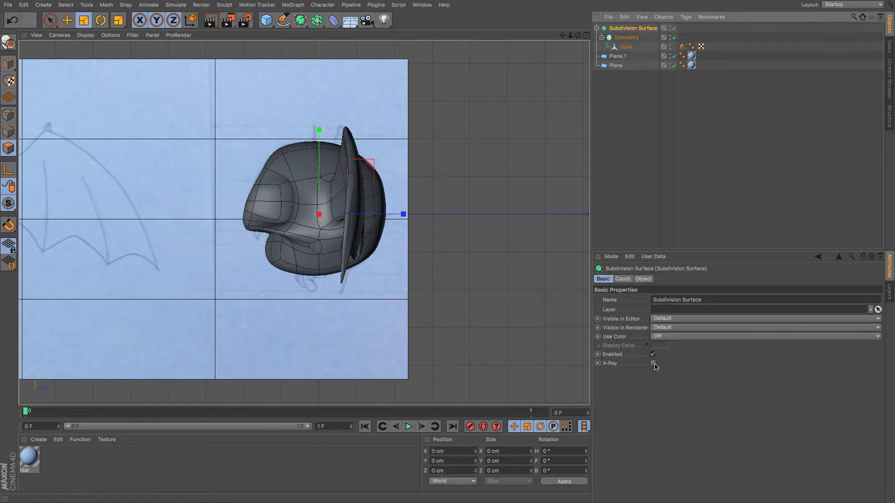
left_click(654, 363)
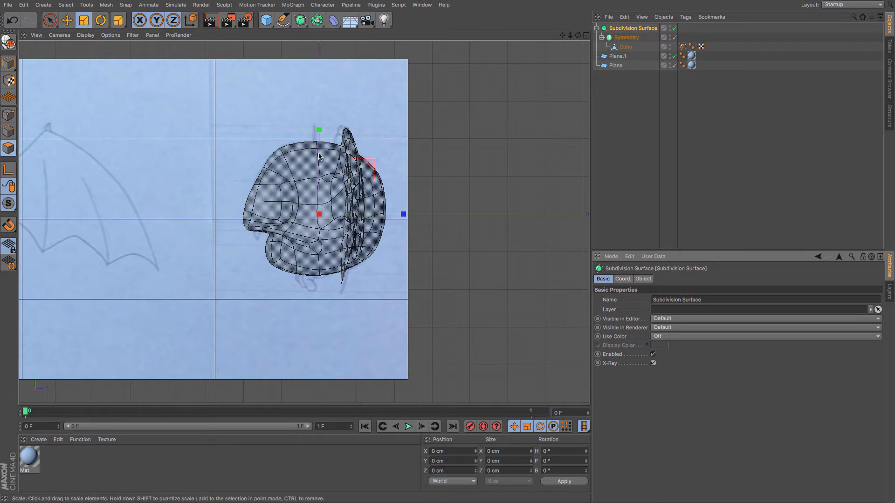
key("F1")
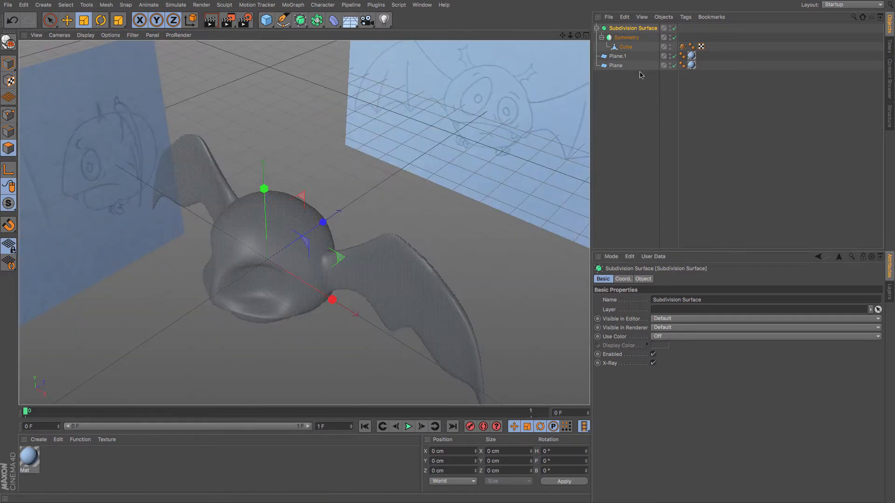
Reselect the cube and orbit and zoom in on the selected polygon at the front of the head.
left_click(631, 47)
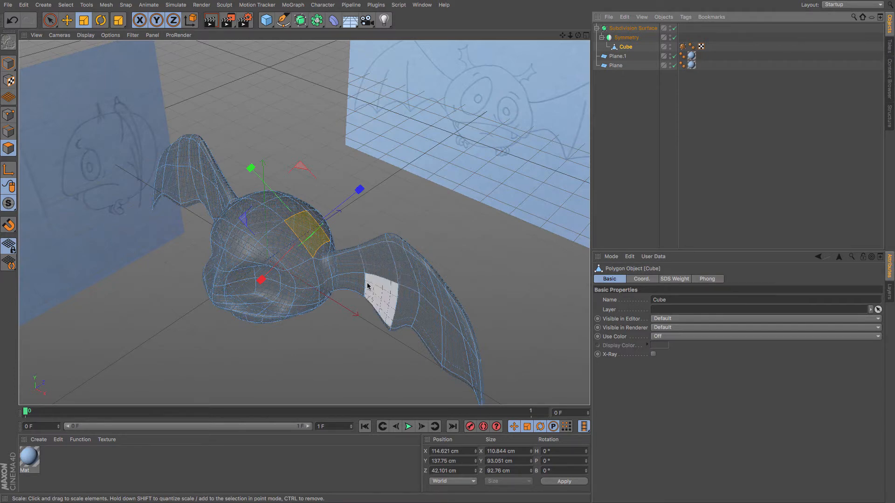
left_click_drag(360, 261, 286, 297, "alt")
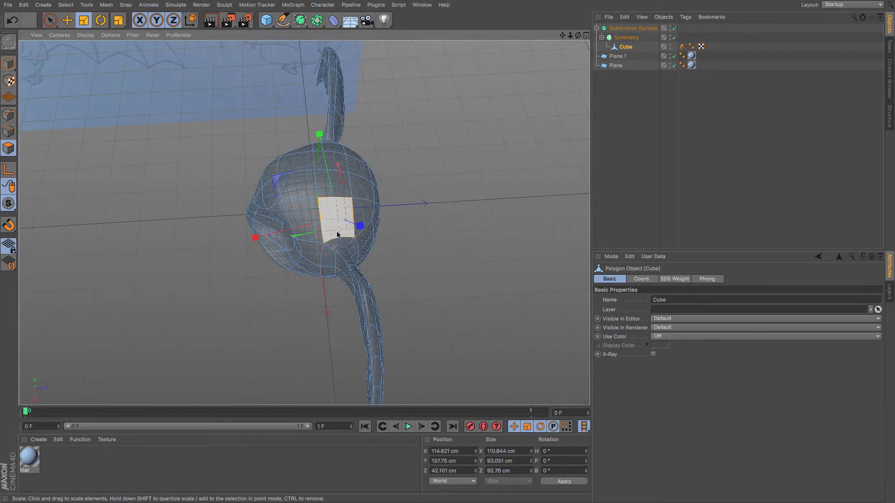
scroll(330, 201, "up", 3)
scroll(330, 199, "up", 2)
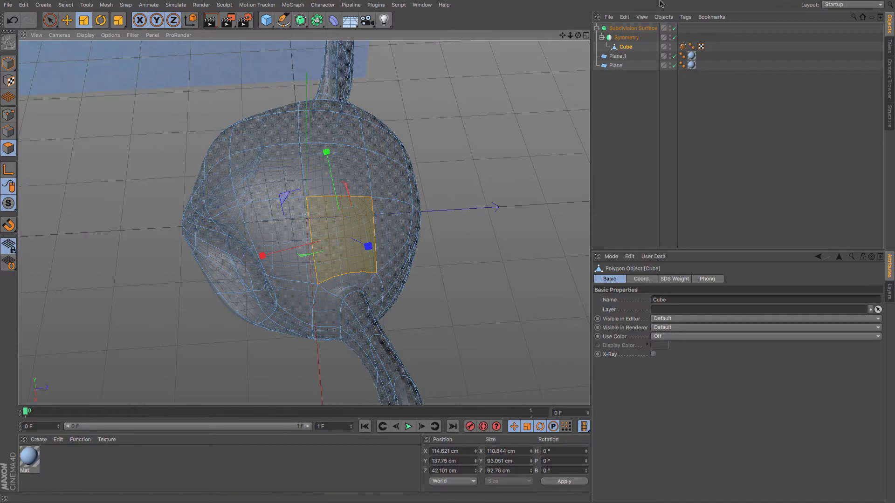
Turn off the subdivision preview and, in point mode, move a point at the front of the ear's base.
left_click(675, 29)
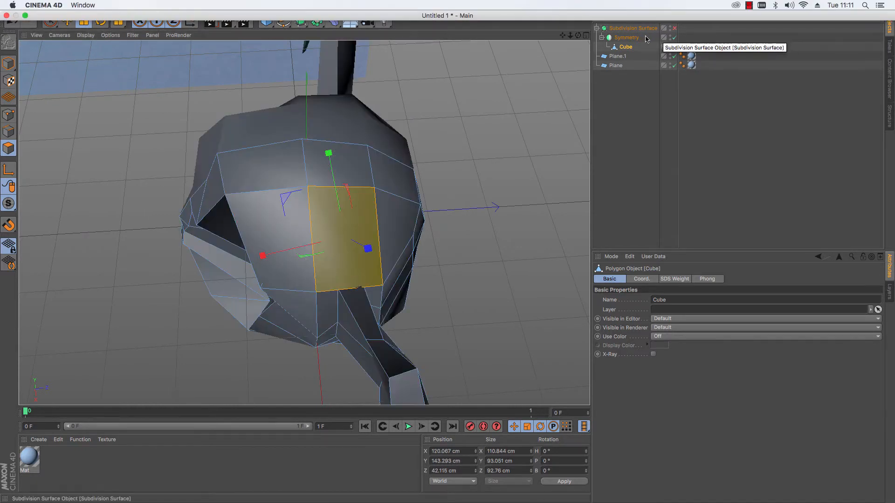
left_click(7, 116)
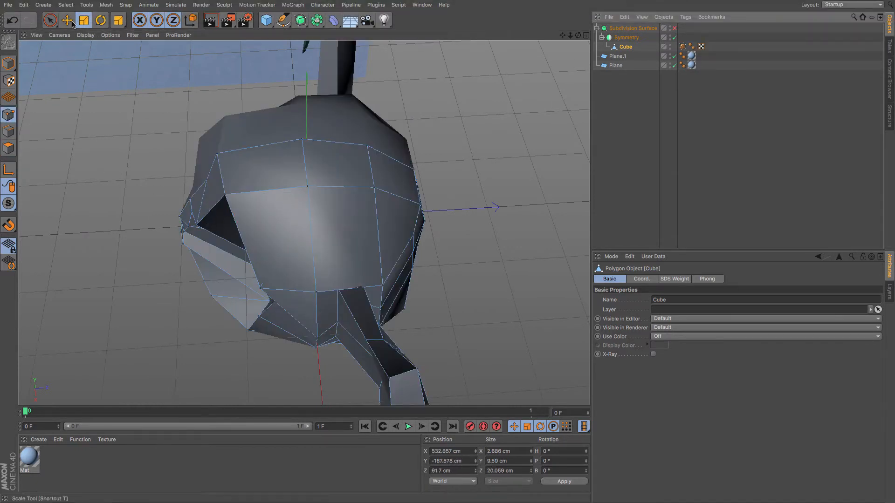
key("e")
left_click_drag(394, 191, 294, 255, "alt")
left_click(309, 244)
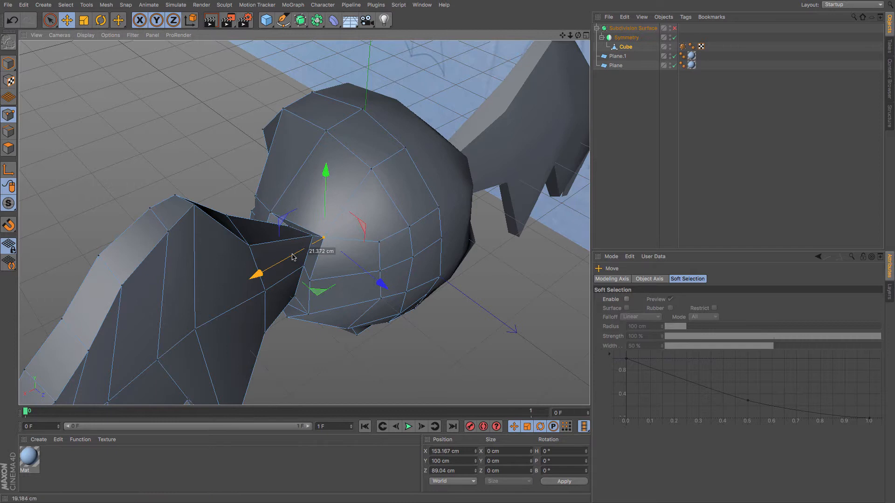
left_click(272, 212)
left_click_drag(200, 245, 257, 224)
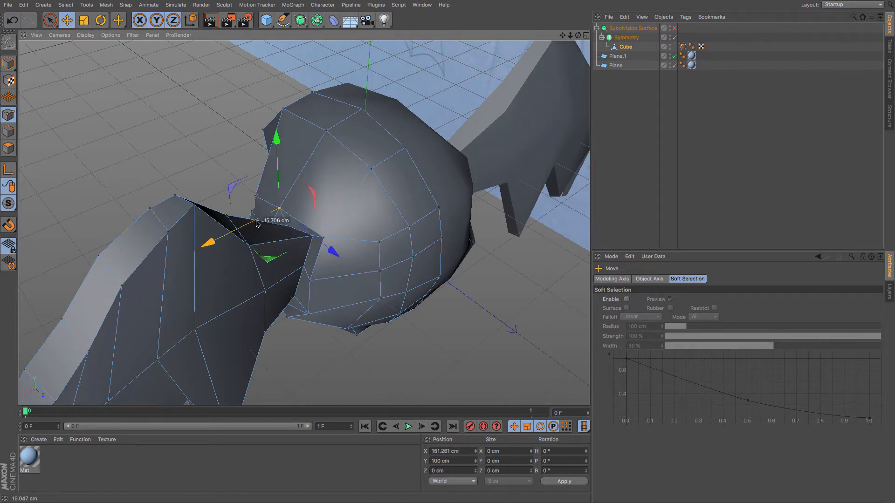
Use Line Cut to add new edges running from the ear's base up over the top of the head.
key("m")
key("k")
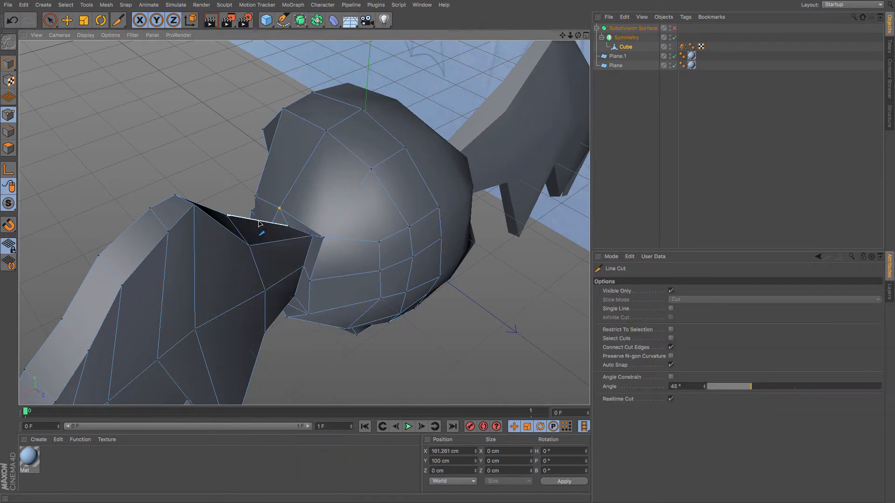
left_click(315, 232)
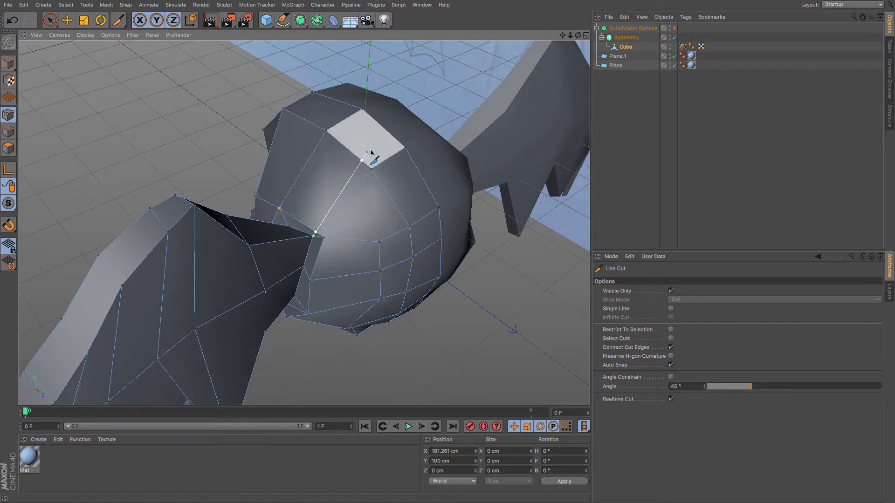
left_click(357, 156)
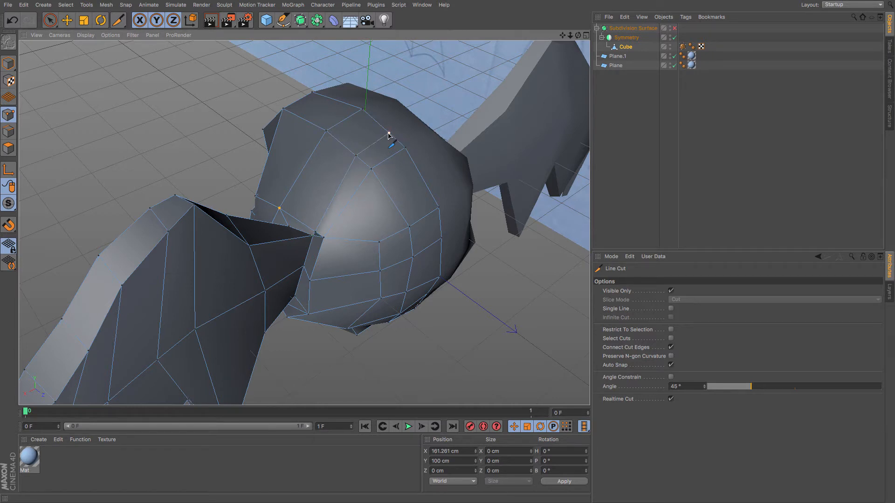
left_click(389, 134)
left_click(293, 217)
left_click(338, 142)
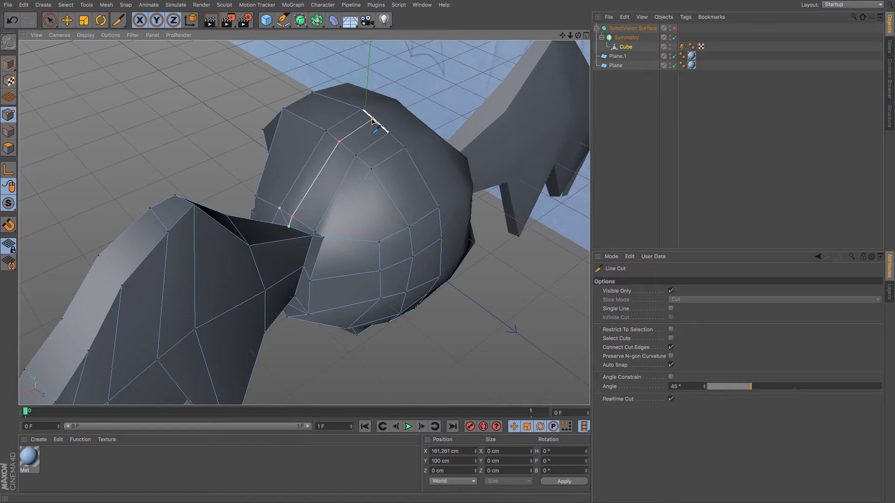
Switch to polygon mode, zoom in on the ear's base and delete the small leftover polygon there.
left_click(9, 149)
left_click(675, 28)
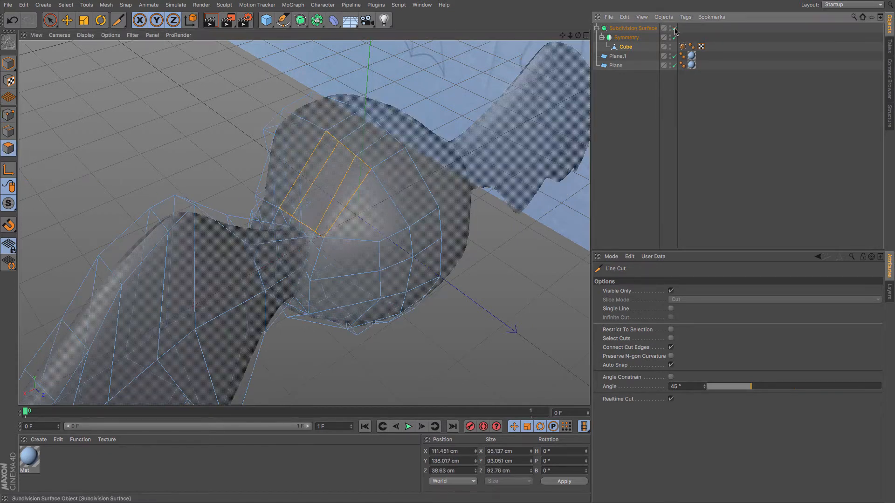
left_click(674, 29)
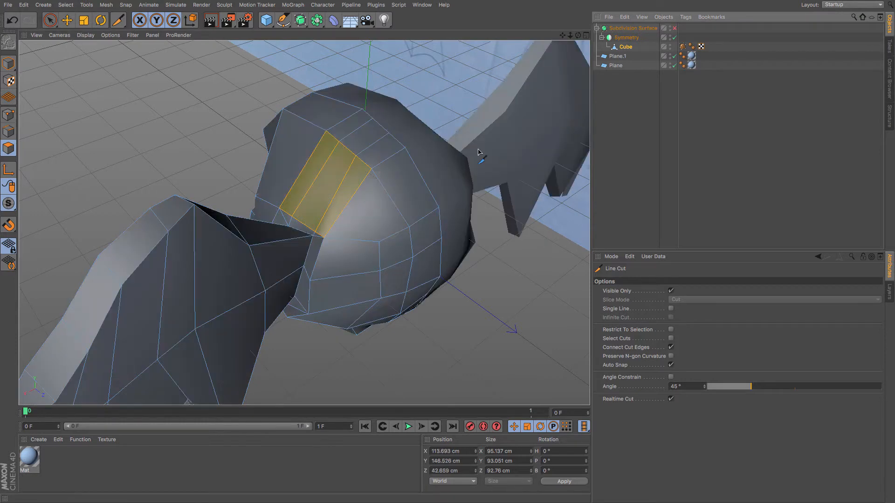
left_click(67, 23)
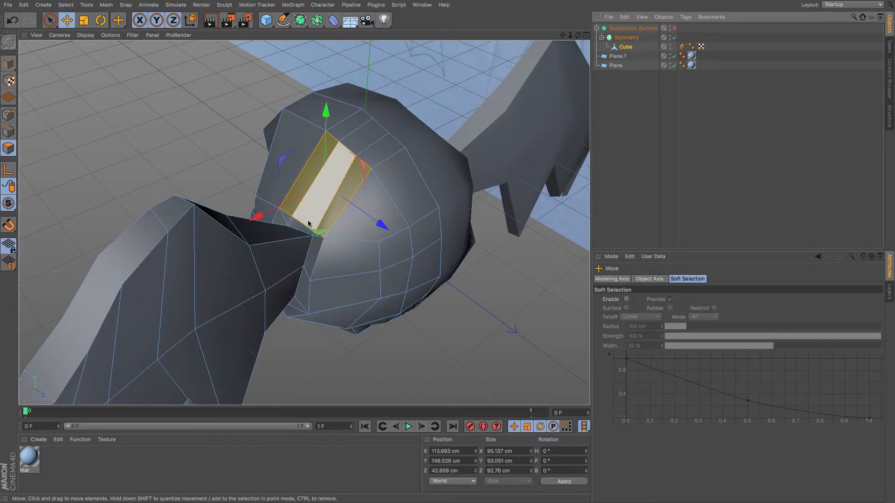
left_click_drag(182, 169, 350, 202, "alt")
scroll(311, 233, "down", 1)
scroll(311, 233, "up", 9)
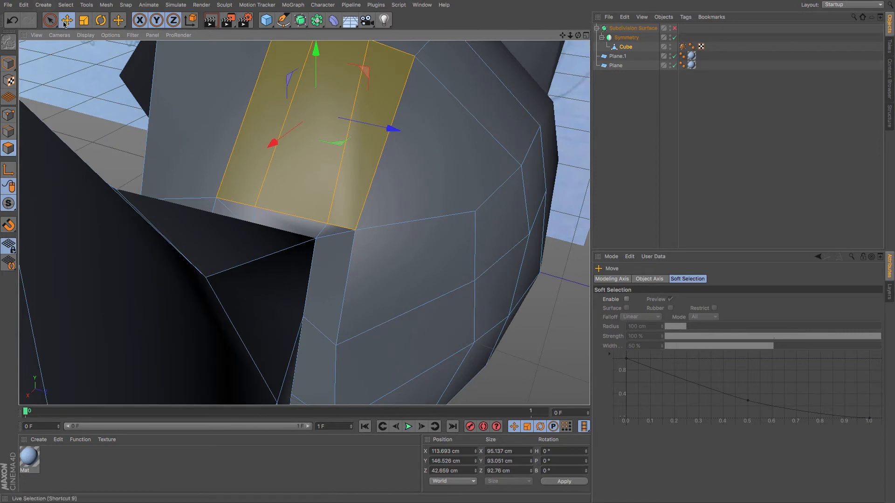
left_click(302, 232)
left_click(322, 230, "shift")
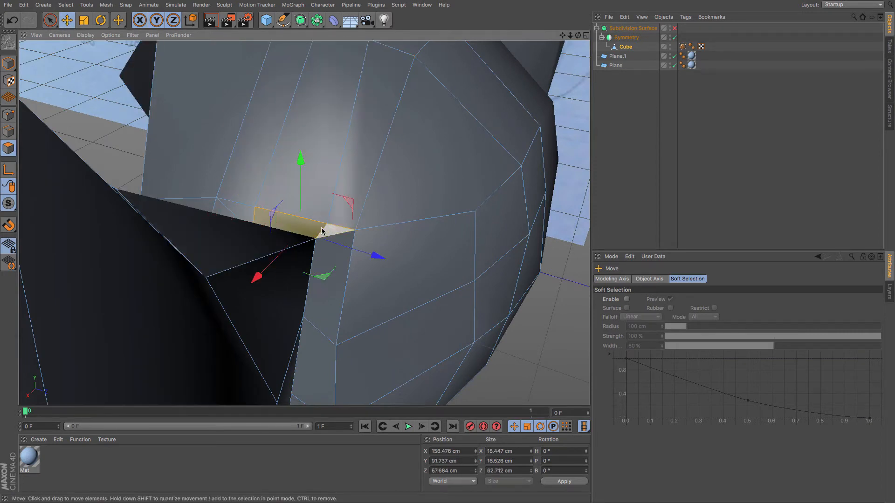
left_click(241, 214, "shift")
key("Delete")
In point mode, select the two points at the open gap and weld them together.
left_click_drag(263, 242, 243, 277, "alt")
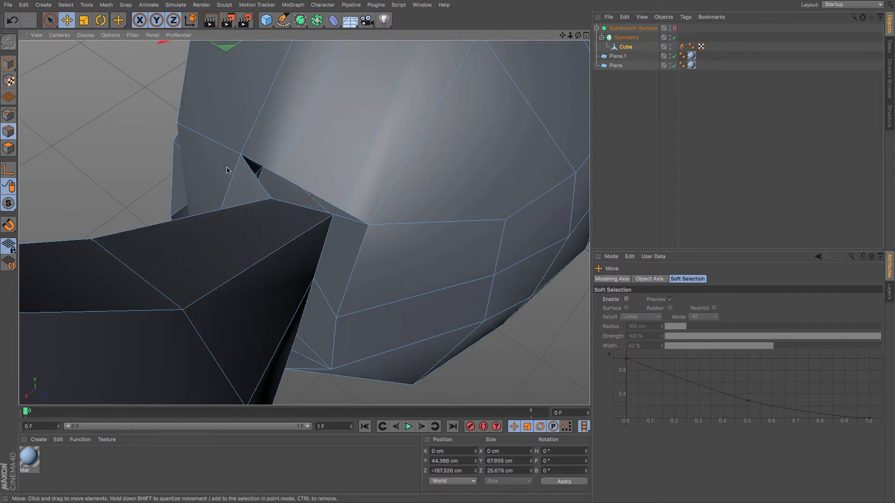
left_click(8, 115)
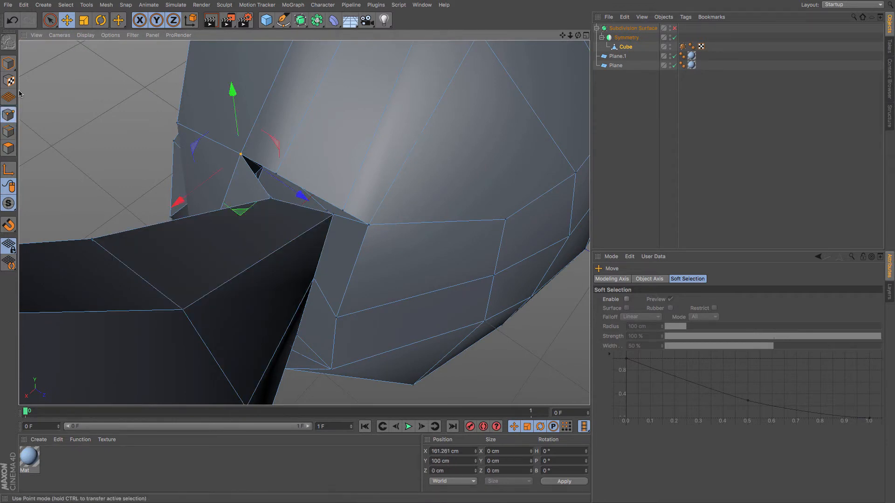
left_click(271, 199)
left_click(279, 175, "shift")
key("m")
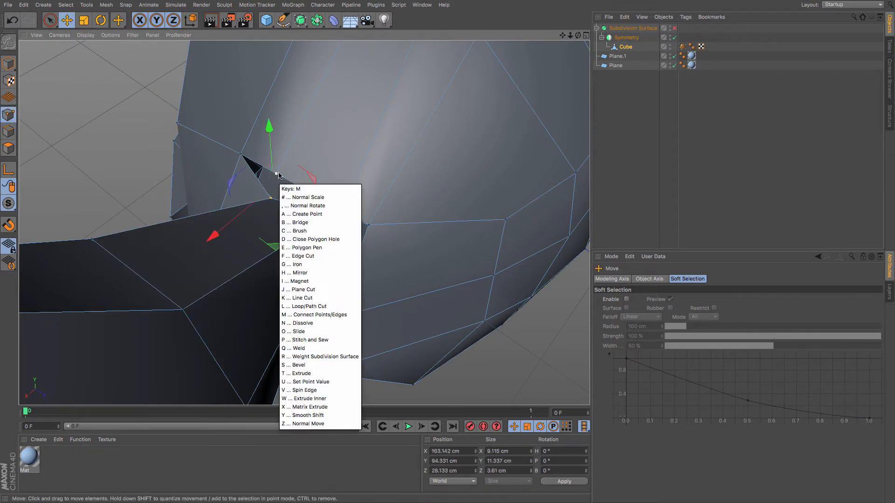
key("q")
left_click(274, 186)
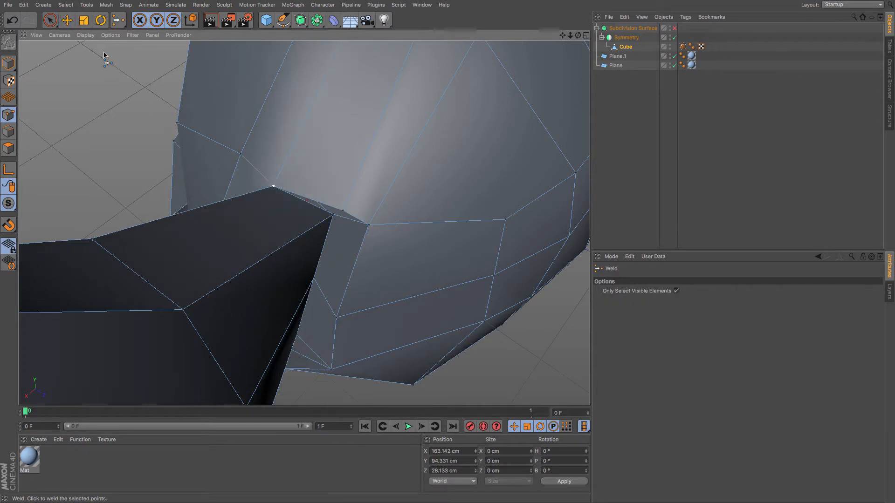
Select the two neighbouring points along the ear's base edge and weld them together.
left_click(69, 21)
left_click(334, 214)
left_click(344, 210, "shift")
key("m")
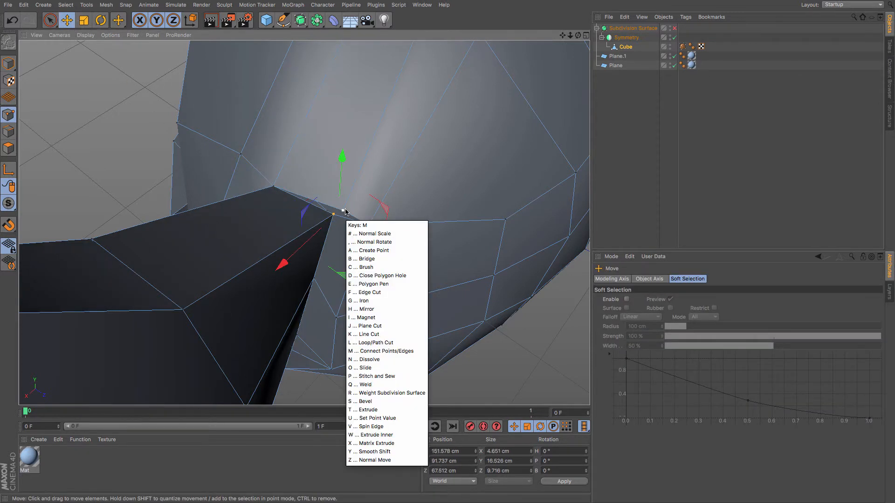
key("q")
left_click(342, 212)
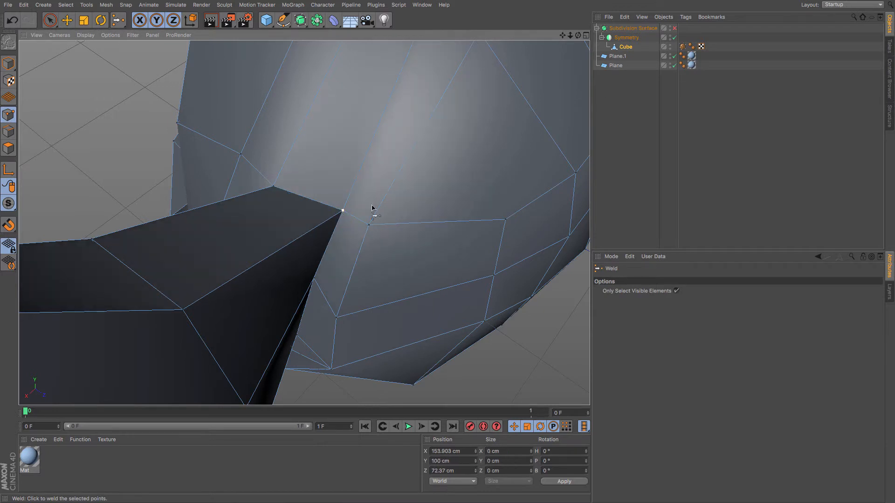
Turn the subdivision preview back on and disable X-Ray on the Subdivision Surface object.
left_click(675, 28)
scroll(362, 136, "down", 5)
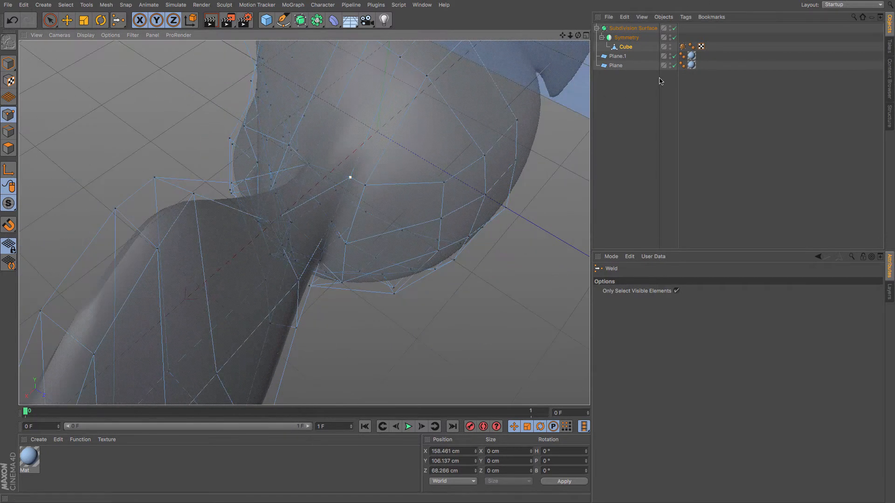
left_click(629, 29)
left_click(654, 363)
scroll(413, 266, "down", 6)
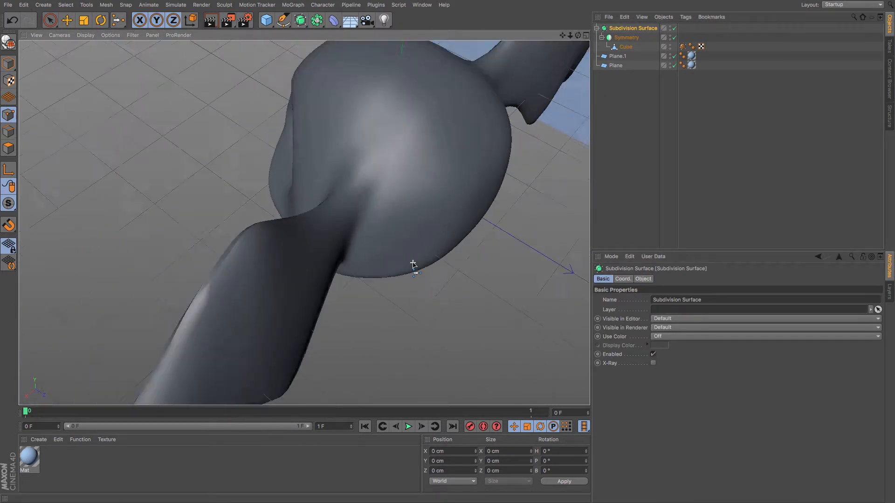
left_click_drag(326, 272, 373, 229, "alt")
Reselect the cube and nudge a point on top of the head slightly.
left_click(624, 47)
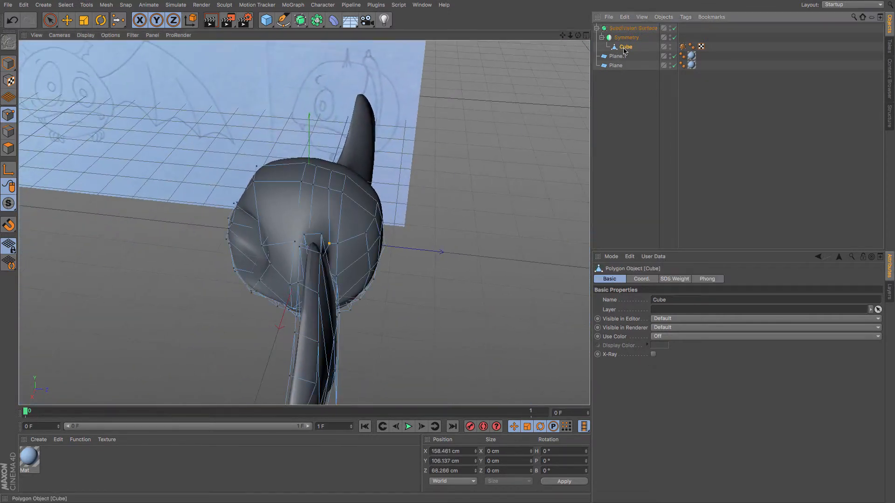
left_click(70, 20)
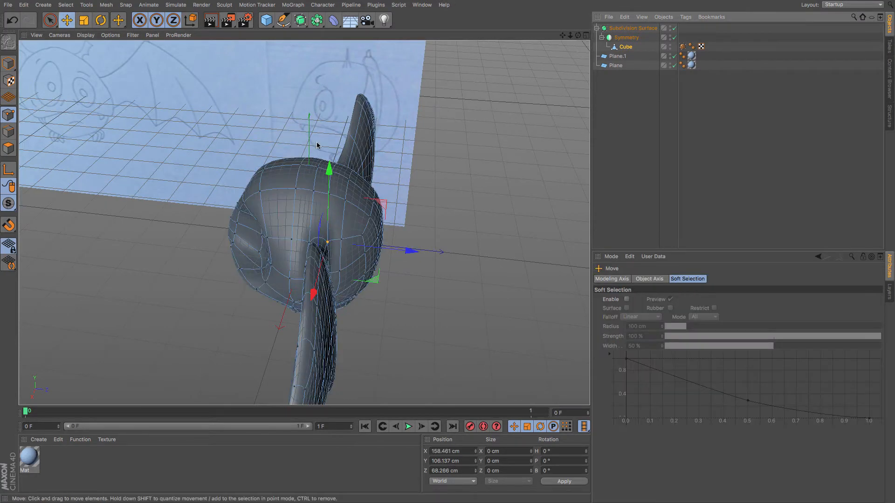
left_click(316, 168)
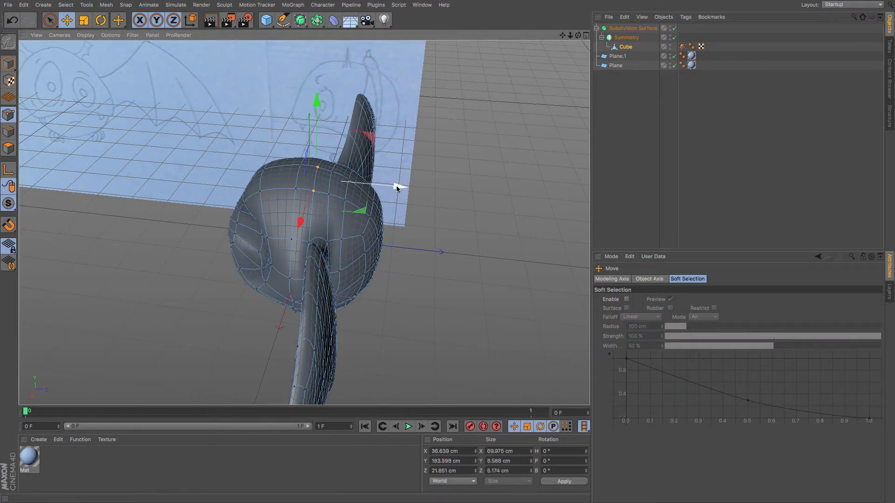
left_click_drag(397, 186, 400, 188)
left_click_drag(262, 256, 419, 239, "alt")
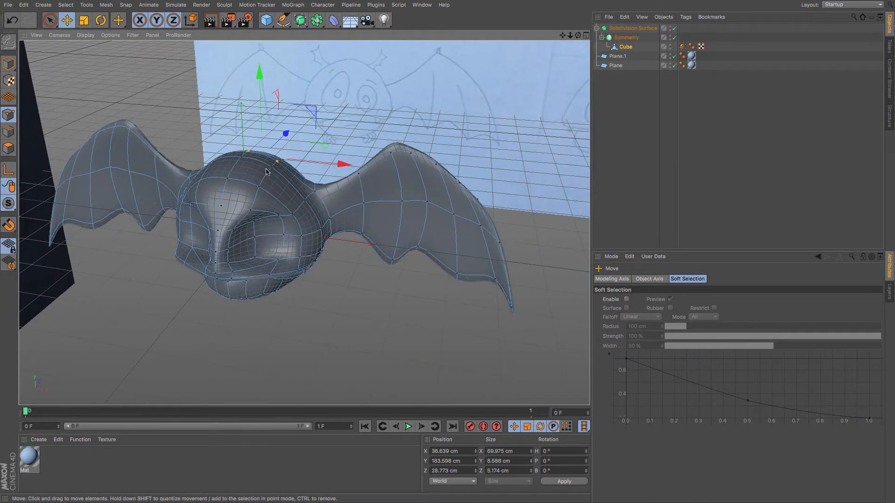
Select polygons across the top of the head beside the ear and inner-extrude them about 6.2 cm.
left_click(8, 148)
left_click(261, 177)
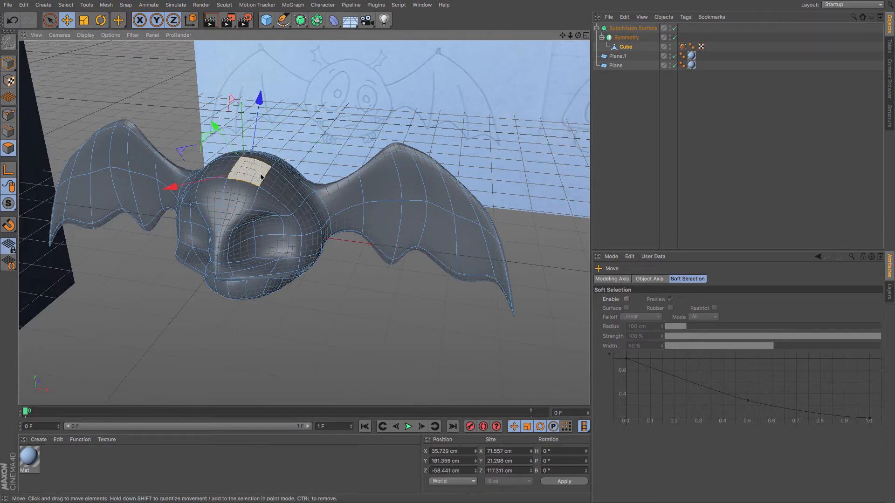
left_click_drag(261, 177, 183, 141, "alt")
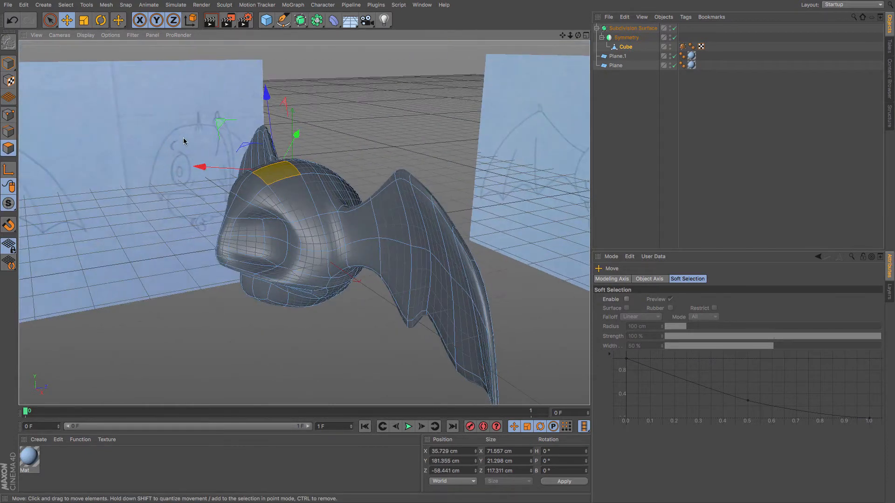
key("F4")
key("F3")
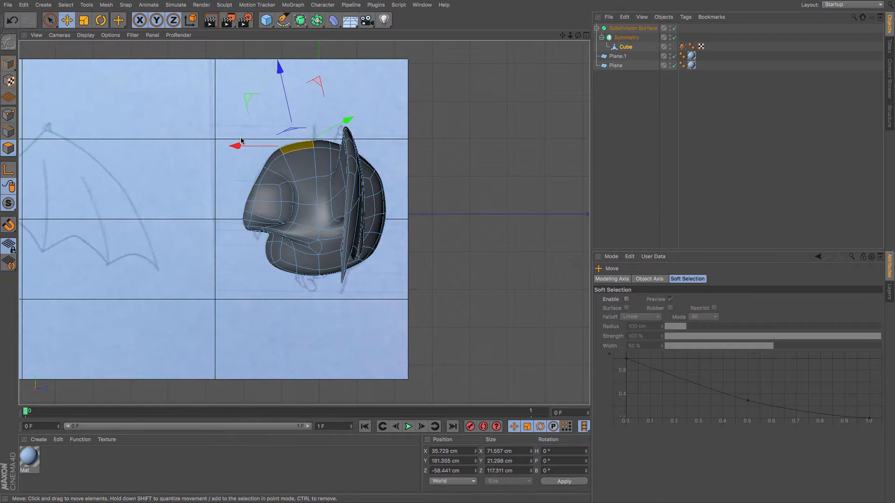
left_click(320, 145)
key("F4")
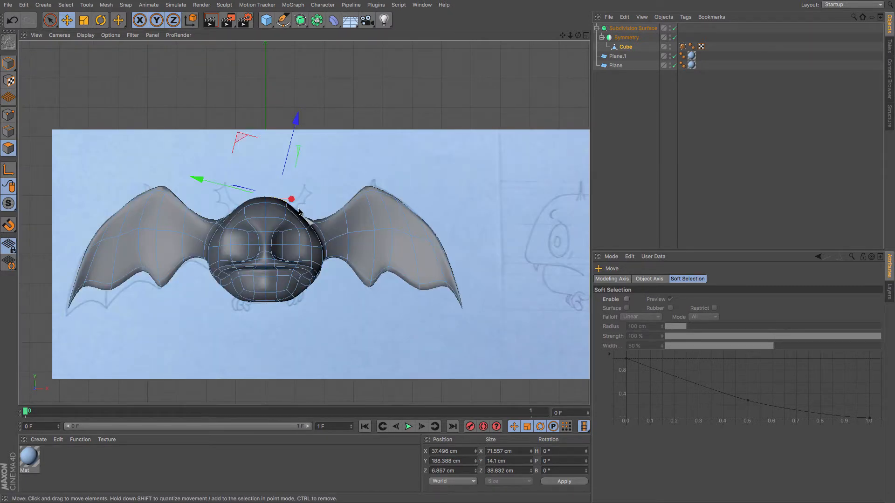
key("F1")
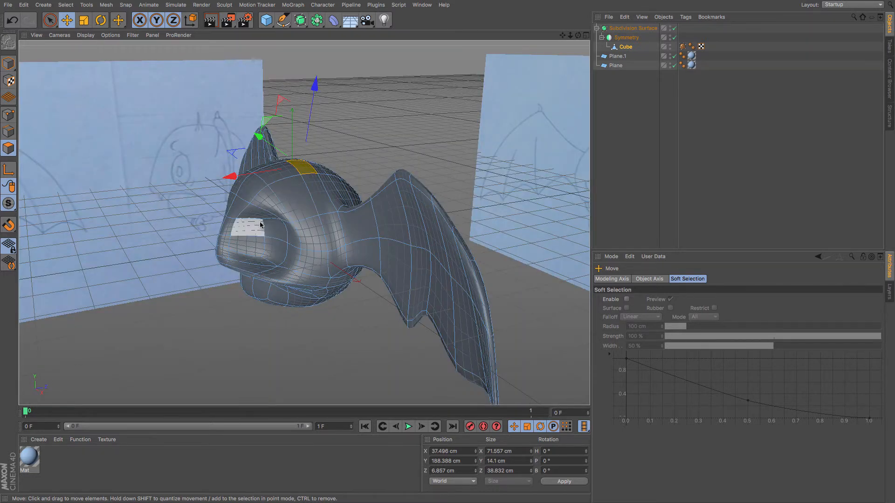
mouse_move(260, 223)
left_mouse_down("alt")
mouse_move(317, 207)
mouse_move(373, 209)
mouse_move(339, 258)
mouse_move(250, 244)
mouse_move(321, 242)
mouse_move(285, 252)
left_mouse_up("alt")
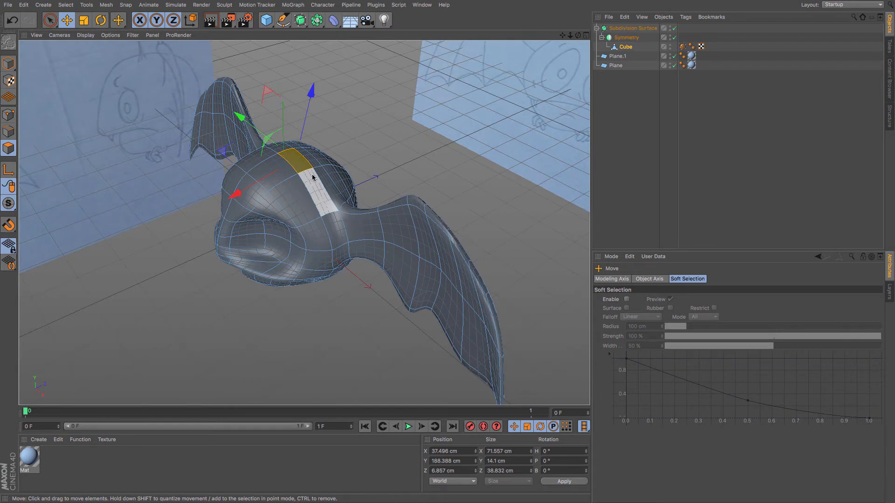
left_click(328, 189)
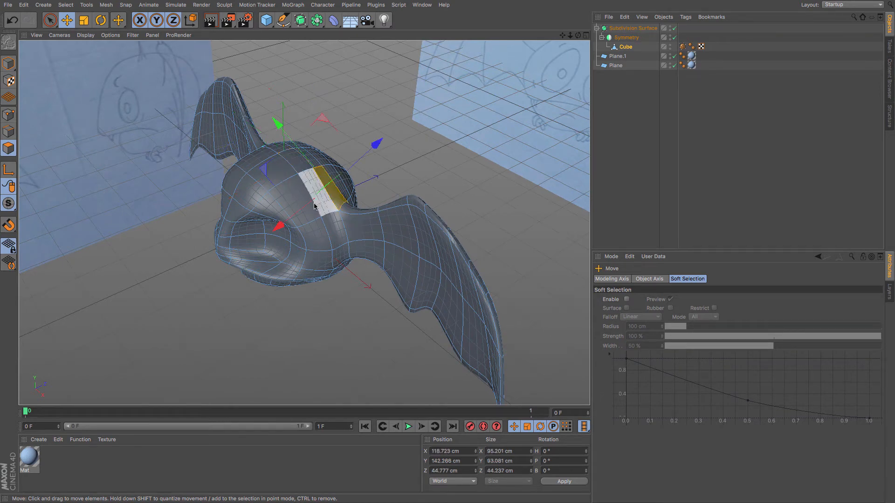
left_click_drag(325, 231, 315, 183, "alt")
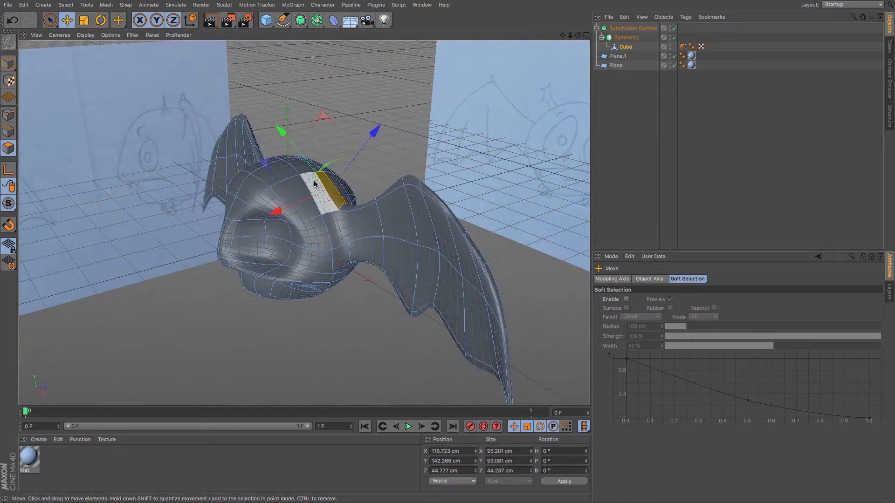
left_click(311, 181)
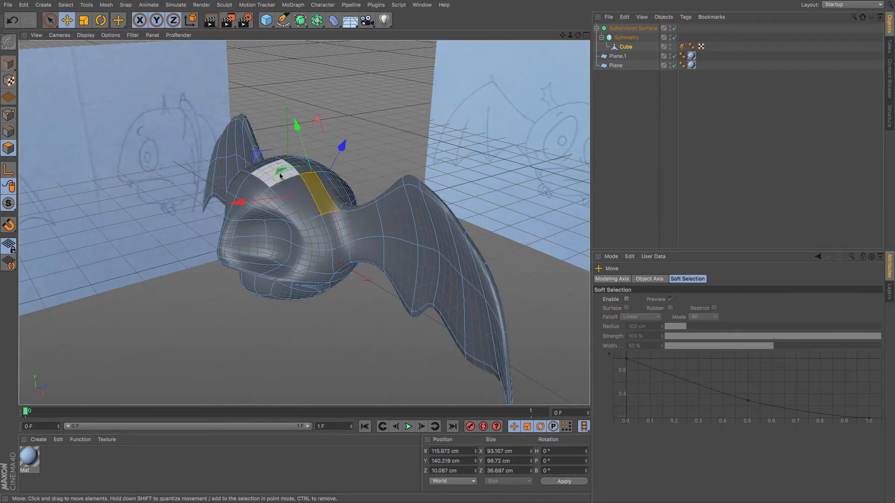
key("m")
left_click_drag(360, 163, 338, 165)
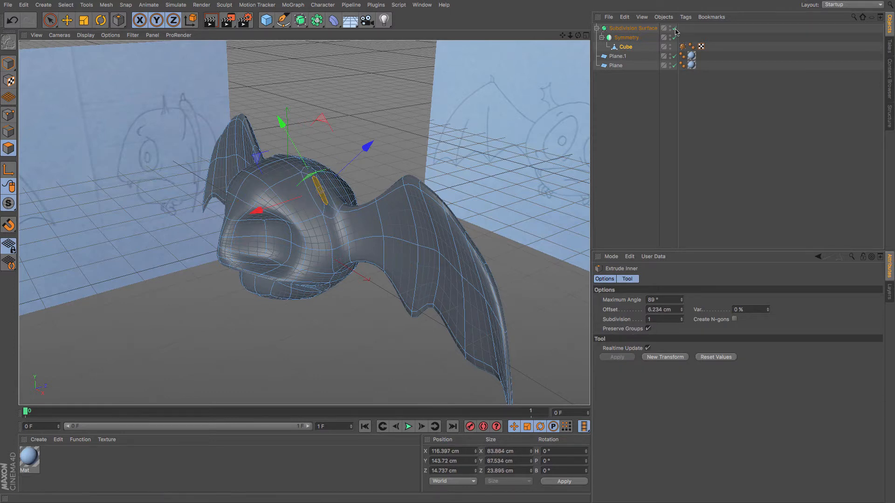
Hide the subdivision preview and scale the inset polygons on top of the head down slightly.
key("q")
left_click(84, 20)
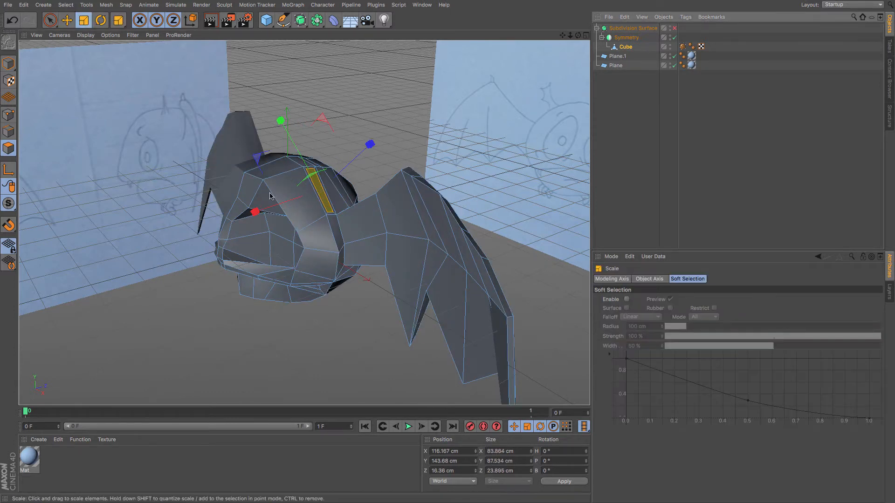
left_click_drag(280, 117, 289, 146)
In the front view, raise the inset polygons and rotate them slightly to match the reference.
key("F4")
key("e")
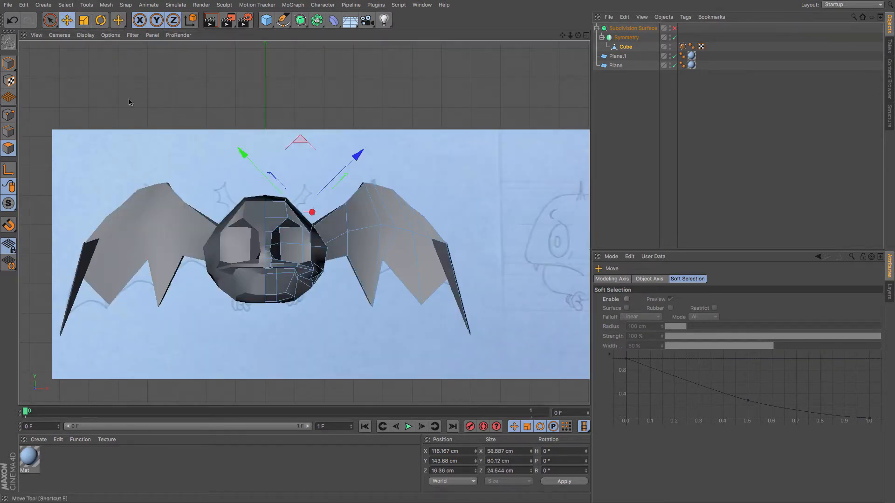
left_click_drag(130, 102, 144, 117)
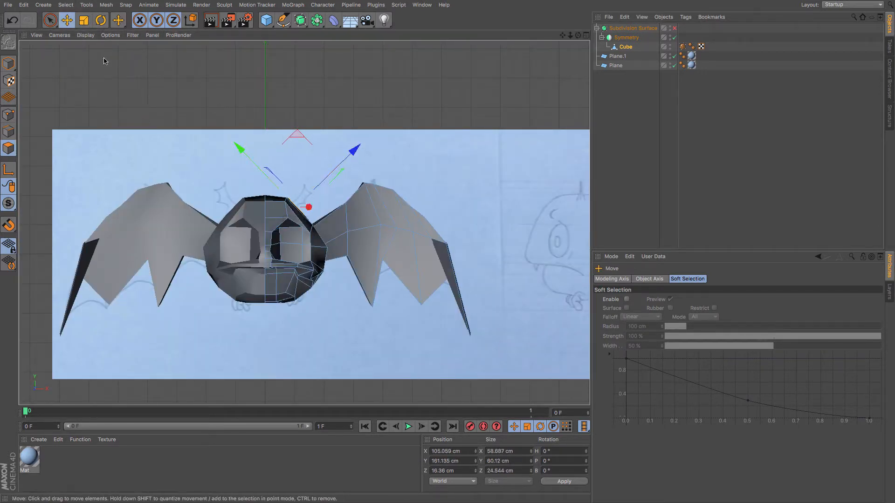
left_click(101, 21)
left_click_drag(447, 113, 438, 115)
In the side view, select and nudge a point at the top of the head near the inset polygons.
key("F3")
scroll(390, 138, "up", 5)
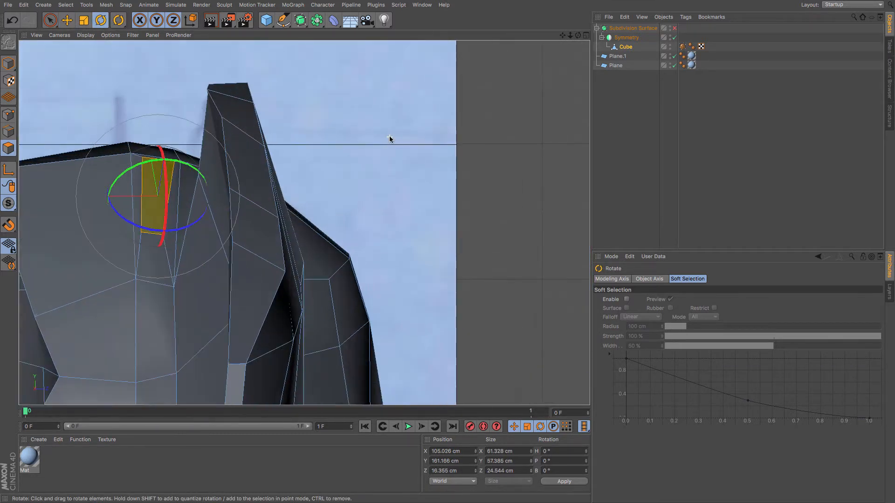
left_click(8, 115)
key("space")
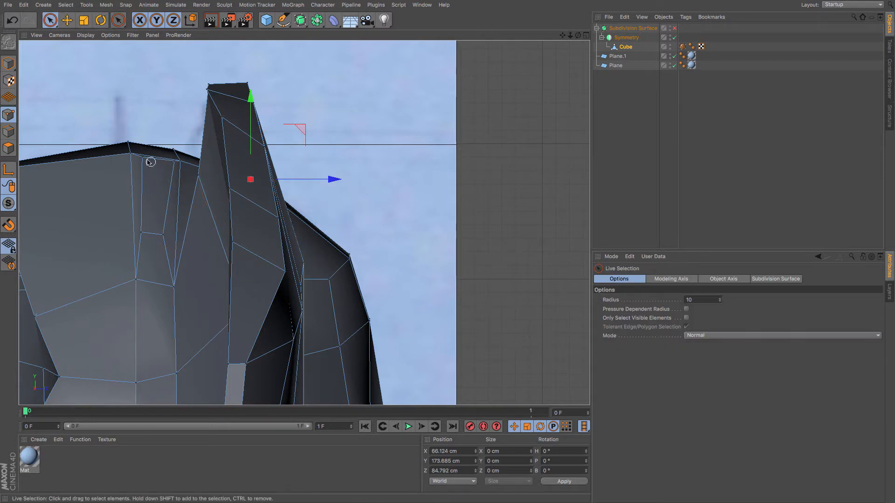
left_click_drag(171, 164, 173, 164)
left_click_drag(155, 88, 155, 97)
key("F1")
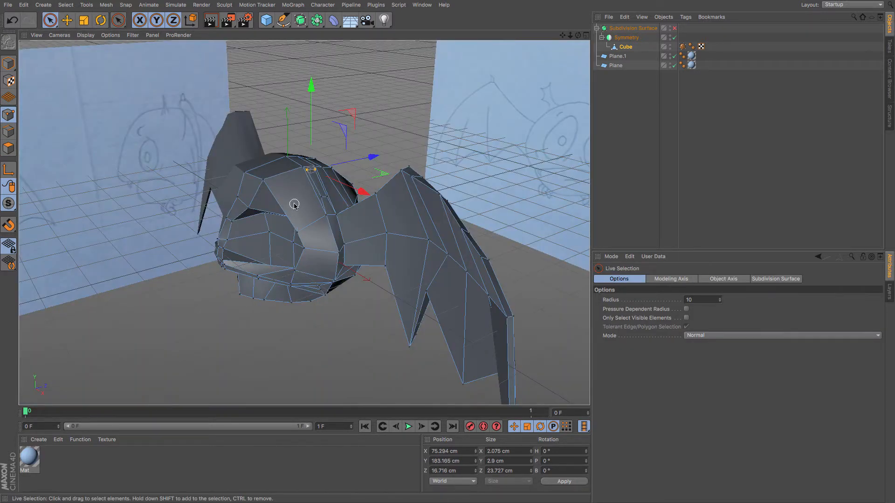
Extrude the inset polygons in place and move them up above the head to start an antenna nub.
left_click_drag(279, 216, 327, 223, "alt")
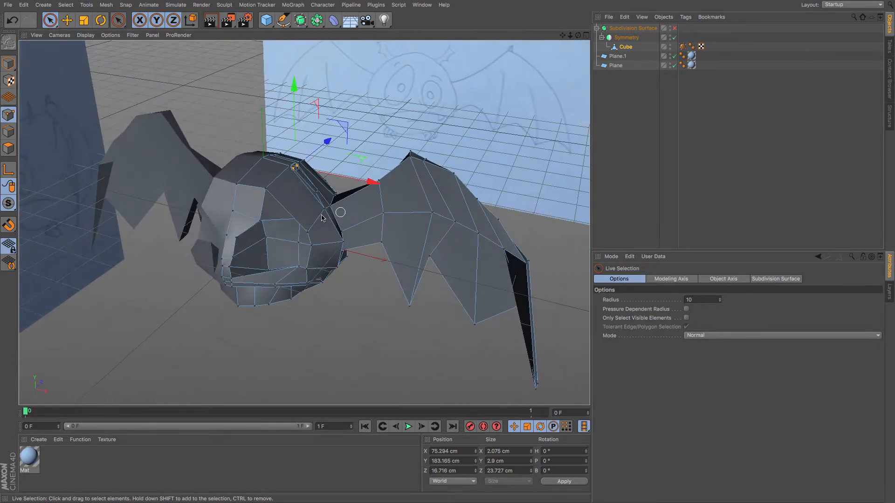
left_click(8, 148)
key("m")
key("t")
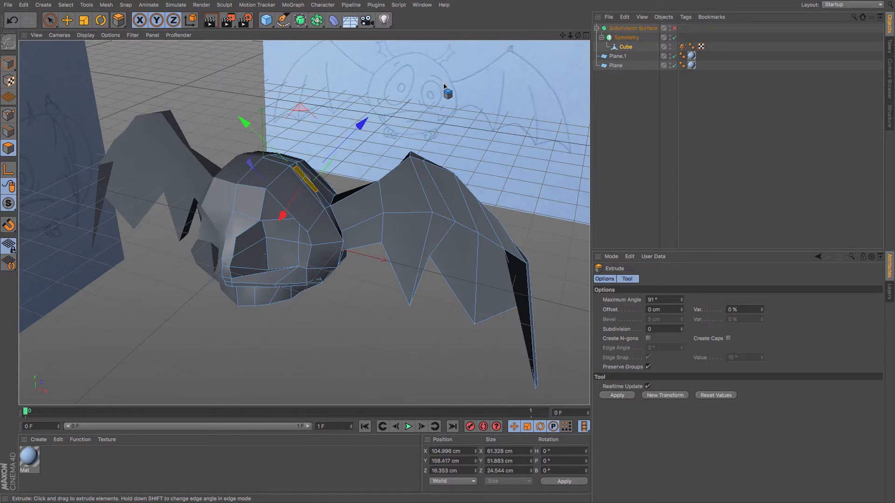
middle_click(447, 113)
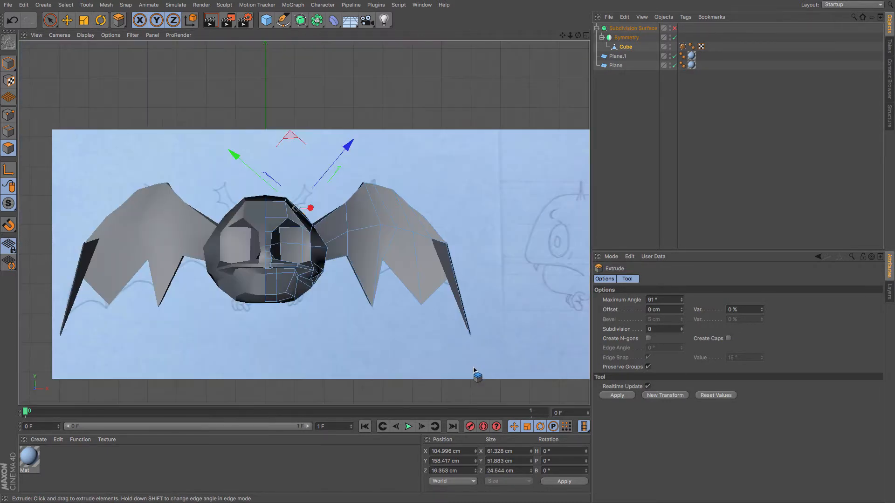
middle_click(476, 375)
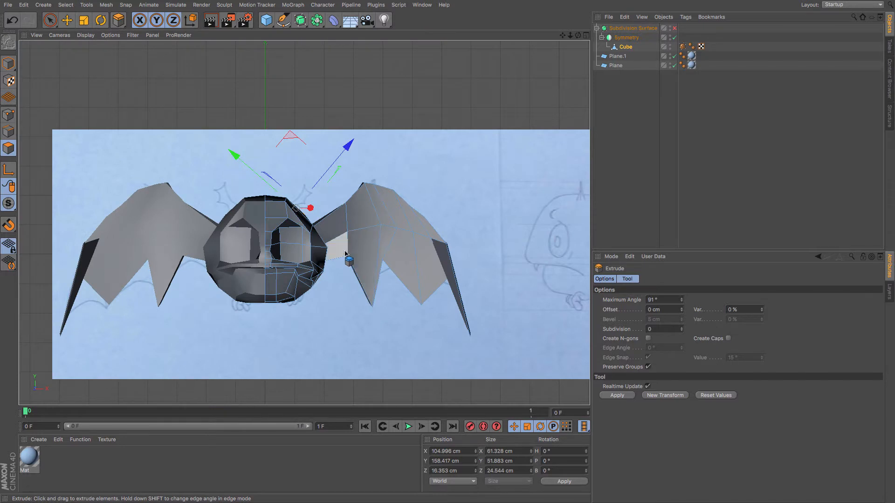
scroll(345, 253, "up", 5)
left_click_drag(563, 36, 535, 51)
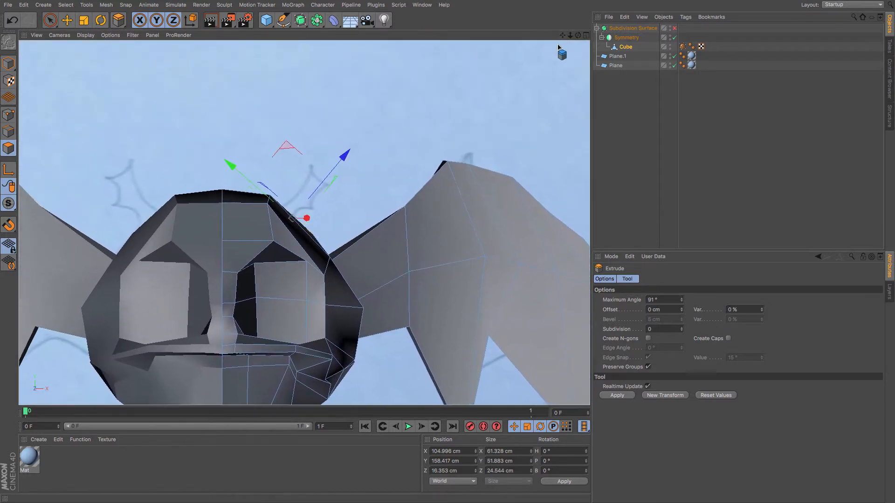
left_click(628, 395)
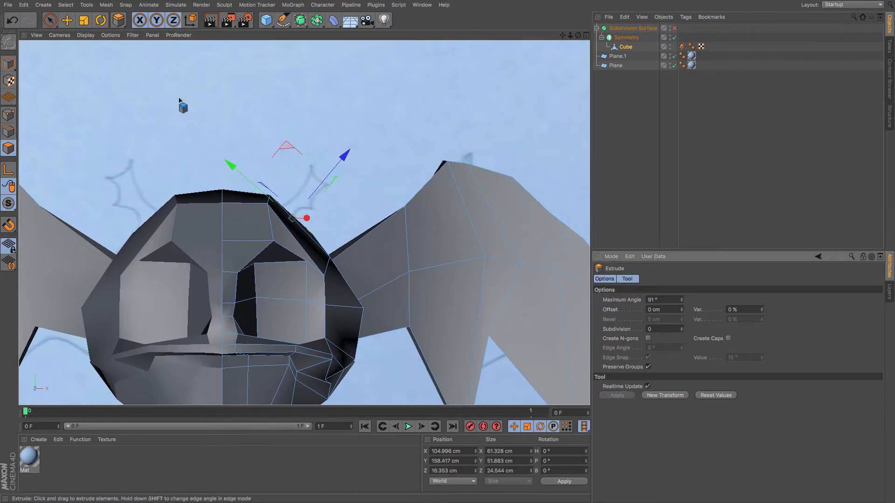
left_click(67, 20)
left_click_drag(91, 80, 105, 74)
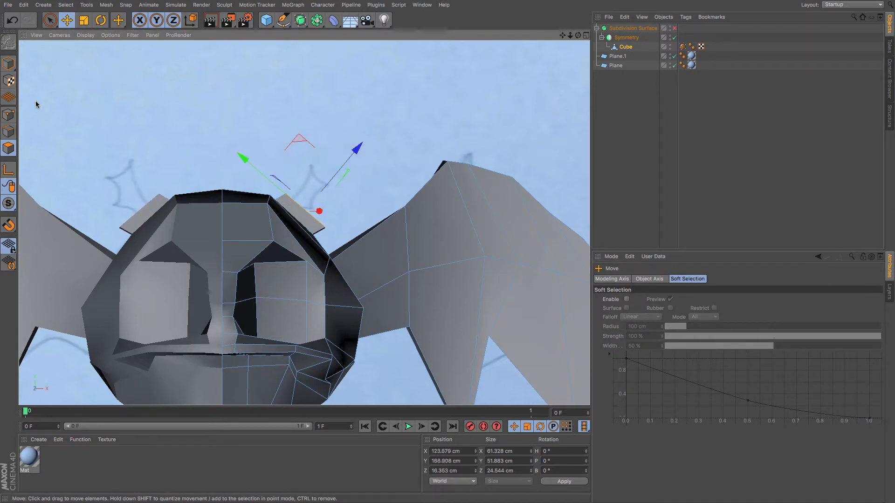
Scale and reposition the nub's base points to taper it in the front view.
left_click(8, 115)
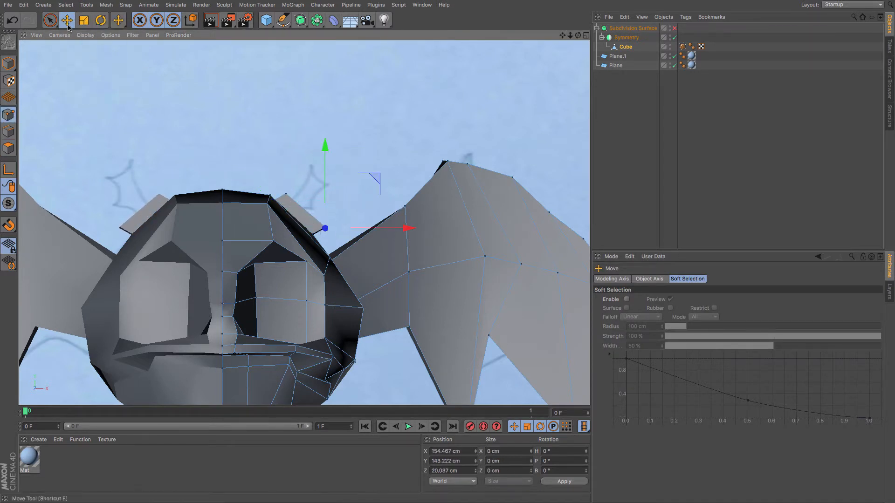
key("9")
left_click(328, 231)
left_click(83, 21)
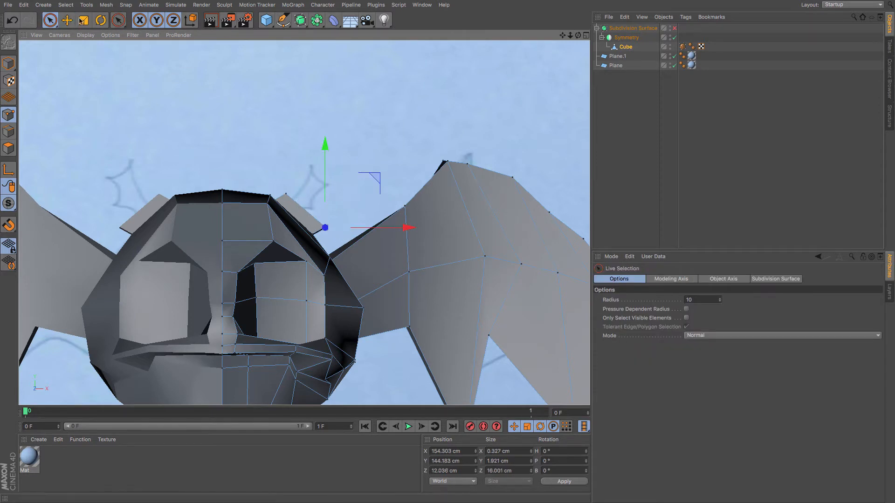
left_click_drag(146, 112, 119, 96)
left_click(50, 21)
left_click(285, 194)
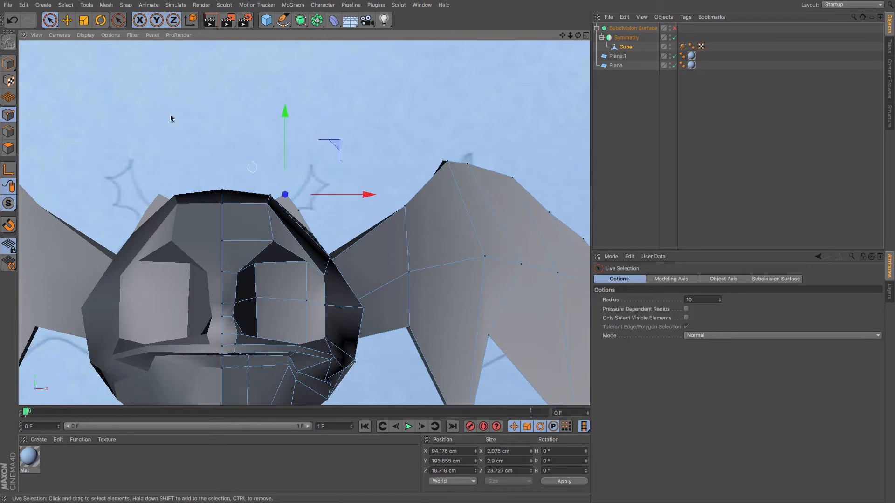
left_click(66, 22)
left_click_drag(80, 58, 89, 80)
left_click(8, 149)
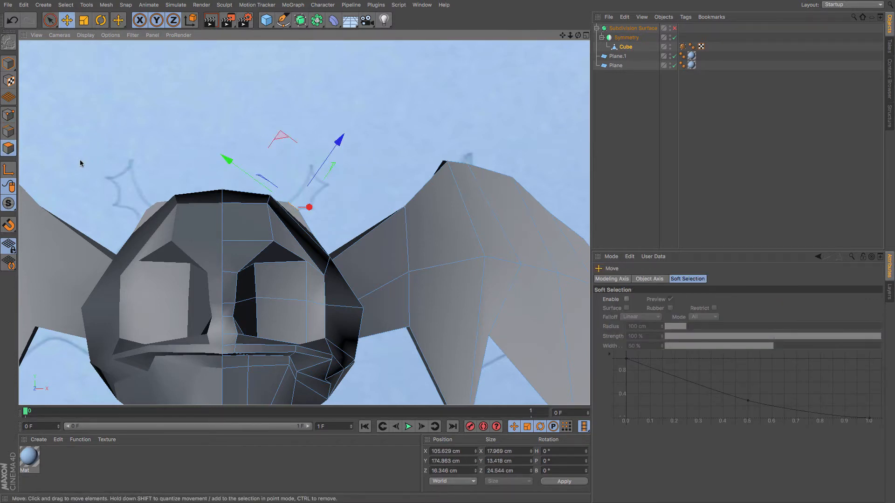
Extrude the nub's top polygons again and move them further upward.
key("m")
key("t")
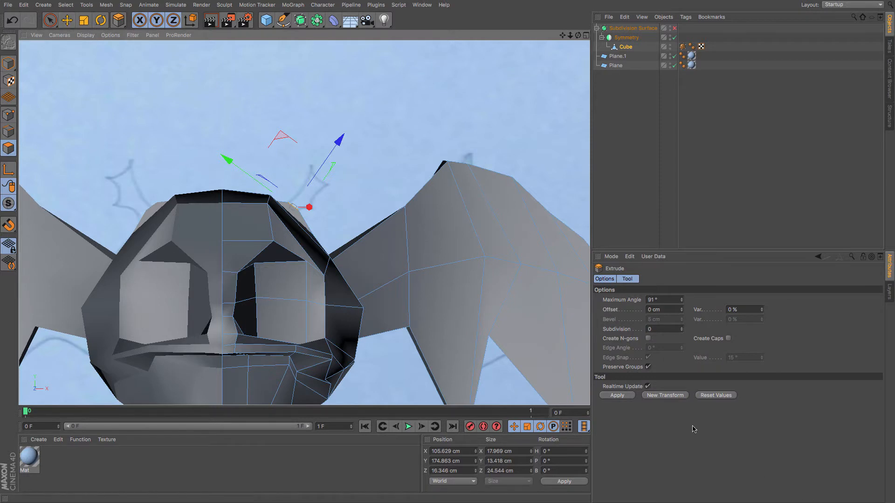
left_click(665, 395)
left_click(66, 20)
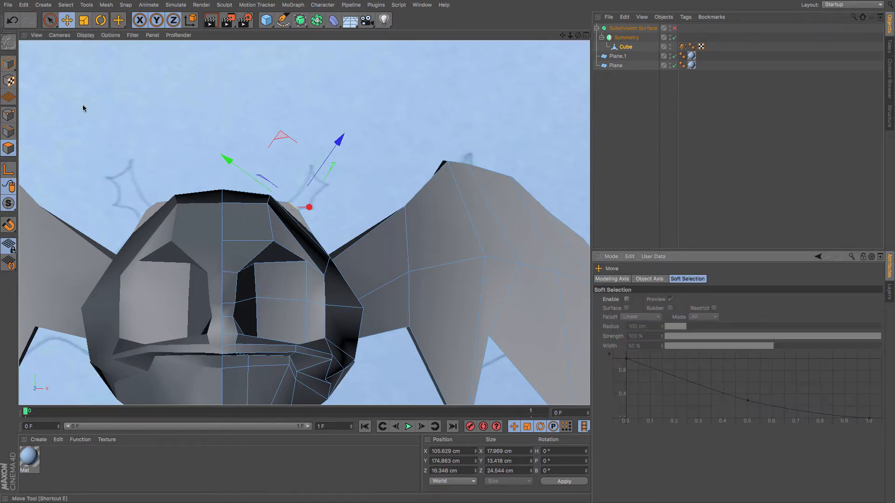
left_click_drag(83, 105, 94, 100)
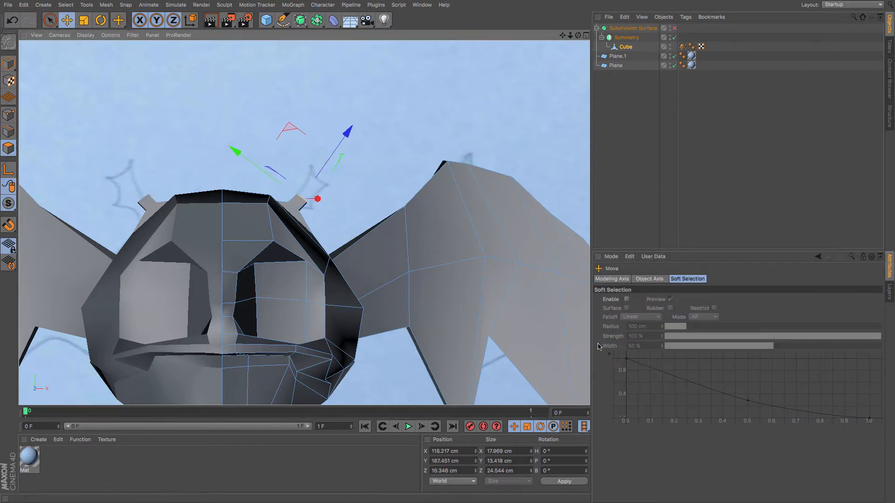
Drag-extrude the antenna tip twice more to lengthen it upward and outward.
key("d")
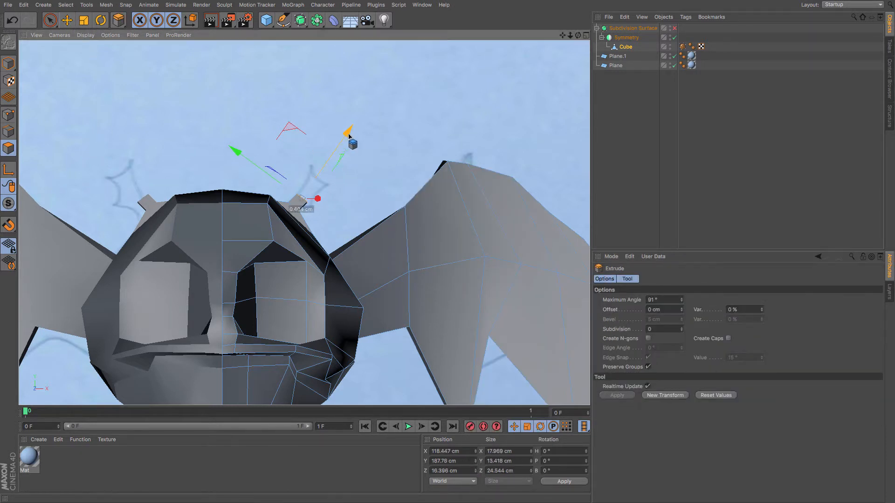
left_click_drag(349, 137, 354, 132)
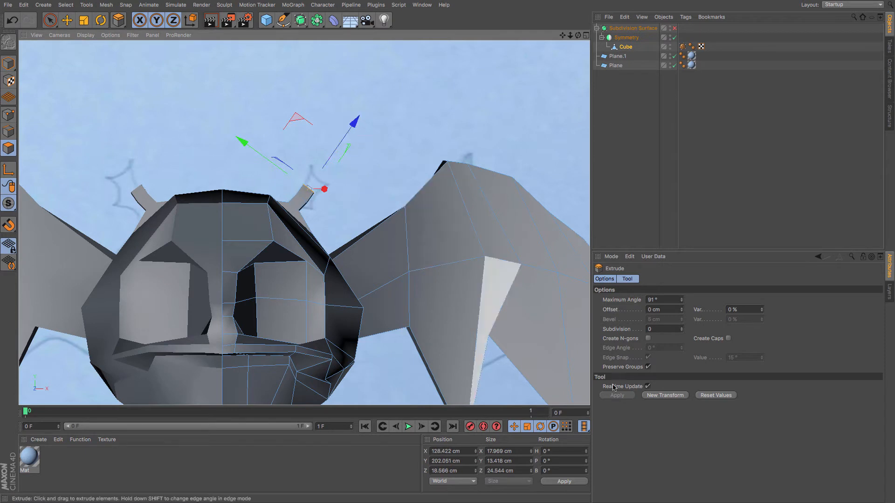
left_click_drag(326, 165, 342, 155)
scroll(330, 198, "up", 5)
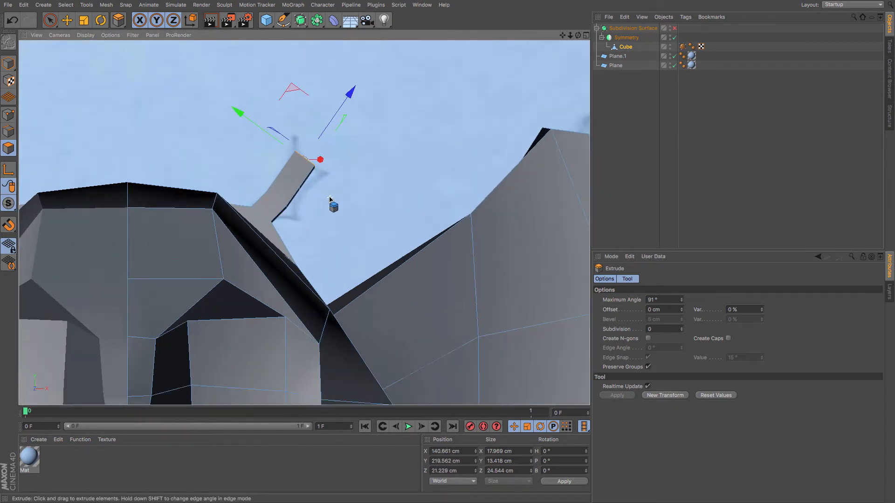
Select a point at the antenna's base and move it to shape the joint with the head.
left_click(8, 115)
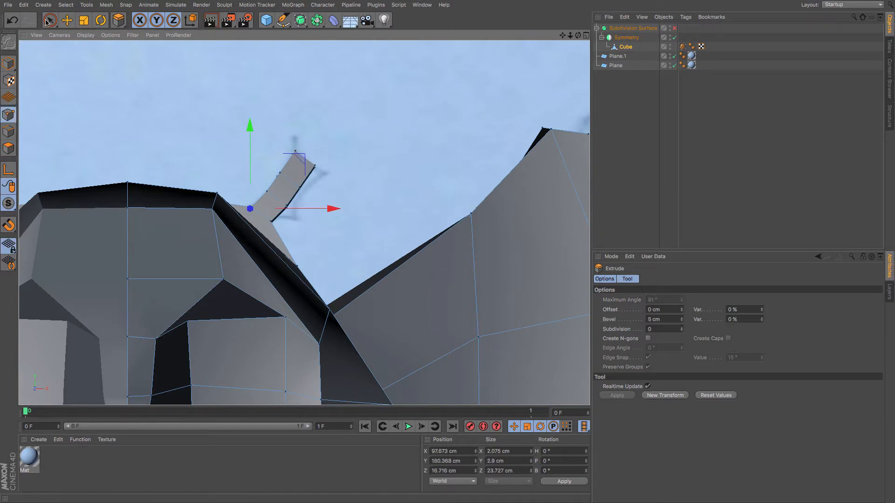
left_click(48, 21)
left_click(286, 205)
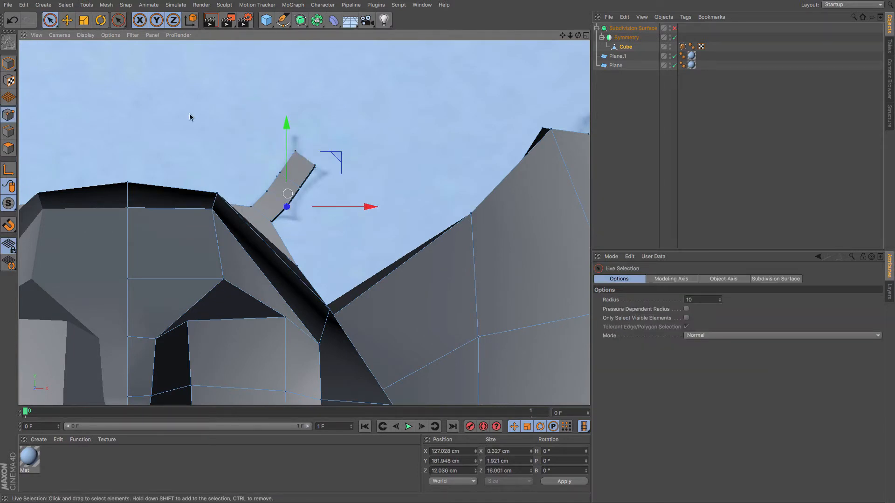
left_click(66, 23)
left_click_drag(81, 88, 89, 100)
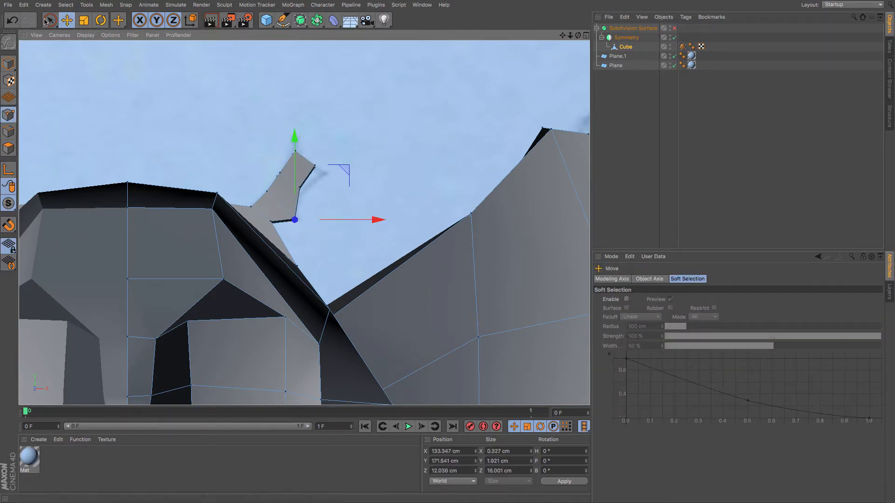
left_click(50, 21)
left_click(80, 31)
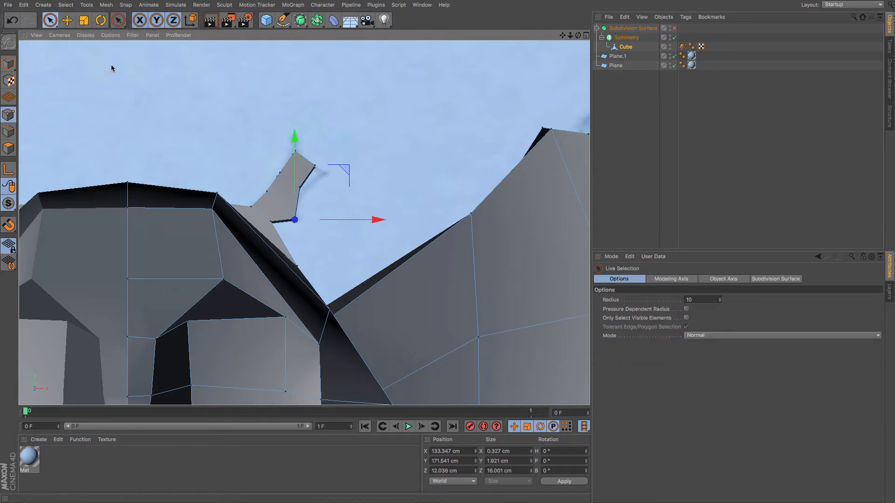
Reposition the antenna's tip points to splay its end outward.
left_click(315, 166)
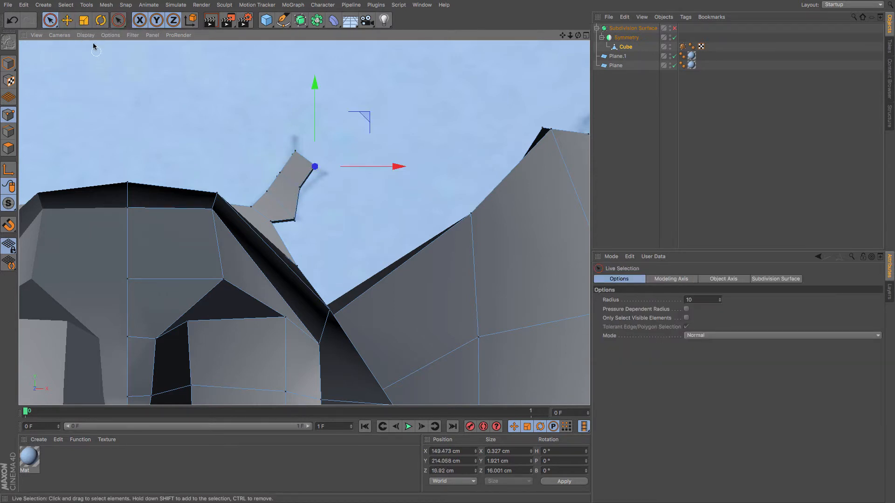
left_click(69, 21)
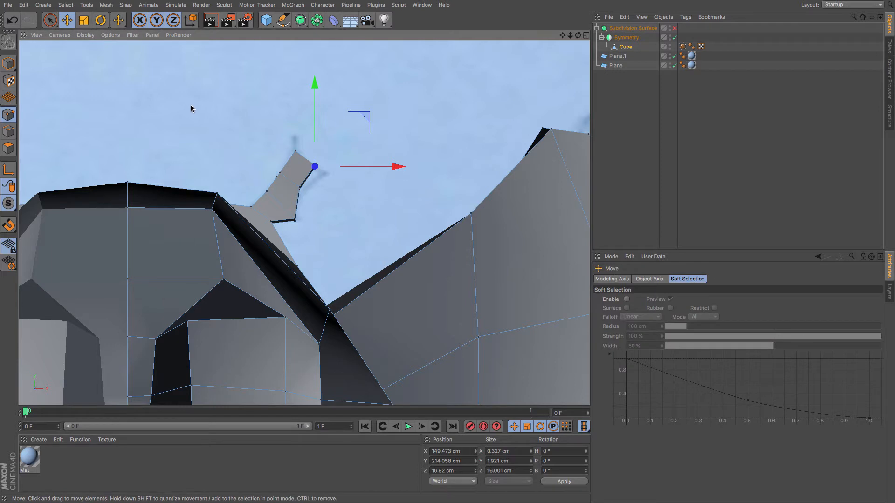
left_click_drag(191, 105, 197, 110)
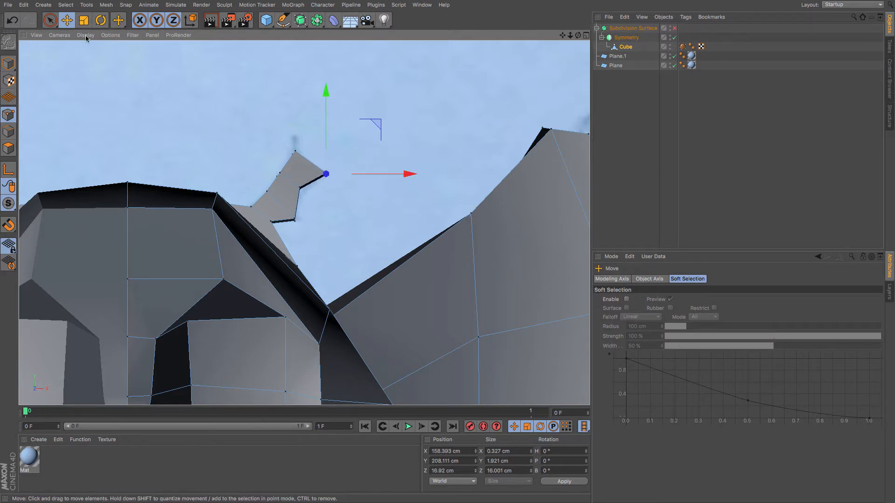
key("space")
left_click(298, 188)
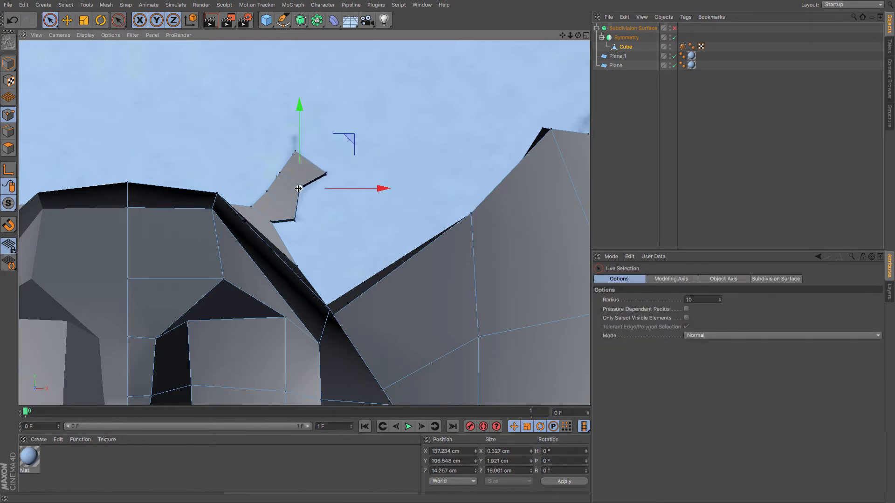
key("space")
left_click_drag(240, 150, 245, 156)
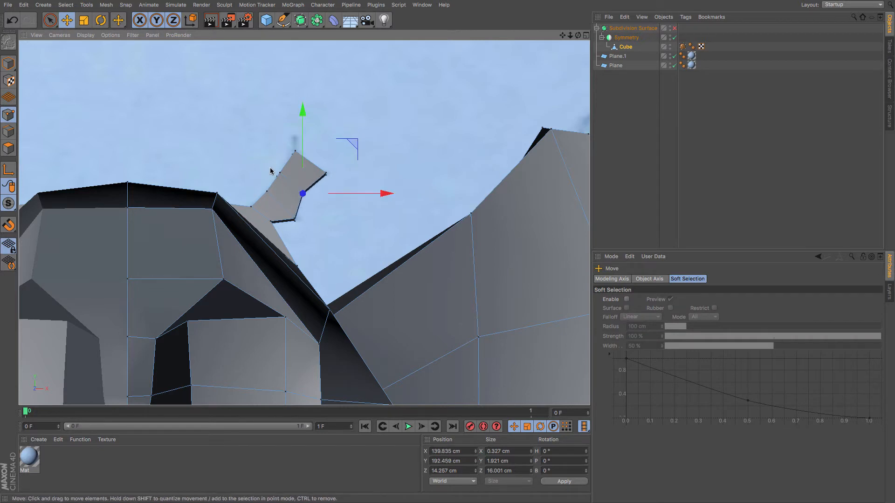
Move the remaining points of the antenna tip to refine its forked shape.
left_click(50, 21)
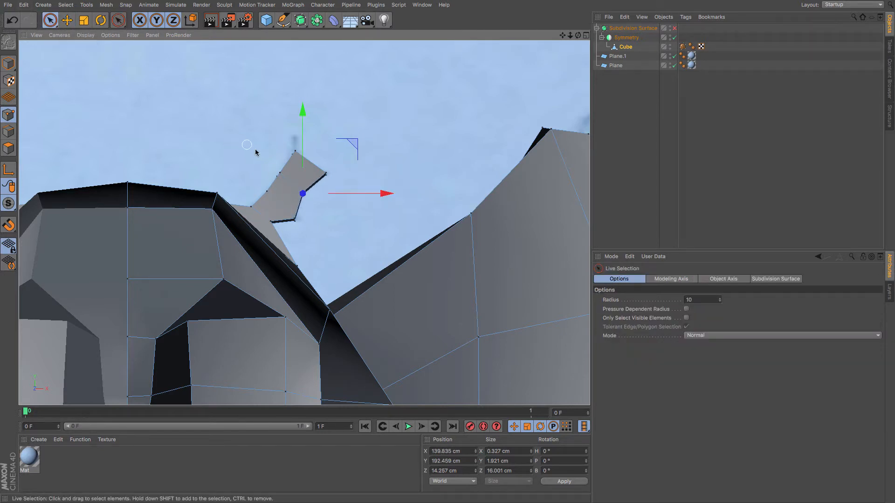
left_click(279, 175)
key("space")
left_click_drag(223, 149, 204, 164)
key("space")
left_click(267, 191)
key("space")
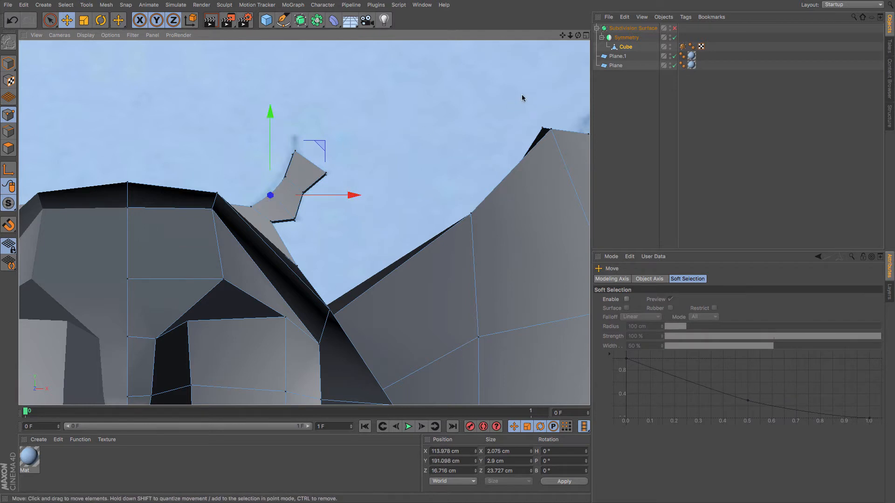
Turn the subdivision preview back on and zoom out to view the whole head with antennae.
left_click(674, 28)
scroll(497, 94, "down", 3)
scroll(496, 98, "down", 4)
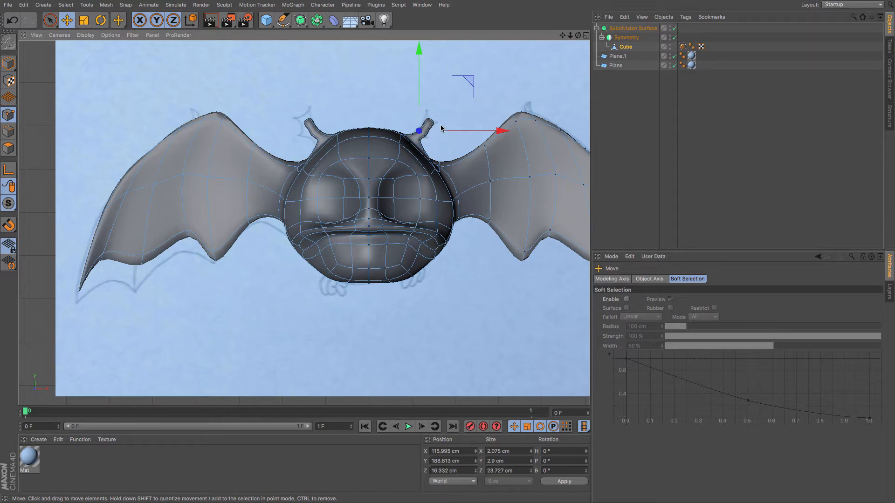
Zoom in on the antenna, select the edge loop around its middle and slide it slightly along the antenna.
scroll(441, 128, "up", 8)
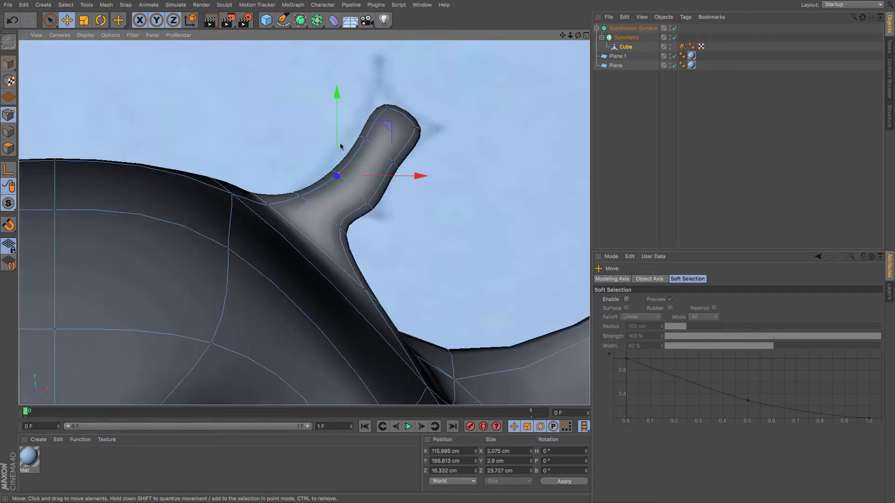
key("u")
key("l")
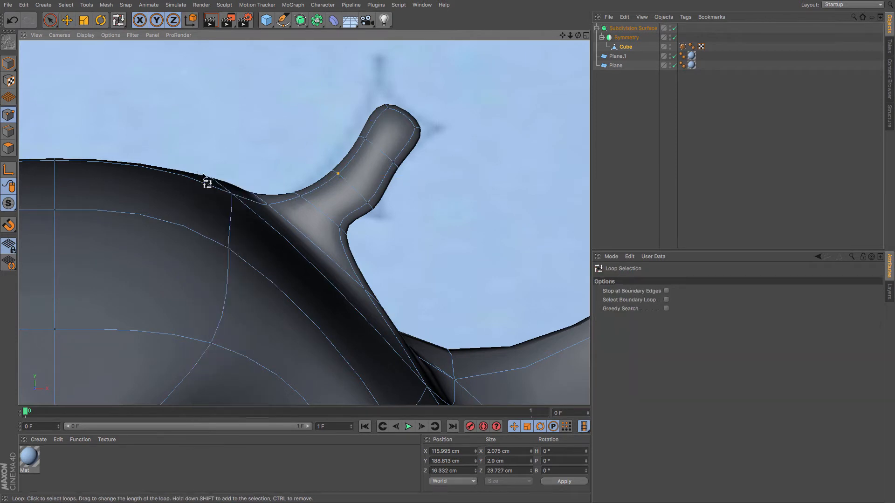
left_click(357, 189)
left_click(10, 132)
left_click(346, 186)
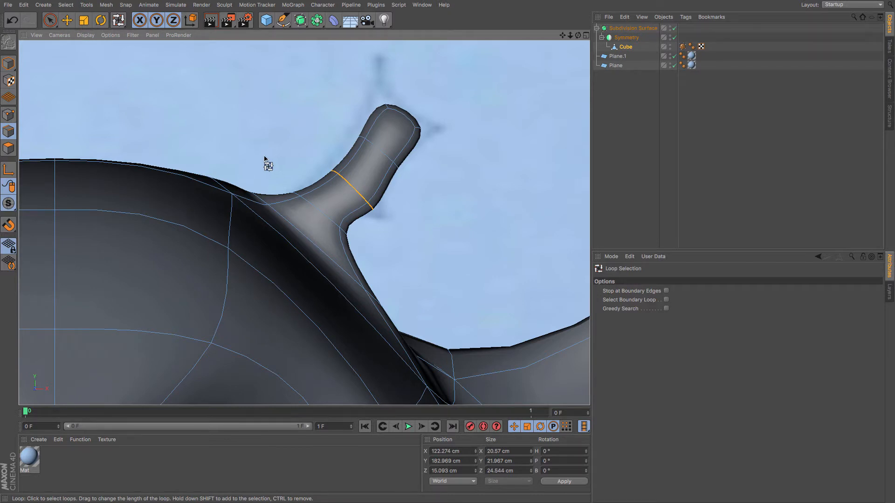
key("period")
left_click_drag(261, 150, 299, 150)
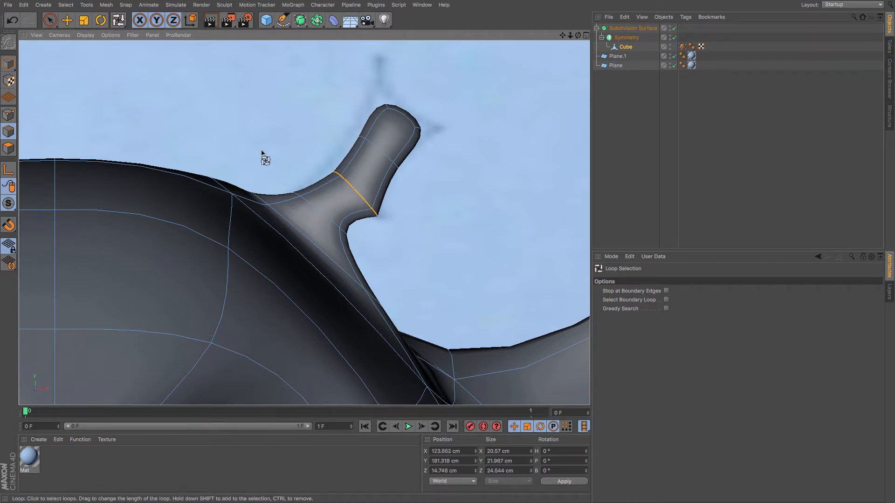
Select the edge loop near the antenna's tip and slide it toward the end.
left_click(406, 122)
key("period")
left_click_drag(265, 100, 283, 101)
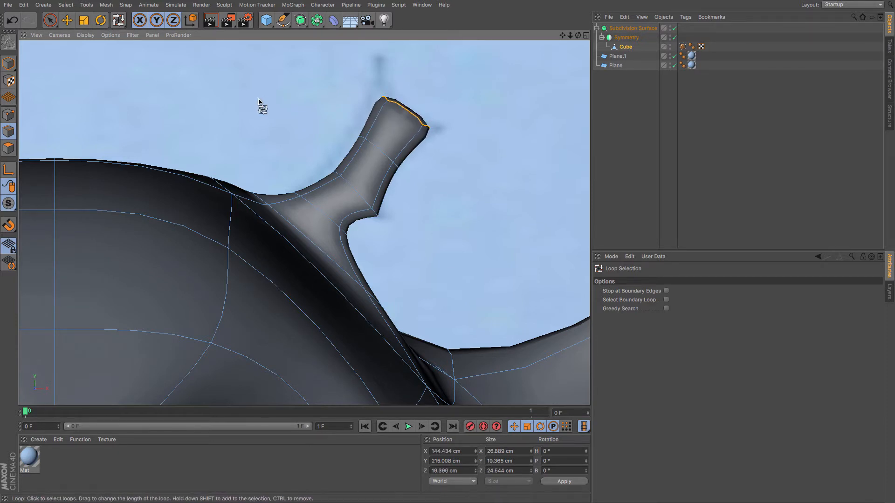
Extrude the antenna tip's edge loop and move the new edges slightly upward.
scroll(264, 101, "down", 2)
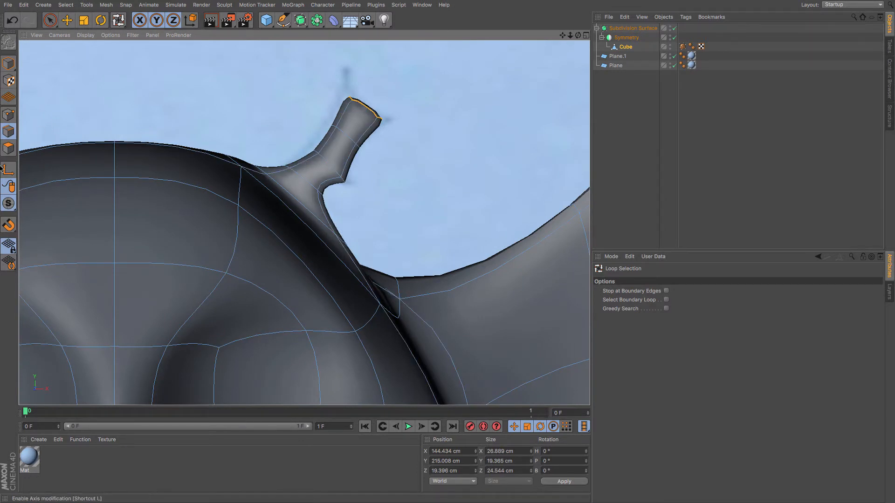
key("m")
key("t")
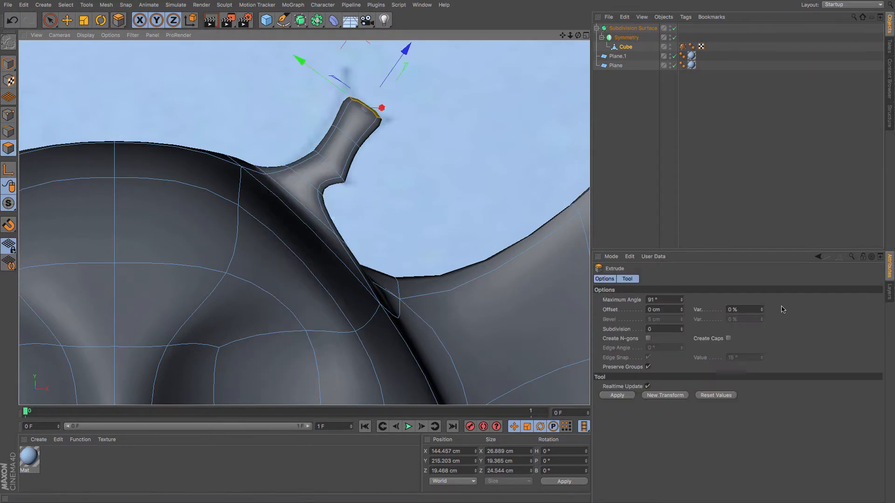
left_click(624, 396)
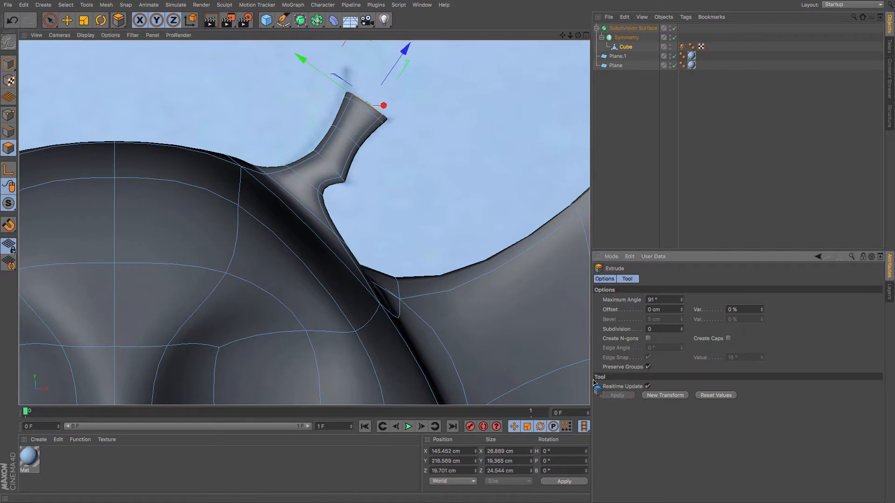
left_click(67, 21)
left_click_drag(91, 74, 91, 72)
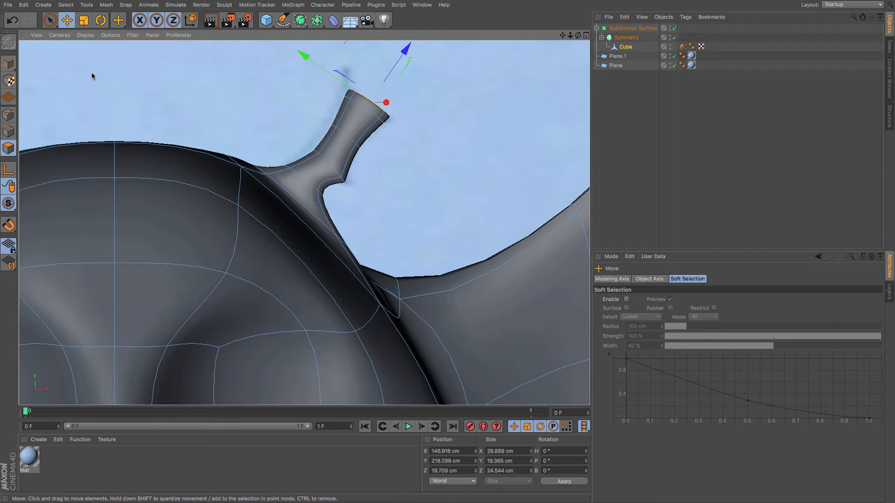
Move the new tip points apart, one outward and one upward, to form the antenna's forked end.
left_click(9, 115)
key("space")
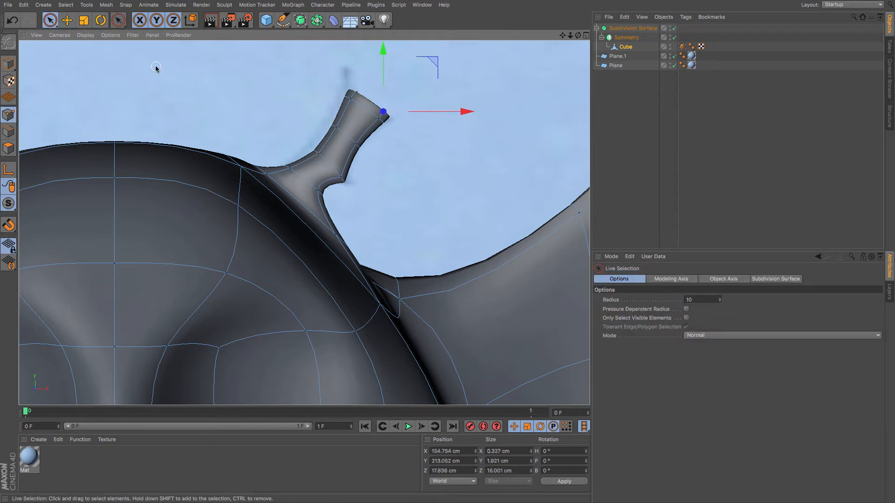
key("space")
left_click_drag(76, 56, 95, 68)
left_click(51, 25)
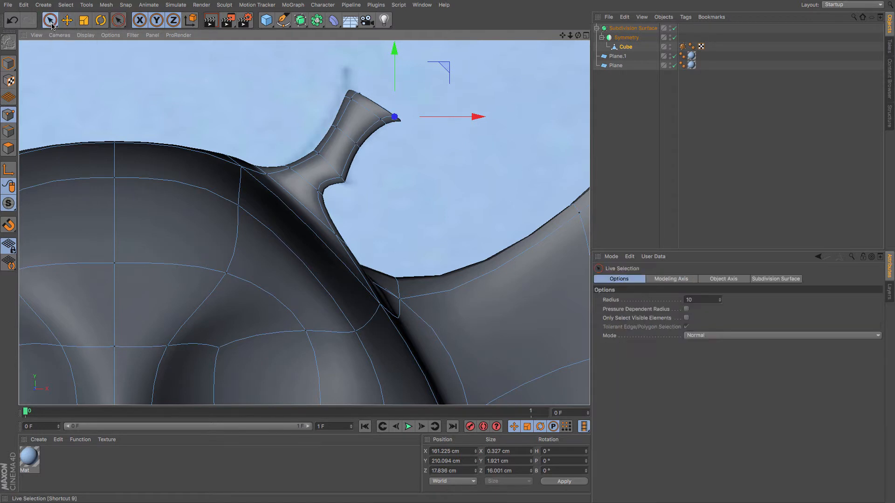
left_click(358, 95)
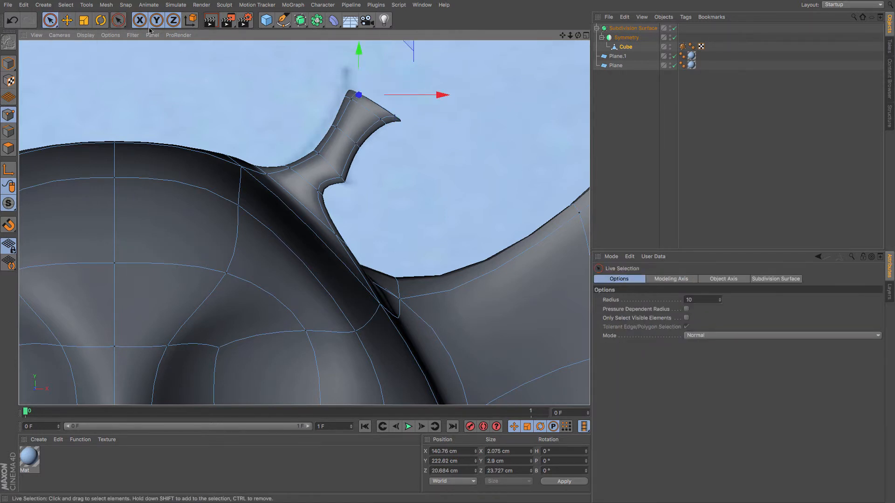
left_click(72, 20)
mouse_move(91, 67)
left_mouse_down()
mouse_move(72, 59)
mouse_move(80, 59)
left_mouse_up()
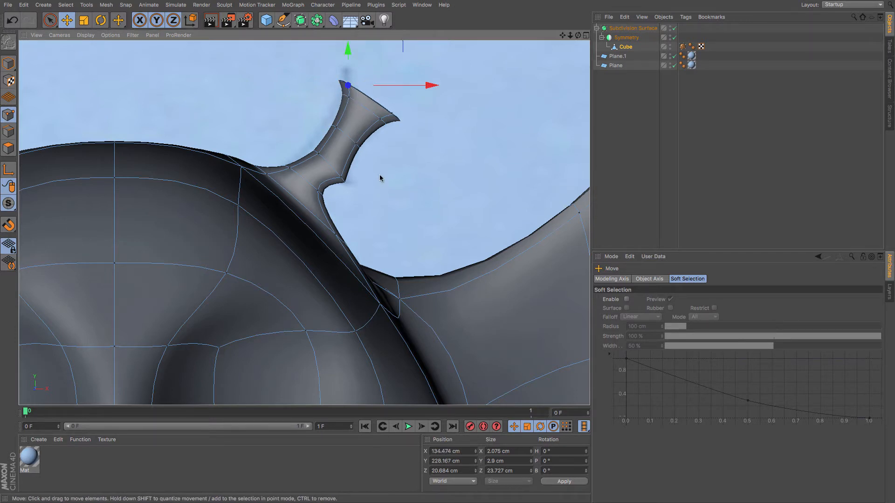
Select two vertical edge loops on the wing in turn and slide each outward to even the spacing.
scroll(380, 173, "down", 10)
scroll(384, 167, "down", 4)
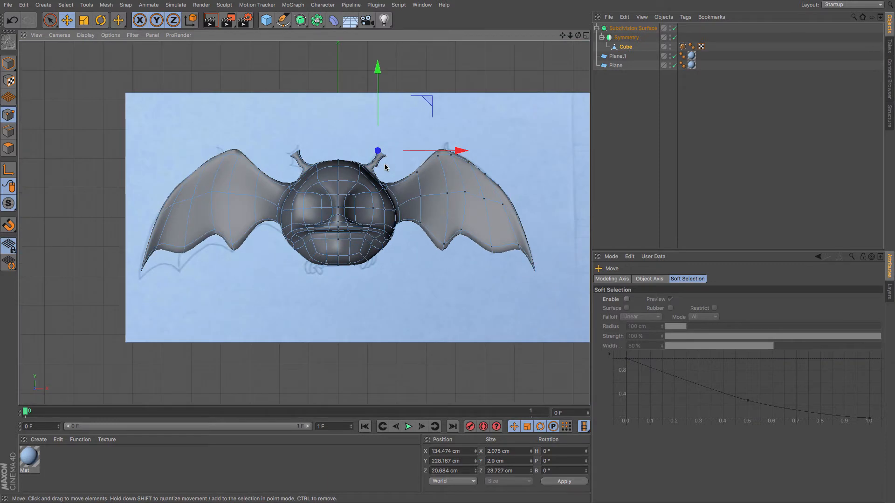
scroll(385, 166, "up", 6)
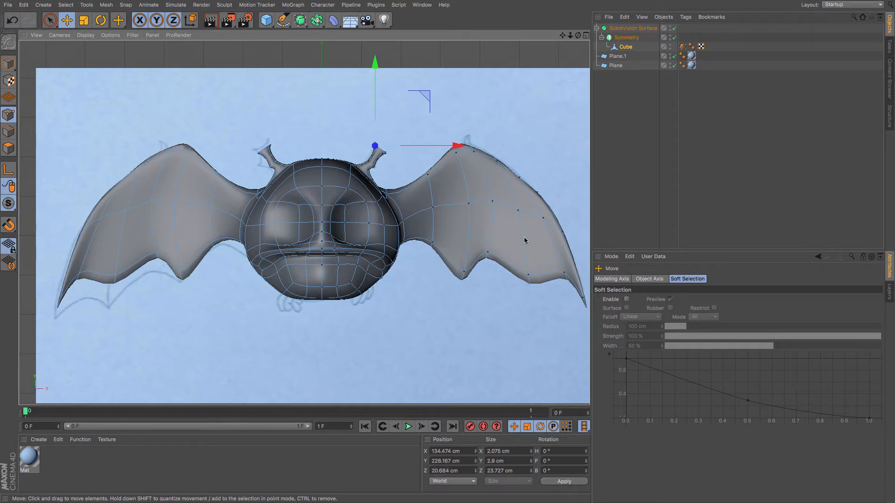
key("u")
key("l")
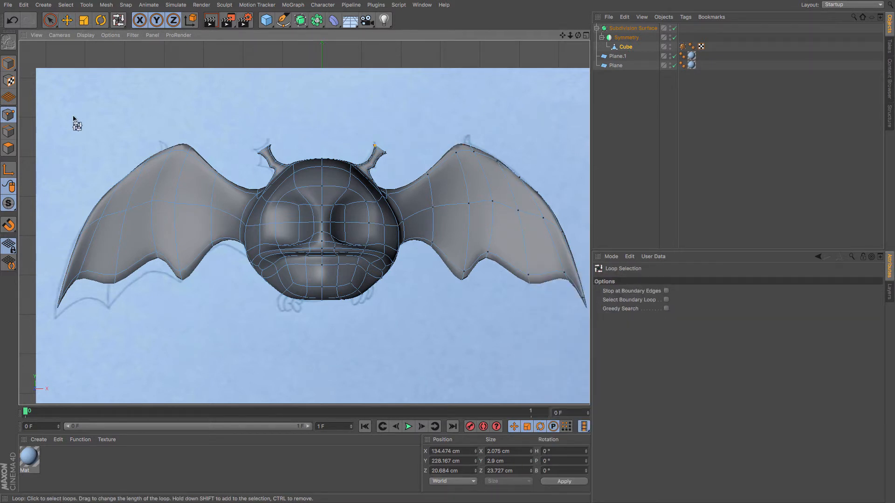
left_click(9, 132)
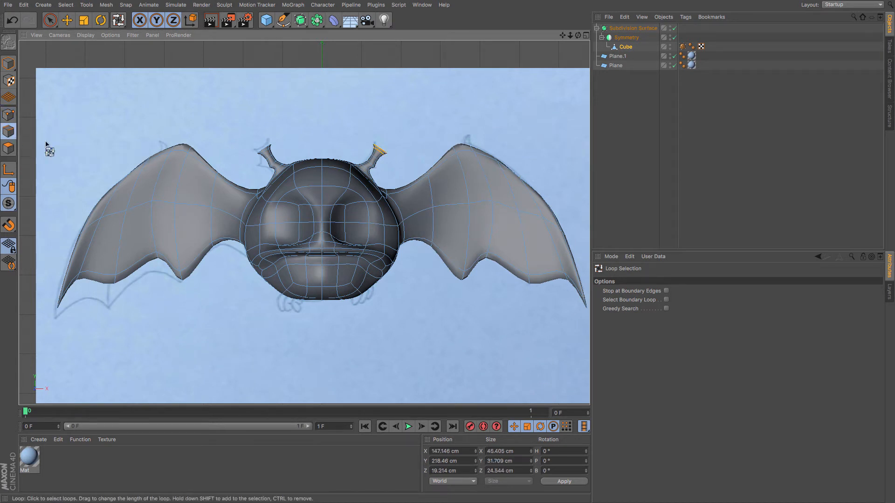
left_click(468, 216)
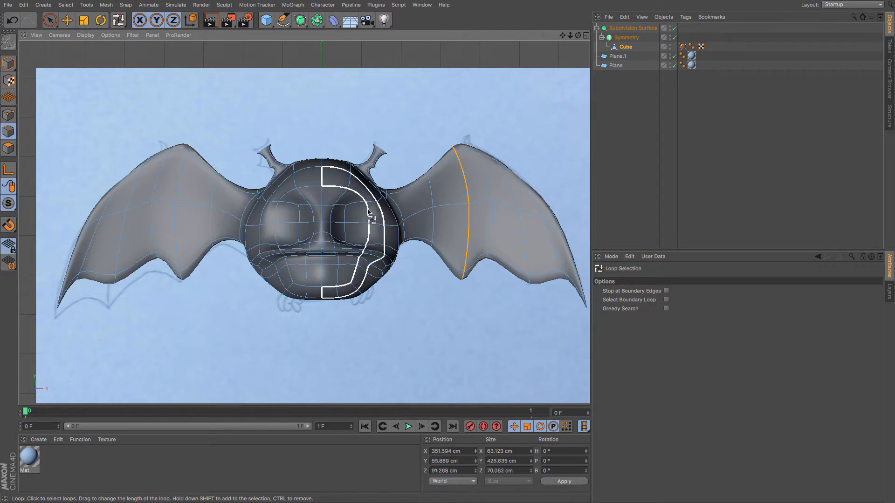
key("period")
left_click_drag(231, 135, 266, 135)
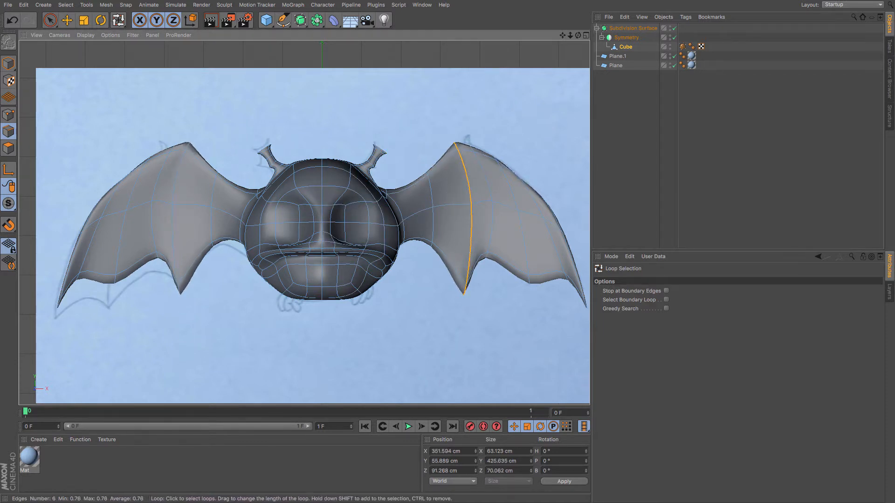
left_click(525, 251)
key("period")
left_click_drag(485, 319, 532, 319)
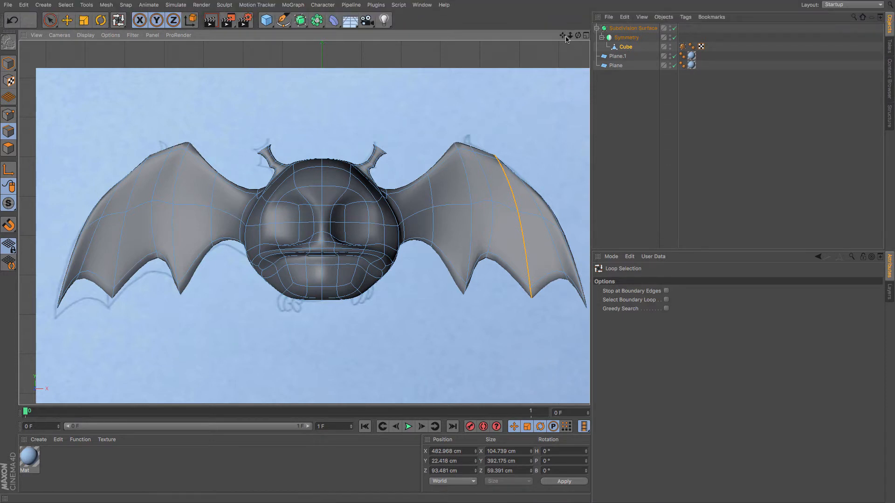
Select the edge loop along the wing's outer edge and slide it slightly inward.
left_click_drag(563, 35, 540, 34)
left_click(550, 262)
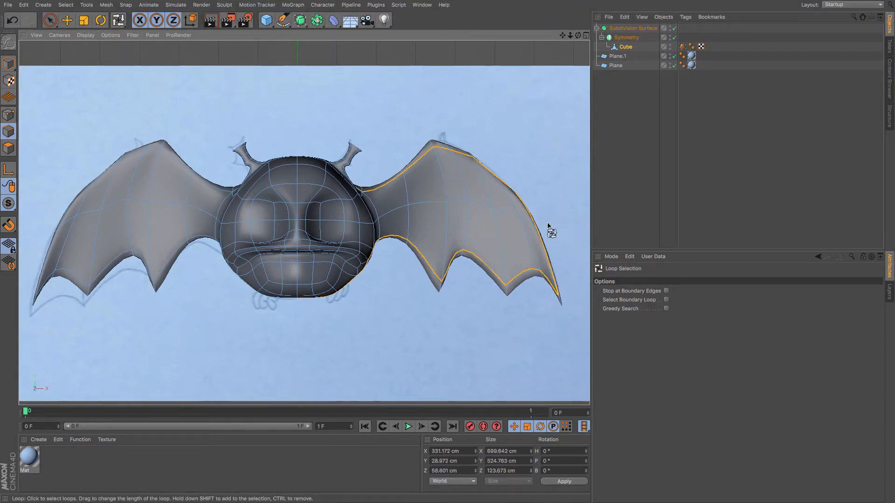
left_click(562, 199)
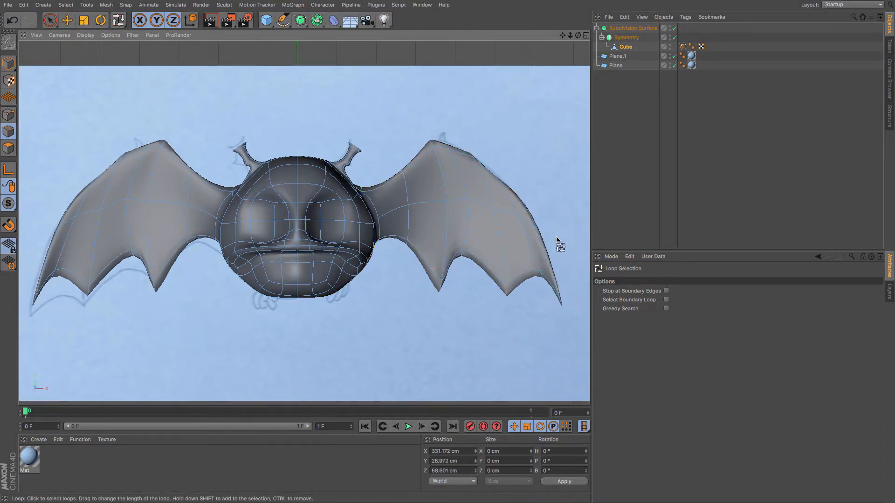
left_click(560, 293)
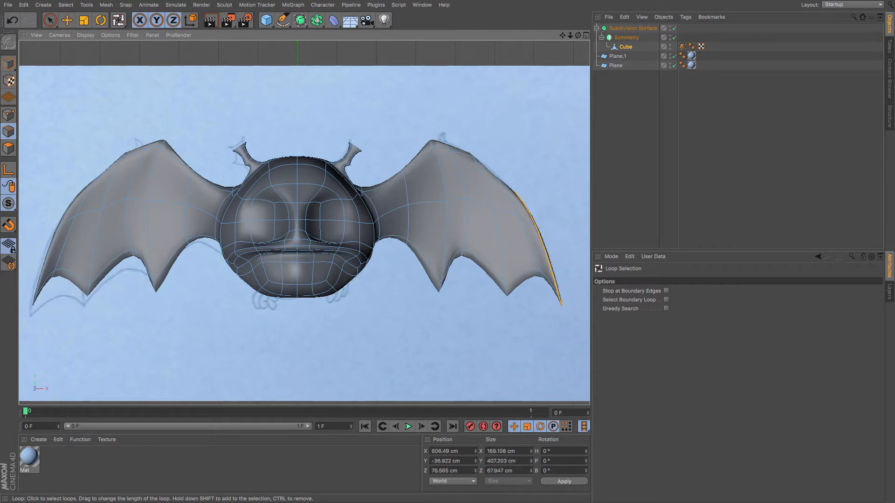
key("period")
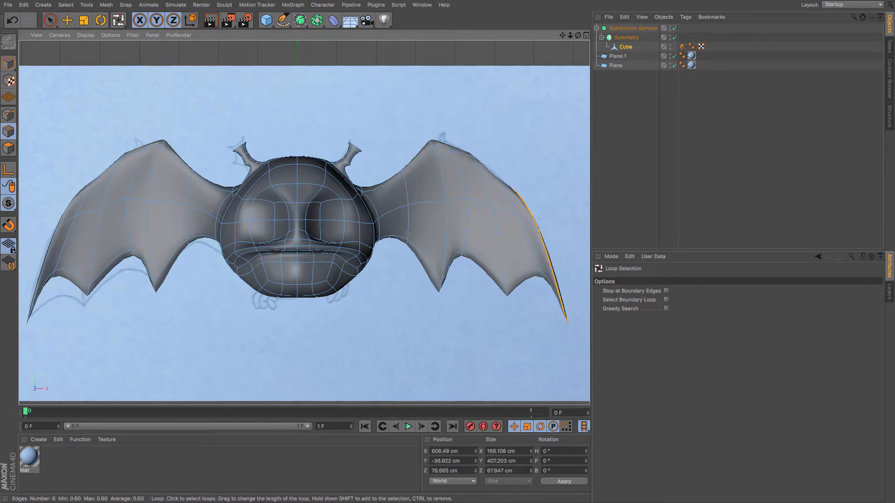
key("period")
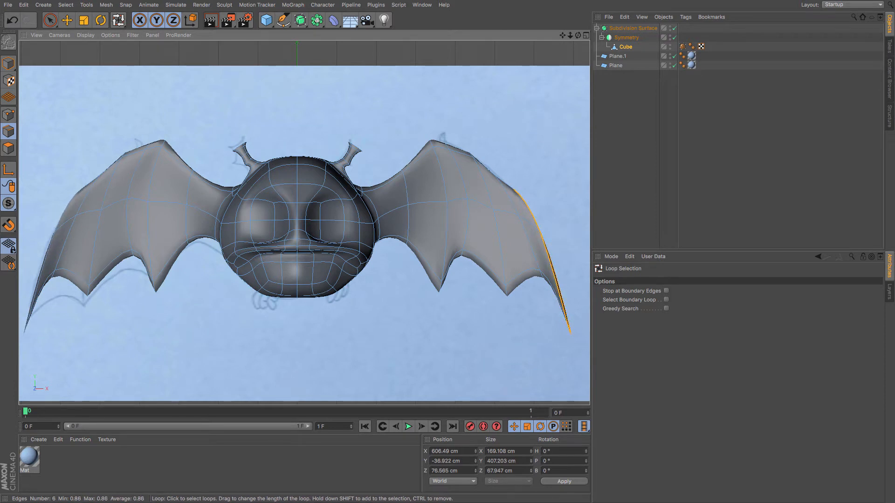
left_click_drag(515, 170, 505, 170)
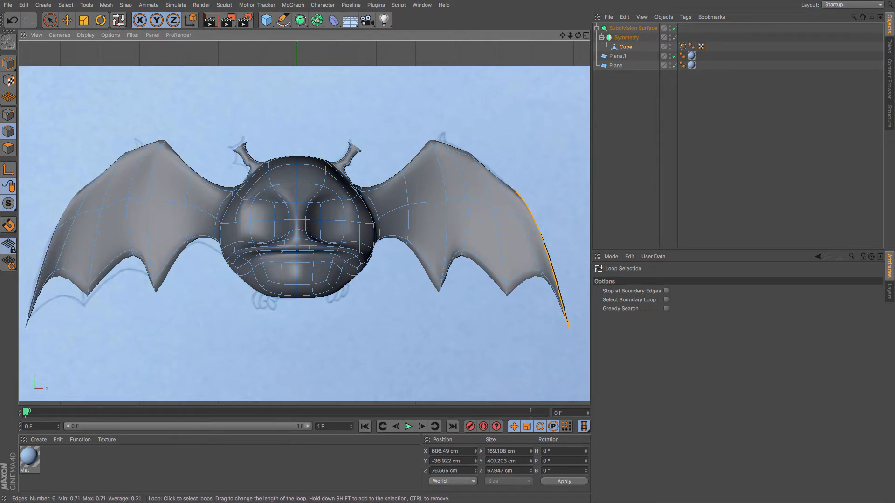
Select a point on the wing's upper edge and nudge it with the Move tool.
left_click(8, 115)
key("e")
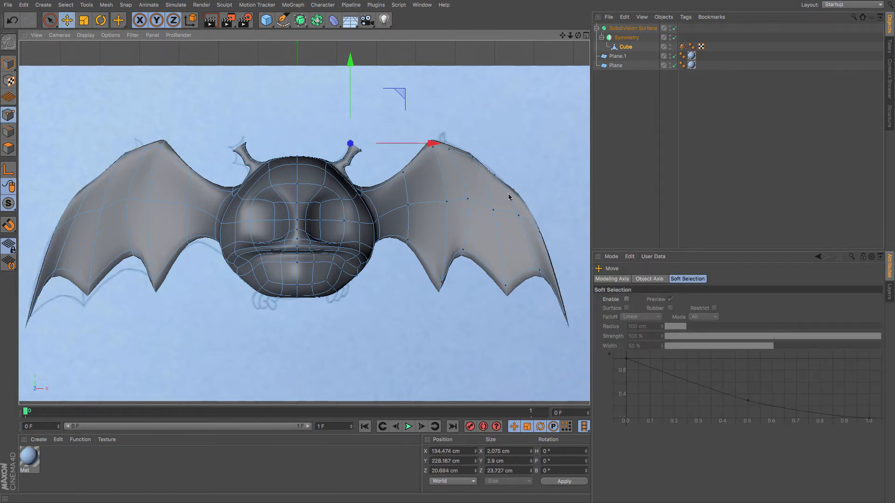
left_click(494, 175)
left_click(50, 19)
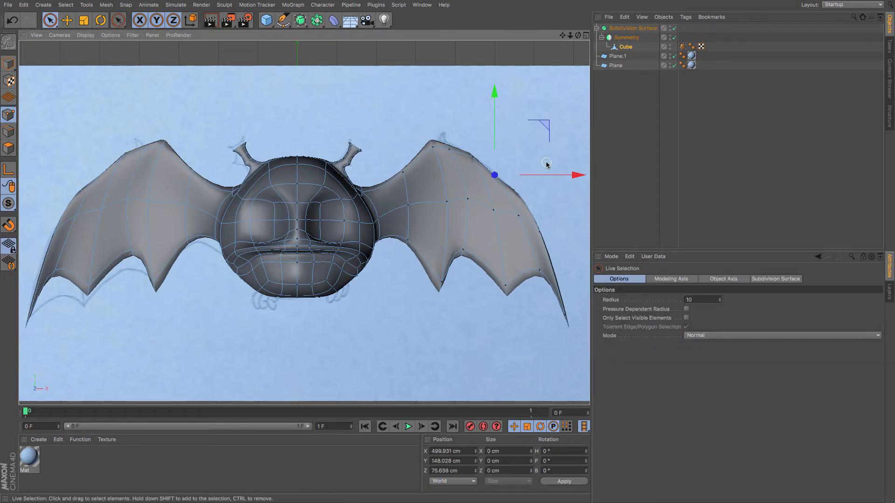
left_click(493, 176)
key("e")
left_click_drag(499, 205, 501, 205)
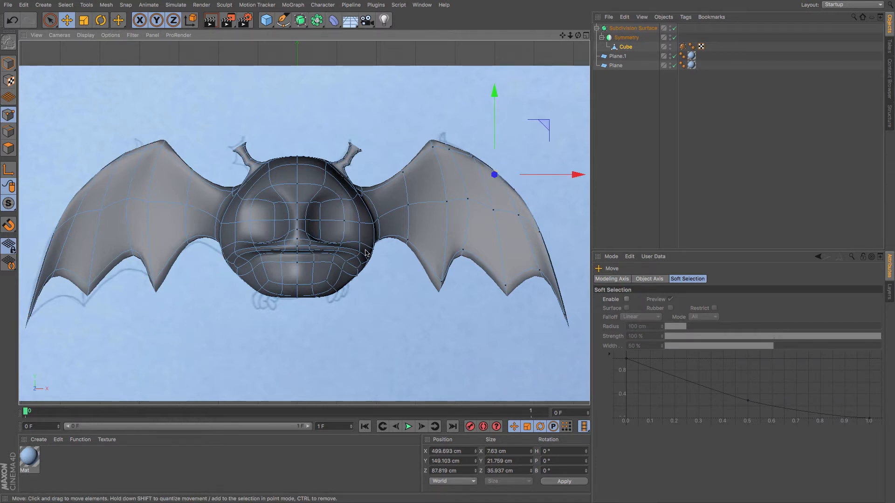
Switch to the perspective view and save the scene as BARRY.c4d in the Character Modelling > Barry folder.
key("F1")
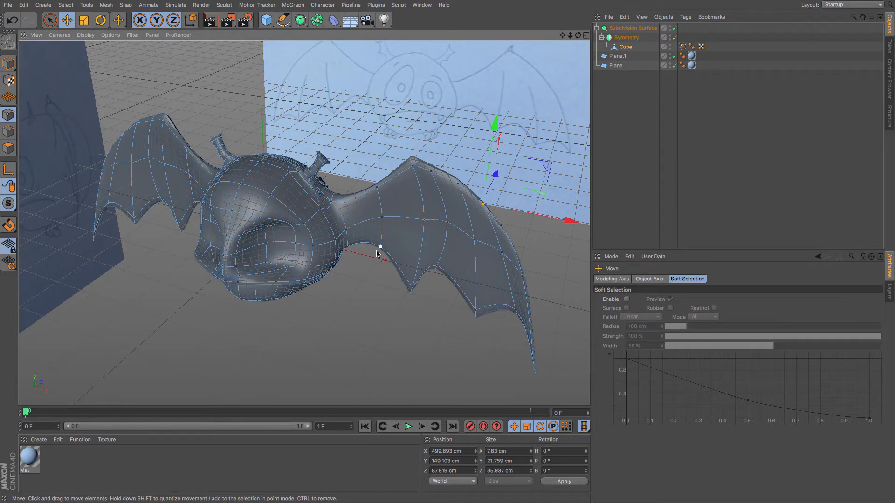
key("super+s")
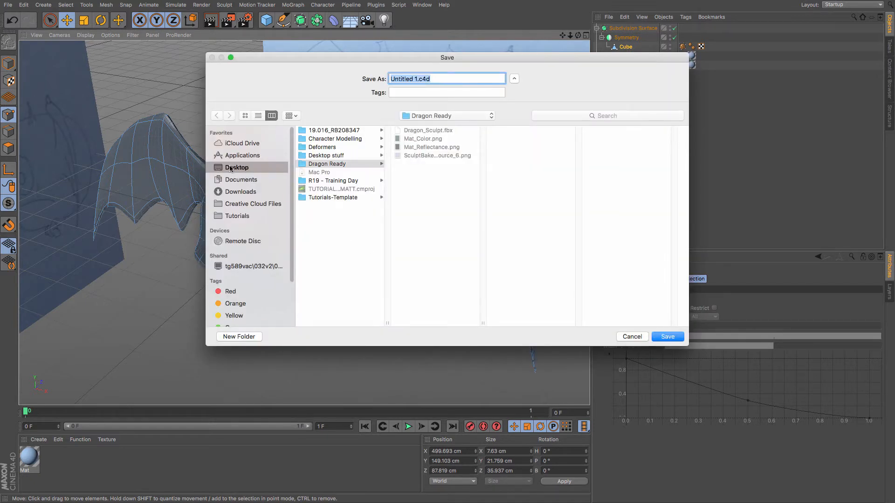
left_click(231, 168)
left_click(316, 138)
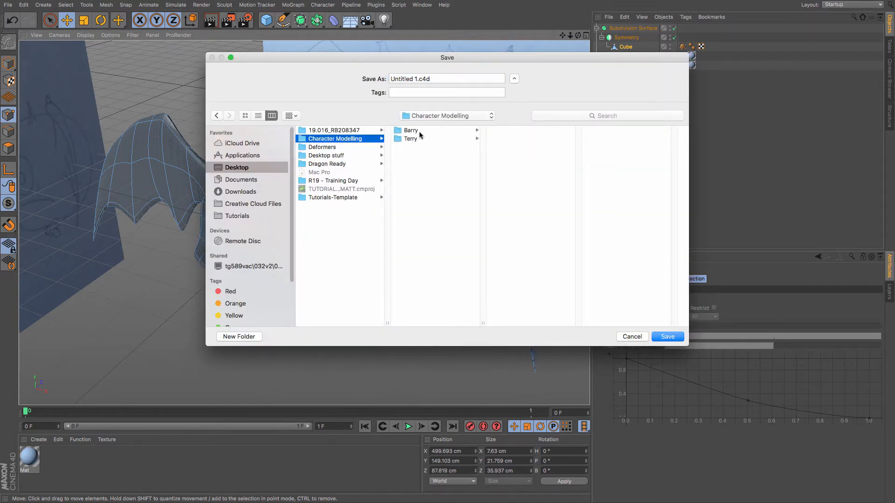
left_click(411, 131)
left_click(408, 79)
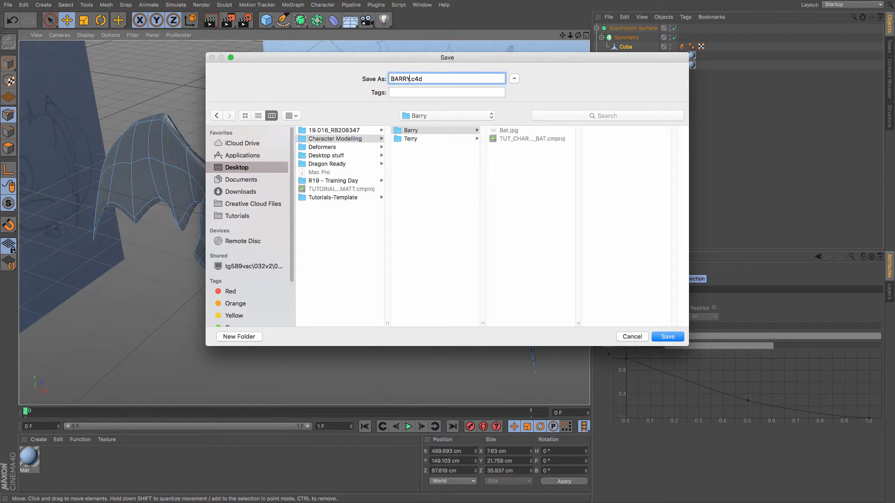
key("Return")
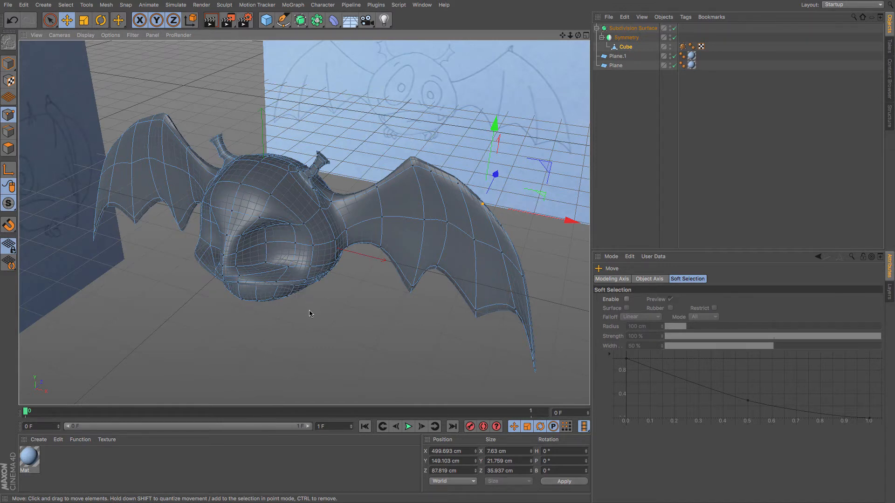
key("super+z")
key("super+z")
key("super+z")
key("super+y")
key("super+y")
key("super+y")
left_click_drag(308, 305, 355, 219, "alt")
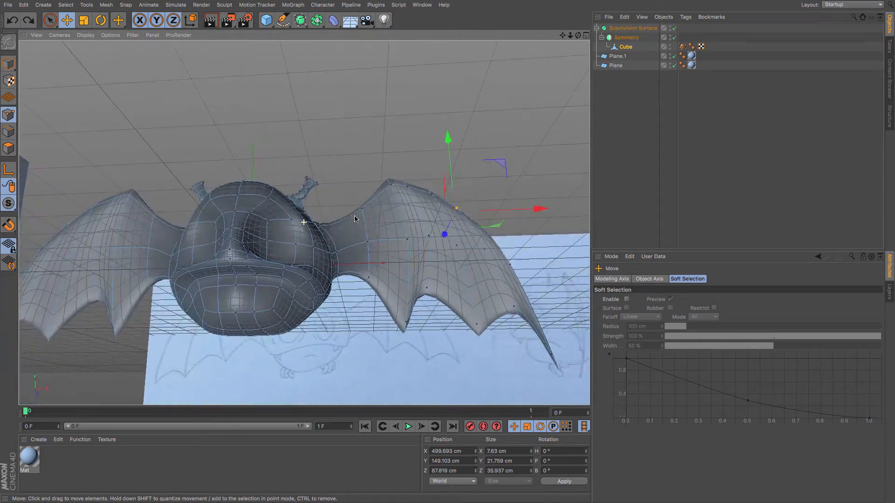
Switch to polygon mode and select a polygon on the underside of the head, below the mouth.
left_click(8, 148)
left_click_drag(268, 298, 158, 298, "alt")
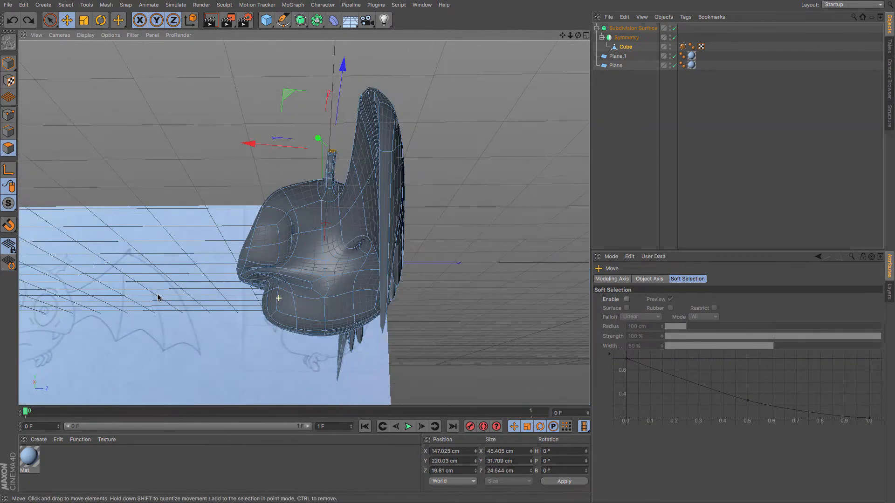
left_click(319, 338)
left_click_drag(236, 335, 228, 331, "alt")
key("F4")
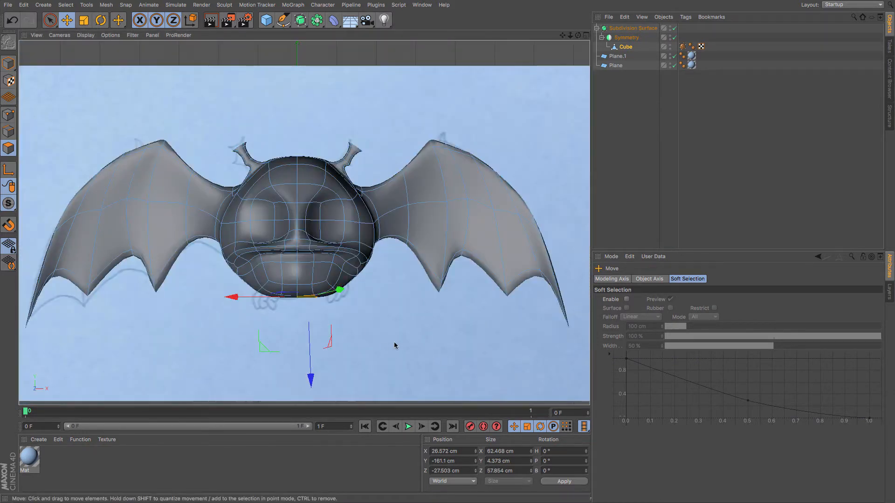
left_click(334, 301)
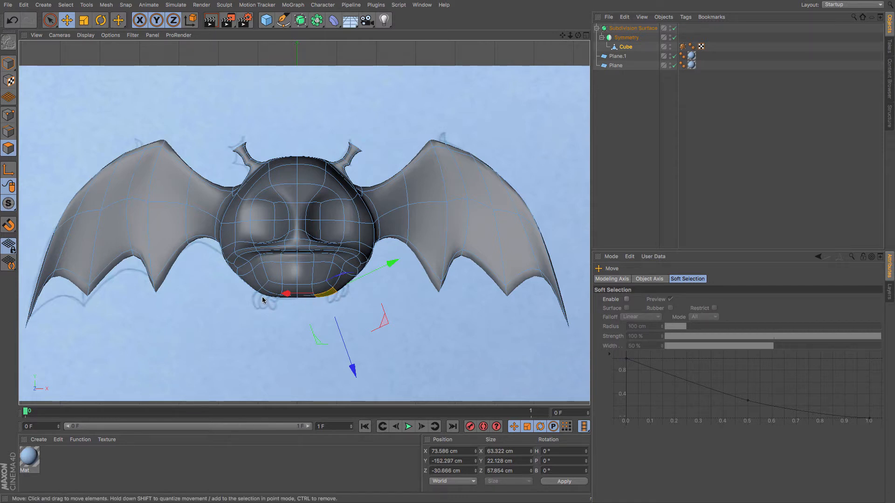
Inspect the selected underside polygon from the side and perspective views.
key("F3")
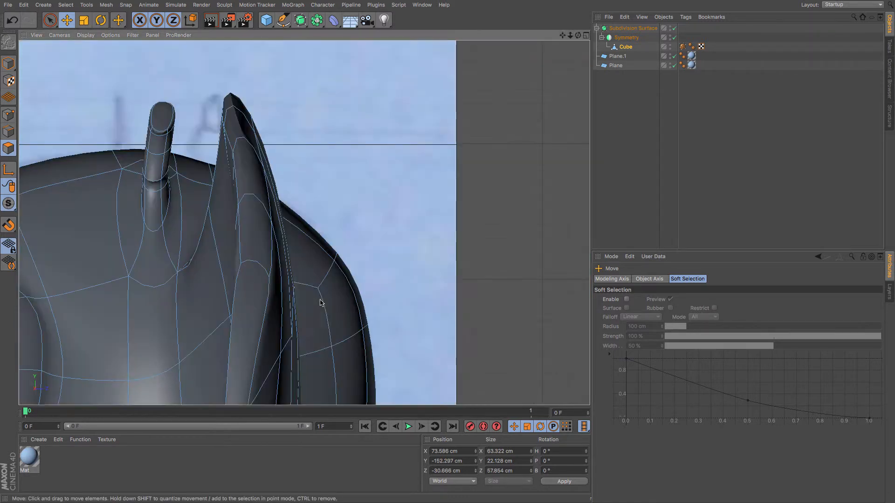
scroll(297, 314, "down", 3)
scroll(297, 314, "down", 2)
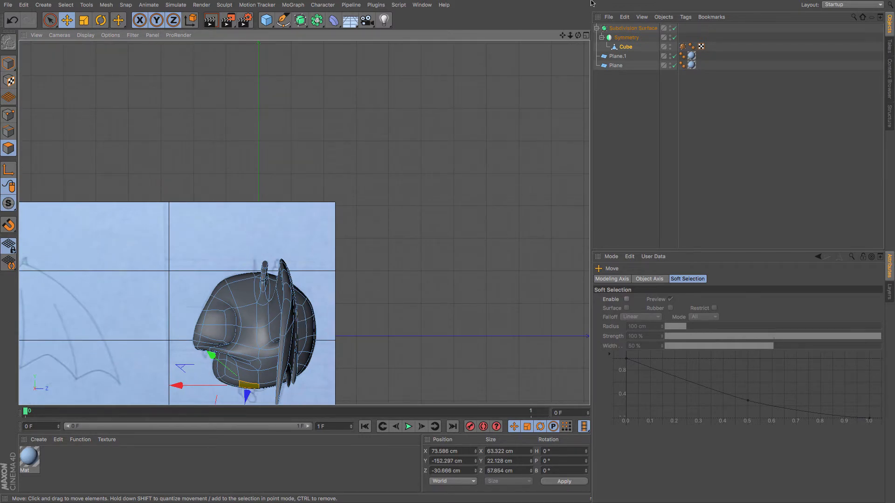
left_click_drag(562, 35, 626, 0)
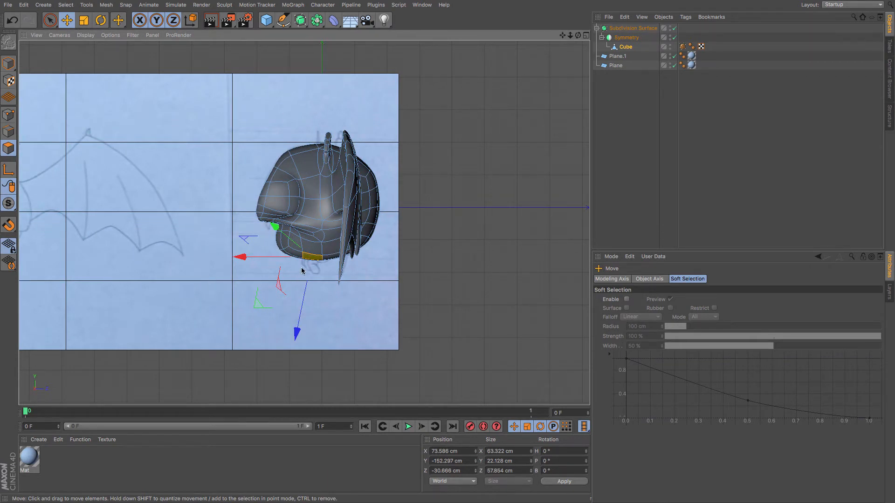
scroll(312, 267, "up", 6)
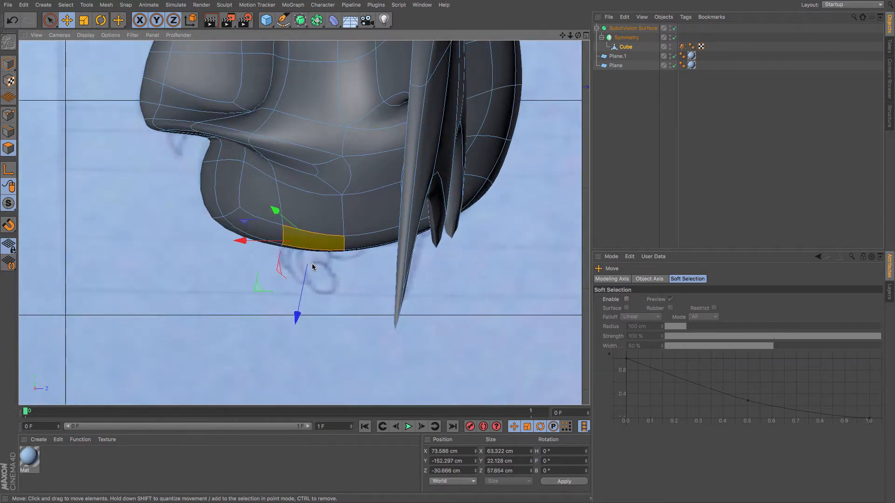
key("F1")
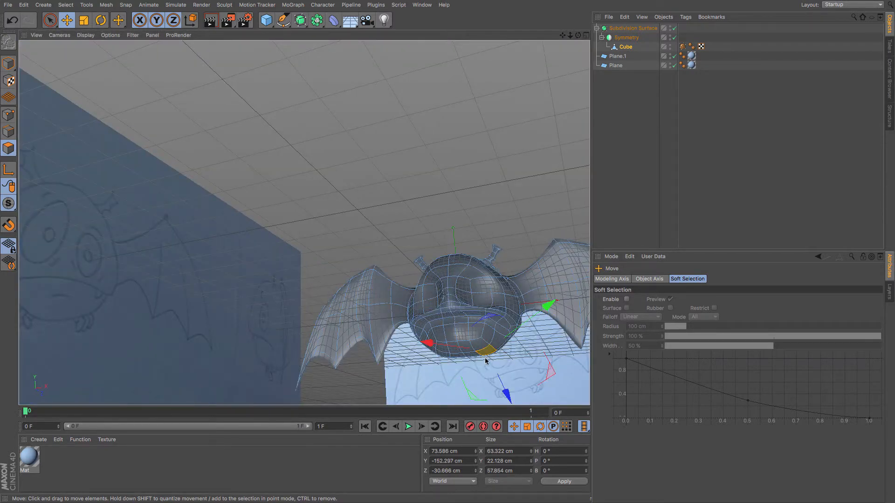
middle_click_drag(498, 357, 392, 288, "alt")
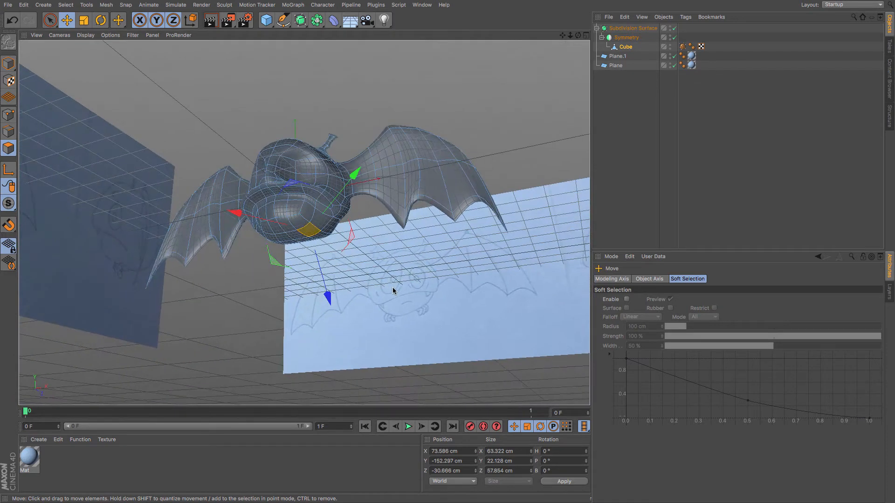
scroll(353, 263, "up", 5)
key("m")
key("w")
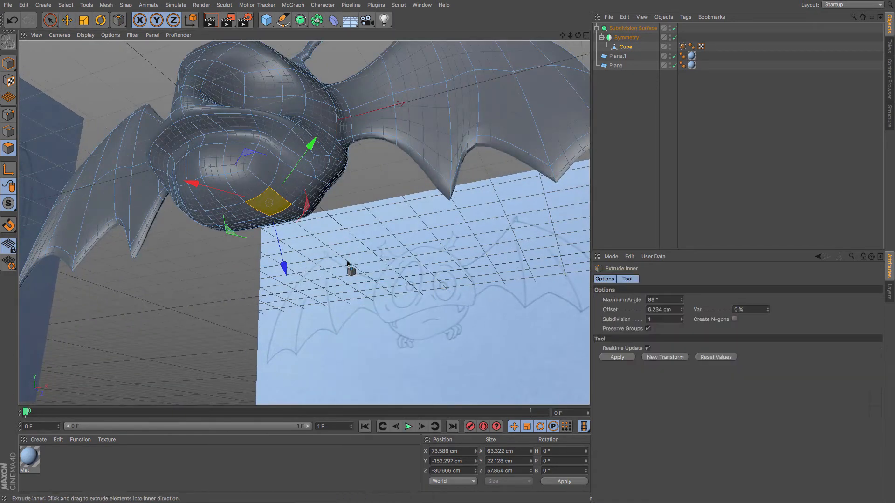
left_click_drag(269, 206, 280, 255)
key("ctrl+z")
Extrude the underside polygon downward about 14.6 cm to form a foot.
key("m")
key("t")
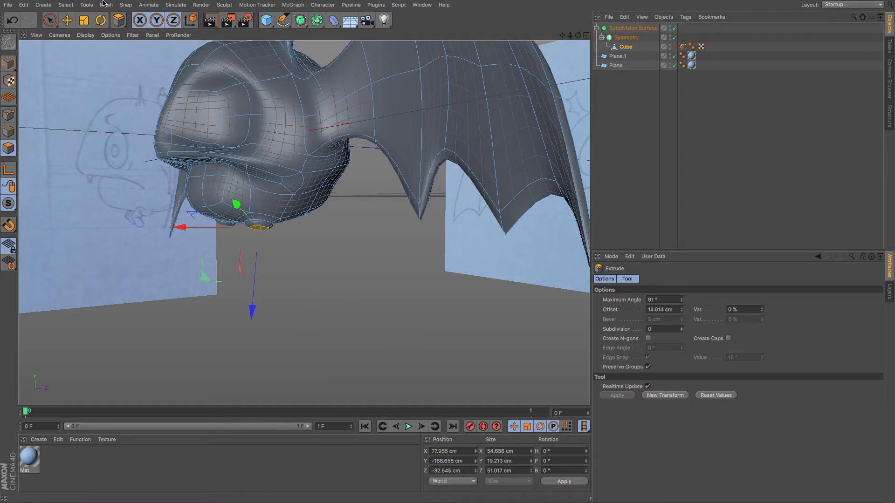
left_click(67, 20)
left_click_drag(252, 281, 391, 240)
key("super+z")
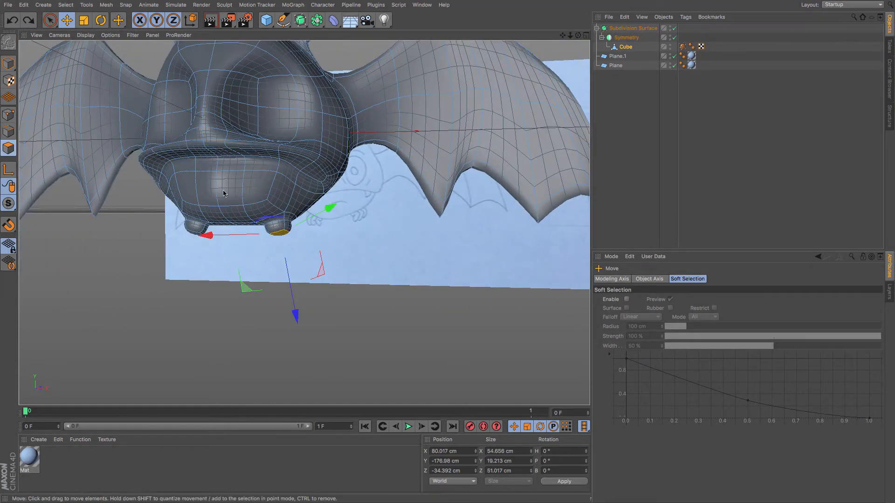
Move the extruded foot outward and down beneath the body.
left_click(280, 234)
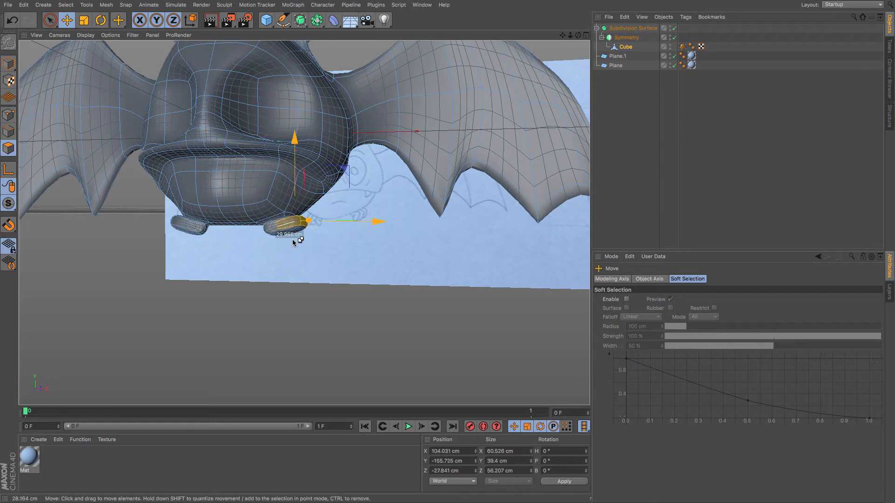
left_click_drag(284, 237, 320, 261, "alt")
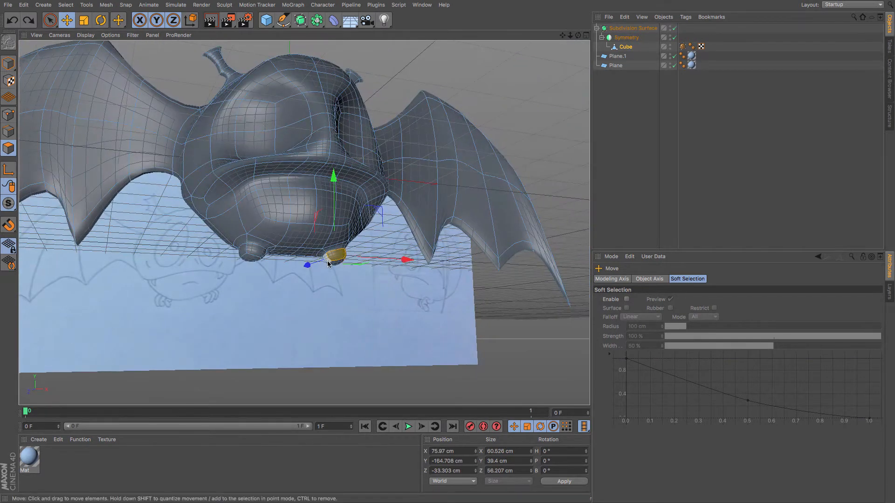
left_click(324, 260, "shift")
Turn off the Subdivision Surface to work on the low-poly cage around the foot.
left_click(675, 28)
scroll(354, 233, "up", 5)
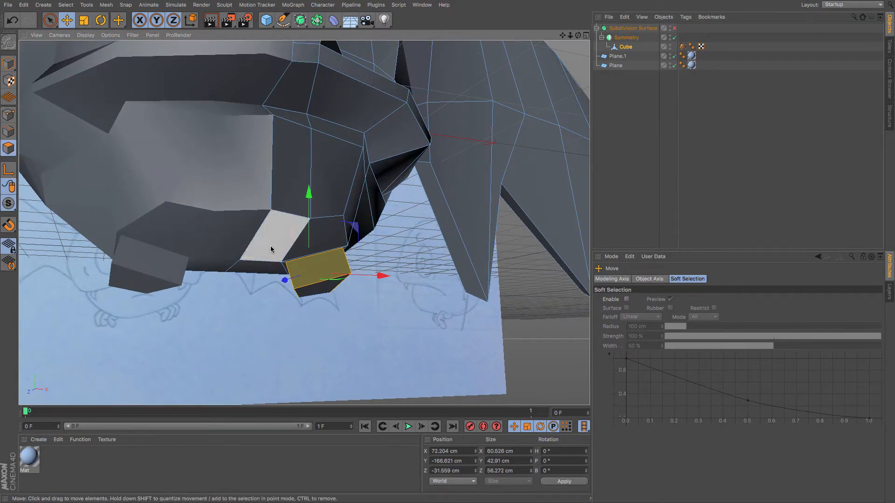
left_click(317, 270)
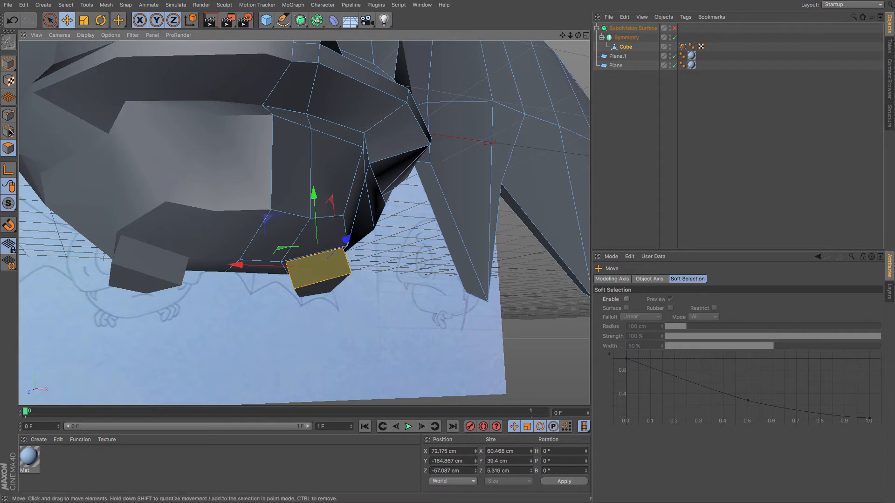
Switch to point mode and move points at the foot's top to blend it into the body.
left_click(8, 115)
left_click(50, 20)
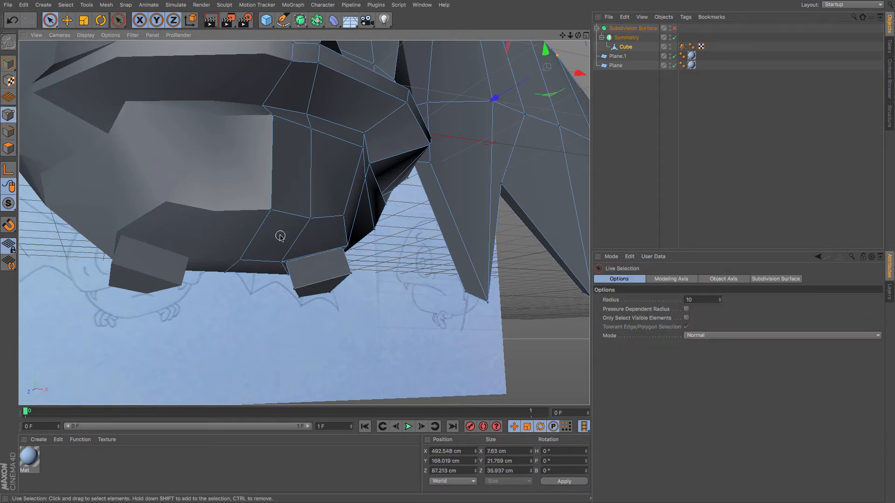
left_click(285, 262)
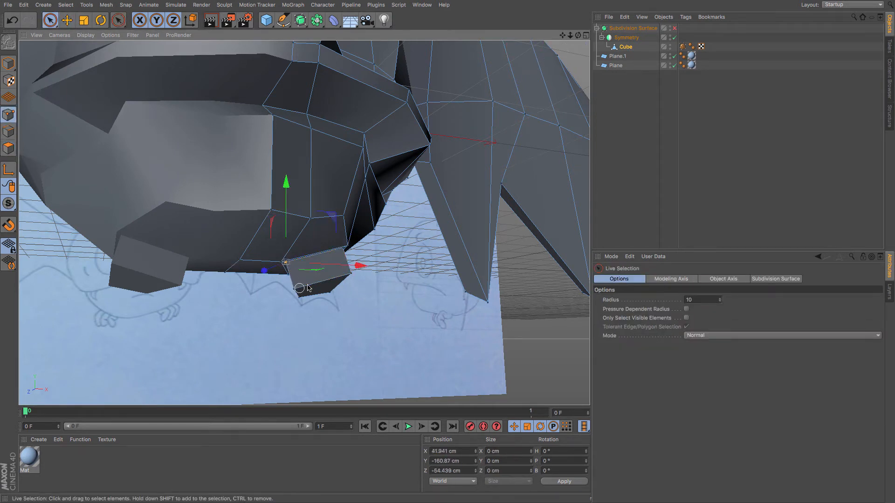
left_click(294, 290, "shift")
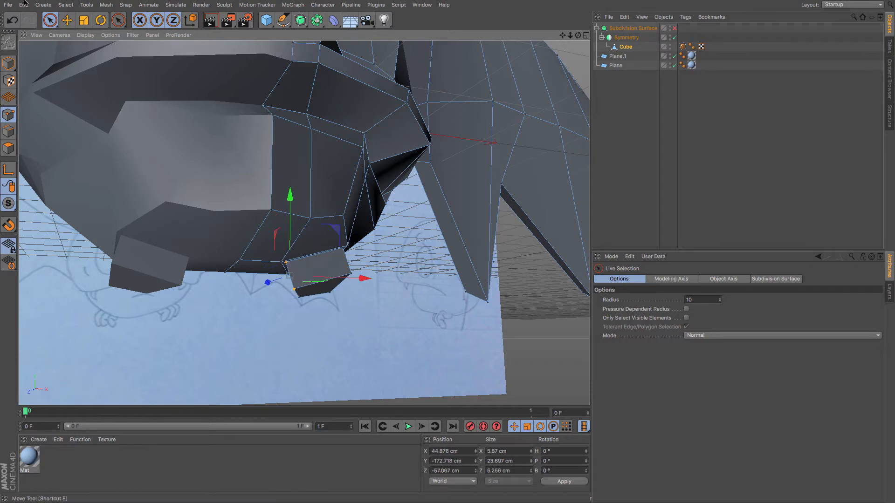
left_click(67, 20)
left_click_drag(119, 171, 136, 168)
left_click_drag(328, 207, 336, 206, "alt")
left_click(397, 234)
left_click(402, 261, "shift")
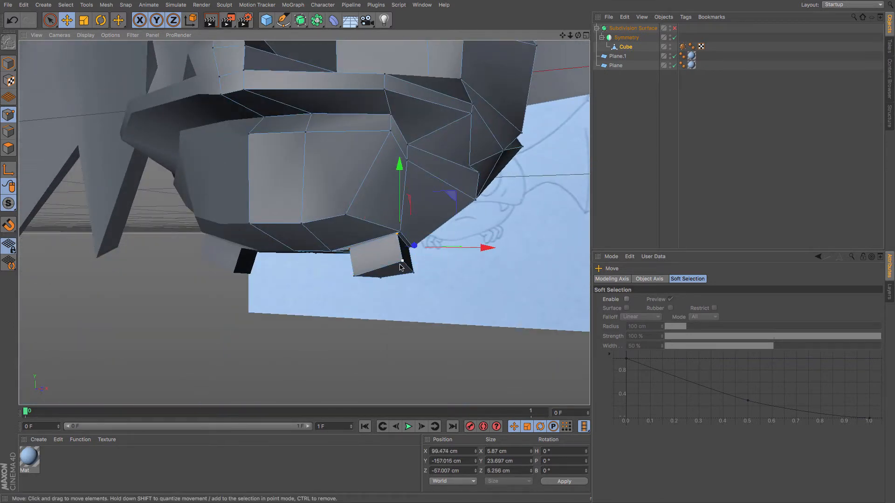
left_click_drag(463, 251, 446, 253)
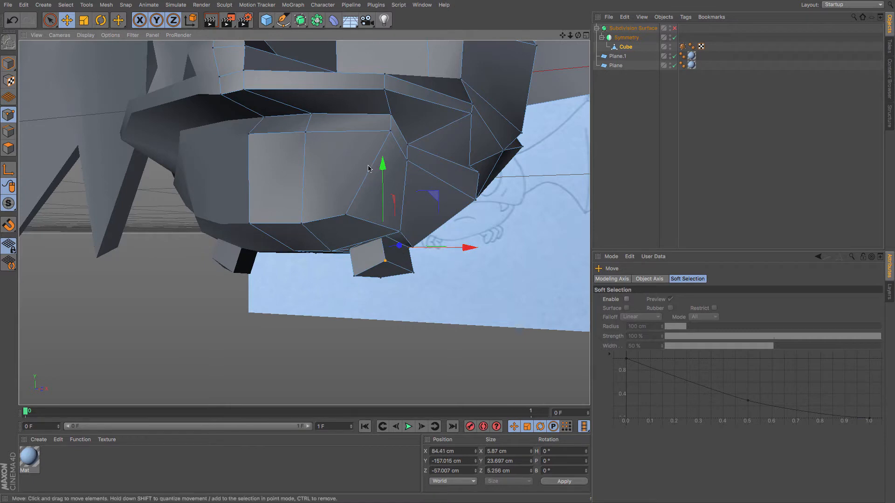
left_click_drag(381, 167, 380, 179)
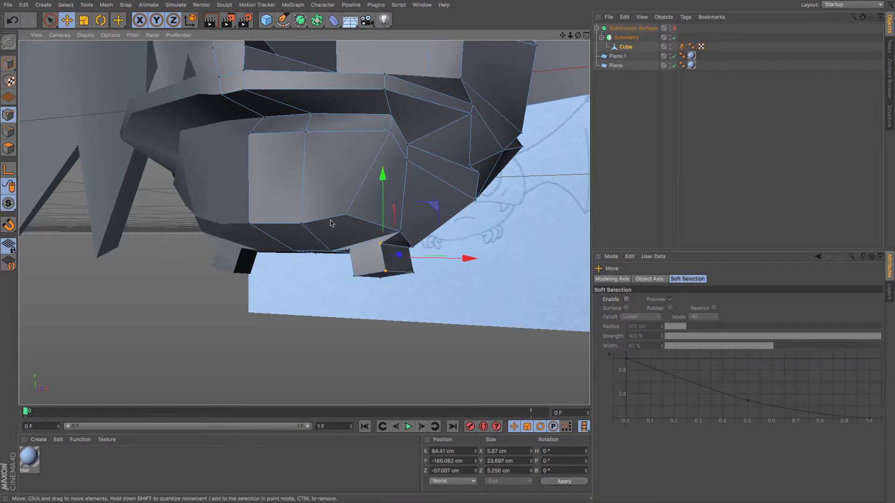
Reposition points around the front edge of the foot's base.
left_click_drag(335, 226, 365, 221)
key("super+z")
left_click_drag(341, 260, 347, 238)
left_click_drag(336, 318, 335, 325)
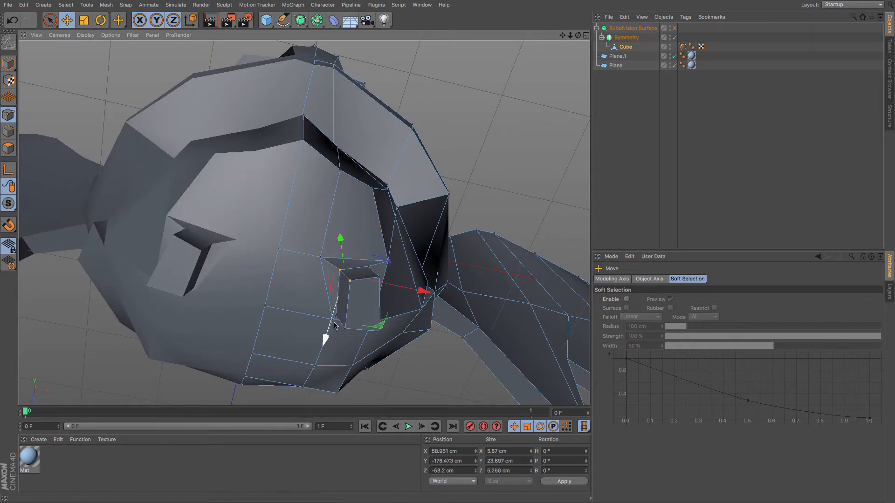
left_click(334, 321)
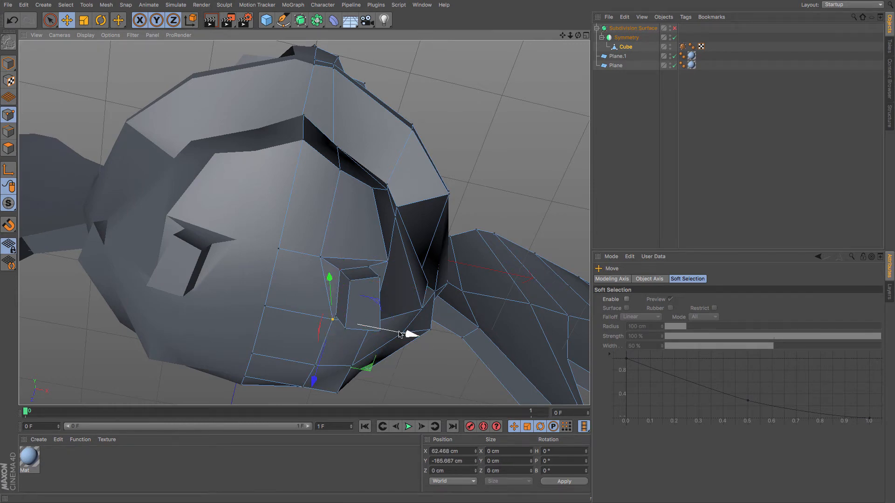
left_click_drag(400, 334, 373, 332)
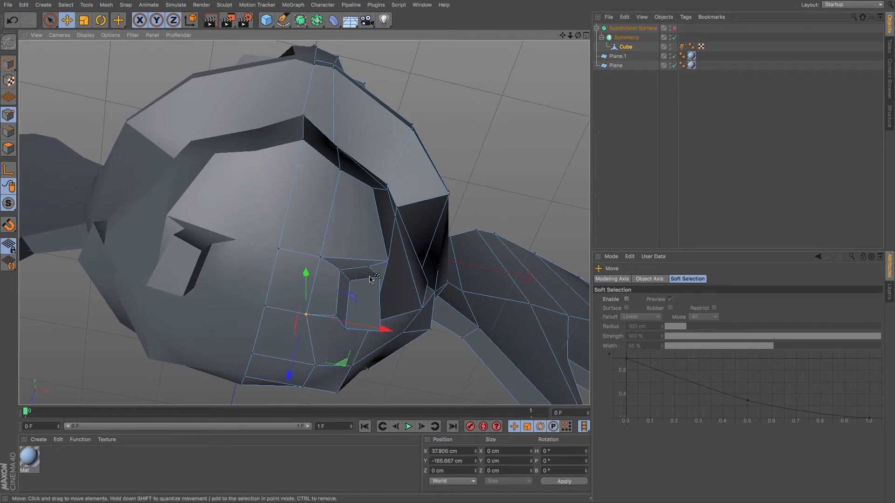
Move a point on the foot's outer side outward.
left_click_drag(371, 279, 443, 265, "alt")
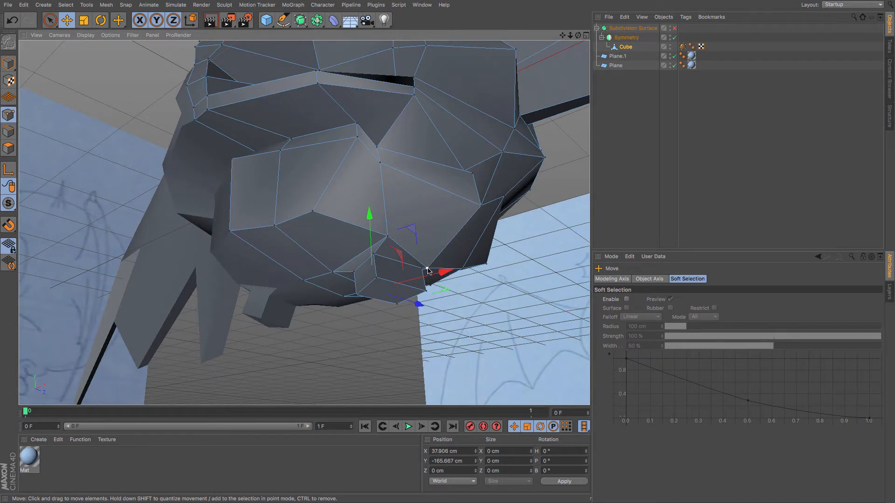
left_click(428, 269)
left_click_drag(497, 251, 515, 246)
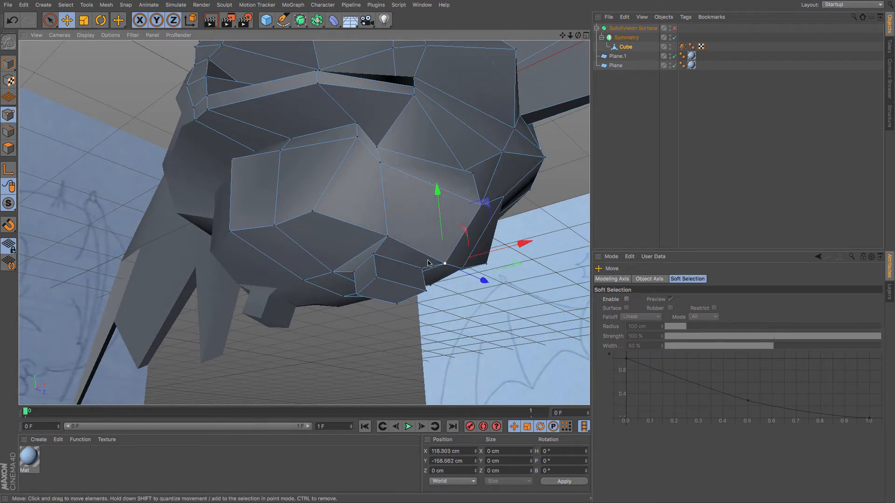
Try moving a side polygon of the foot, then undo it.
left_click(375, 255)
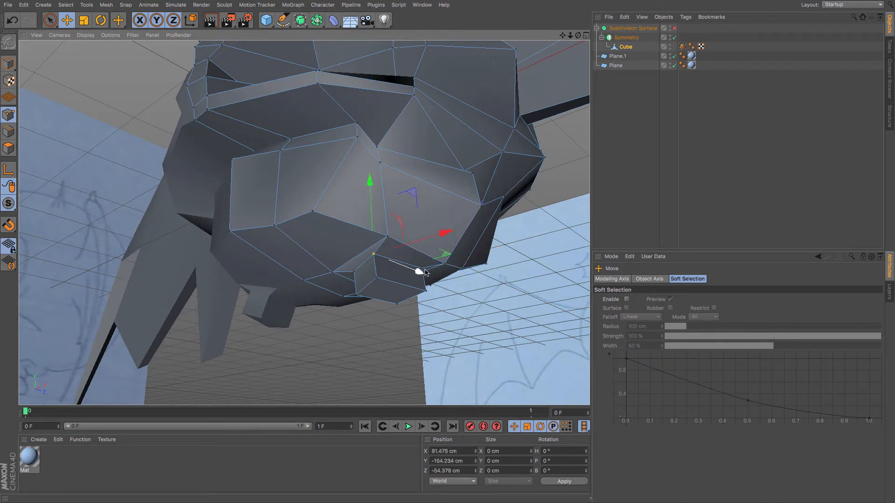
left_click(357, 274)
left_click(9, 148)
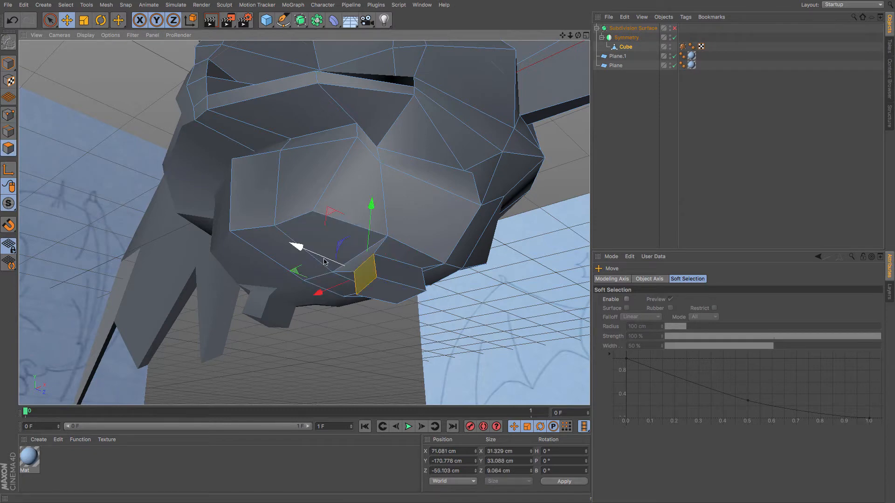
left_click_drag(325, 262, 410, 282)
key("super+z")
mouse_move(372, 326)
left_mouse_down("alt")
mouse_move(476, 214)
mouse_move(451, 228)
mouse_move(385, 356)
mouse_move(315, 340)
mouse_move(312, 295)
mouse_move(289, 318)
mouse_move(257, 325)
mouse_move(336, 310)
mouse_move(302, 287)
mouse_move(296, 295)
left_mouse_up("alt")
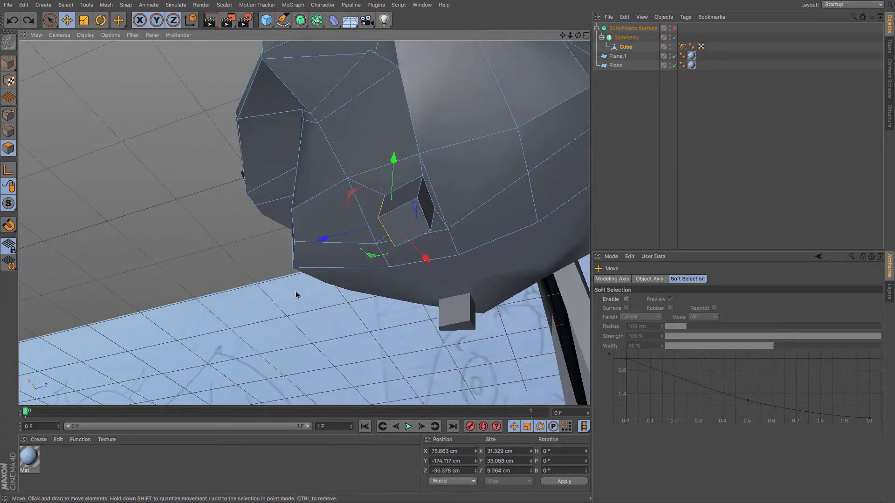
Switch to edge mode and move a side edge of the foot to reshape it.
left_click(8, 132)
left_click(428, 194)
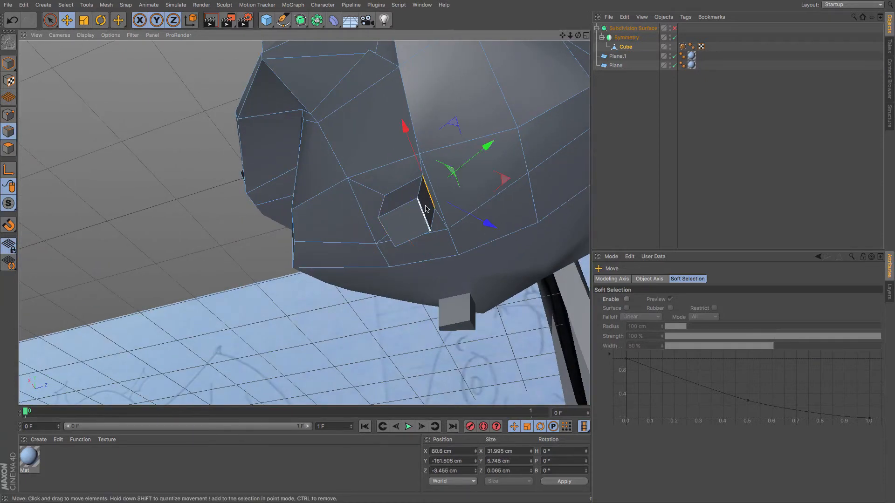
left_click(425, 209, "shift")
left_click_drag(471, 197, 460, 200)
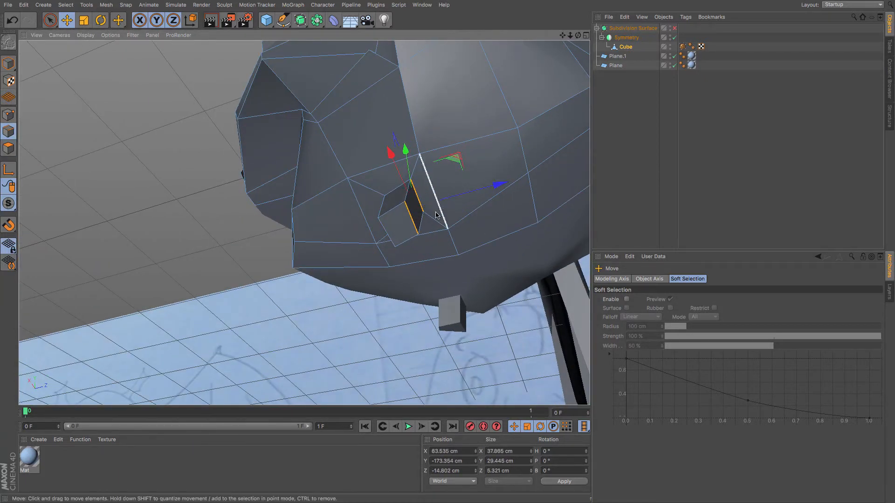
Select two more edges on the foot and move each to refine its shape.
mouse_move(393, 186)
left_mouse_down("alt")
mouse_move(498, 220)
mouse_move(552, 226)
left_mouse_up("alt")
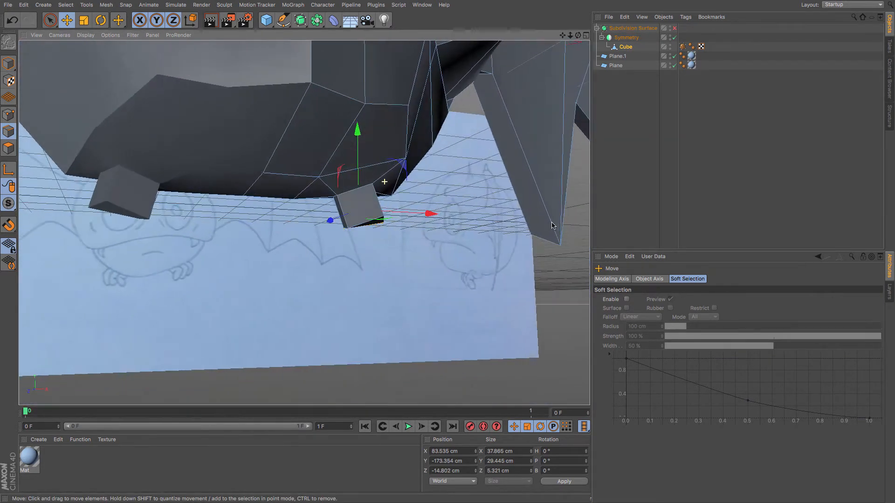
left_click(342, 211)
left_click_drag(307, 235, 319, 229)
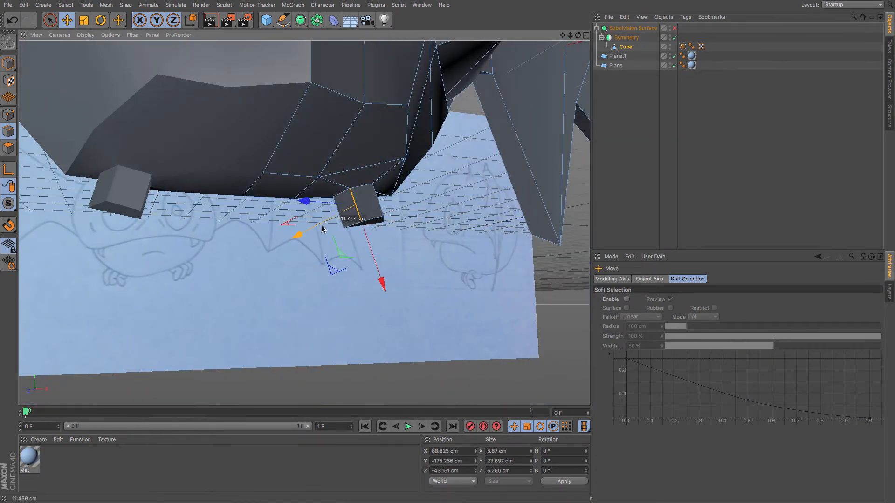
left_click(379, 201)
left_click_drag(420, 186, 416, 188)
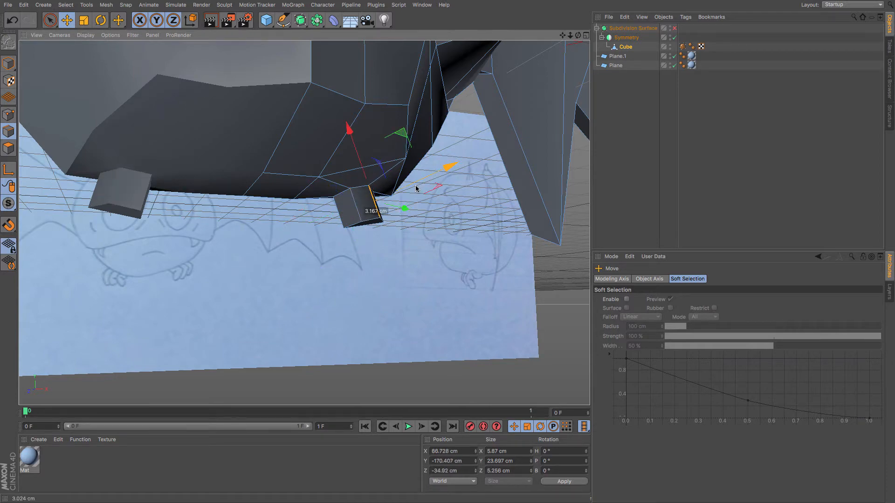
Select an edge on the belly's underside next to the foot and move it slightly to refine the shape.
left_click_drag(365, 242, 213, 204, "alt")
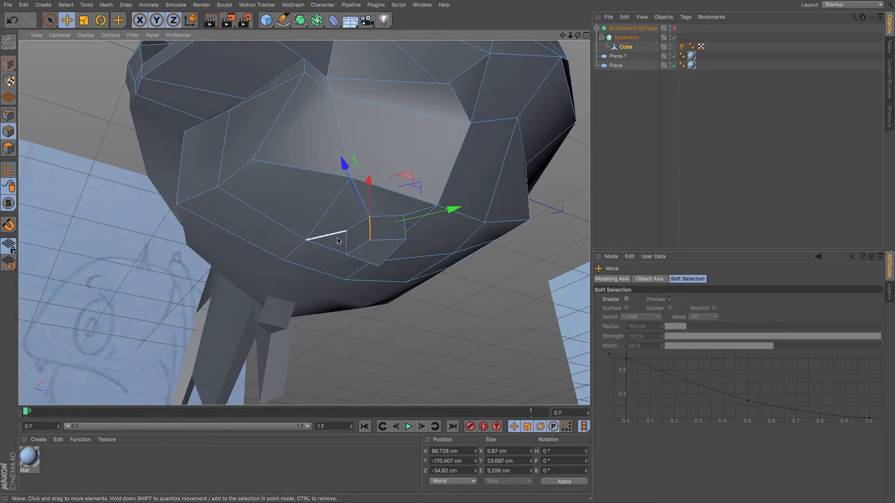
left_click(345, 244)
left_click_drag(321, 245, 334, 245)
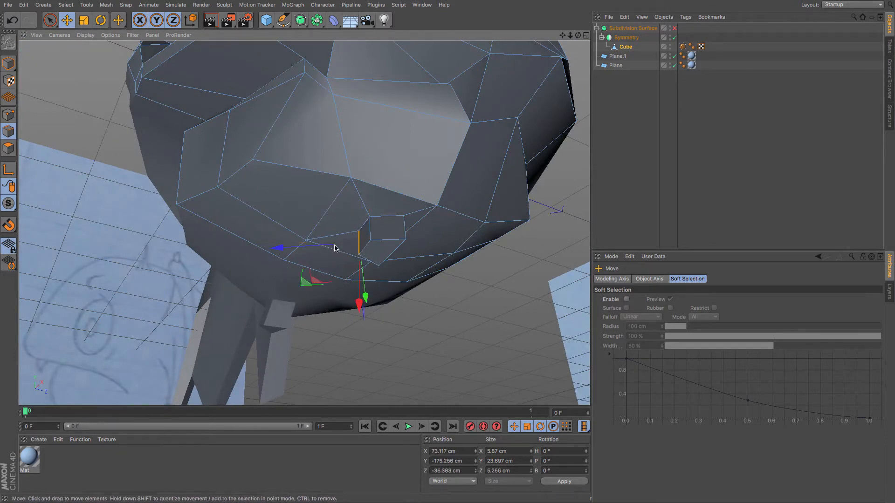
Extrude the foot's front polygons 24.48 cm as separate toes with Preserve Groups off, and enable the Subdivision Surface.
mouse_move(348, 196)
left_mouse_down("alt")
mouse_move(456, 256)
mouse_move(342, 225)
mouse_move(361, 246)
mouse_move(352, 247)
mouse_move(444, 209)
mouse_move(332, 234)
left_mouse_up("alt")
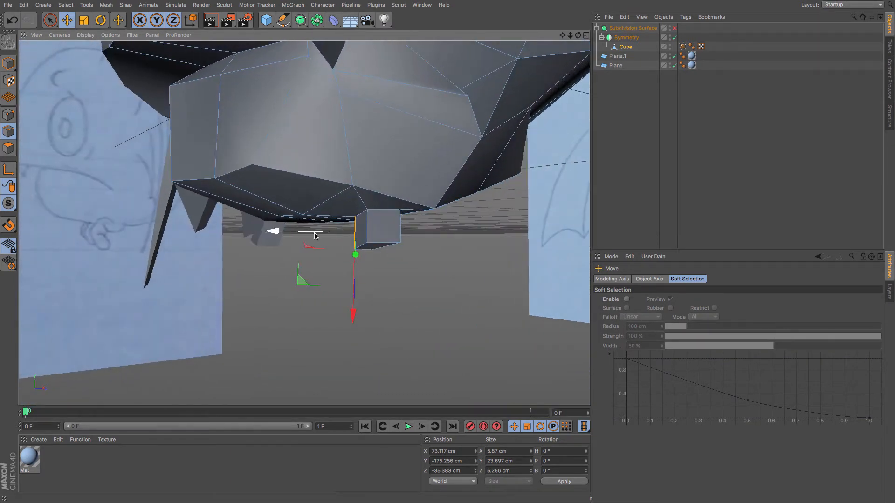
left_click(8, 148)
left_click(380, 232)
left_click(369, 239)
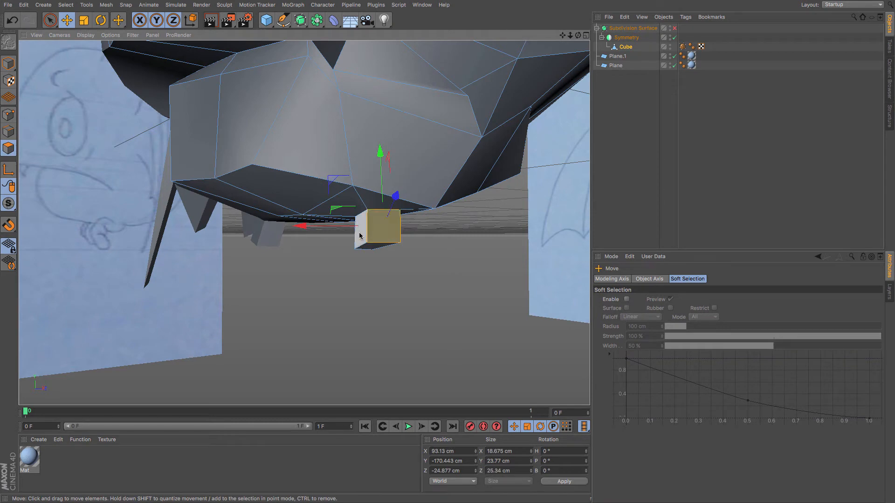
left_click(357, 243, "shift")
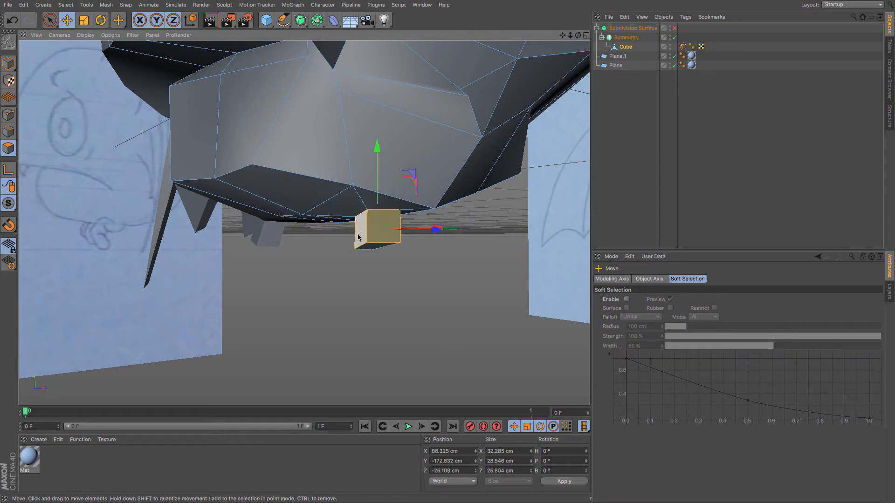
left_click_drag(357, 237, 462, 226, "alt")
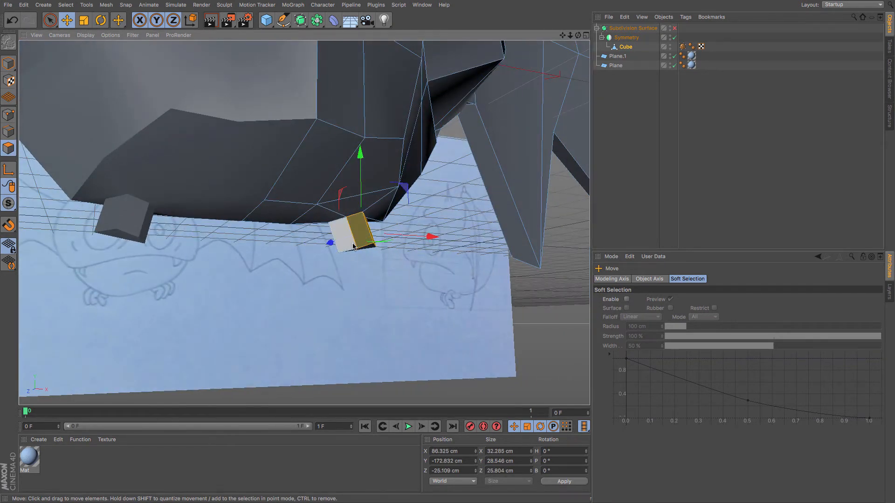
left_click(351, 241, "shift")
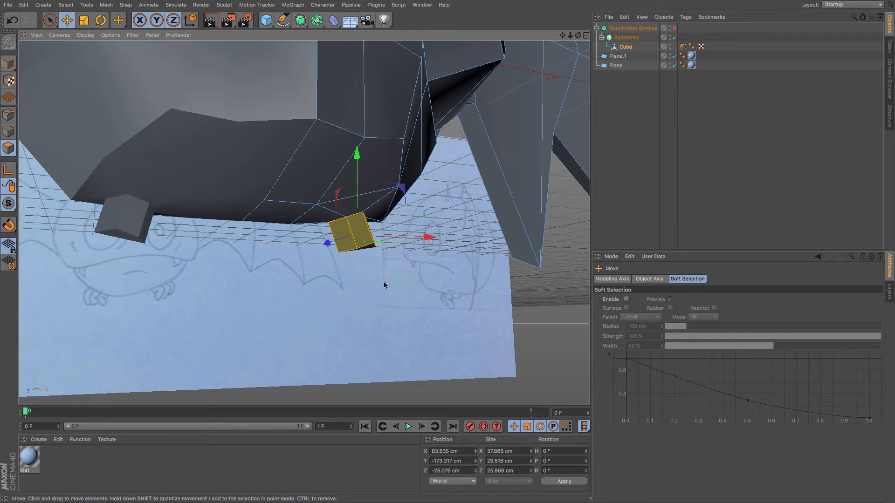
left_click_drag(372, 281, 315, 302, "alt")
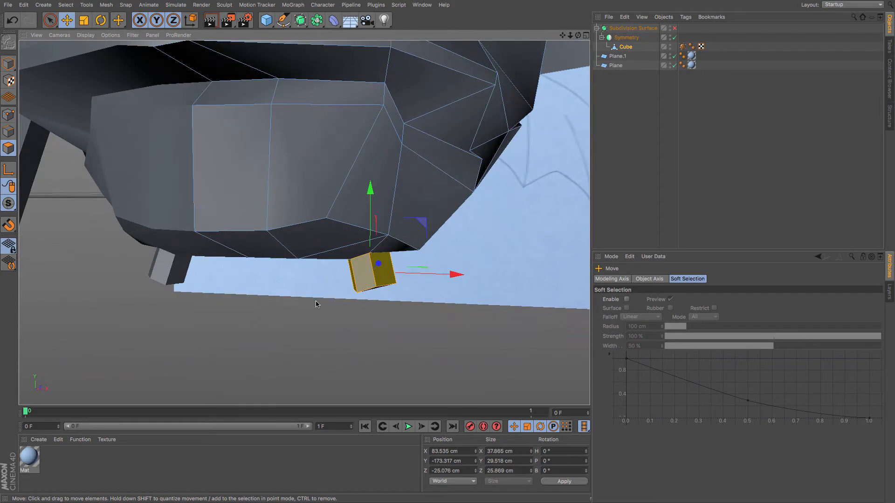
key("m")
key("t")
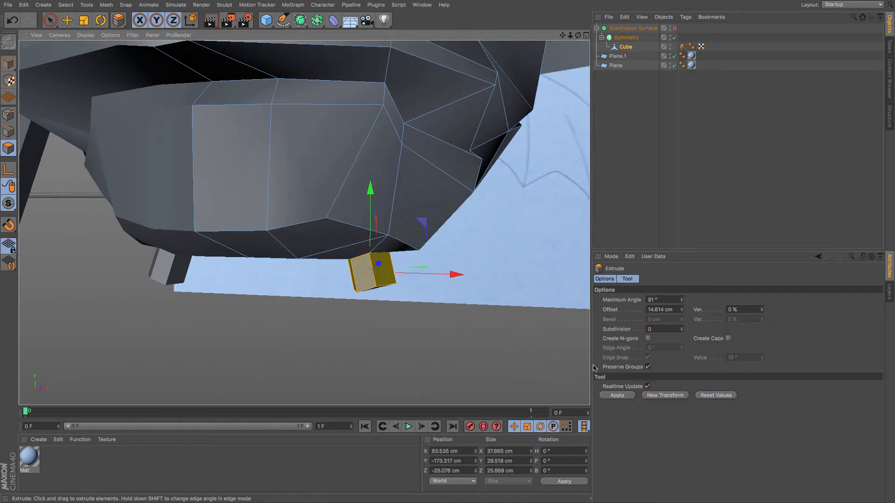
left_click(648, 367)
left_click_drag(456, 360, 475, 361)
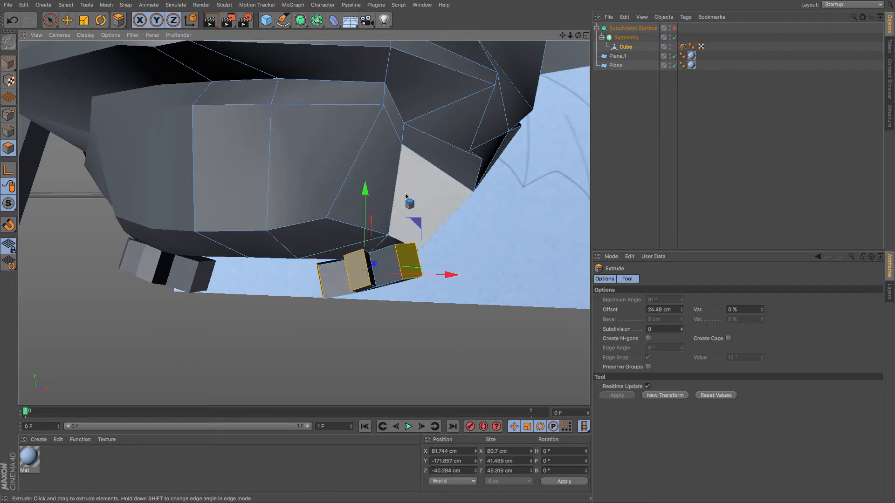
left_click_drag(366, 191, 366, 196)
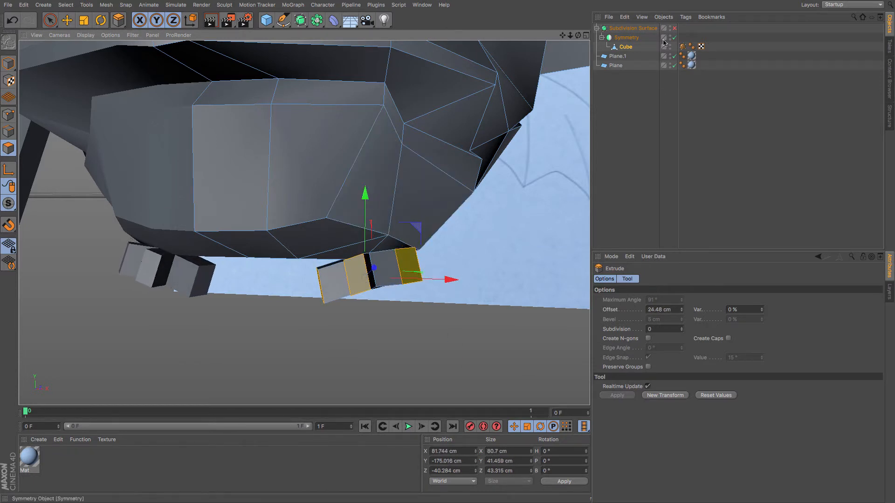
left_click(675, 28)
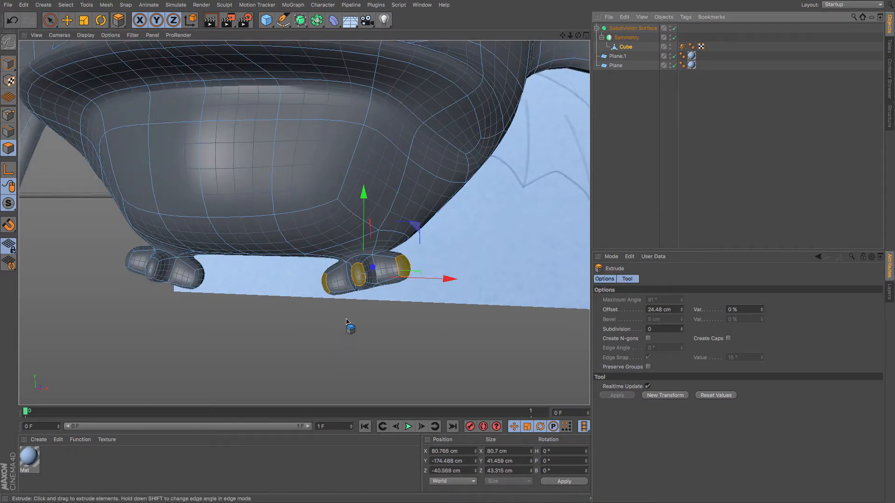
scroll(353, 318, "down", 5)
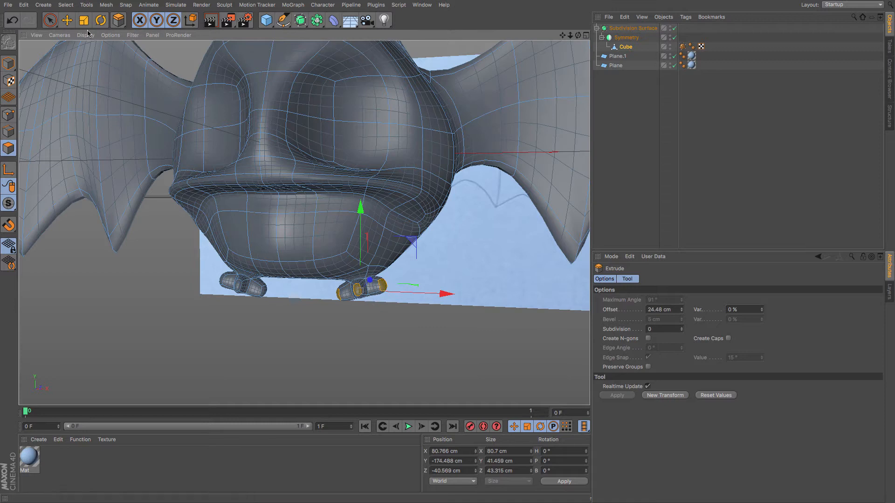
Select a toe's tip polygon and move and rotate it in side view to curve the toe.
left_click(68, 22)
left_click(356, 291)
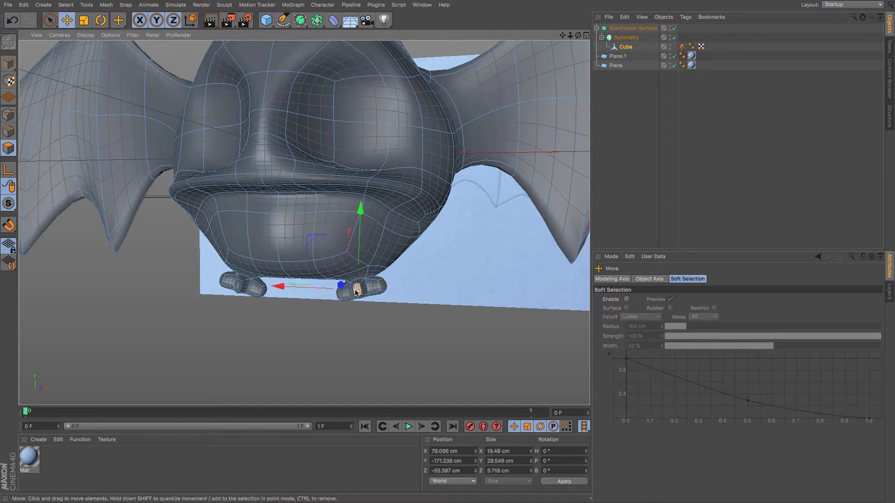
key("F4")
key("F3")
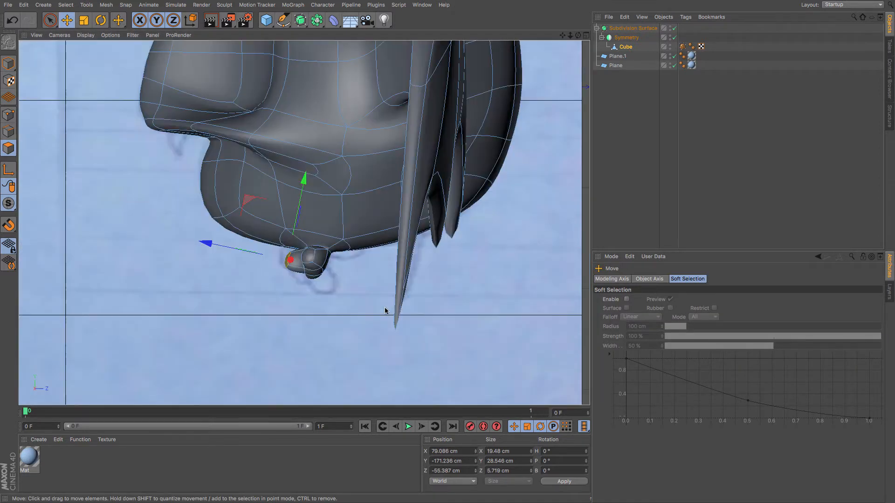
scroll(312, 279, "up", 2)
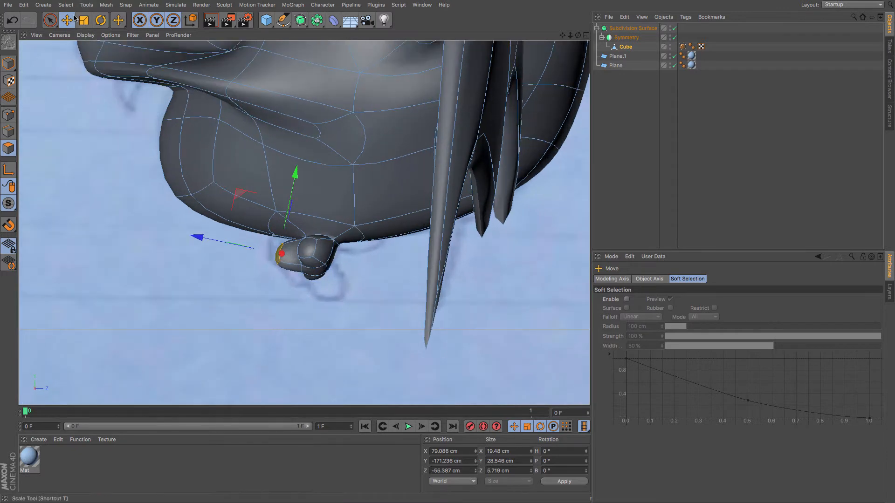
mouse_move(97, 155)
left_mouse_down()
mouse_move(111, 154)
mouse_move(103, 150)
left_mouse_up()
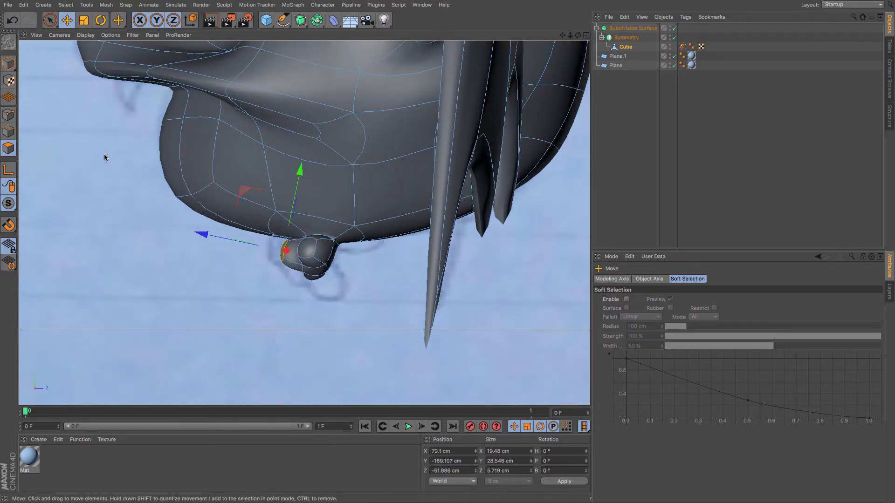
left_click(99, 24)
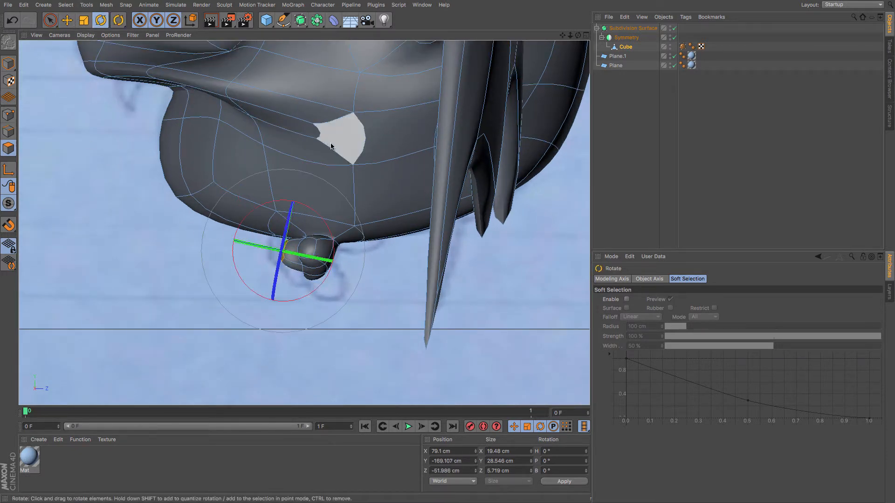
left_click_drag(356, 149, 288, 141)
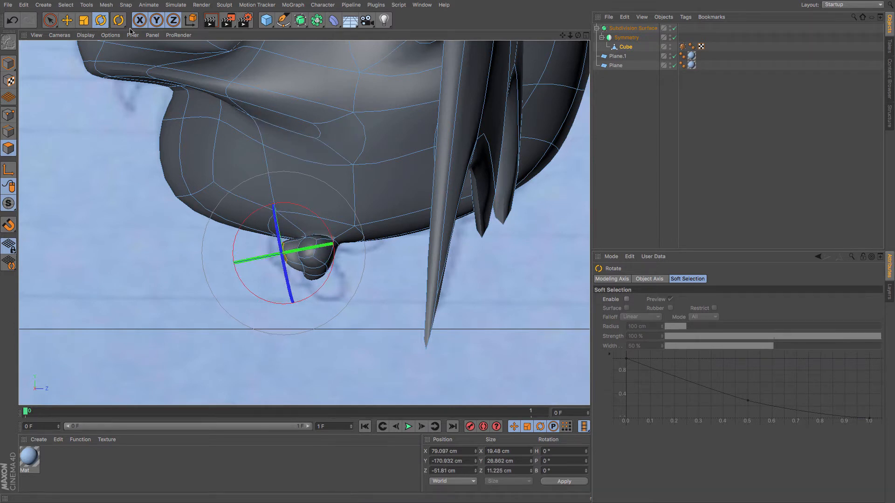
left_click(70, 23)
left_click_drag(95, 72, 101, 76)
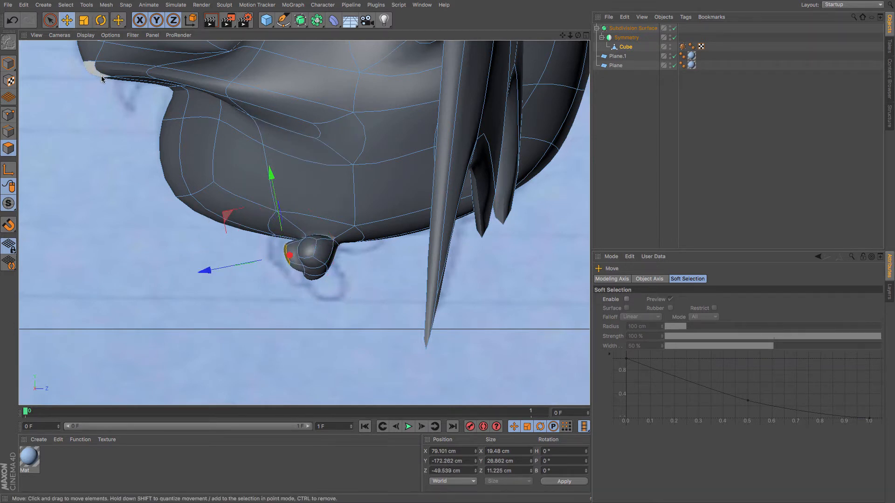
Try extruding the toe's tip polygon and moving and rotating the new segment downward.
key("m")
key("t")
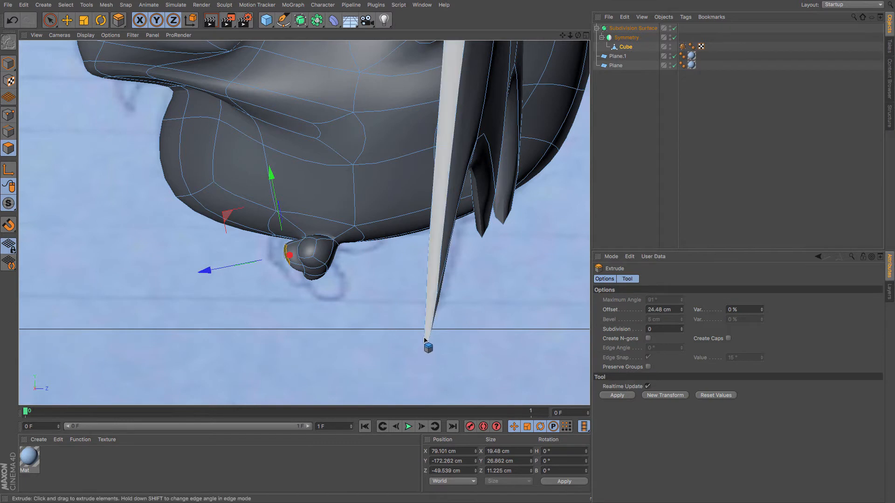
left_click_drag(426, 340, 442, 341)
left_click(69, 24)
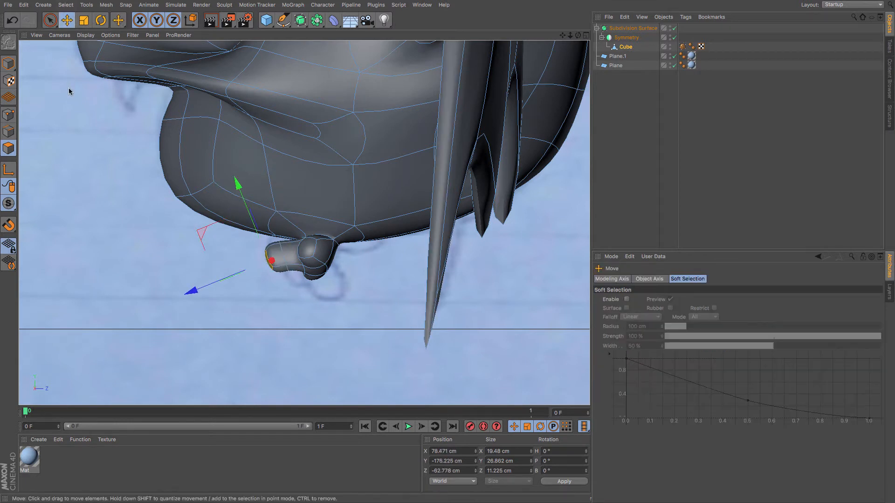
left_click_drag(68, 88, 68, 96)
left_click(101, 20)
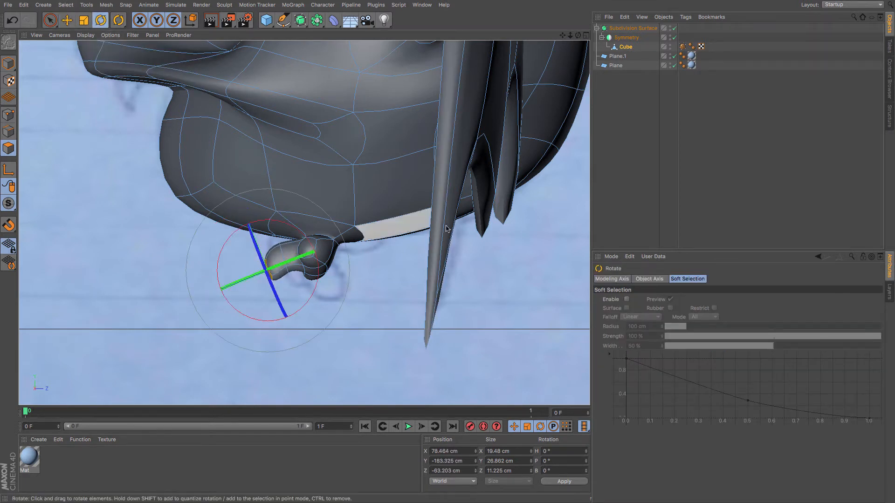
left_click_drag(400, 176, 265, 100)
Extrude the tip again 13.508 cm and move and rotate the segments into a hooked claw.
key("m")
key("t")
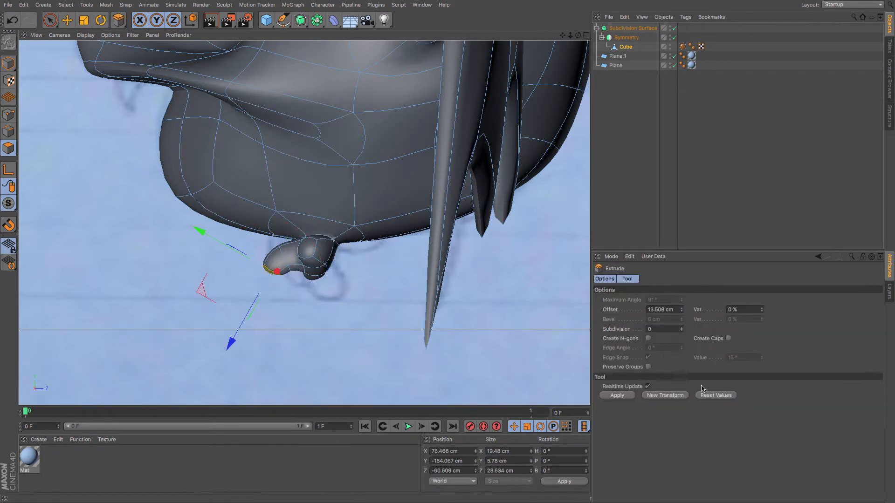
left_click(617, 396)
key("e")
left_click_drag(119, 163, 133, 159)
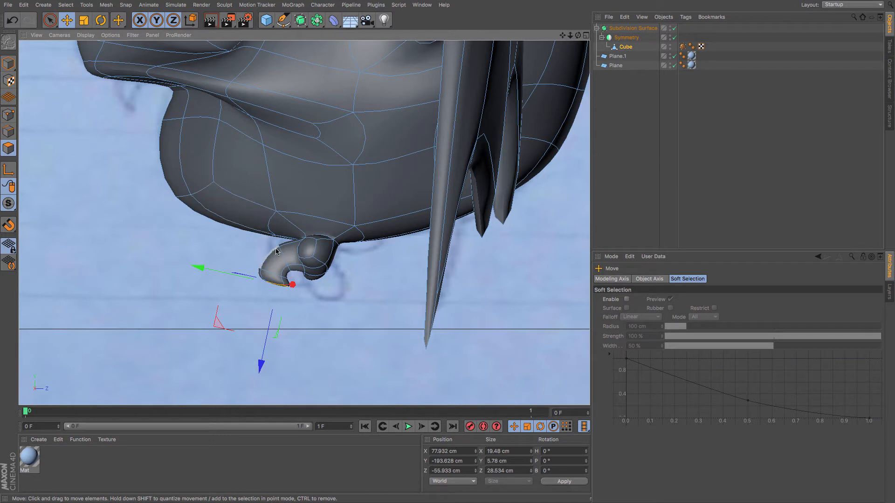
left_click(266, 282)
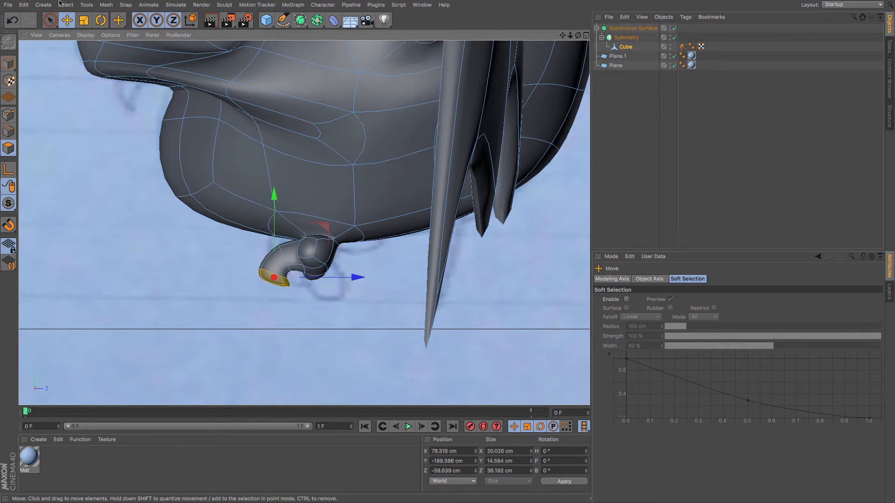
left_click_drag(100, 130, 107, 153)
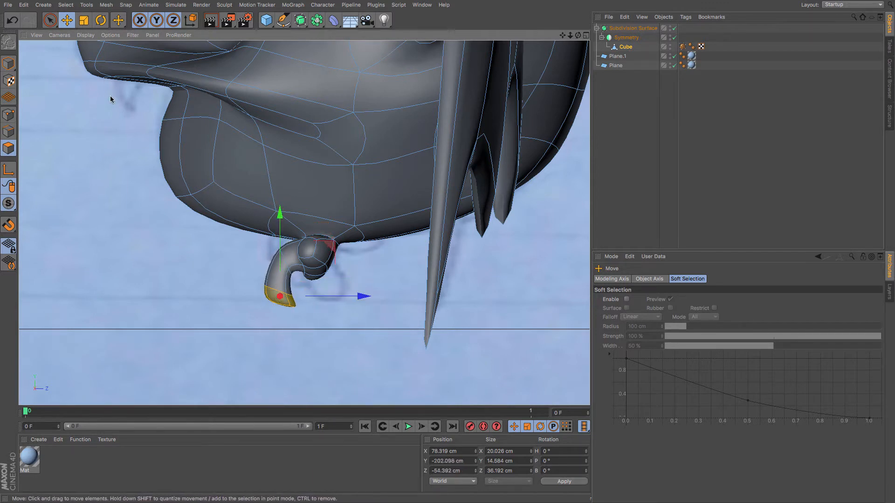
left_click(101, 20)
left_click_drag(298, 184, 209, 120)
left_click(67, 20)
left_click_drag(99, 135, 110, 135)
key("F1")
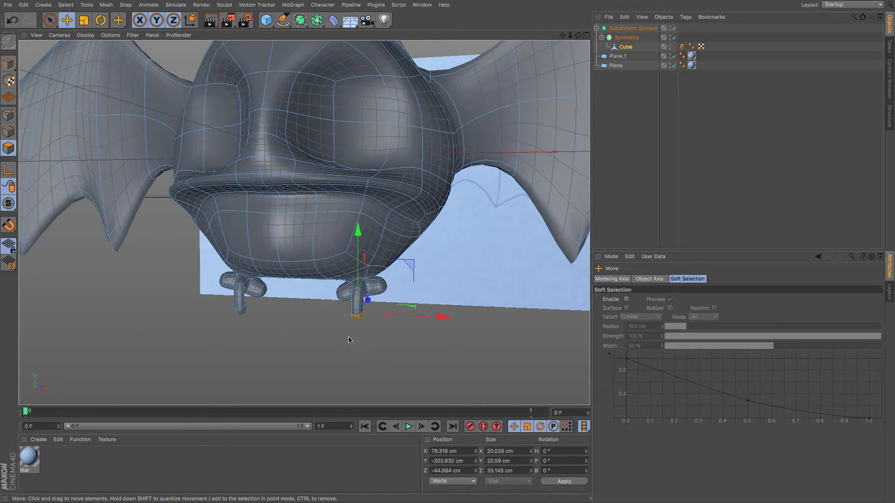
Undo the claw extrusions back to the curved toe.
key("ctrl+z")
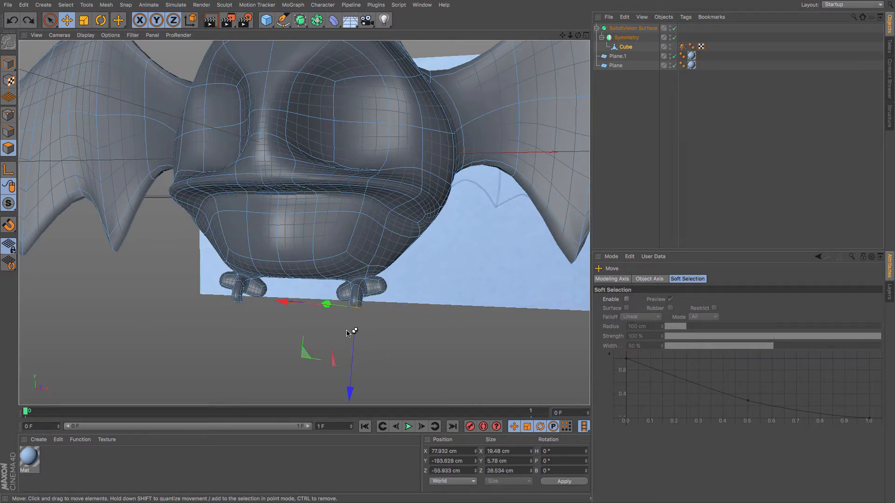
left_click_drag(277, 322, 120, 311, "alt")
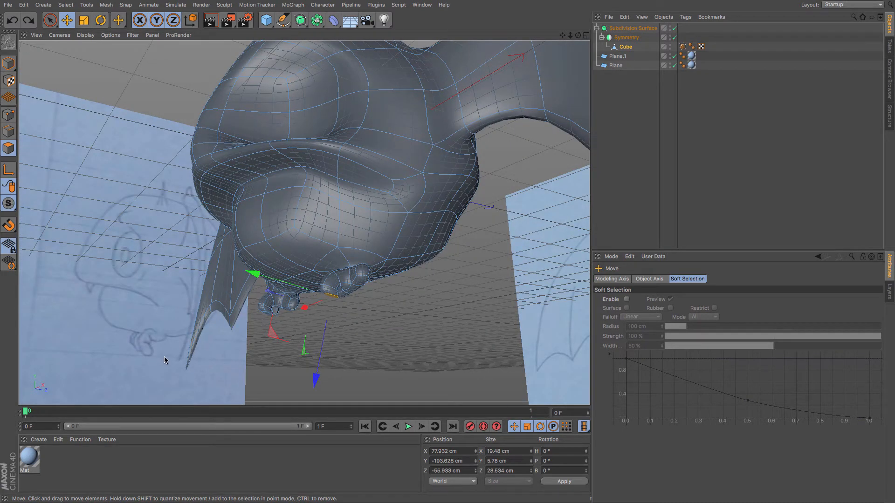
key("F4")
key("F3")
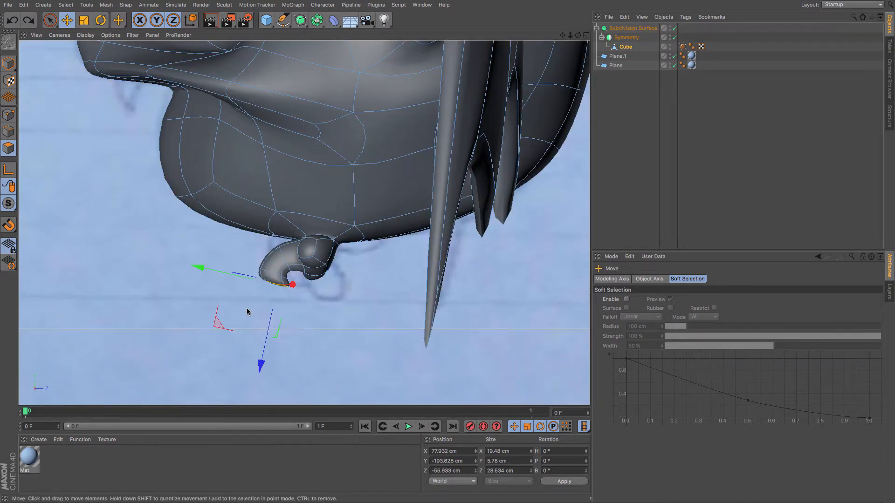
key("super+z")
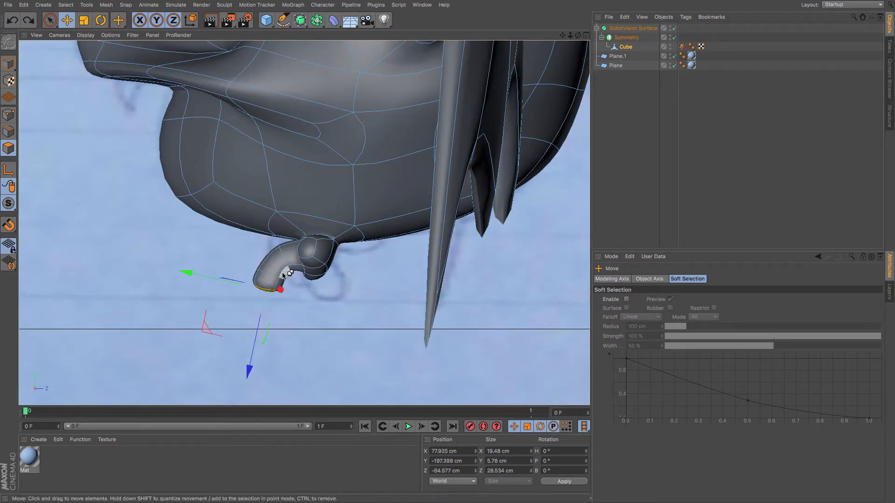
key("super+z")
key("super+z")
key("super+z")
key("super+z")
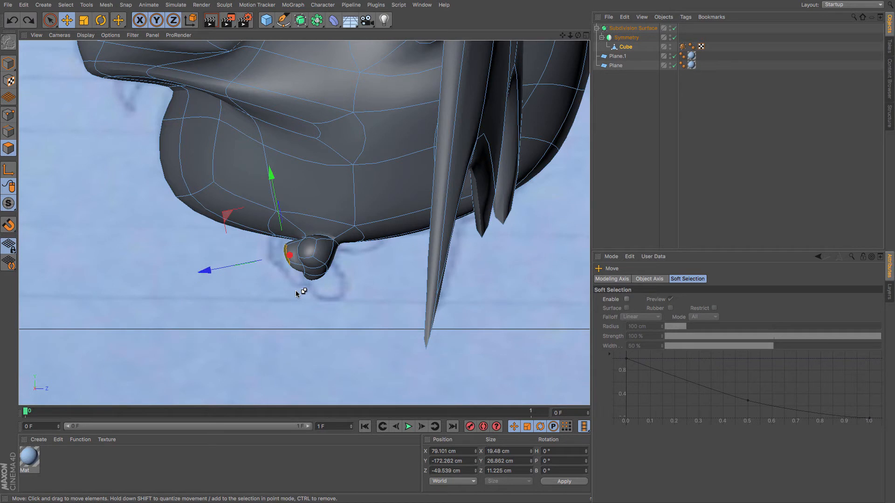
Disable the Subdivision Surface, extrude the toe's tip polygon 4.188 cm and rotate the new segment downward.
key("m")
key("t")
mouse_move(272, 310)
left_mouse_down()
mouse_move(288, 311)
mouse_move(265, 314)
left_mouse_up()
left_click(675, 28)
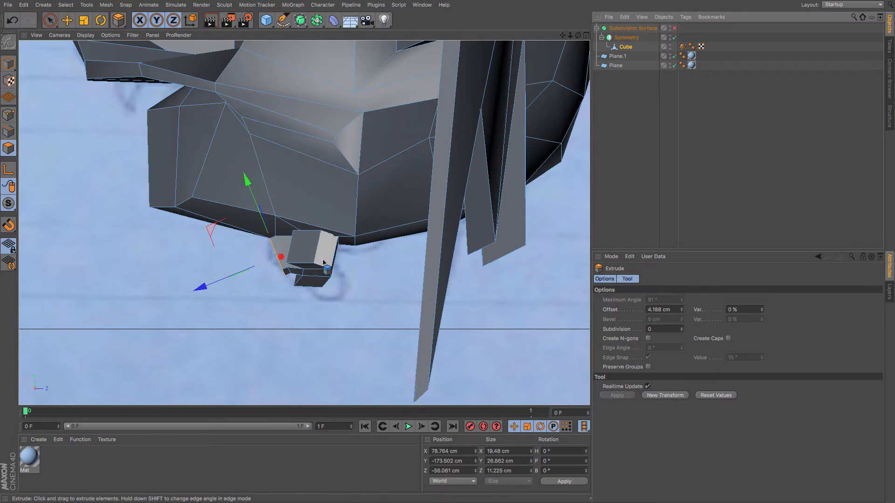
key("r")
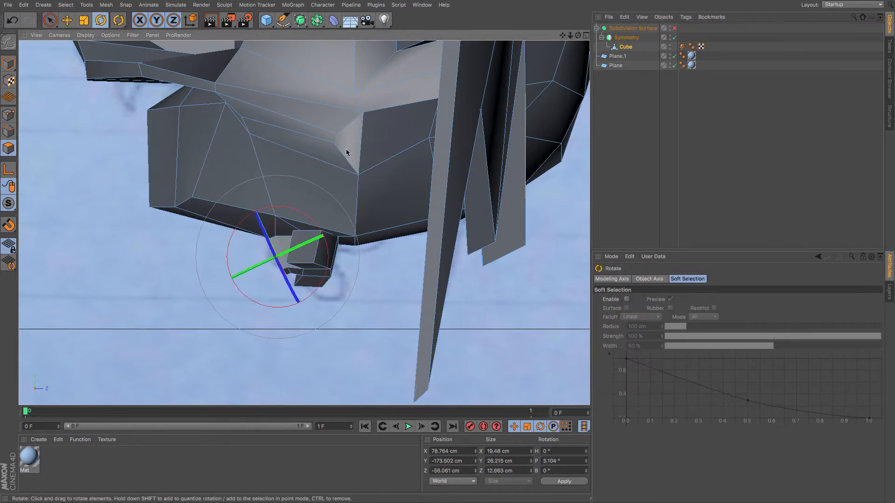
left_click_drag(347, 152, 320, 122)
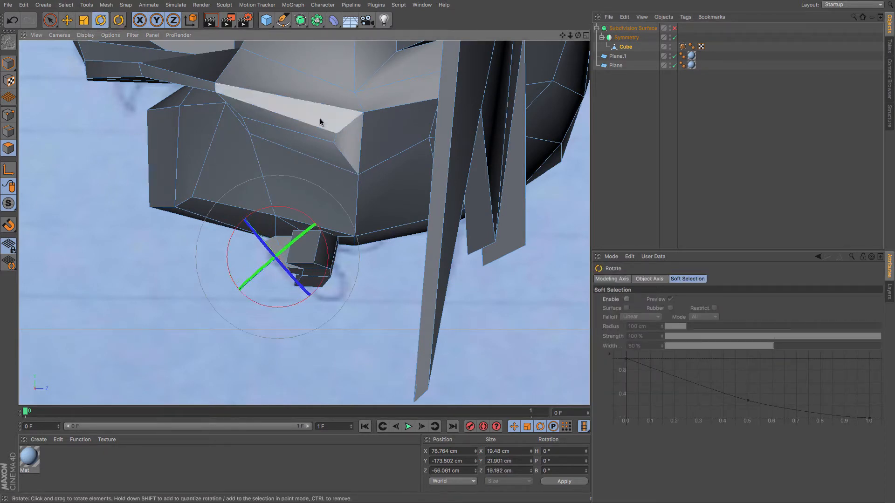
Extrude the tip polygon again in place and move and rotate the new segment downward into the claw curve.
key("m")
key("t")
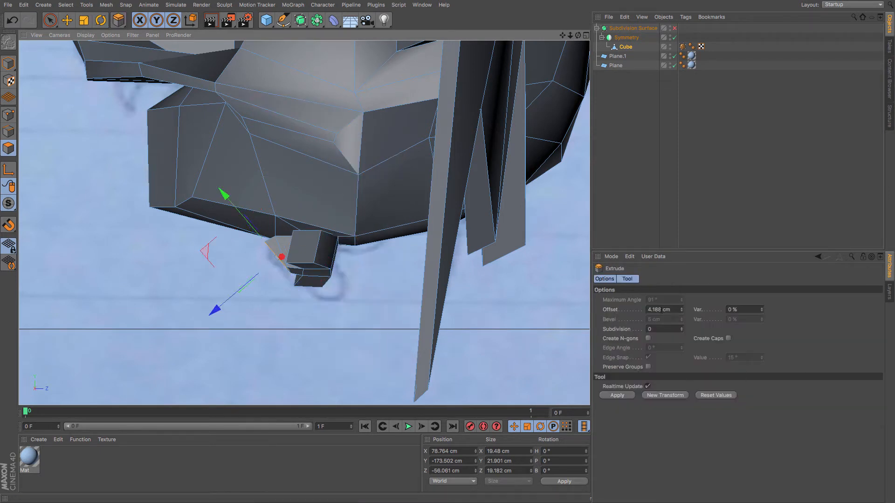
left_click_drag(663, 310, 613, 305)
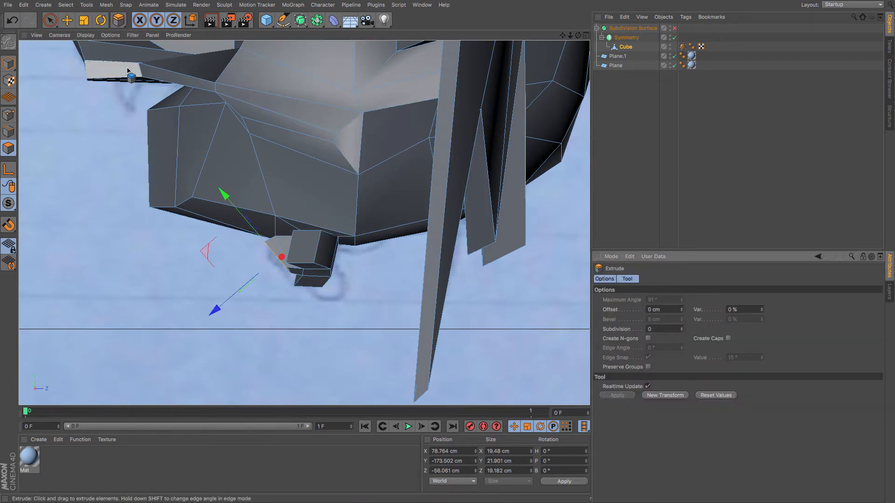
key("e")
left_click_drag(107, 254, 106, 274)
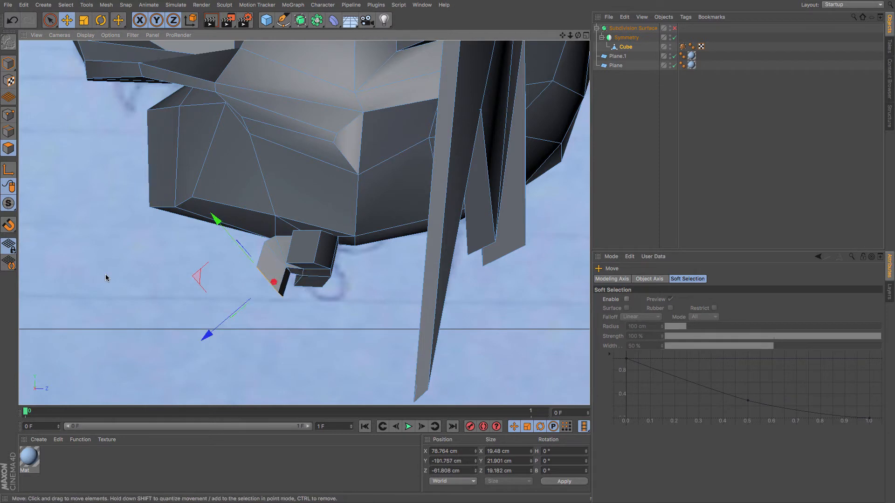
key("r")
left_click_drag(255, 211, 366, 206)
left_click(68, 21)
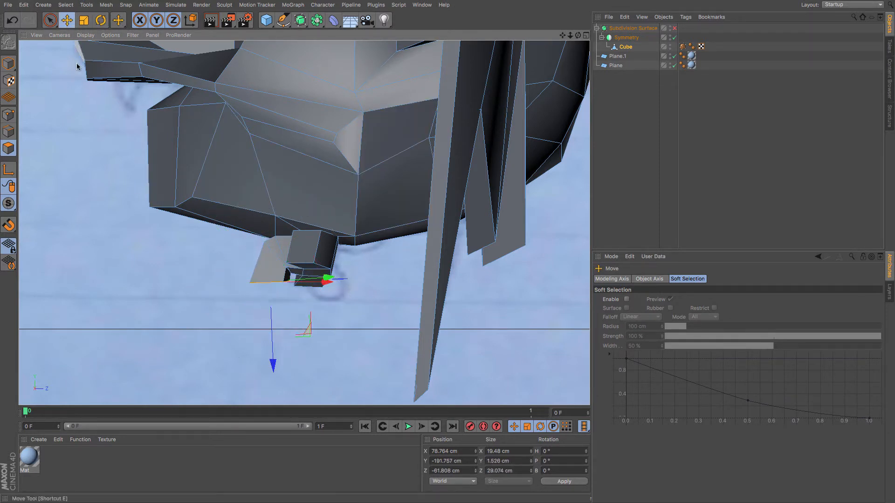
left_click_drag(80, 67, 79, 62)
key("m")
key("t")
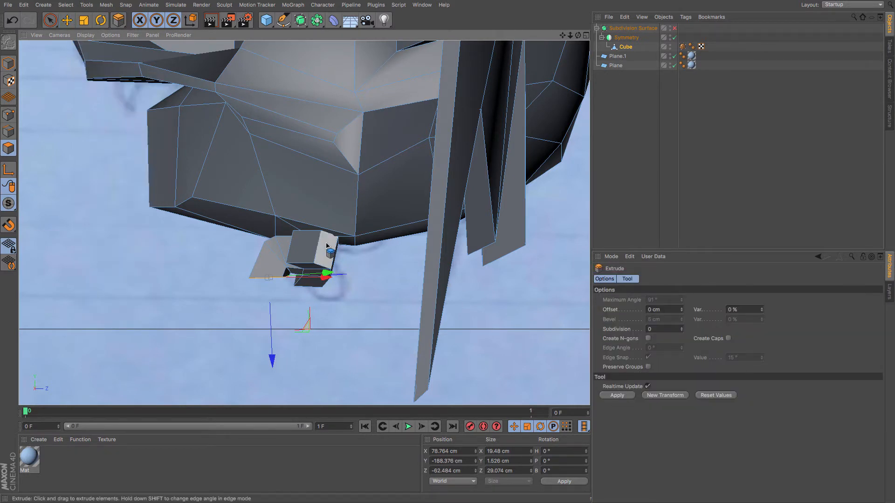
left_click(65, 22)
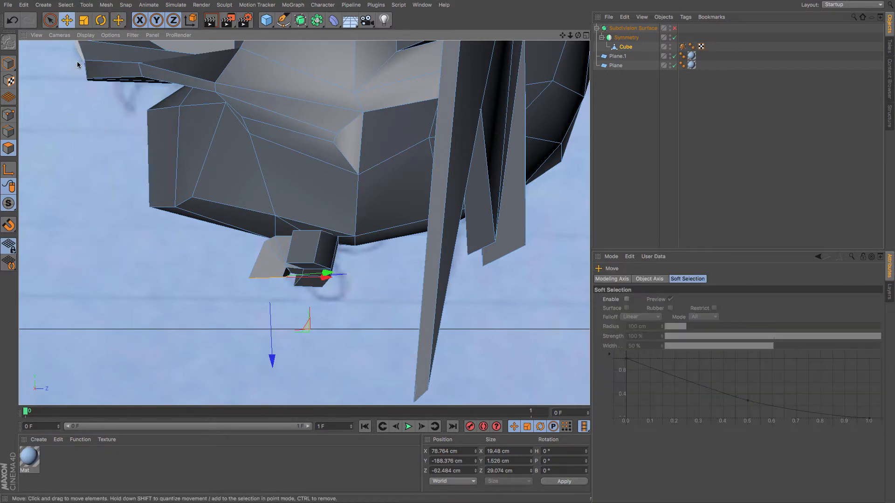
left_click_drag(77, 62, 78, 64)
key("ctrl+z")
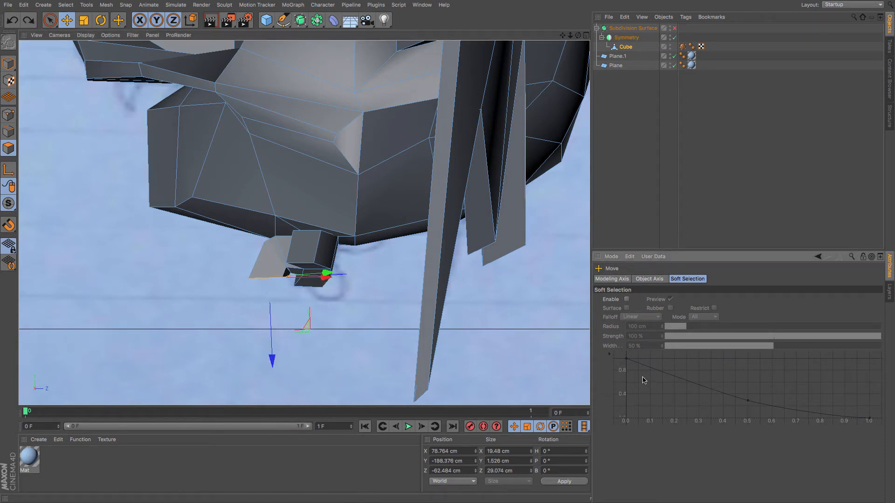
key("d")
left_click(625, 397)
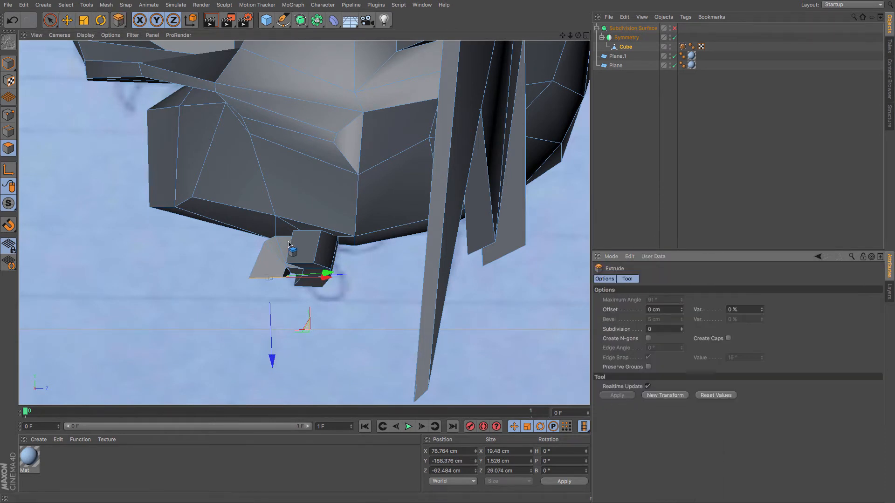
Extrude another segment from the tip and move and rotate it to continue the hooked toe.
left_click(67, 20)
left_click_drag(108, 120, 108, 124)
key("m")
key("t")
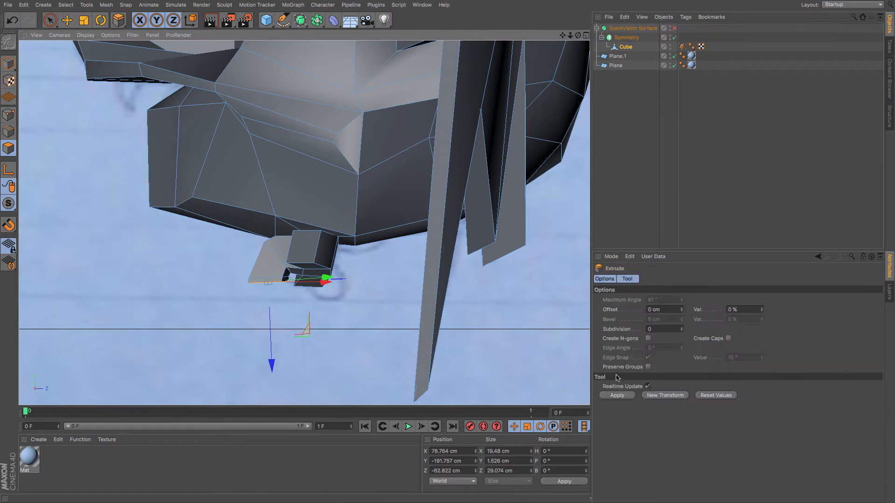
left_click(616, 395)
left_click(66, 21)
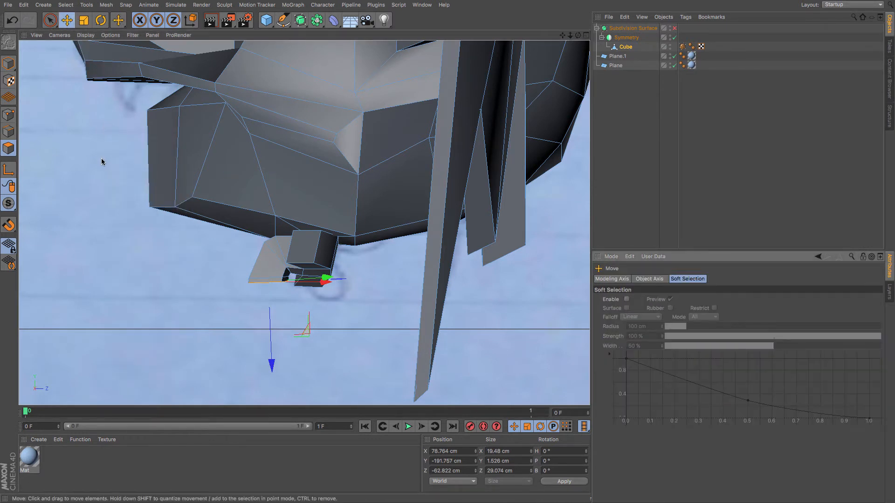
left_click_drag(102, 158, 116, 176)
key("r")
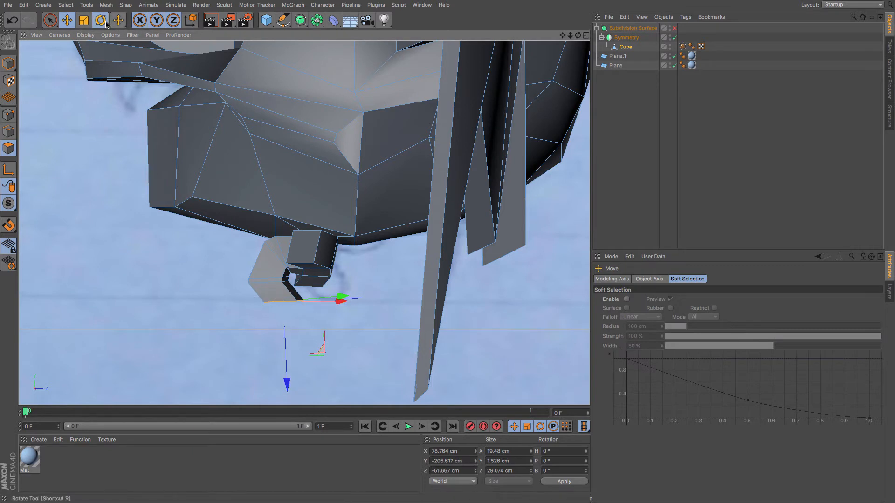
left_click_drag(383, 160, 318, 75)
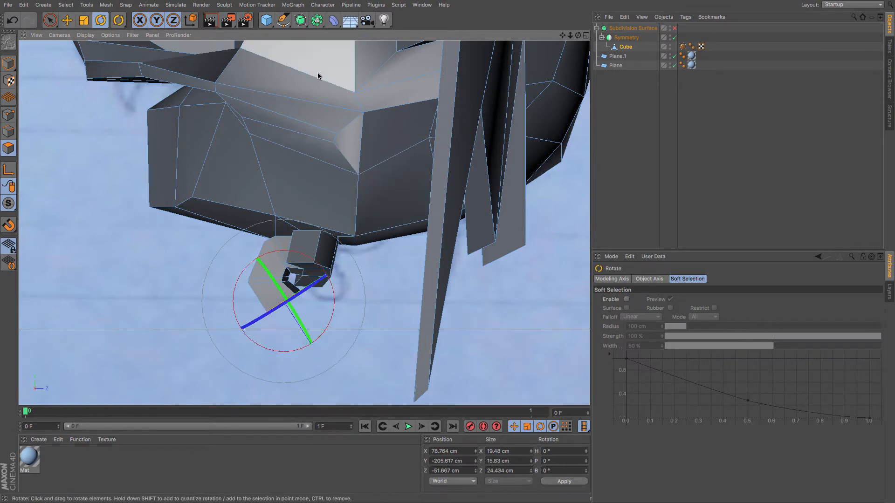
Extrude one more segment at the tip, move it into place and re-enable the Subdivision Surface.
key("m")
key("t")
left_click(617, 395)
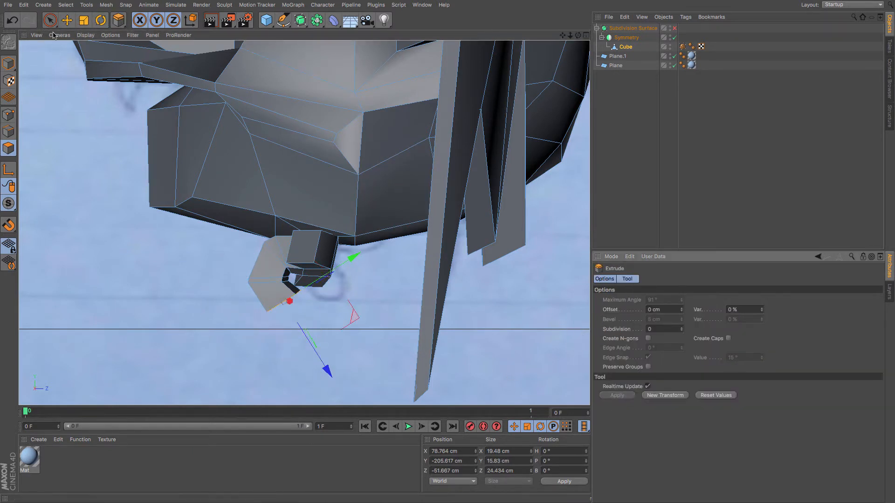
left_click(67, 20)
left_click_drag(108, 117, 110, 118)
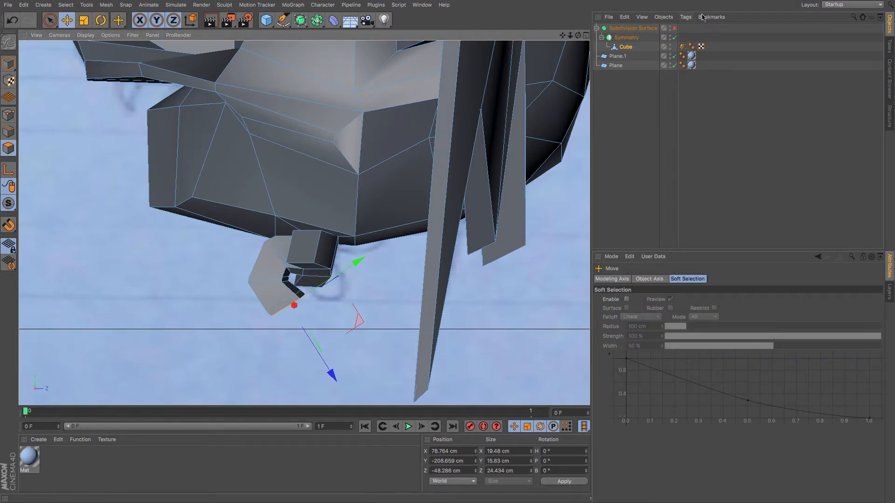
left_click(673, 29)
Inspect the curved toes on both feet from several angles in perspective view.
scroll(544, 76, "down", 4)
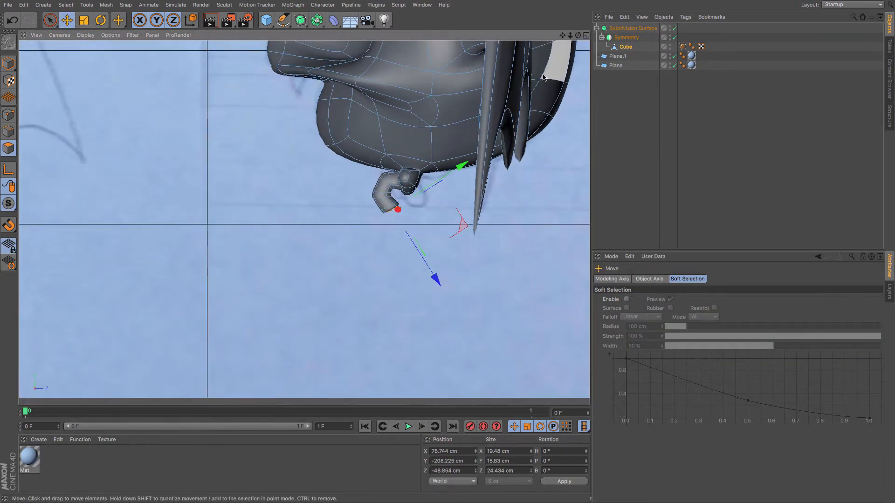
key("F1")
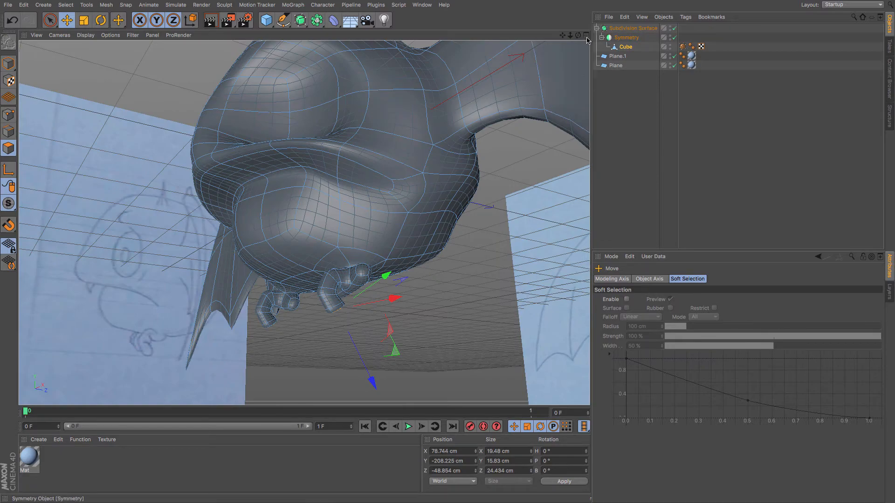
left_click_drag(304, 222, 303, 223, "alt")
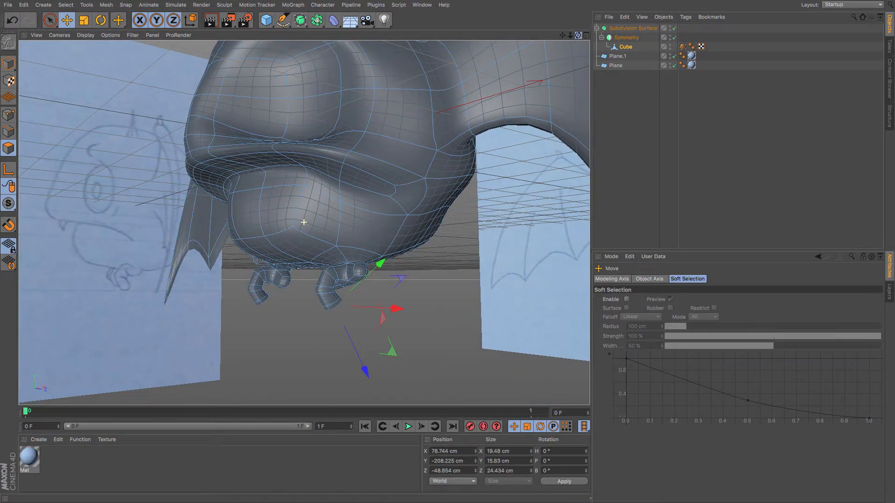
left_click_drag(304, 223, 304, 222, "alt")
scroll(184, 187, "up", 4)
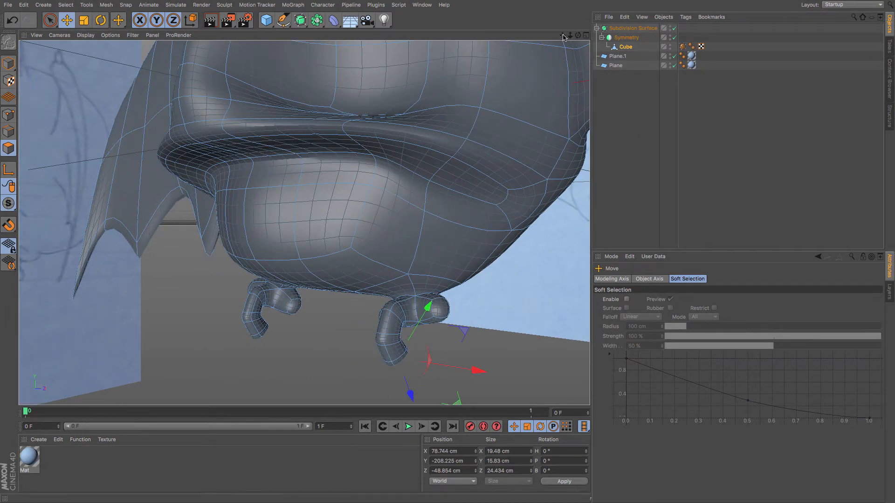
left_click_drag(564, 37, 303, 223)
left_click(370, 271)
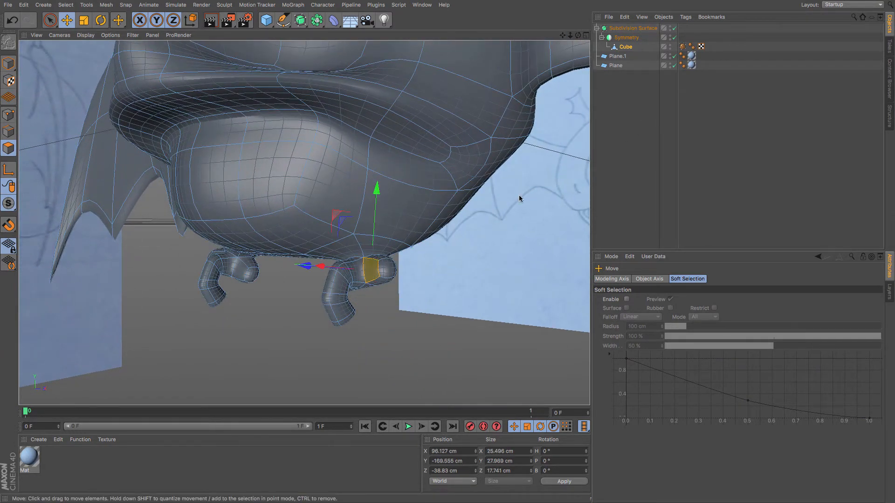
left_click_drag(579, 35, 303, 223)
left_click(297, 281, "shift")
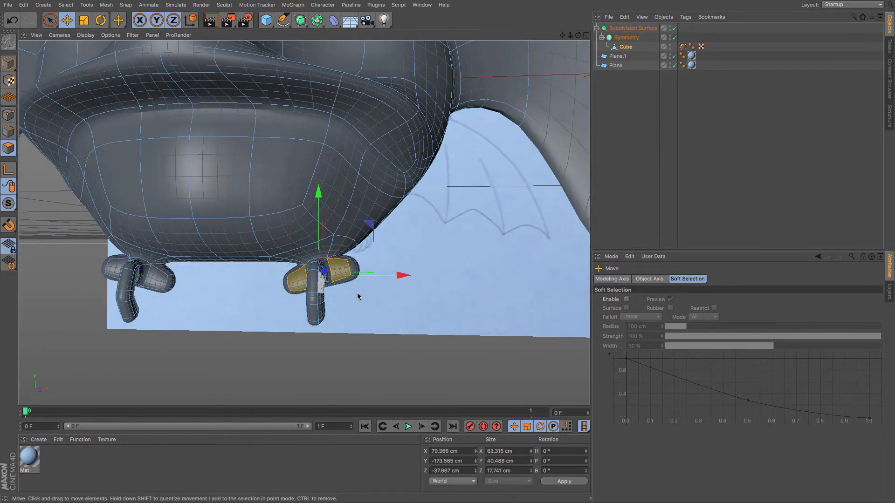
left_click(387, 298)
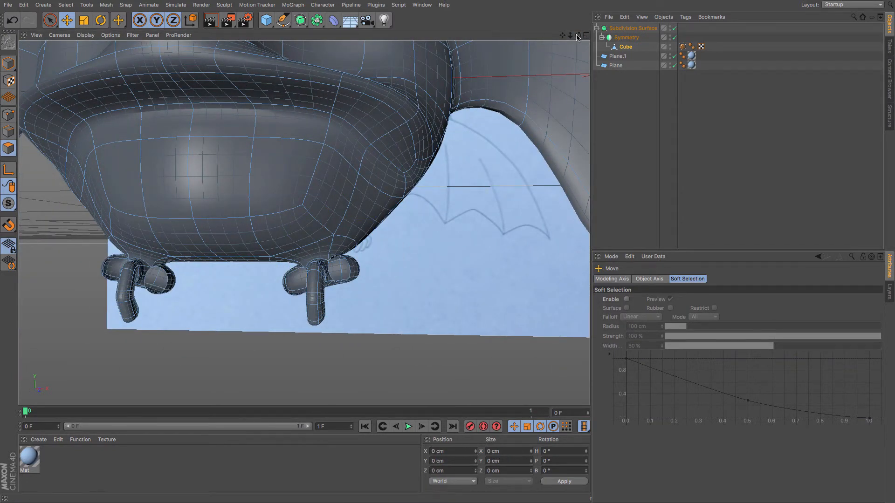
left_click_drag(577, 37, 322, 243)
Select the whole curved toe with a loop selection and Select Connected, then open the modeling context menu.
key("u")
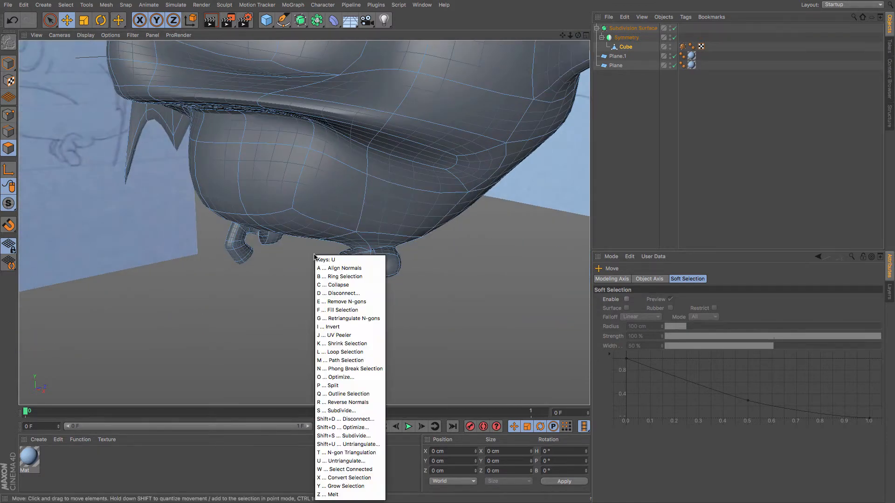
key("l")
left_click(344, 289)
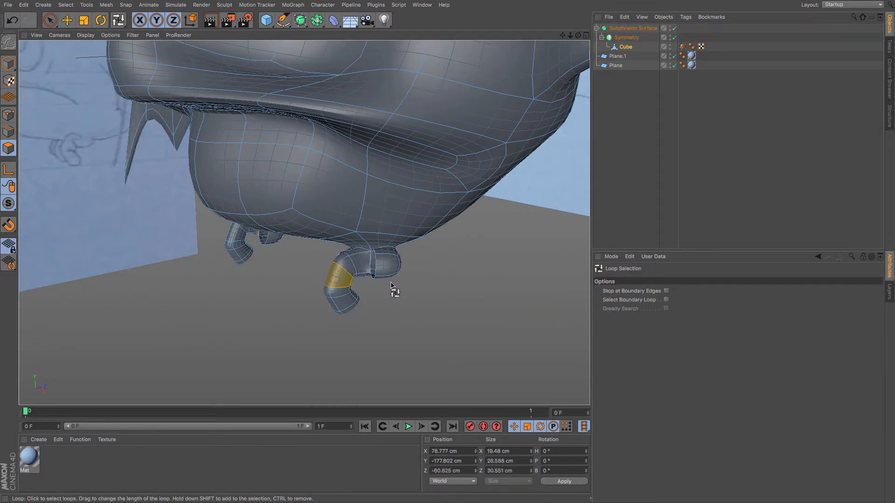
key("u")
key("w")
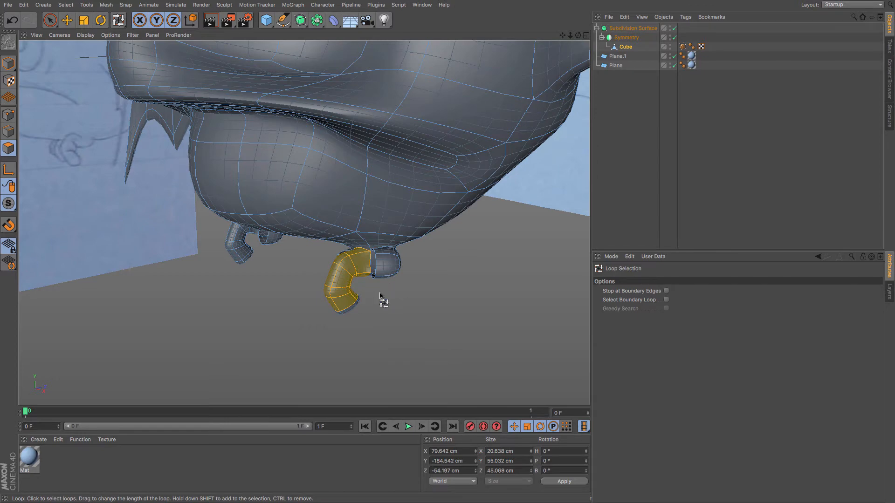
left_click(358, 308, "shift")
left_click_drag(578, 38, 398, 296)
key("e")
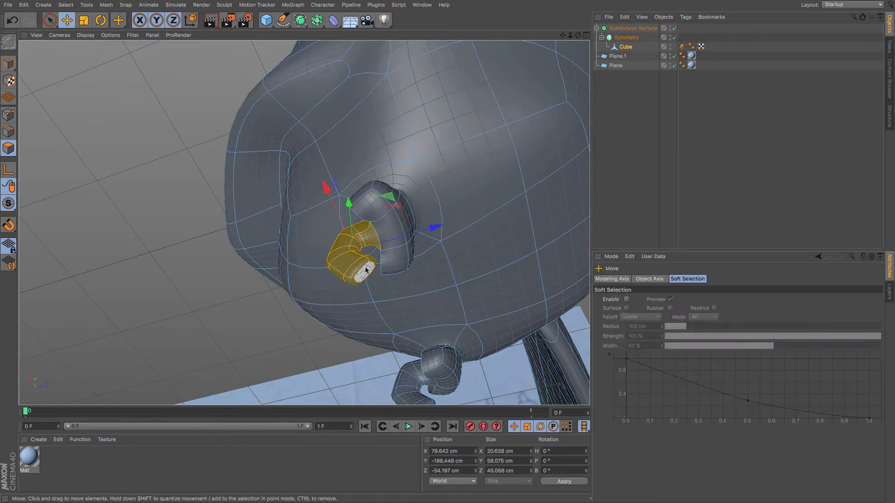
mouse_move(396, 284)
left_mouse_down("alt")
mouse_move(462, 330)
mouse_move(398, 286)
left_mouse_up("alt")
right_click(503, 310)
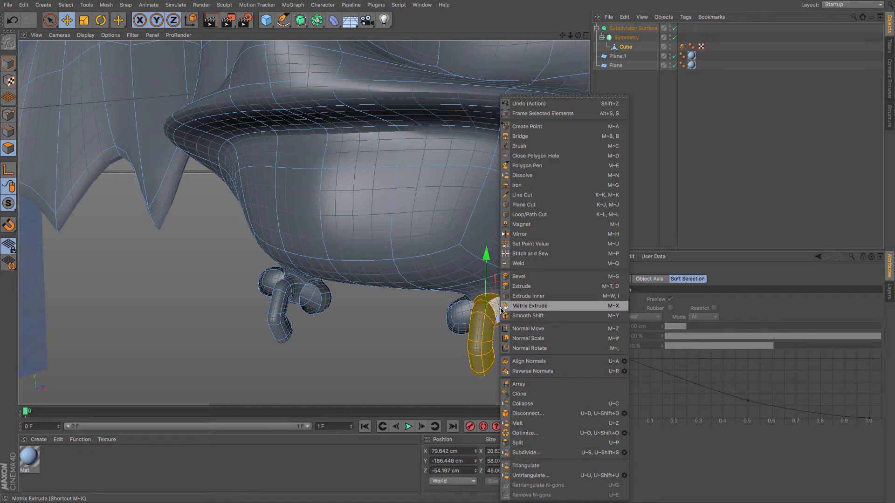
Clone the selected toe twice along the X axis with a 49 cm offset.
left_click(525, 393)
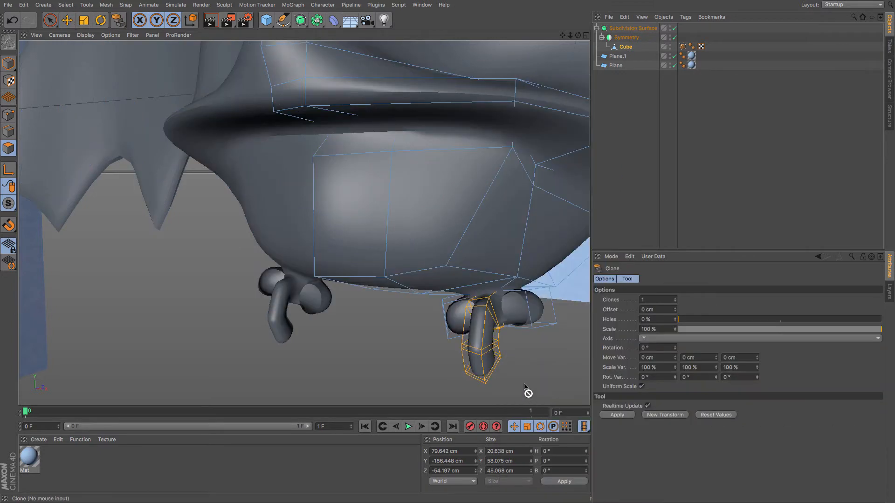
left_click(675, 299)
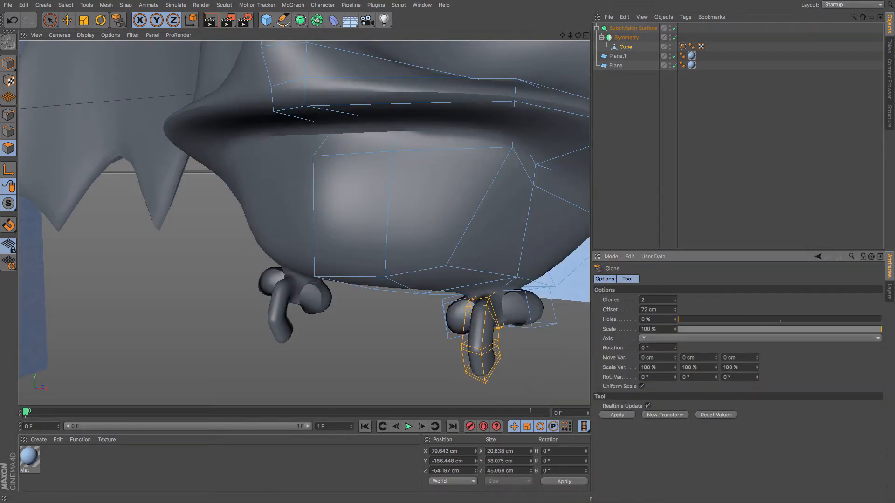
left_click(618, 415)
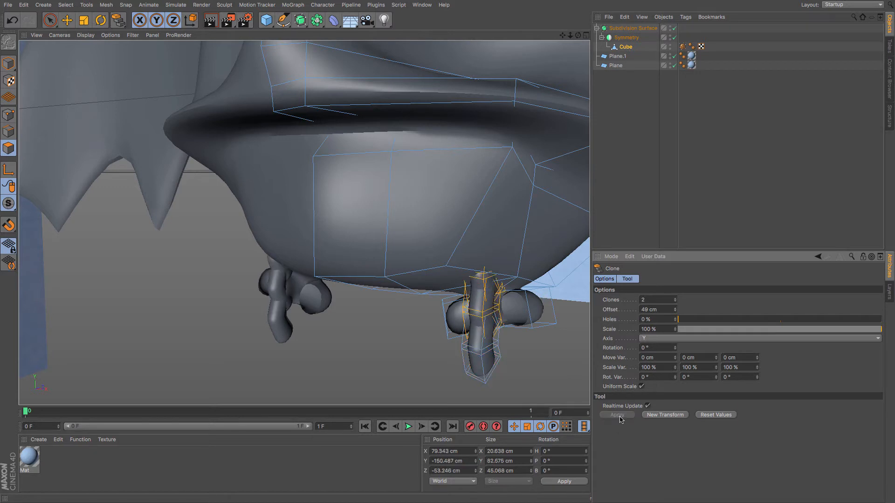
key("ctrl+z")
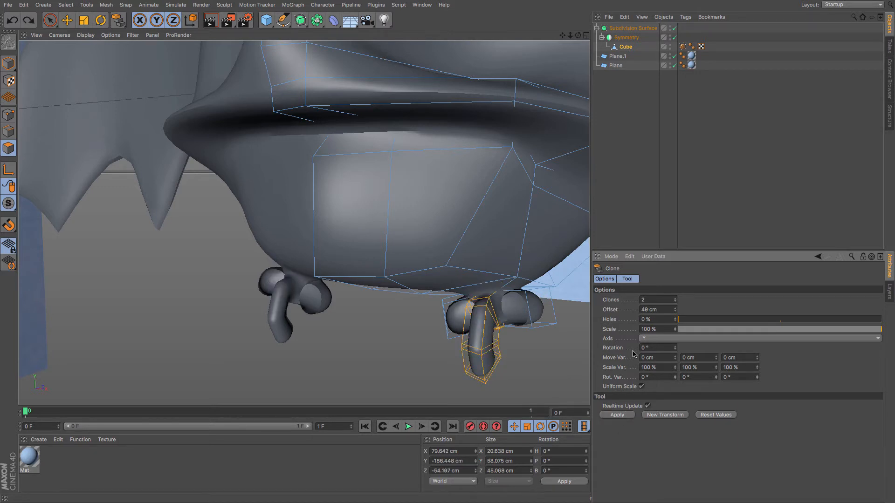
left_click(652, 343)
left_click(653, 346)
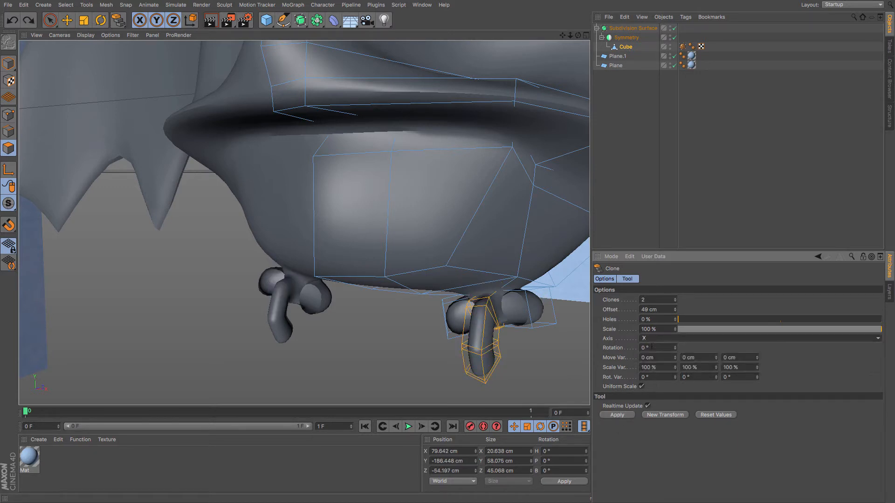
left_click(618, 415)
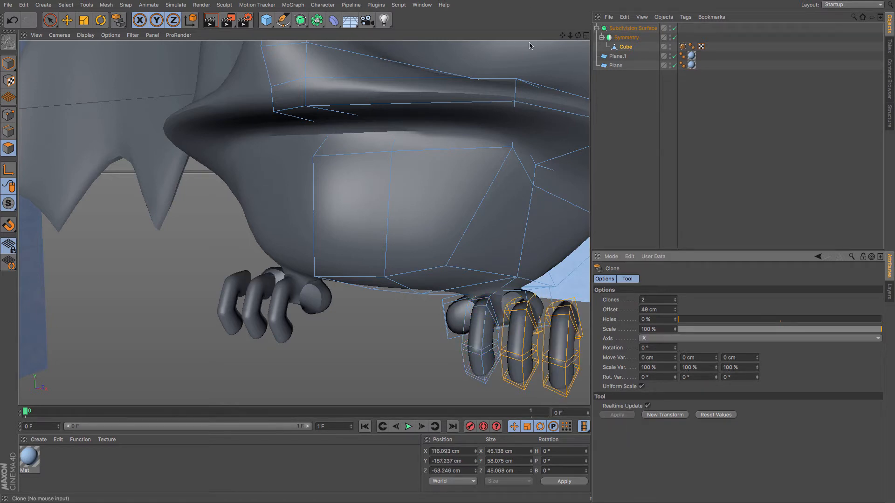
Move the cloned toes slightly along X beside the original toe.
left_click_drag(563, 36, 476, 3)
left_click(626, 47)
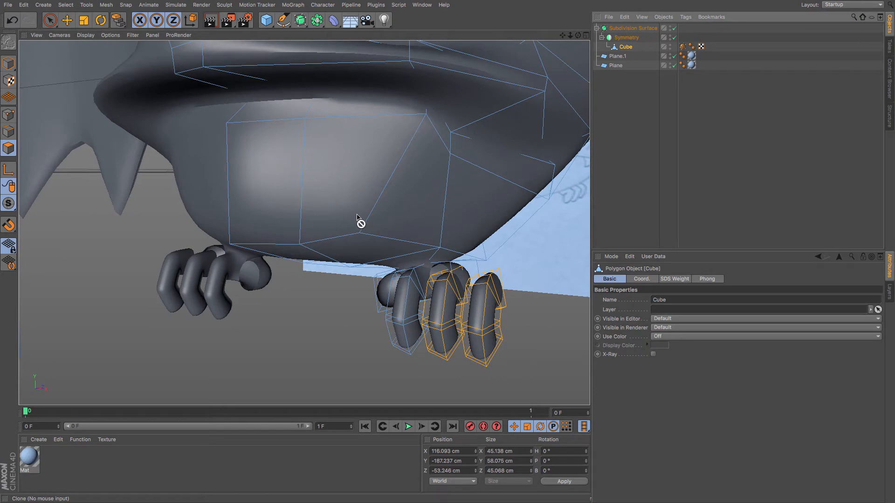
left_click(68, 20)
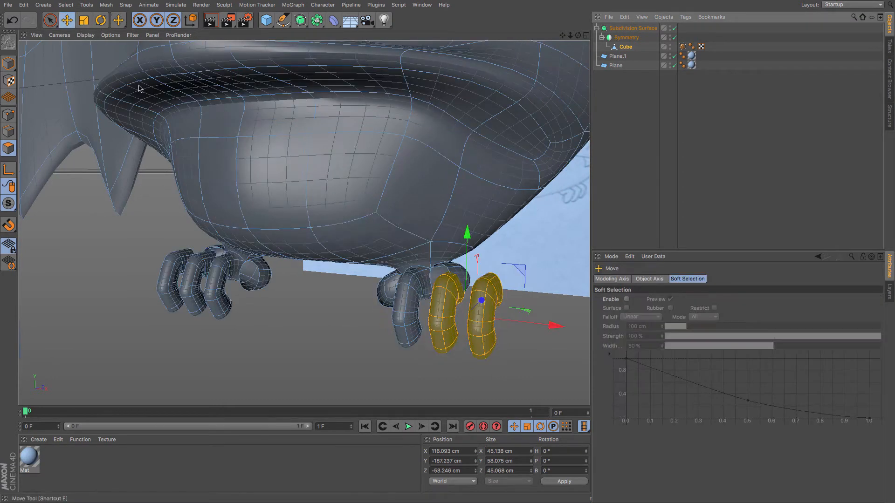
left_click_drag(552, 329, 540, 325)
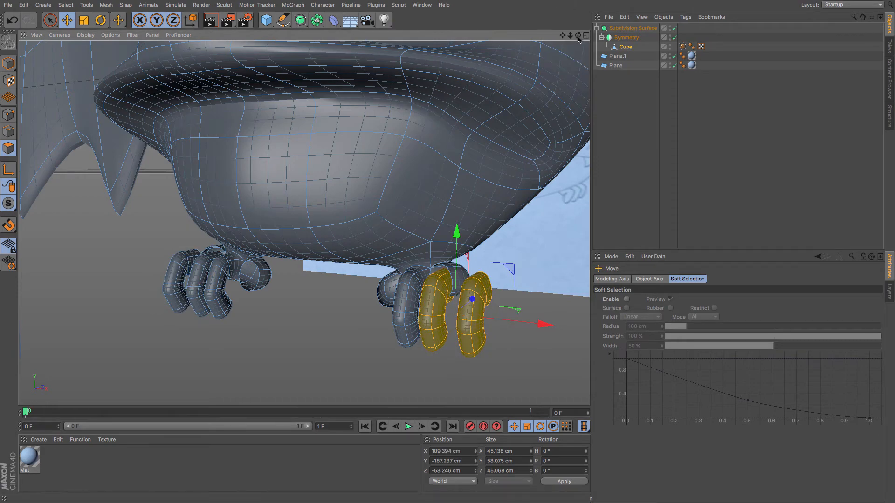
Examine where the cloned toes meet the underside of the foot in point mode.
left_click_drag(578, 35, 303, 223)
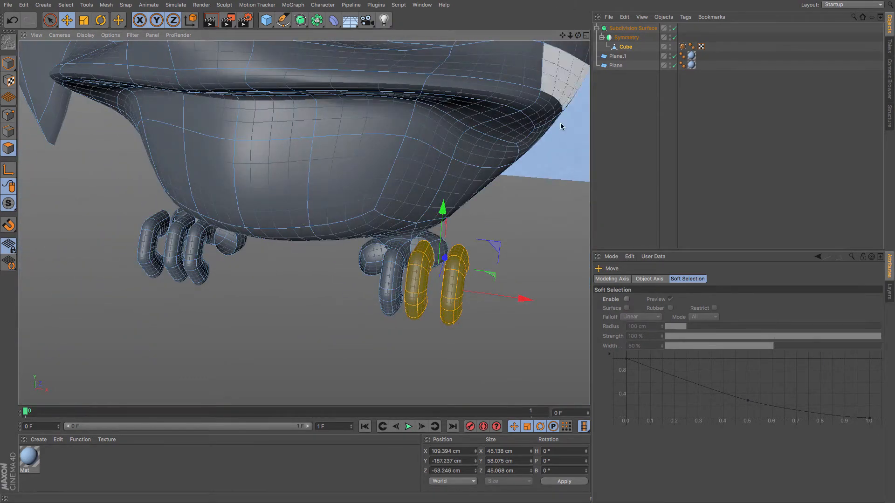
scroll(432, 279, "up", 5)
scroll(431, 278, "up", 4)
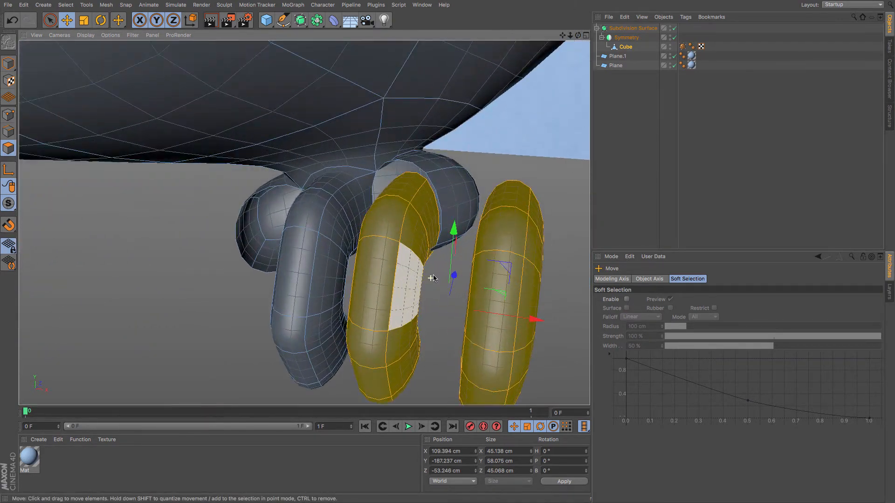
left_click(8, 115)
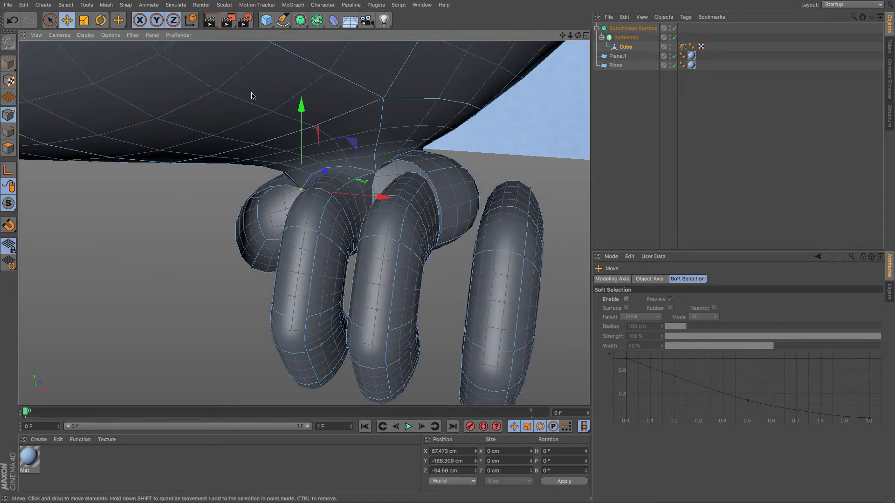
left_click(427, 179)
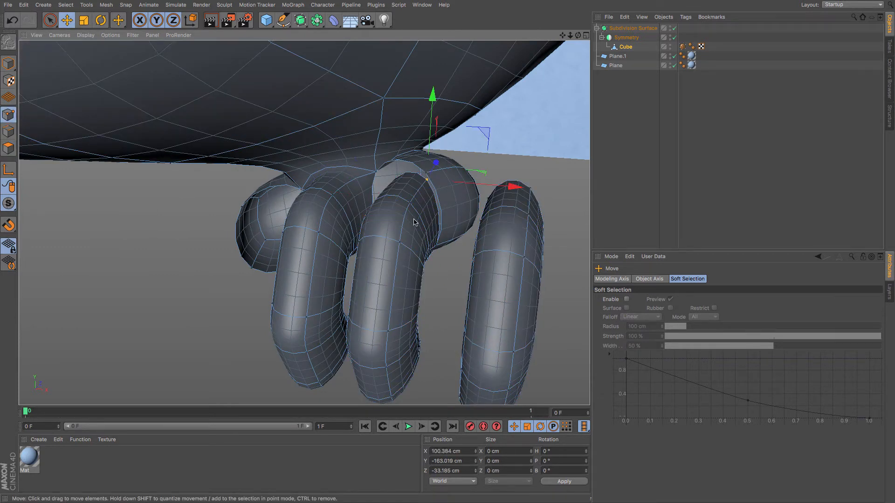
left_click(410, 203)
mouse_move(419, 248)
left_mouse_down("alt")
mouse_move(438, 238)
mouse_move(423, 243)
left_mouse_up("alt")
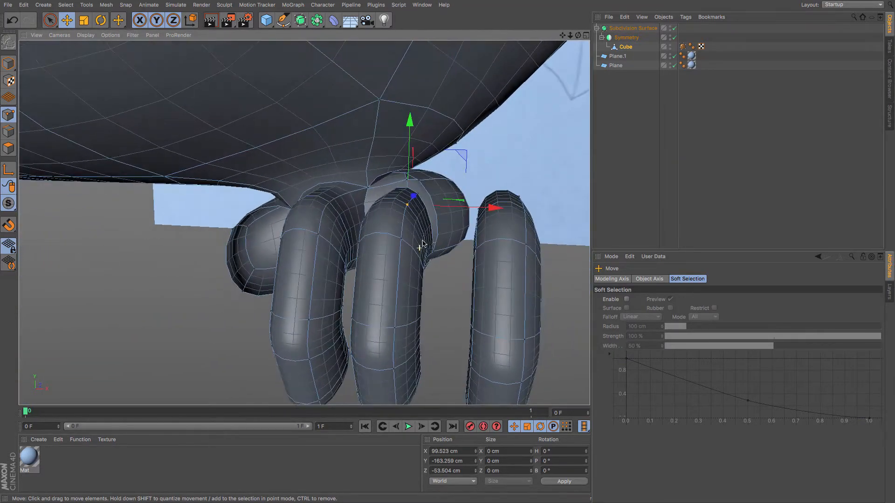
left_click_drag(418, 196, 418, 179)
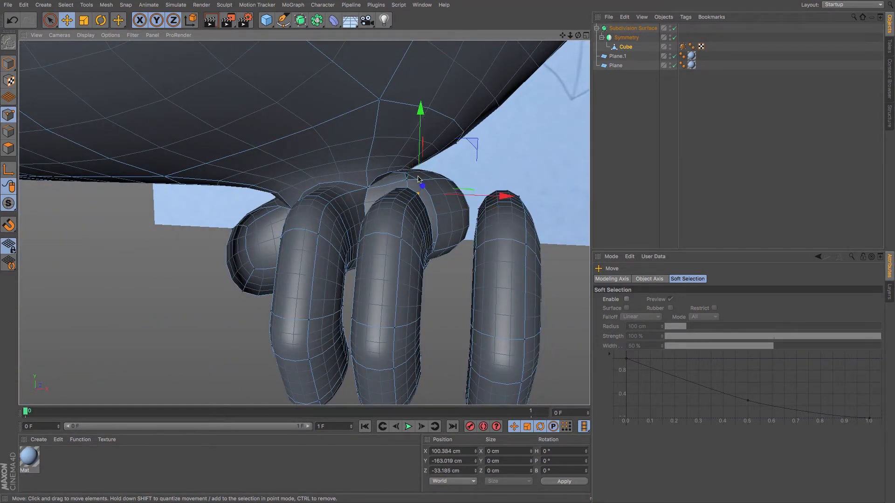
Select the boundary loop at the base of the middle cloned toe and stitch it to the foot.
key("u")
key("l")
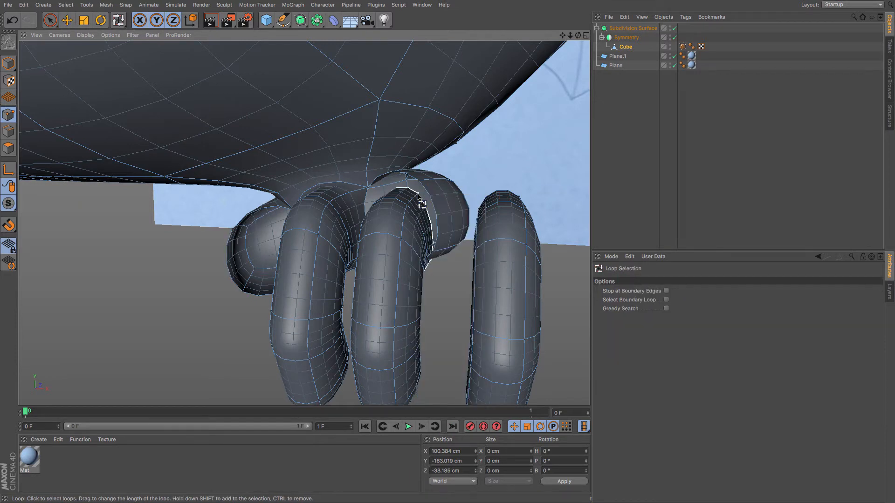
left_click(424, 187)
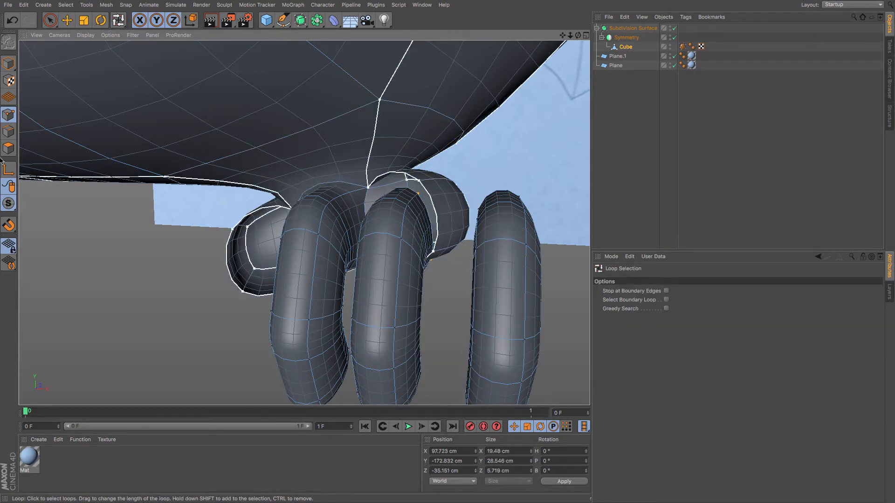
left_click(434, 187)
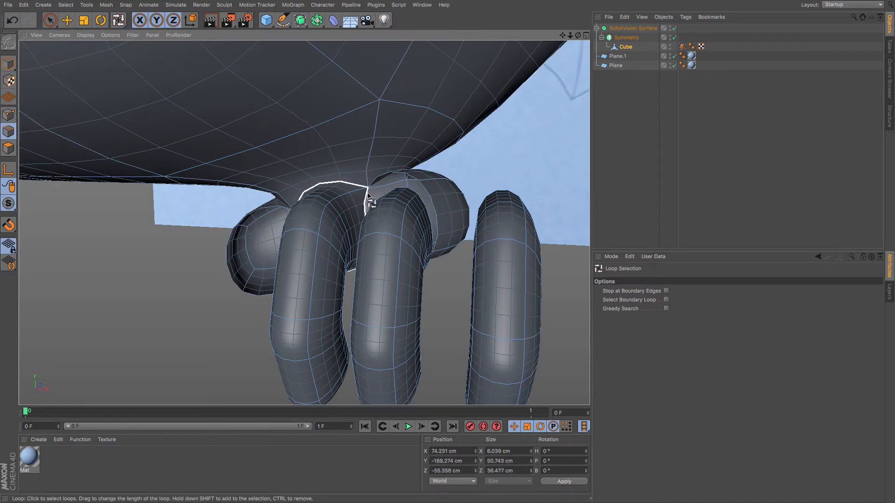
left_click(666, 300)
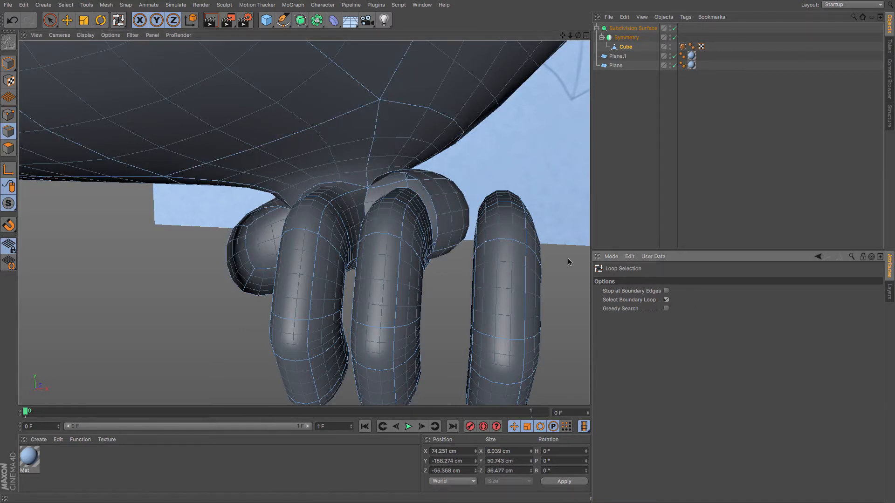
left_click(427, 207)
left_click(426, 207, "shift")
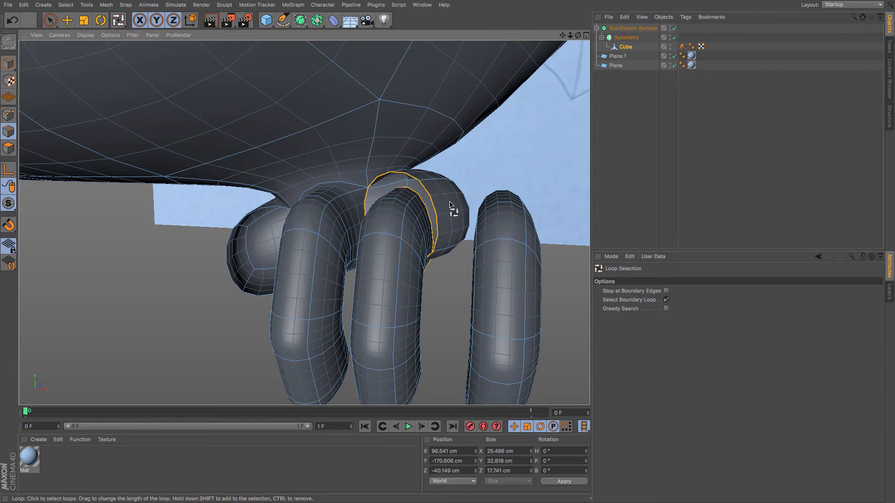
key("m")
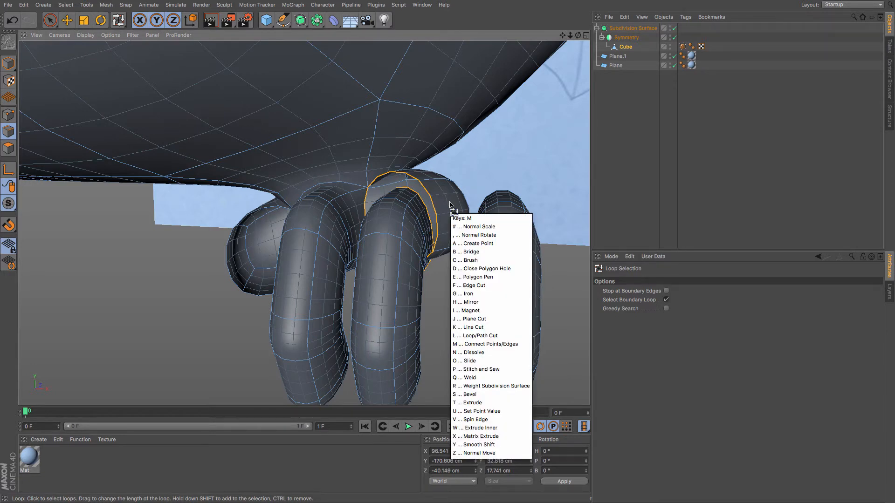
key("p")
left_click_drag(419, 180, 422, 180)
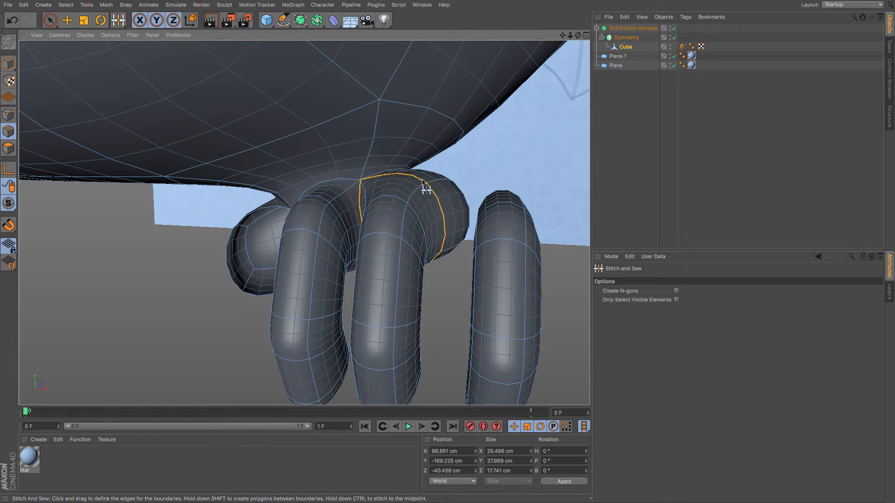
Select the outer cloned toe and move it next to the inner toe under the foot.
key("e")
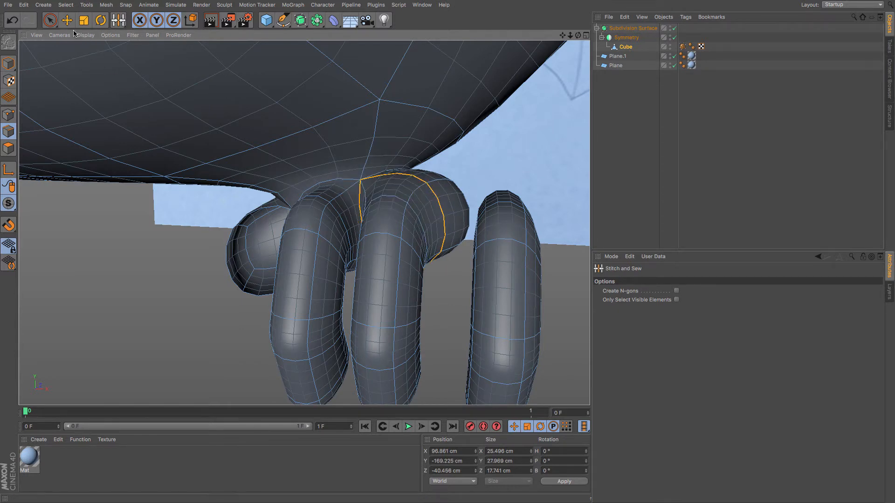
left_click(8, 148)
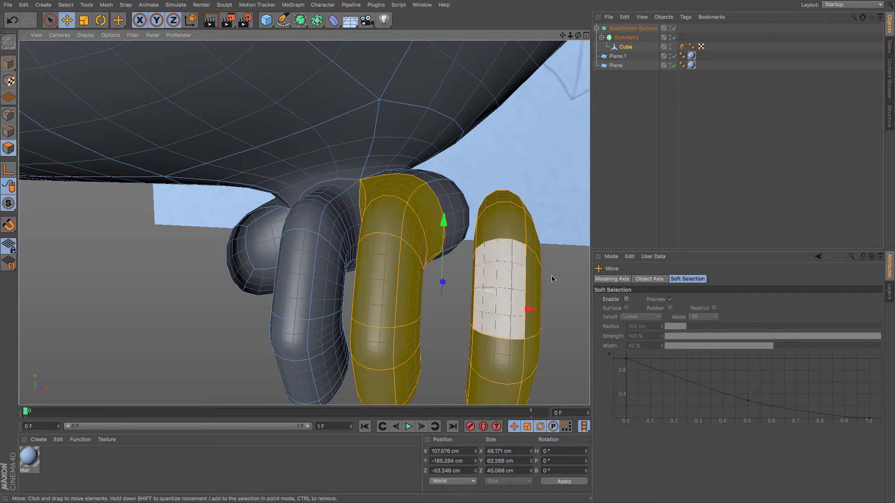
double_click(527, 264)
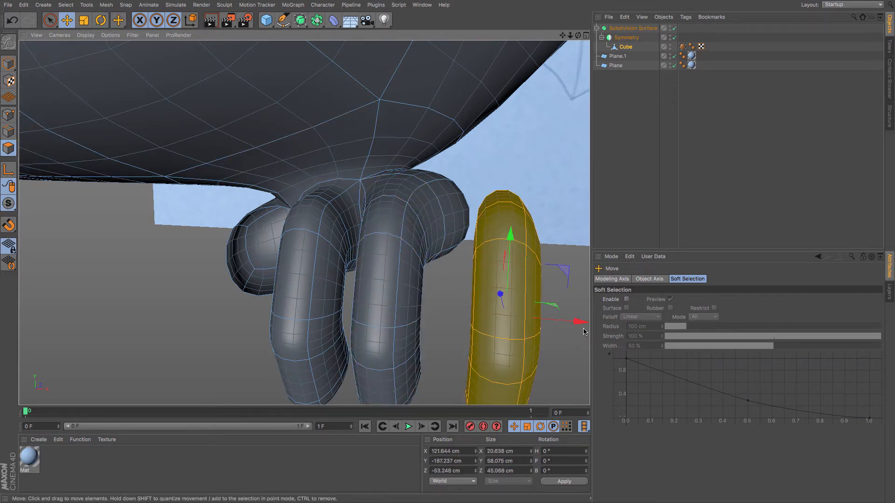
left_click_drag(584, 332, 305, 303)
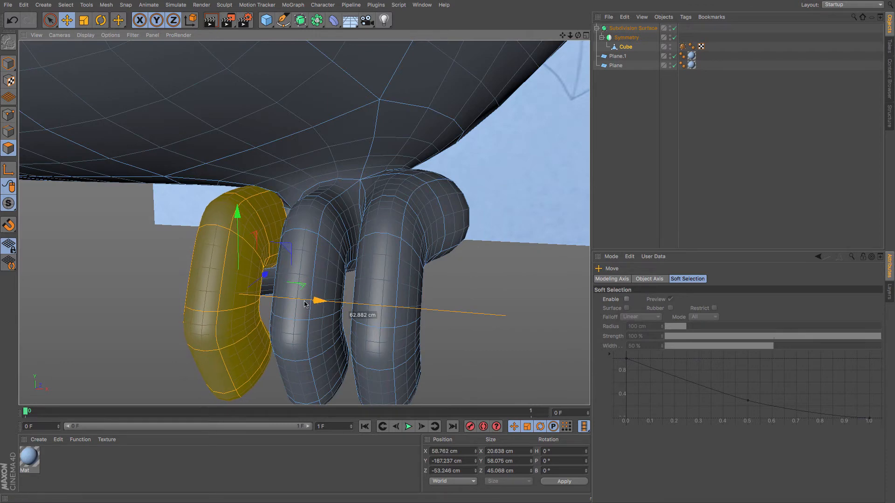
left_click_drag(265, 276, 256, 282)
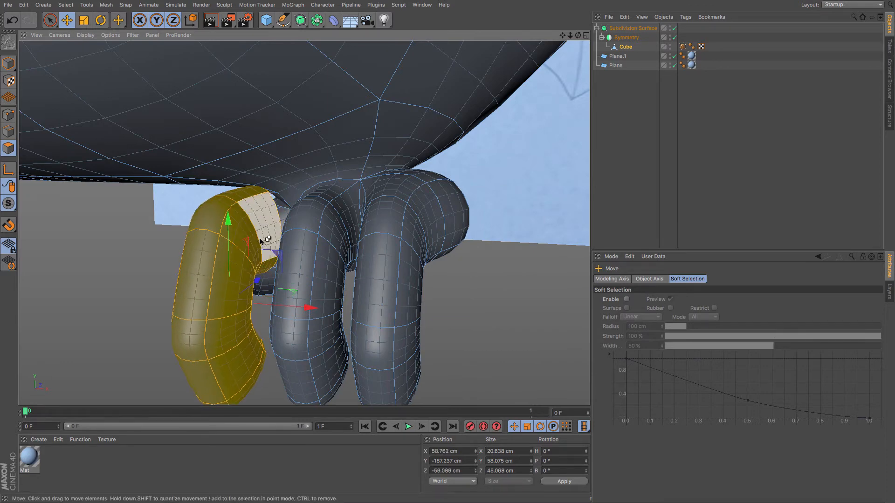
left_click_drag(254, 242, 329, 227)
key("ctrl+z")
left_click_drag(265, 261, 435, 237, "alt")
left_click_drag(294, 215, 294, 240)
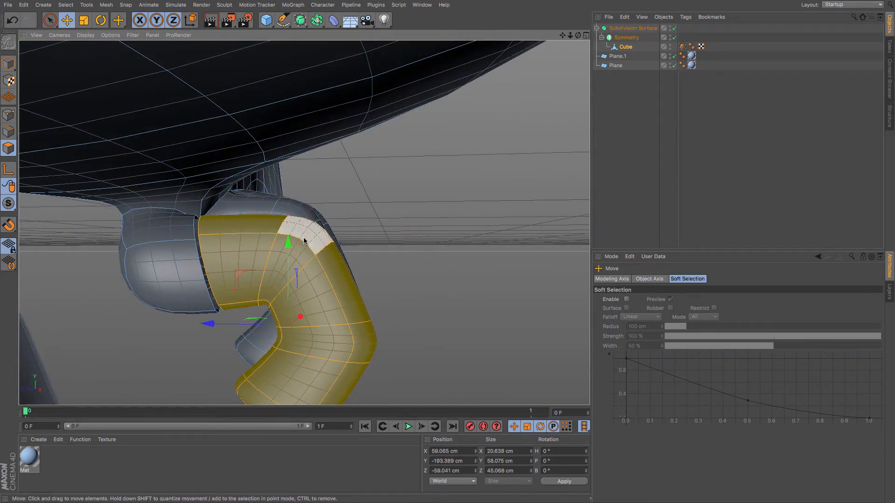
Select that toe's boundary loop and stitch it to the foot with Stitch and Sew.
key("u")
key("l")
left_click(8, 131)
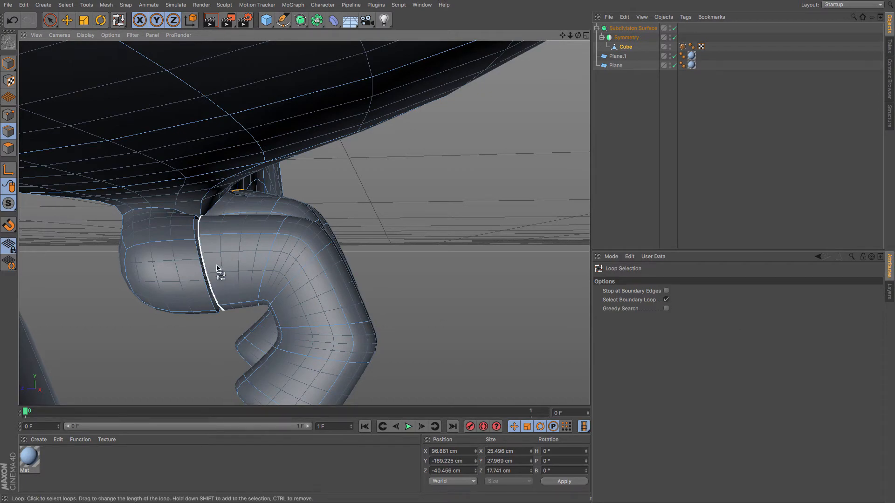
left_click(203, 270)
left_click_drag(236, 267, 139, 304, "alt")
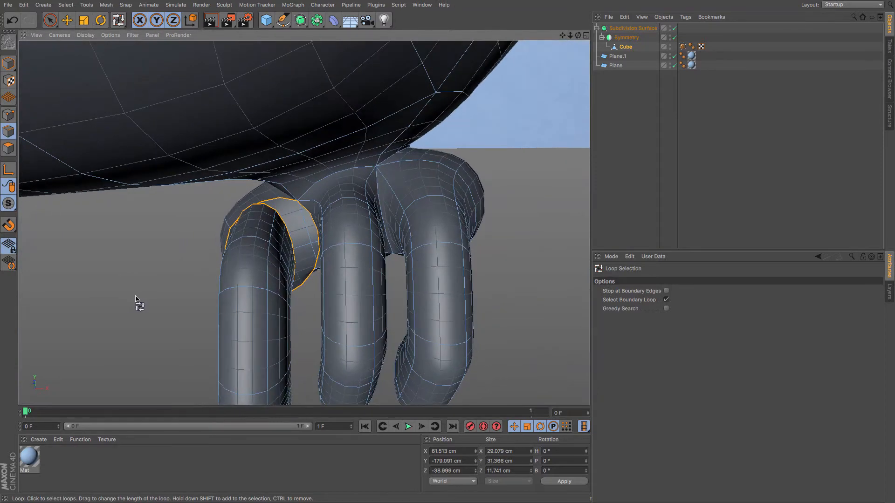
key("m")
key("p")
left_click_drag(283, 219, 303, 207)
left_click_drag(341, 265, 139, 242, "alt")
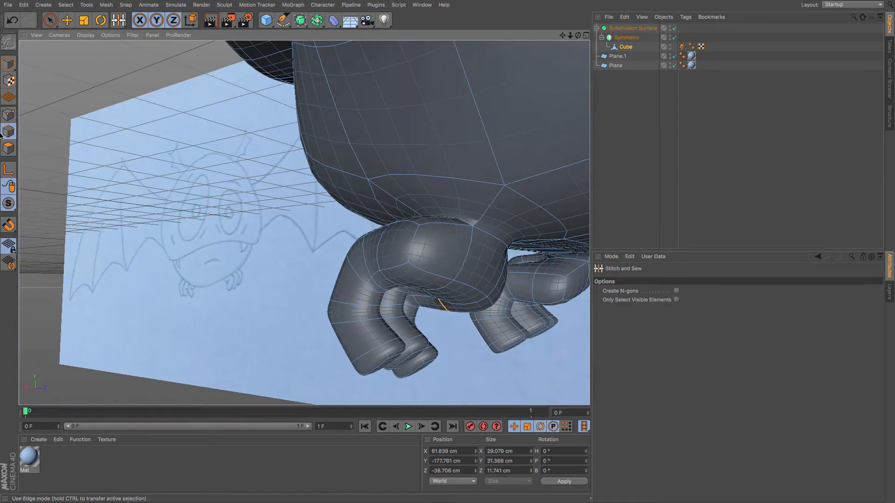
Check the toe's shape against the reference drawing in the side view.
key("e")
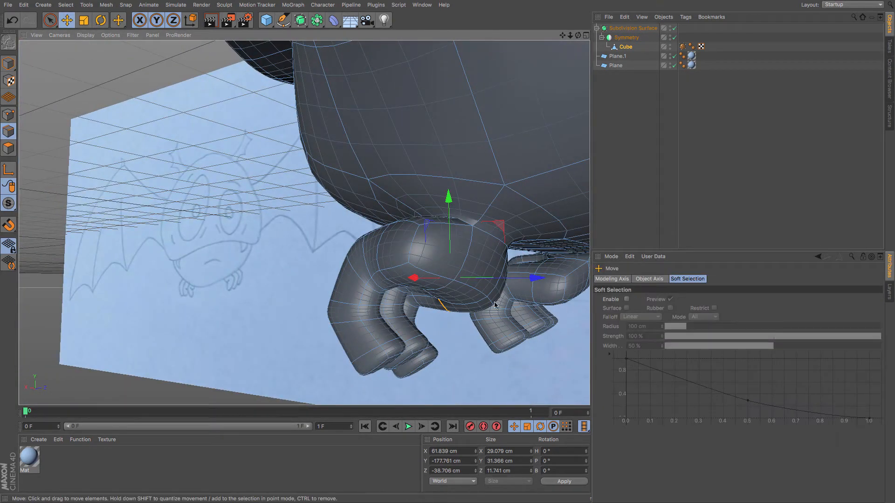
left_click(483, 296)
left_click_drag(410, 334, 465, 307)
key("F4")
key("F3")
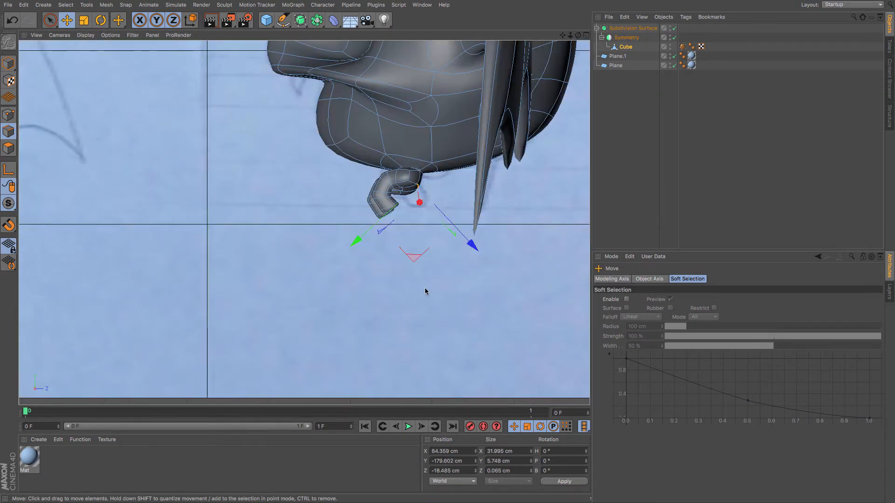
left_click_drag(424, 287, 437, 242)
scroll(438, 240, "up", 3)
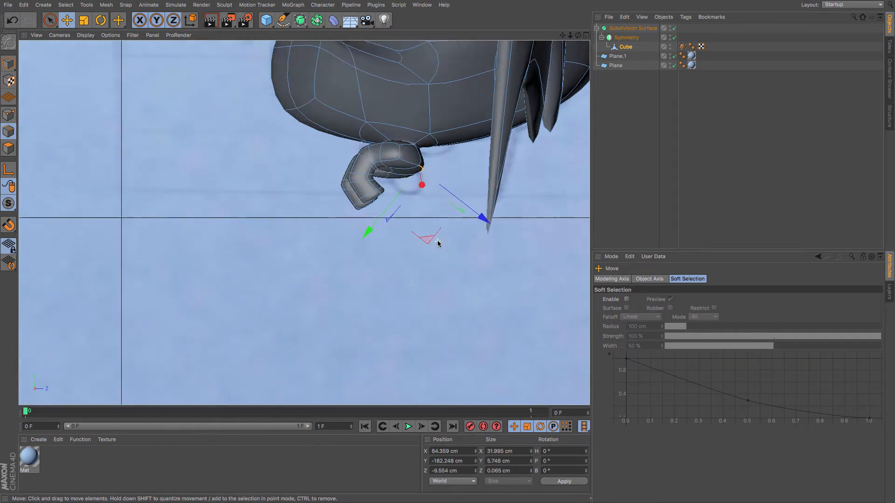
Select the toe's tip polygons and grow the selection along the whole toe up to the foot.
left_click(50, 20)
mouse_move(380, 191)
left_mouse_down()
mouse_move(278, 190)
mouse_move(404, 213)
left_mouse_up()
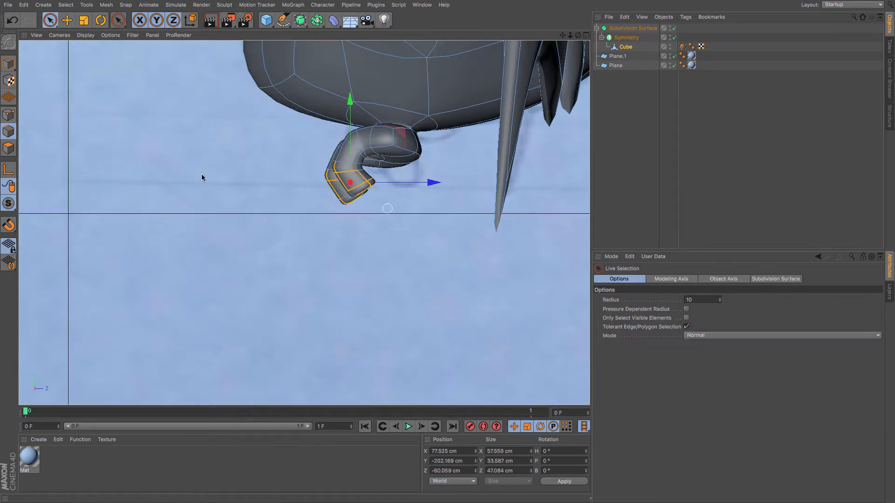
left_click(8, 148)
left_click(343, 189)
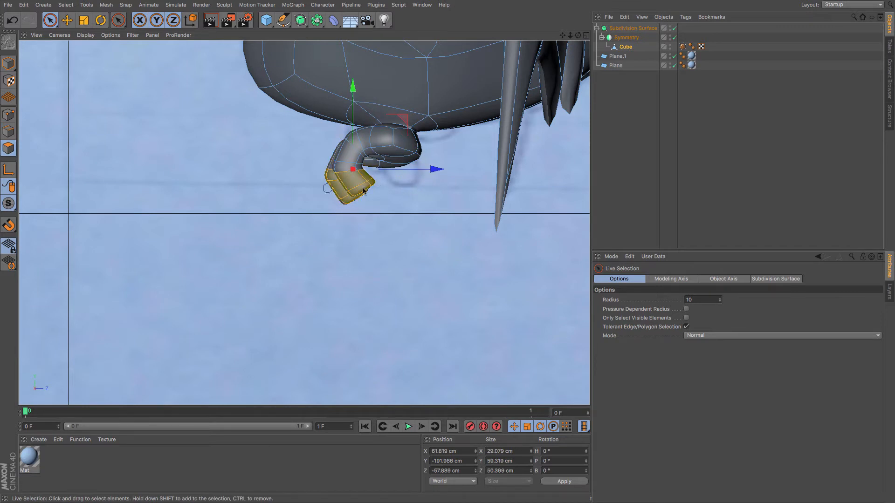
key("i")
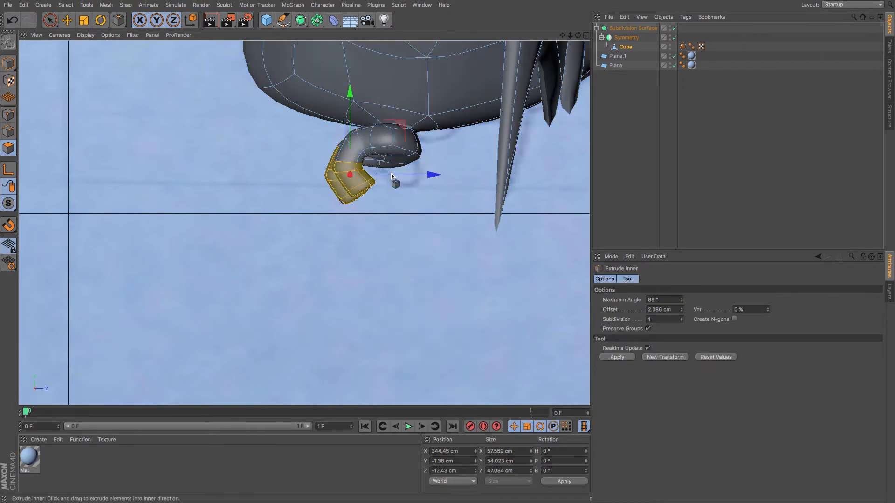
key("u")
key("i")
key("i")
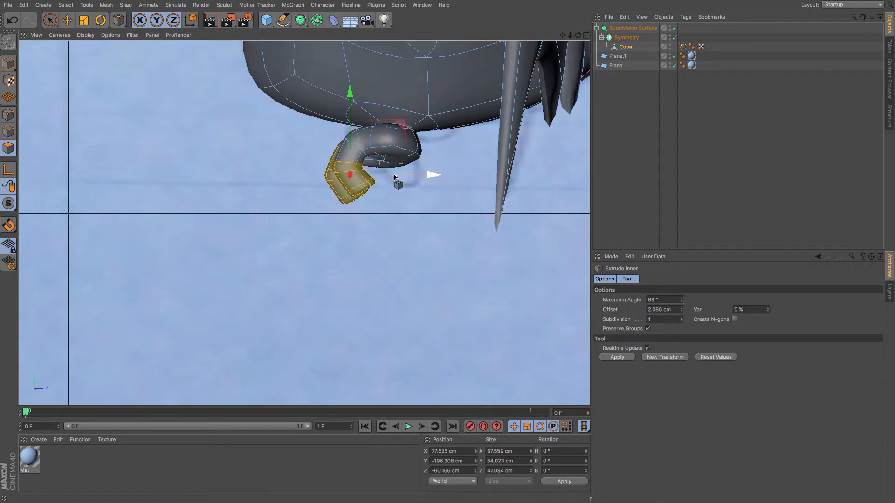
key("u")
key("y")
key("u")
key("y")
key("u")
key("y")
key("u")
key("y")
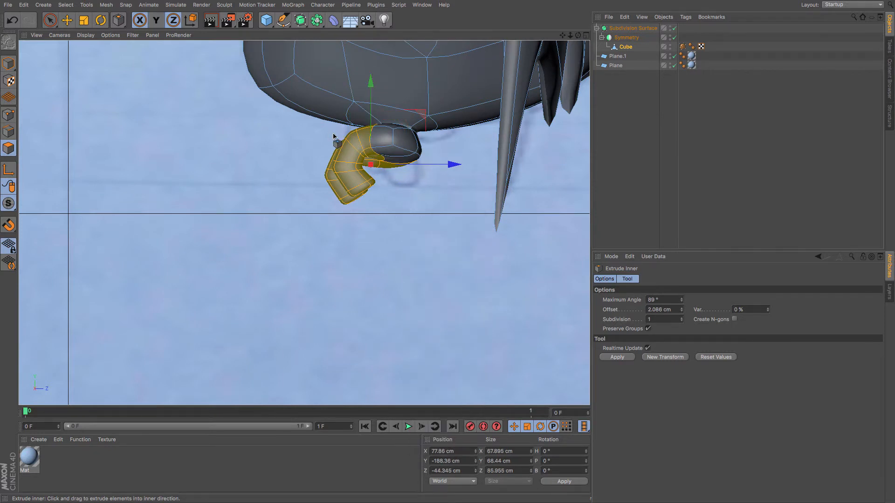
key("u")
key("y")
left_click(53, 21)
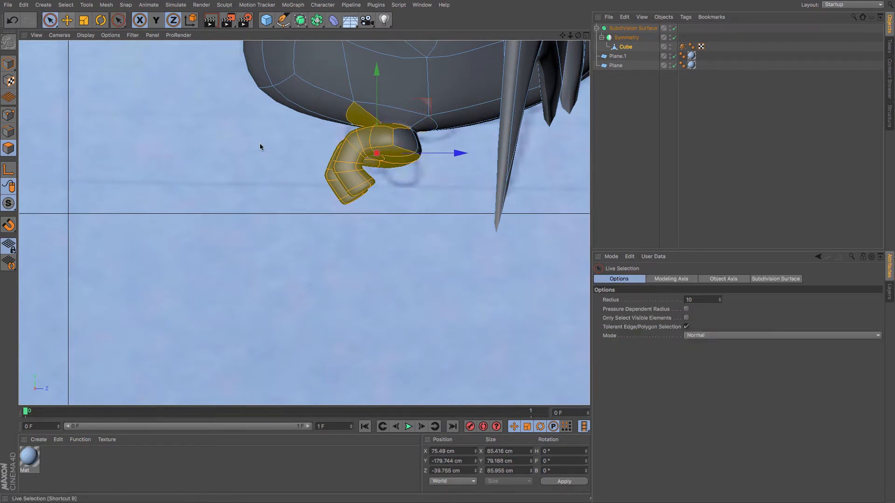
key("u")
key("g")
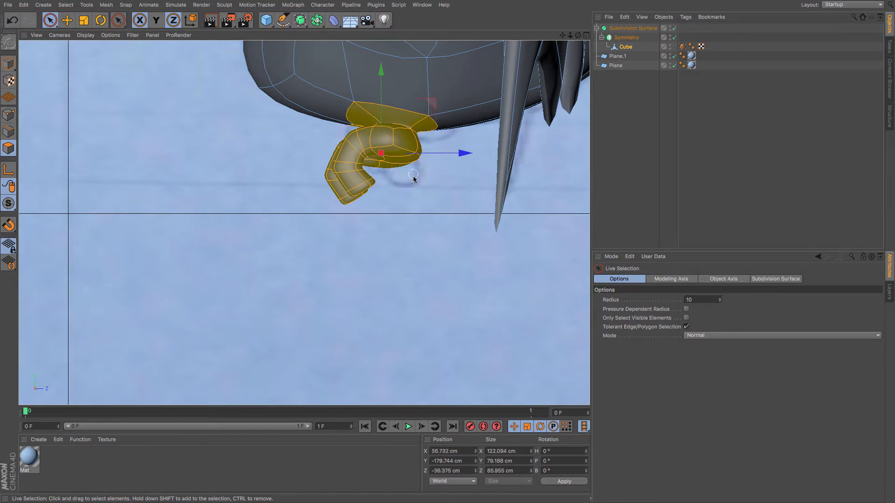
Check the selected toe in the front and side views, then clear the selection.
key("F4")
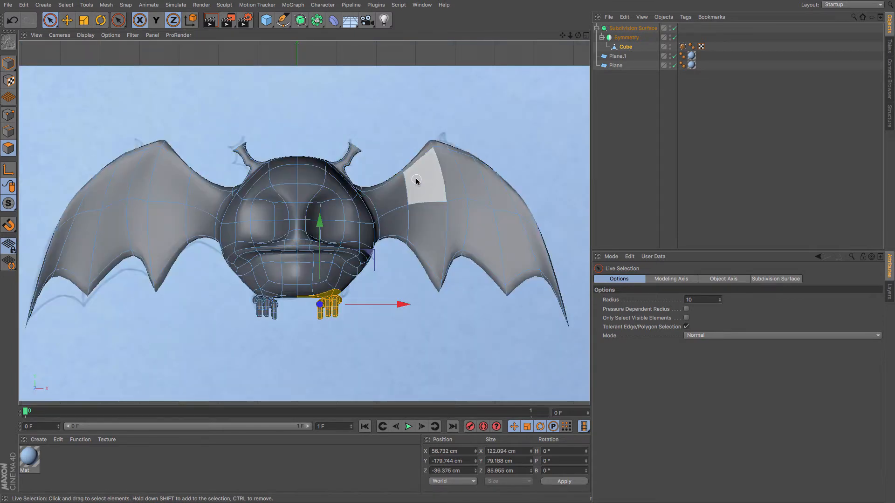
left_click(300, 296, "ctrl")
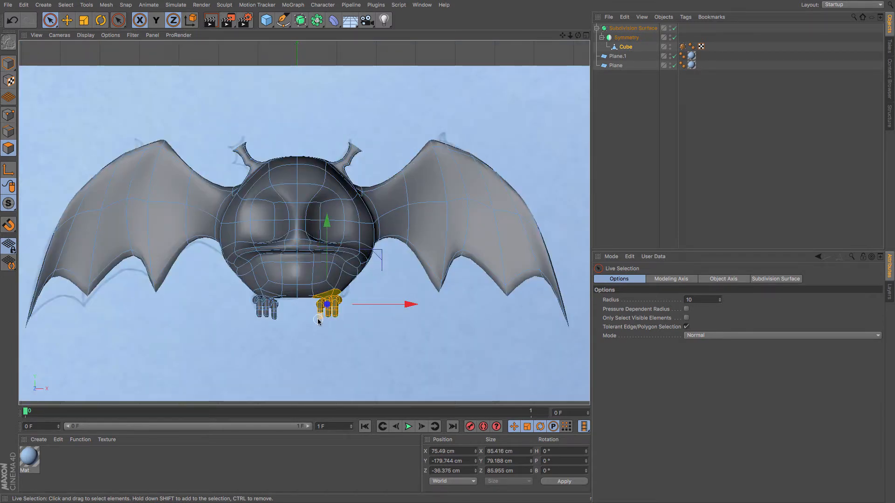
key("F3")
left_click_drag(448, 153, 463, 151)
left_click_drag(395, 82, 396, 74)
left_click(444, 194)
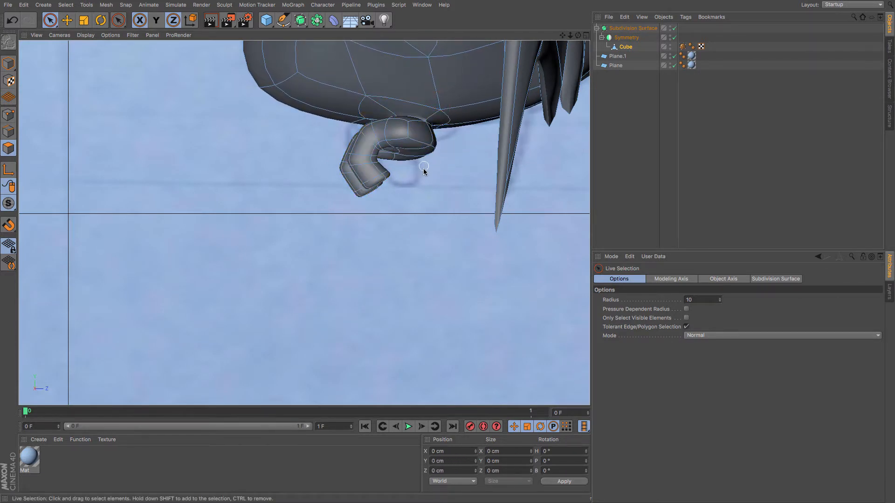
Turn on X-Ray for the Subdivision Surface object.
key("F1")
left_click_drag(410, 176, 533, 181, "alt")
key("F4")
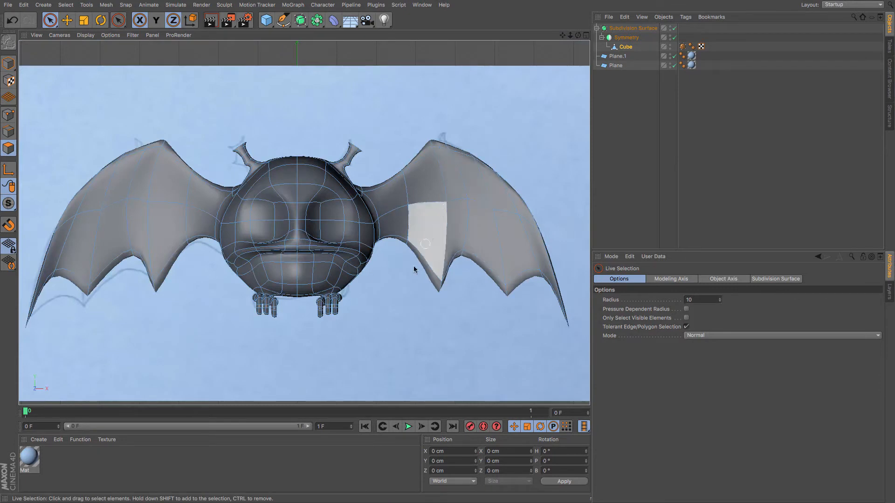
scroll(376, 296, "up", 6)
scroll(377, 295, "up", 3)
scroll(376, 296, "down", 7)
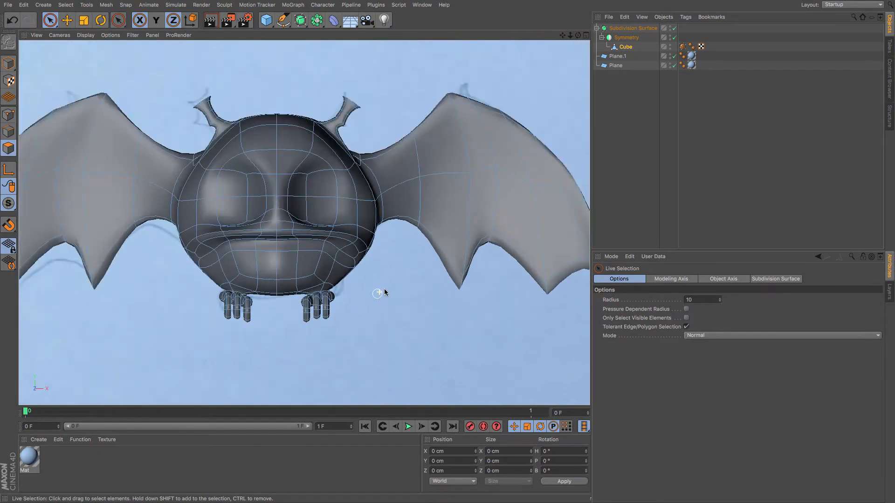
left_click(633, 27)
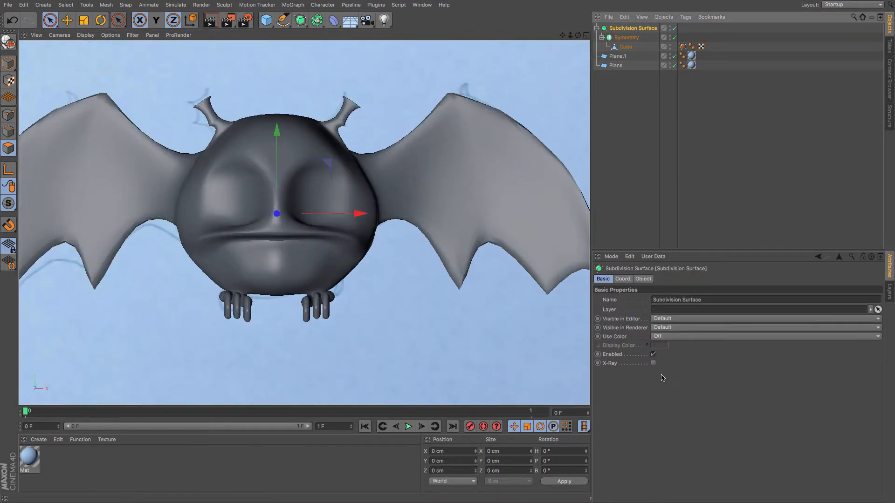
left_click(653, 363)
scroll(311, 341, "up", 6)
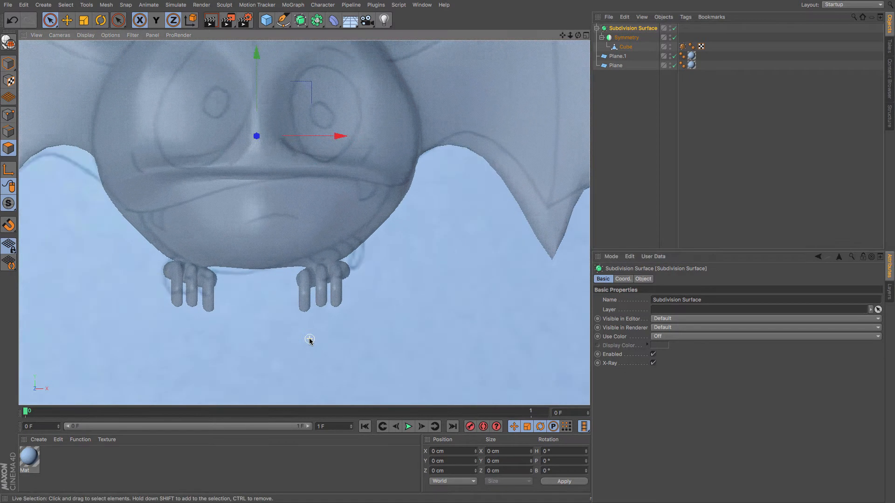
Examine the toes' mesh under the body through the X-ray view, then turn X-Ray off again.
left_click(8, 115)
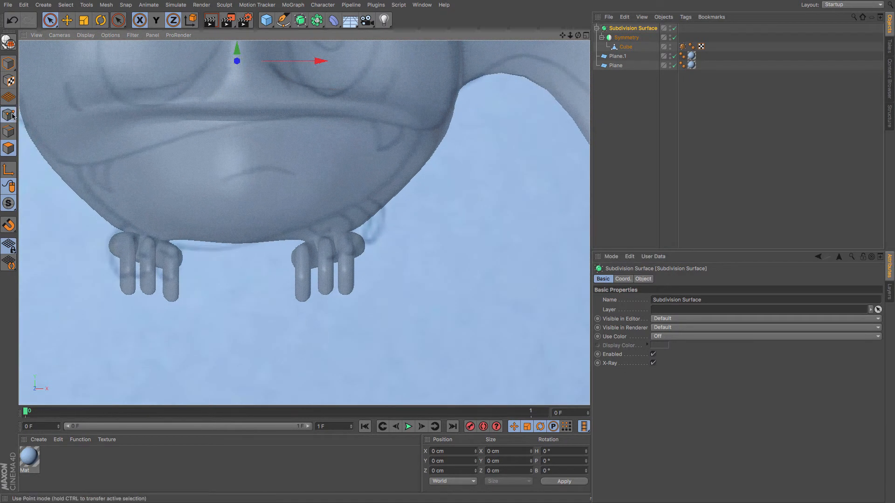
left_click(49, 20)
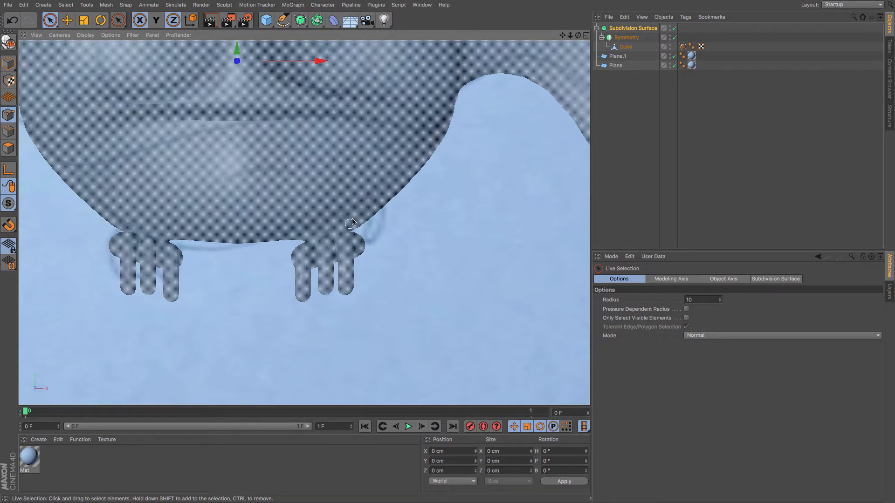
left_click(625, 47)
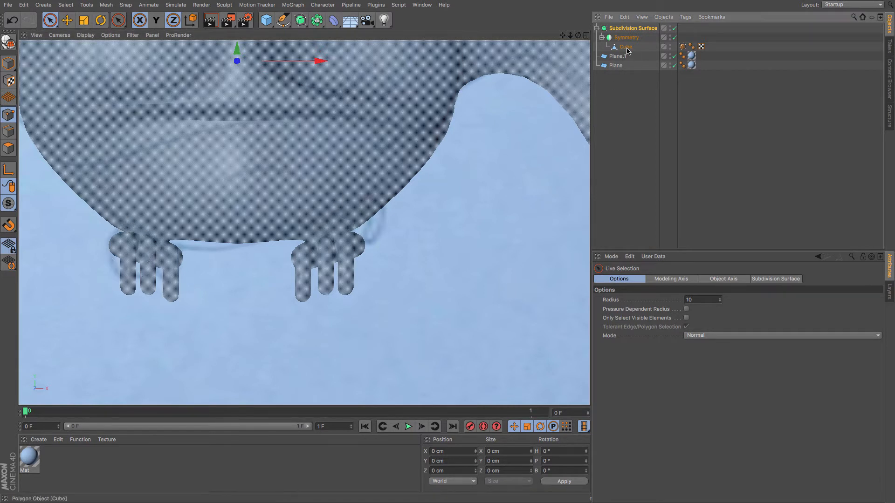
scroll(129, 253, "up", 5)
scroll(130, 253, "up", 2)
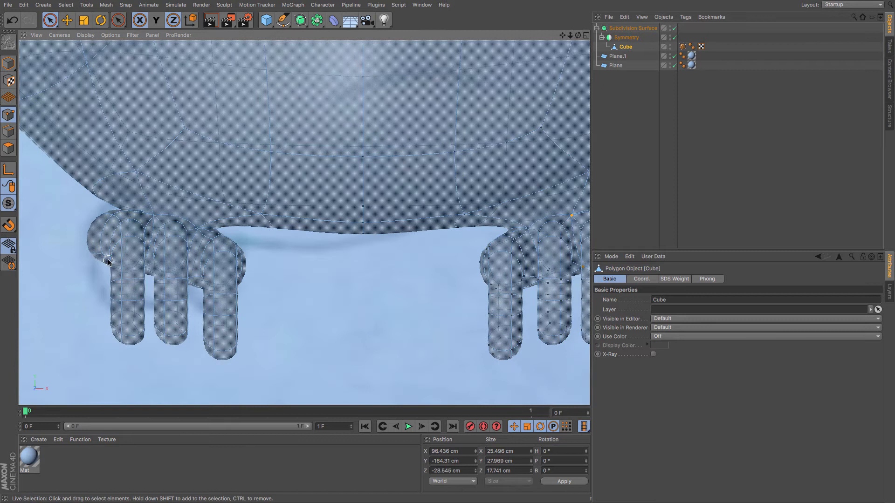
left_click(83, 269)
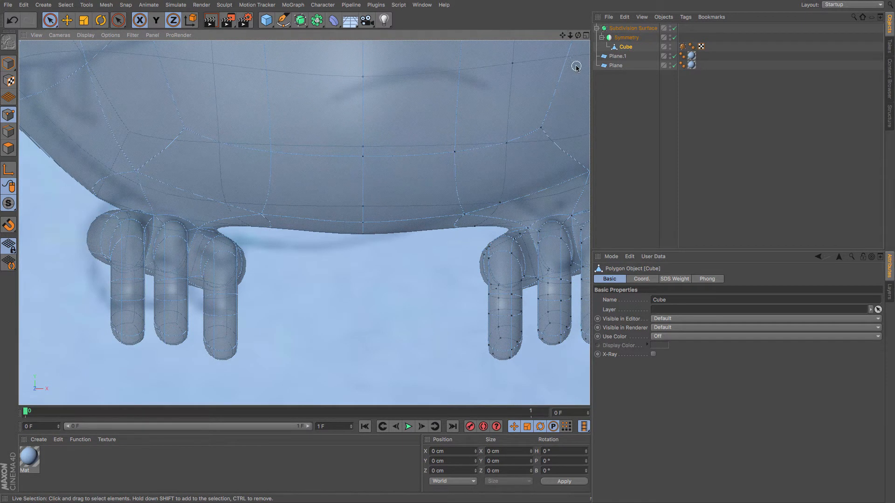
scroll(544, 118, "down", 3)
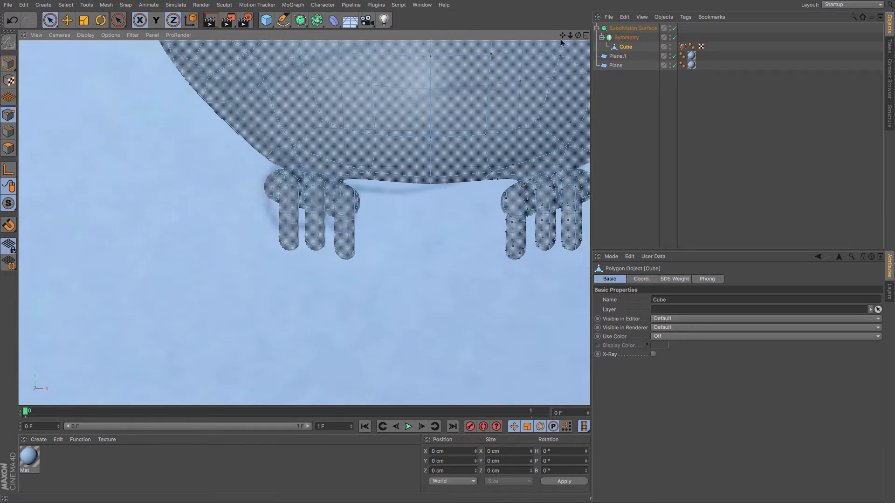
middle_click_drag(543, 118, 460, 125, "alt")
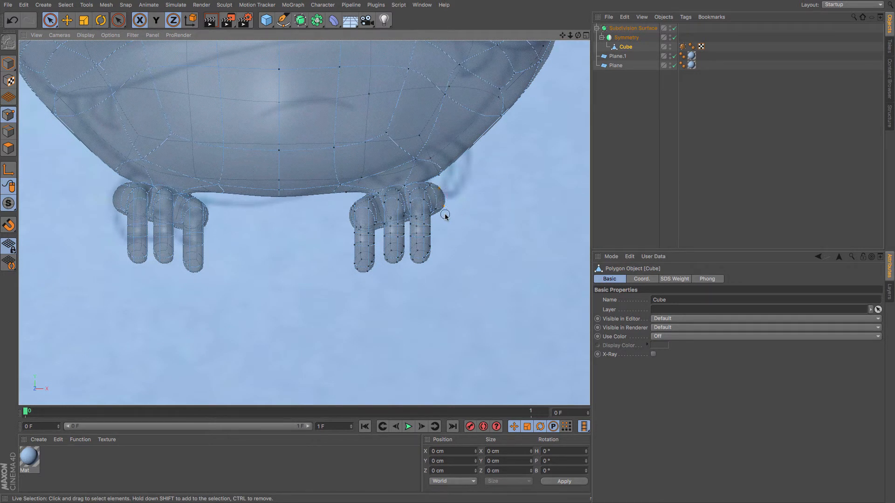
left_click_drag(446, 217, 440, 219)
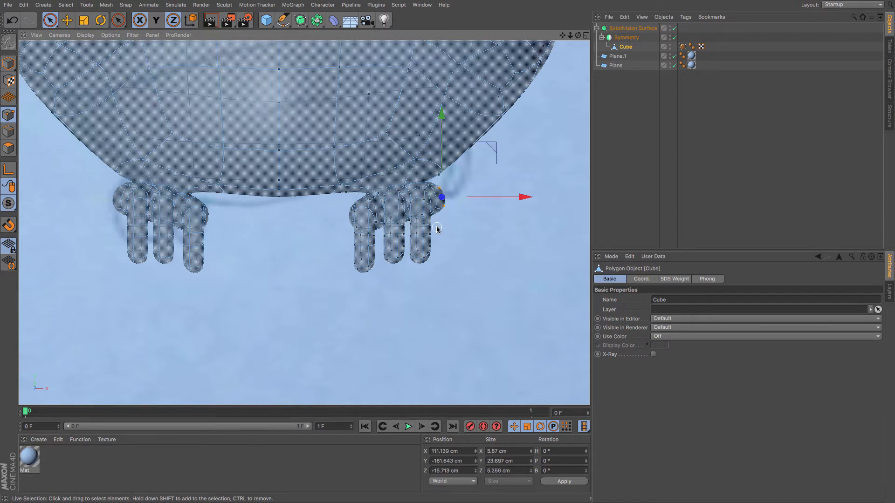
key("F1")
left_click(627, 28)
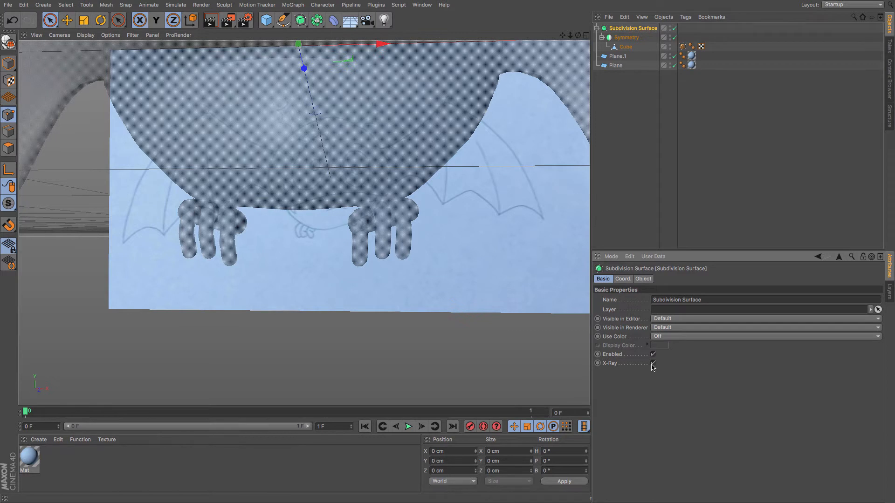
left_click(653, 364)
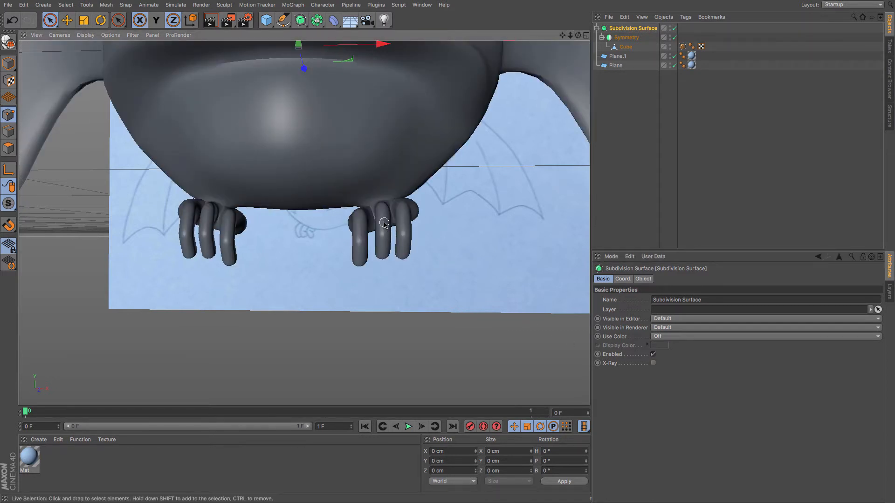
Select the end polygons at the tip of the outer toe and grow the selection.
left_click_drag(384, 224, 317, 121, "alt")
left_click(626, 47)
scroll(378, 218, "up", 5)
left_click(674, 29)
key("q")
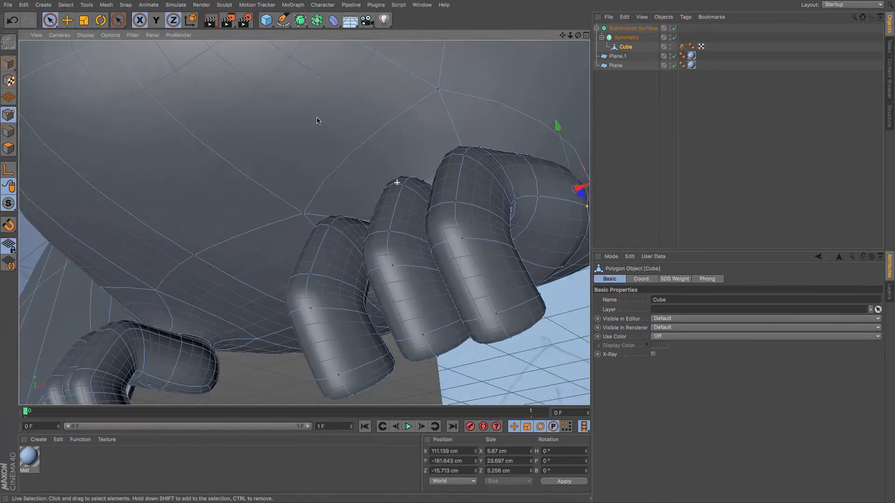
mouse_move(494, 353)
left_mouse_down("alt")
mouse_move(452, 337)
mouse_move(495, 354)
left_mouse_up("alt")
scroll(493, 352, "down", 5)
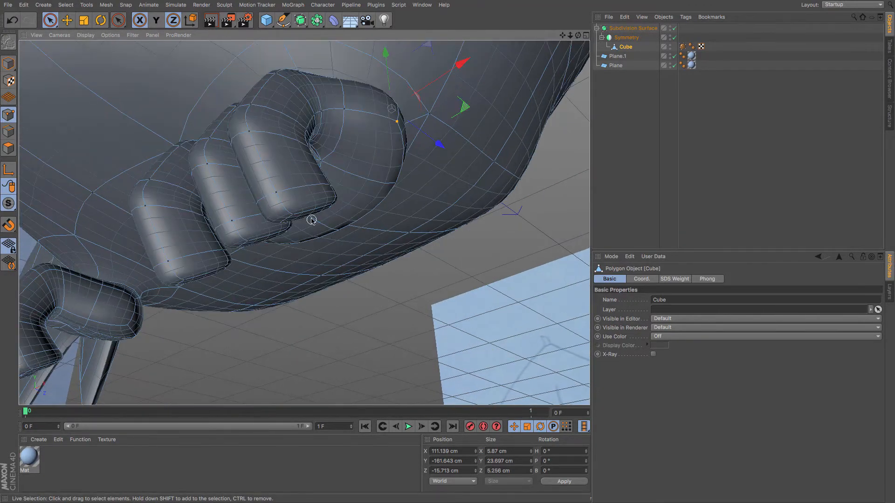
left_click(9, 148)
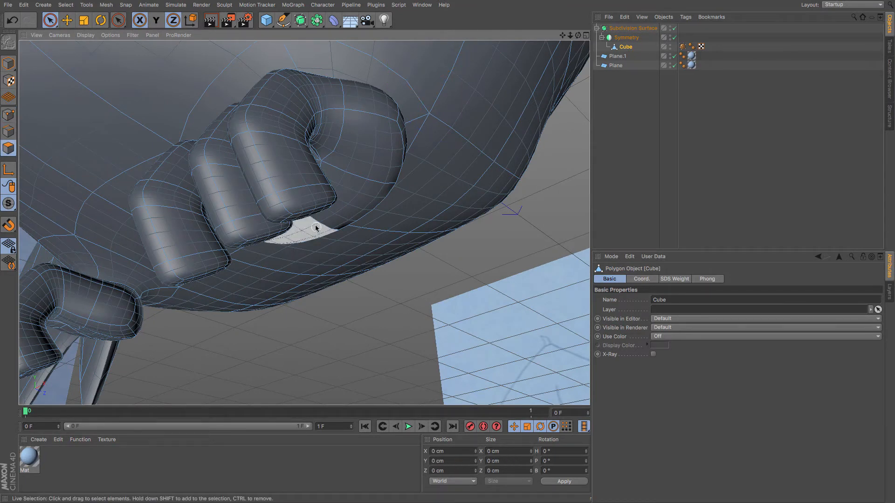
left_click_drag(243, 140, 270, 198)
key("e")
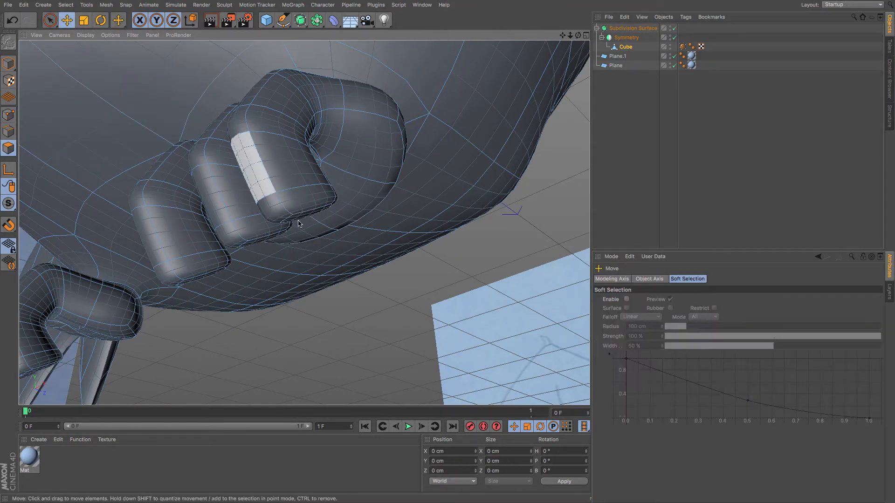
left_click(299, 217)
key("u")
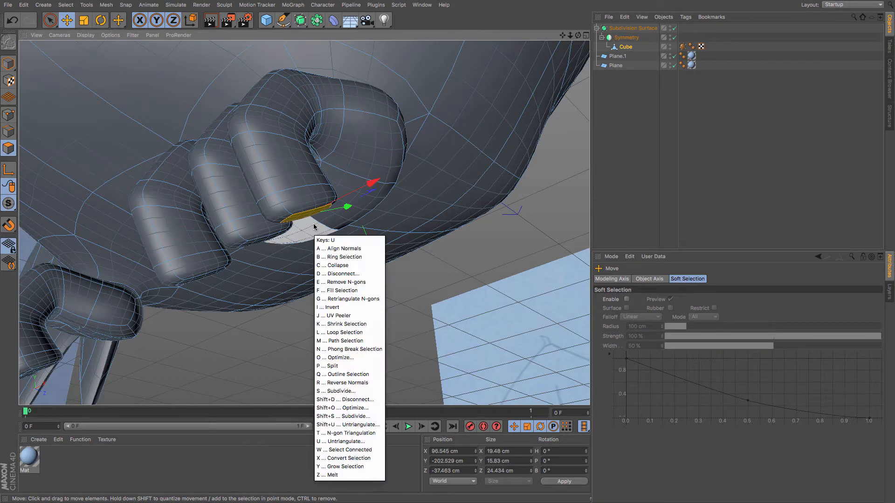
key("y")
Move the selected toe tip forward and rotate it to curl the toe like a claw in the side view.
middle_click(313, 227)
middle_click(321, 229)
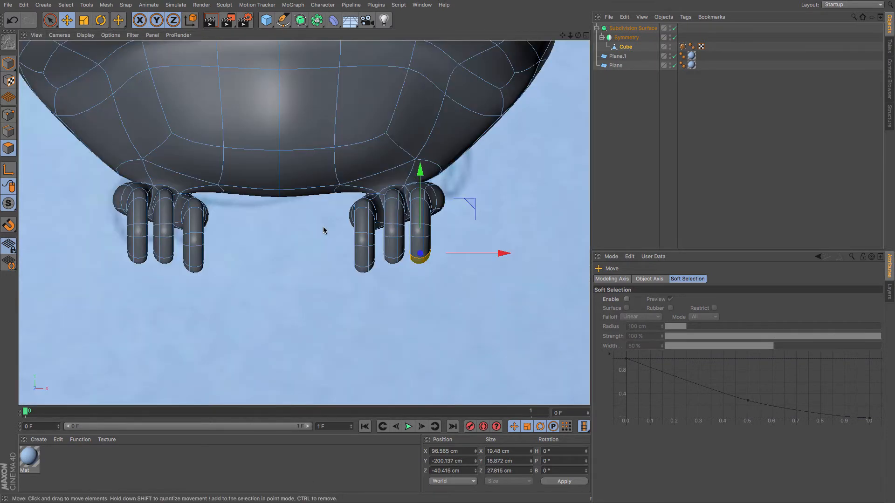
middle_click(324, 225)
middle_click(324, 226)
key("F3")
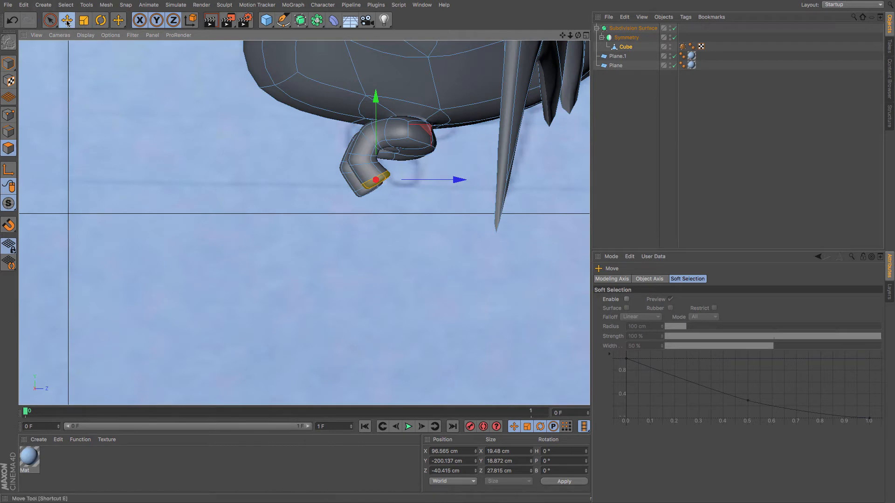
left_click_drag(129, 144, 155, 138)
key("r")
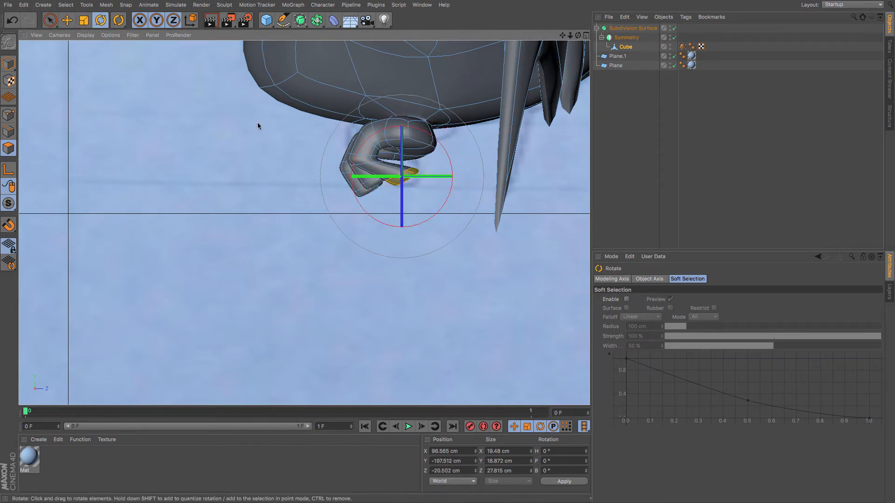
left_click_drag(258, 125, 233, 142)
scroll(332, 193, "up", 3)
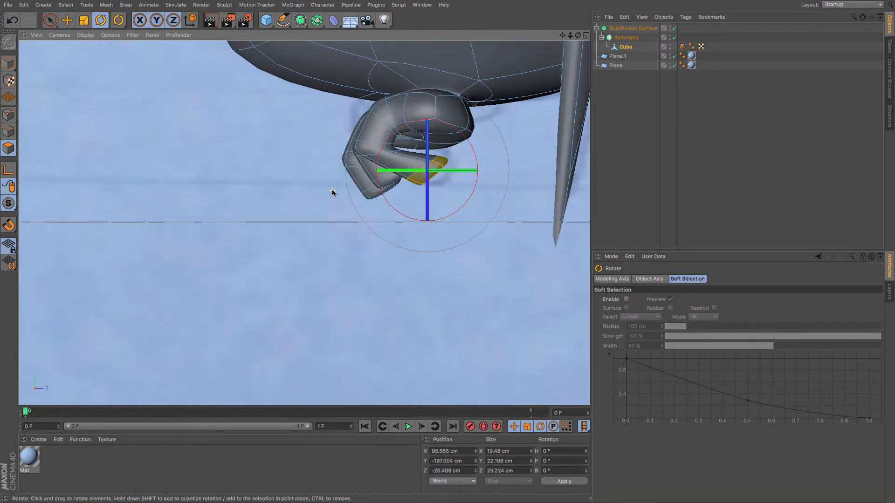
Loop-select a ring of polygons in the middle of the outer toe, then move and rotate it to bend the toe.
key("u")
key("l")
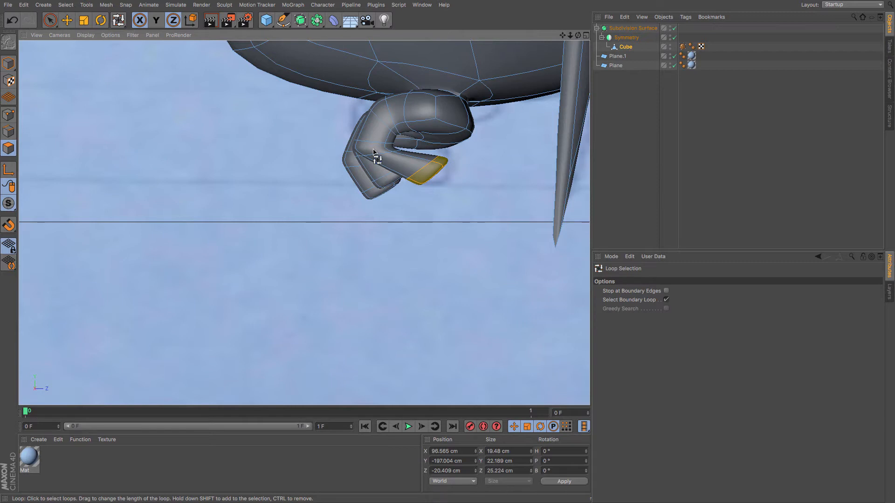
left_click(667, 299)
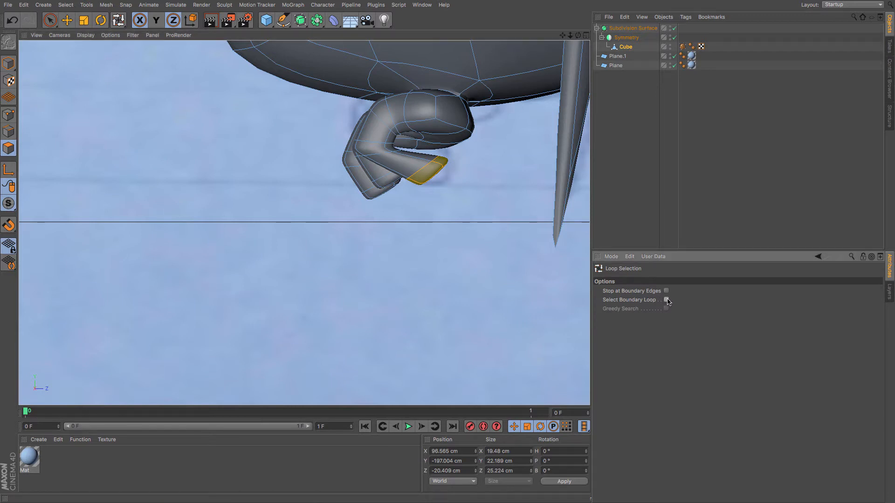
left_click(367, 150)
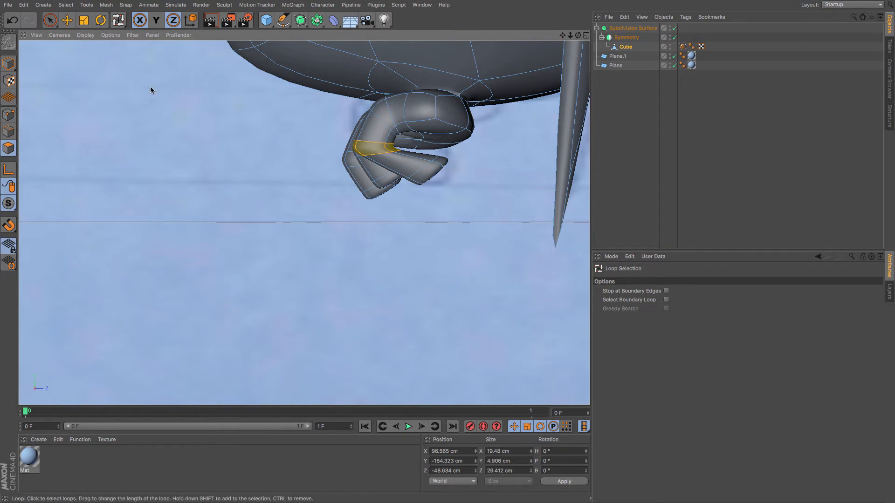
key("e")
left_click_drag(205, 133, 220, 139)
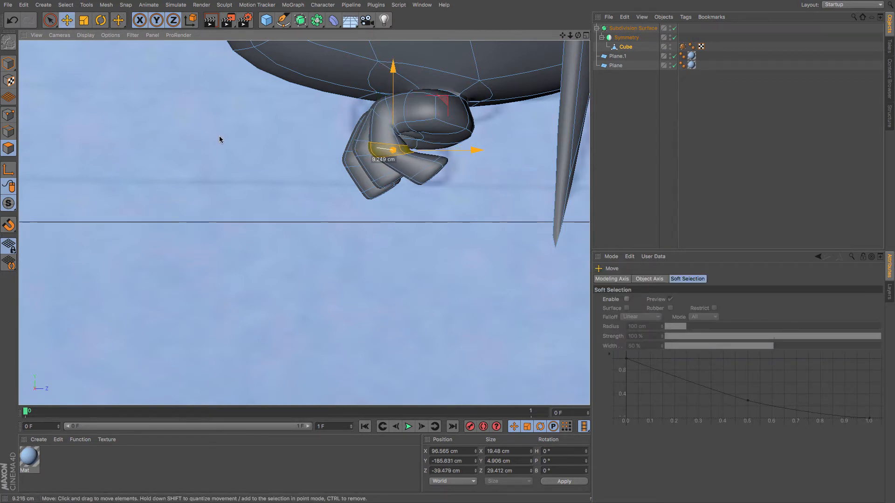
key("r")
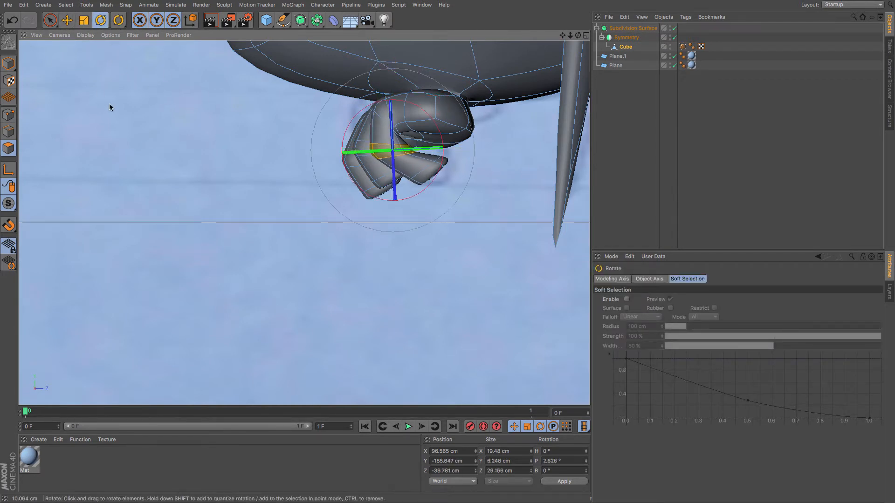
left_click_drag(110, 106, 171, 162)
left_click(67, 20)
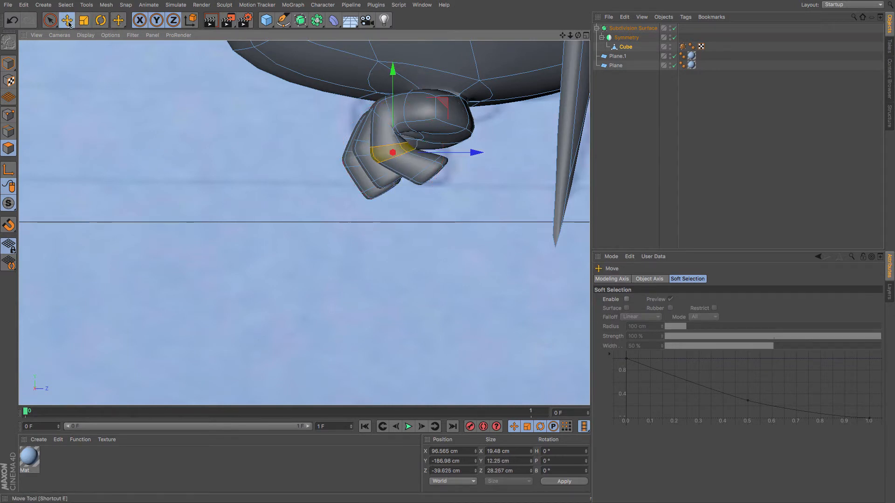
left_click_drag(91, 76, 98, 84)
Loop-select the ring at the toe's base and move and rotate it to refine the toe's curl.
key("u")
key("l")
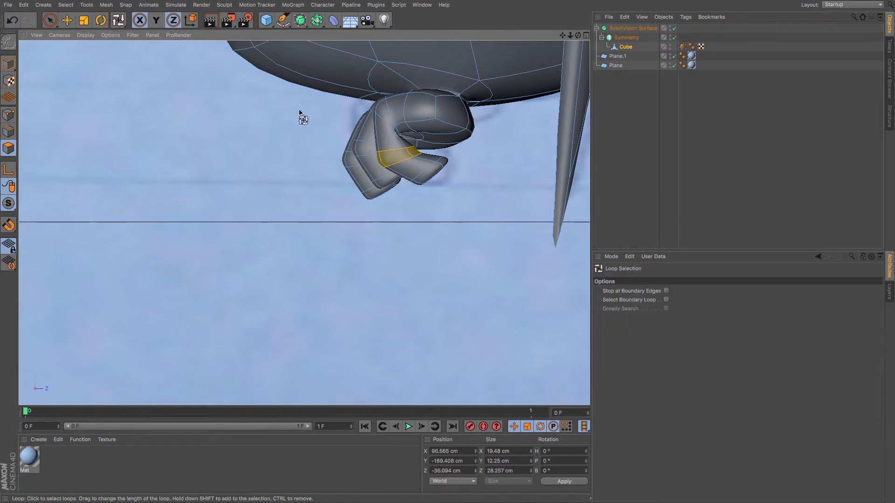
left_click(383, 110)
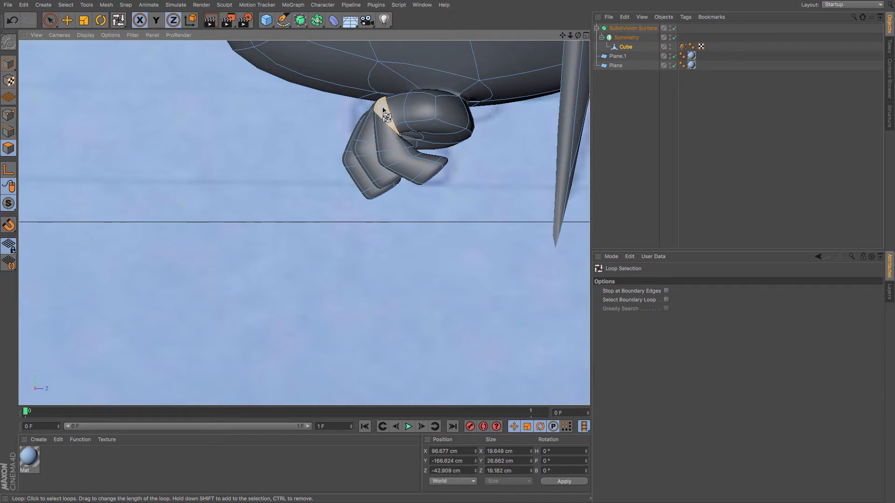
key("e")
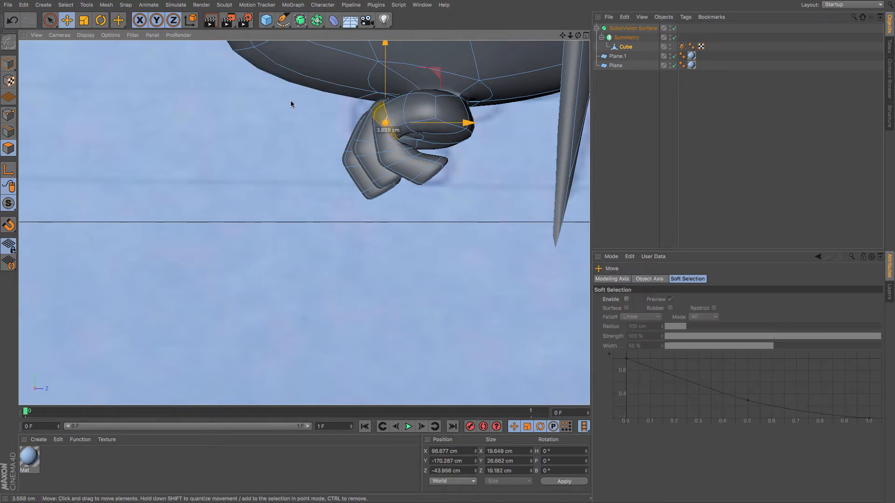
left_click_drag(290, 100, 296, 104)
key("r")
left_click_drag(189, 79, 212, 189)
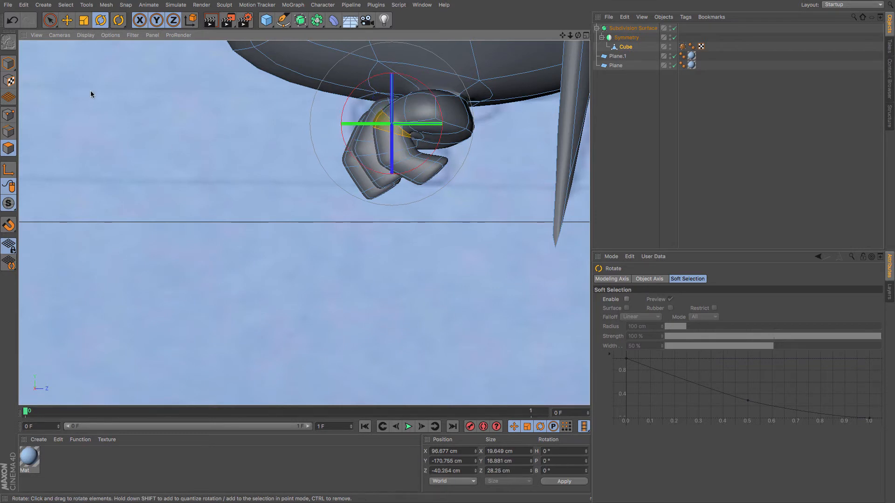
In edge mode, select the edge loop where the toe joins the foot and move it outward.
left_click(10, 135)
key("e")
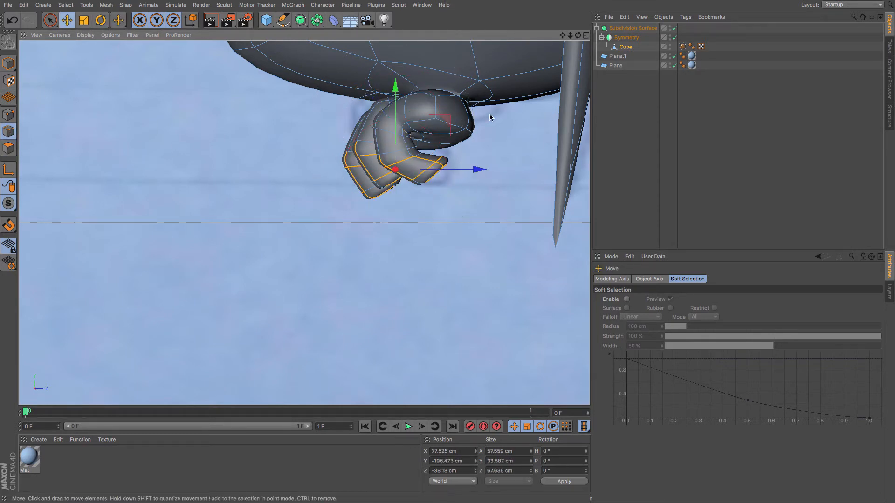
double_click(434, 108)
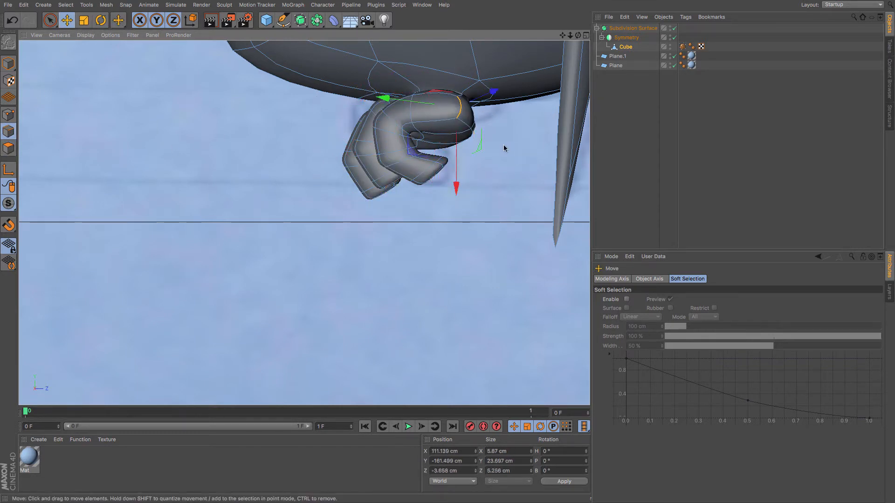
double_click(412, 112)
left_click_drag(465, 132, 484, 130)
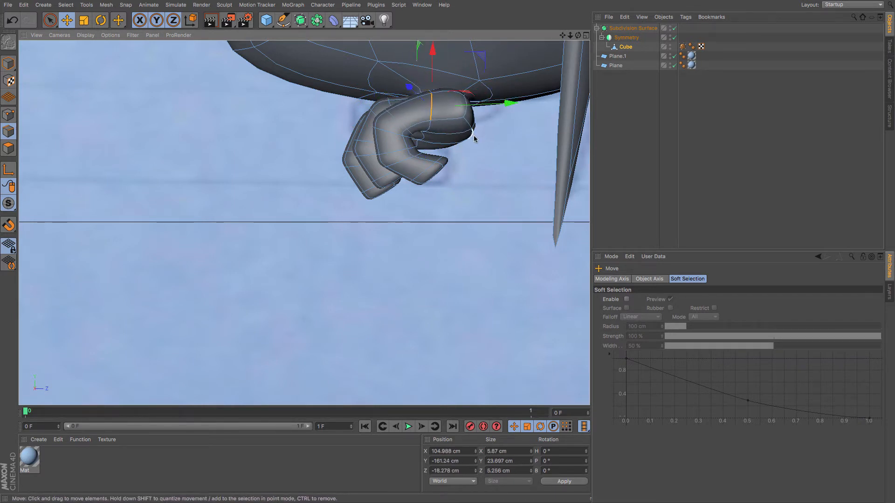
Disable the Subdivision Surface, move individual points of the curled toe tip to clean up its shape, then re-enable it.
left_click(675, 29)
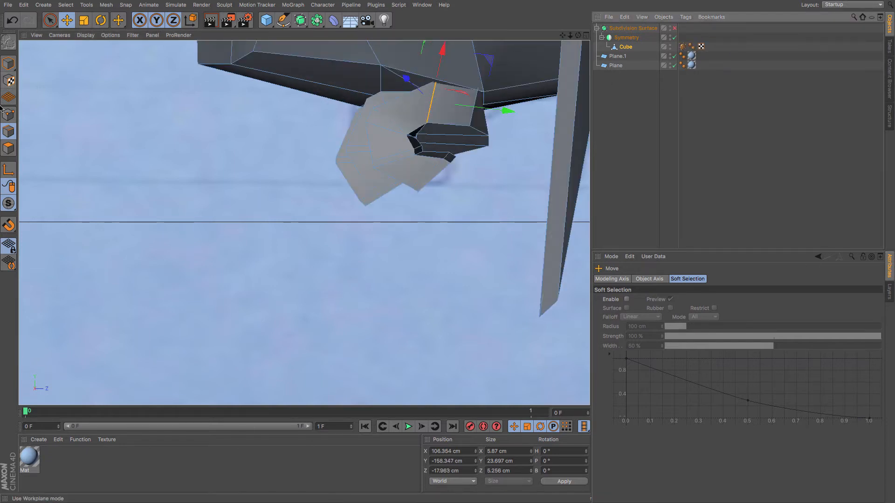
left_click(421, 149)
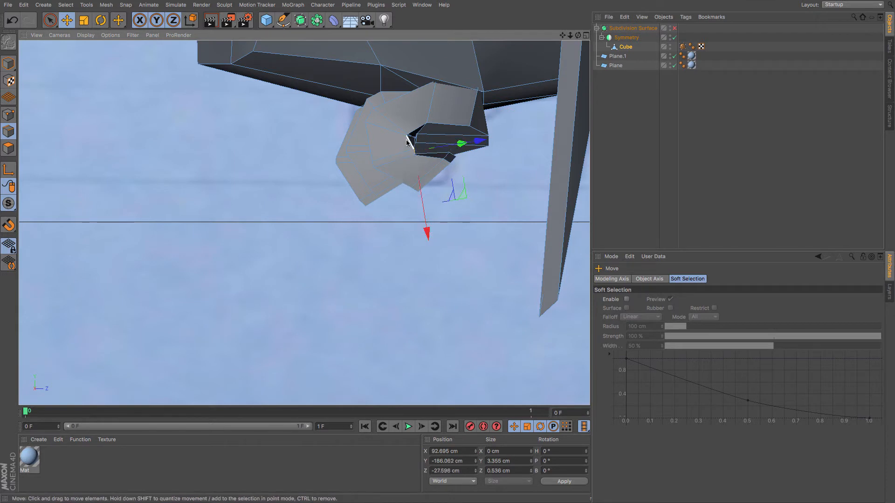
left_click(425, 126)
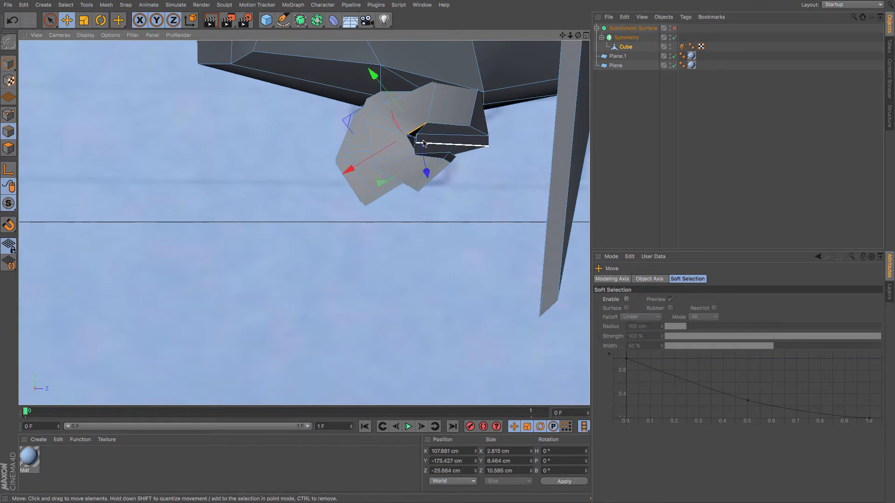
left_click(419, 139)
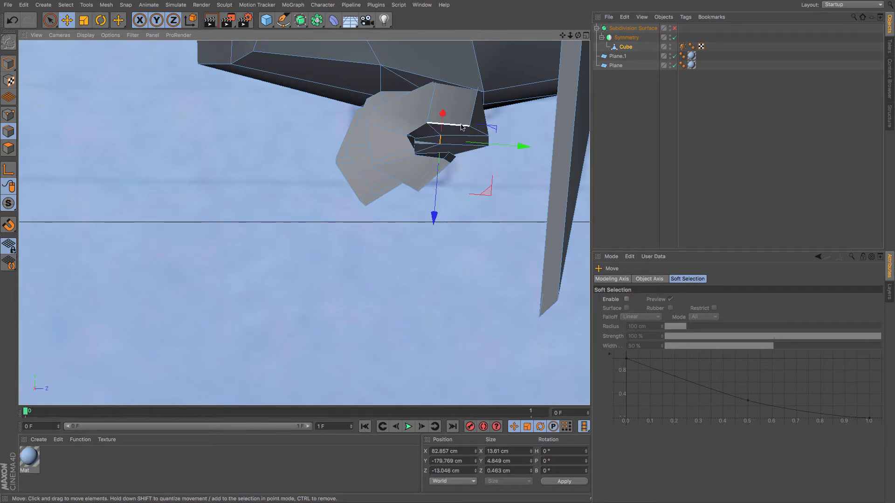
left_click(9, 114)
left_click(469, 125)
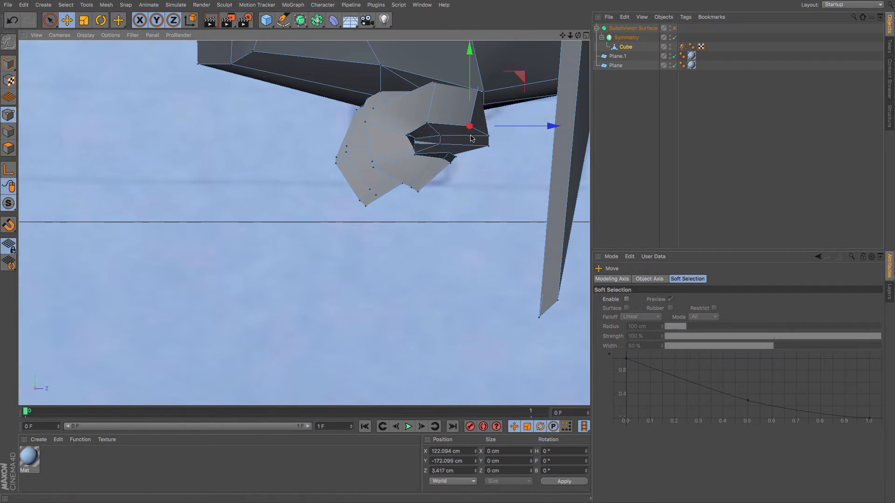
left_click_drag(475, 144, 456, 182)
left_click(448, 152)
left_click(456, 158)
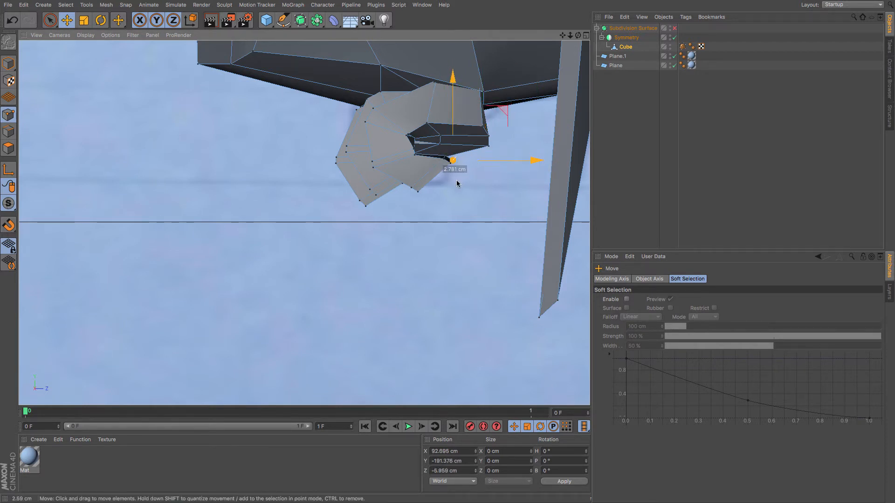
left_click(412, 189)
left_click_drag(426, 219, 439, 208)
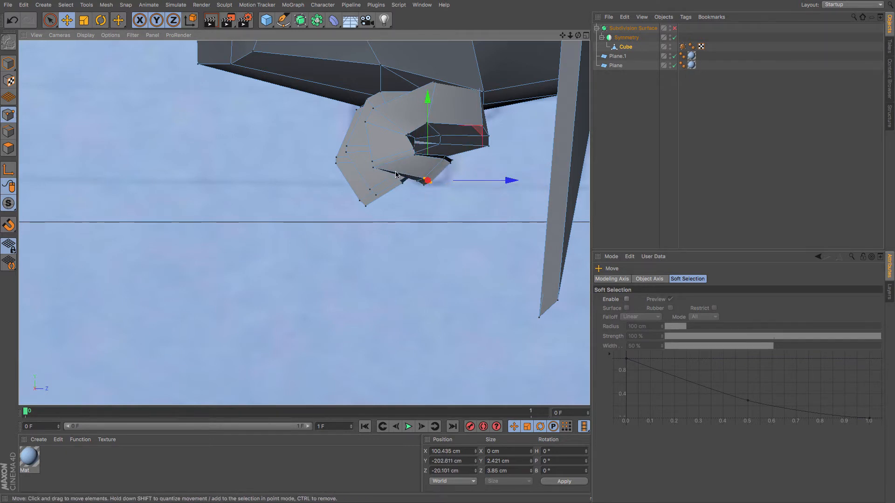
left_click(433, 84)
left_click_drag(447, 99, 478, 99)
left_click(676, 32)
In polygon mode, loop-select rings on all three toes of the foot and grow the selection.
mouse_move(454, 150)
left_mouse_down("alt")
mouse_move(465, 152)
mouse_move(447, 143)
left_mouse_up("alt")
mouse_move(396, 153)
left_mouse_down("alt")
mouse_move(457, 188)
mouse_move(456, 203)
mouse_move(445, 185)
mouse_move(446, 214)
mouse_move(356, 205)
mouse_move(314, 114)
mouse_move(274, 121)
mouse_move(366, 135)
mouse_move(350, 164)
mouse_move(356, 214)
mouse_move(292, 200)
mouse_move(317, 180)
mouse_move(418, 178)
mouse_move(312, 193)
mouse_move(396, 209)
mouse_move(379, 196)
mouse_move(402, 201)
mouse_move(420, 185)
mouse_move(328, 128)
mouse_move(330, 116)
mouse_move(414, 156)
mouse_move(466, 151)
mouse_move(475, 163)
mouse_move(497, 160)
left_mouse_up("alt")
mouse_move(476, 283)
left_mouse_down("alt")
mouse_move(423, 281)
mouse_move(384, 297)
mouse_move(440, 272)
mouse_move(454, 250)
left_mouse_up("alt")
left_click(8, 148)
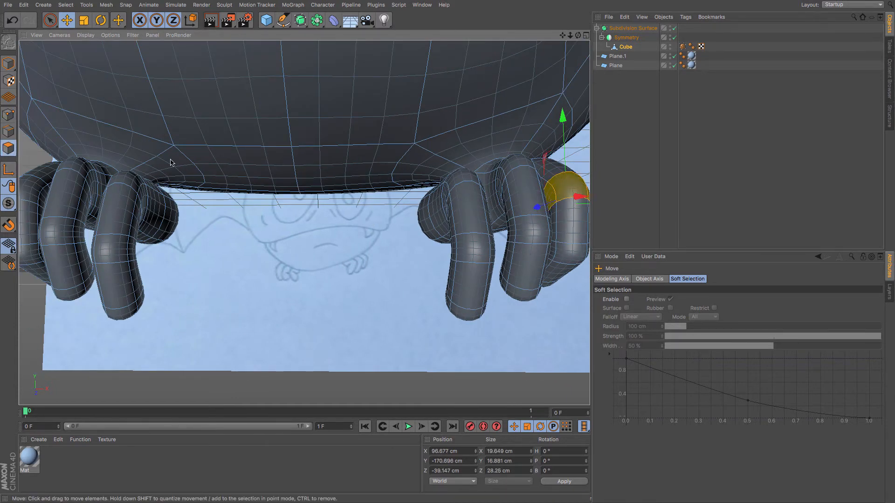
left_click_drag(563, 36, 308, 35)
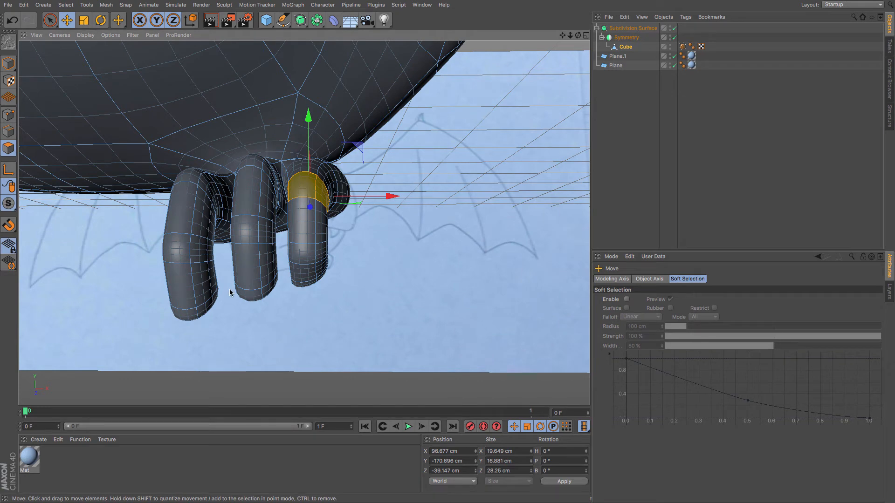
key("u")
key("y")
key("u")
key("l")
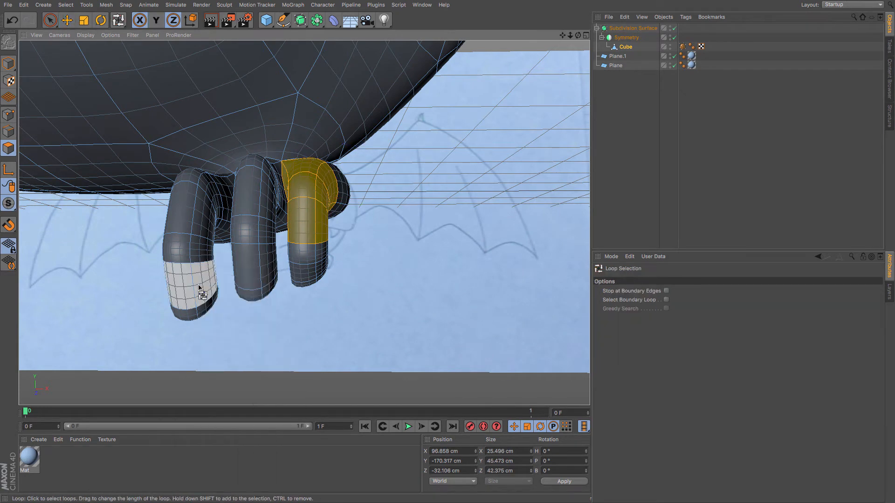
left_click(200, 291, "shift")
left_click(251, 277, "shift")
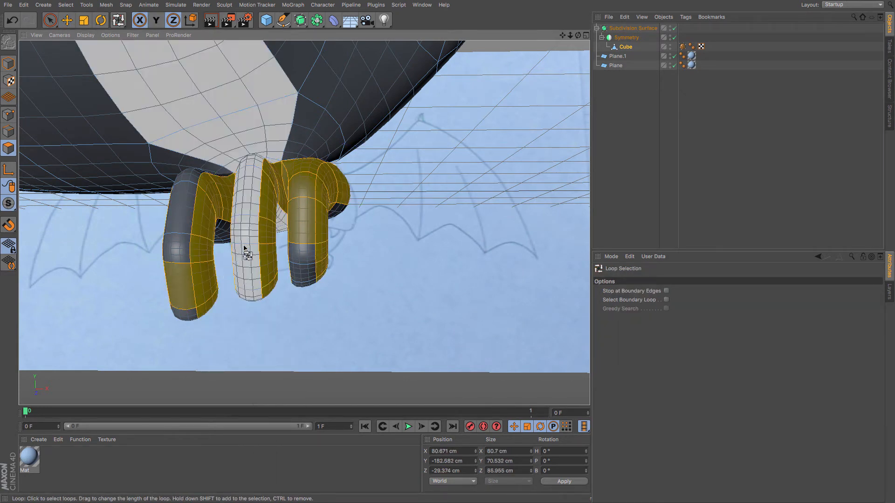
left_click(201, 222)
left_click(259, 209, "shift")
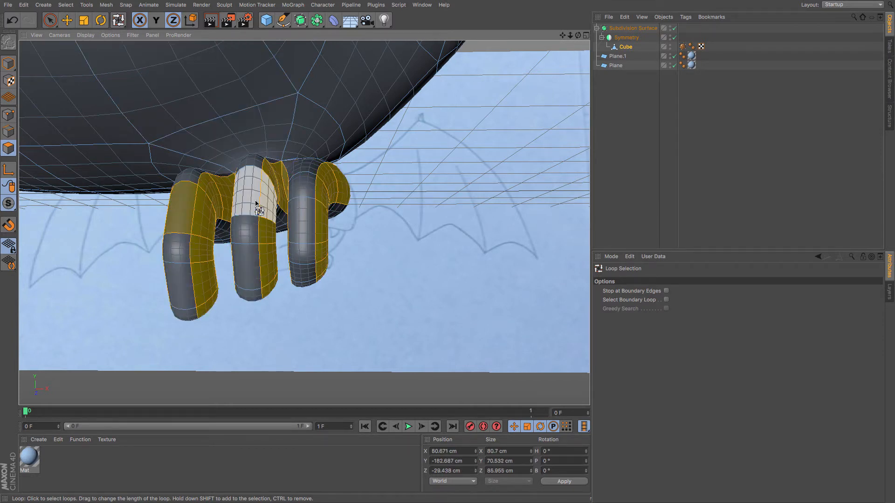
key("ctrl+z")
left_click(257, 203, "shift")
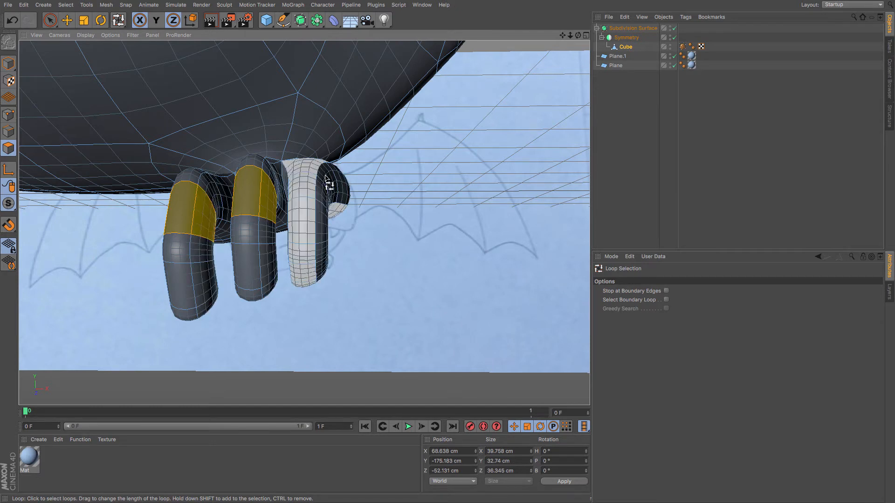
left_click(322, 192, "shift")
key("u")
key("y")
key("u")
key("y")
key("u")
key("y")
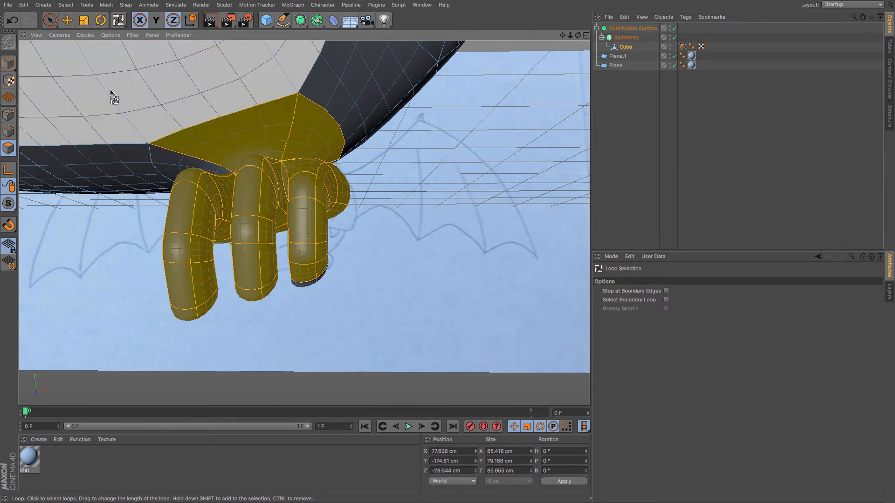
left_click(66, 23)
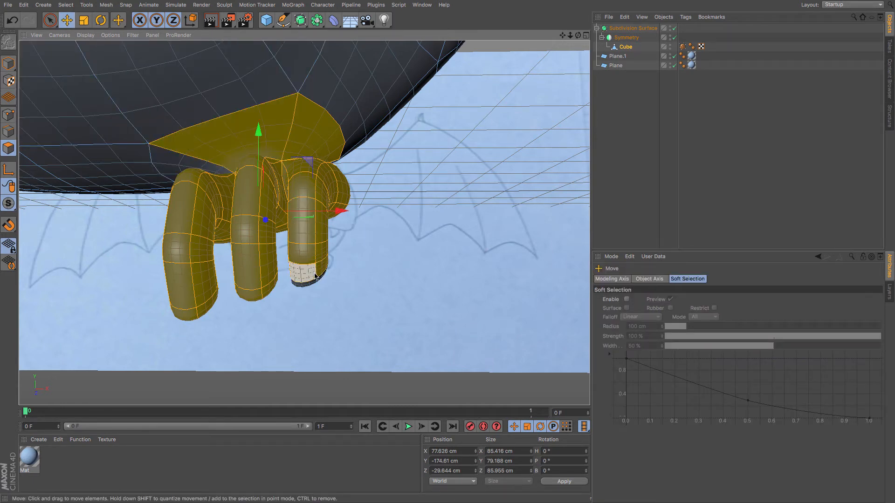
left_click_drag(312, 270, 96, 149)
key("ctrl+z")
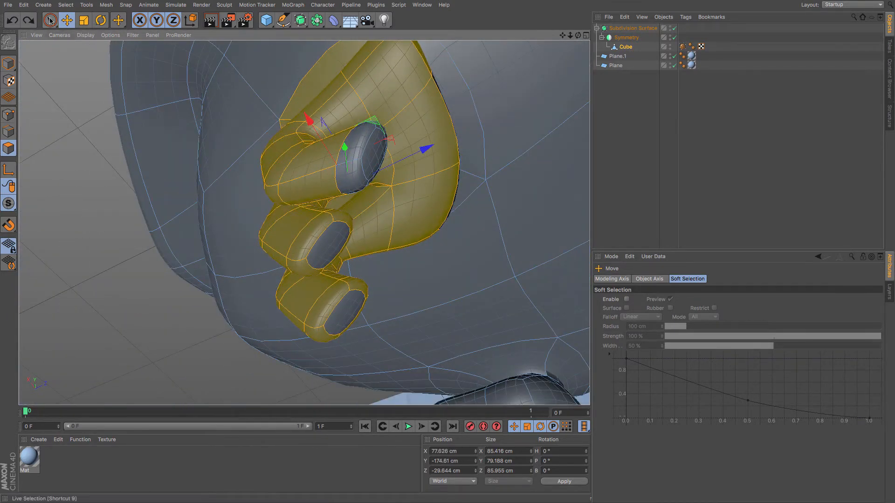
Enable Only Select Visible Elements for Live Selection and deselect the body polygons, keeping only the foot's toes selected.
left_click(50, 20)
left_click(688, 318)
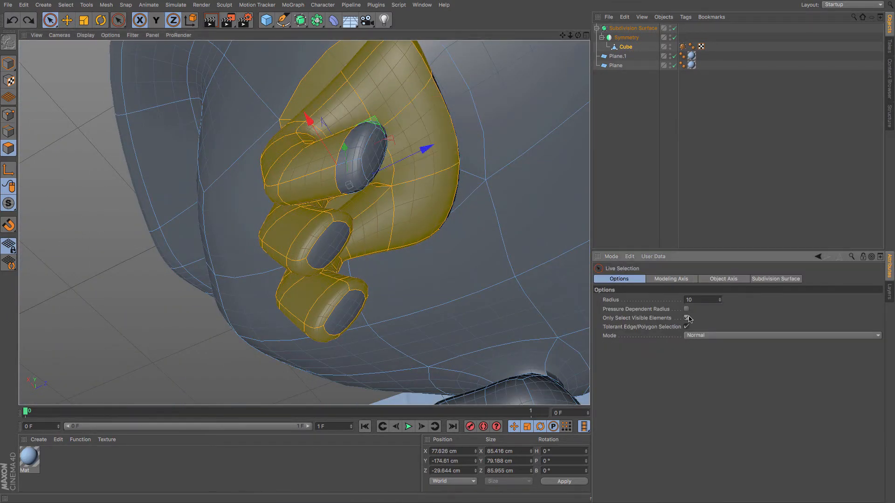
left_click_drag(372, 154, 347, 168, "shift")
left_click(328, 238, "shift")
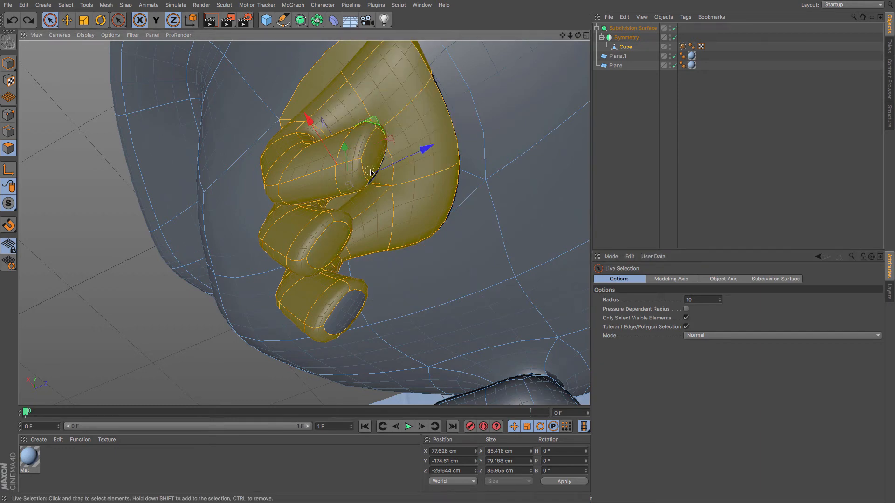
left_click_drag(411, 220, 306, 296, "alt")
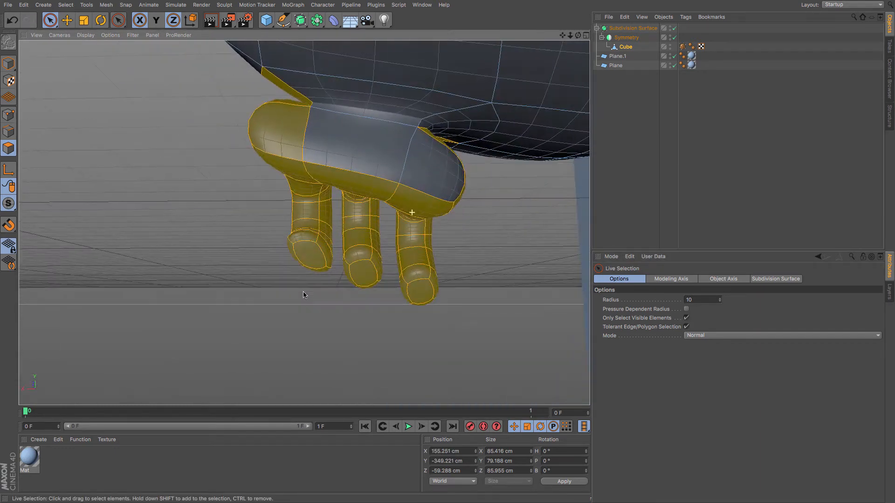
left_click(286, 83, "ctrl")
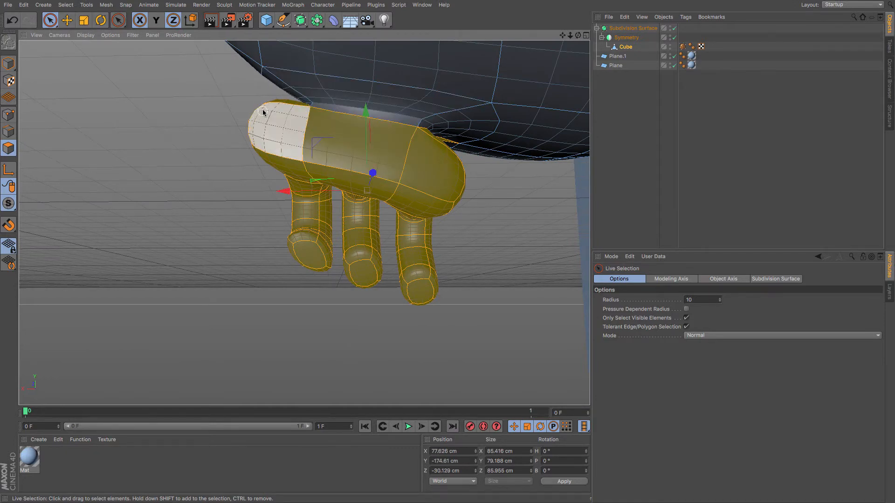
left_click_drag(263, 112, 247, 91, "alt")
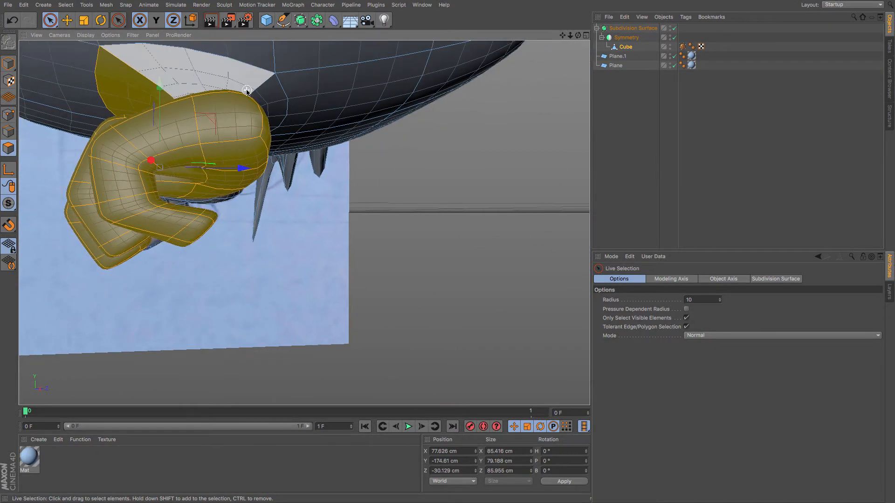
left_click_drag(135, 86, 147, 87, "alt")
Rotate the selected toes to curl them inward and nudge them slightly upward, checking with Subdivision Surface briefly disabled.
left_click(101, 21)
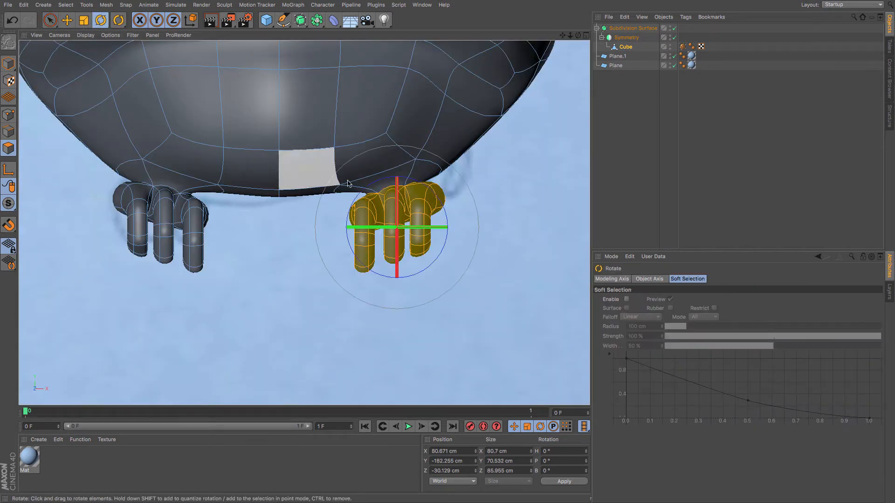
left_click_drag(367, 227, 399, 228)
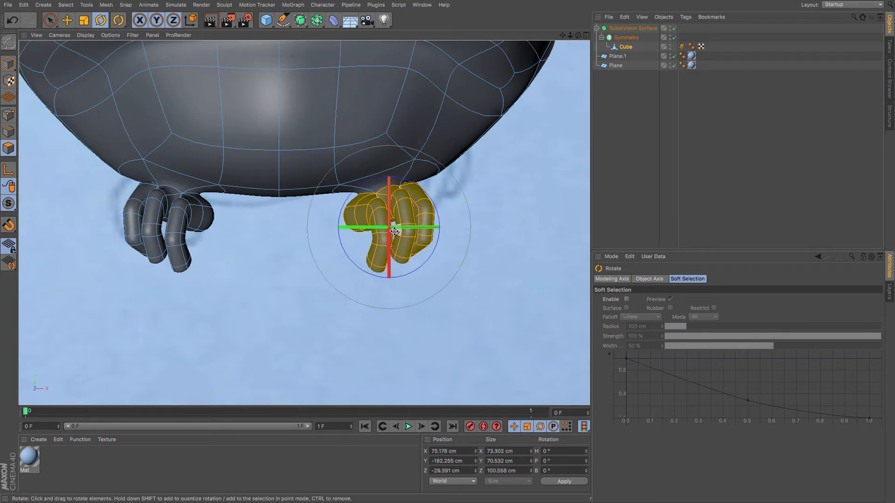
left_click(674, 28)
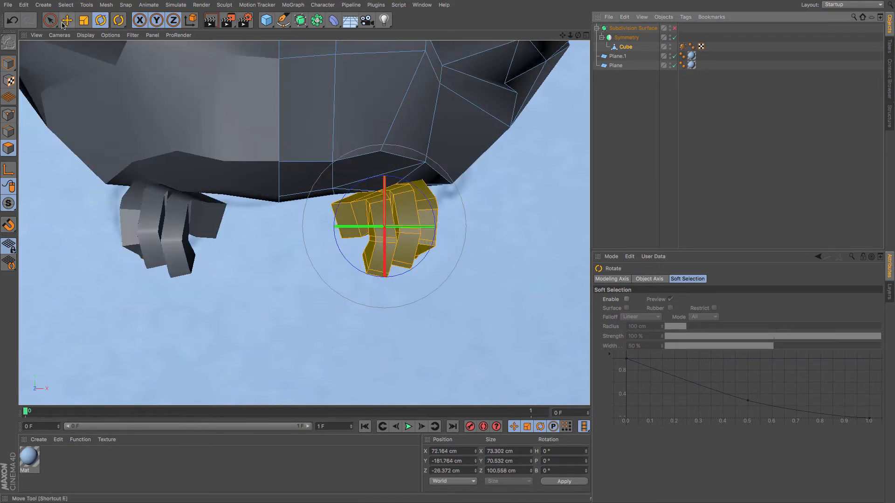
left_click(66, 21)
left_click_drag(88, 73, 89, 67)
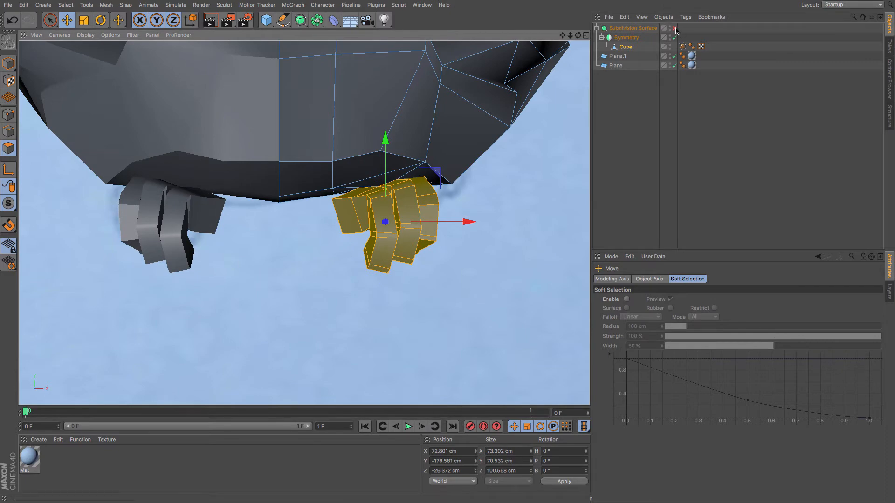
left_click(675, 28)
Toggle X-Ray on the Subdivision Surface to compare the feet against the reference drawing.
left_click(630, 29)
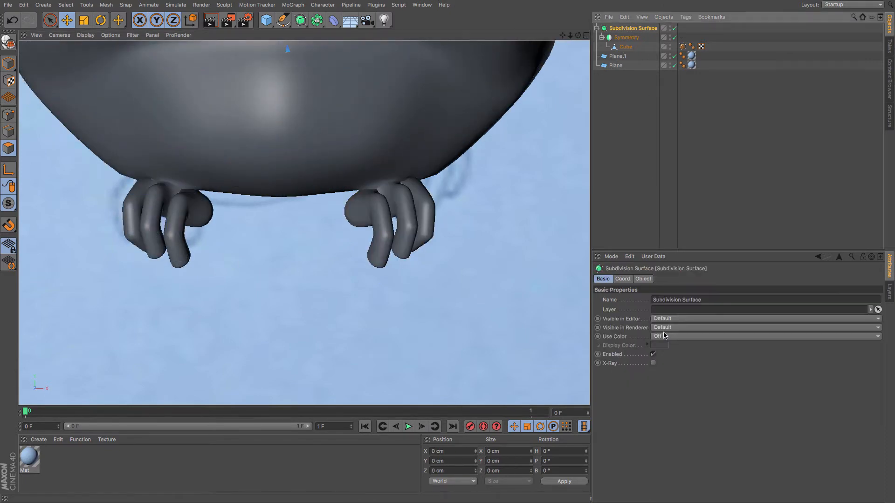
left_click(653, 364)
scroll(361, 163, "down", 5)
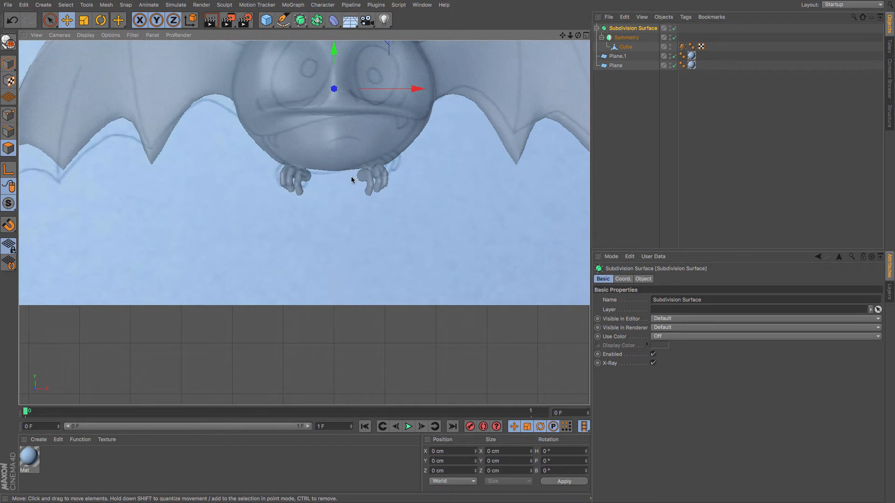
scroll(350, 181, "up", 3)
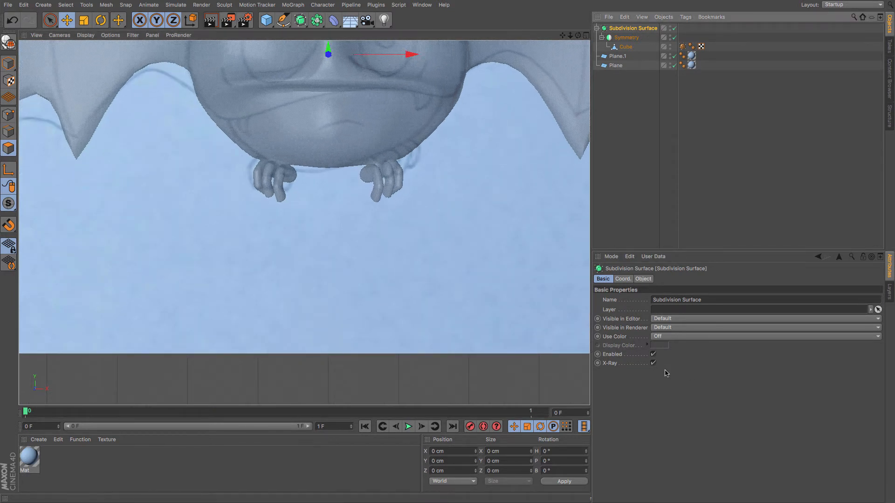
left_click(654, 363)
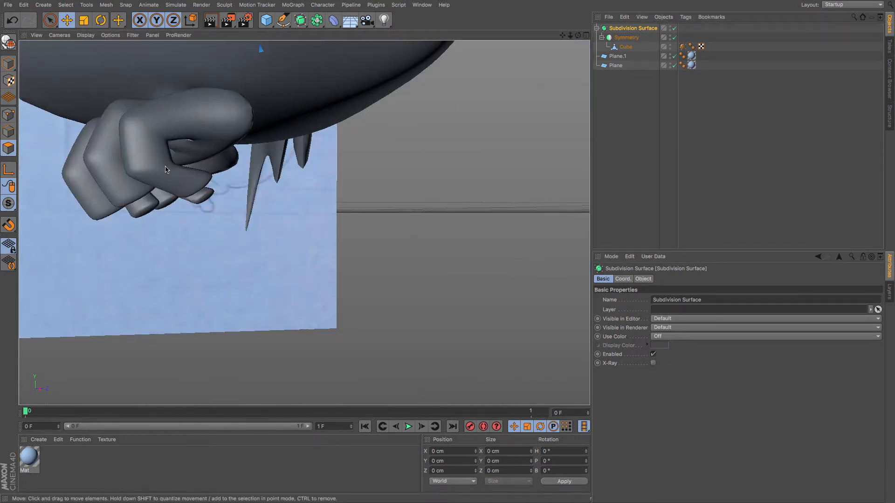
Loop-select the end ring of the curled toe tip and move it about 14 cm back along X.
left_click_drag(131, 144, 242, 135, "alt")
scroll(215, 148, "down", 4)
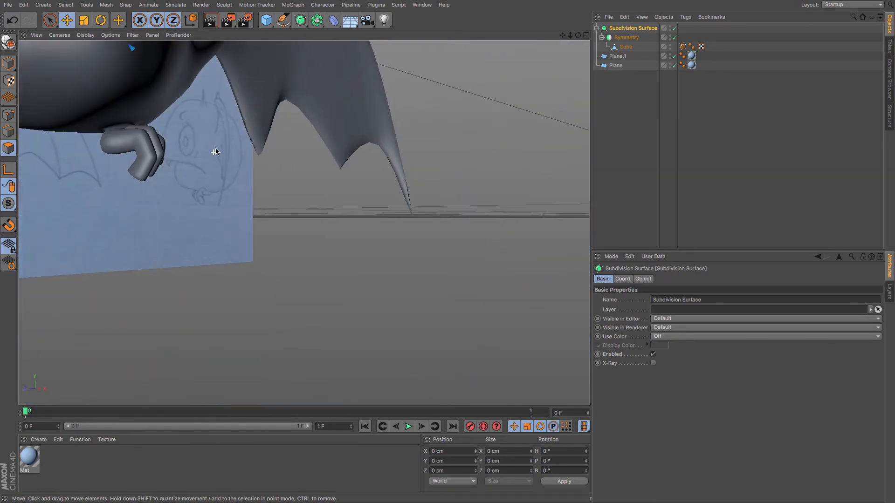
left_click_drag(564, 36, 647, 51)
scroll(310, 193, "up", 4)
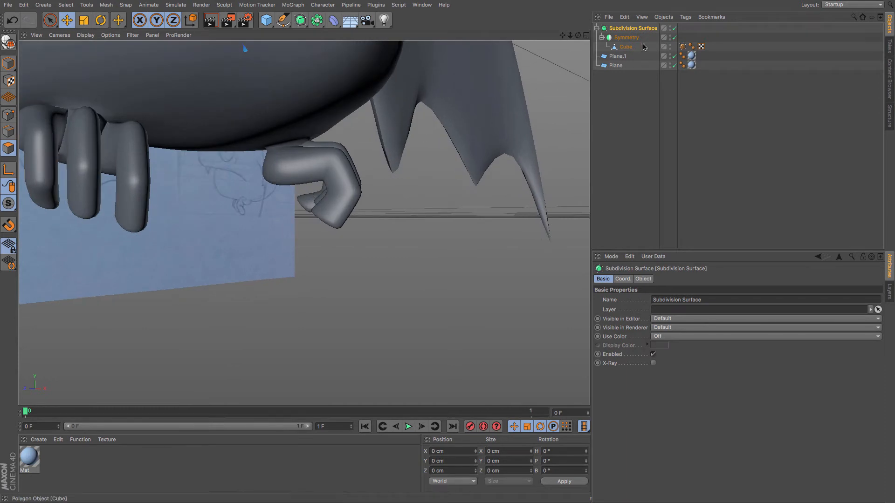
left_click(305, 190)
scroll(305, 190, "up", 2)
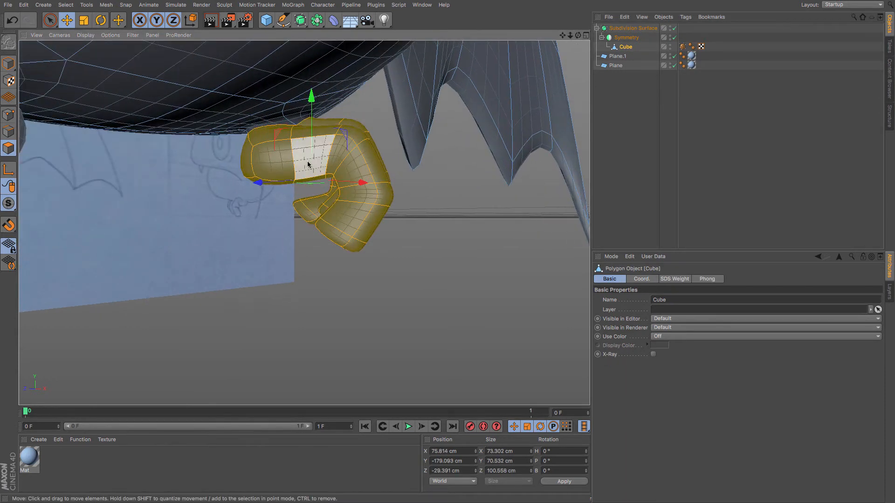
key("u")
key("l")
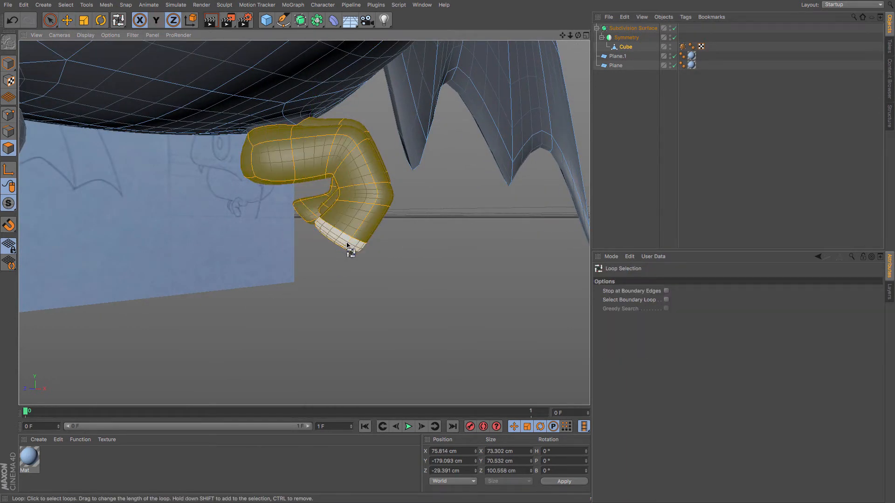
left_click(348, 246)
left_click(68, 20)
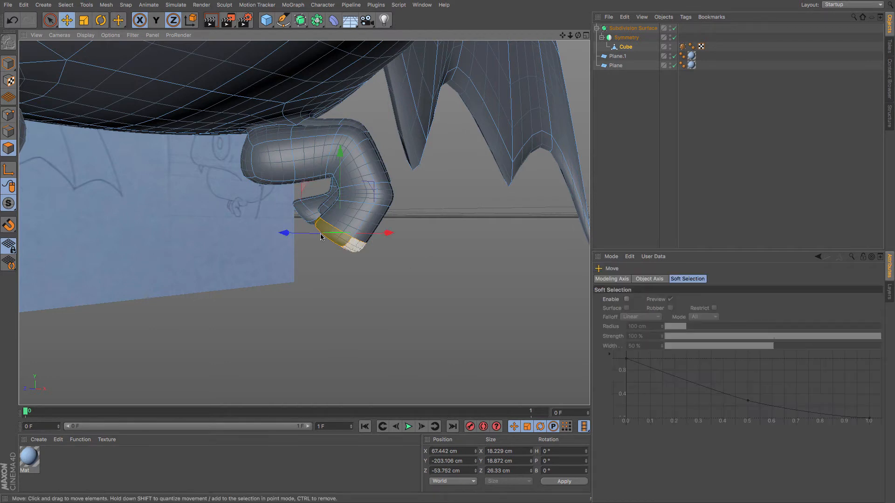
left_click_drag(354, 236, 262, 234)
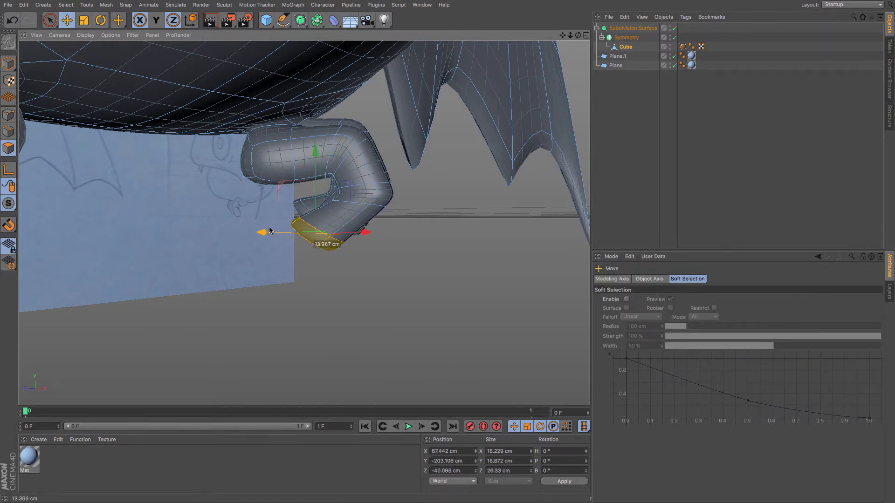
Rotate the toe tip ring to bend the claw downward and move it slightly up.
left_click(102, 21)
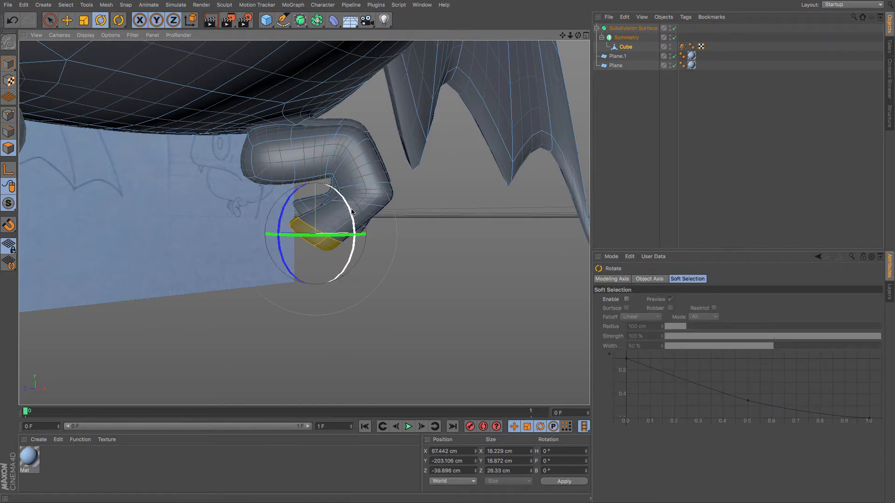
left_click_drag(351, 215, 354, 249)
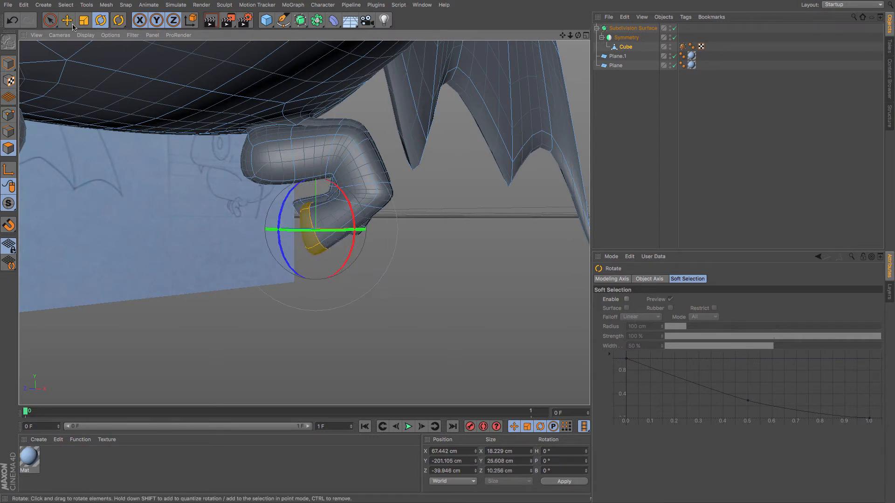
left_click(67, 20)
left_click_drag(309, 146, 315, 139)
Loop-select a ring in the middle of the curled toe and rotate it.
key("u")
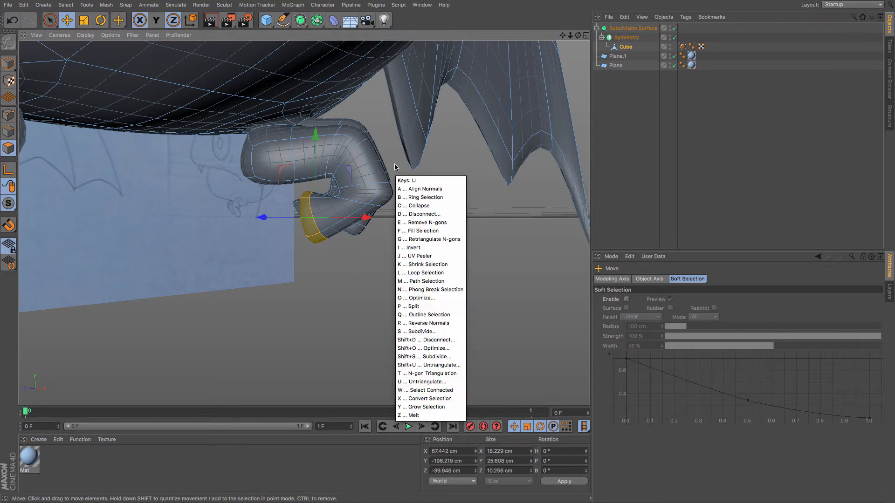
key("l")
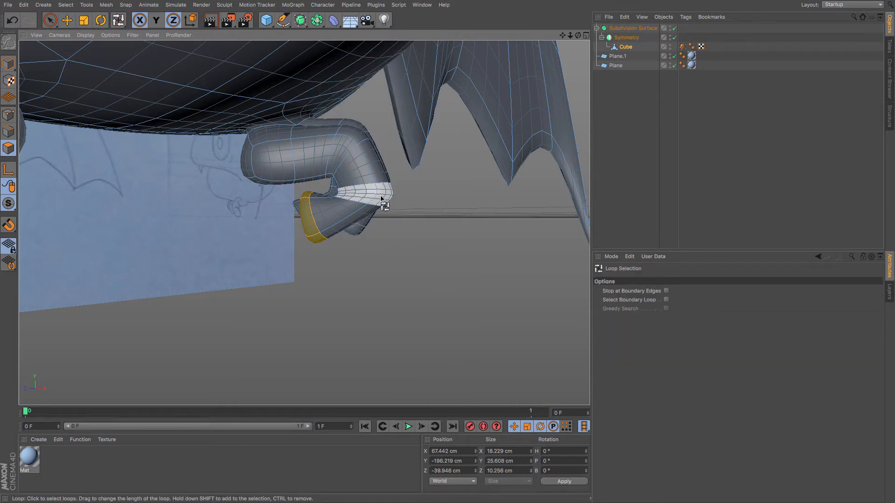
left_click(381, 199)
left_click(97, 20)
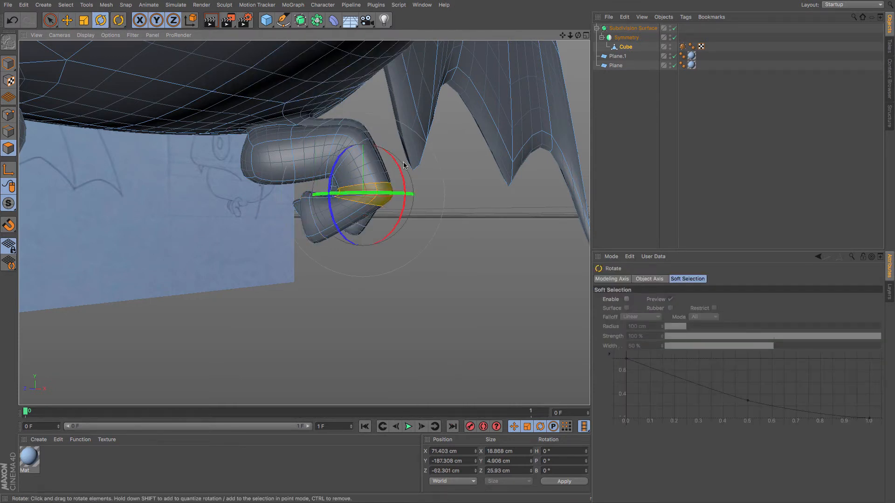
left_click_drag(400, 172, 405, 196)
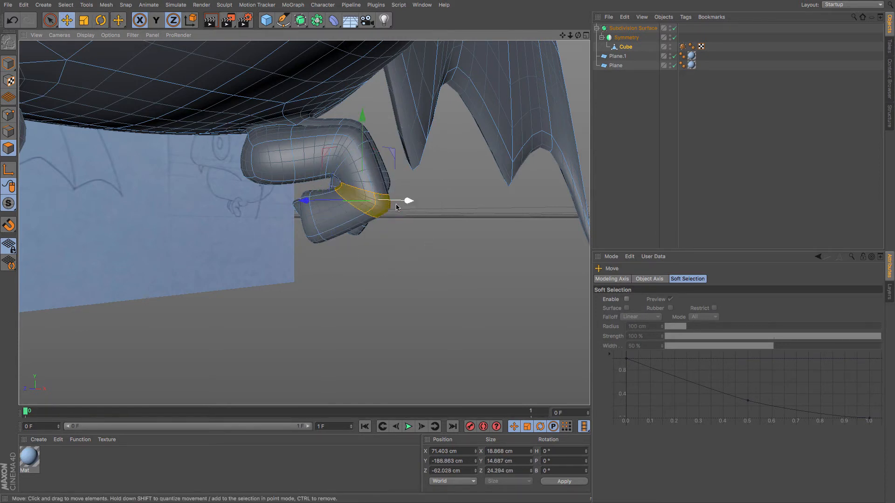
Move the selected middle toe ring along the depth axis.
left_click_drag(340, 209, 292, 225)
key("super+z")
key("super+z")
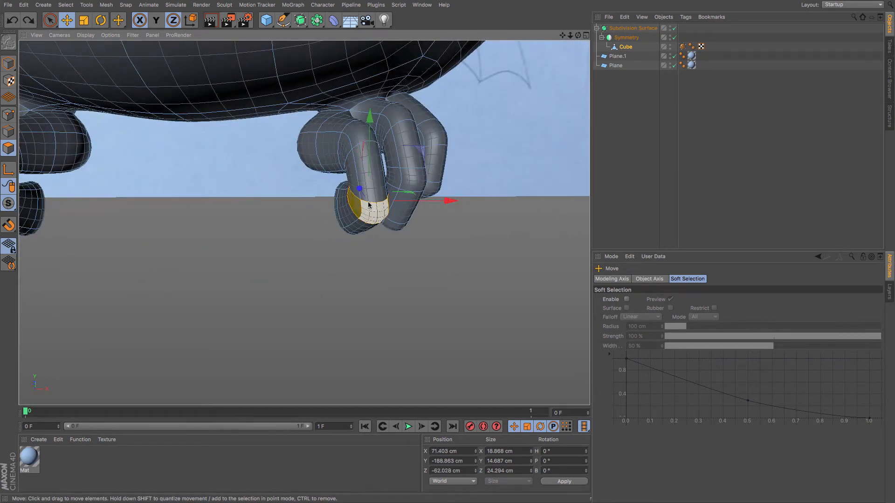
mouse_move(360, 201)
left_mouse_down()
mouse_move(553, 176)
mouse_move(340, 210)
mouse_move(448, 253)
left_mouse_up()
Orbit around the whole bat model to review the curled feet and overall shape.
scroll(97, 131, "down", 5)
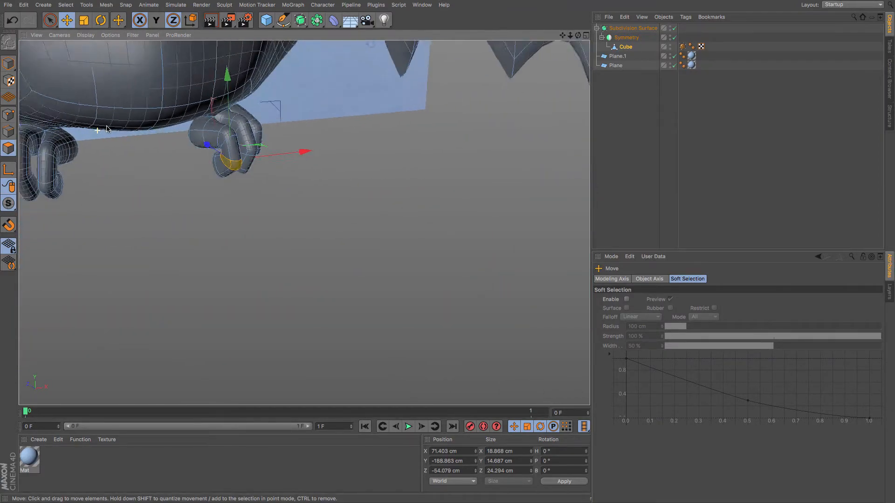
scroll(107, 128, "down", 10)
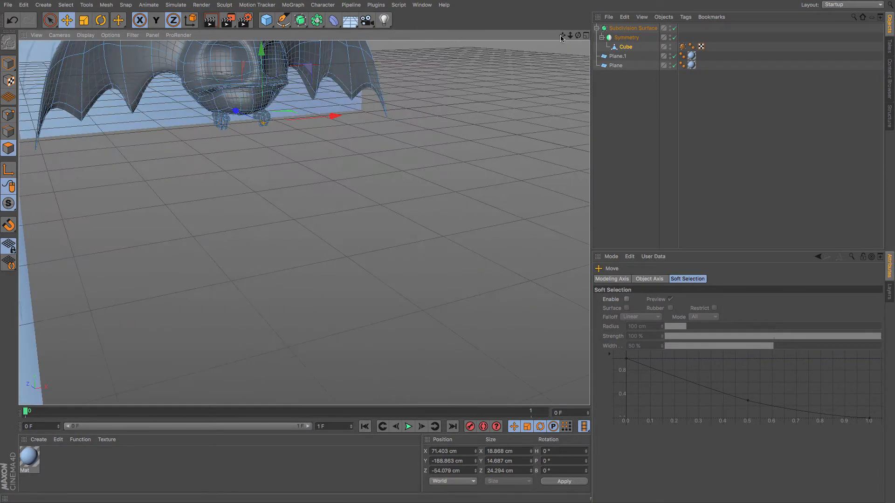
left_click_drag(563, 36, 304, 222)
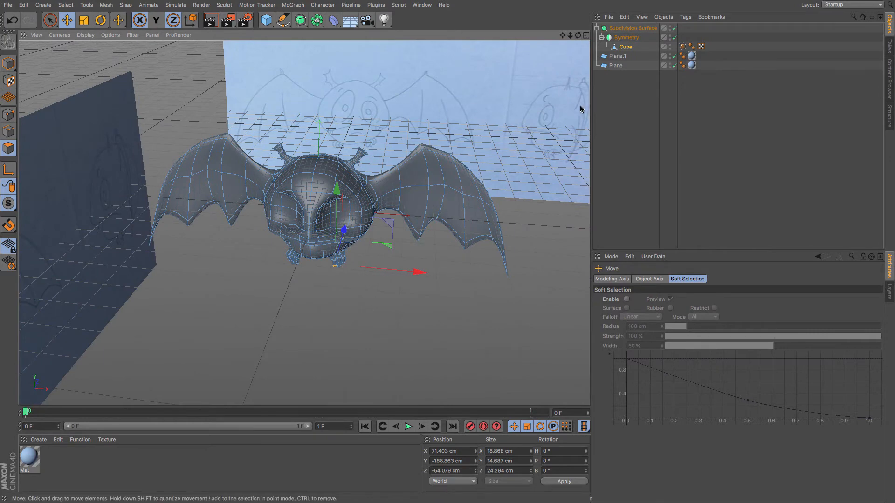
left_click(610, 118)
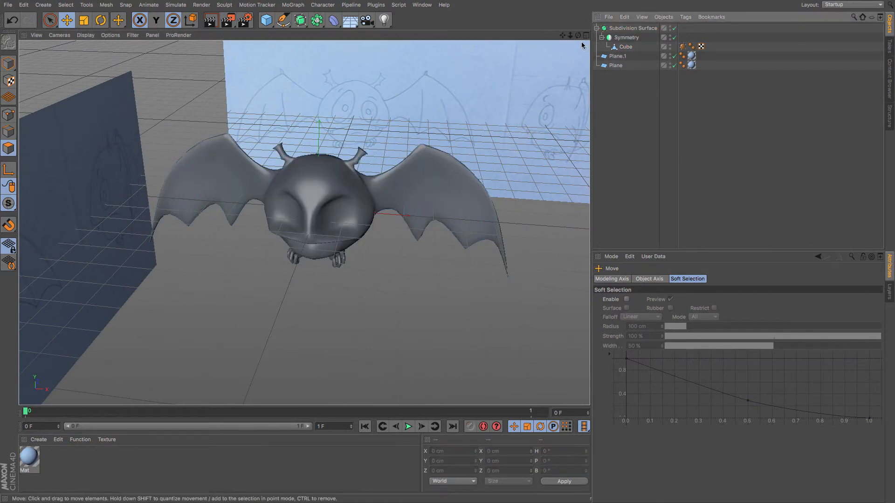
left_click_drag(578, 36, 578, 36)
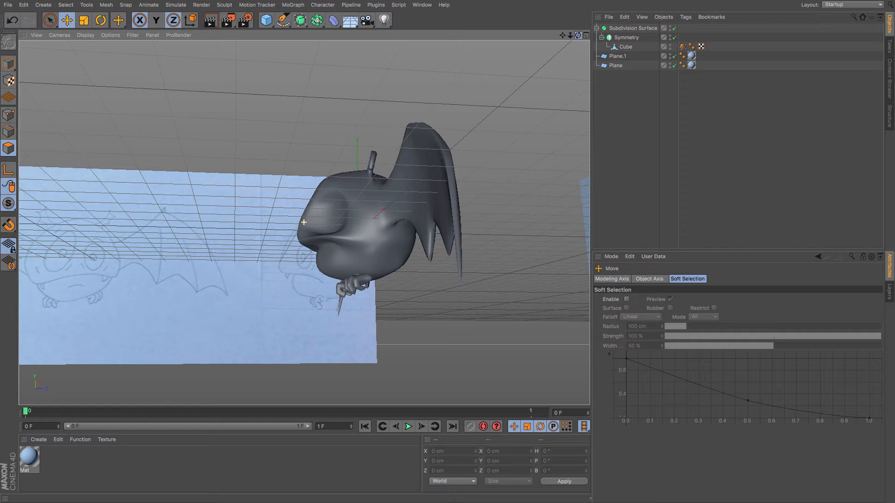
left_click_drag(303, 223, 304, 219, "alt")
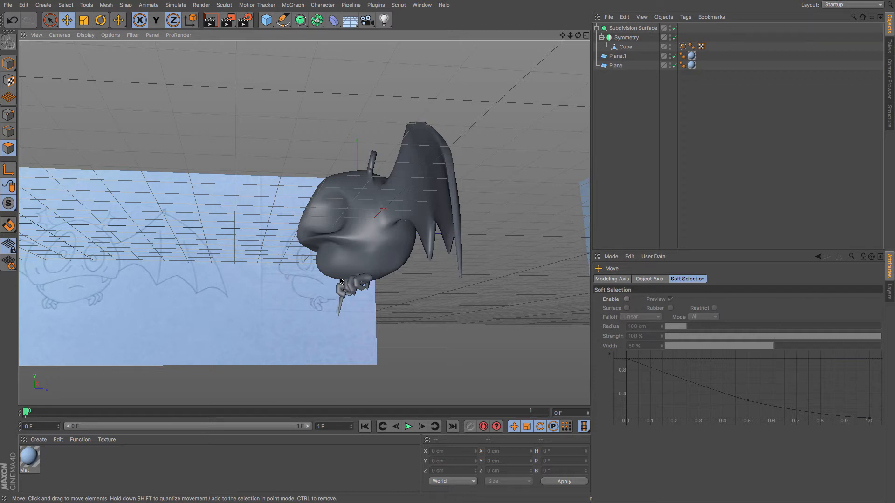
left_click_drag(578, 35, 576, 106)
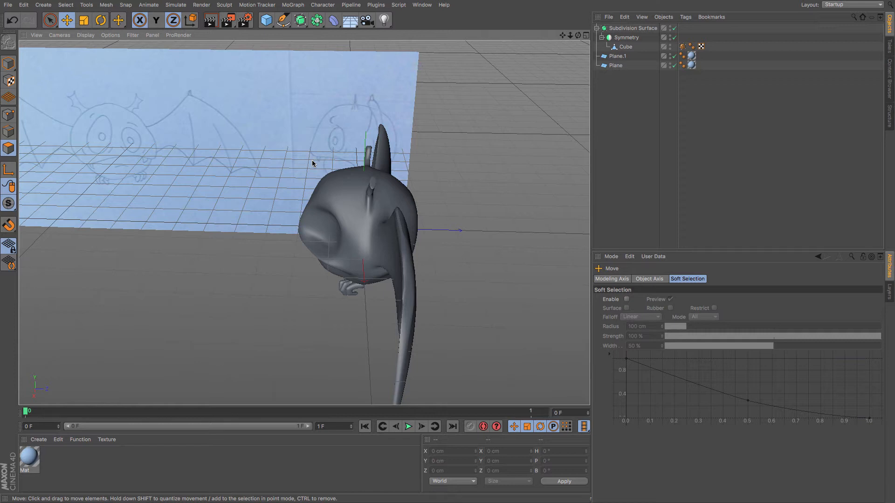
scroll(388, 173, "up", 5)
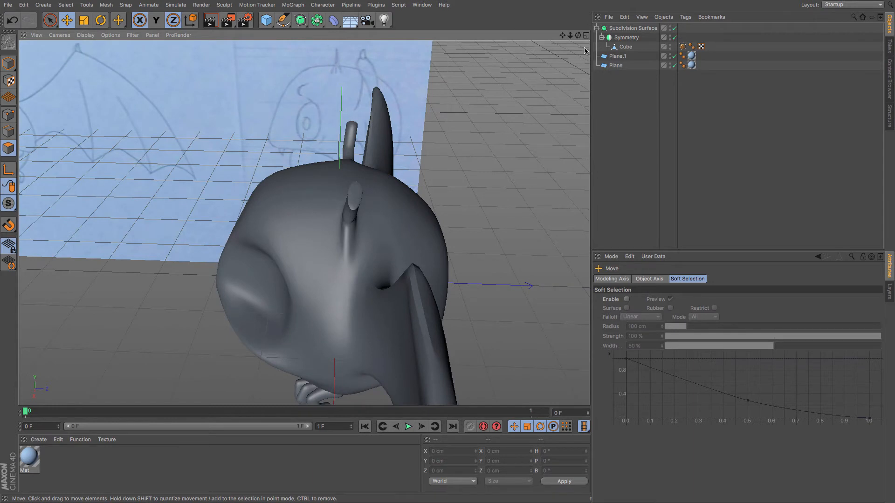
Select the polygons at the tip of the antenna and scale them flatter in depth.
left_click(625, 47)
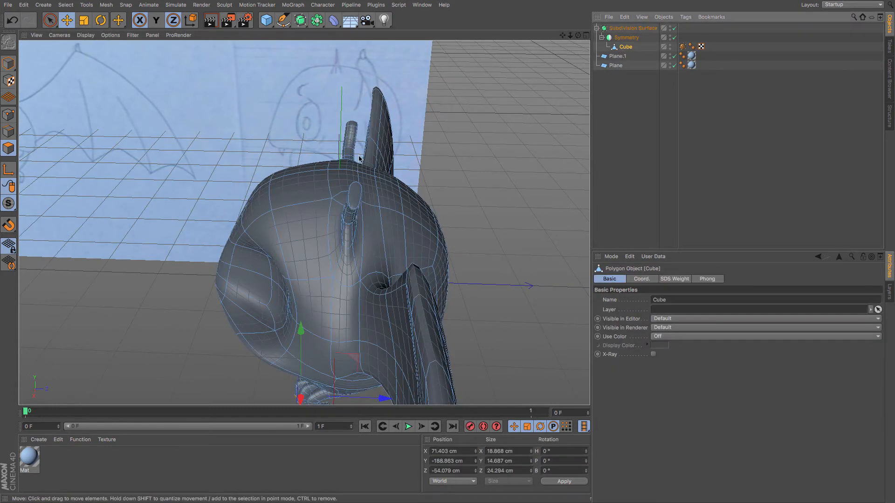
left_click(355, 195)
key("t")
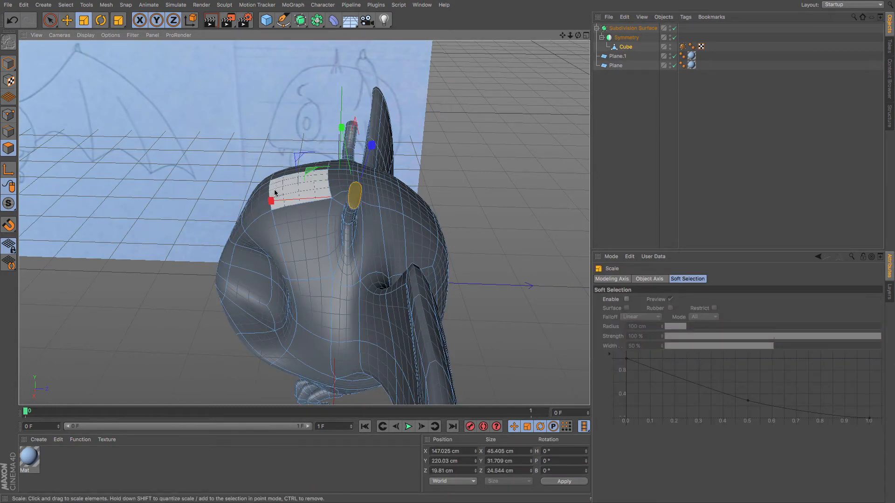
left_click_drag(274, 192, 390, 207)
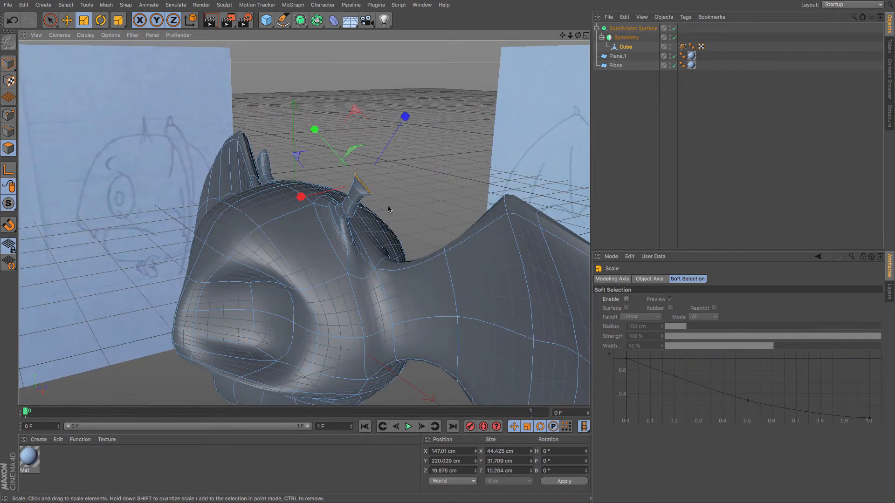
Loop-select the ring at the tip of the antenna and scale it smaller.
scroll(387, 208, "up", 3)
key("u")
key("l")
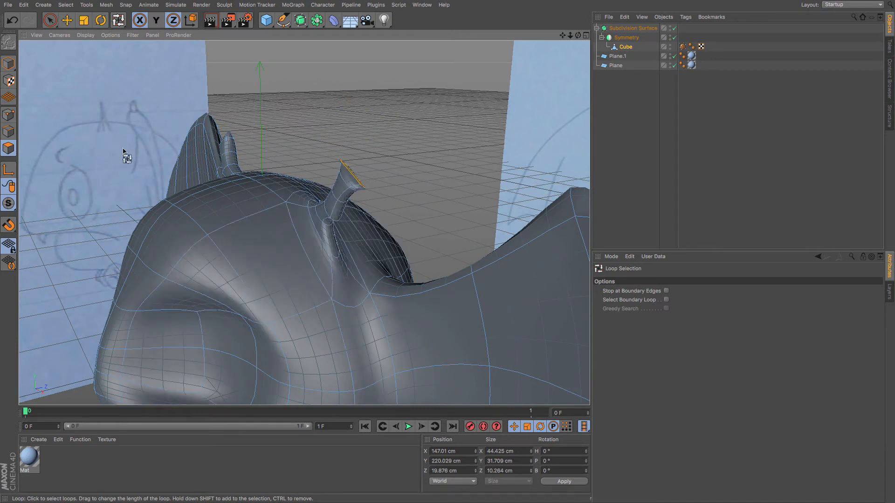
left_click(353, 186)
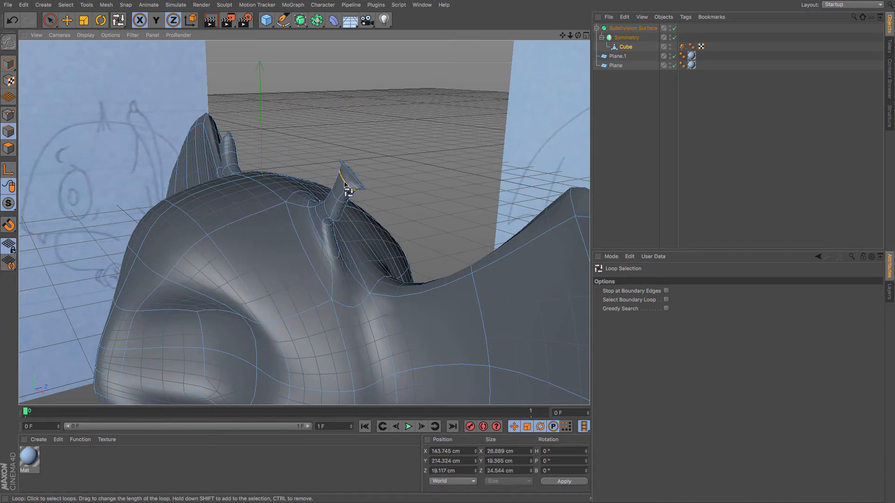
key("t")
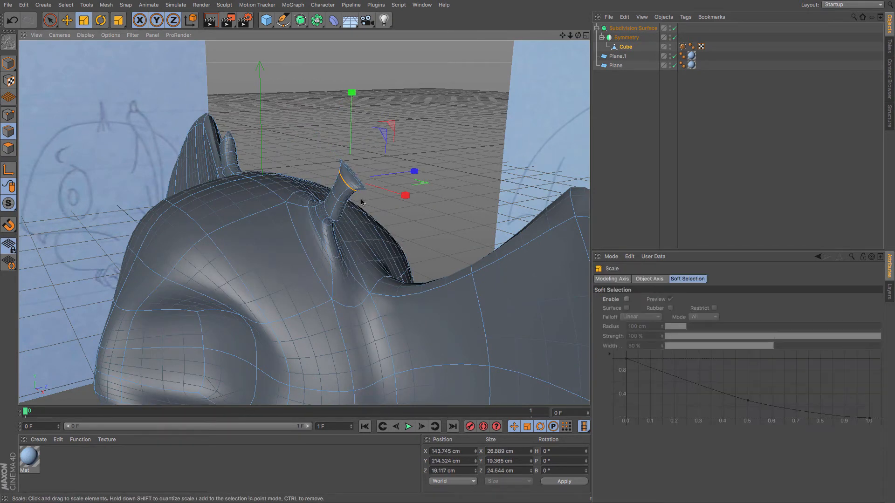
left_click_drag(420, 171, 391, 177)
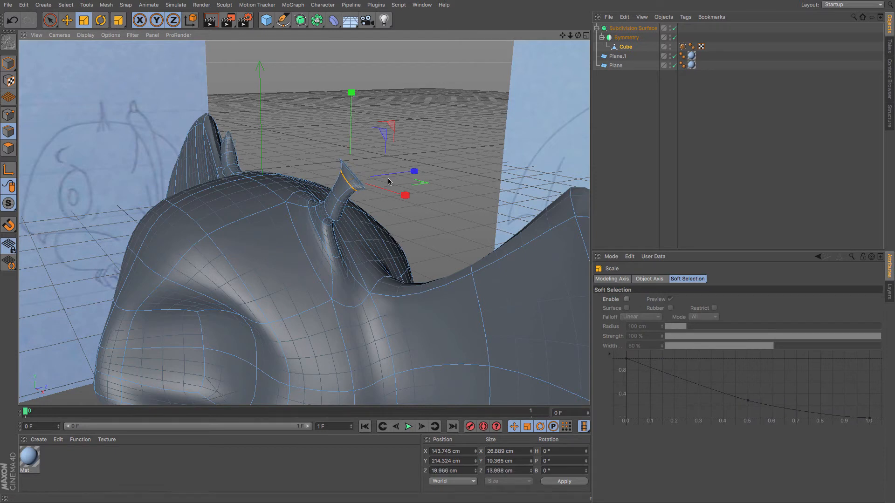
Loop-select the next ring down the antenna and scale it smaller.
key("u")
key("l")
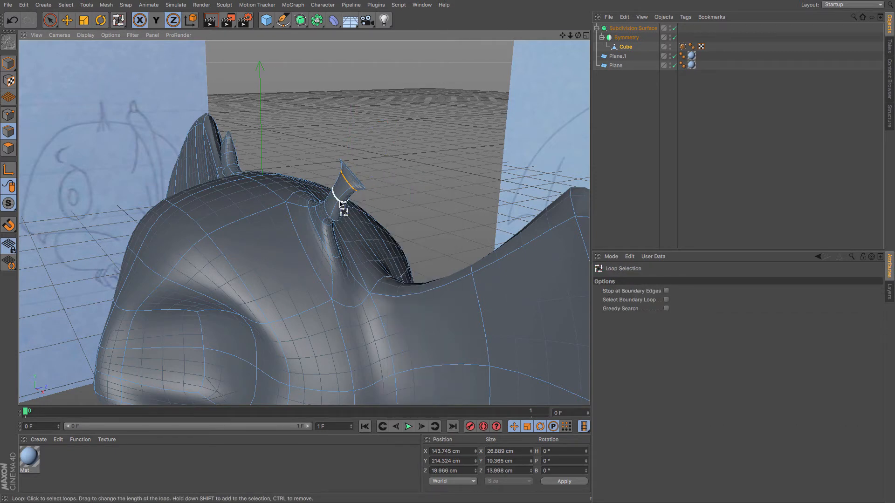
left_click(342, 205)
key("t")
left_click_drag(410, 186, 378, 195)
scroll(352, 200, "down", 12)
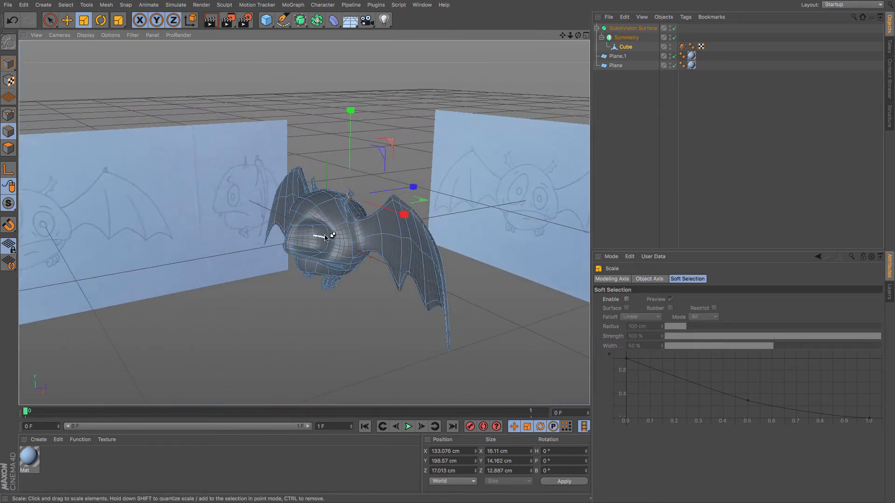
Select the Subdivision Surface hierarchy and duplicate it.
left_click_drag(325, 236, 412, 225)
key("ctrl+z")
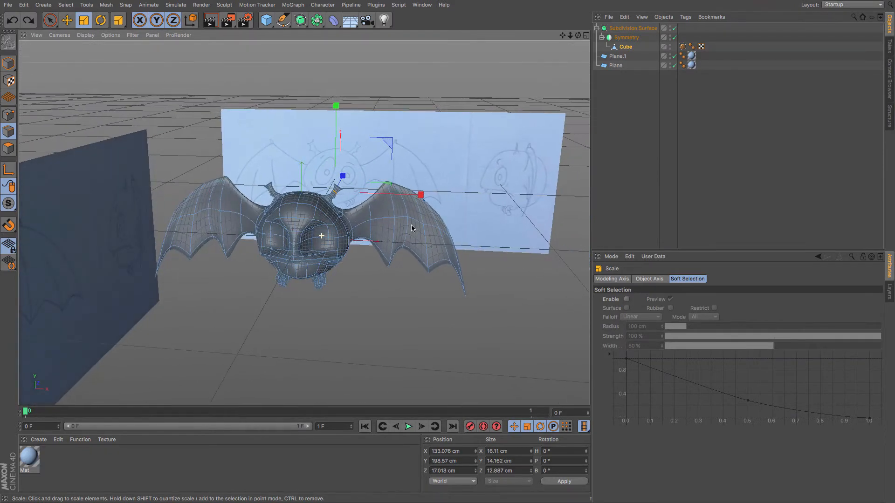
left_click(606, 150)
scroll(411, 168, "up", 5)
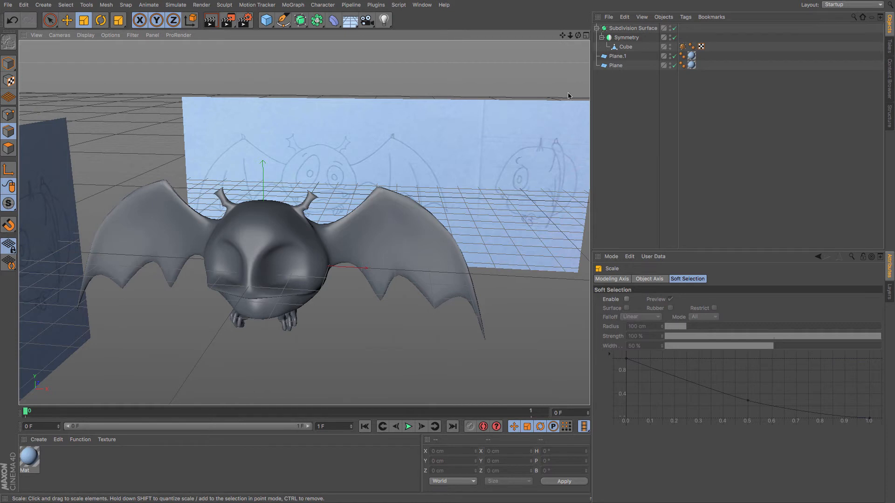
left_click(627, 29)
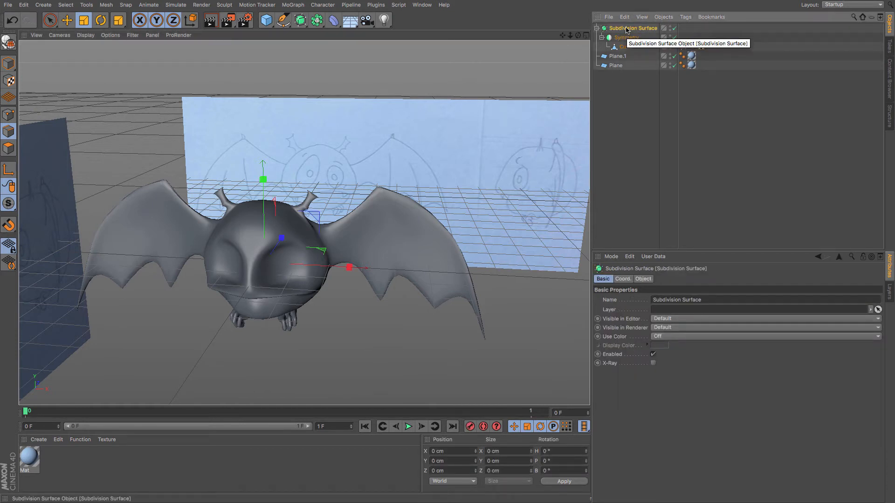
key("ctrl+c")
key("ctrl+v")
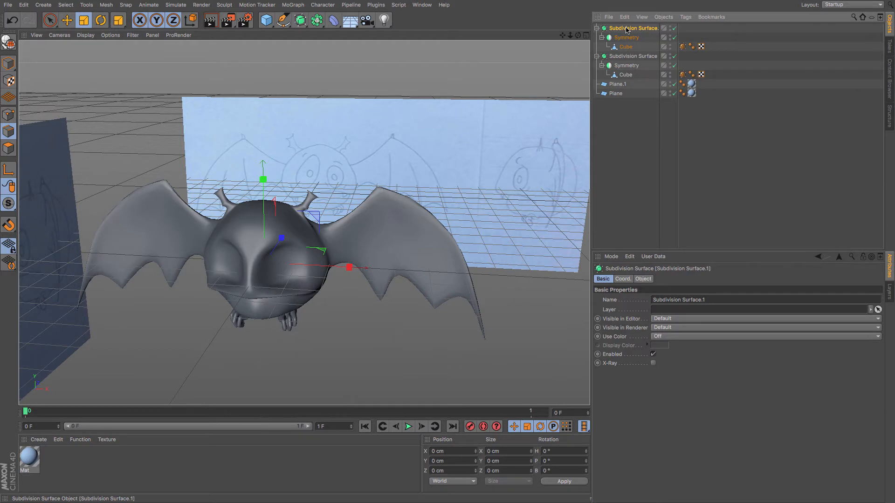
Rename the duplicate BACKUP, hide it in editor and render, and collapse it.
double_click(627, 57)
type("BACK")
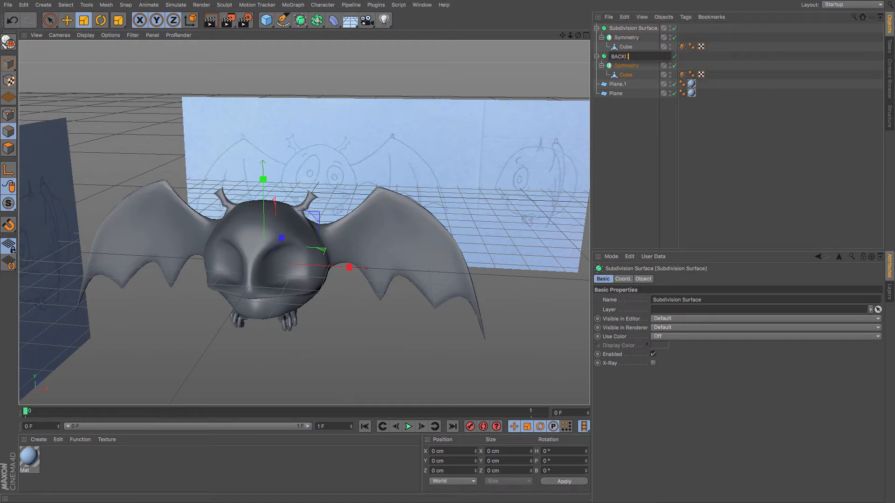
type("UP")
key("Return")
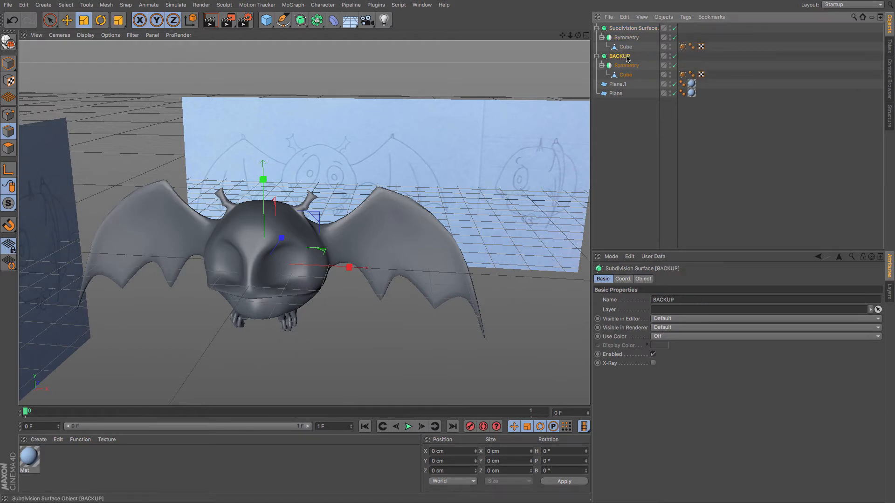
left_click(670, 55)
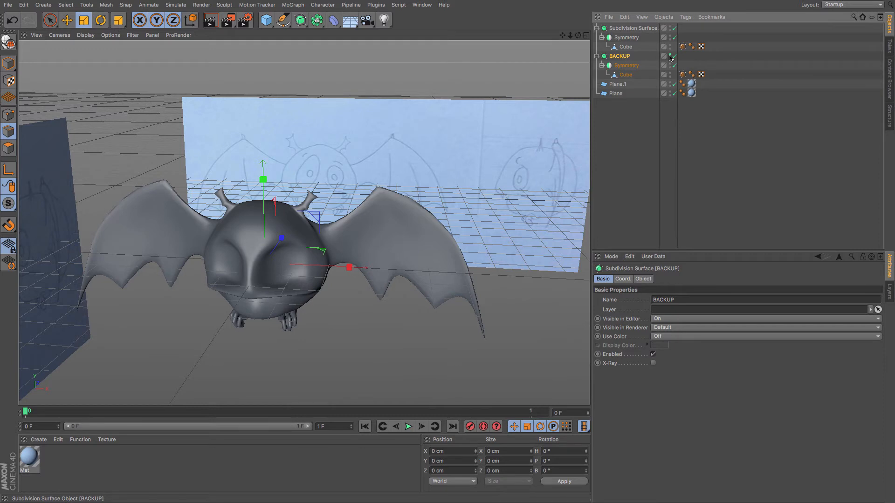
left_click(596, 56)
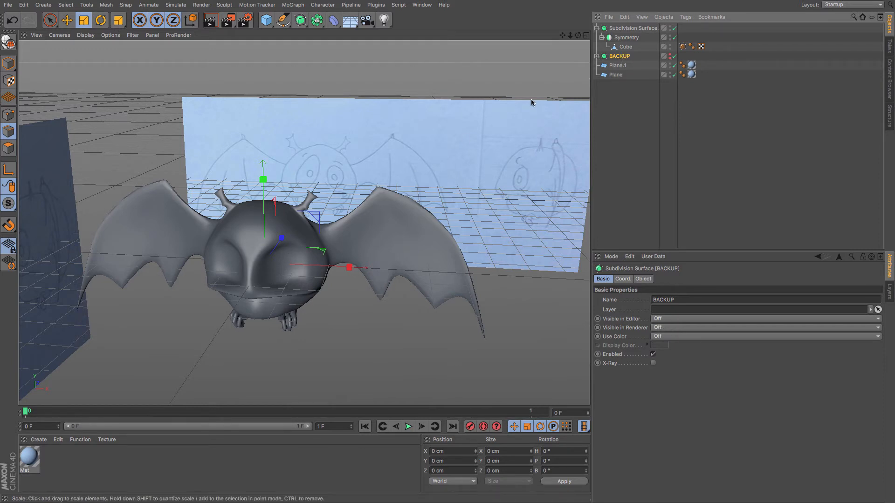
Make the Symmetry object editable, move its Cube directly under Subdivision Surface, and delete the empty null.
left_click(626, 38)
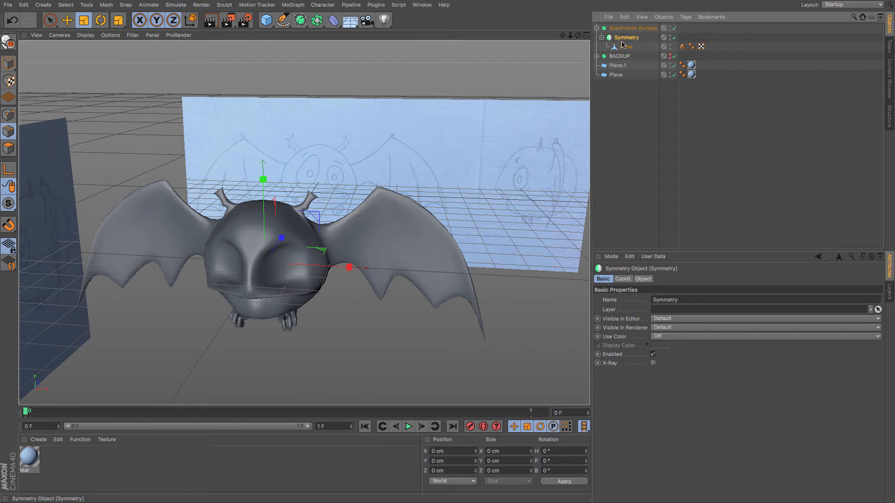
left_click(10, 46)
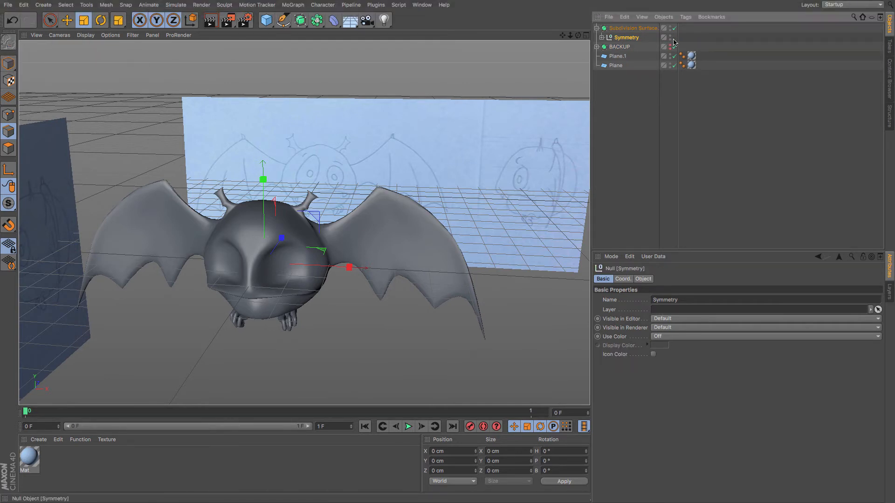
left_click(602, 38)
left_click_drag(620, 47, 624, 29)
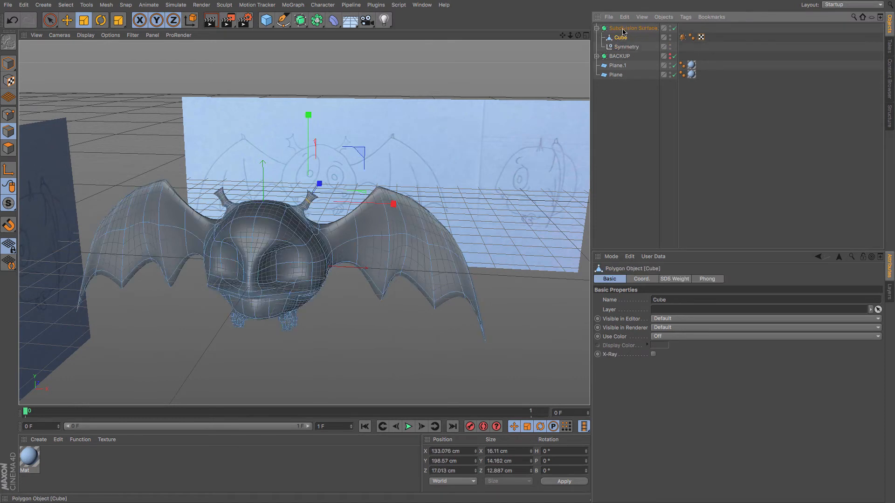
left_click(626, 48)
key("Delete")
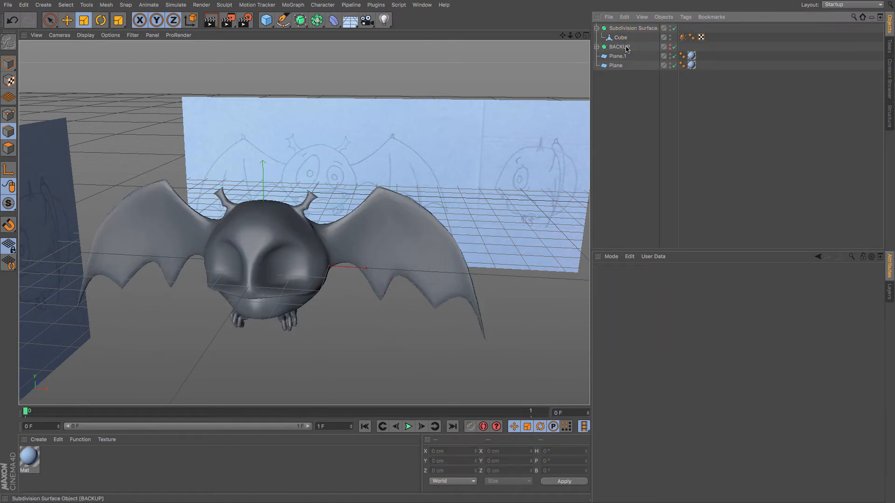
Switch to the front view, frame the model and enable X-Ray on the Subdivision Surface.
left_click(9, 149)
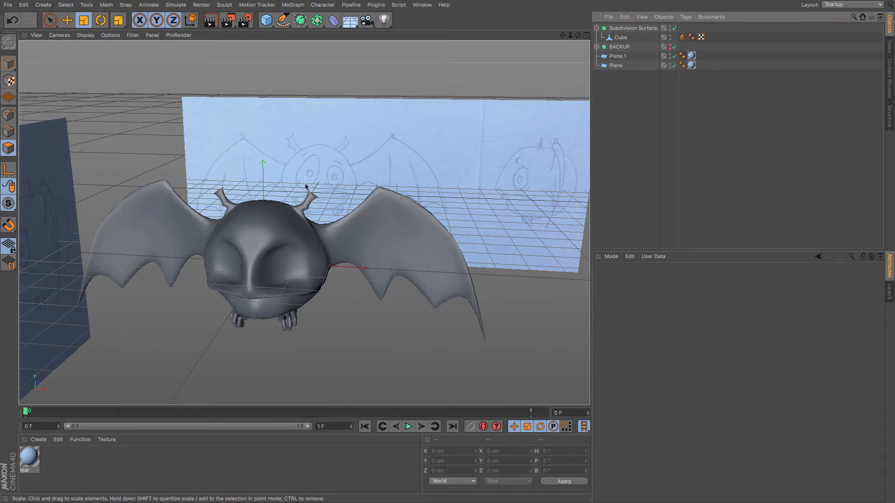
key("F4")
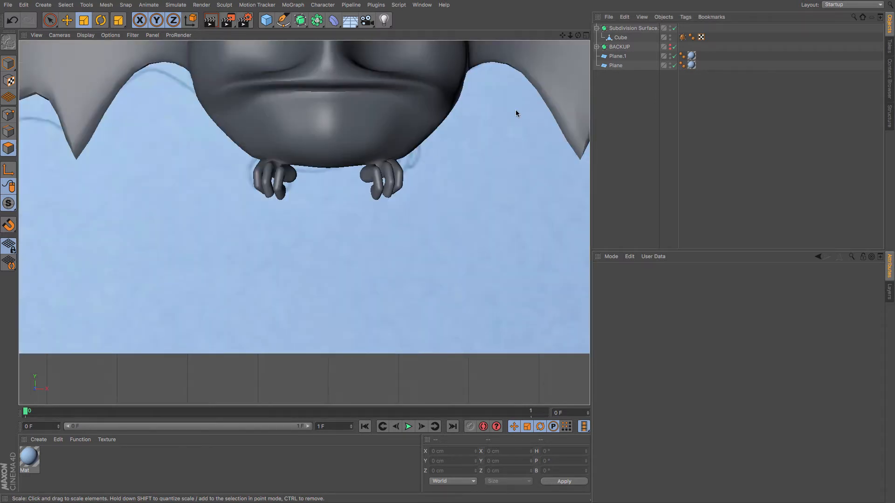
scroll(508, 102, "down", 3)
key("h")
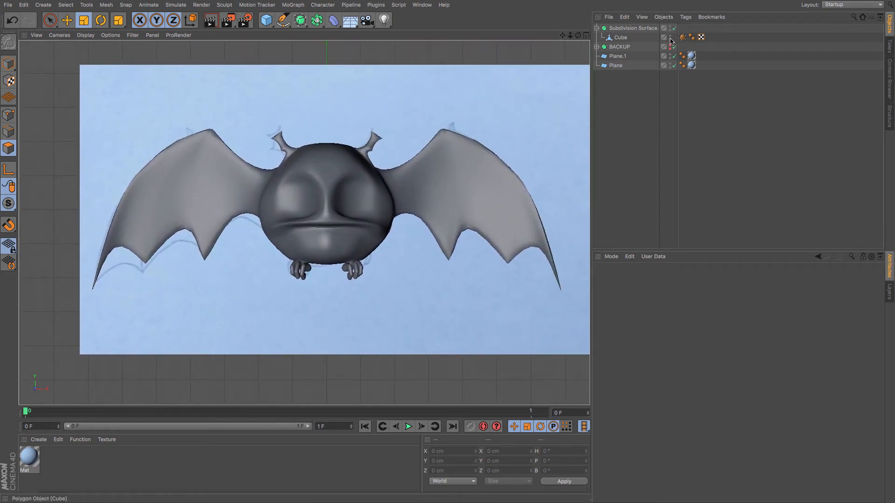
left_click(633, 28)
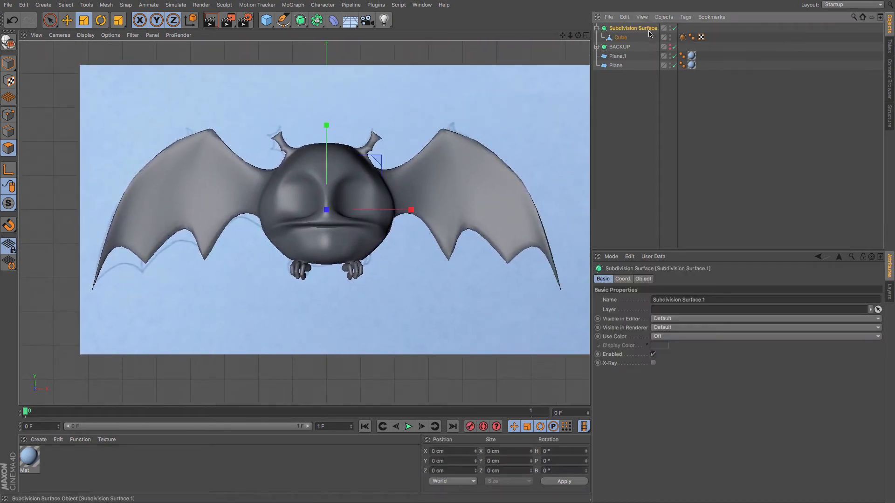
left_click(653, 363)
scroll(324, 225, "up", 4)
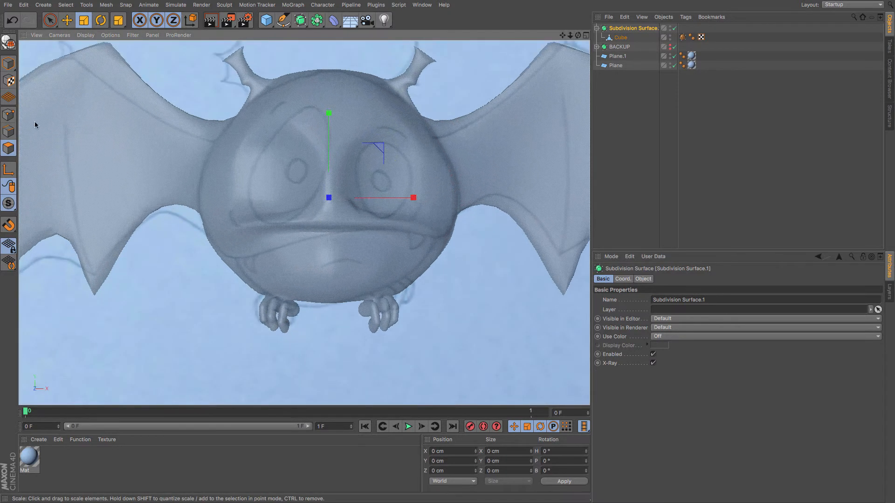
Select the Cube in point mode and move a point on the upper head toward the front reference.
left_click(621, 38)
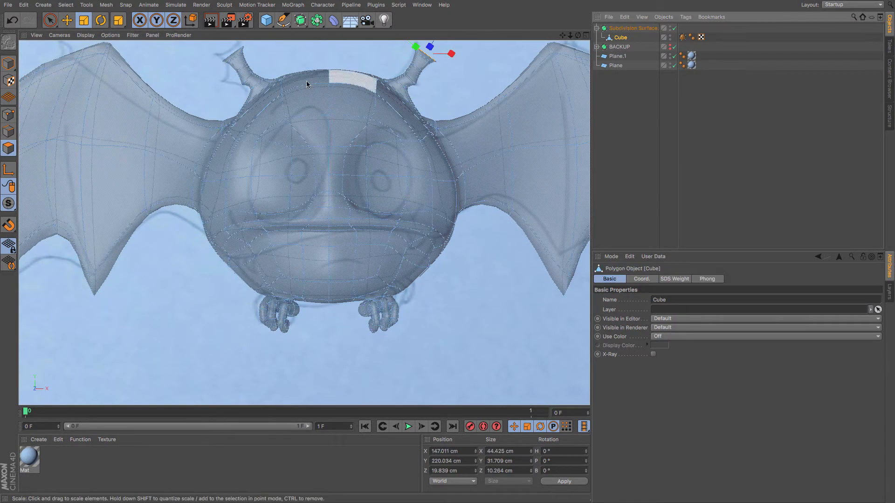
left_click(8, 115)
left_click(49, 20)
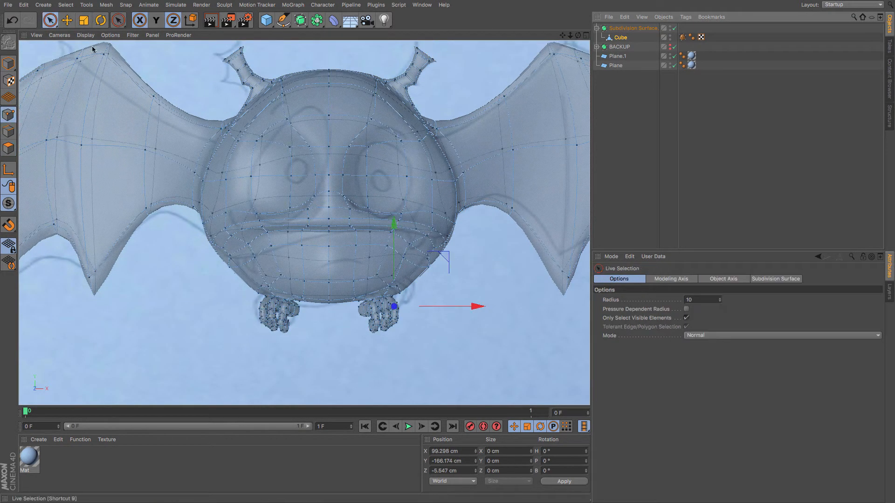
left_click(291, 116)
left_click_drag(299, 147, 295, 146)
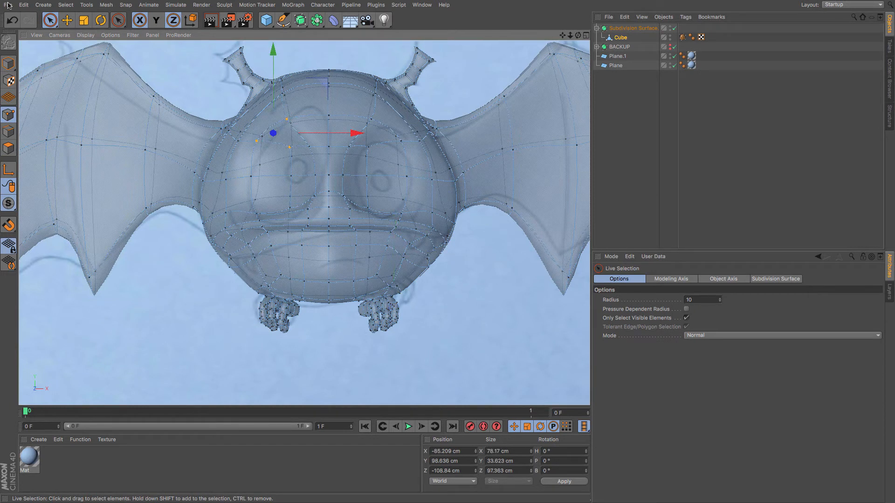
key("e")
left_click_drag(109, 105, 175, 80)
key("ctrl+z")
Move individual points on the upper head and around the eye to follow the front reference outline.
left_click(155, 22)
left_click(310, 145)
left_click(297, 110)
left_click_drag(287, 128, 314, 130)
left_click(317, 146)
left_click_drag(320, 172, 331, 172)
left_click(312, 110)
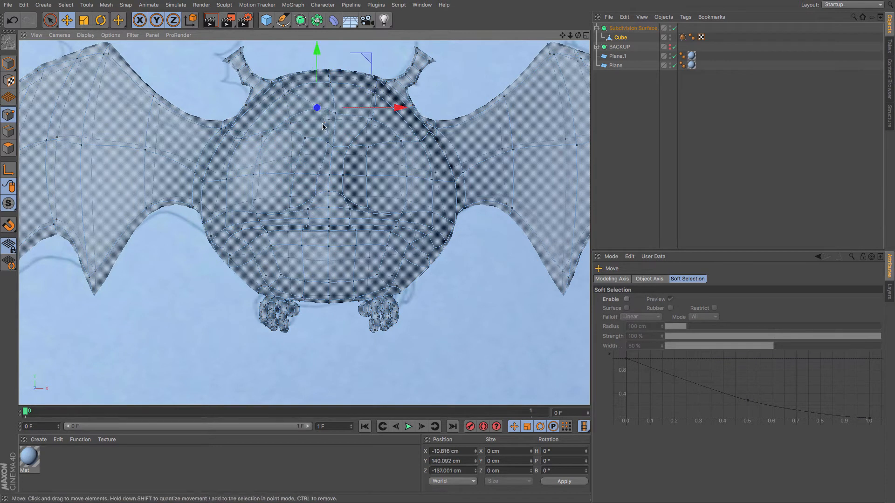
left_click_drag(305, 132, 283, 148)
left_click(273, 130)
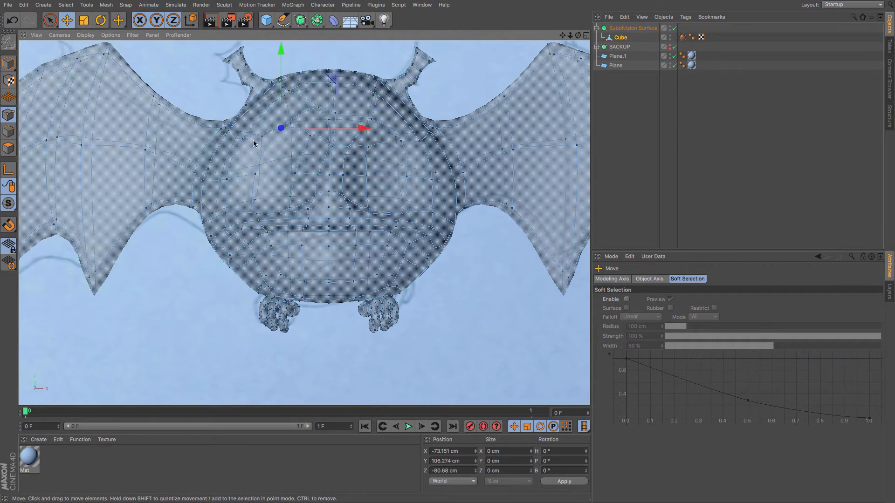
left_click(255, 173)
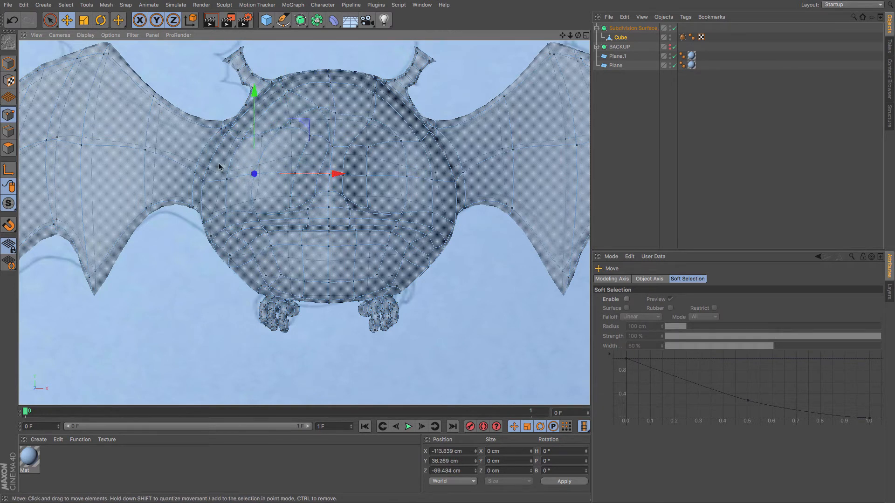
left_click(257, 212)
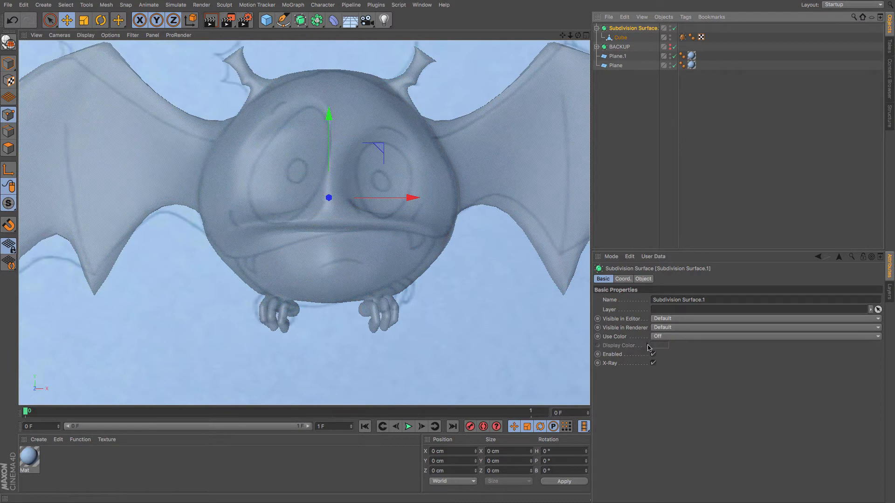
Turn off X-Ray on the Subdivision Surface and return to the perspective view to review the head.
left_click(654, 366)
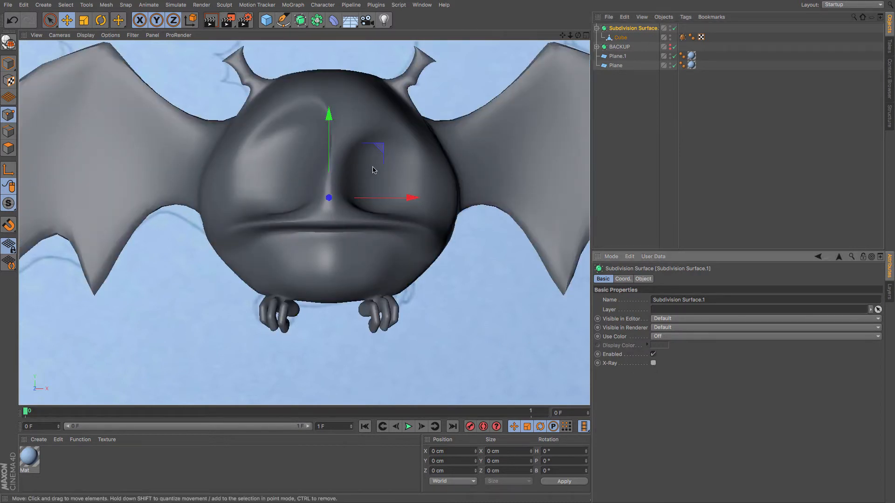
key("F1")
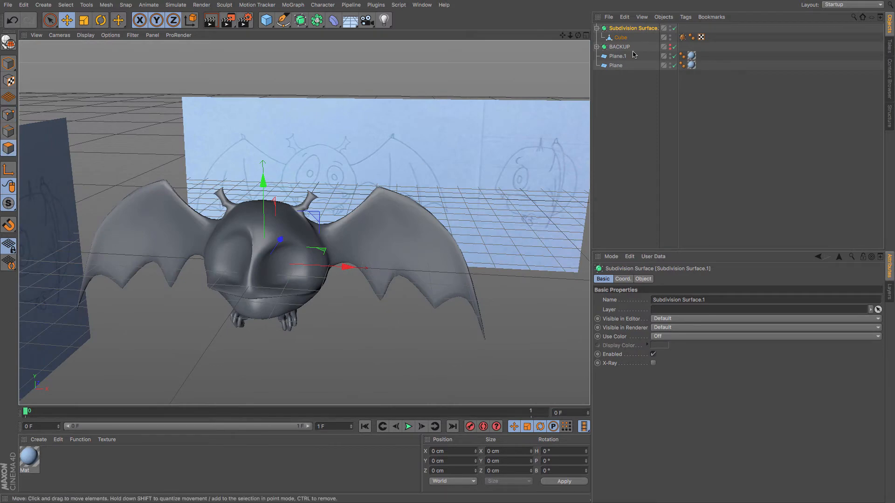
left_click(621, 37)
scroll(170, 323, "up", 3)
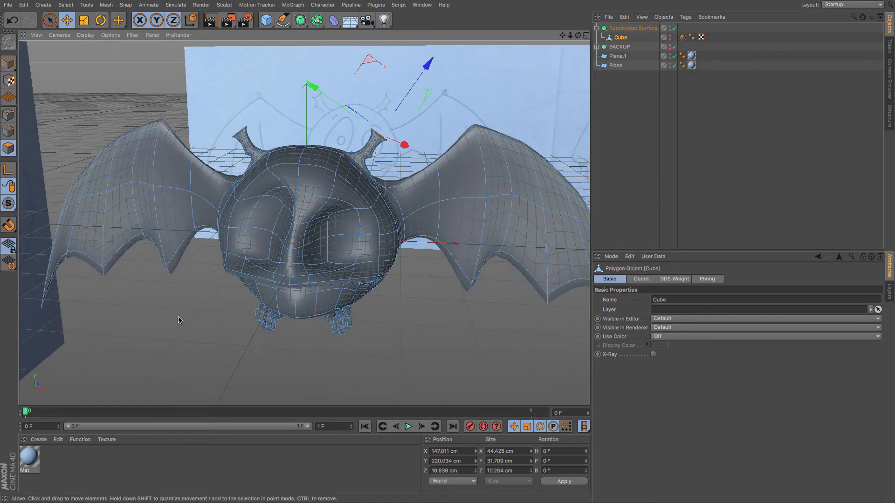
scroll(270, 282, "up", 4)
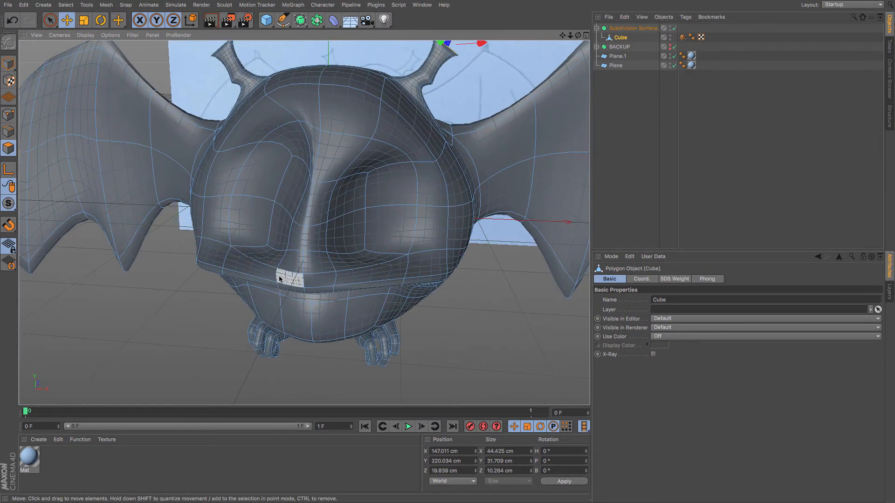
left_click_drag(276, 260, 349, 269, "alt")
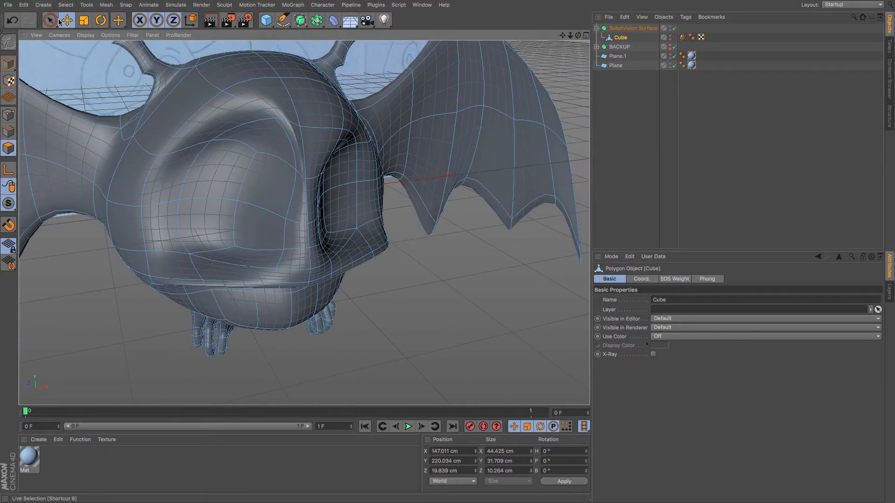
Select the eye-socket polygons and inner-extrude them with a maximum angle of 111°.
left_click(254, 144)
left_click(240, 177, "shift")
left_click(268, 198, "shift")
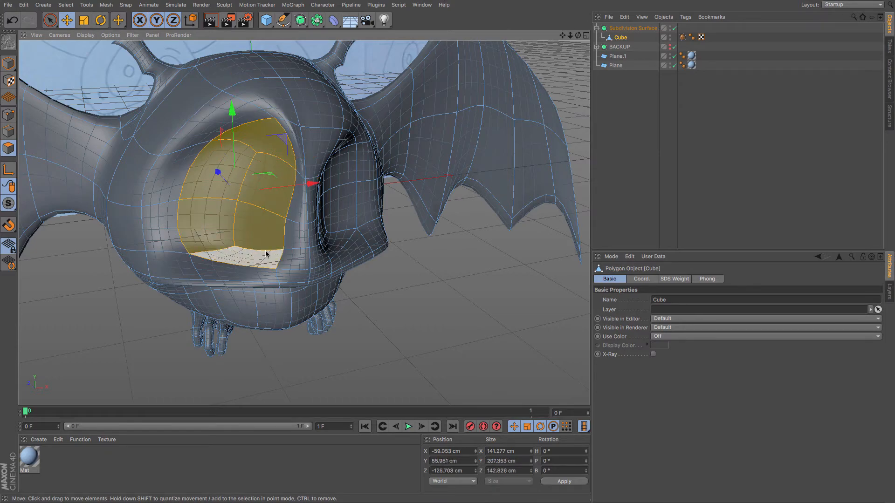
mouse_move(290, 282)
left_mouse_down("alt")
mouse_move(280, 260)
mouse_move(287, 225)
mouse_move(283, 268)
mouse_move(295, 262)
mouse_move(287, 273)
left_mouse_up("alt")
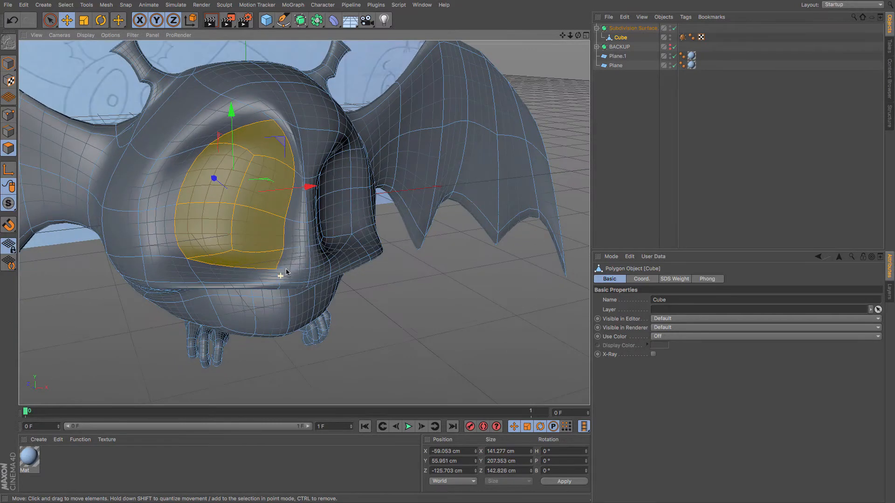
key("m")
key("w")
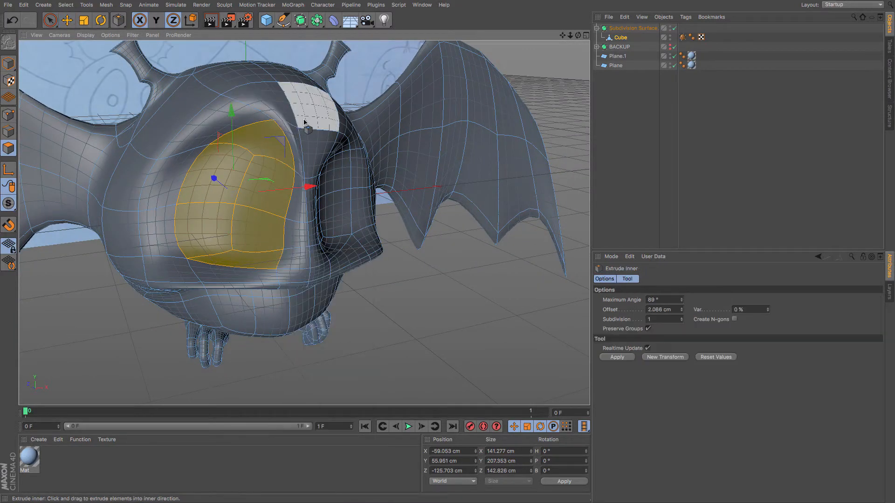
left_click_drag(304, 122, 242, 122)
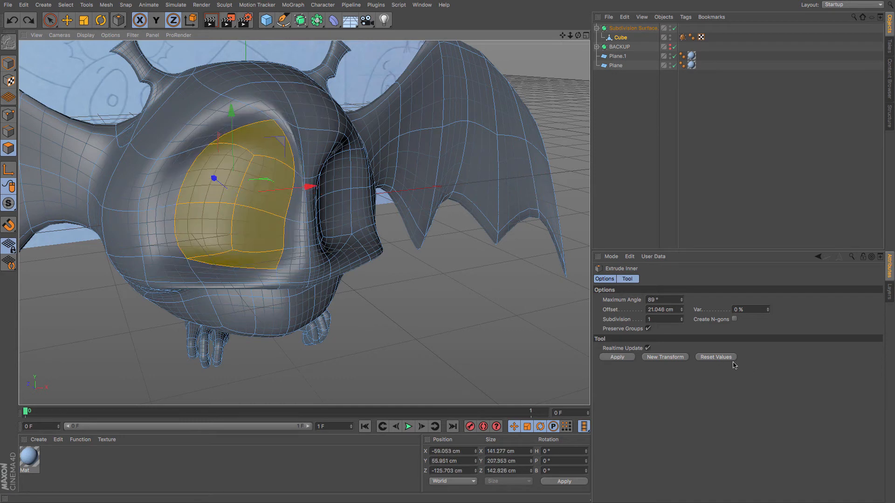
left_click(681, 301)
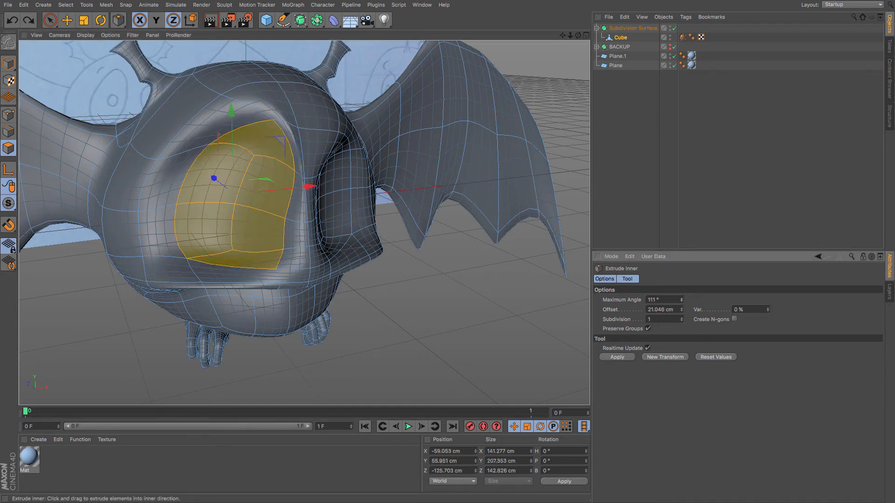
left_click_drag(444, 224, 390, 236)
left_click_drag(217, 186, 214, 185)
left_click_drag(305, 241, 361, 257, "alt")
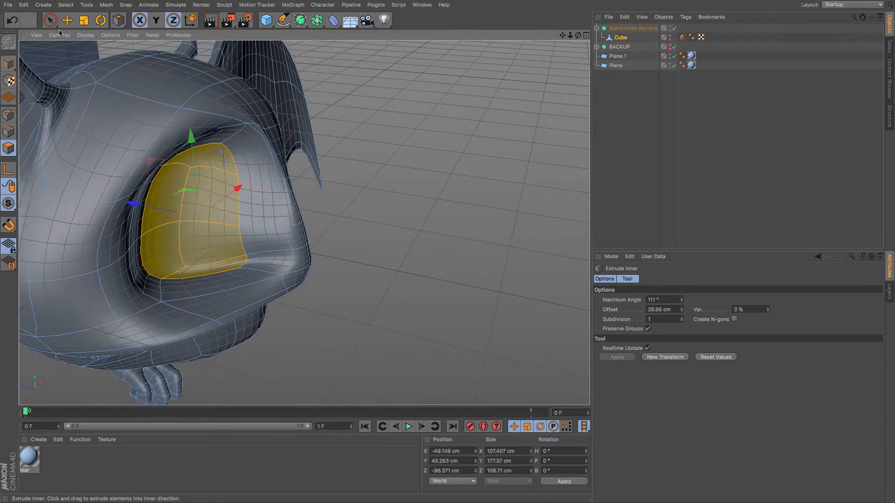
Scale and move the inset eye polygons to recess them into the socket.
key("t")
mouse_move(132, 204)
left_mouse_down()
mouse_move(179, 217)
mouse_move(136, 203)
left_mouse_up()
key("e")
left_click_drag(241, 215, 227, 143, "alt")
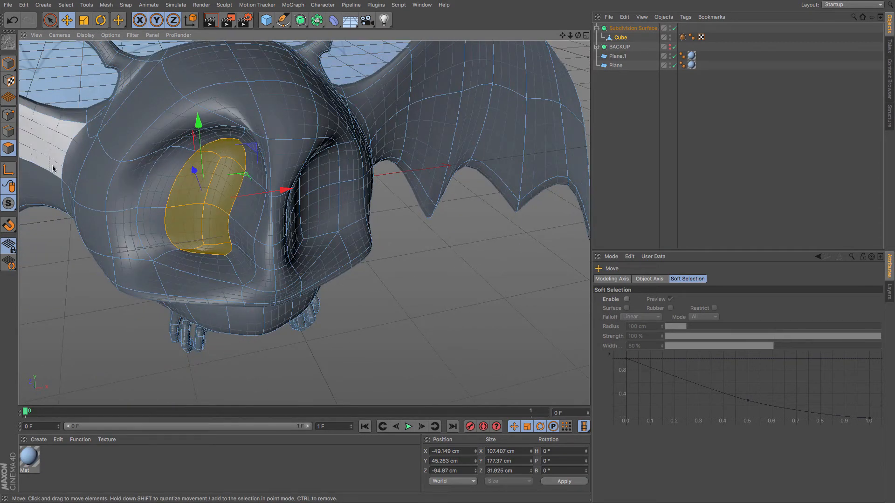
Select the eye polygons again, add another inner extrusion, and scale and move the inset to round the eyeball.
left_click_drag(268, 251, 89, 192, "alt")
left_click(50, 20)
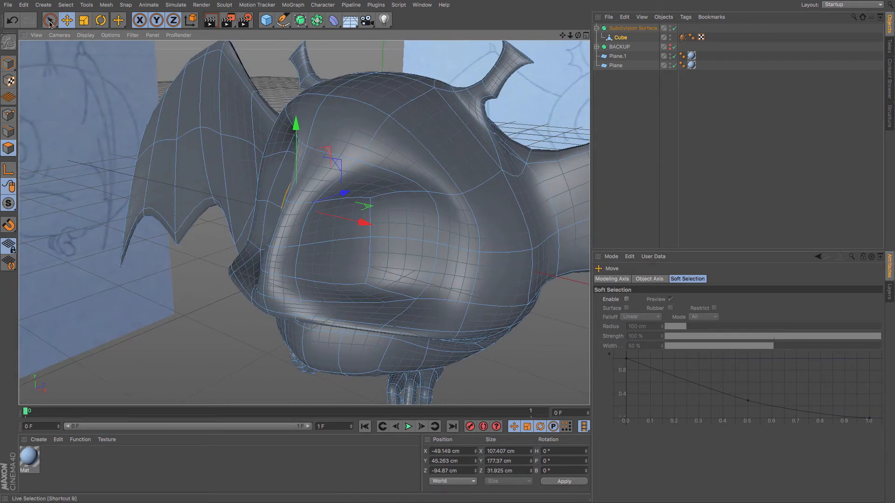
mouse_move(396, 229)
left_mouse_down()
mouse_move(353, 204)
mouse_move(359, 277)
mouse_move(430, 271)
left_mouse_up()
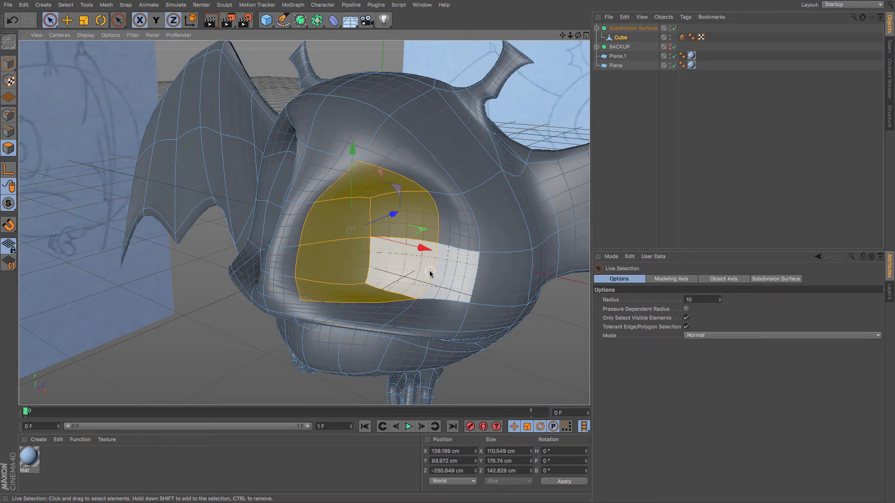
key("m")
key("w")
left_click_drag(499, 228, 482, 247)
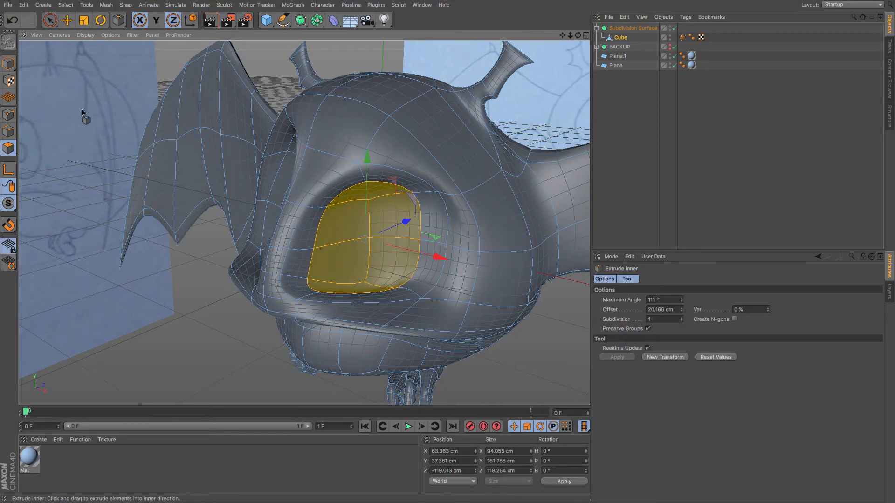
left_click(83, 20)
mouse_move(408, 220)
left_mouse_down()
mouse_move(374, 233)
mouse_move(370, 200)
mouse_move(415, 219)
left_mouse_up()
key("e")
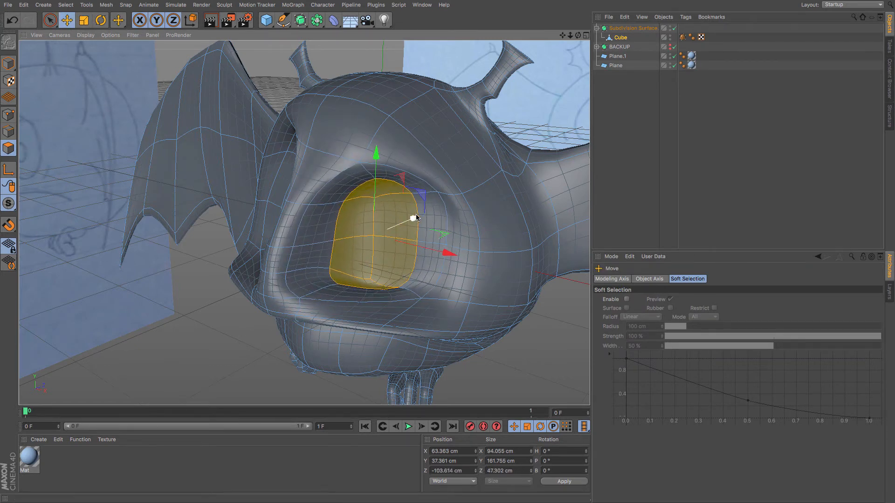
mouse_move(335, 224)
left_mouse_down("alt")
mouse_move(370, 205)
mouse_move(452, 191)
mouse_move(485, 216)
mouse_move(409, 210)
mouse_move(404, 166)
mouse_move(372, 200)
mouse_move(378, 191)
left_mouse_up("alt")
Enable X-Ray on the Subdivision Surface and move the Cube's eye polygons to match the front reference.
left_click(620, 30)
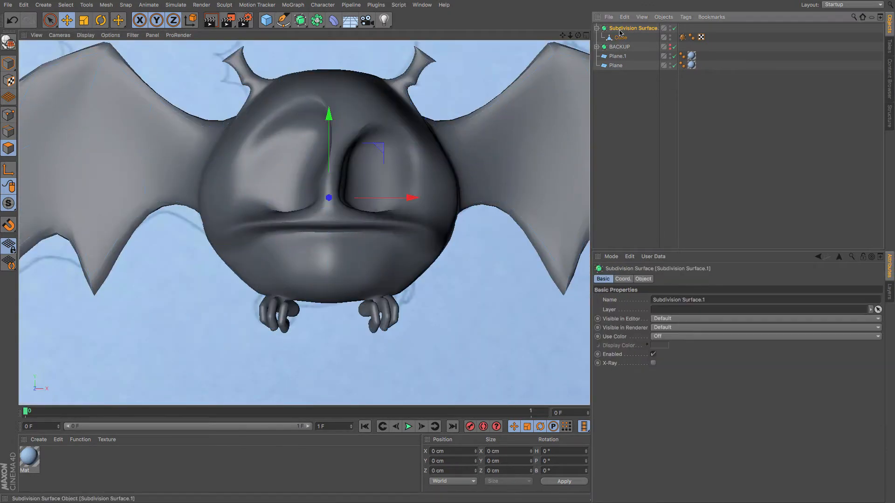
left_click(653, 364)
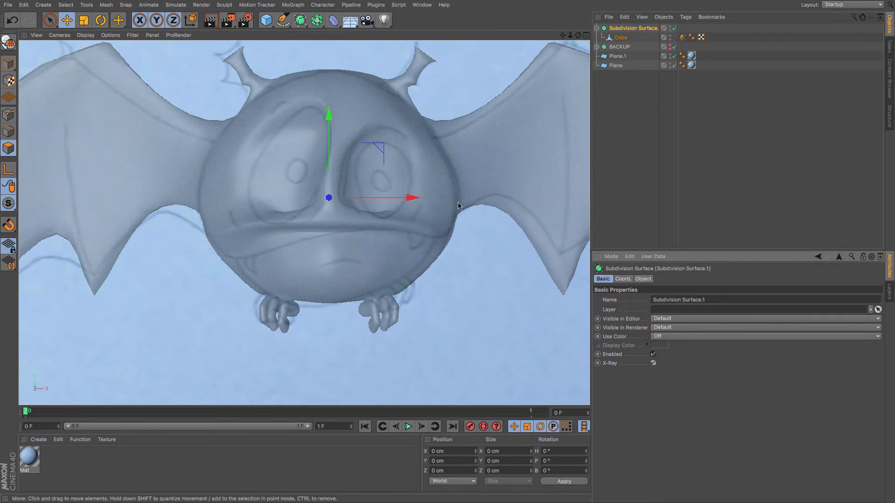
left_click(622, 37)
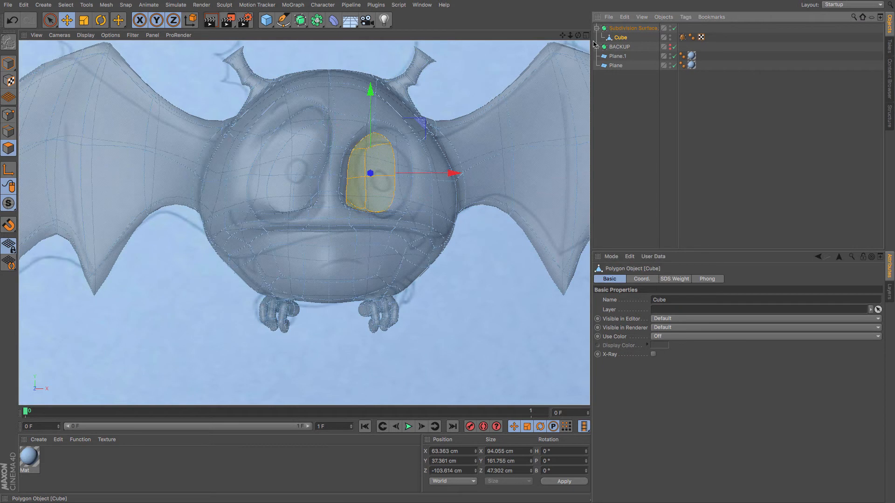
left_click(74, 27)
left_click_drag(119, 107, 133, 113)
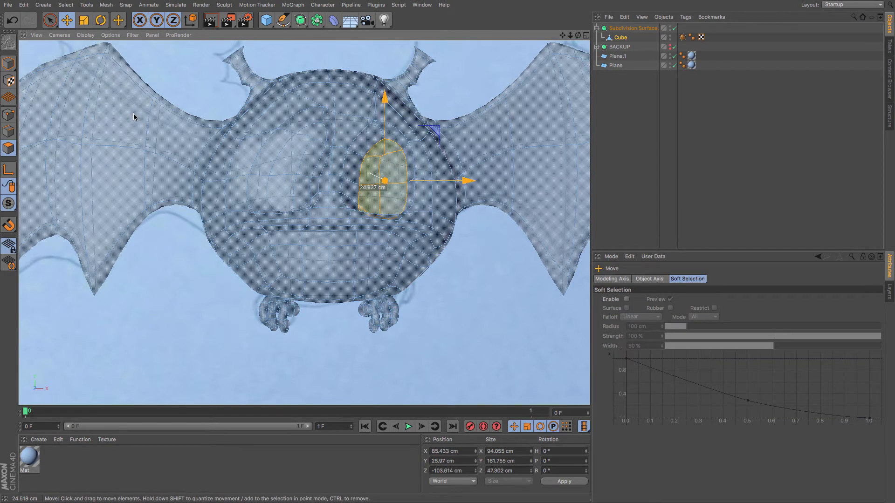
Switch to point mode and move points beside and below the eye to follow the reference.
left_click(8, 114)
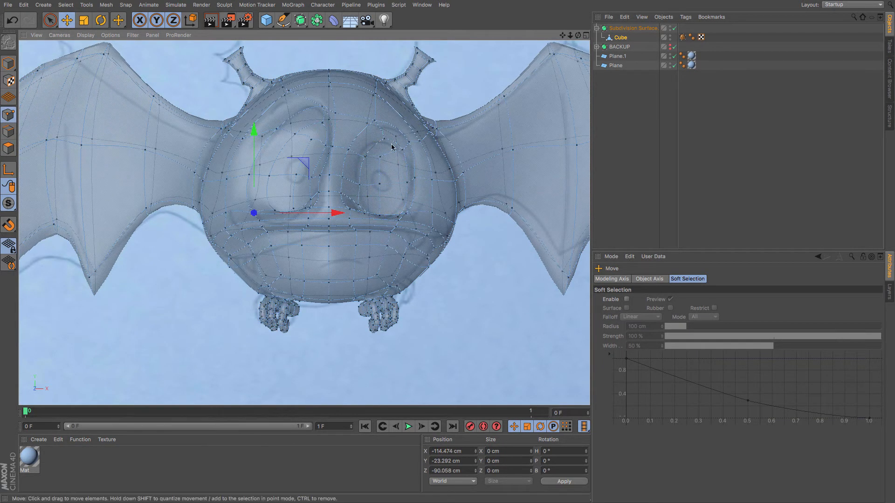
left_click_drag(382, 168, 360, 182)
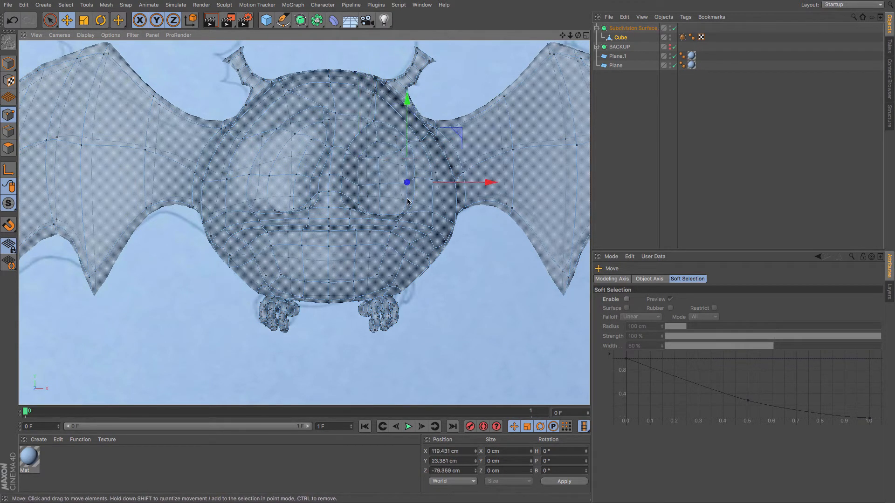
left_click_drag(383, 227, 389, 230)
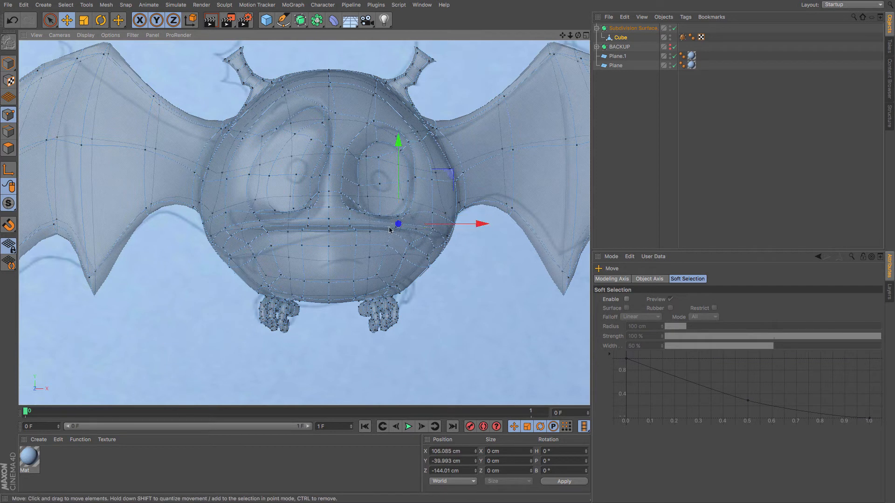
Turn off Only Select Visible Elements for Live Selection and adjust points along the lower eyelid.
scroll(397, 218, "up", 6)
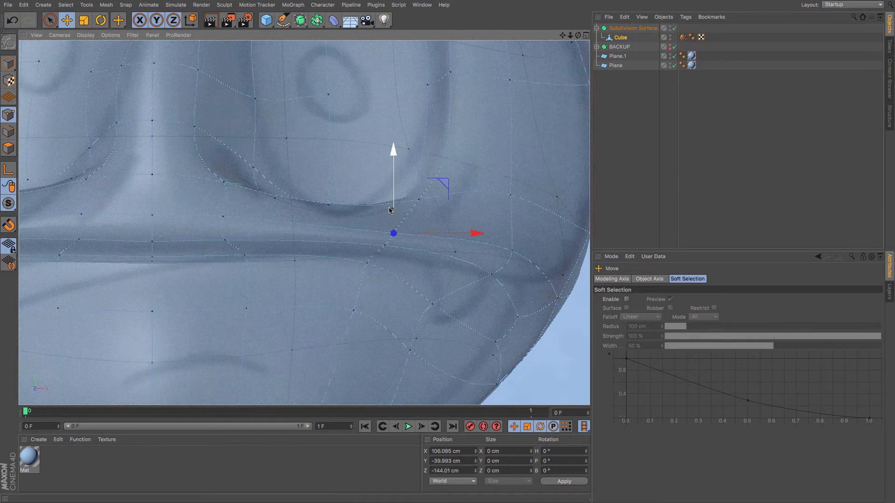
key("space")
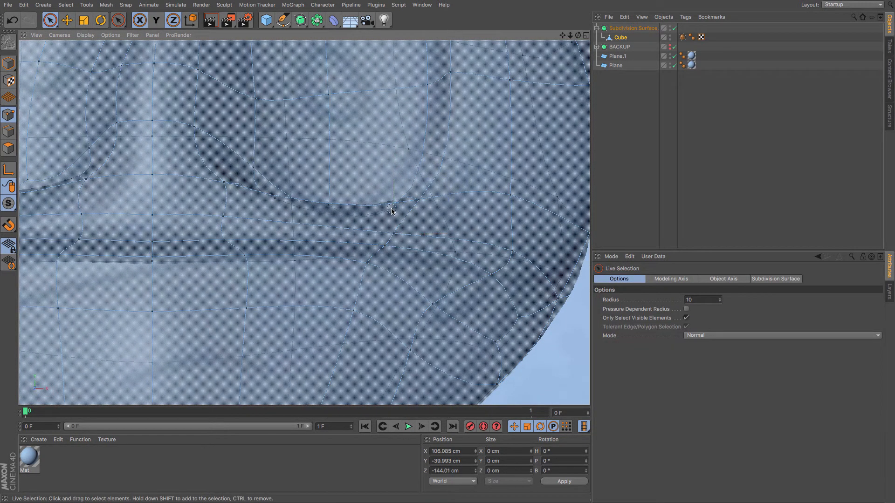
left_click(688, 319)
left_click_drag(386, 140, 386, 110)
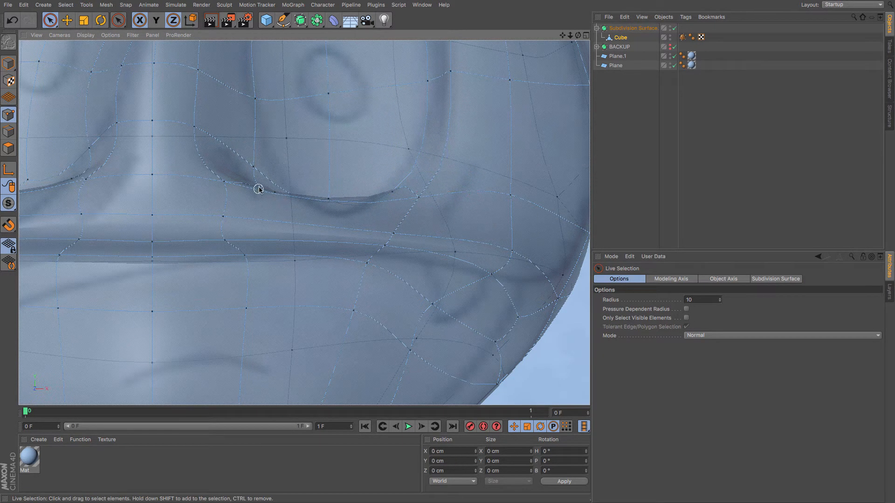
left_click(259, 170)
left_click_drag(311, 171, 330, 194)
left_click(276, 193)
left_click(336, 202)
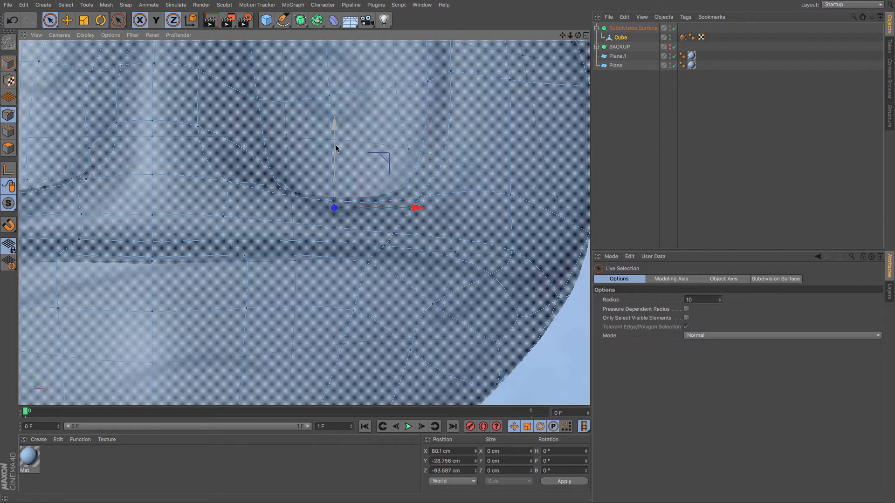
Move points along the mouth line toward the mouth corner to follow the front reference.
key("F1")
left_click_drag(292, 164, 296, 161, "alt")
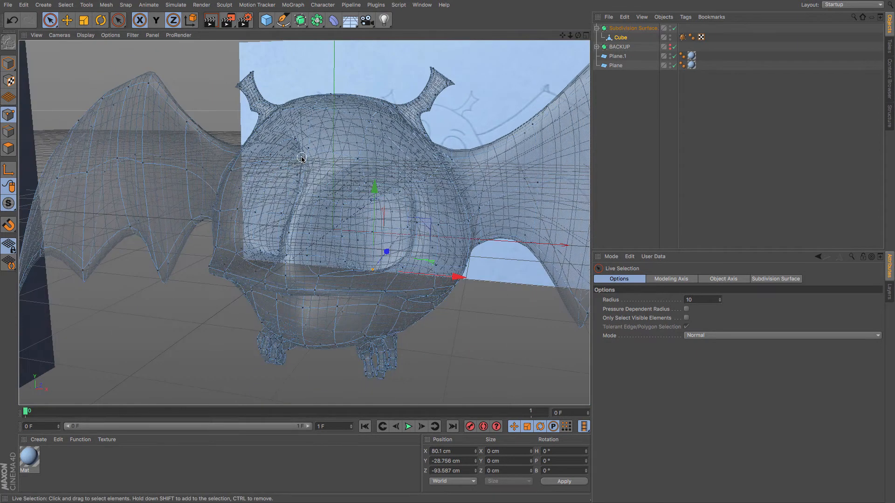
key("s")
scroll(283, 154, "down", 2)
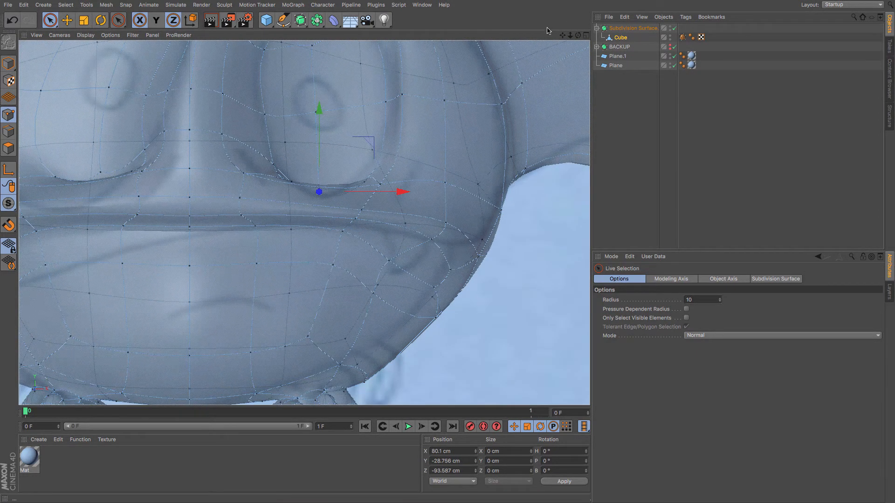
left_click_drag(562, 36, 789, 55)
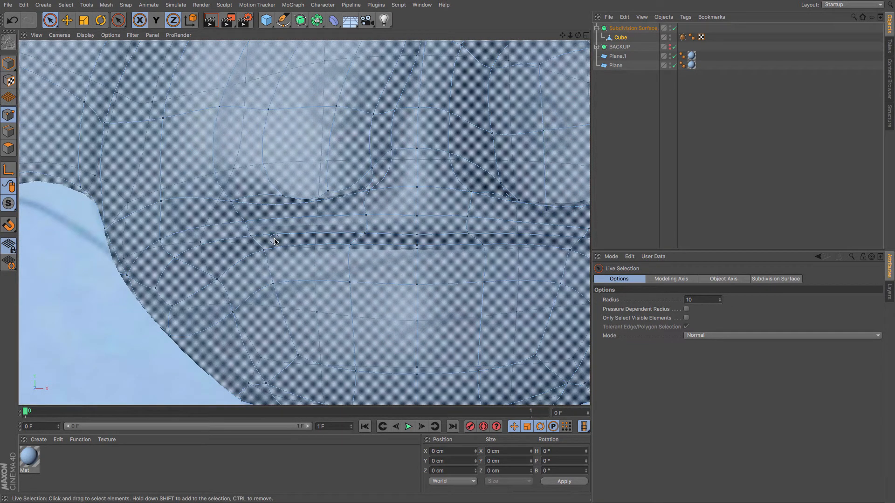
scroll(369, 227, "up", 1)
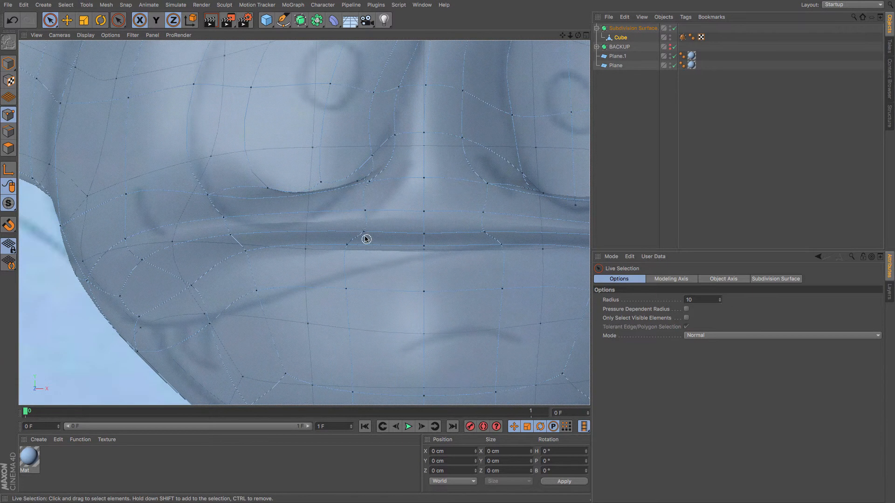
left_click(365, 212)
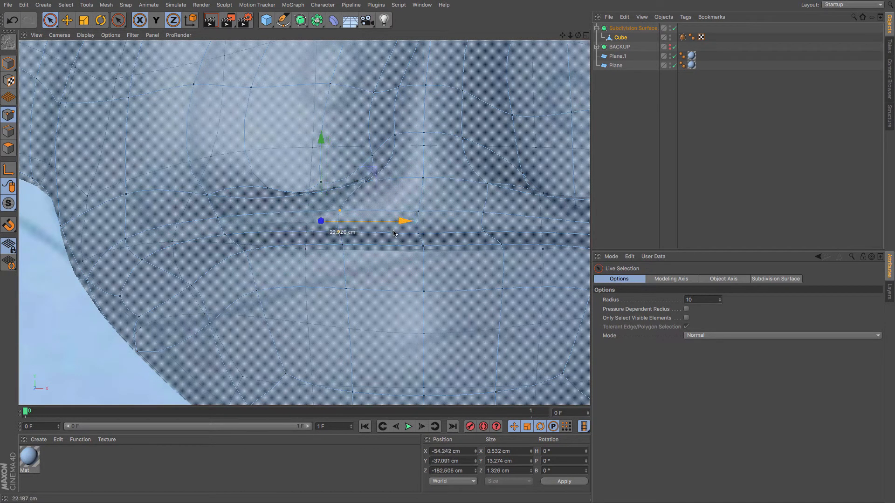
left_click(345, 247)
left_click(222, 234)
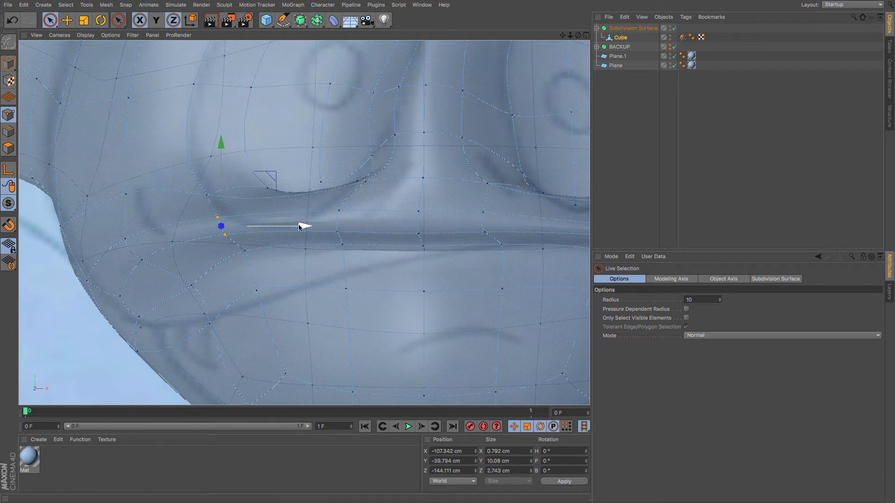
left_click(240, 250)
left_click_drag(312, 228, 305, 235)
left_click(230, 233)
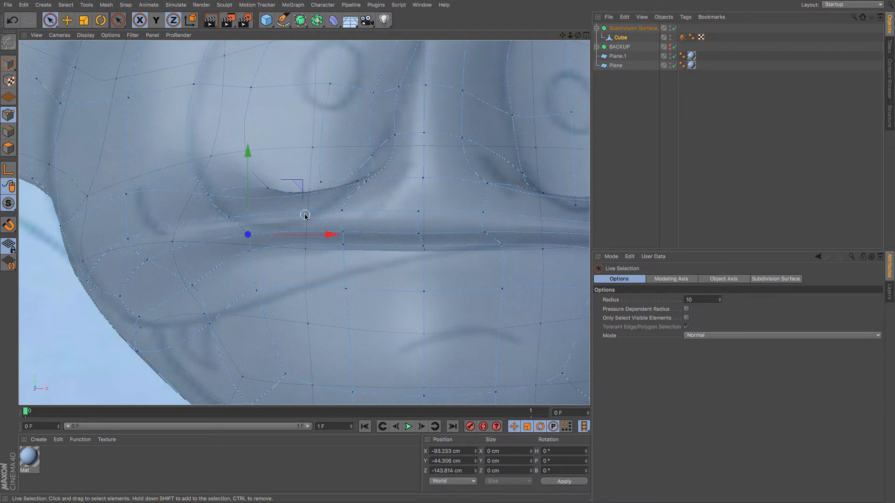
Return to the perspective view and turn off X-Ray on the Subdivision Surface.
scroll(305, 216, "down", 5)
scroll(310, 194, "up", 3)
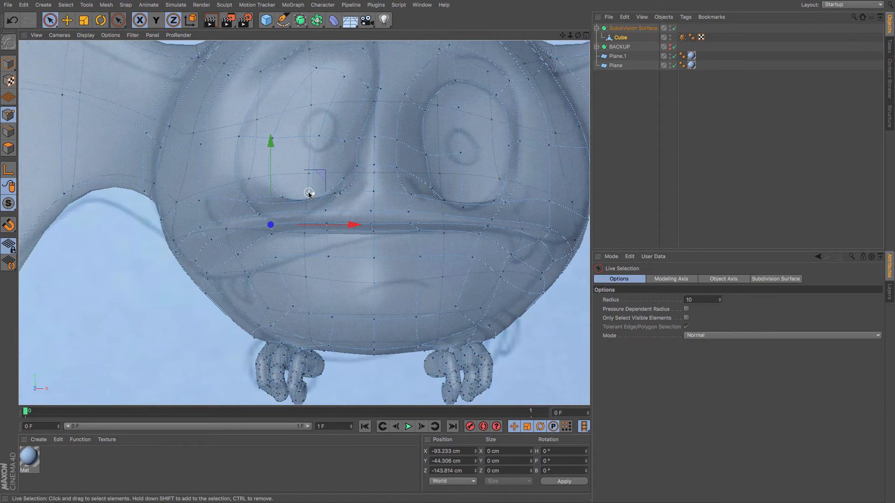
key("F1")
left_click(612, 29)
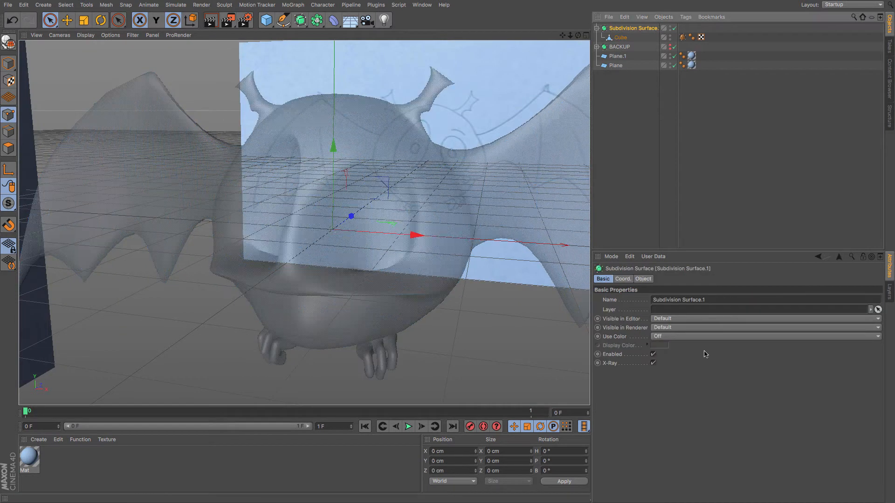
left_click(654, 363)
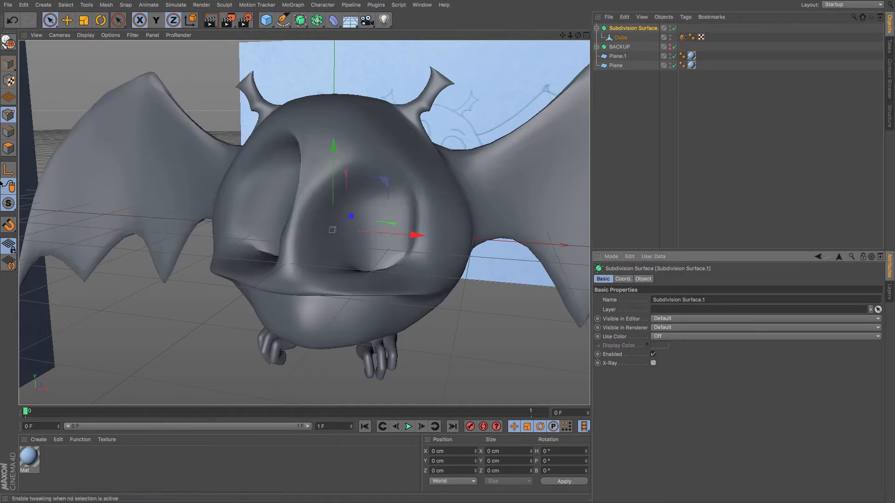
Select the cube in point mode and turn on Only Select Visible Elements for Live Selection.
left_click(621, 38)
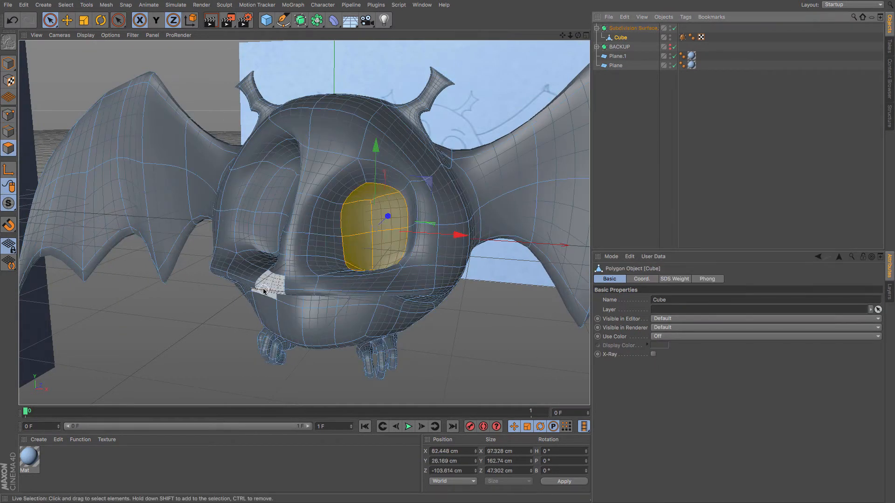
mouse_move(256, 282)
left_mouse_down("alt")
mouse_move(324, 233)
mouse_move(350, 301)
mouse_move(342, 308)
mouse_move(327, 196)
mouse_move(311, 255)
mouse_move(356, 300)
mouse_move(351, 333)
mouse_move(347, 322)
left_mouse_up("alt")
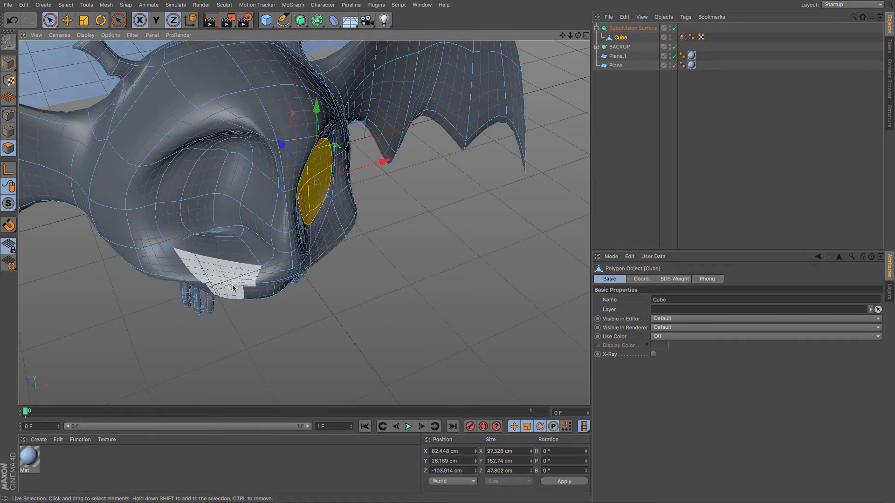
left_click_drag(226, 258, 179, 243, "alt")
left_click(9, 116)
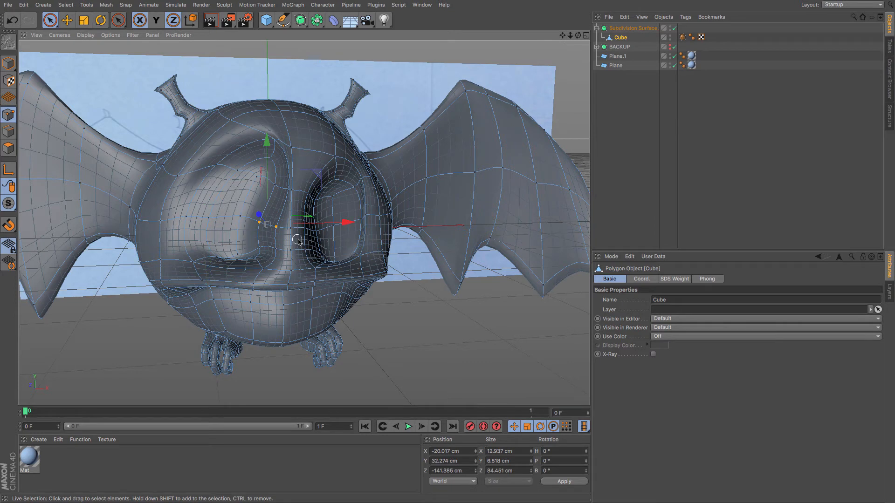
key("9")
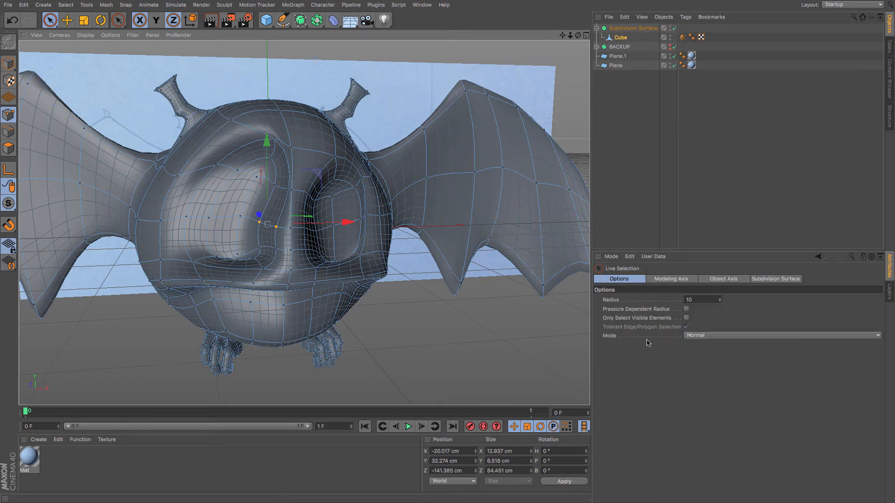
left_click(687, 318)
Move points around the eye socket and brow to smooth the eye area.
left_click(258, 224)
left_click_drag(318, 223, 331, 222)
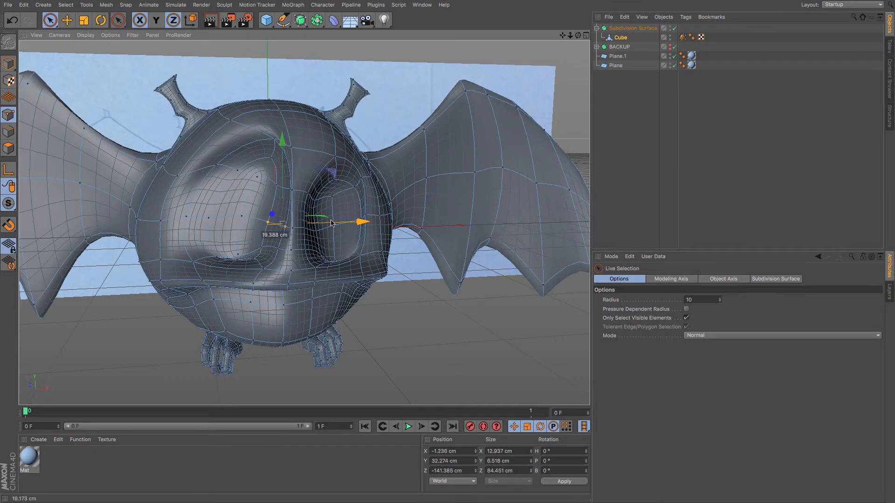
left_click(293, 190)
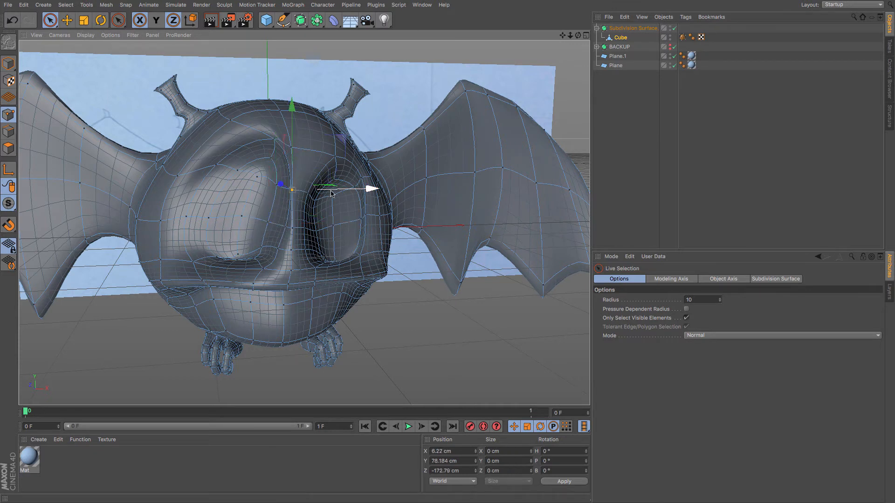
left_click(293, 136)
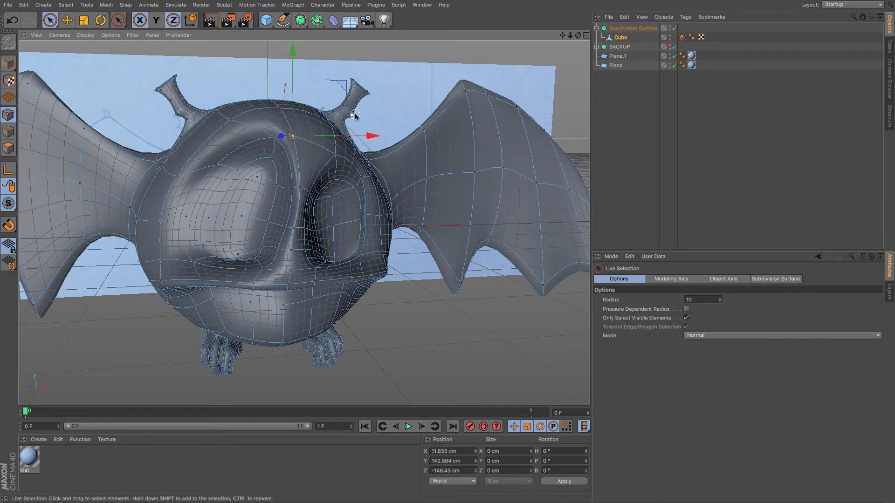
left_click_drag(359, 135, 359, 133)
left_click(292, 250)
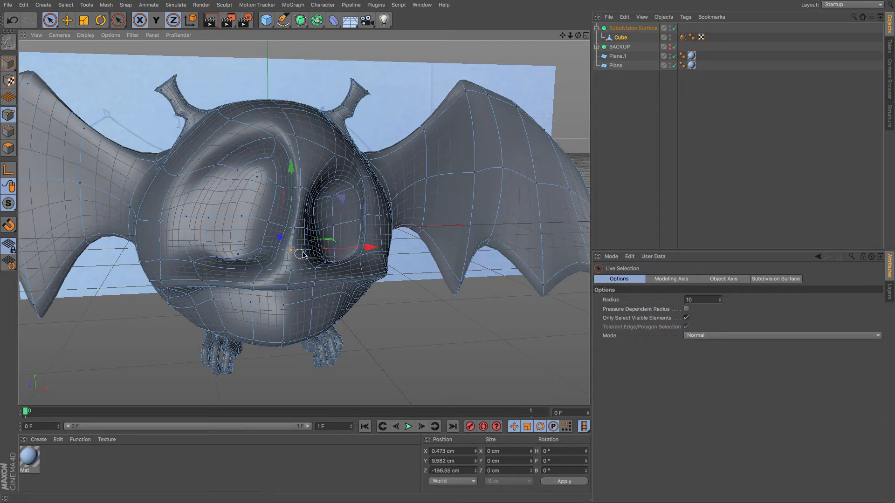
left_click_drag(324, 253, 329, 228)
left_click(295, 227)
Move points along the lower eye rim and cheek to refine the eye socket shape.
left_click_drag(222, 280, 272, 285, "alt")
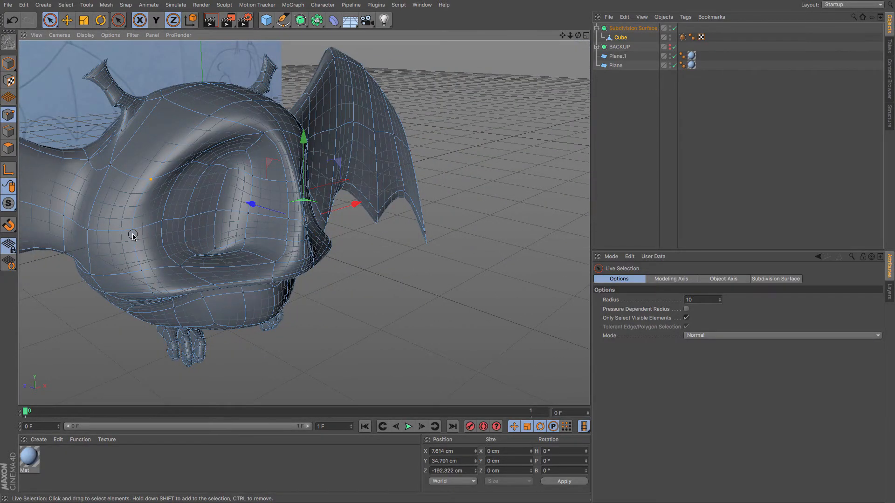
left_click_drag(138, 268, 142, 276)
left_click_drag(114, 211, 129, 224)
left_click_drag(197, 277, 62, 256, "alt")
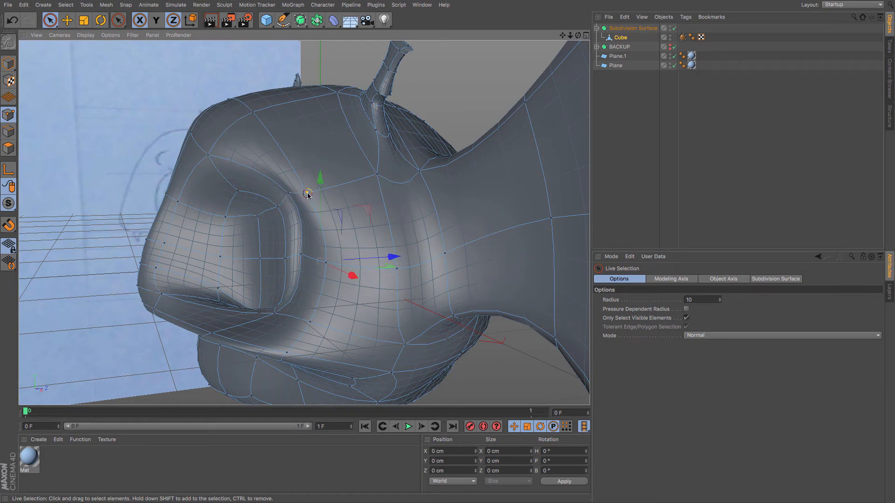
left_click_drag(366, 191, 357, 193)
left_click_drag(244, 282, 315, 310, "alt")
left_click(264, 300)
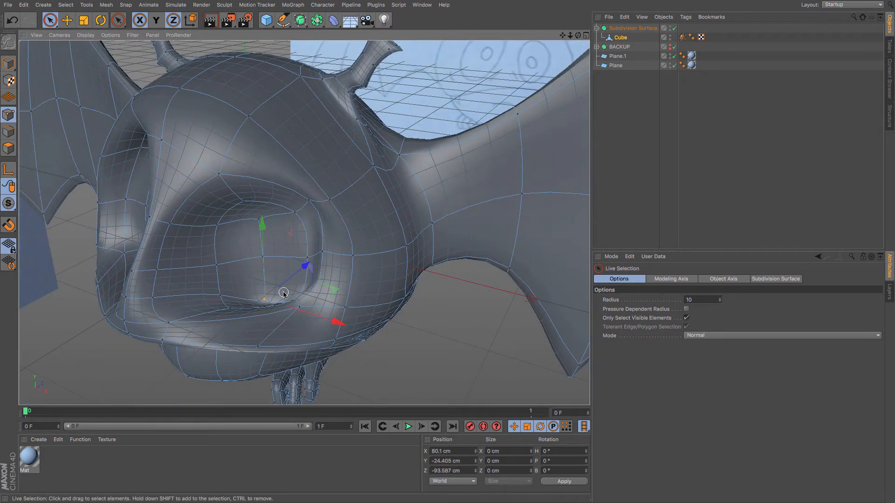
left_click(300, 306)
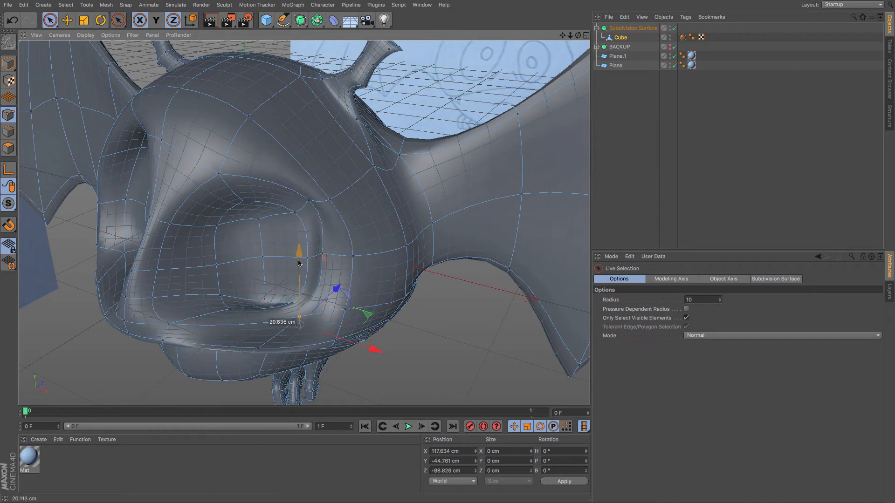
left_click_drag(300, 315, 275, 275, "alt")
left_click_drag(297, 306, 289, 278, "alt")
left_click(273, 334, "shift")
Turn off Only Select Visible Elements and enable X-Ray on the Subdivision Surface.
left_click_drag(136, 352, 176, 336, "alt")
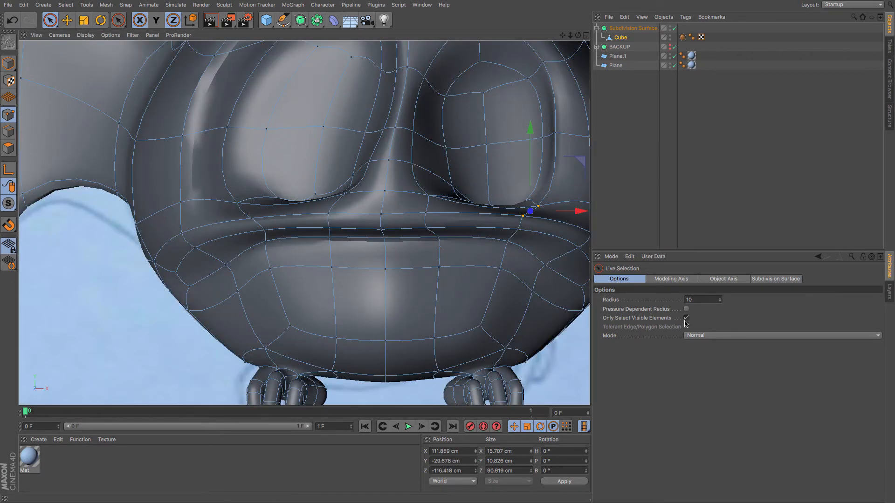
left_click(686, 318)
left_click(624, 29)
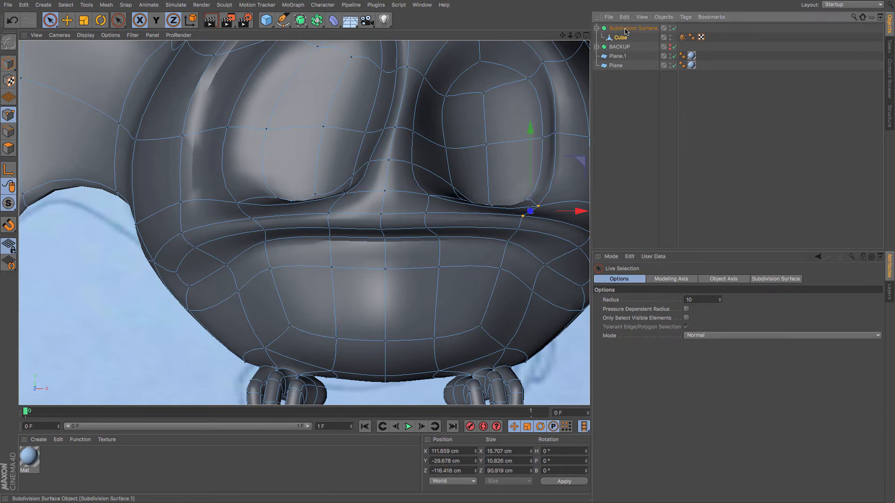
left_click(654, 355)
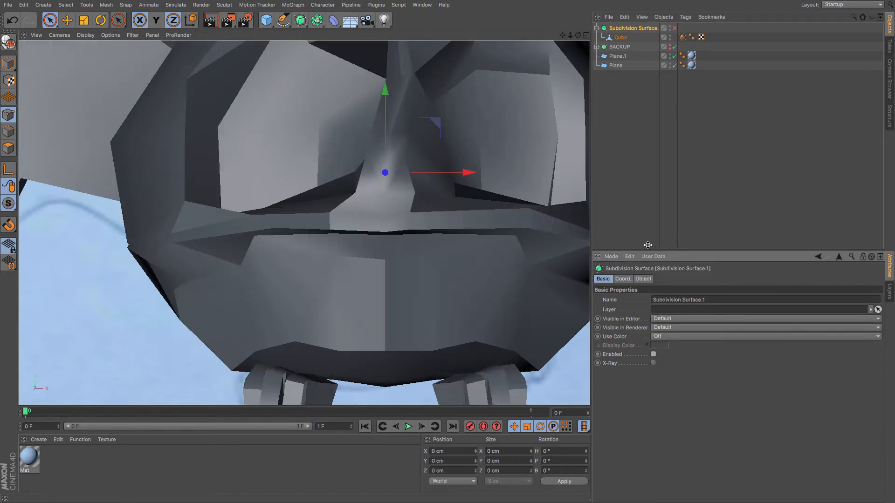
left_click(653, 354)
left_click(653, 363)
scroll(484, 298, "down", 3)
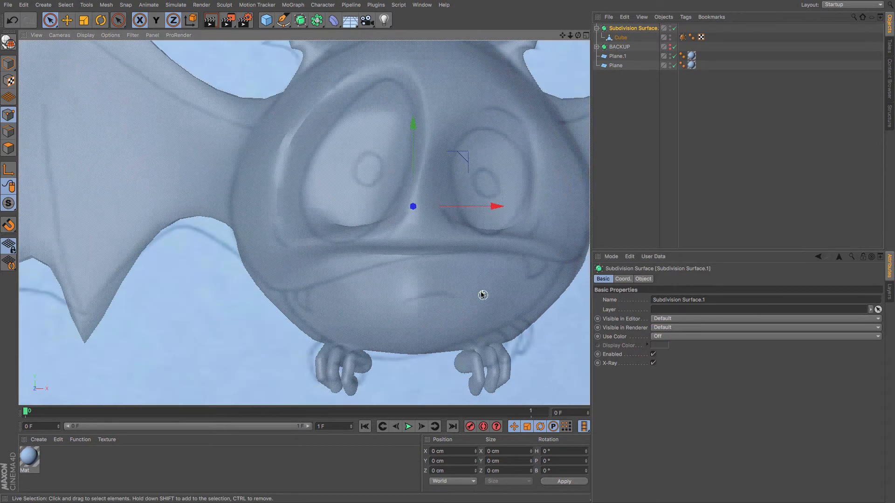
Select the cube and pick points around the mouth corner with Live Selection to match the front reference.
left_click(621, 37)
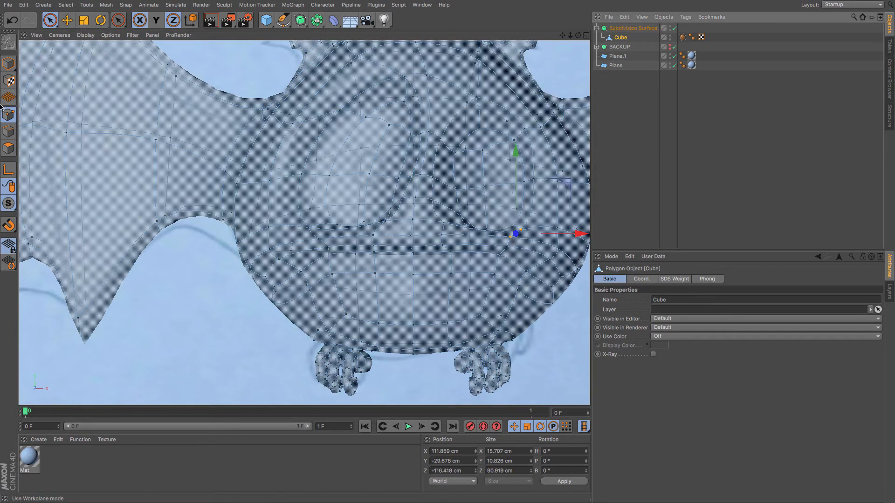
left_click(50, 20)
scroll(564, 55, "down", 3)
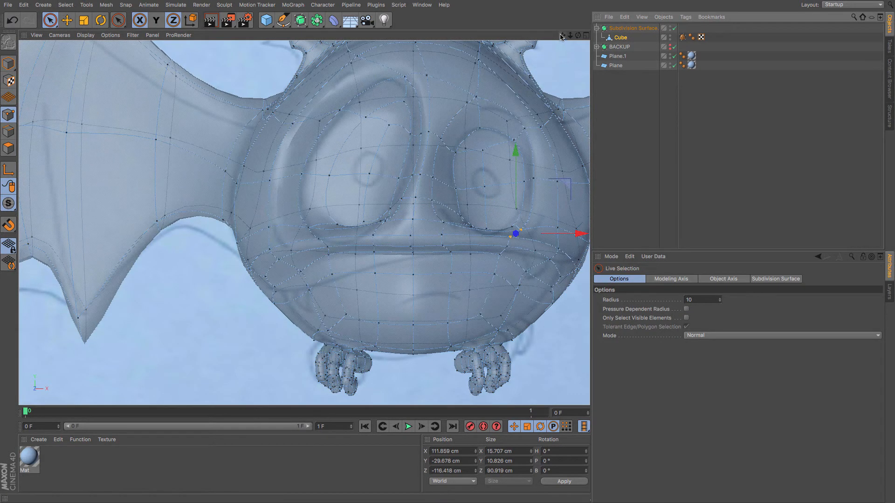
scroll(375, 280, "up", 3)
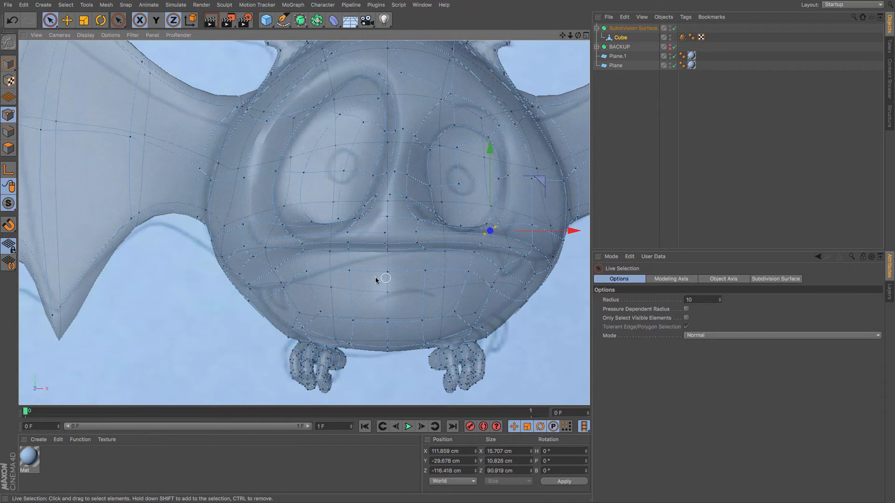
left_click(349, 250)
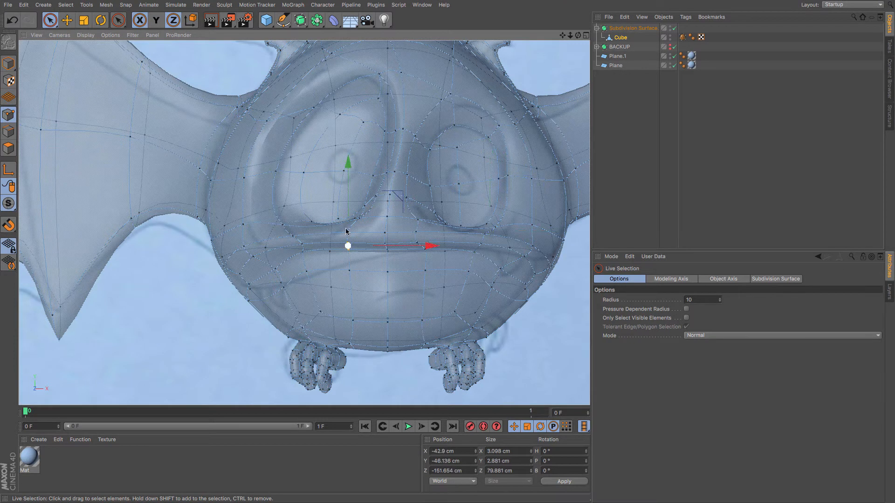
left_click(350, 272, "shift")
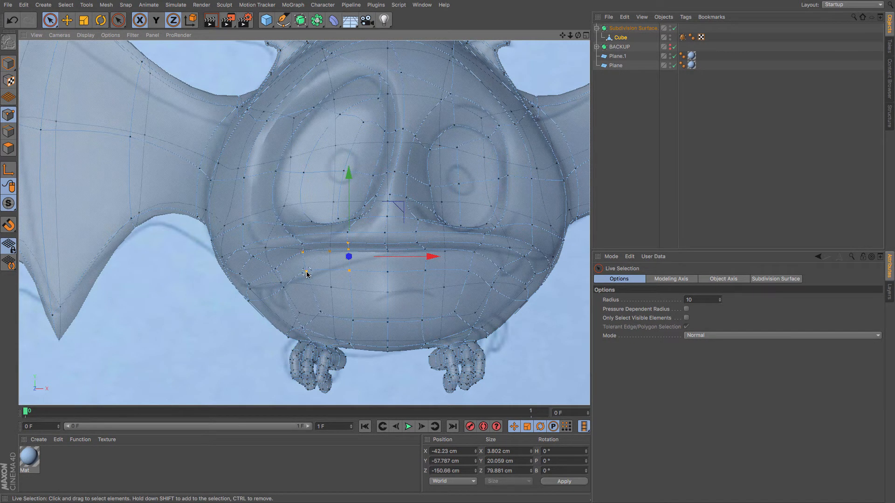
left_click(332, 289, "shift")
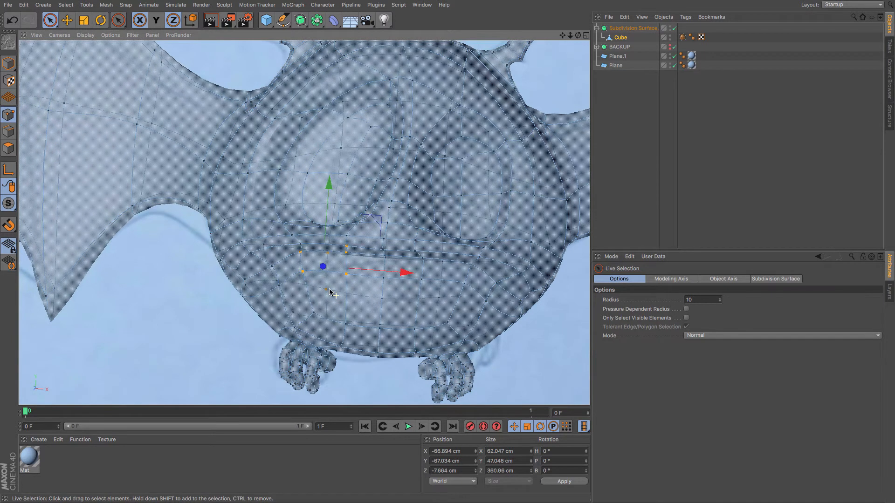
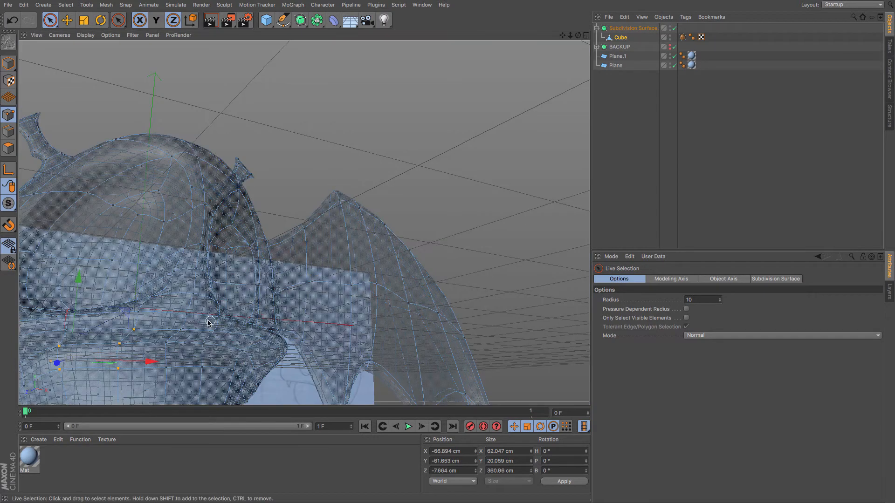
In front view, pull points around the bat's left eye downward to match the reference sketch.
left_click_drag(200, 322, 301, 245, "alt")
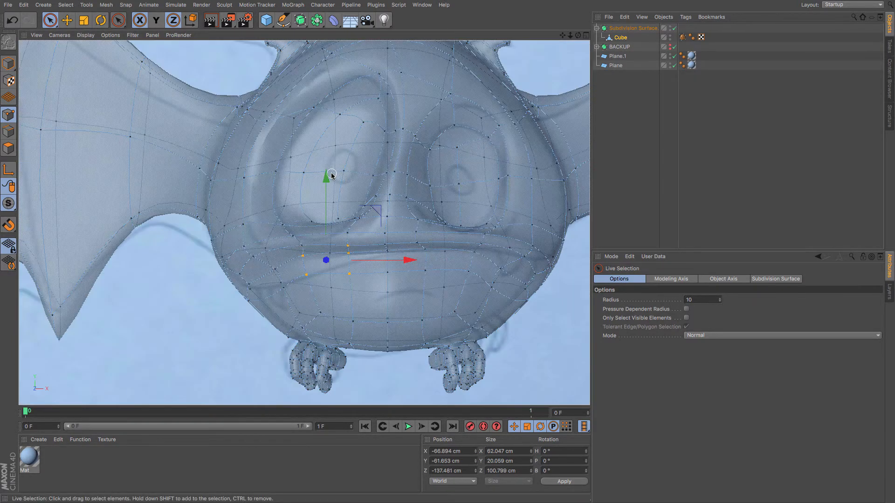
left_click_drag(331, 175, 331, 193)
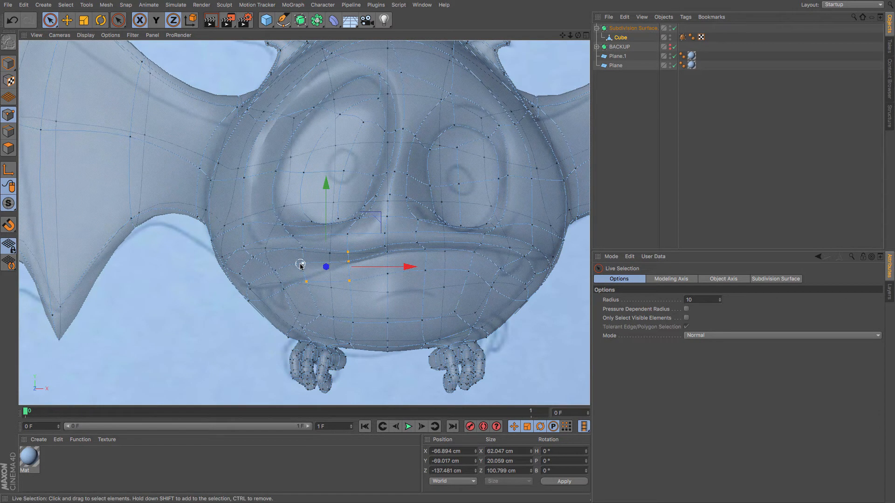
left_click_drag(305, 284, 304, 283)
left_click_drag(306, 190, 307, 215)
In perspective view, select a point on the lower left face and move it vertically.
key("F1")
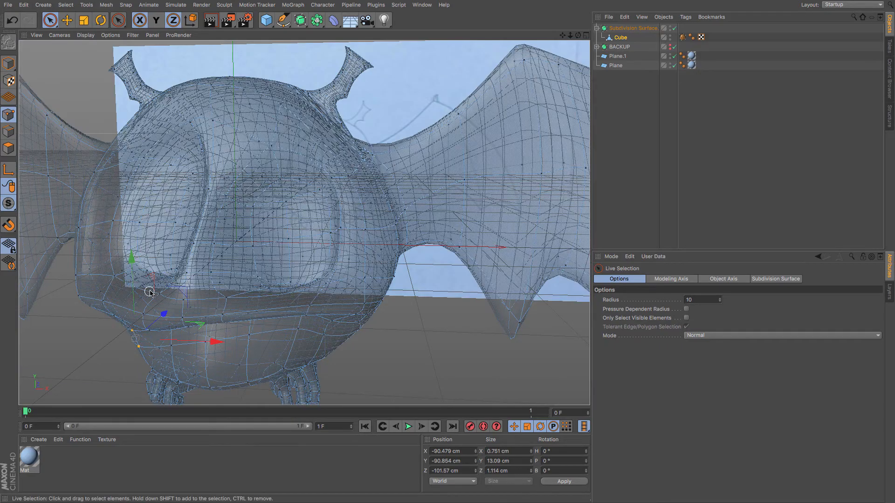
left_click_drag(160, 296, 377, 308, "alt")
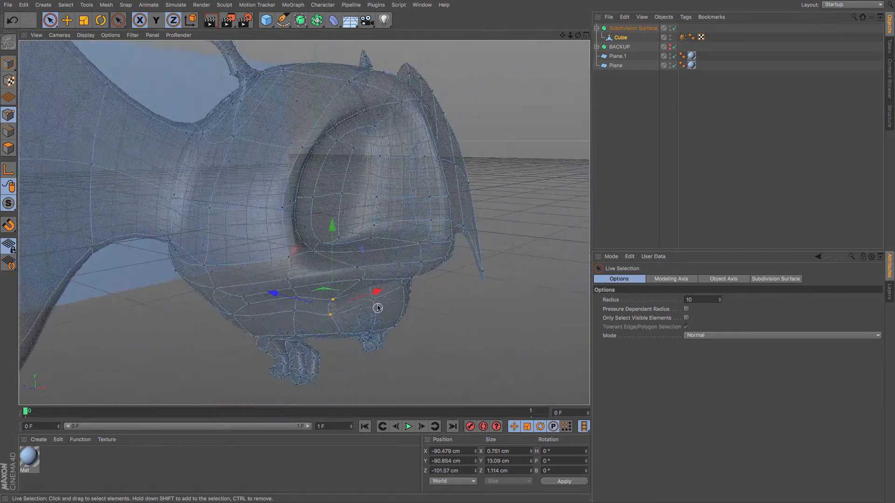
left_click(361, 281)
left_click_drag(362, 205, 362, 242)
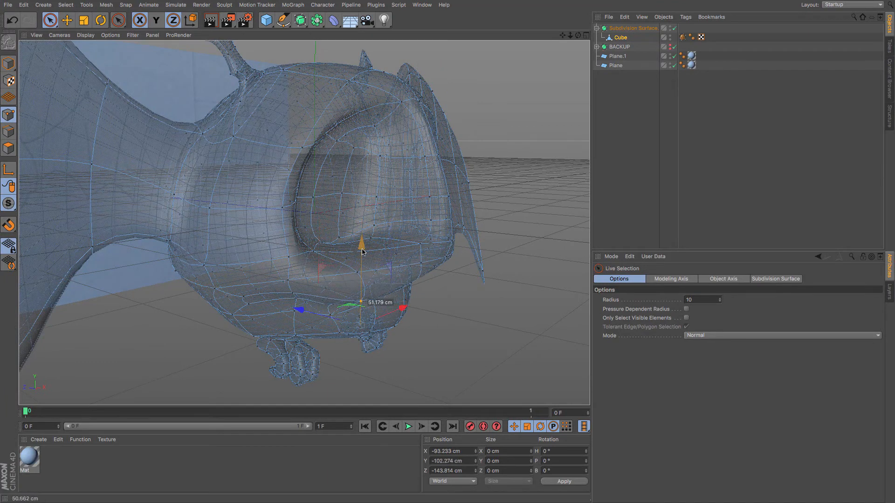
Back in front view, reposition points near the left corner of the mouth.
key("F4")
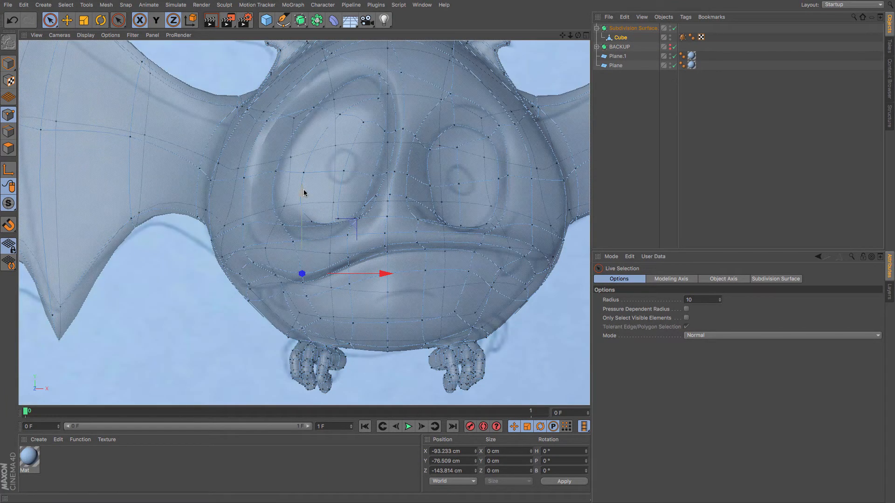
left_click(255, 262)
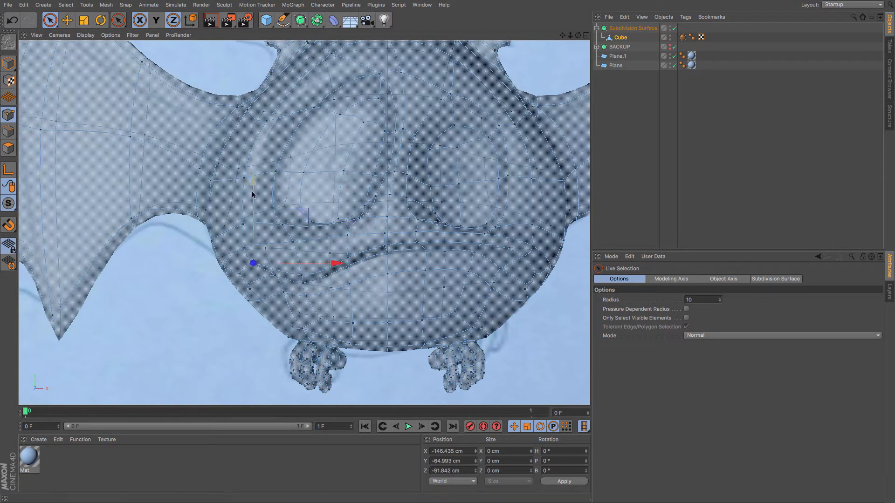
left_click(275, 283)
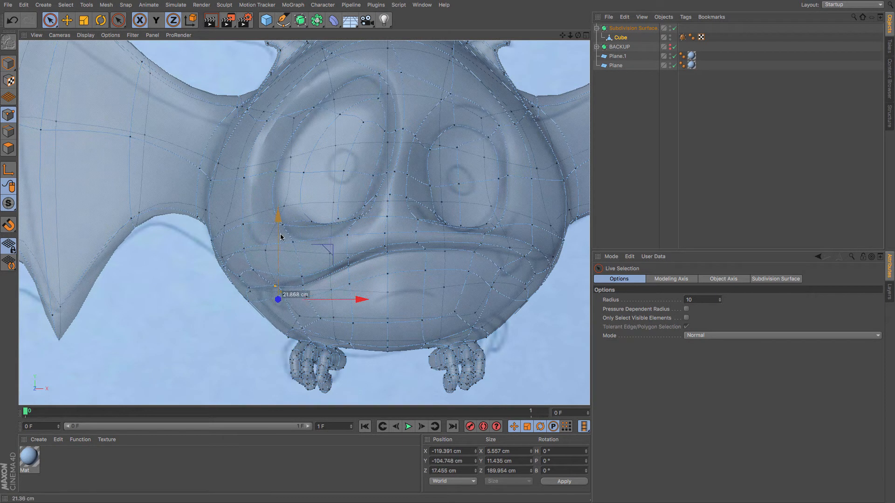
left_click_drag(280, 237, 248, 265)
left_click(241, 279)
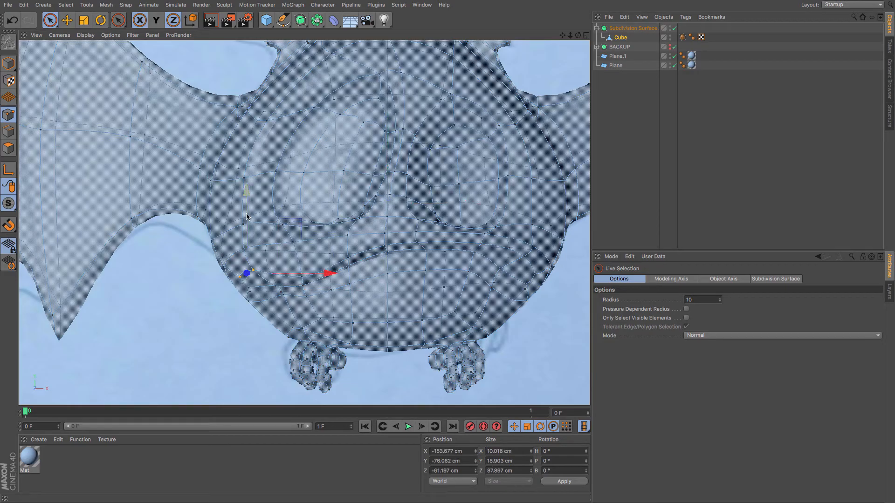
left_click_drag(247, 238, 247, 237)
In perspective view, select and nudge a point on the right side of the face.
key("F1")
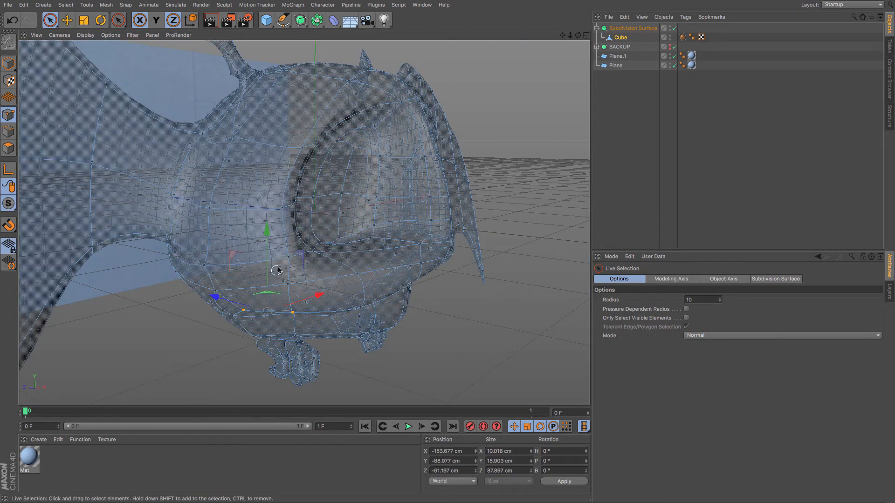
left_click_drag(280, 265, 227, 256, "alt")
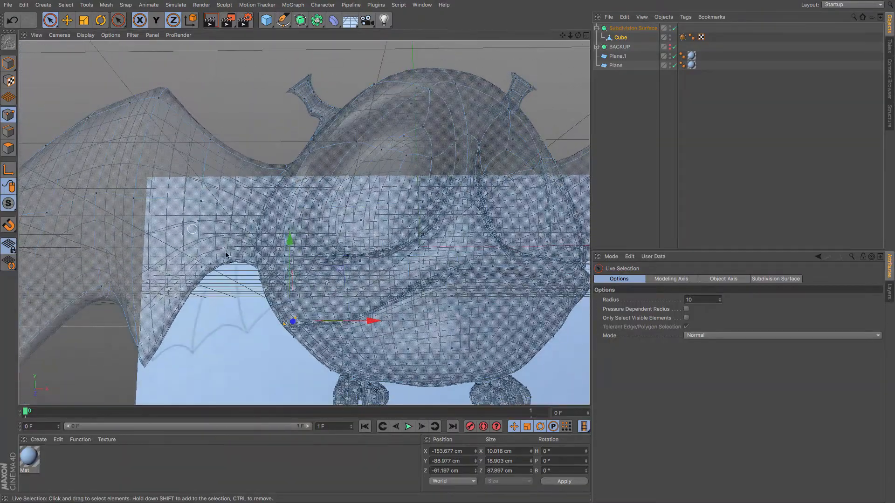
left_click(494, 307)
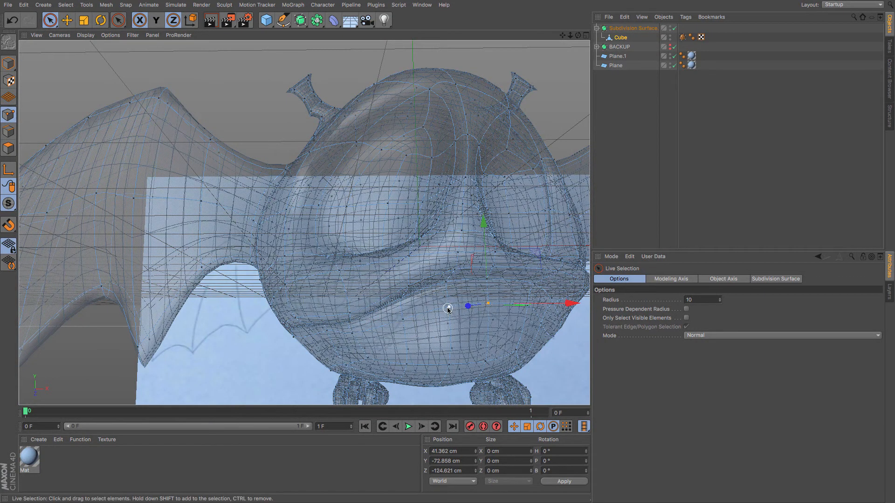
left_click_drag(465, 229, 465, 239)
left_click_drag(407, 329, 428, 332, "alt")
scroll(404, 330, "down", 3)
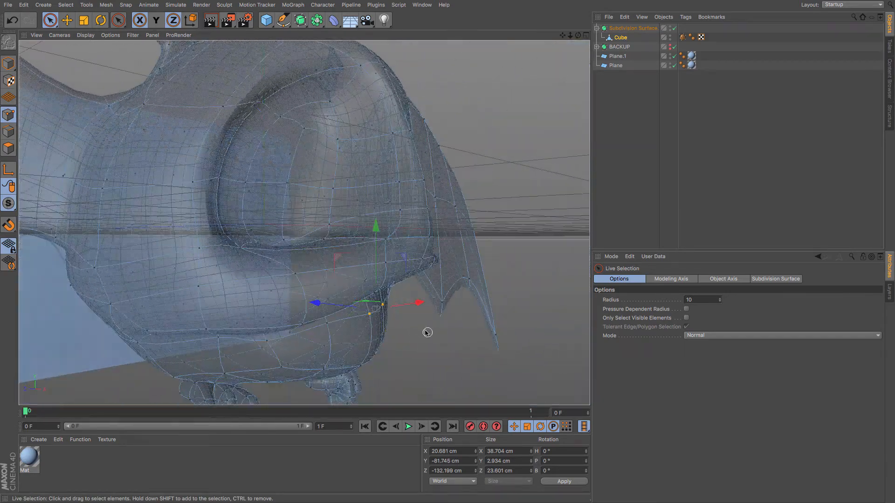
Move points along the lower belly edge on the side of the body.
left_click(327, 322, "shift")
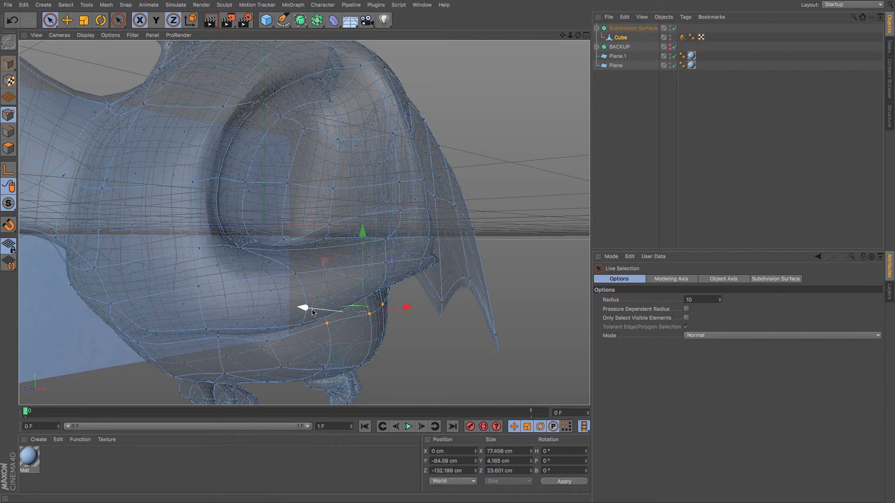
left_click_drag(312, 312, 320, 317)
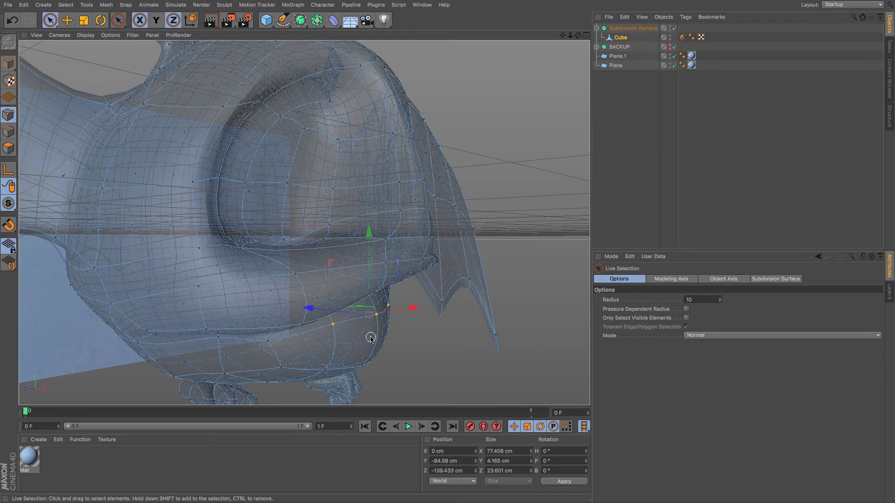
left_click_drag(371, 338, 360, 324, "alt")
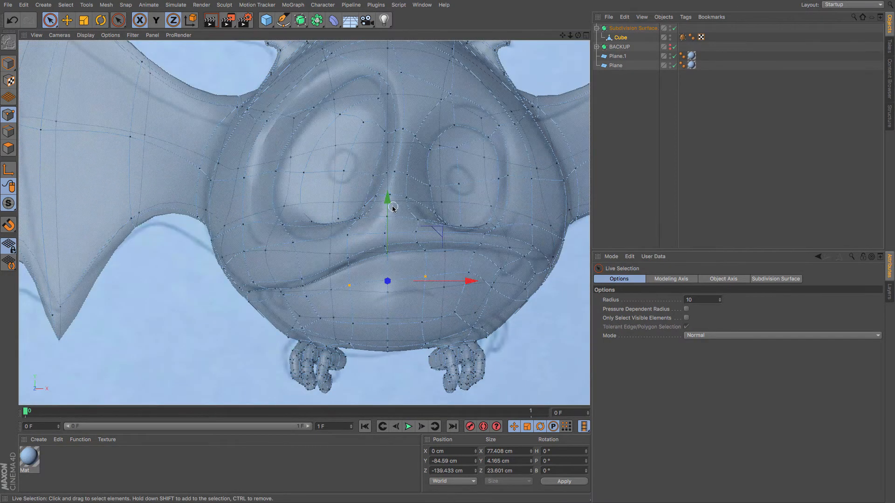
In front view, switch to the Move tool and shift a point on the right cheek inward.
left_click(427, 284)
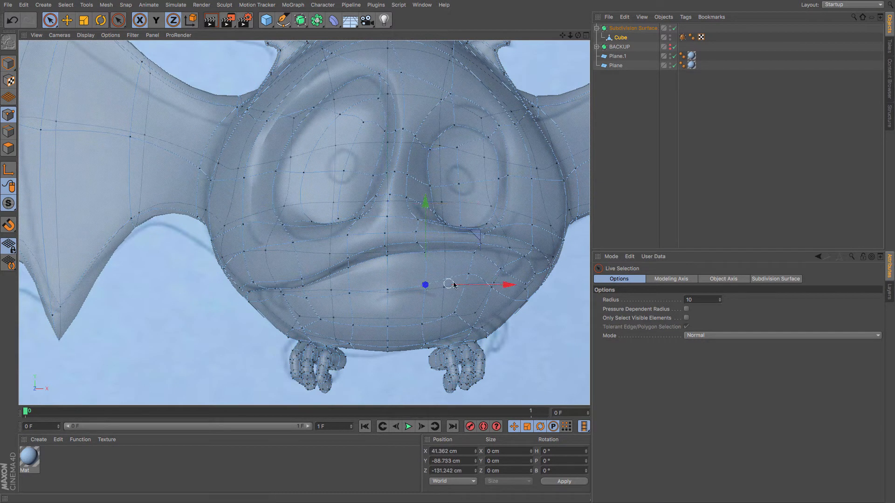
left_click(467, 279)
key("e")
left_click_drag(469, 295, 373, 306)
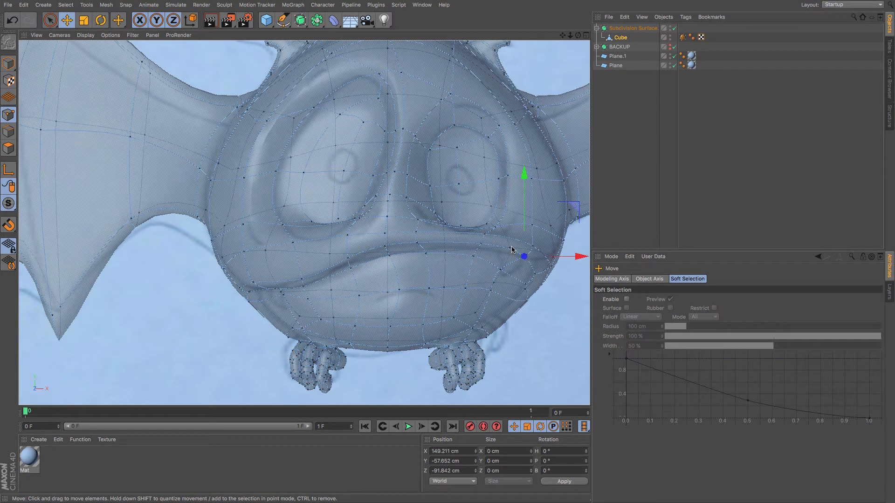
left_click_drag(563, 35, 492, 49)
Adjust points on the top of the head and along the left side of the face.
left_click(380, 108)
left_click_drag(380, 108, 412, 155)
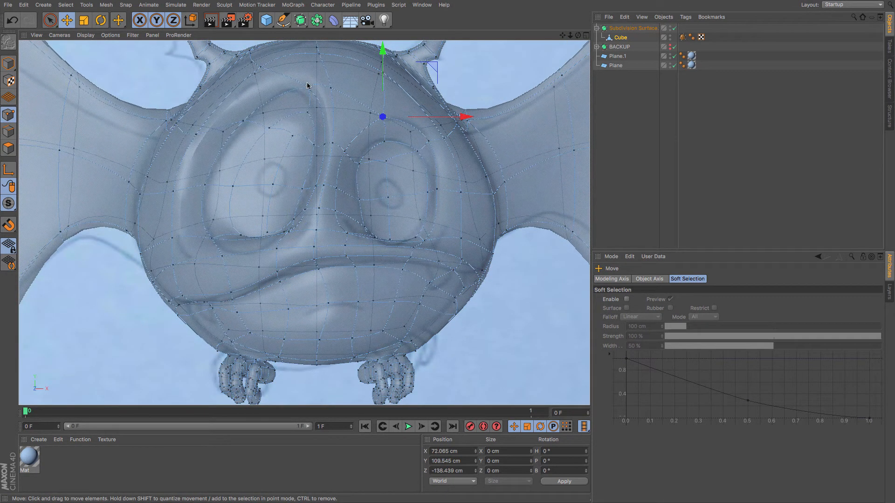
left_click_drag(294, 106, 272, 95)
left_click(259, 67)
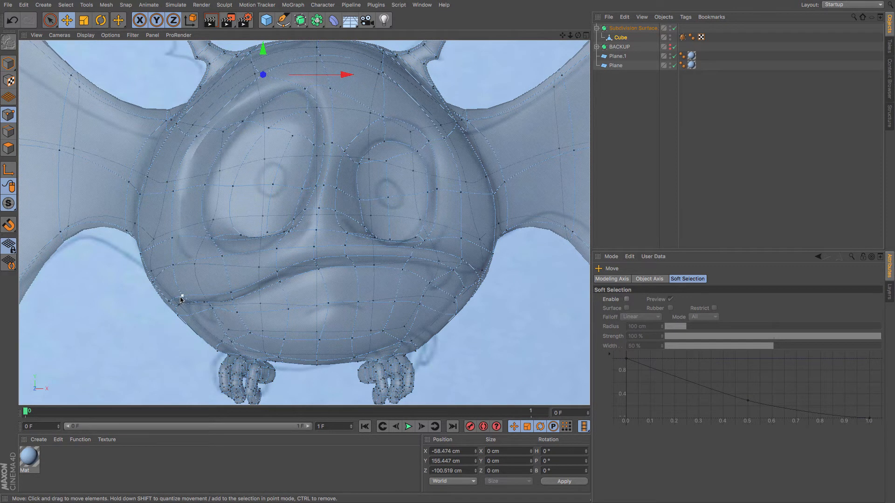
left_click_drag(192, 326, 236, 309)
left_click(231, 295)
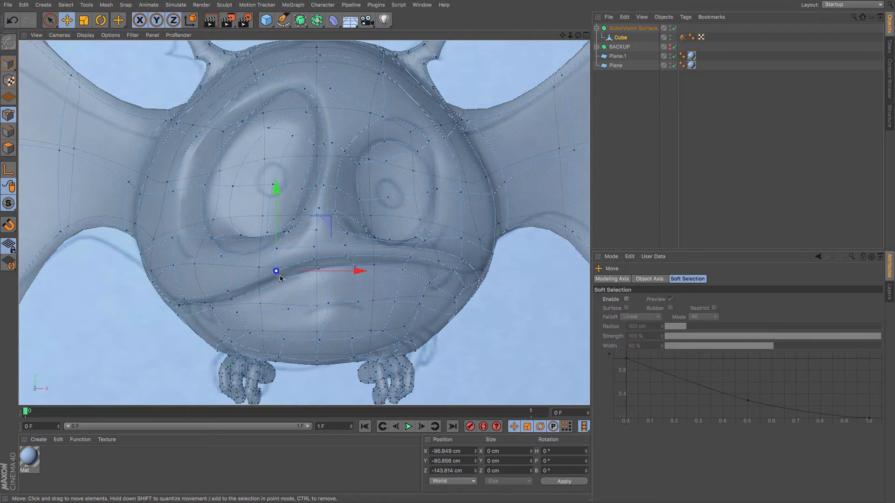
left_click_drag(331, 303, 383, 290)
Refine points around the right corner of the mouth to follow the sketch outline.
left_click(314, 260)
left_click(414, 260)
left_click_drag(415, 264, 443, 272)
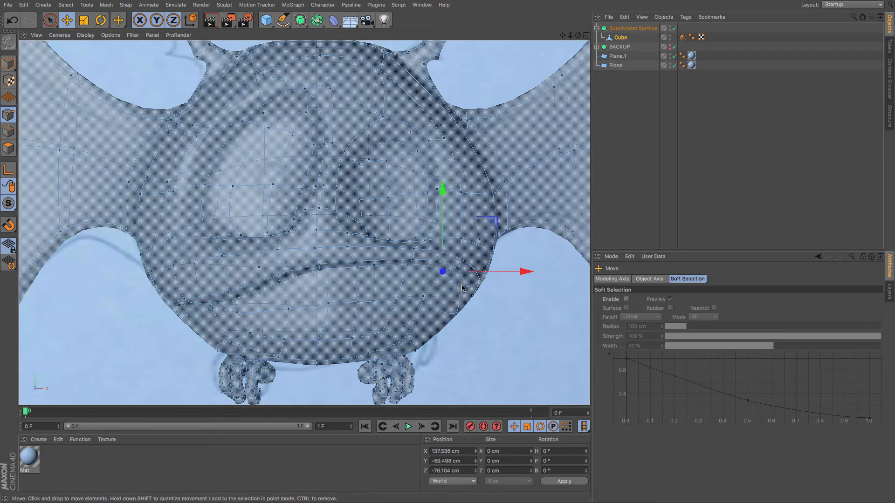
left_click(460, 296, "shift")
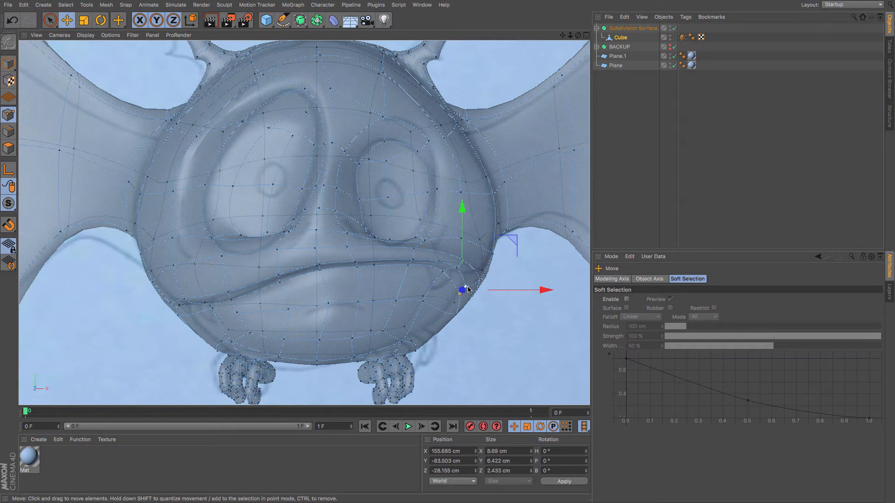
mouse_move(430, 324)
left_mouse_down()
mouse_move(445, 308)
mouse_move(440, 314)
left_mouse_up()
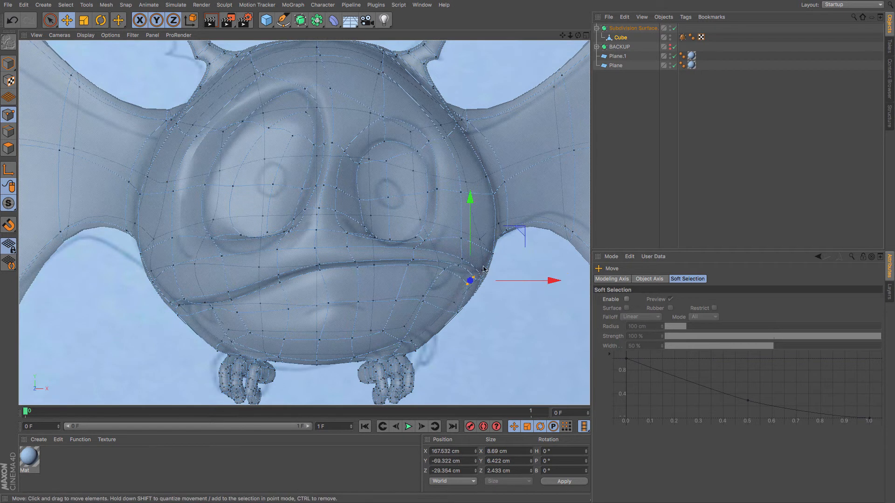
left_click(491, 259)
left_click(483, 274)
left_click(458, 267)
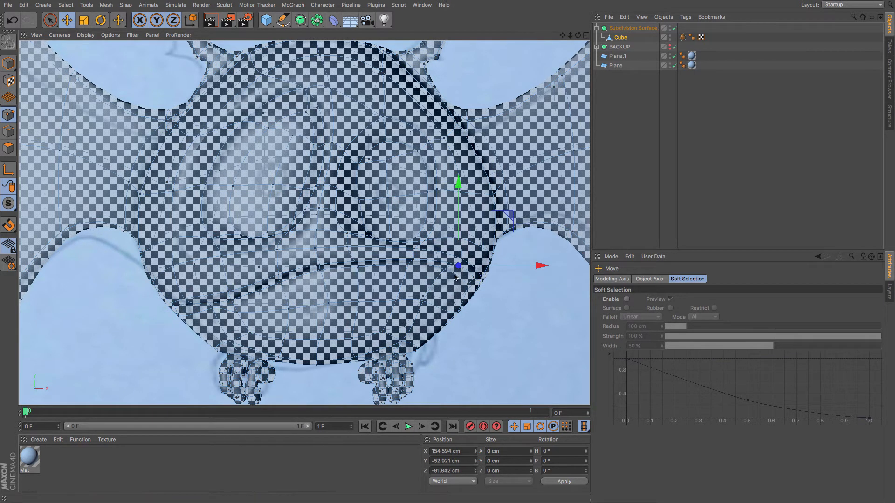
left_click_drag(450, 284, 444, 287)
Select the Subdivision Surface object and inspect the smoothed bat in perspective from several angles.
key("F1")
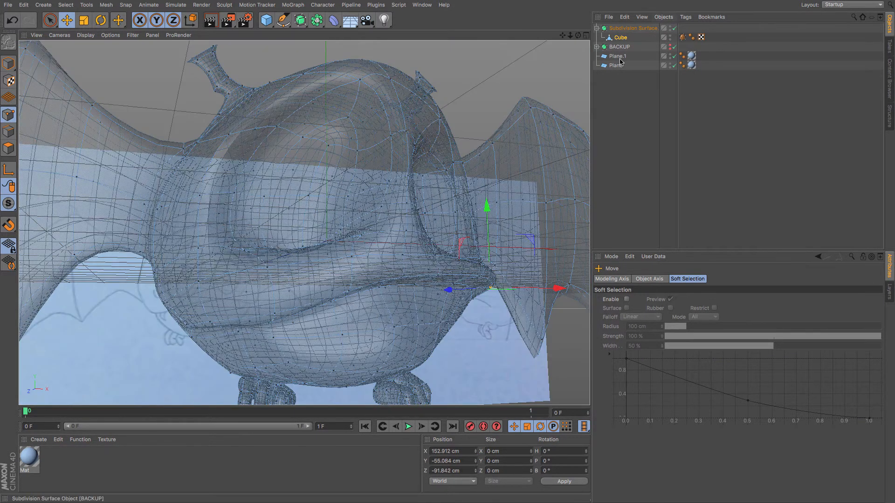
left_click(634, 29)
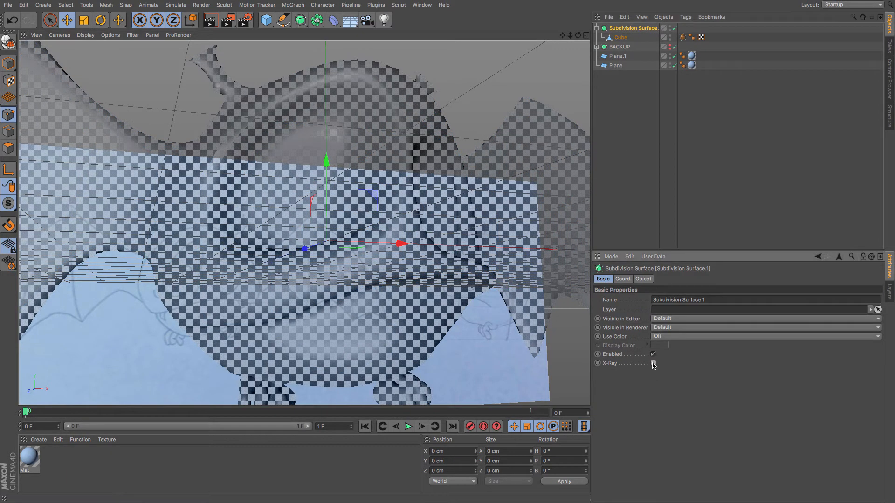
scroll(482, 328, "down", 5)
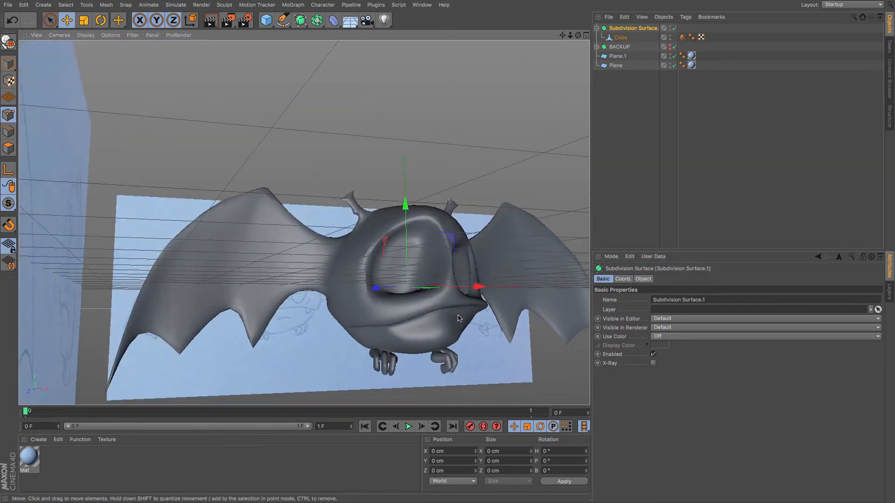
left_click_drag(458, 319, 420, 345, "alt")
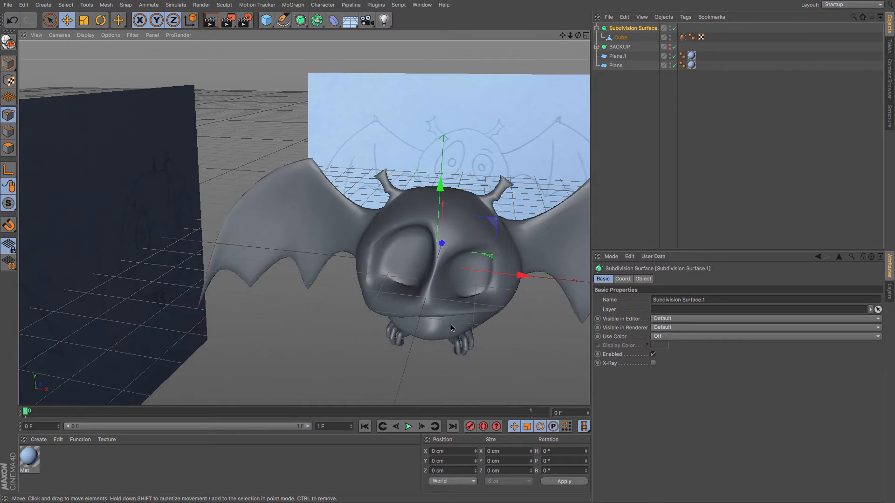
middle_click_drag(452, 328, 402, 347, "alt")
Select the Cube mesh and tweak points around the left eye socket.
left_click(621, 38)
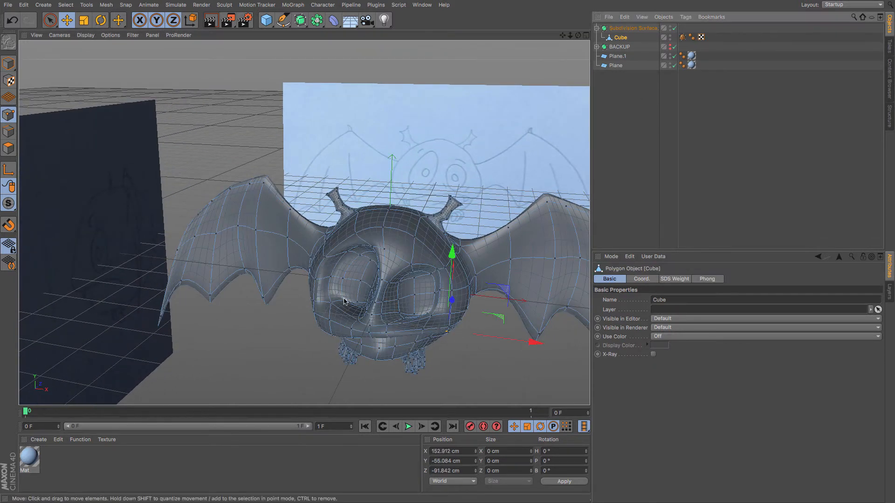
left_click(357, 302)
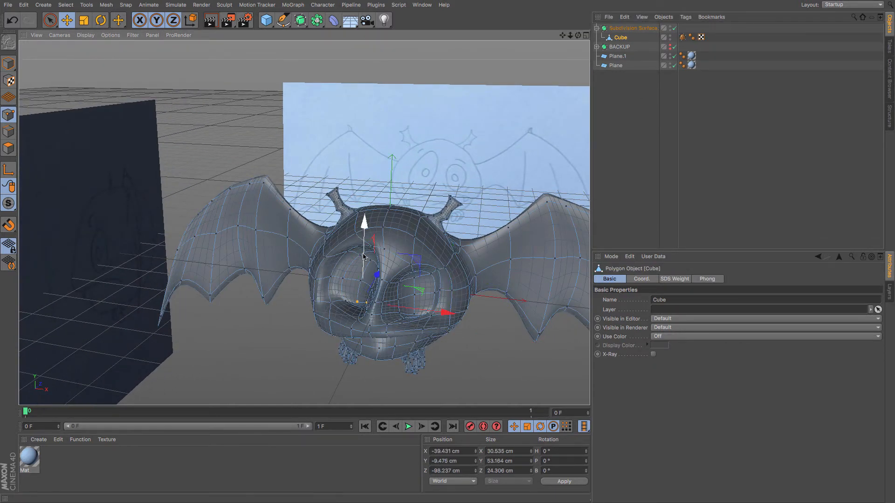
left_click_drag(366, 246, 366, 250)
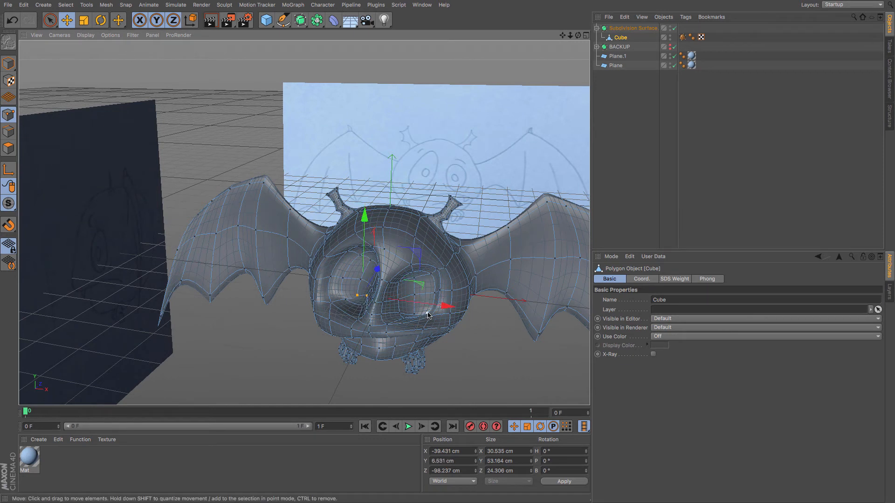
left_click(427, 312)
left_click(414, 313, "shift")
left_click_drag(426, 255, 430, 253)
left_click(421, 328)
left_click(427, 308)
Disable the Subdivision Surface and reposition points on the head of the low-poly cage.
left_click(675, 29)
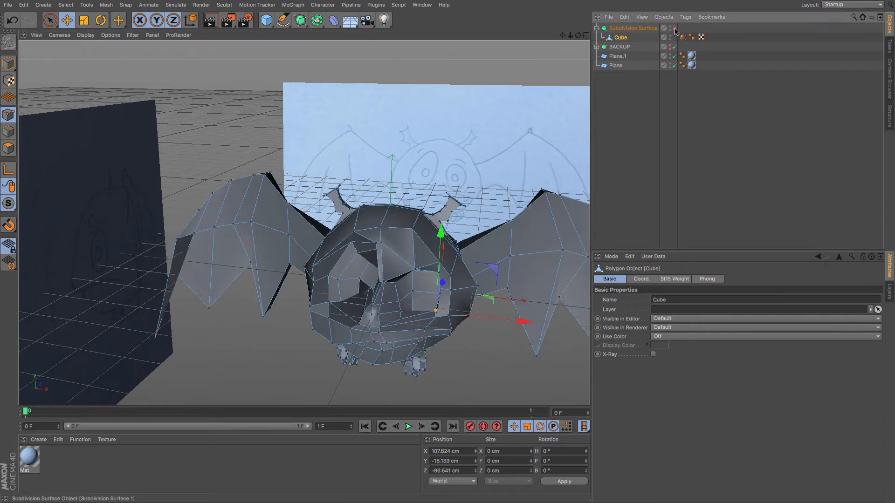
left_click_drag(399, 306, 329, 239, "alt")
left_click(348, 250)
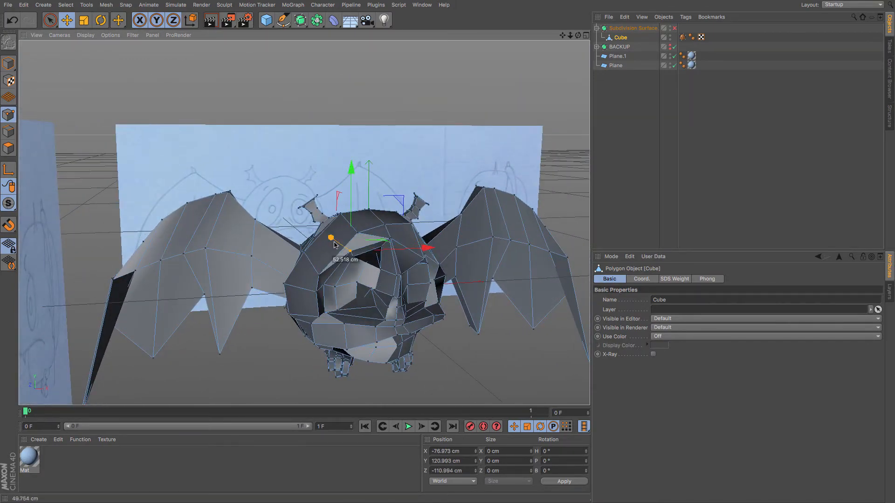
left_click_drag(426, 248, 433, 247)
mouse_move(336, 238)
left_mouse_down("alt")
mouse_move(322, 310)
mouse_move(379, 220)
mouse_move(370, 277)
mouse_move(375, 246)
mouse_move(375, 266)
mouse_move(305, 288)
mouse_move(321, 213)
left_mouse_up("alt")
left_click_drag(382, 251, 407, 282)
left_click_drag(352, 267, 385, 308, "alt")
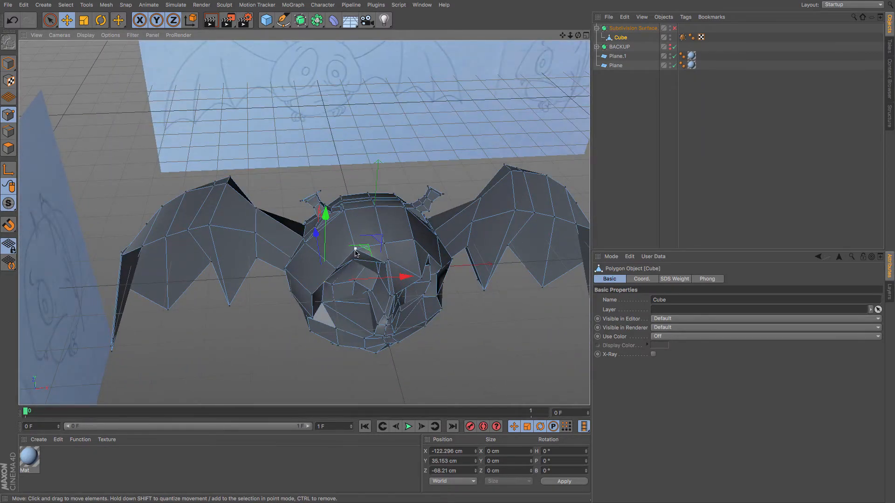
Reposition points around the right eye socket and the mouth of the low-poly cage.
left_click_drag(354, 212, 336, 284)
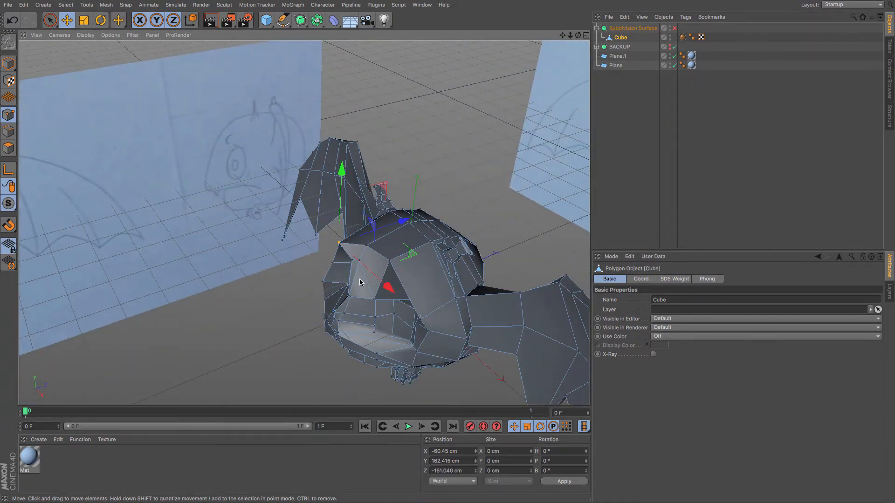
left_click(367, 245)
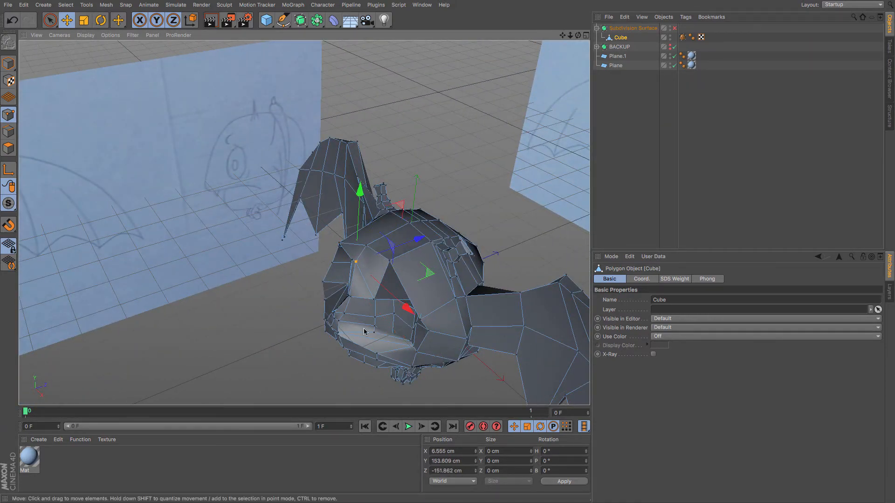
left_click_drag(381, 253, 461, 270, "alt")
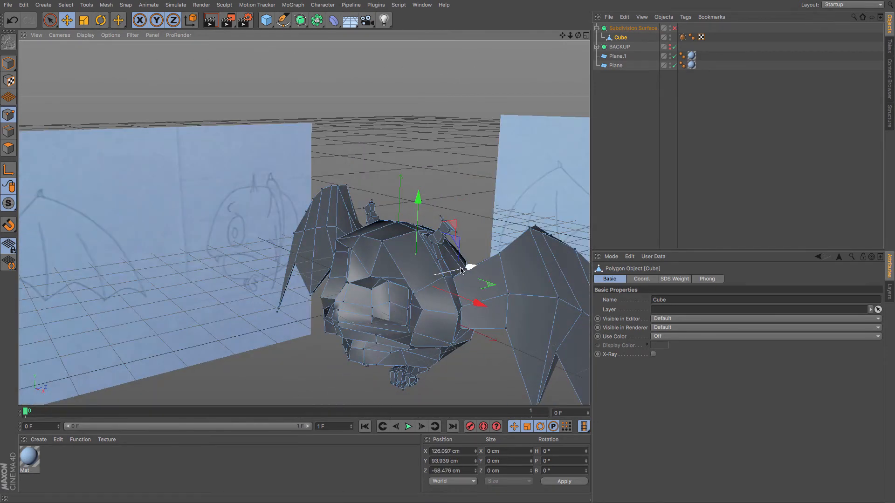
left_click_drag(440, 280, 401, 304, "alt")
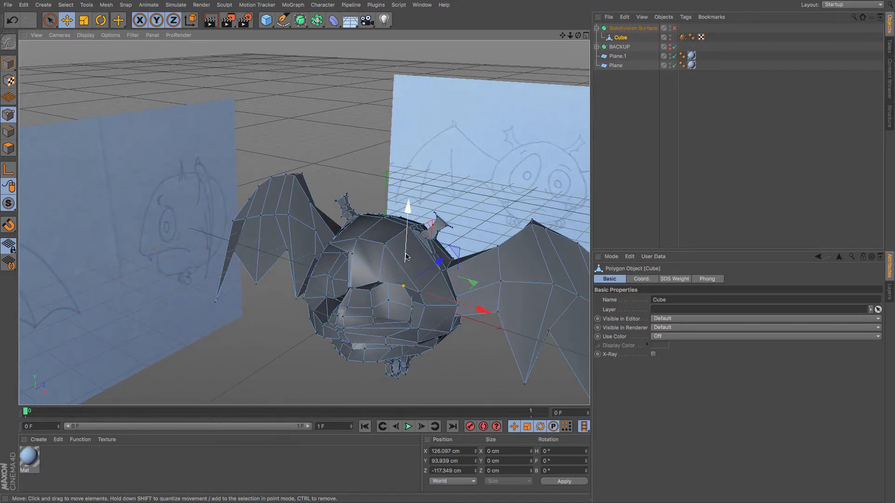
left_click_drag(406, 255, 401, 332, "alt")
scroll(400, 330, "up", 5)
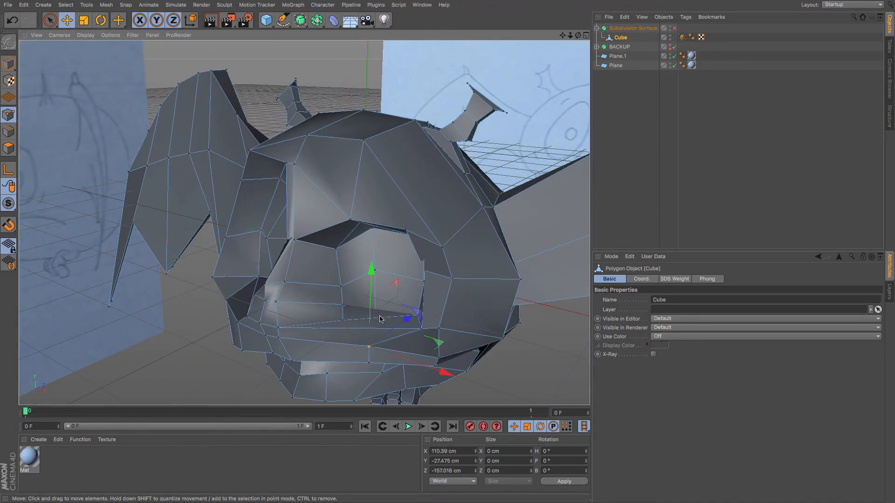
left_click_drag(398, 327, 350, 258, "alt")
left_click(373, 306)
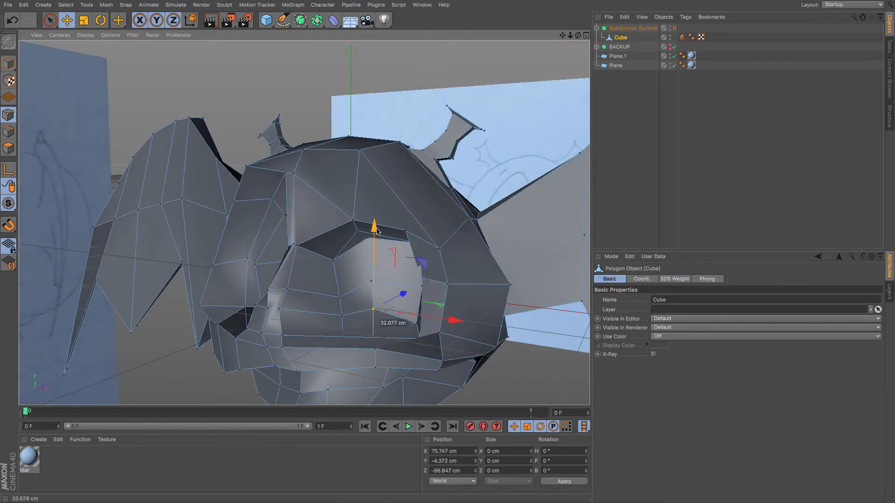
left_click_drag(383, 325, 348, 332, "alt")
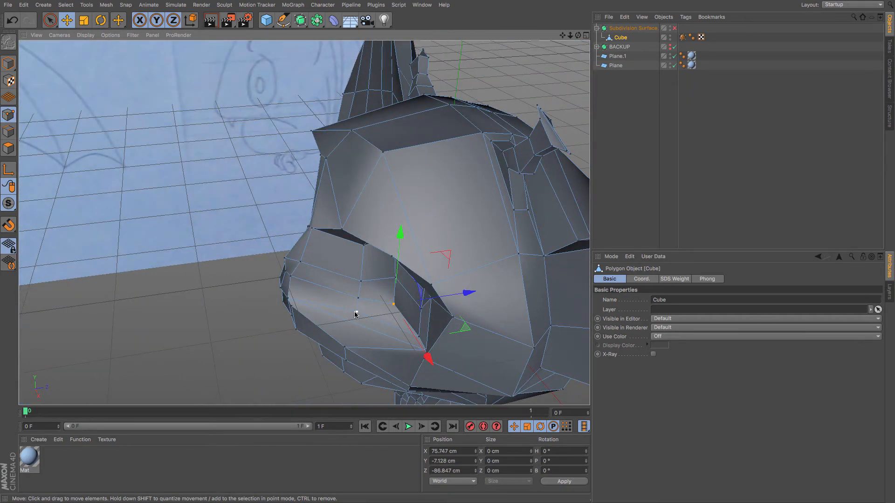
left_click_drag(397, 306, 327, 283)
left_click_drag(258, 329, 236, 306, "alt")
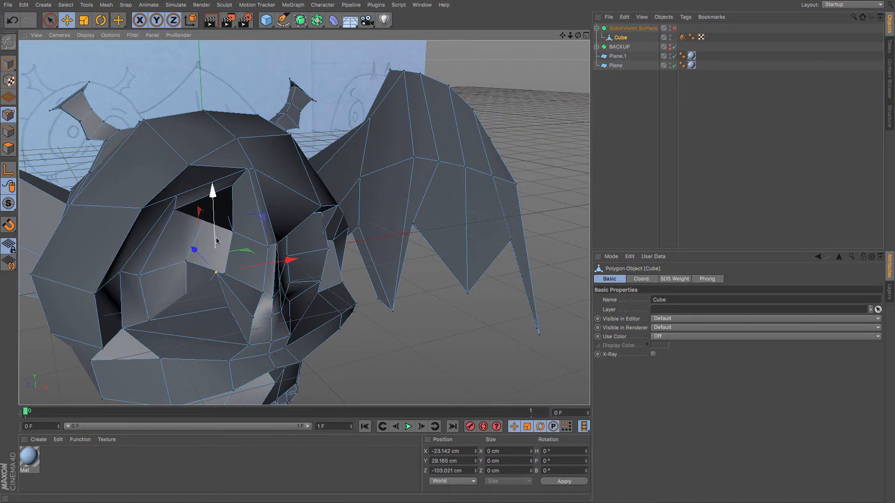
Move points around the left eye socket, then undo the last move.
left_click_drag(213, 195, 213, 218)
left_click_drag(186, 315, 197, 241, "alt")
left_click_drag(197, 240, 237, 245, "alt")
left_click(246, 222)
key("ctrl+z")
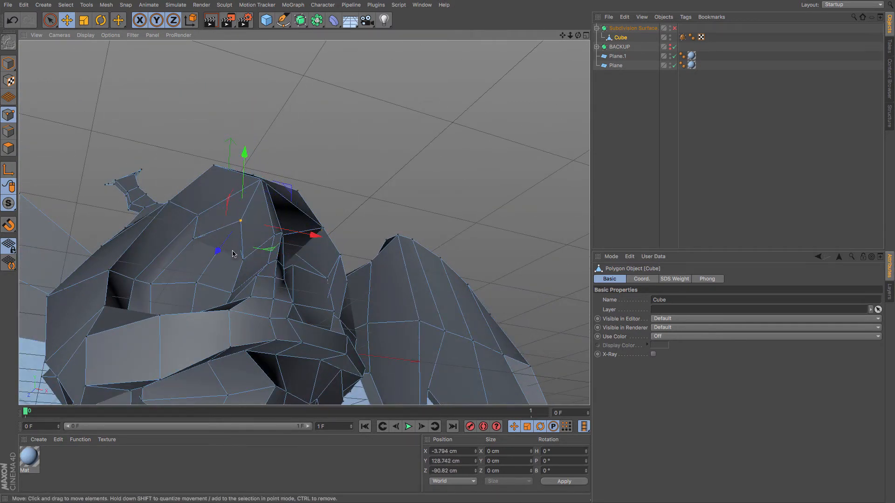
Tweak points along the outer edge of the right eye socket.
left_click_drag(232, 278, 372, 289, "alt")
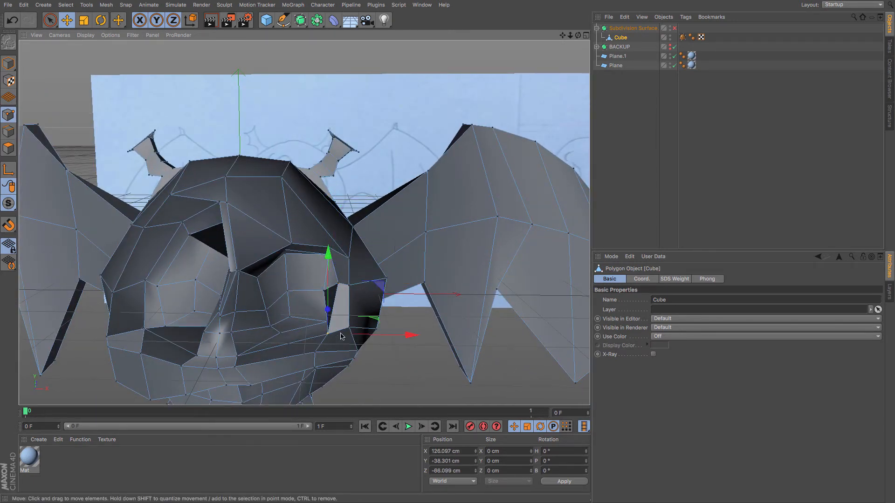
left_click_drag(342, 335, 372, 333)
left_click(328, 255)
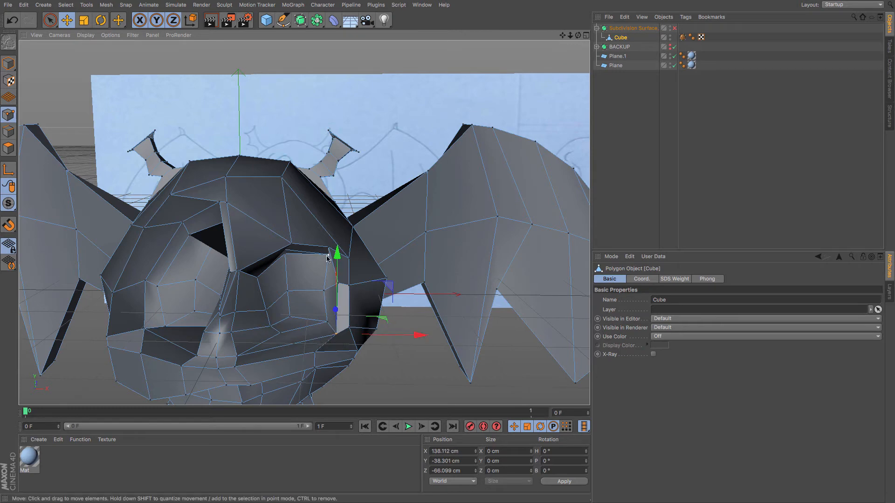
left_click_drag(382, 257, 377, 257)
left_click_drag(328, 286, 413, 257, "alt")
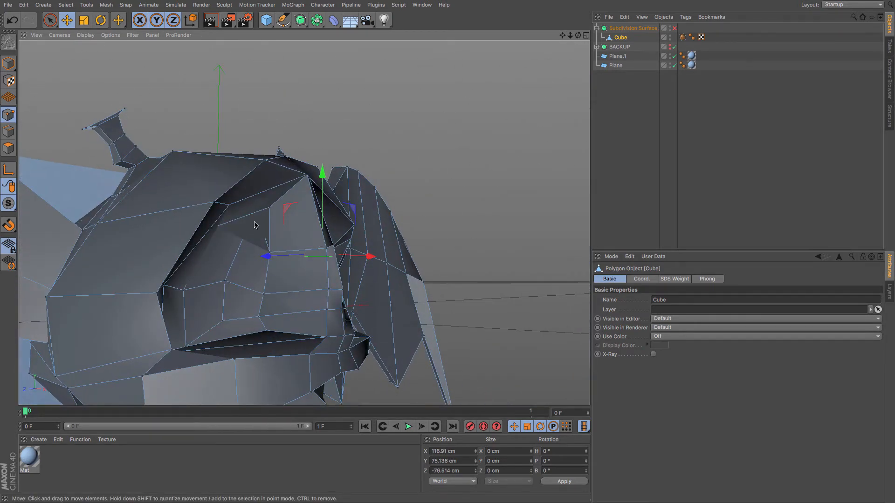
Adjust points around the brow and inner corner of the left eye socket.
left_click_drag(232, 212, 205, 215)
left_click_drag(262, 176, 252, 204)
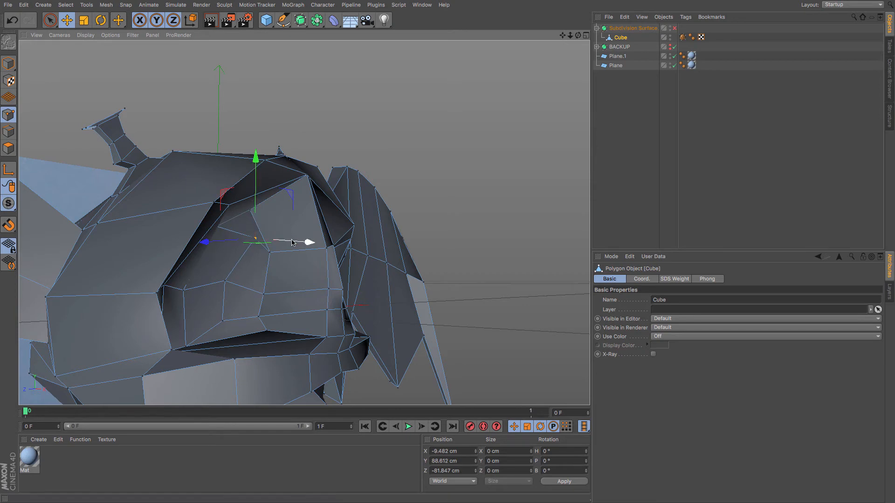
left_click_drag(239, 242, 230, 224)
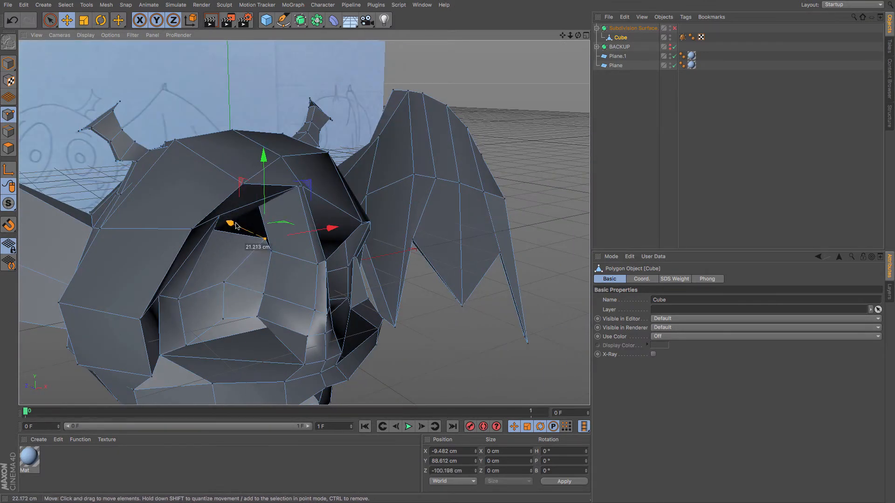
left_click_drag(326, 234, 303, 237)
left_click_drag(303, 237, 257, 213, "alt")
left_click_drag(256, 244, 235, 261, "alt")
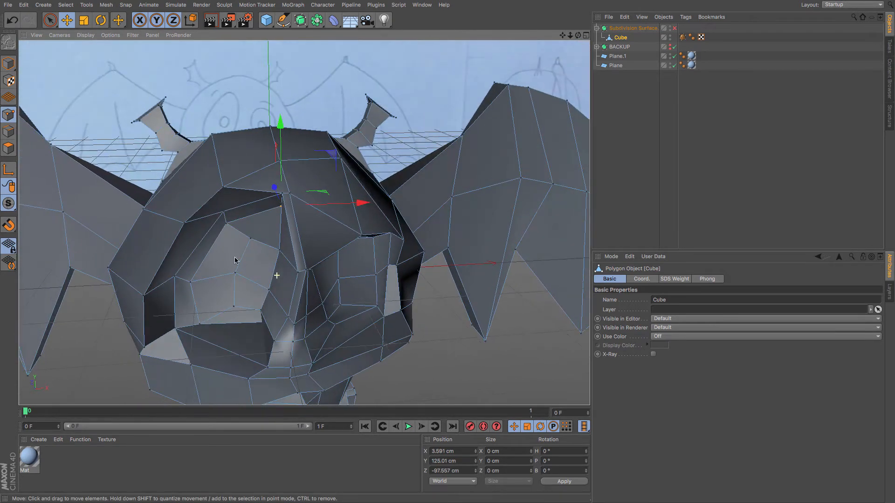
Re-enable the Subdivision Surface and inspect the smoothed bat from several angles.
left_click(674, 29)
right_click_drag(491, 159, 459, 162, "alt")
left_click_drag(326, 299, 373, 276, "alt")
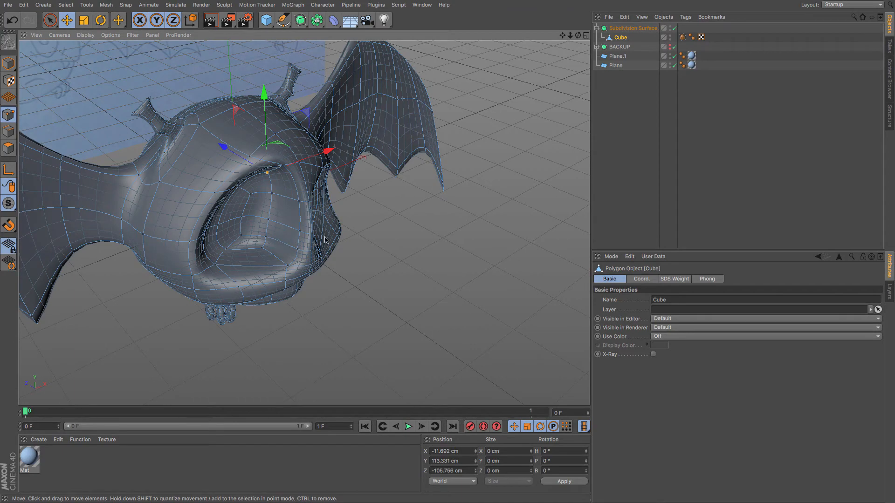
left_click_drag(288, 231, 252, 269, "alt")
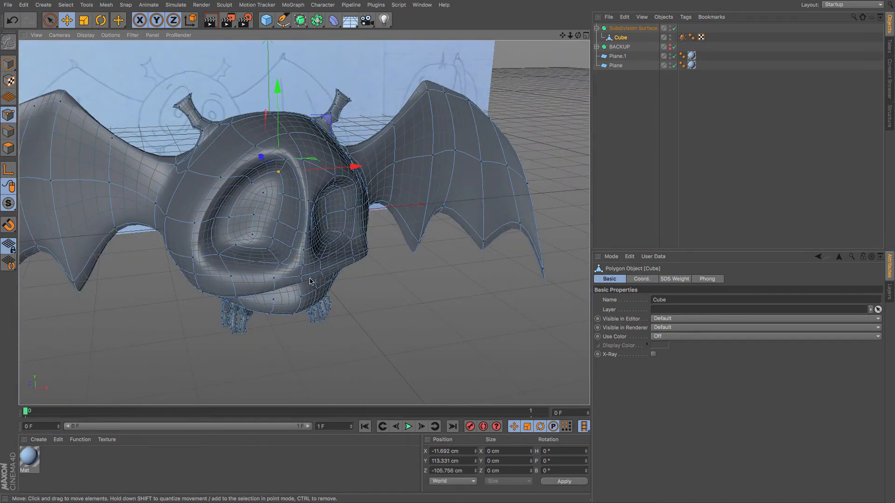
left_click_drag(310, 281, 249, 243, "alt")
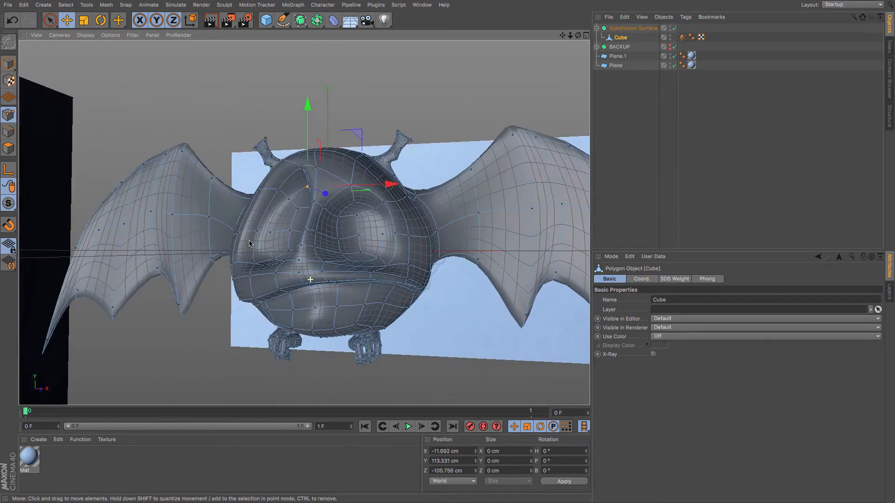
left_click_drag(419, 312, 346, 283, "alt")
middle_click(346, 283)
middle_click(346, 283)
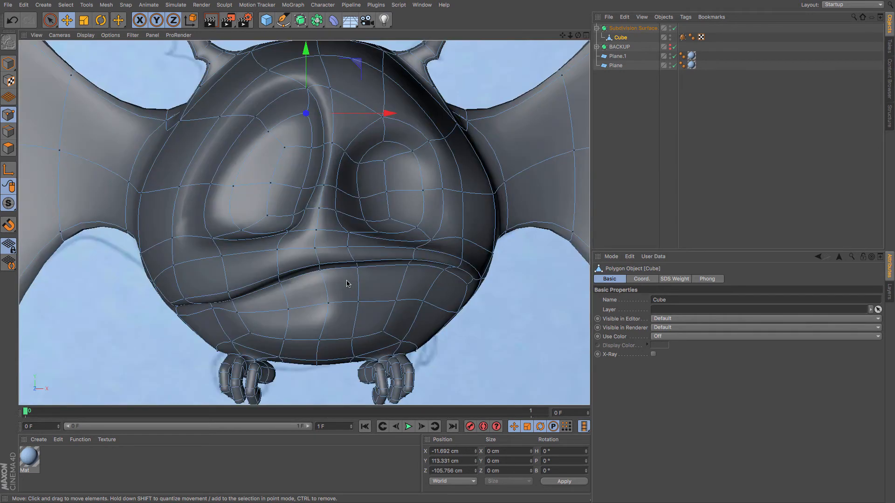
scroll(349, 279, "down", 4)
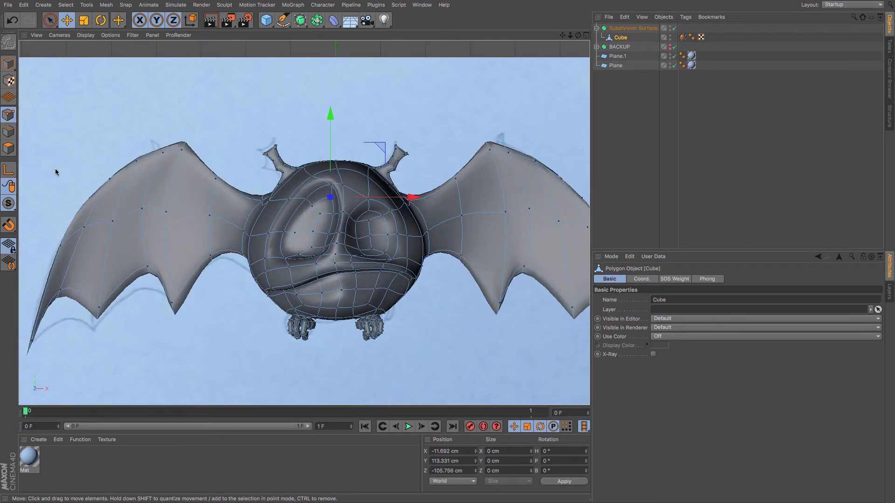
Switch to polygon mode with Live Selection and select all polygons of the bat's right foot.
left_click(8, 148)
left_click(49, 22)
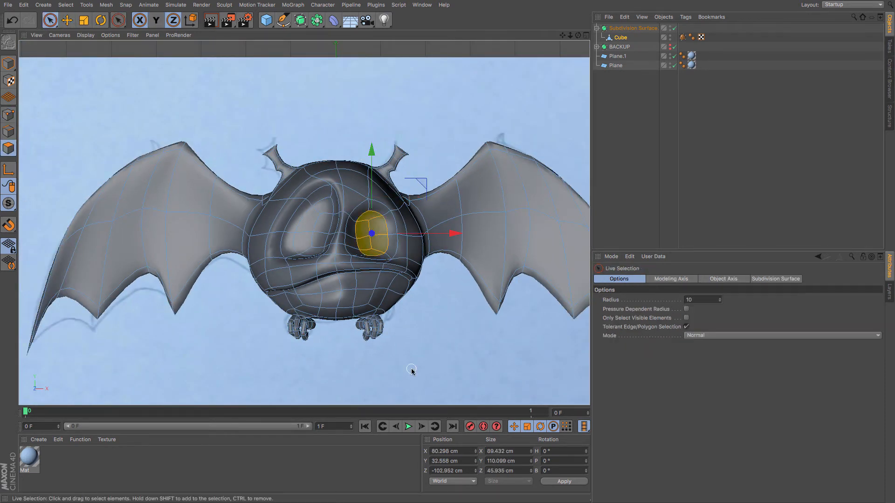
scroll(411, 370, "up", 4)
left_click(359, 309)
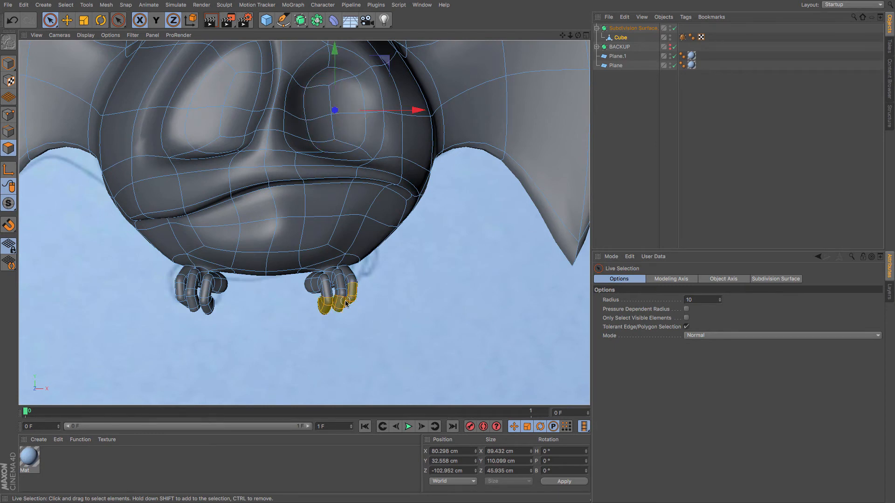
left_click_drag(346, 303, 314, 309)
right_click(314, 309)
left_click(343, 315)
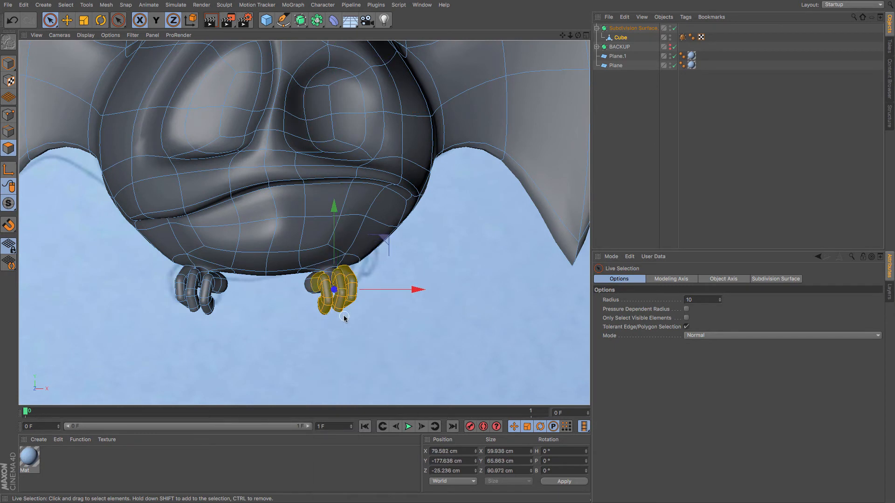
left_click(320, 276, "shift")
key("F1")
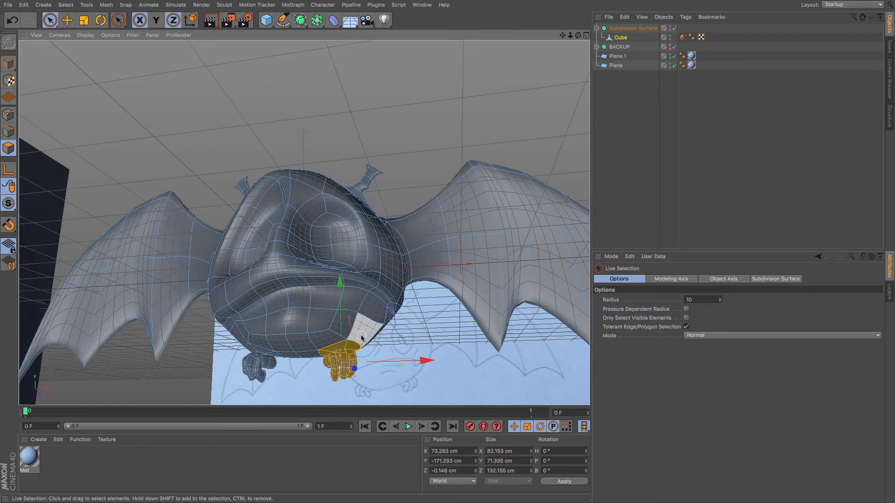
Enable Soft Selection on the Move tool and raise the selected foot slightly.
left_click_drag(361, 337, 236, 309, "alt")
left_click_drag(396, 374, 338, 401, "alt")
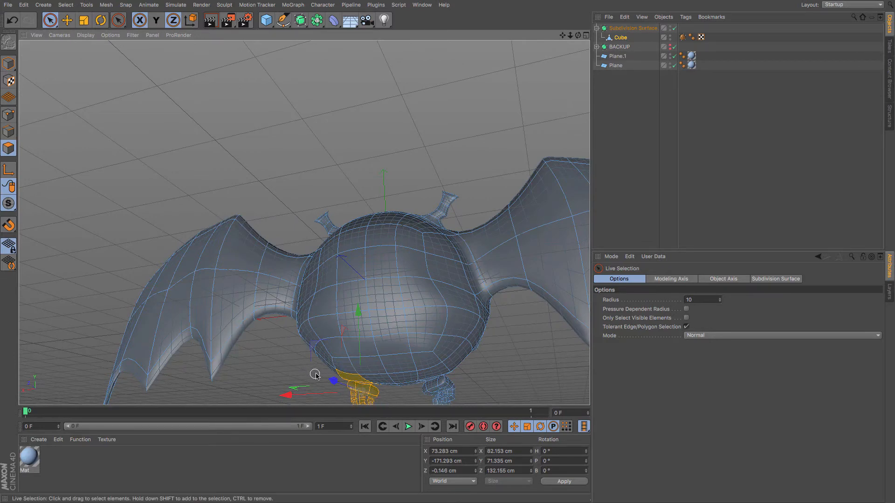
left_click_drag(315, 375, 470, 373, "alt")
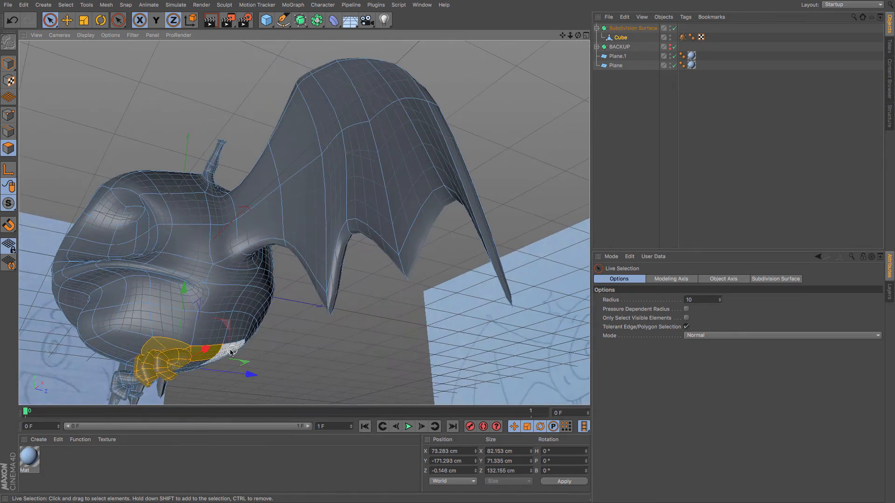
left_click_drag(217, 352, 219, 353)
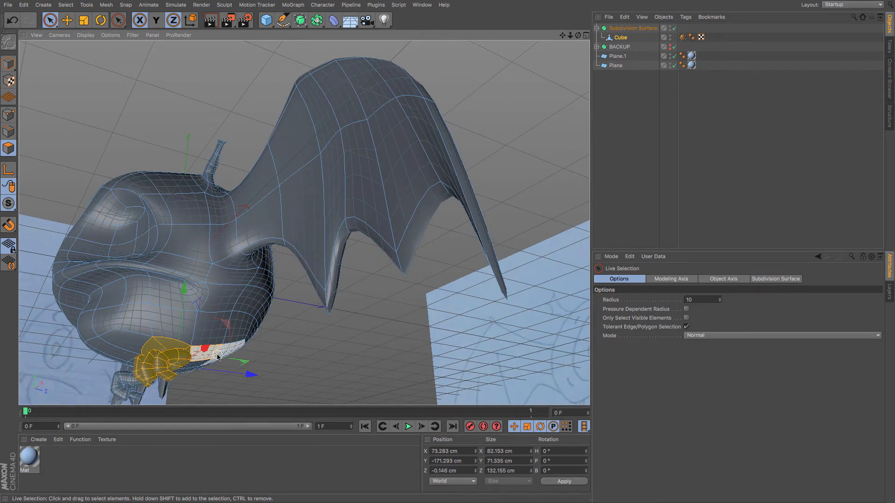
key("e")
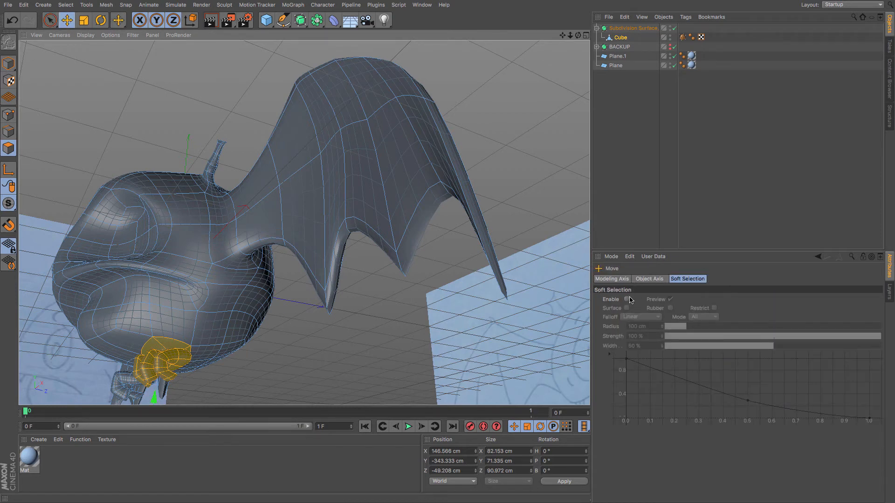
left_click(627, 299)
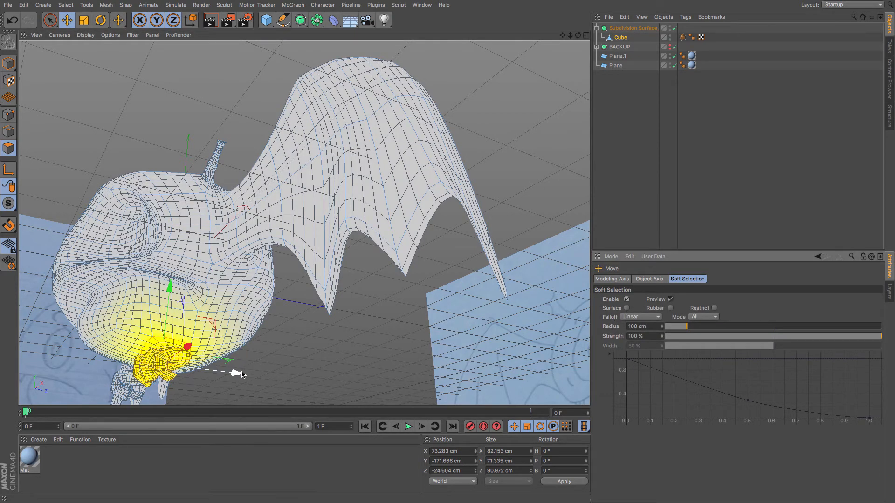
left_click_drag(236, 372, 251, 376)
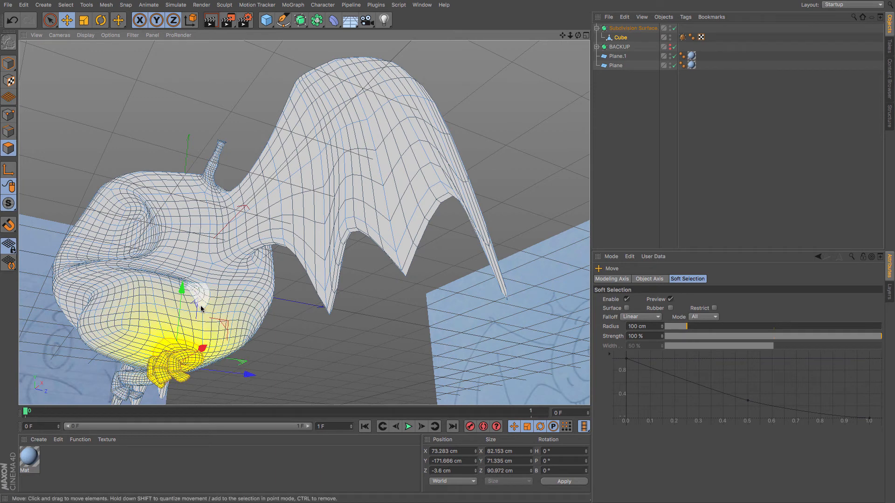
left_click_drag(189, 303, 188, 295)
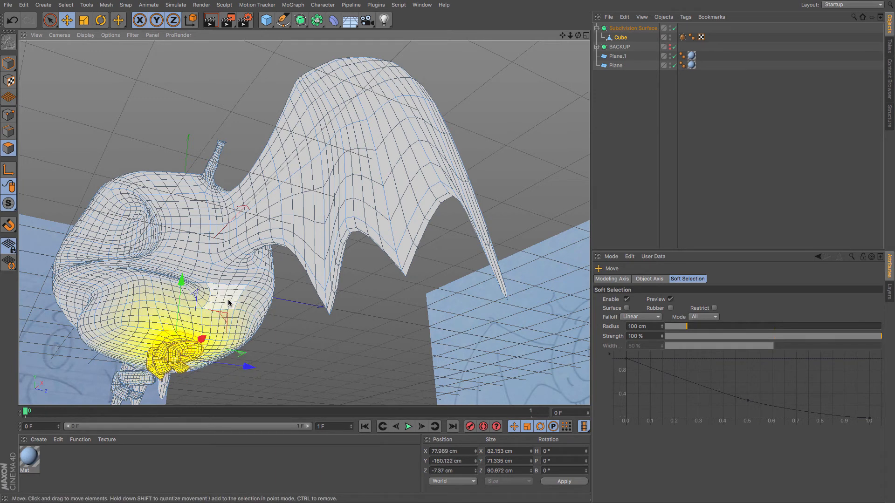
In the front view, rotate the foot slightly and nudge it into place.
key("F4")
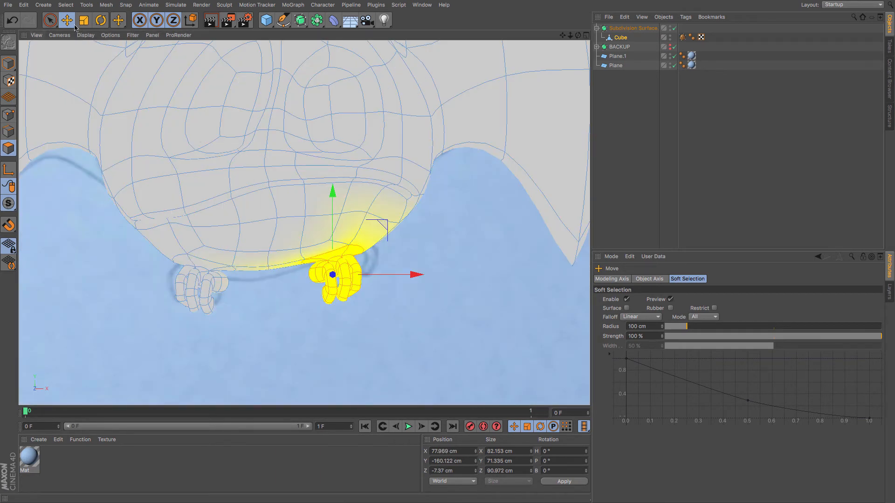
left_click_drag(88, 116, 105, 112)
left_click(101, 20)
left_click_drag(498, 228, 493, 202)
left_click(67, 21)
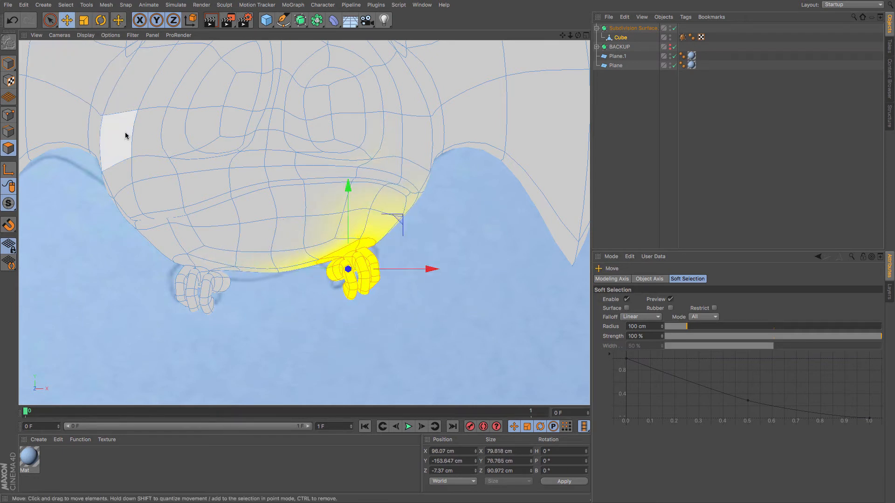
mouse_move(123, 135)
left_mouse_down()
mouse_move(116, 130)
mouse_move(125, 132)
left_mouse_up()
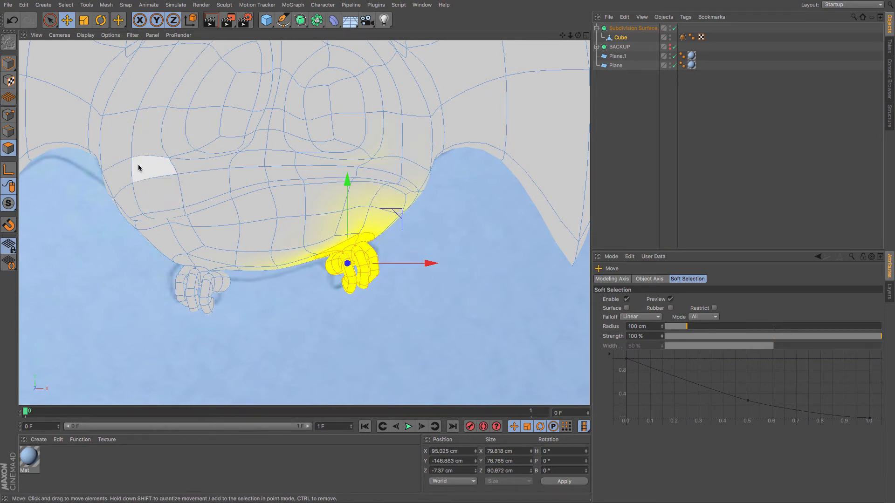
scroll(249, 263, "down", 5)
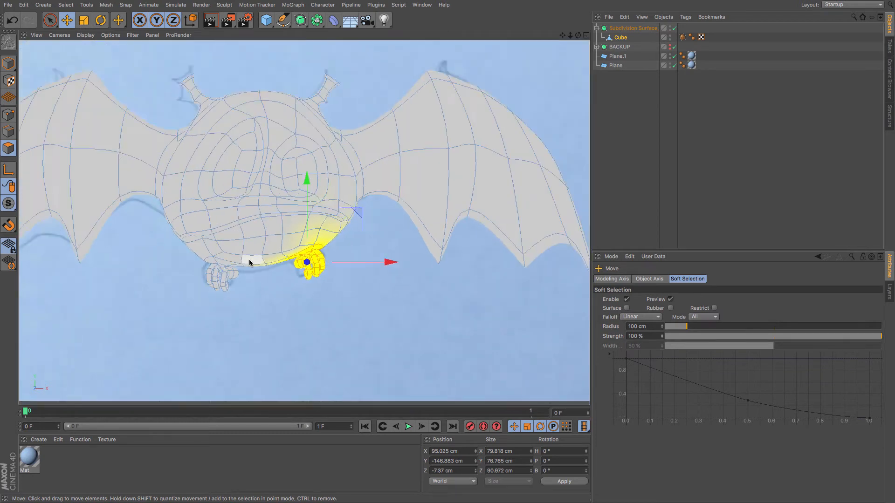
Switch to point mode and try moving a point below the right eye, then undo the move.
left_click(8, 116)
scroll(189, 208, "up", 5)
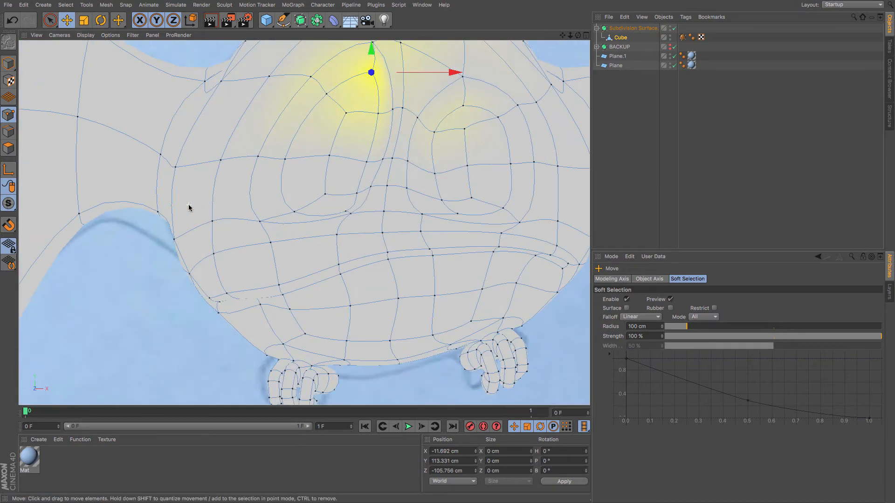
left_click(372, 192)
left_click_drag(366, 207, 376, 216)
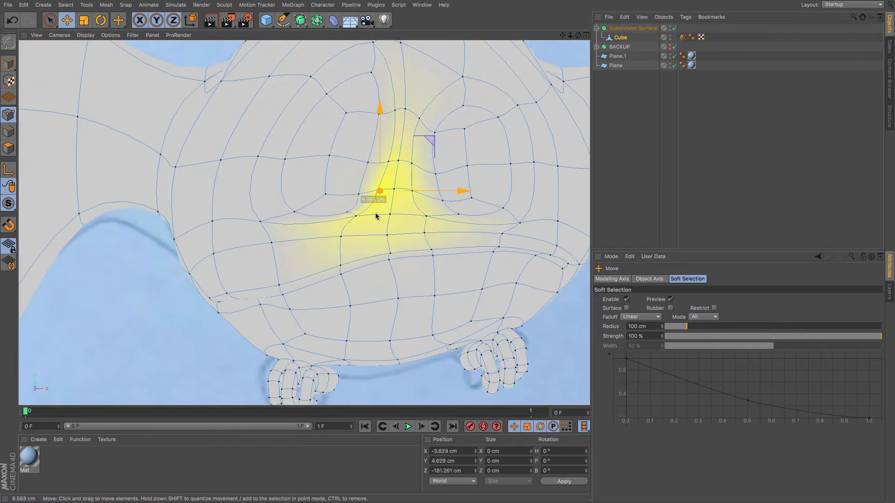
key("ctrl+z")
key("ctrl+z")
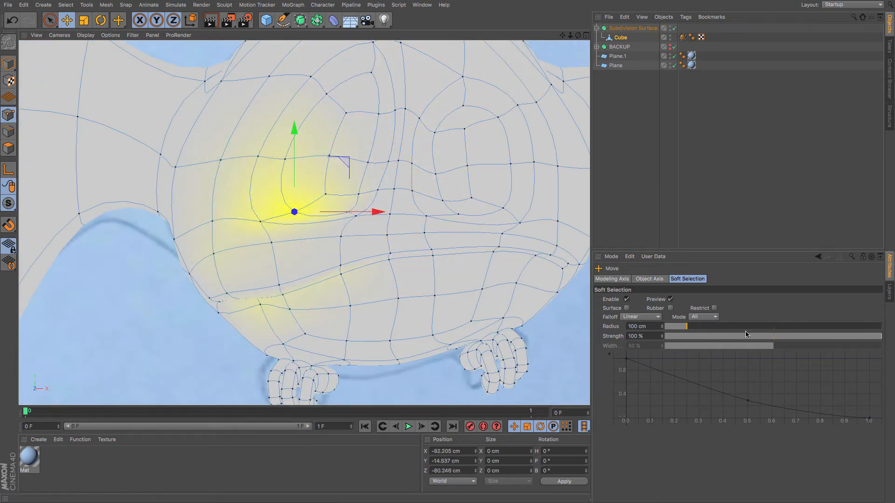
Set the Soft Selection radius to 138 cm and enable the Surface falloff option.
left_click_drag(689, 330, 679, 330)
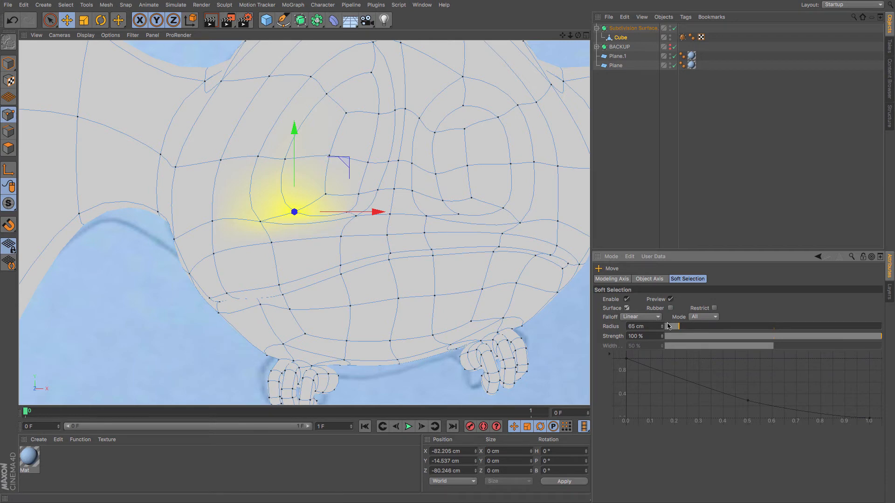
left_click_drag(689, 330, 692, 330)
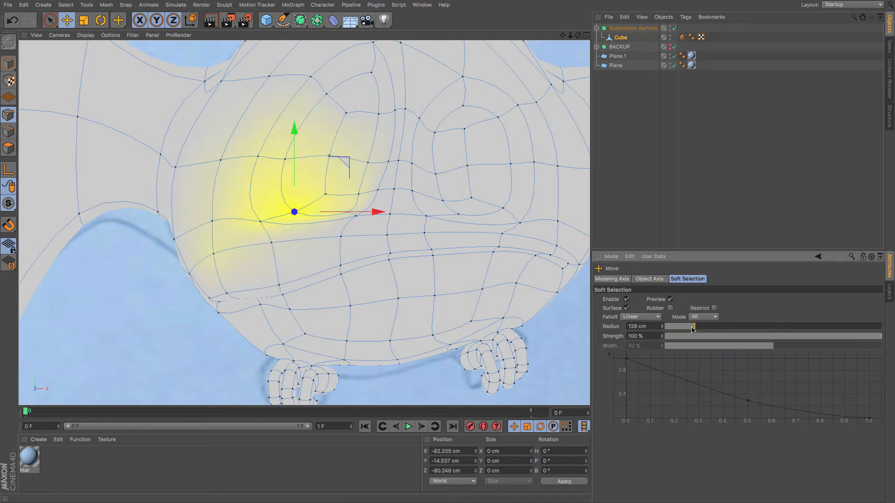
left_click(627, 308)
key("F1")
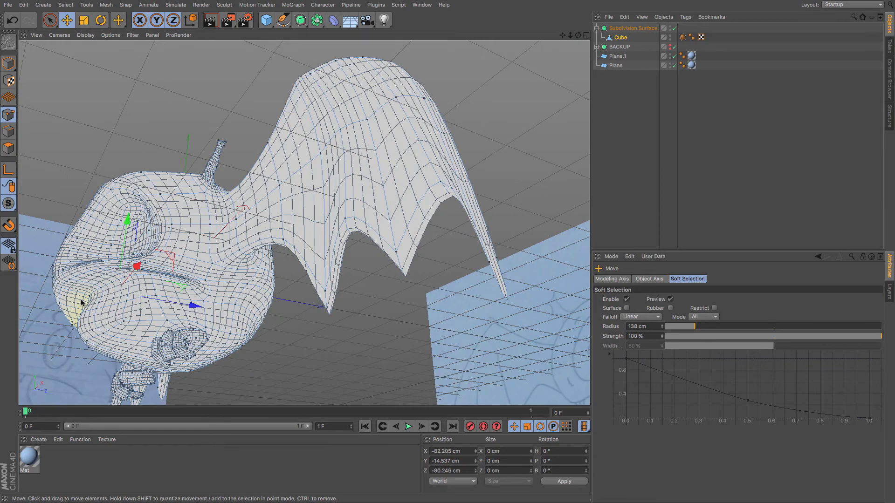
left_click_drag(82, 302, 135, 293, "alt")
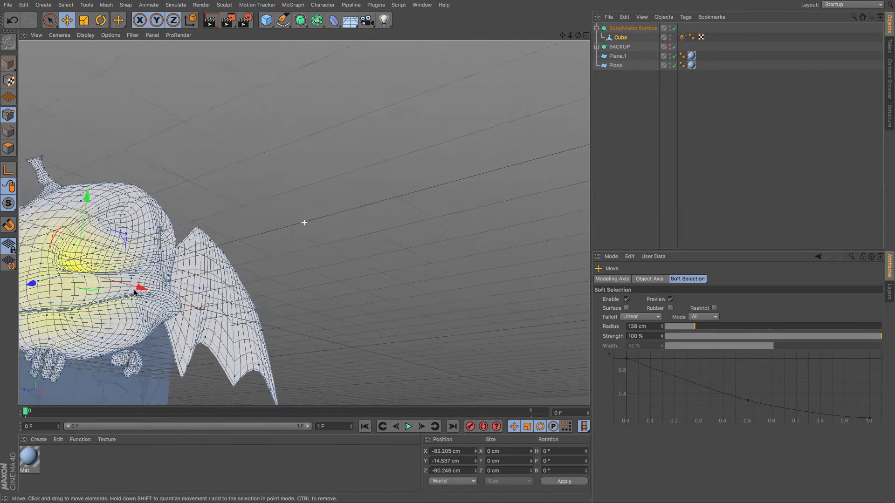
middle_click_drag(134, 293, 238, 287, "alt")
scroll(213, 294, "up", 2)
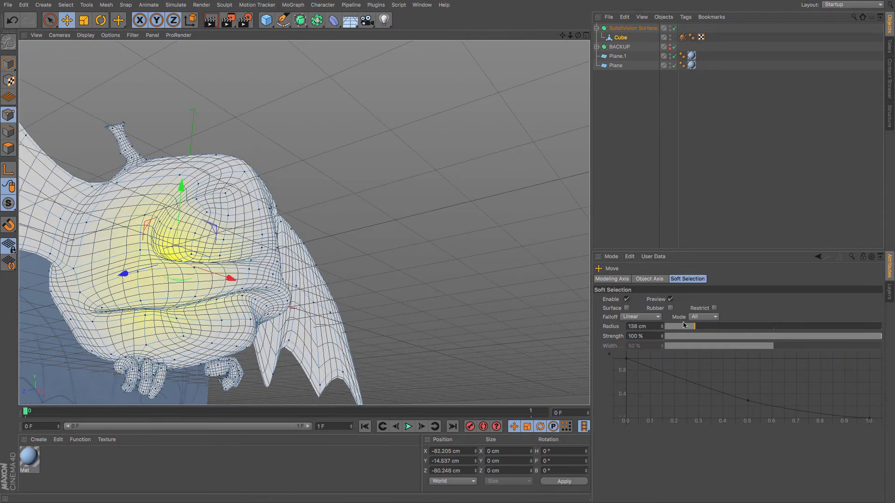
left_click(627, 308)
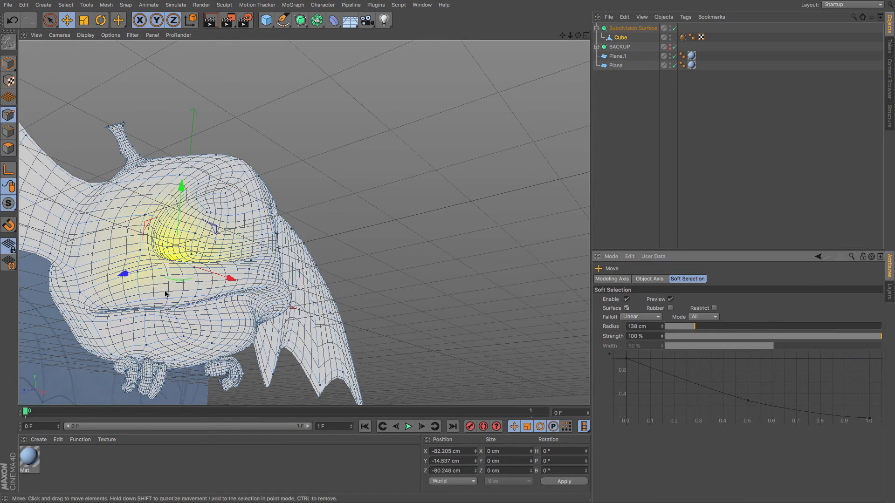
Back in the front view, nudge the point where the head meets the left-side wing.
left_click_drag(165, 292, 138, 308, "alt")
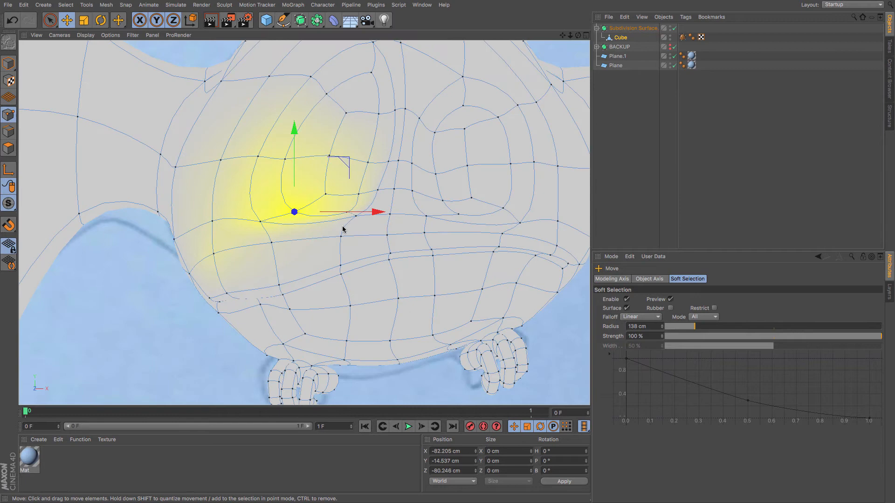
left_click_drag(343, 230, 332, 230)
left_click_drag(570, 37, 555, 37)
left_click(445, 148)
left_click_drag(448, 170, 450, 168)
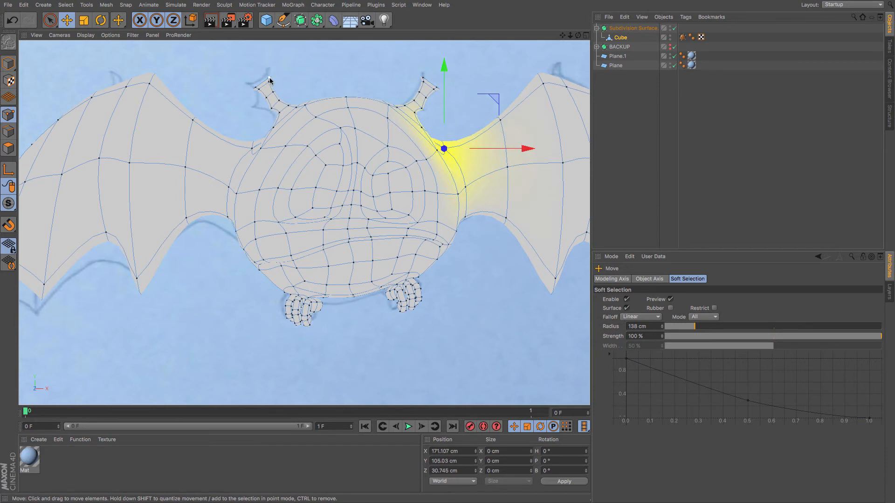
Select the point at the base of the horn on the screen's left and lower it slightly.
left_click_drag(270, 79, 289, 90)
left_click(271, 107)
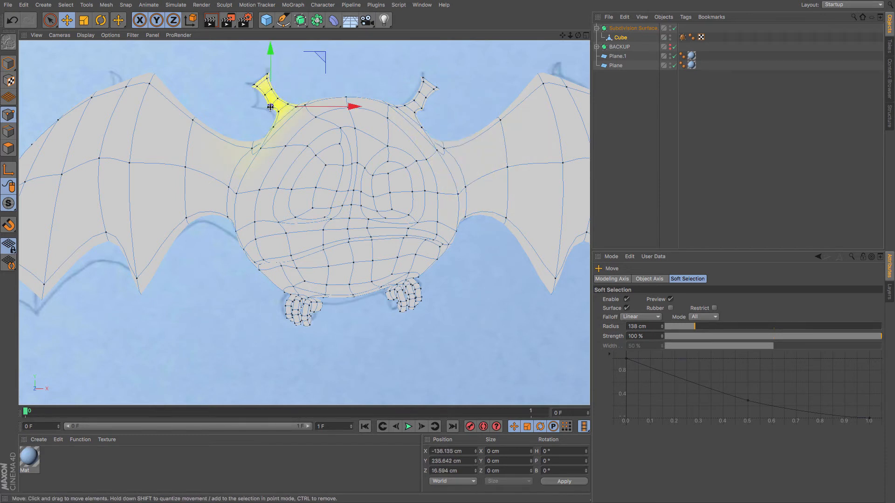
left_click_drag(263, 125, 267, 127)
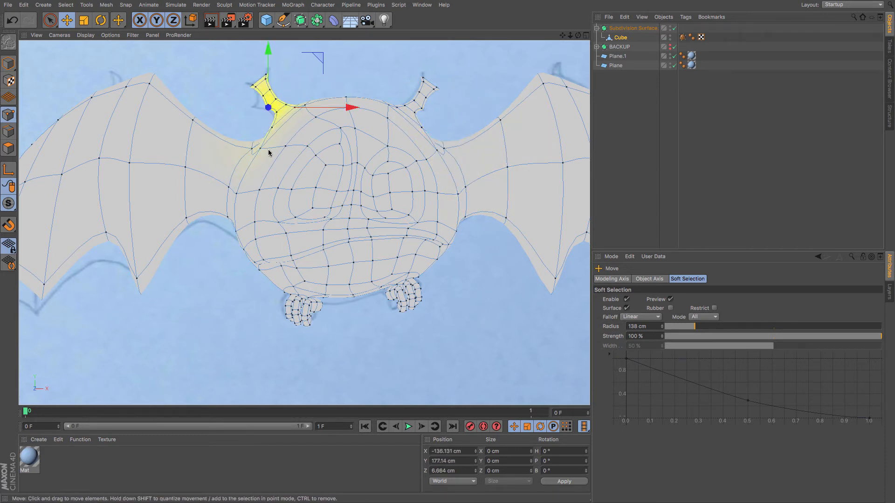
Adjust the bottom-centre belly point and the point below the mouth to follow the sketch.
left_click(354, 301)
left_click_drag(368, 329, 366, 332)
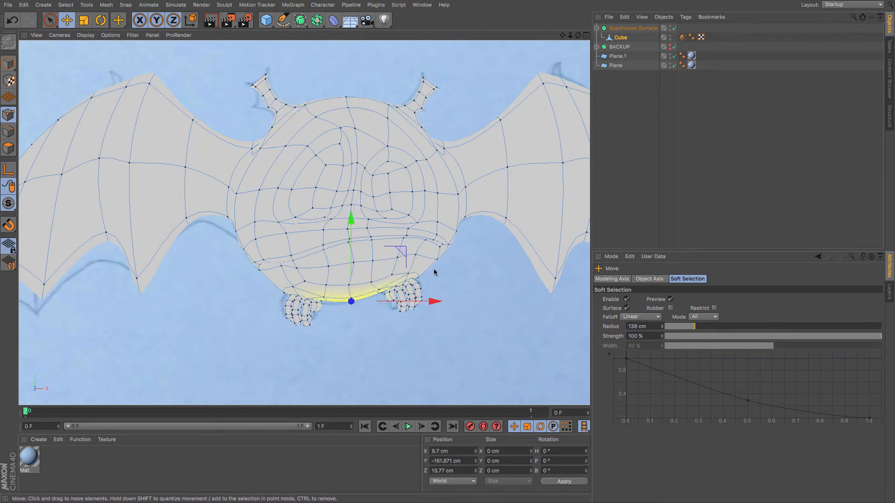
scroll(436, 270, "up", 5)
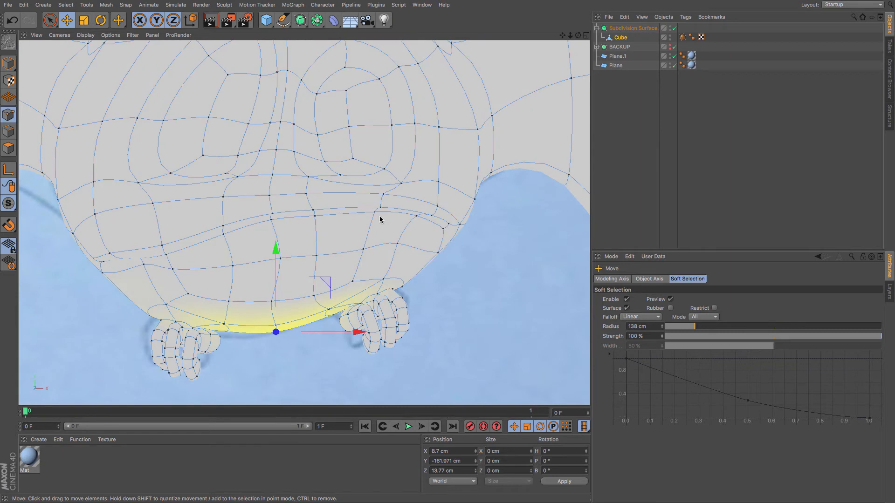
left_click(273, 224)
left_click_drag(260, 246, 269, 247)
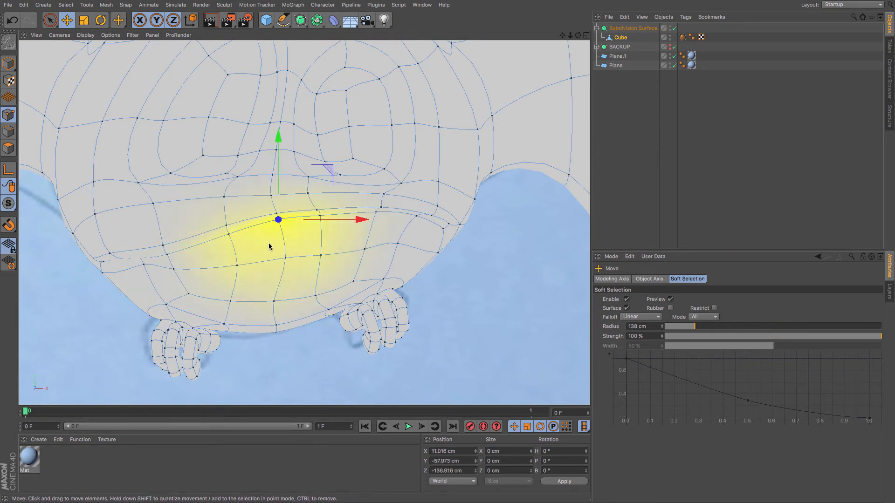
Reposition points on the left cheek area of the head to match the reference outline.
scroll(243, 191, "down", 2)
left_click(239, 180)
left_click_drag(238, 195, 240, 195)
left_click(118, 210)
left_click_drag(122, 220, 124, 274)
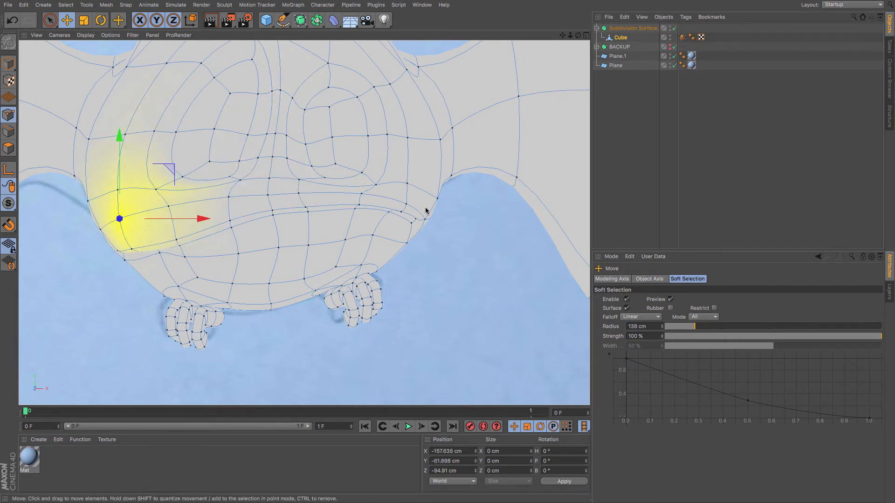
Disable Soft Selection and turn on X-Ray for the Subdivision Surface object.
left_click(627, 299)
scroll(468, 116, "down", 4)
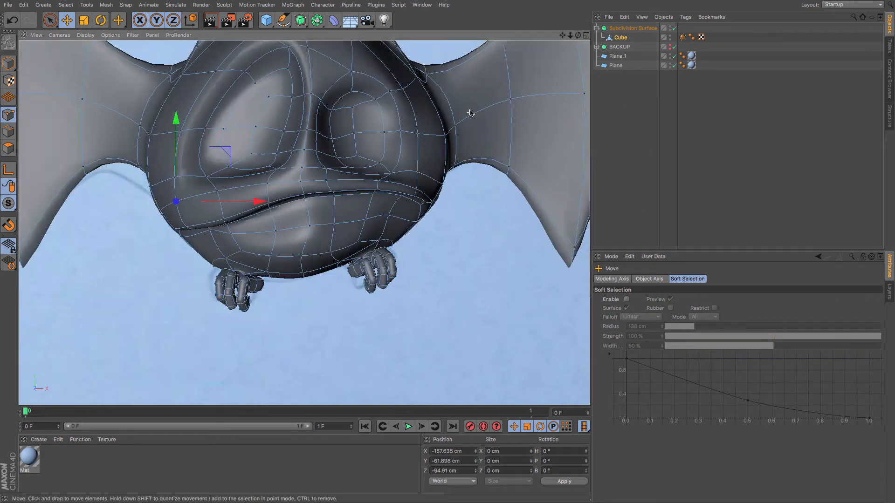
left_click(620, 29)
left_click(653, 364)
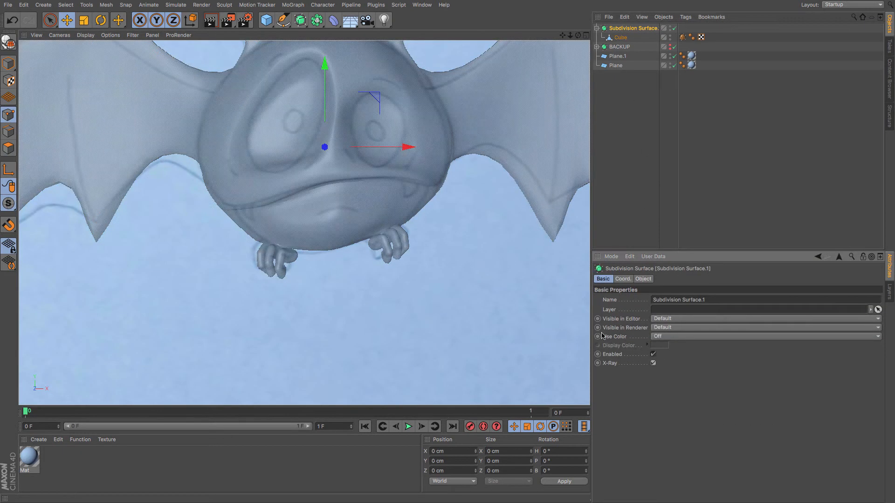
scroll(485, 266, "down", 3)
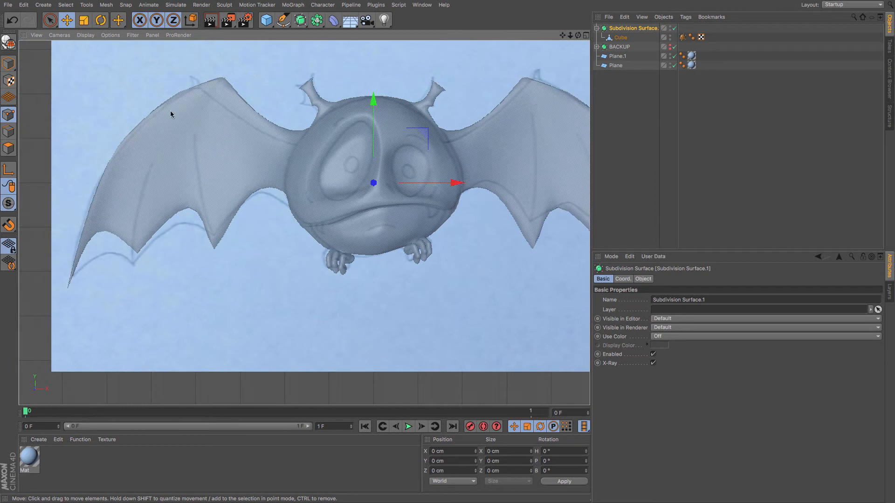
Switch the viewport display to Gouraud Shading (Lines) to see the mesh over the sketch.
left_click(103, 37)
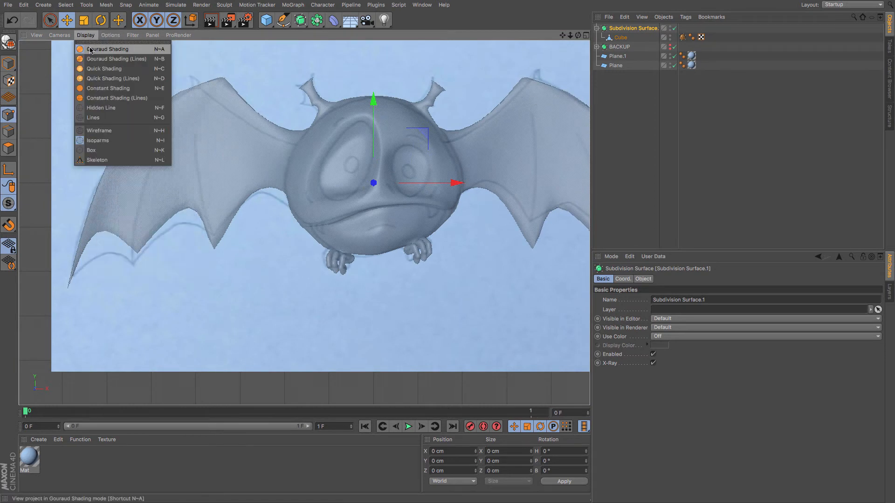
left_click(91, 57)
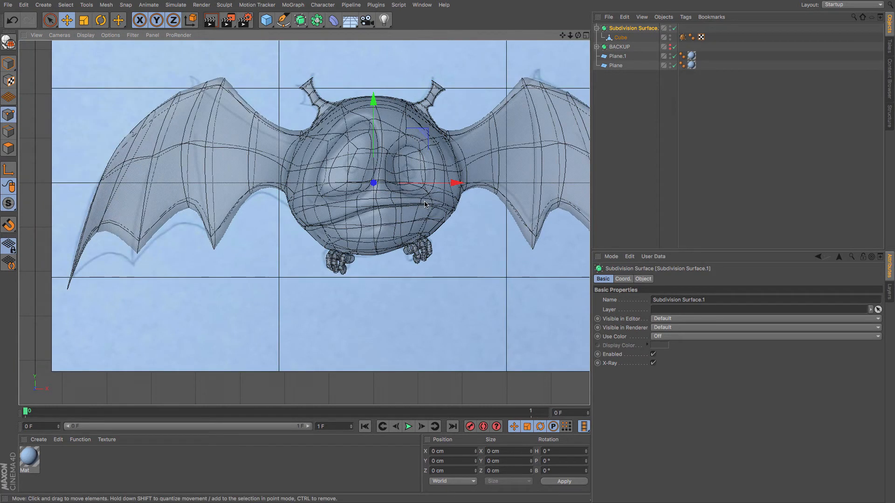
scroll(425, 204, "up", 1)
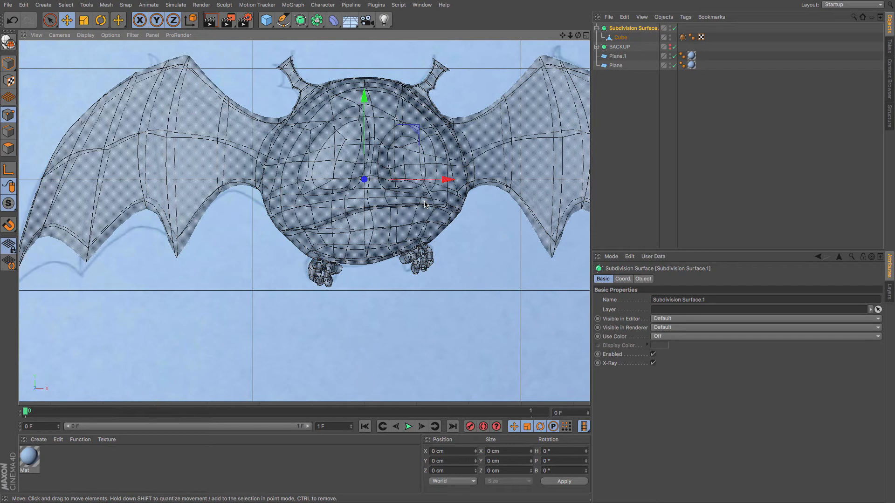
scroll(425, 204, "up", 4)
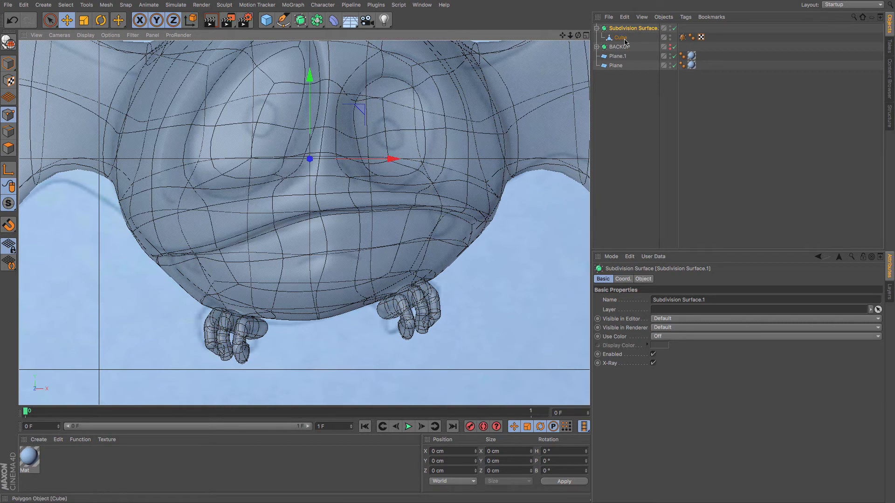
Select the Cube and move points around the right eye socket to match the sketched eye.
left_click(323, 95)
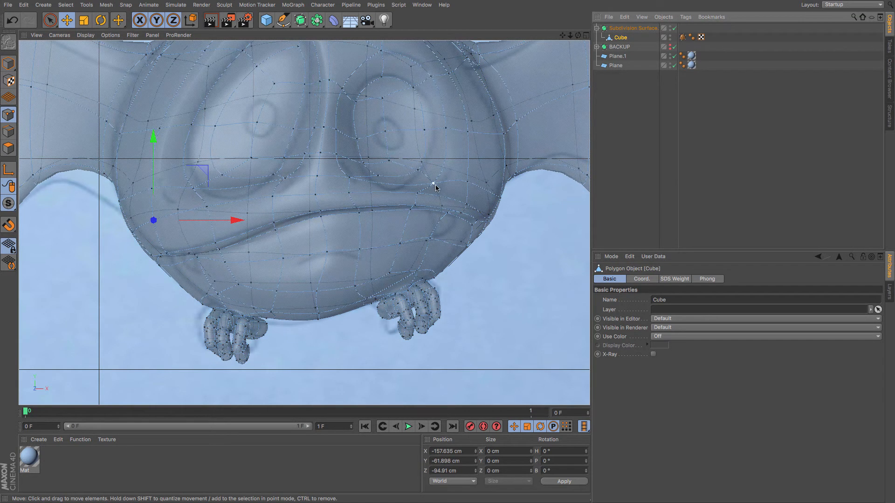
left_click(416, 196)
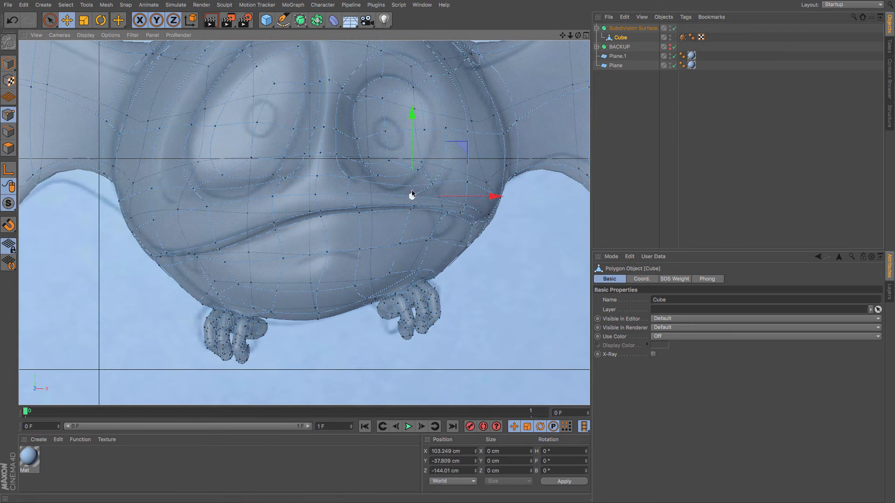
left_click_drag(434, 186, 391, 217)
left_click(416, 172)
mouse_move(443, 149)
left_mouse_down()
mouse_move(425, 169)
mouse_move(435, 162)
left_mouse_up()
left_click_drag(374, 184, 387, 203)
left_click(387, 165)
left_click_drag(398, 145, 432, 157)
Adjust points along the upper rim of the right eye to follow the sketch.
left_click(421, 162)
left_click(422, 134)
left_click(444, 131)
left_click(430, 135)
left_click(416, 89)
left_click_drag(414, 113, 416, 112)
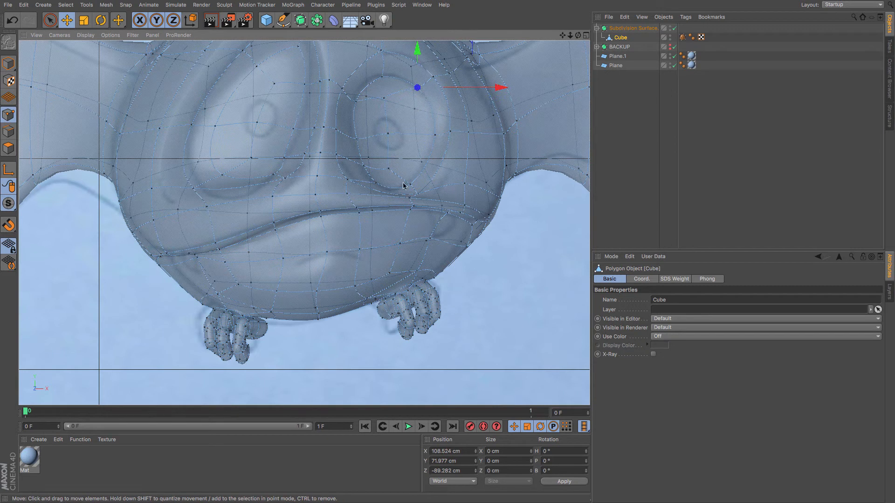
left_click_drag(405, 194, 404, 197)
Move points around the left eye socket to follow the sketched eye outline.
left_click(271, 175)
left_click_drag(256, 201, 261, 230)
left_click(284, 179)
mouse_move(204, 212)
left_mouse_down()
mouse_move(200, 228)
mouse_move(244, 228)
mouse_move(221, 217)
left_mouse_up()
left_click(194, 192)
left_click(224, 178)
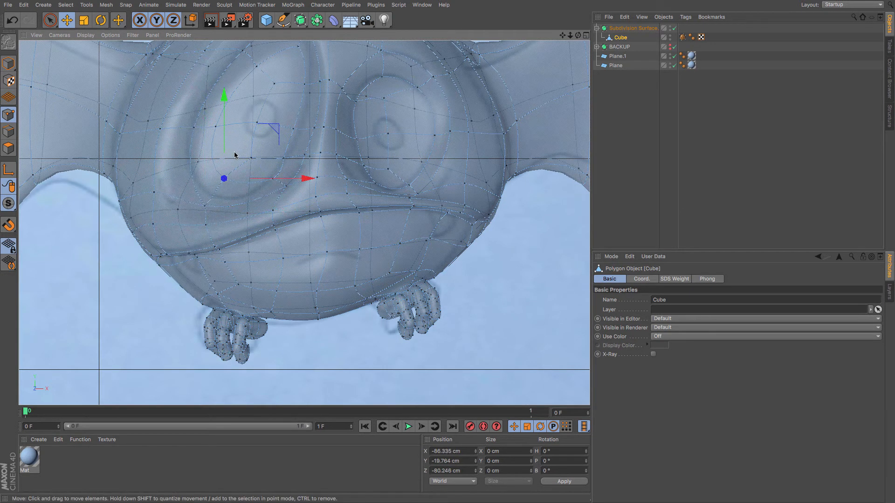
left_click_drag(235, 154, 208, 158)
left_click(254, 63)
mouse_move(269, 118)
left_mouse_down()
mouse_move(263, 107)
mouse_move(267, 114)
left_mouse_up()
Disable the Subdivision Surface and reshape points of the nose bridge between the eyes.
left_click(675, 28)
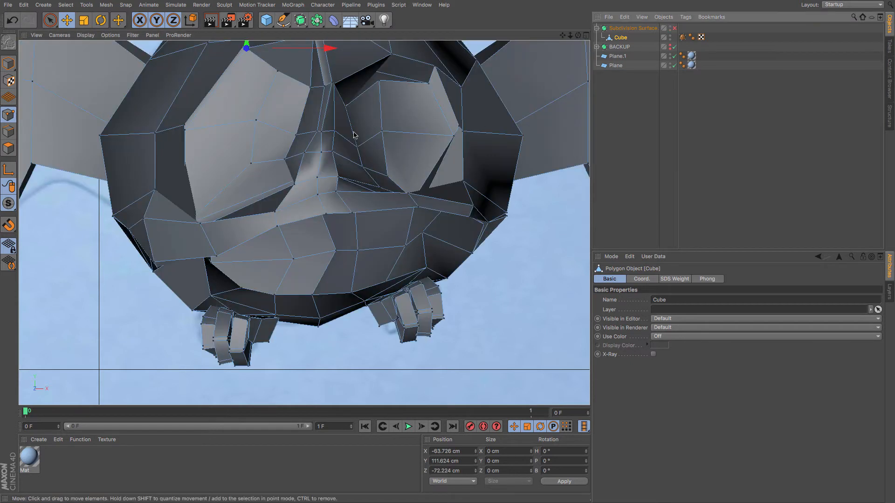
left_click(295, 185)
left_click_drag(296, 201, 286, 208)
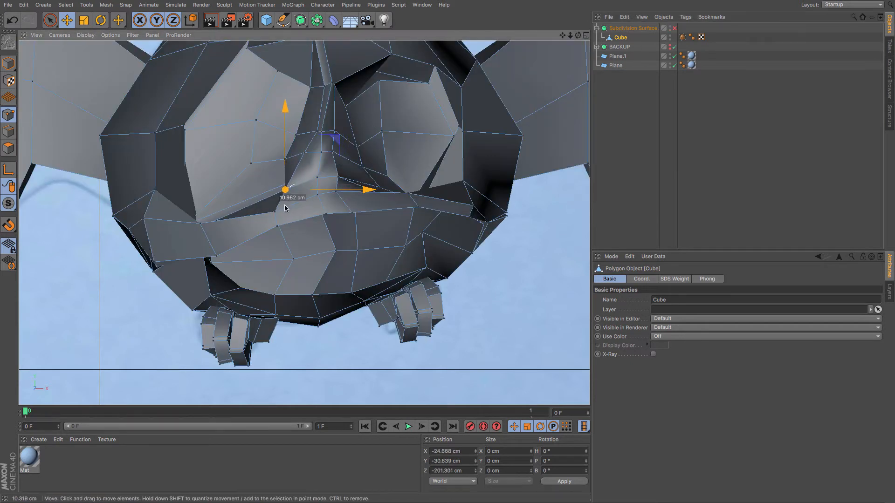
left_click(285, 160)
left_click_drag(274, 161, 310, 134)
left_click(296, 135)
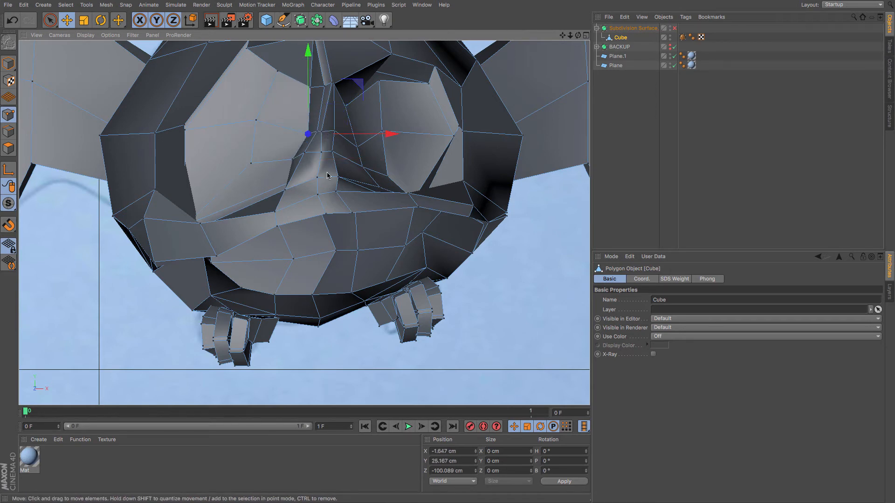
In the perspective view, pull points of the left eye socket rim to refine its depth.
key("F1")
left_click_drag(245, 245, 239, 279)
left_click(165, 265)
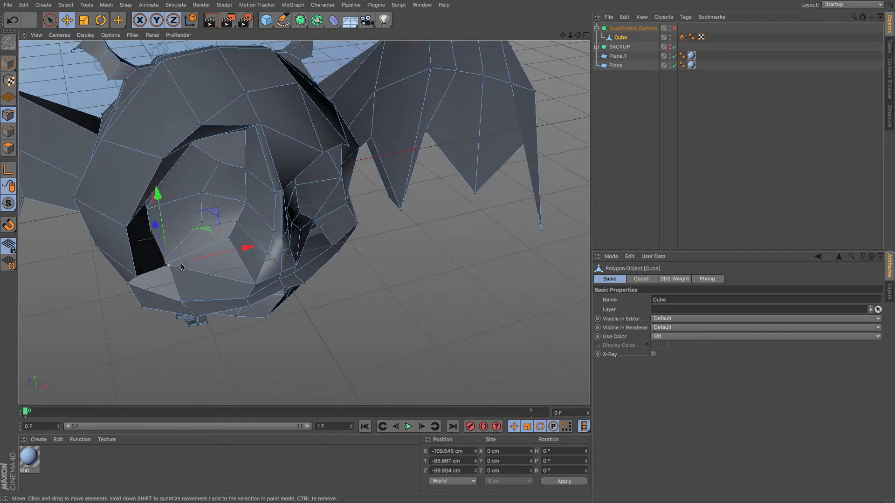
mouse_move(181, 267)
left_mouse_down()
mouse_move(185, 286)
mouse_move(173, 258)
left_mouse_up()
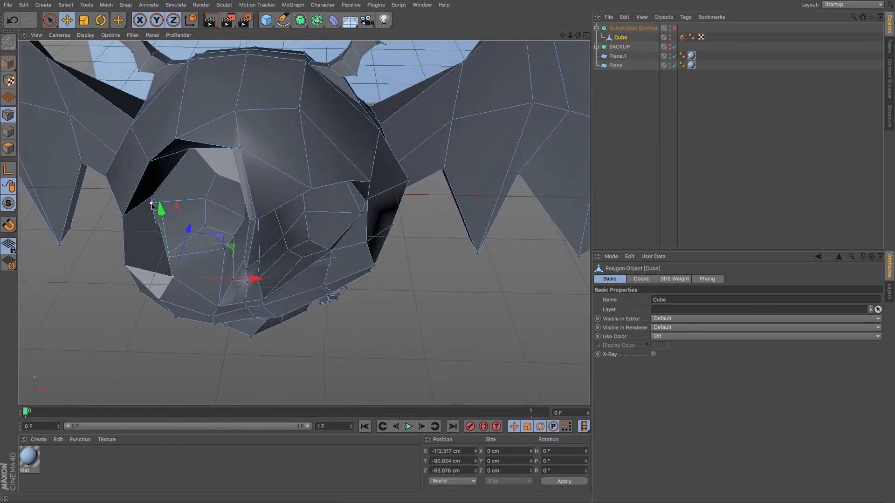
left_click(152, 204)
left_click_drag(160, 185, 161, 182)
left_click_drag(212, 204, 219, 205)
left_click_drag(198, 245, 249, 277, "alt")
left_click(174, 272)
Try moving a point on the eye socket rim, then undo it.
scroll(156, 264, "up", 7)
scroll(156, 266, "up", 5)
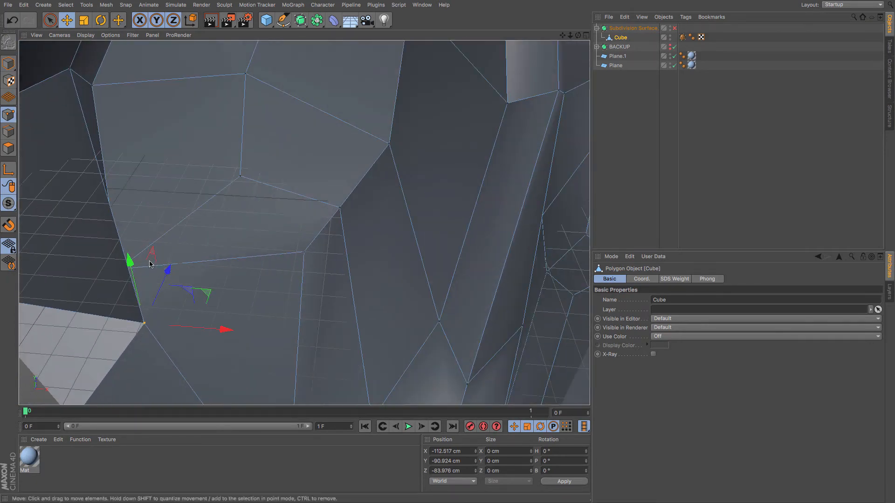
left_click_drag(160, 259, 134, 264, "alt")
key("super+z")
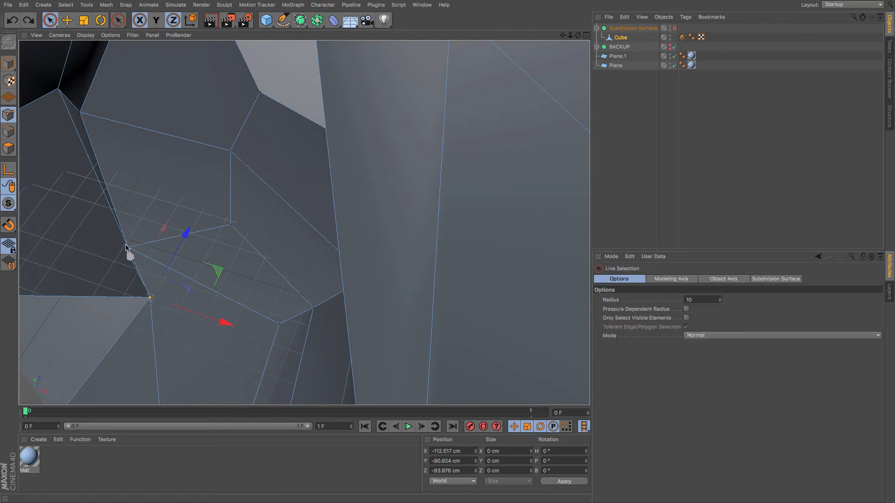
Reposition more points on the left eye socket rim in the perspective view.
left_click_drag(126, 251, 126, 246)
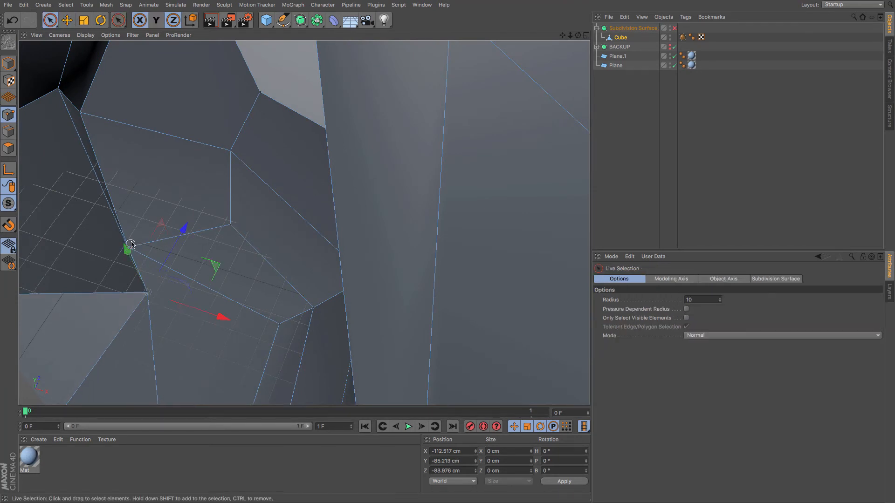
left_click(129, 246)
left_click_drag(178, 264, 197, 270)
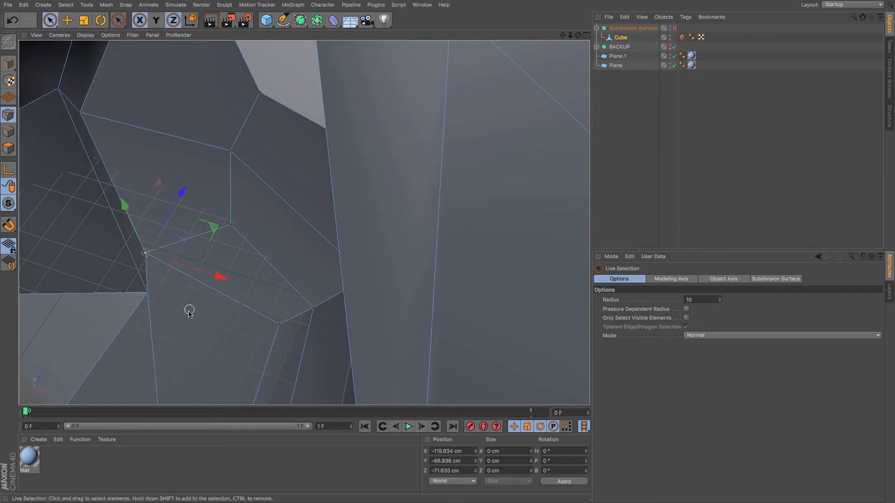
left_click_drag(184, 326, 219, 309, "alt")
scroll(223, 280, "down", 4)
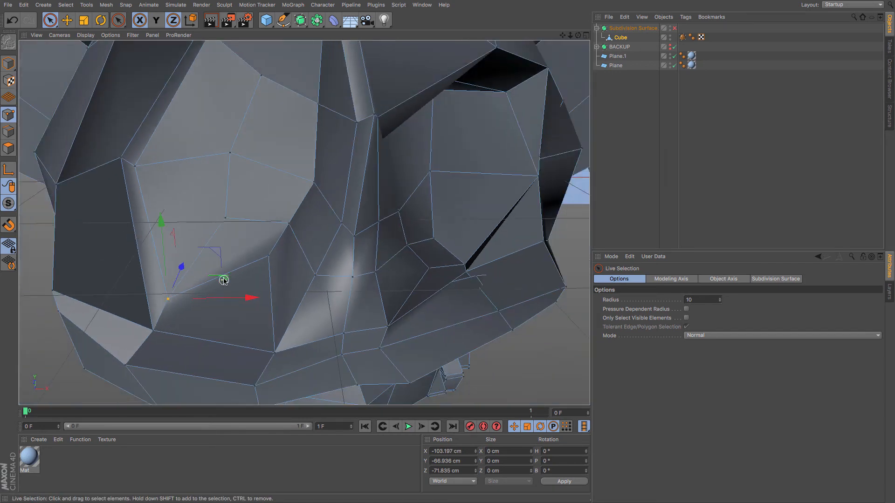
Re-enable the Subdivision Surface and turn off its X-Ray to inspect the whole bat in perspective.
left_click(674, 29)
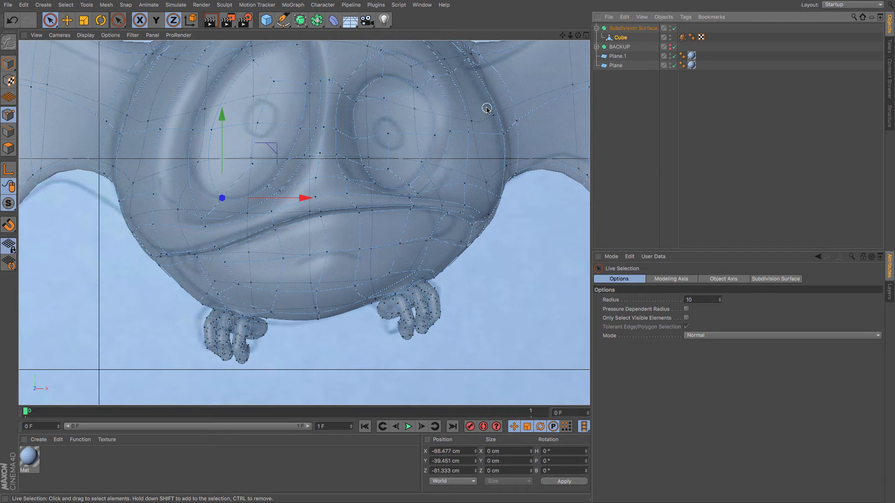
key("F1")
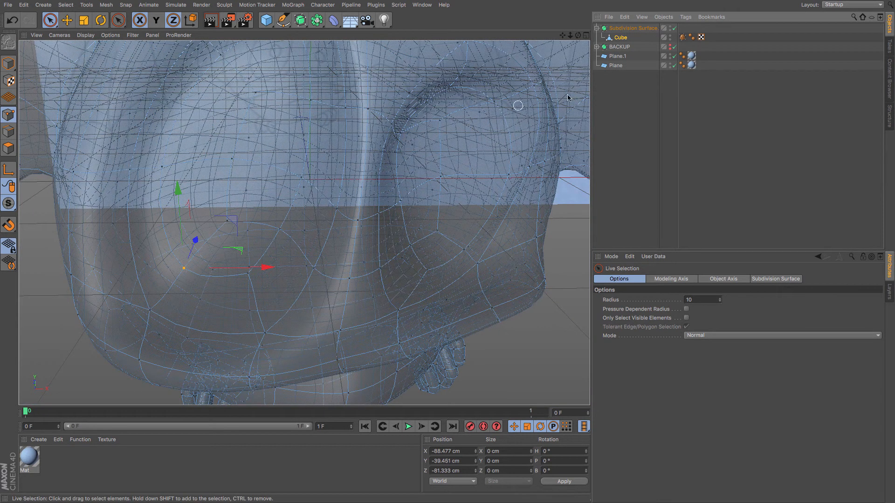
left_click(633, 28)
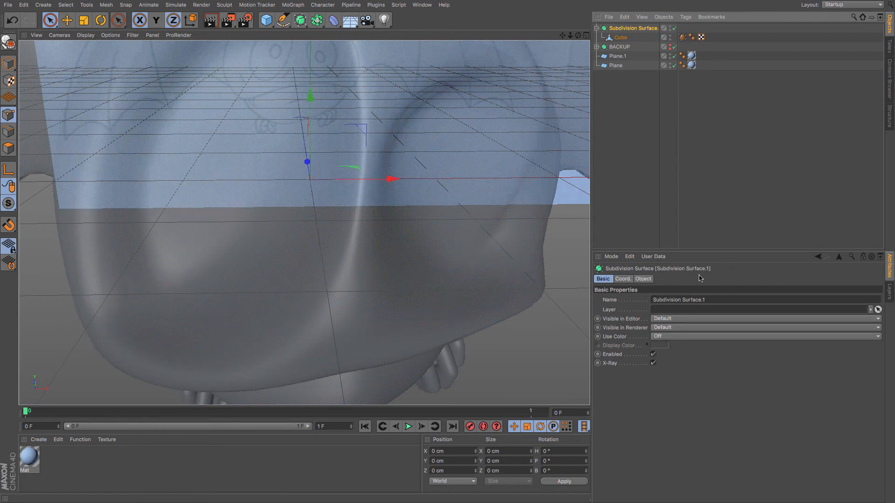
left_click(654, 363)
scroll(408, 226, "down", 6)
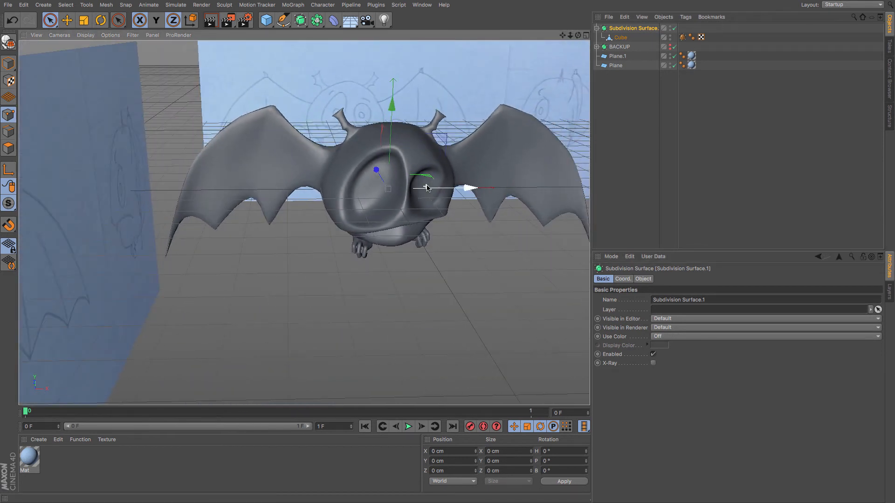
left_click_drag(419, 225, 306, 194, "alt")
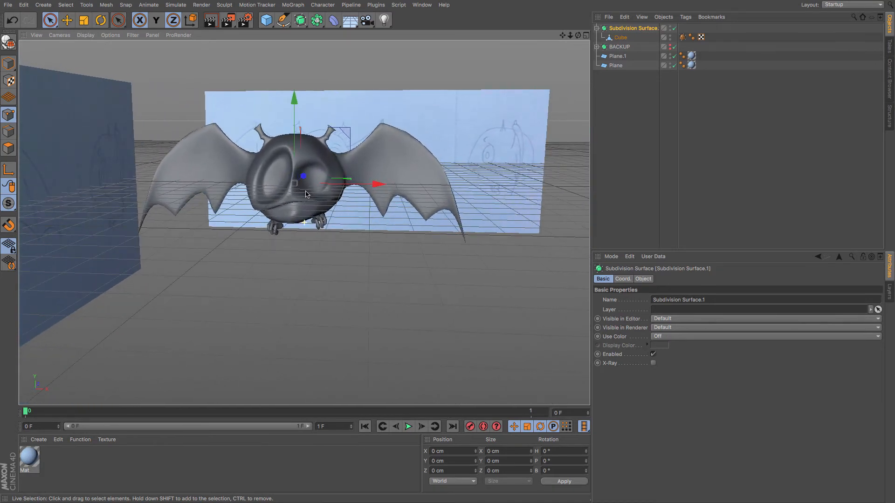
Show the BACKUP model and move it below the working bat to compare the two versions.
left_click(671, 48)
key("e")
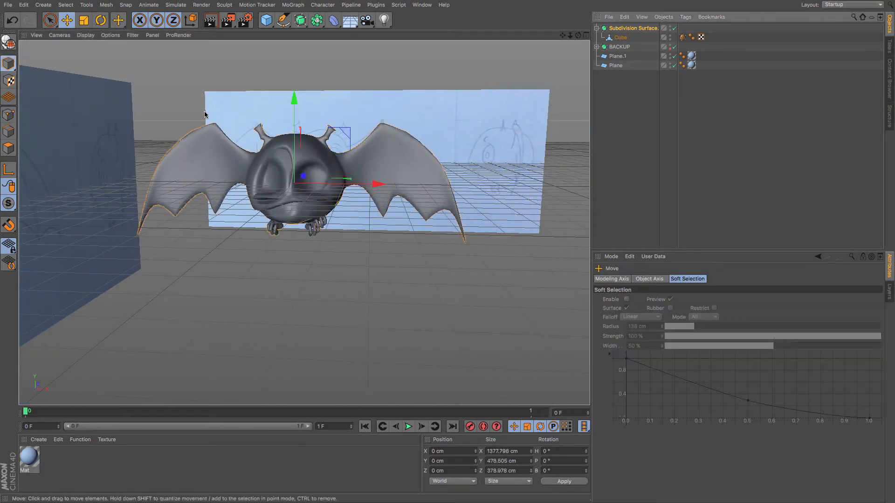
left_click_drag(296, 97, 288, 215)
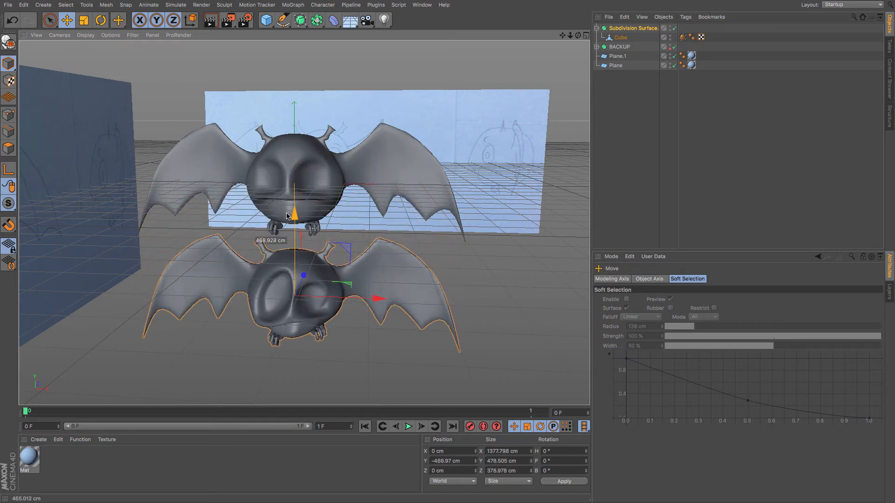
key("ctrl+z")
left_click(396, 150)
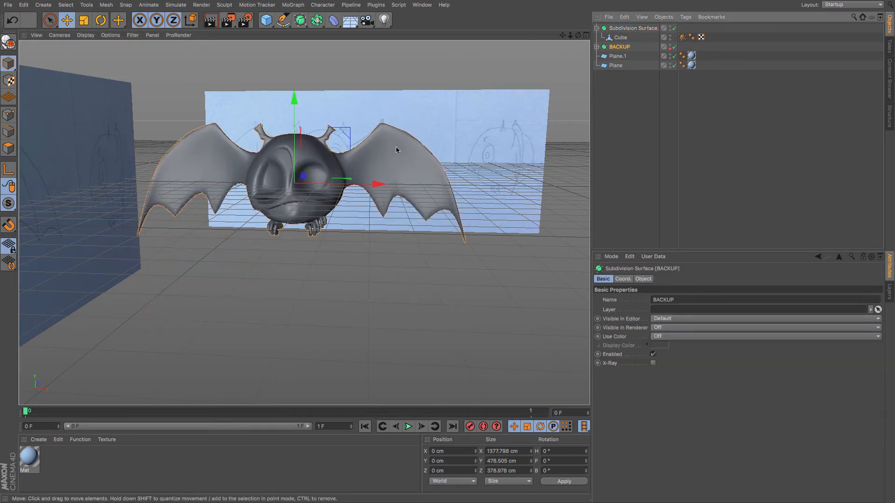
left_click_drag(296, 98, 298, 209)
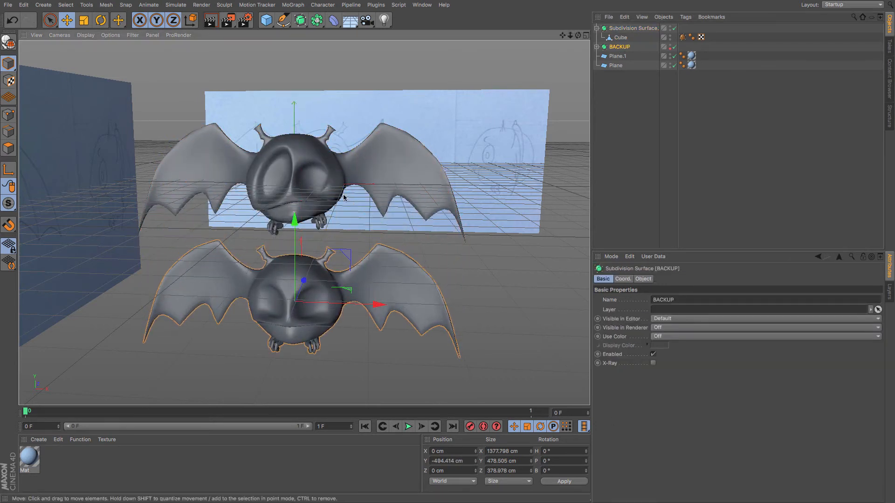
left_click_drag(355, 201, 343, 218, "alt")
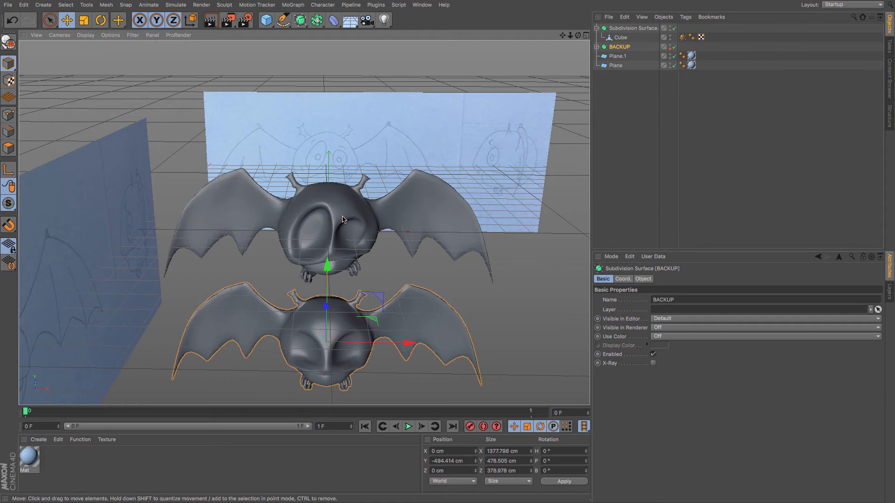
mouse_move(349, 224)
left_mouse_down("alt")
mouse_move(339, 178)
mouse_move(211, 245)
mouse_move(110, 252)
mouse_move(204, 231)
mouse_move(351, 231)
mouse_move(359, 161)
mouse_move(328, 224)
mouse_move(350, 233)
left_mouse_up("alt")
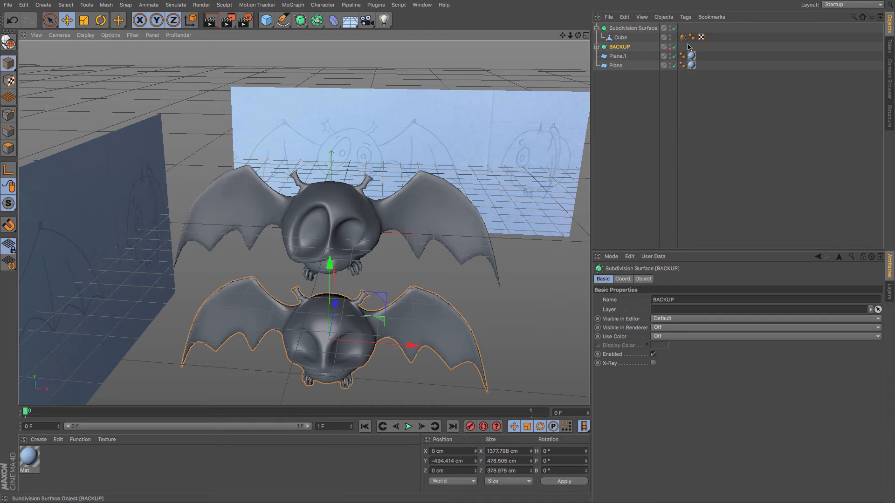
Select the Cube mesh, hide the BACKUP model, and switch to the front view framed on the bat.
left_click(623, 38)
key("o")
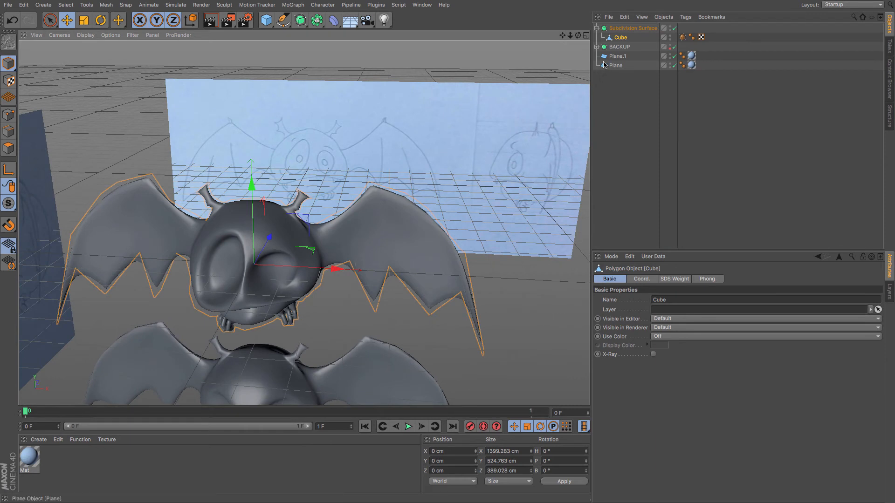
left_click(670, 45)
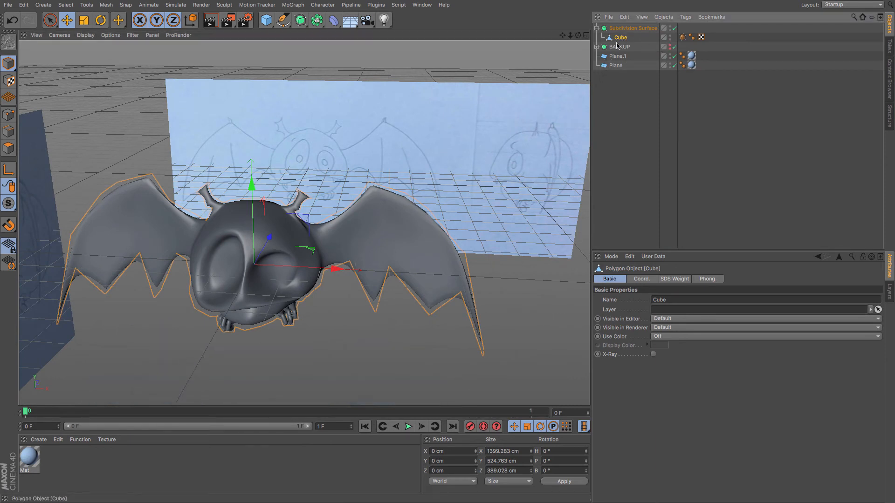
left_click(8, 131)
key("F5")
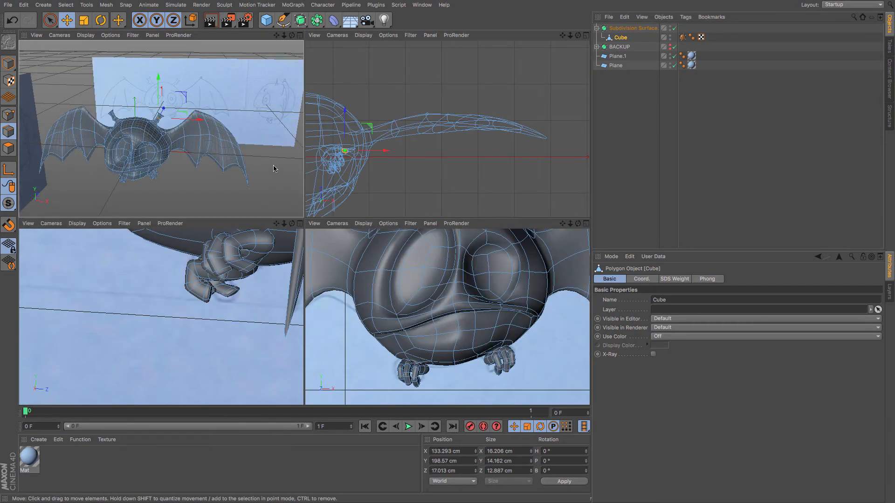
key("F4")
scroll(362, 150, "down", 6)
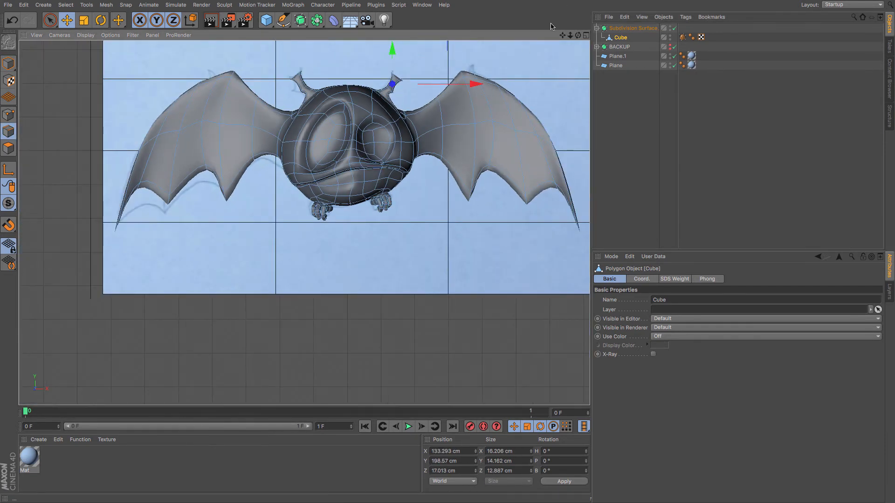
left_click_drag(562, 35, 513, 52)
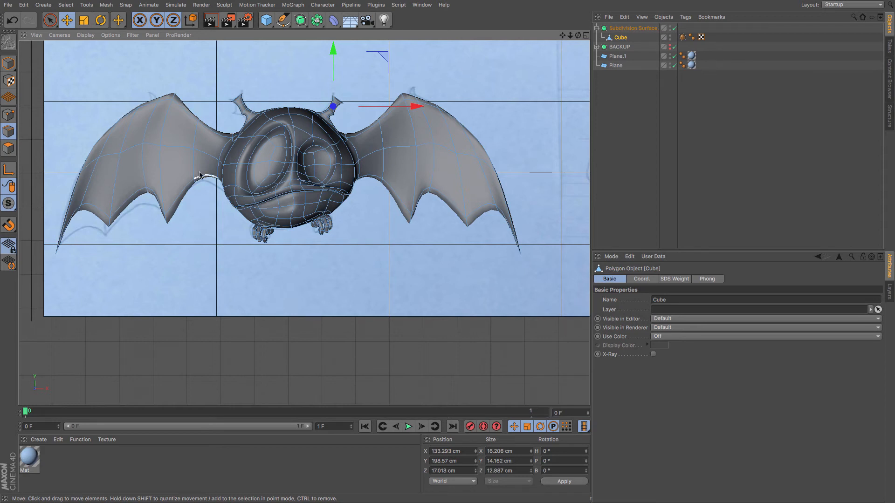
Turn on X-Ray for the Subdivision Surface and switch to Live Selection on the Cube mesh.
left_click(626, 29)
left_click(653, 363)
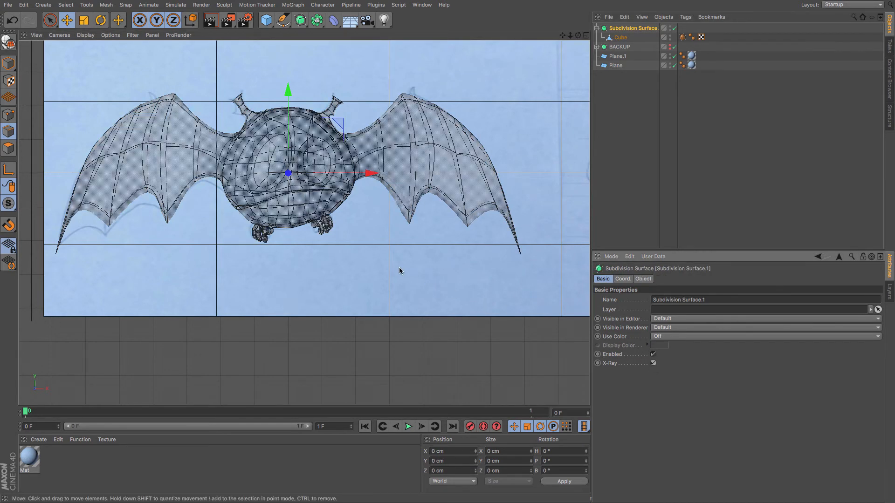
left_click(9, 115)
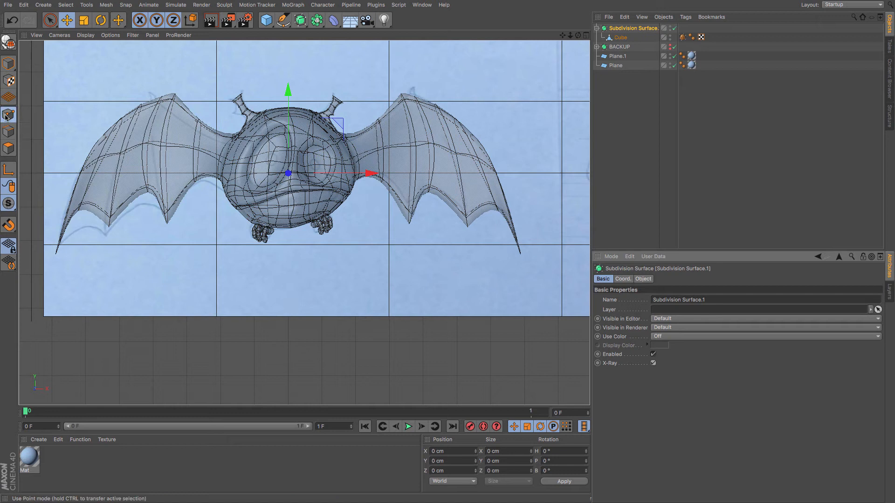
left_click(52, 21)
left_click(620, 37)
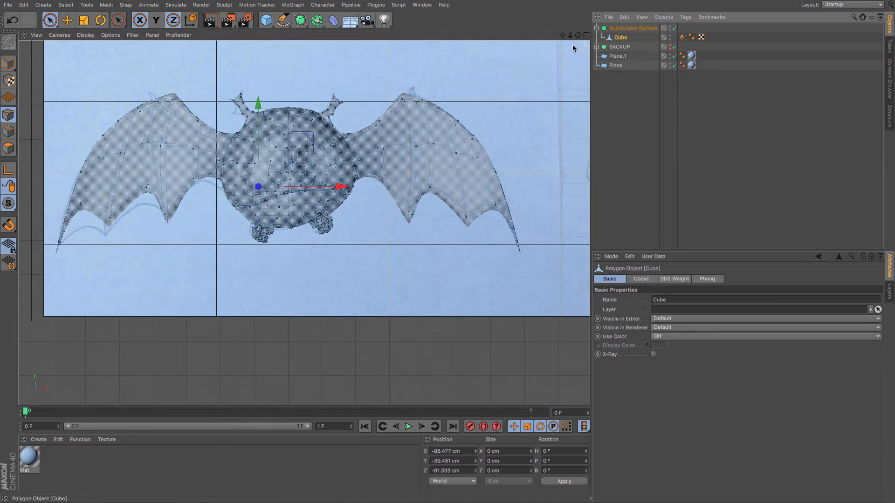
Move points along the right wing's inner edge to follow the sketched wing outline.
left_click(403, 99)
left_click_drag(445, 102, 454, 101)
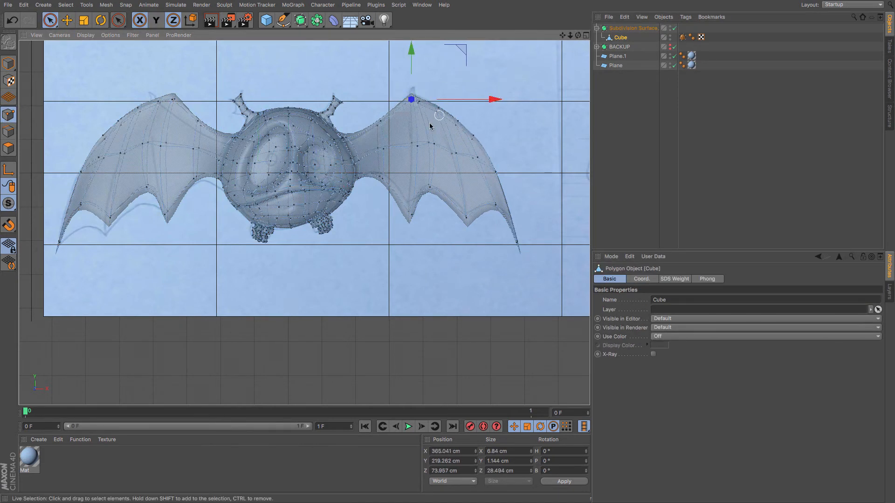
left_click(426, 126)
left_click(431, 147)
left_click_drag(511, 143, 491, 145)
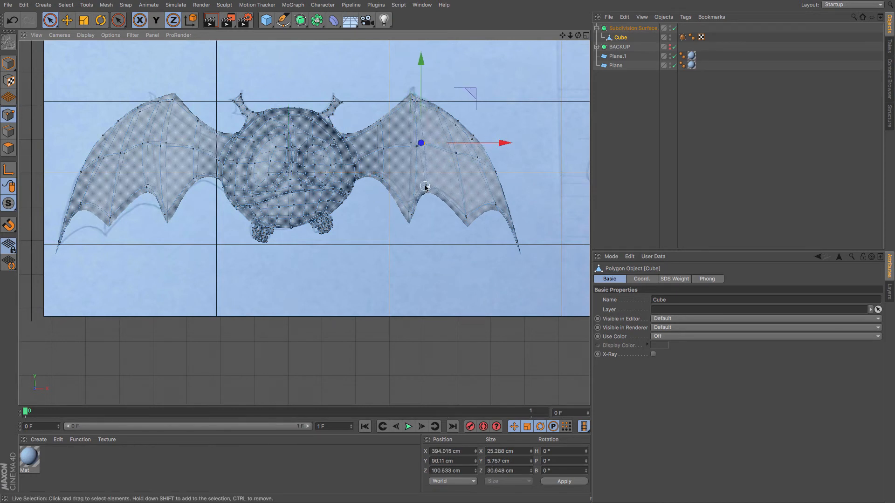
left_click(426, 186)
mouse_move(463, 187)
left_mouse_down()
mouse_move(446, 191)
mouse_move(455, 190)
left_mouse_up()
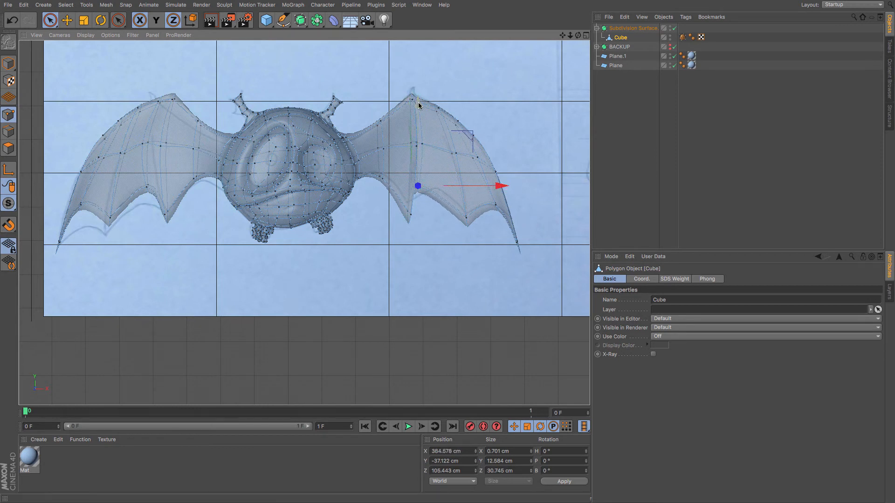
left_click_drag(420, 104, 419, 152)
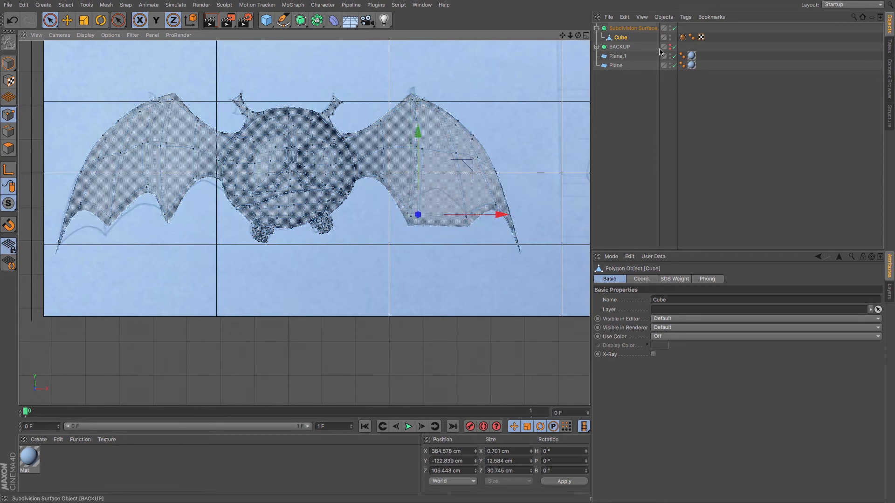
Disable the Subdivision Surface and pull the right wing's top tip point down slightly.
left_click(674, 28)
left_click(410, 246)
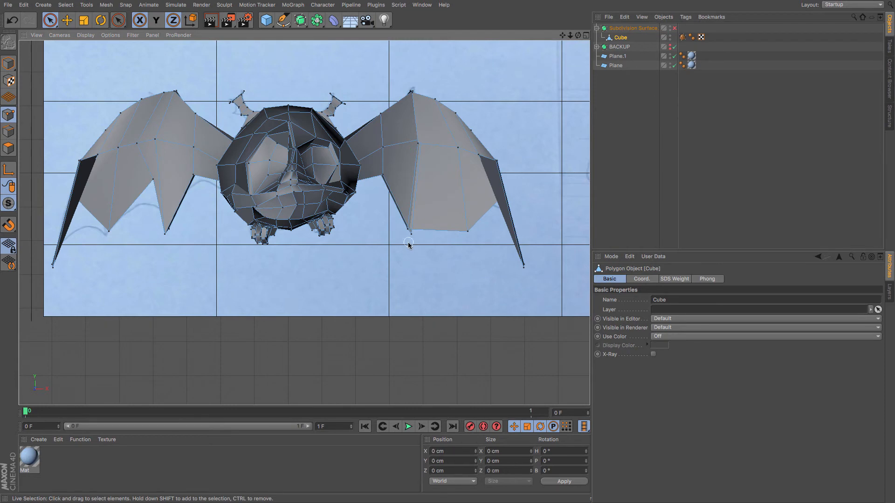
scroll(414, 100, "up", 4)
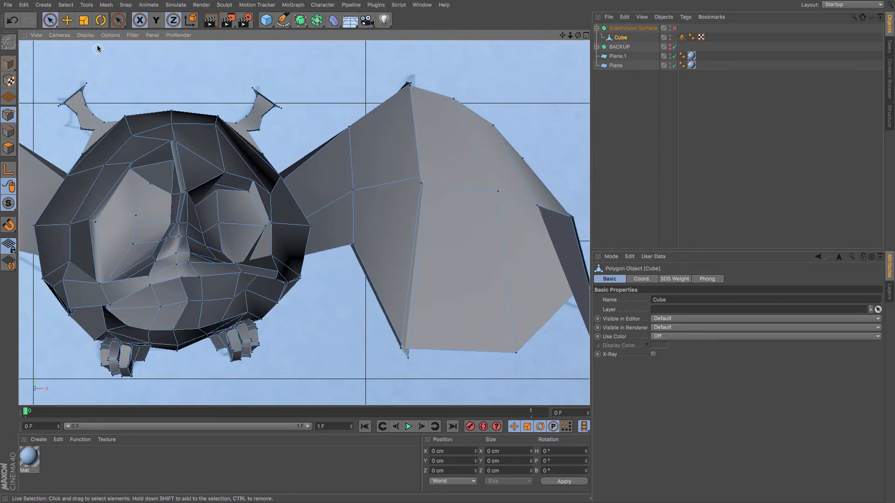
key("e")
left_click(408, 87)
left_click_drag(409, 87, 424, 111)
Reshape points along the right wing's middle edge and upper edge.
left_click(353, 191)
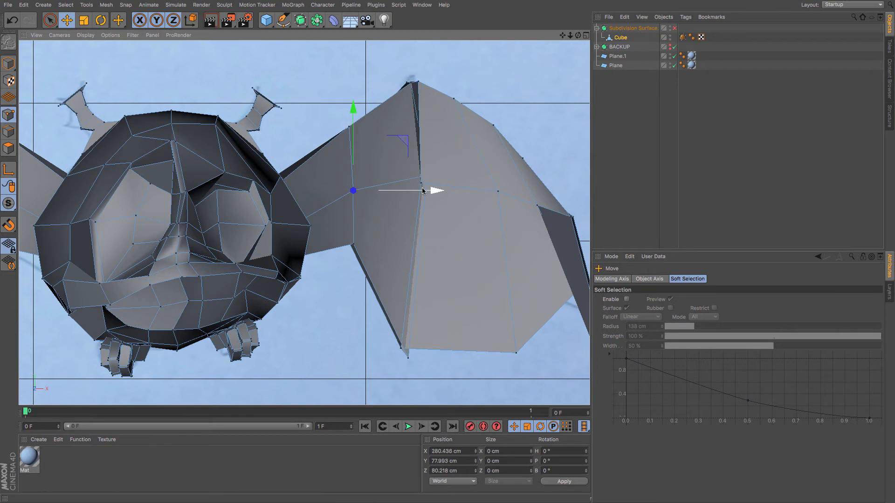
left_click(399, 349)
mouse_move(461, 350)
left_mouse_down()
mouse_move(444, 348)
mouse_move(457, 348)
left_mouse_up()
left_click(403, 348)
left_click(353, 190)
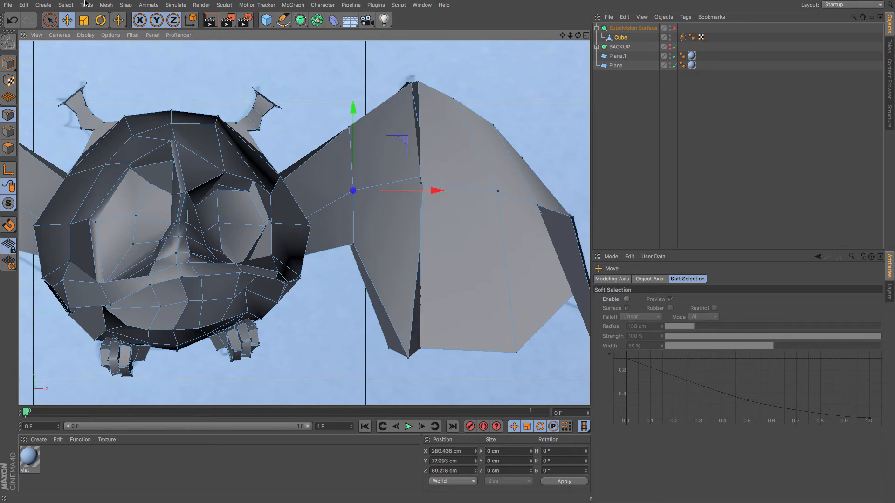
key("9")
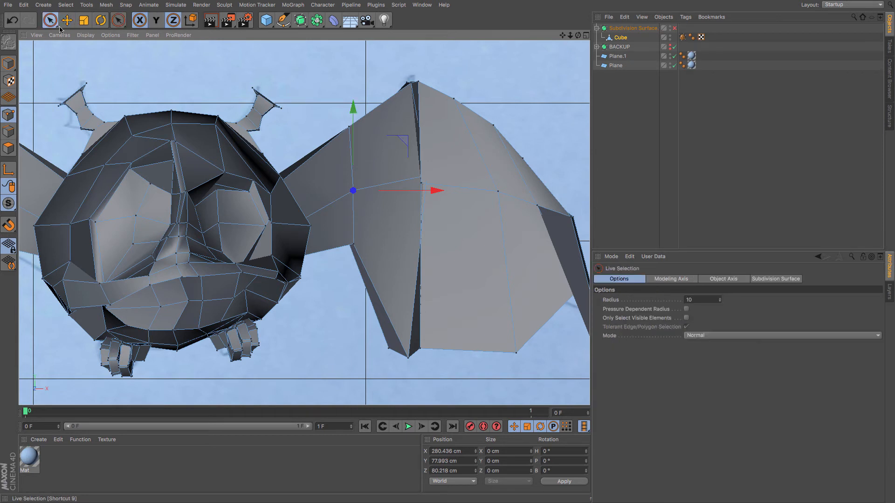
left_click_drag(414, 190, 473, 186)
left_click(418, 190)
left_click_drag(438, 120, 437, 110)
Adjust the right wing's lower tip and top points, then re-enable the Subdivision Surface to check.
left_click(388, 349)
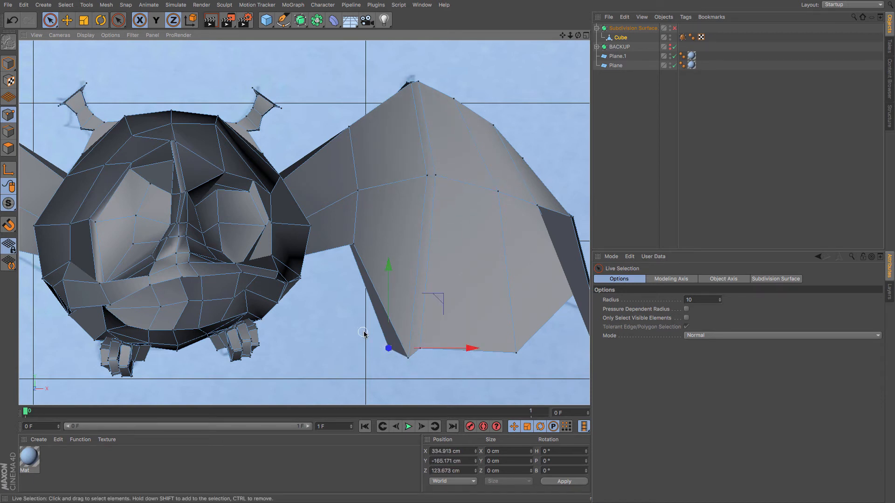
left_click_drag(385, 312, 385, 304)
left_click_drag(470, 340, 483, 340)
left_click(345, 249)
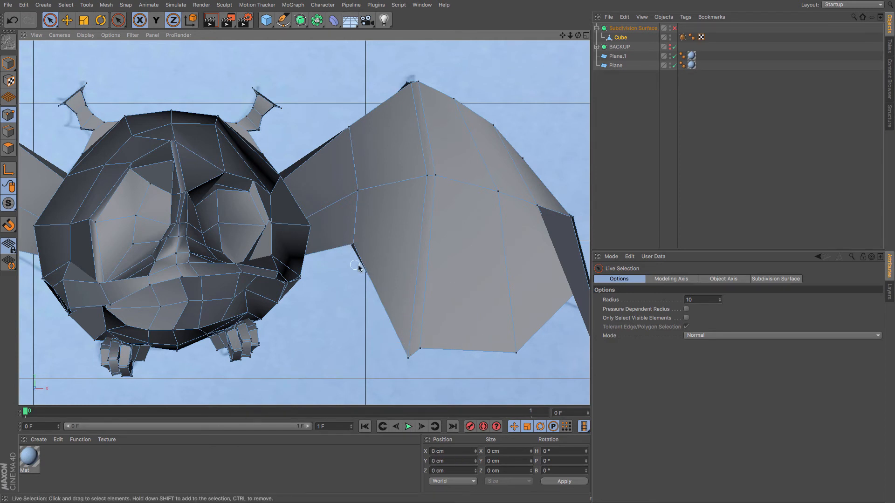
left_click(411, 87)
left_click_drag(466, 87, 460, 90)
left_click(675, 28)
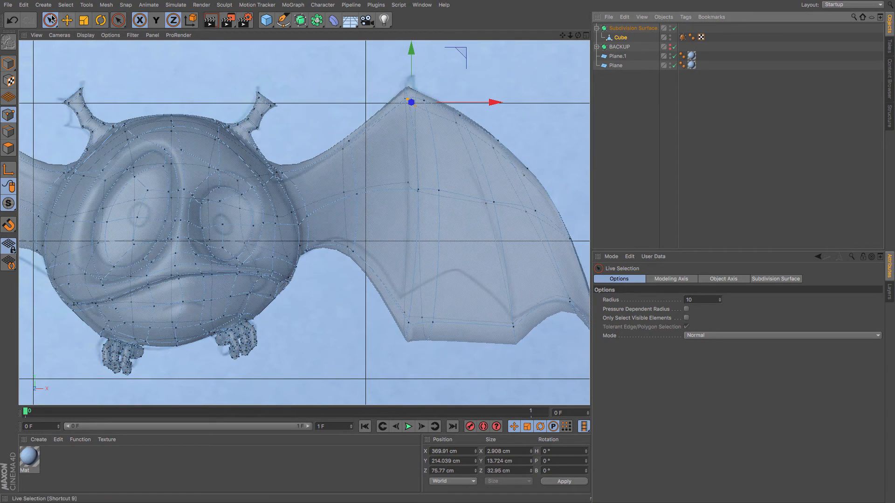
left_click(436, 322)
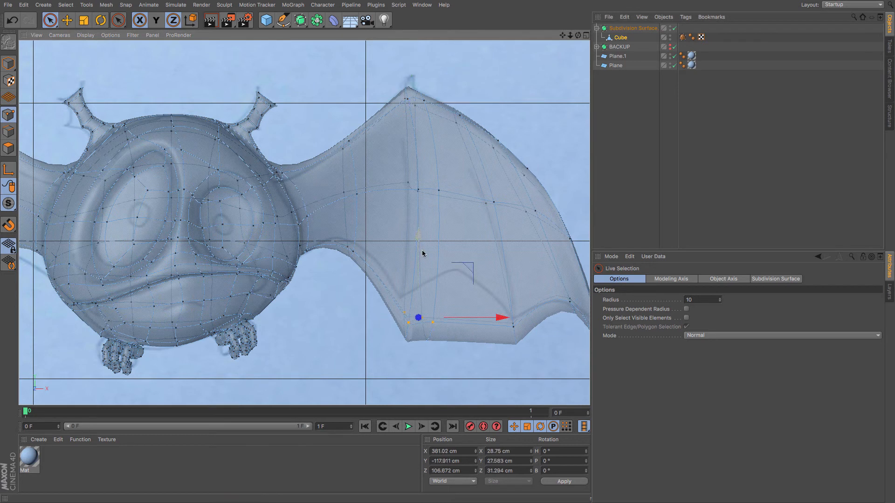
Move points on the right wing's lower middle area to follow the sketched wing outline.
left_click_drag(419, 252, 417, 221)
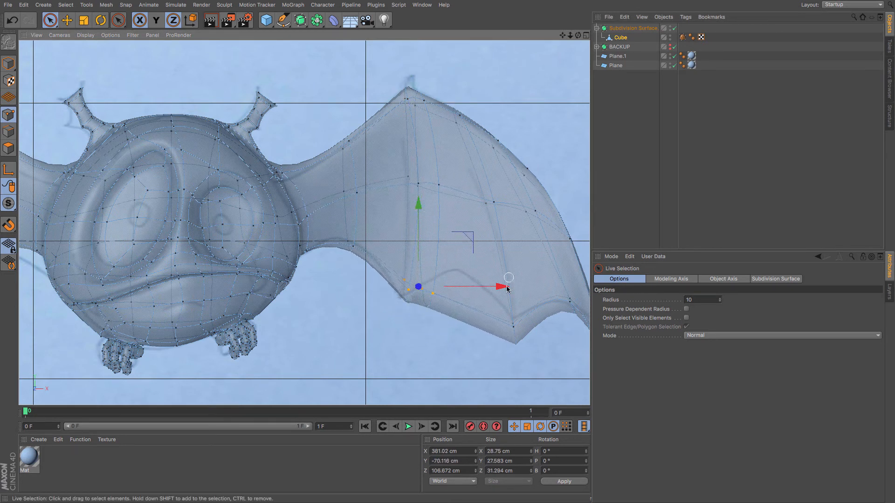
left_click_drag(505, 287, 501, 287)
left_click(451, 317)
left_click(438, 184)
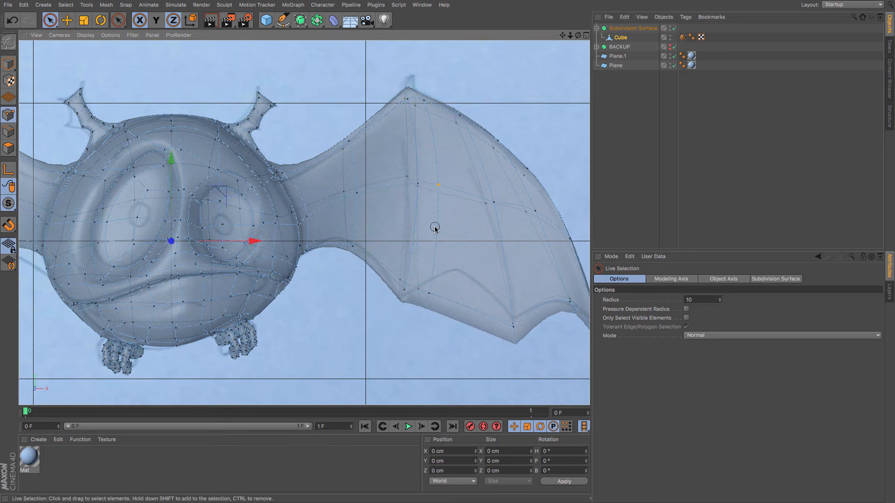
left_click(428, 296, "shift")
left_click(462, 274)
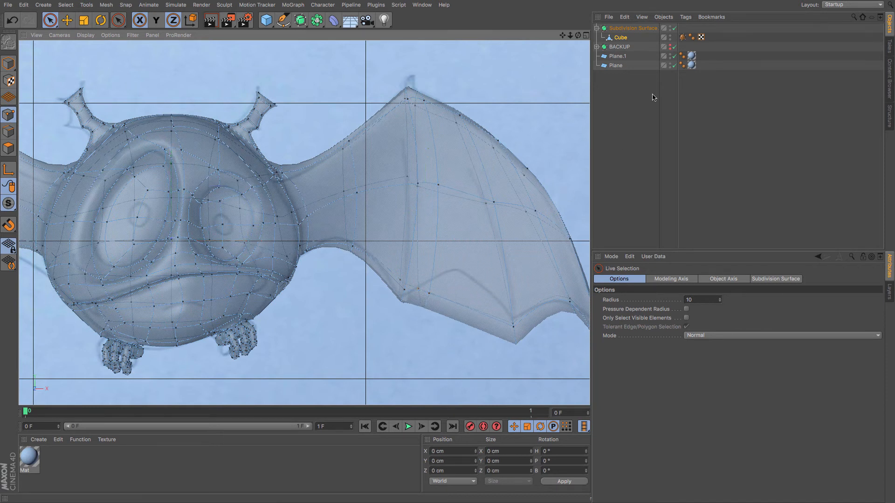
Disable the Subdivision Surface, nudge the wing's lower inner point sideways, then re-enable the Subdivision Surface.
left_click(675, 29)
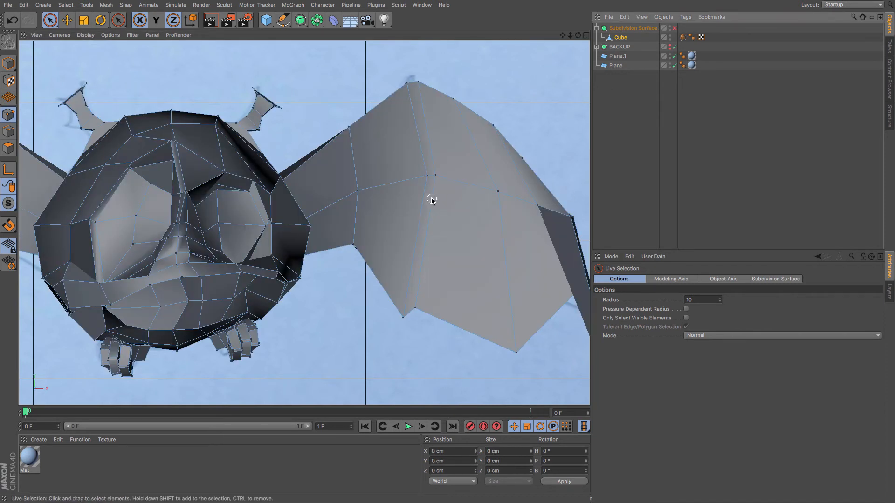
left_click(416, 309)
left_click_drag(481, 308, 473, 308)
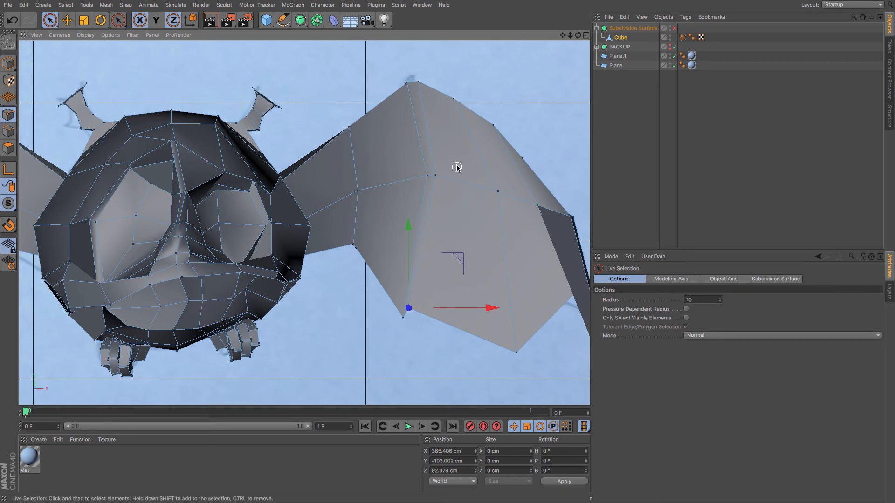
left_click(434, 175)
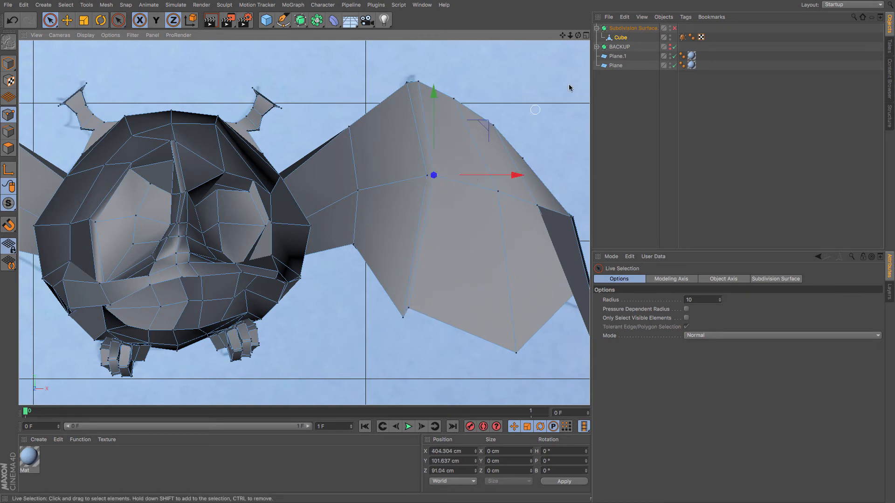
left_click(674, 28)
Select the two vertical edge loops along the right wing's inner edge with Loop Selection.
left_click(4, 136)
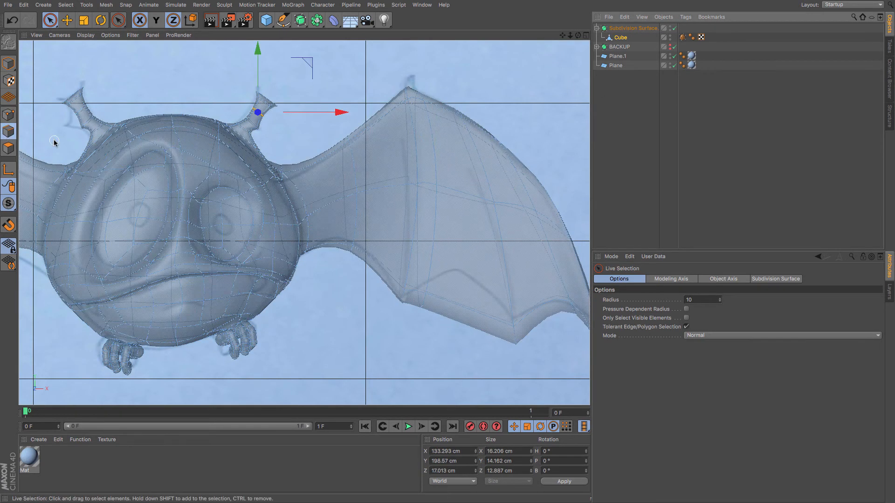
key("u")
key("l")
left_click(433, 168)
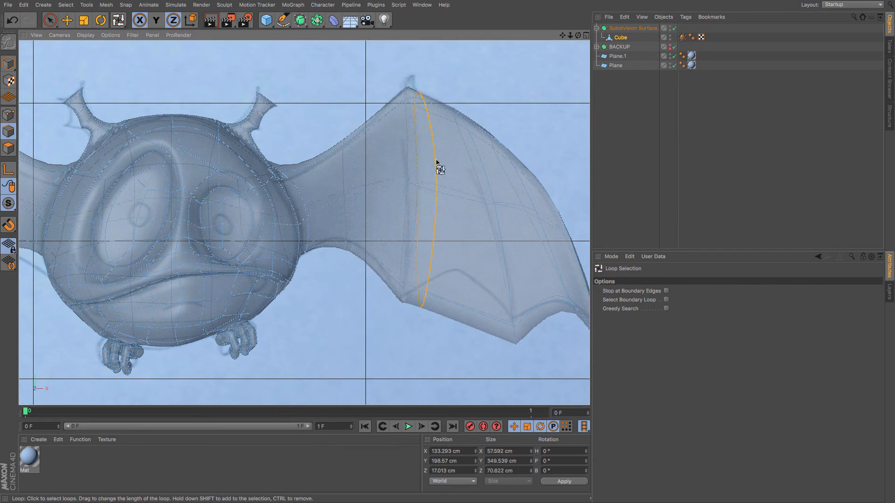
left_click(418, 165, "shift")
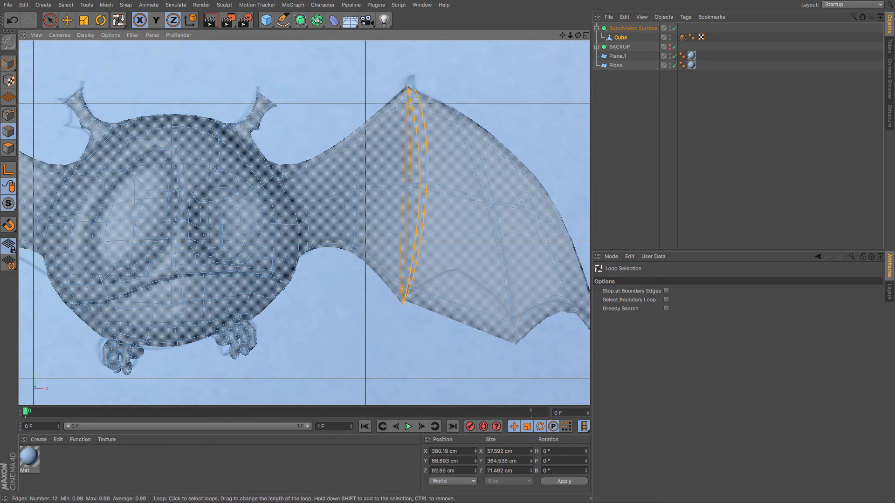
left_click(67, 21)
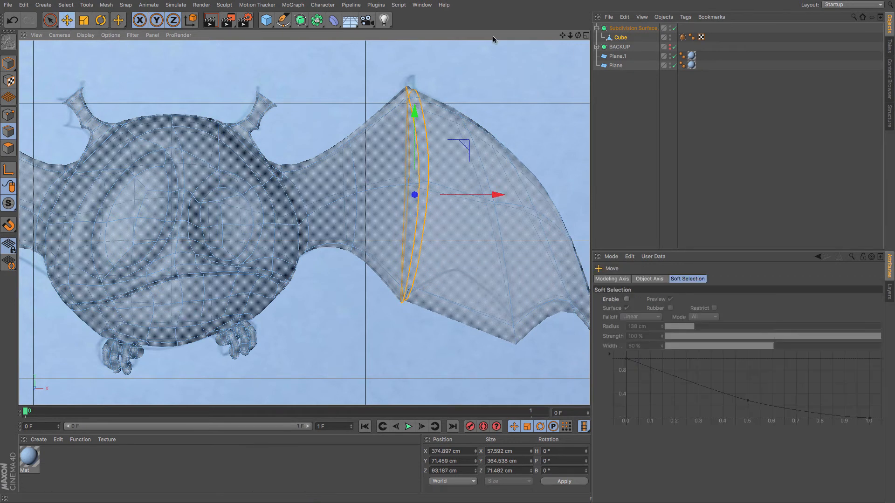
left_click_drag(563, 35, 485, 27)
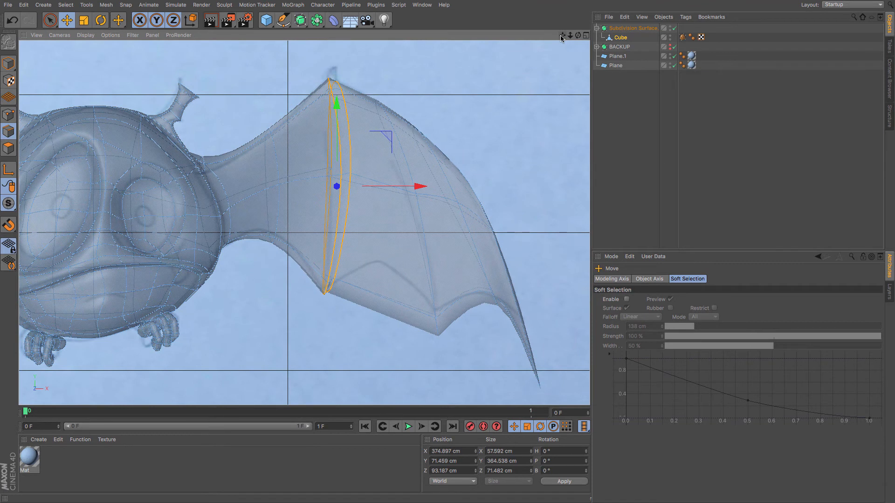
Add a loop cut across the right wing at a 7.95% offset beside the selected loops.
key("i")
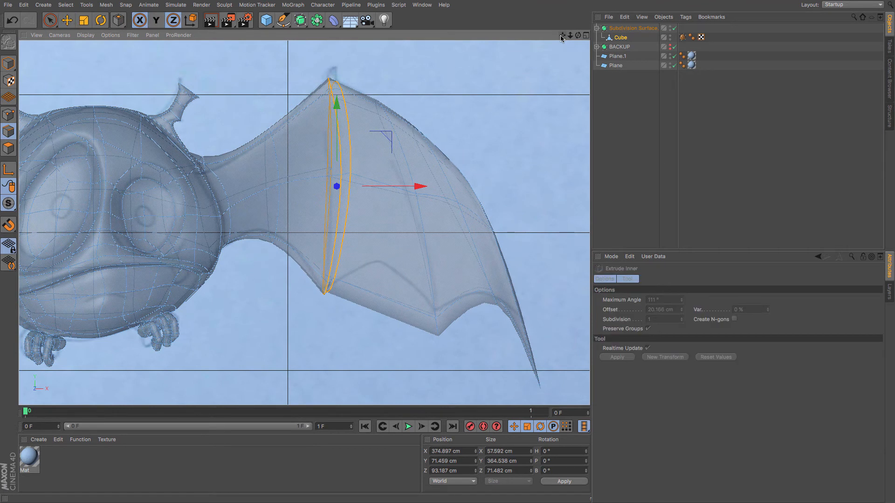
key("k")
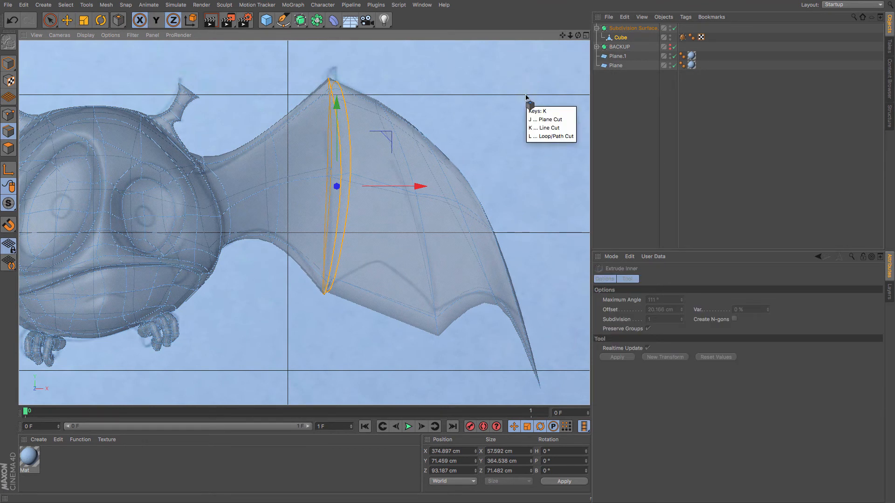
key("l")
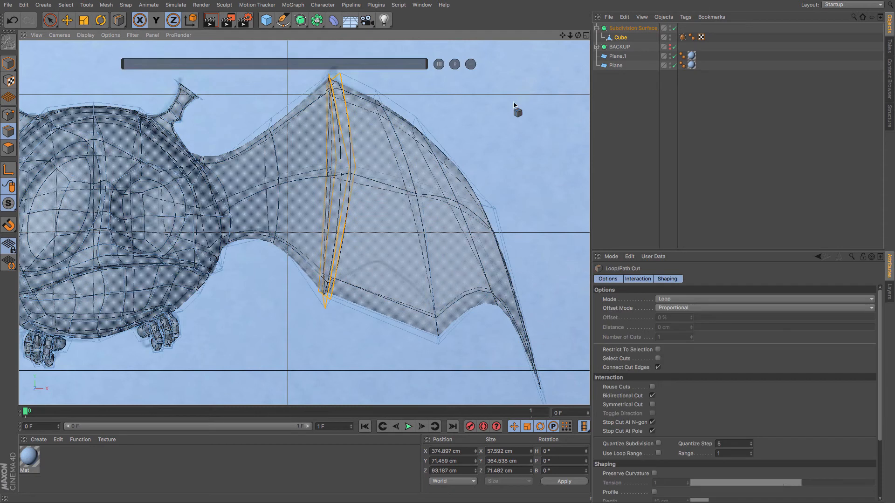
left_click(380, 93)
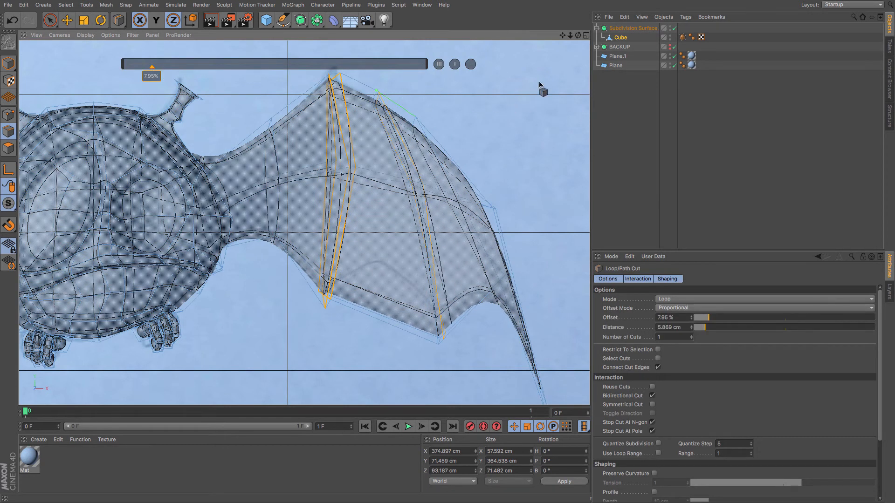
key("period")
left_click_drag(313, 219, 354, 219)
left_click(324, 219)
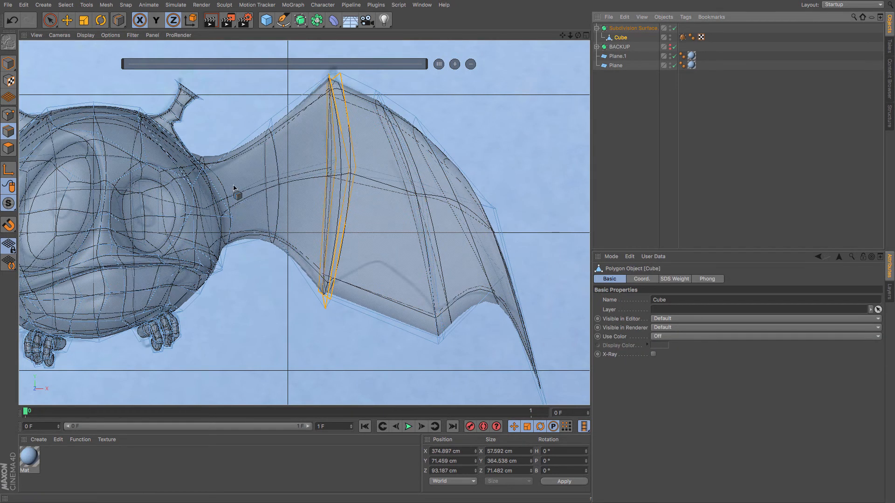
Select the two neighbouring vertical edge loops in the right wing's middle with Loop Selection.
key("u")
key("l")
left_click(419, 195)
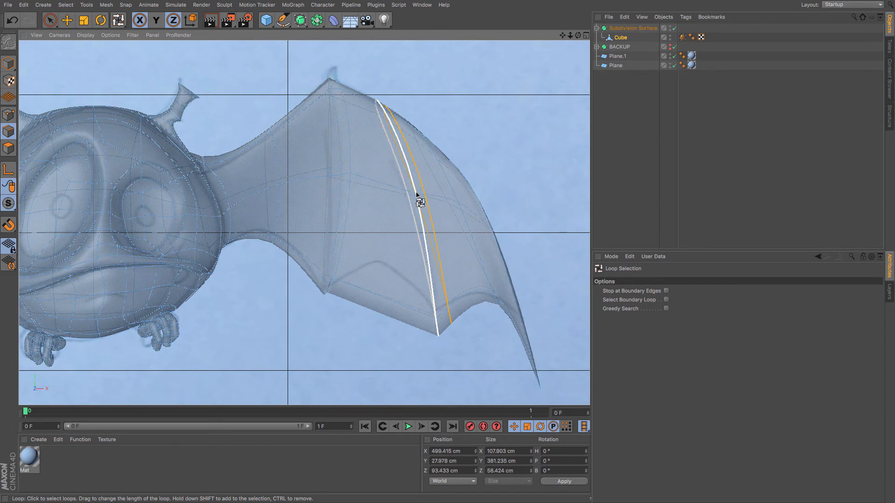
key("u")
key("l")
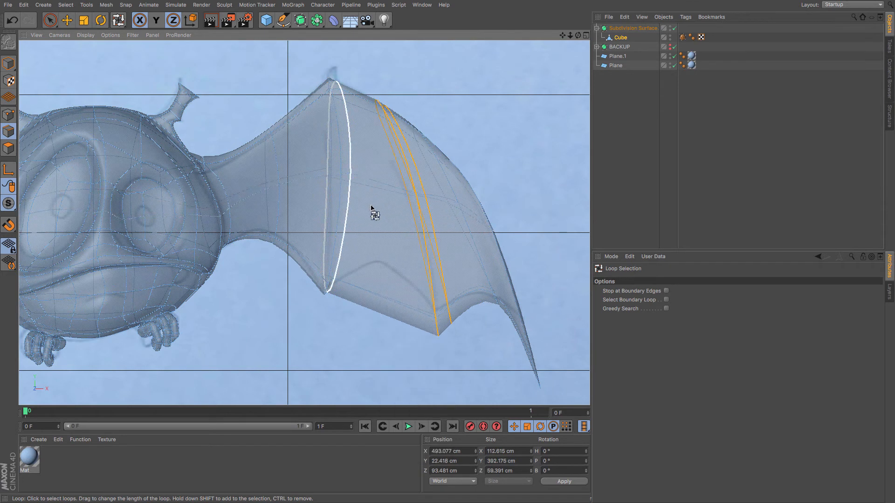
key("l")
left_click_drag(663, 222, 857, 243)
key("l")
left_click(384, 257)
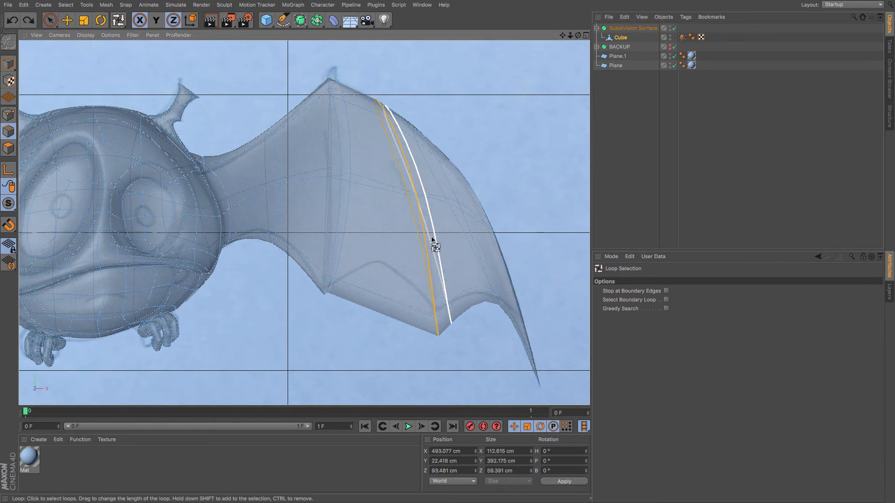
left_click(423, 252, "shift")
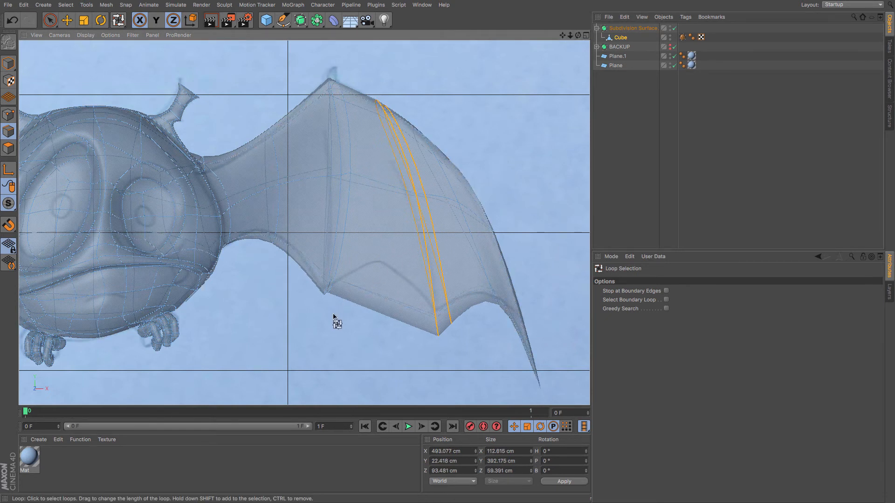
key("u")
key("l")
key("ctrl+z")
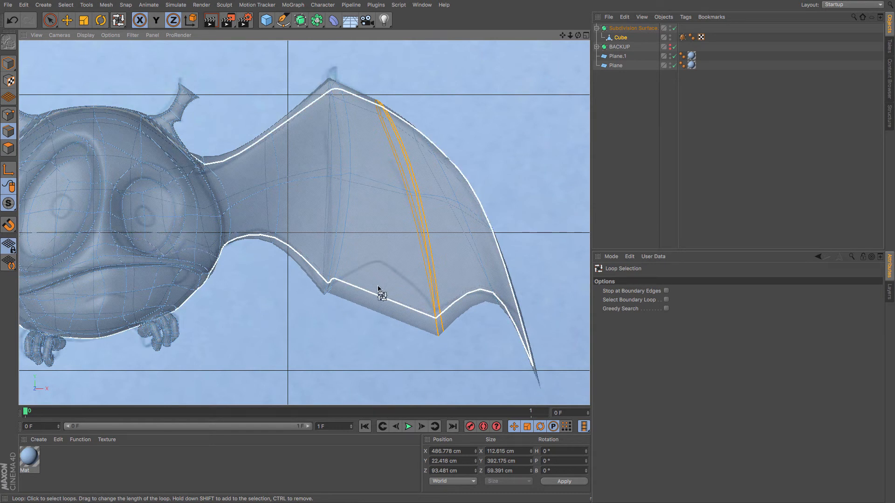
Melt the selected edge loops and add a new loop cut at about 50.8% through the wing's middle.
key("u")
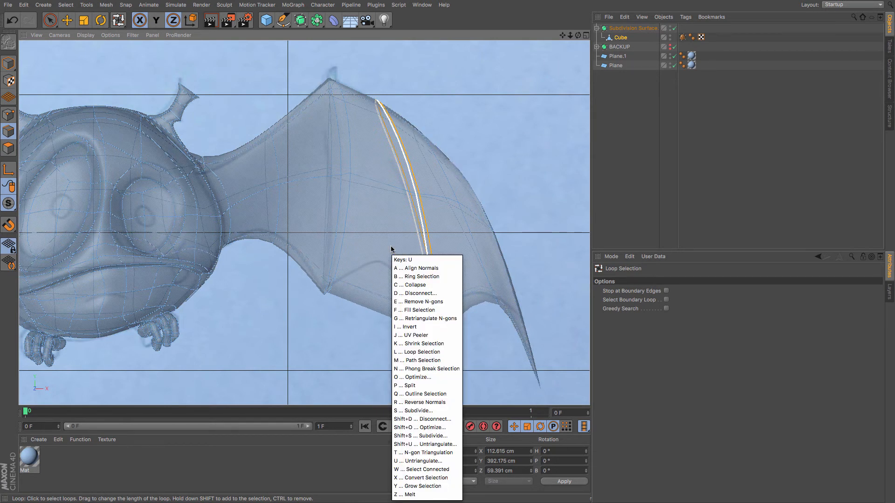
key("z")
key("k")
key("l")
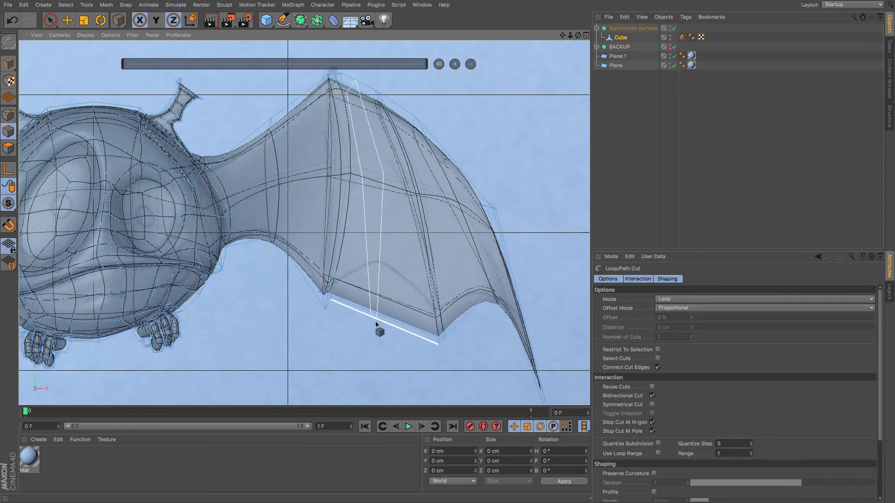
left_click(383, 323)
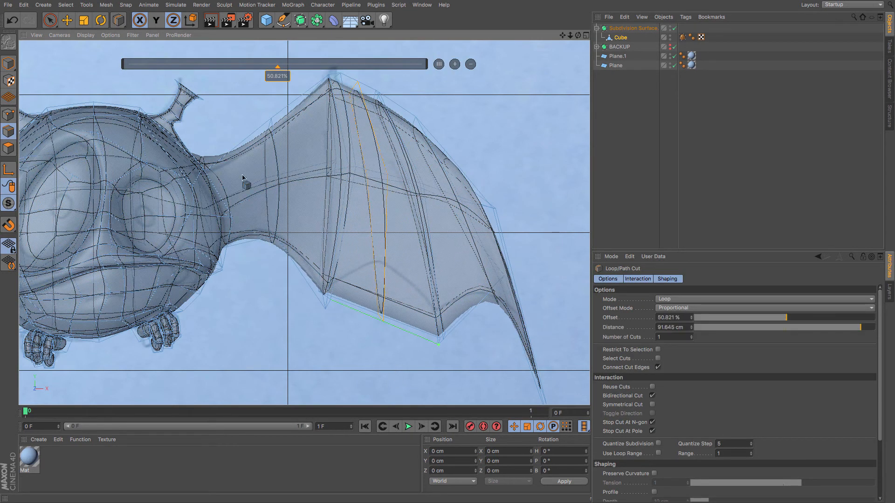
Raise the new loop's lower point on the wing's bottom edge and nudge it sideways.
left_click(9, 115)
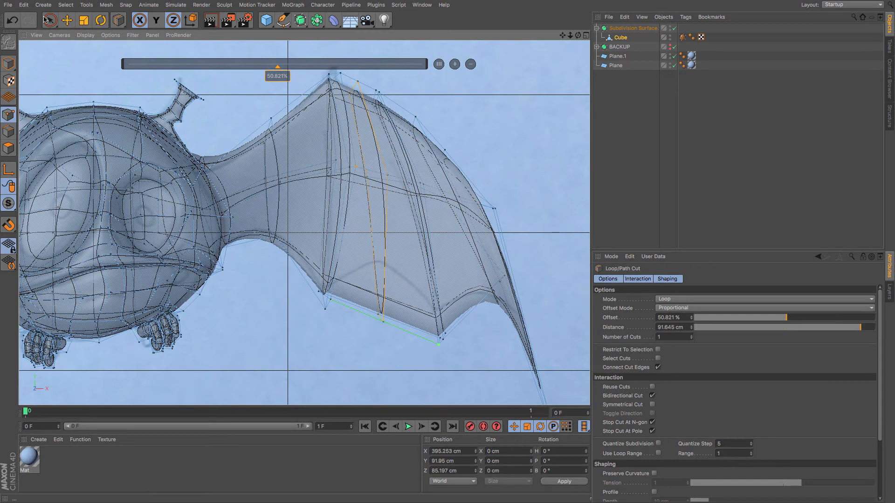
left_click(51, 22)
left_click(379, 292)
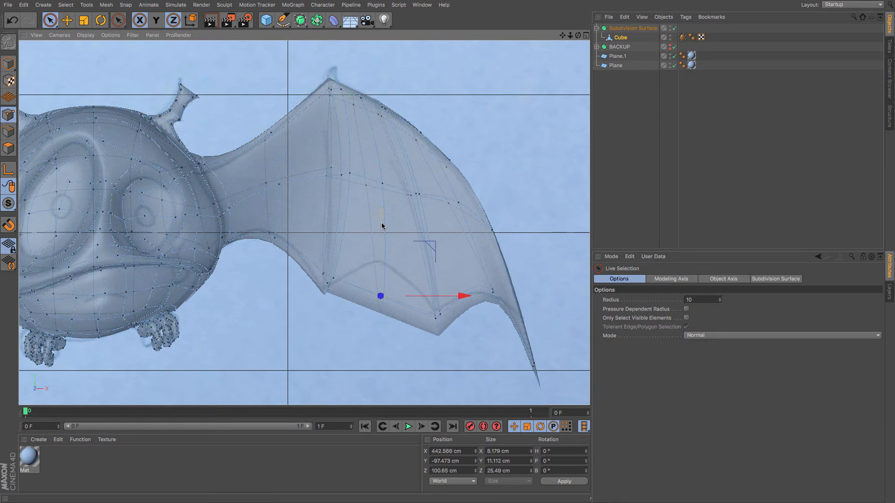
left_click_drag(379, 226, 383, 148)
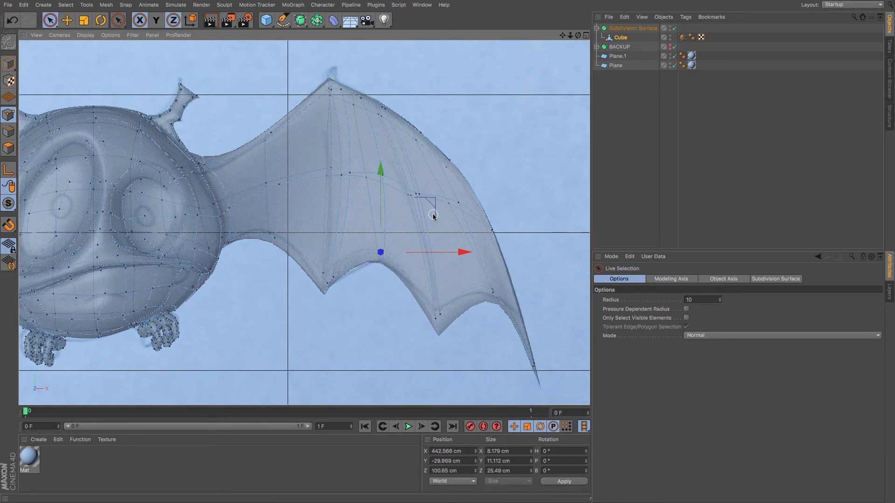
left_click_drag(451, 253, 460, 253)
Raise the point where the wing joins the body's lower side slightly.
left_click(357, 204)
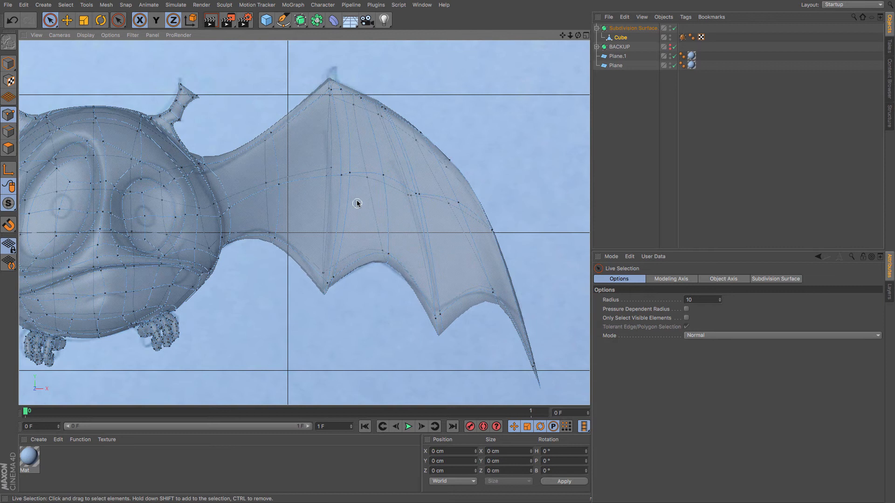
left_click(368, 178)
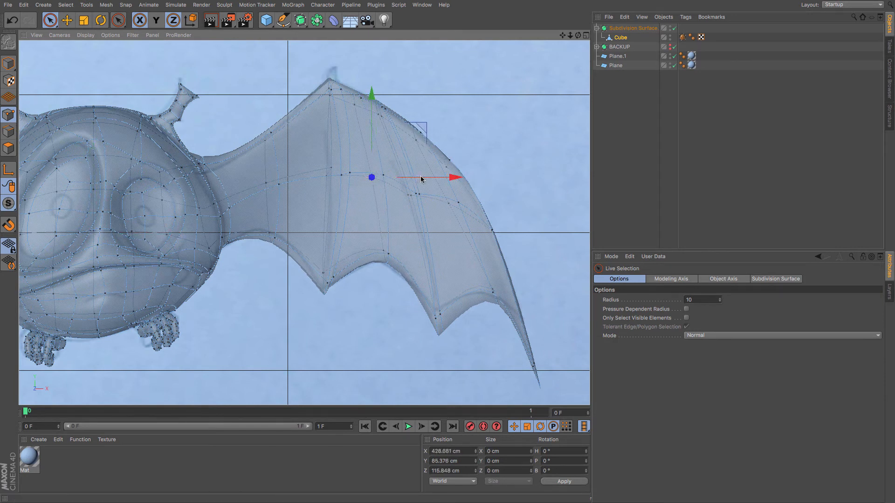
left_click(270, 243)
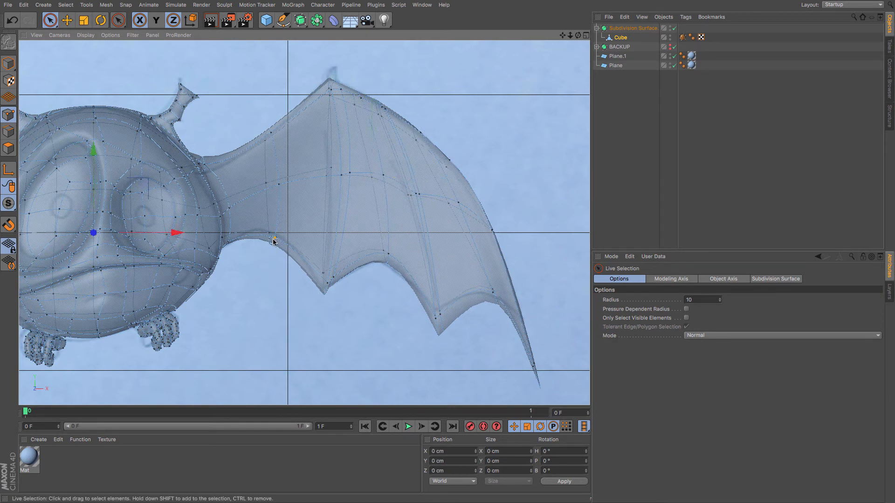
left_click(267, 237)
left_click_drag(270, 168, 271, 157)
left_click_drag(353, 227, 350, 227)
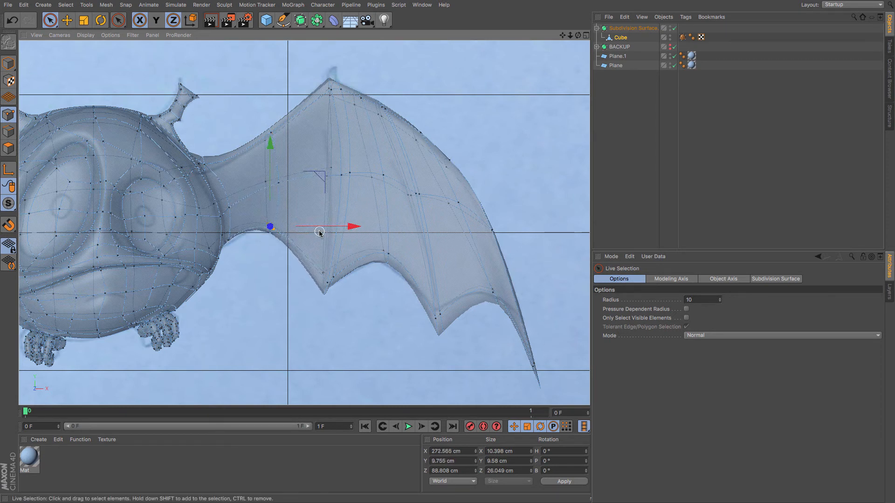
Add loop cuts near the wing root at about 17.7% and along the outer wing tip at about 29.2%.
key("k")
key("l")
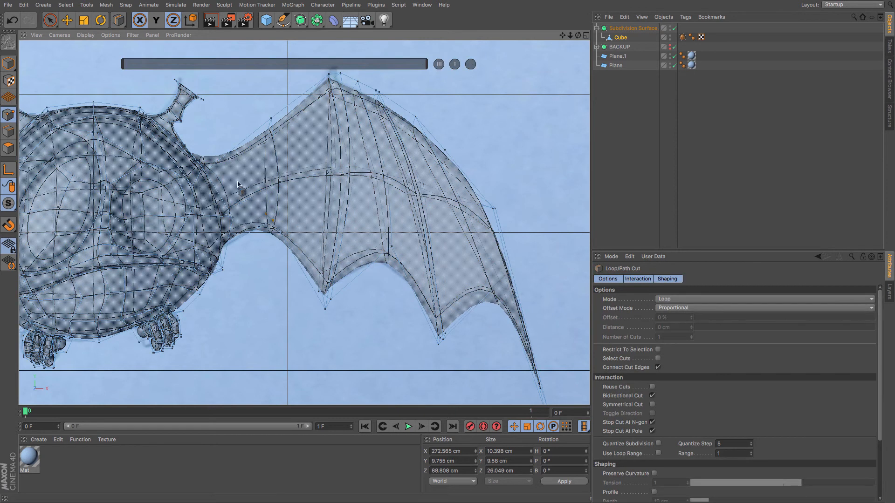
left_click(212, 166)
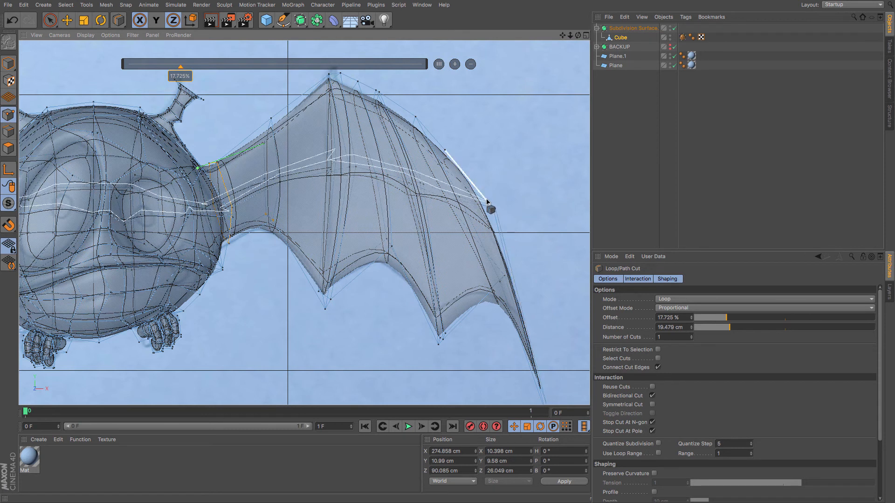
left_click(535, 376)
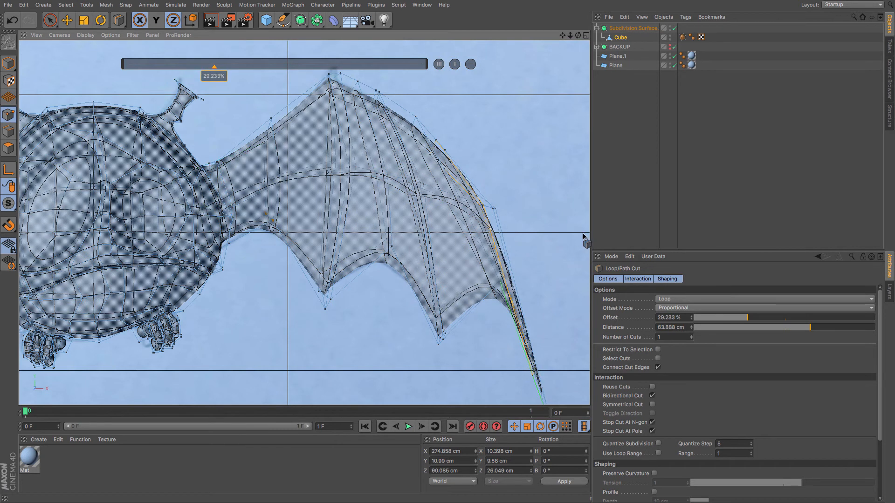
left_click(9, 149)
left_click(624, 39)
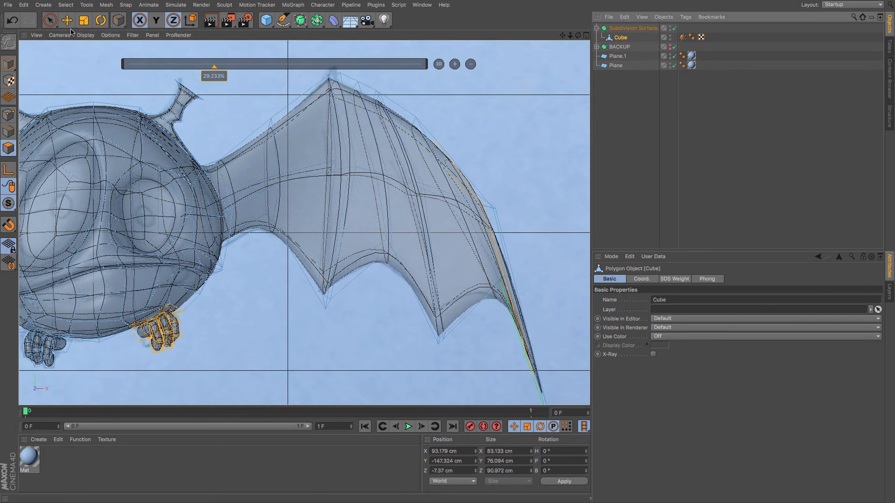
Switch to point selection and raise a point on the wing's lower edge near the outer scallop slightly.
left_click(50, 21)
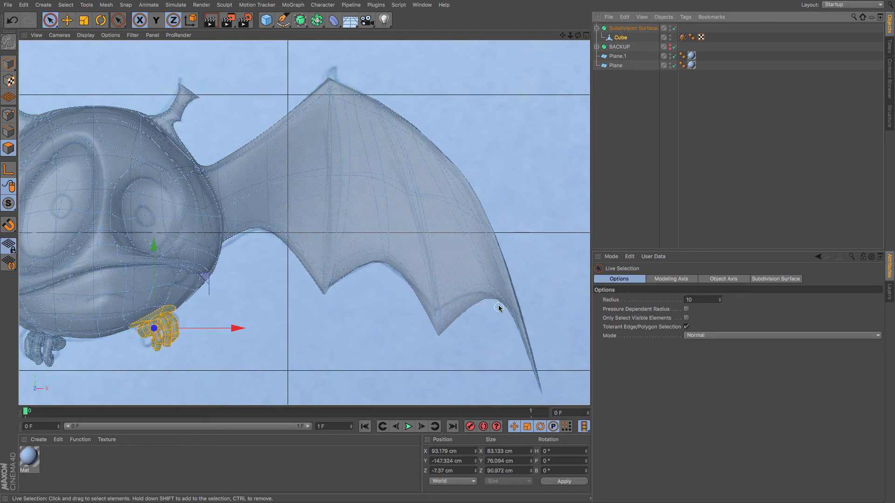
left_click(8, 132)
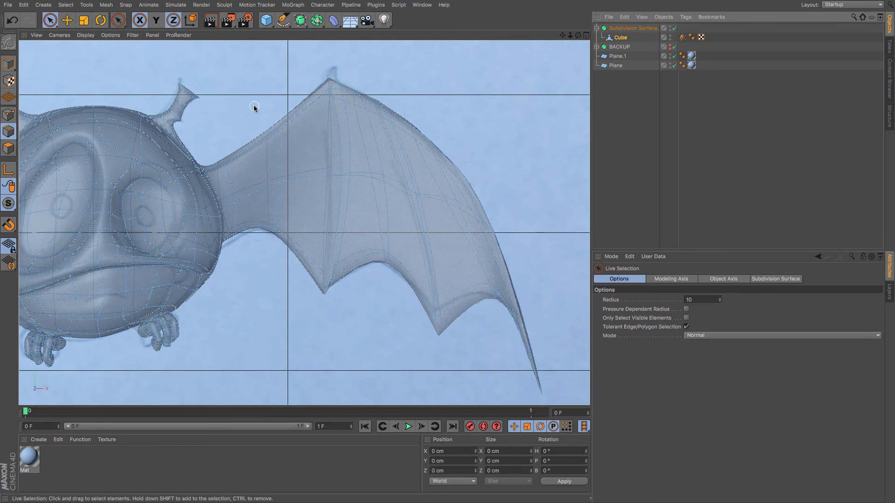
left_click(8, 115)
left_click(436, 317)
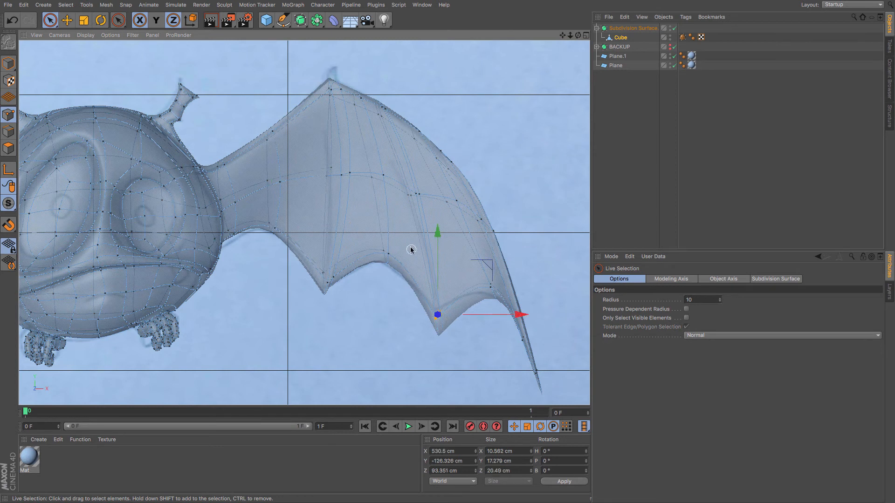
left_click_drag(438, 237, 437, 224)
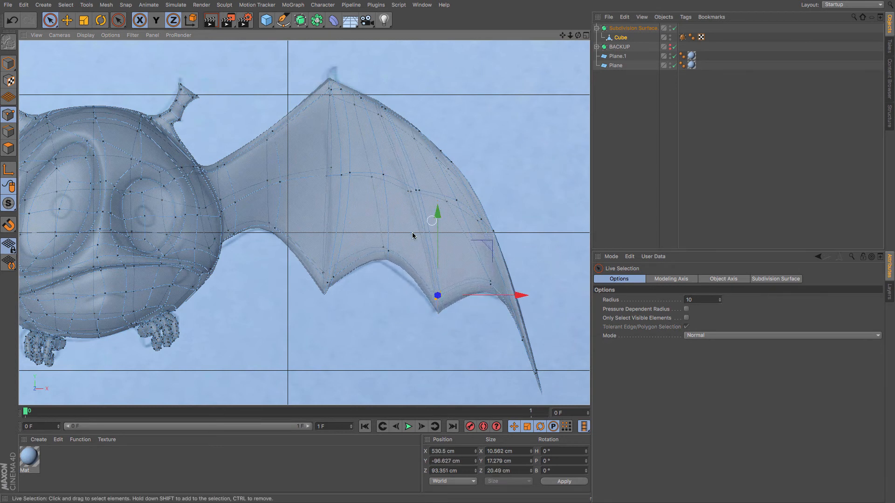
Nudge a point on the wing's lower middle scallop sideways toward the body.
left_click(388, 253)
left_click_drag(468, 250, 462, 250)
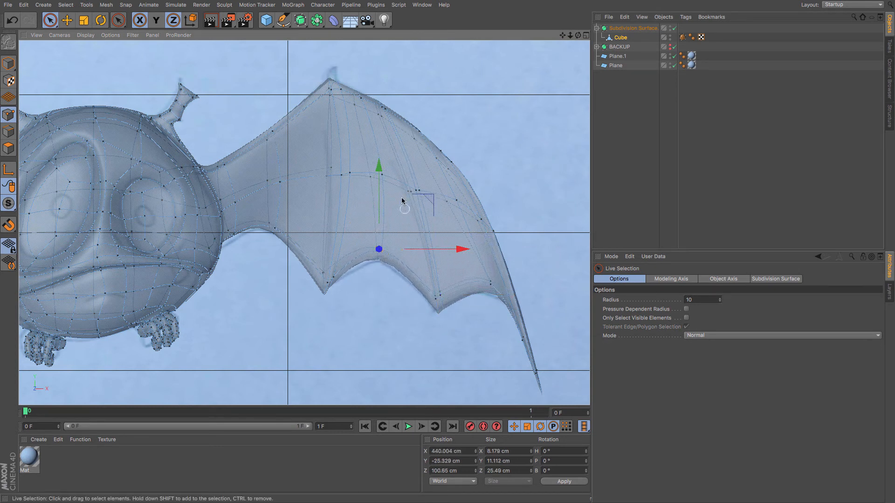
left_click(389, 186)
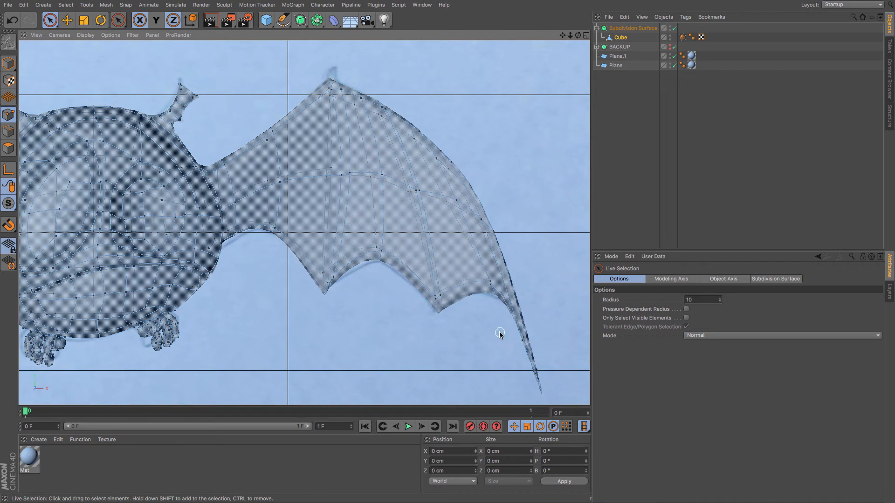
Adjust two points along the outer wing tip edge sideways to follow the sketch outline.
scroll(500, 331, "down", 3)
left_click(490, 296)
left_click_drag(541, 298, 535, 300)
left_click(514, 334)
left_click_drag(536, 334, 542, 334)
Switch to the perspective view and turn off X-Ray on the Subdivision Surface object to preview the bat.
key("F1")
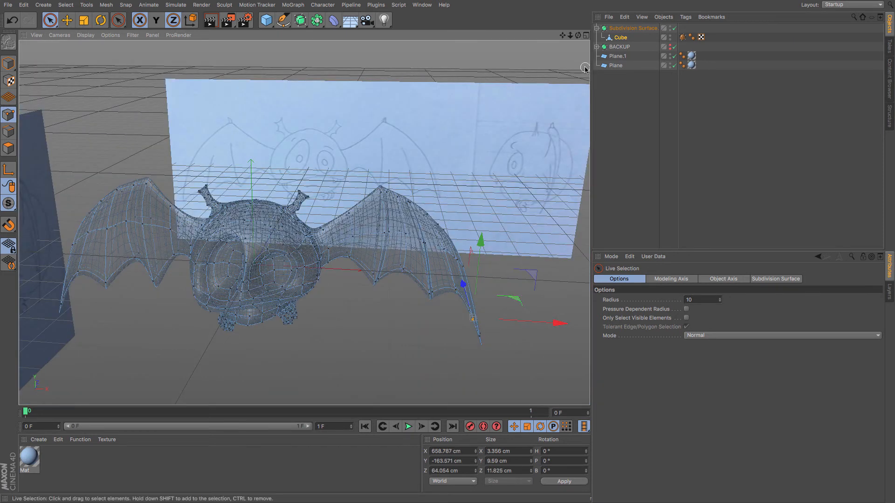
left_click(627, 28)
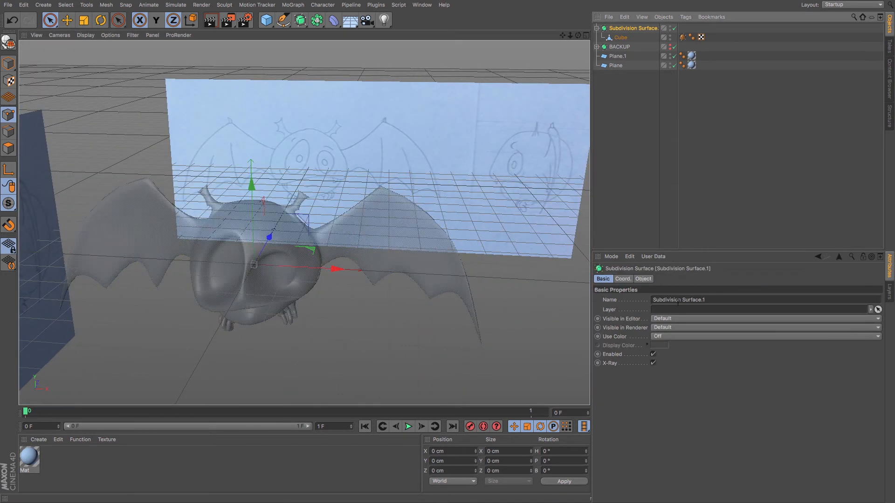
left_click(653, 364)
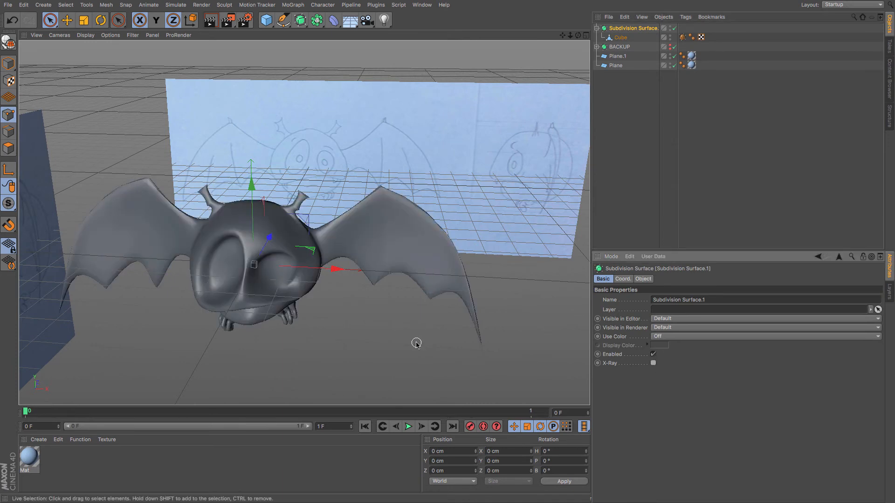
left_click_drag(385, 324, 364, 299, "alt")
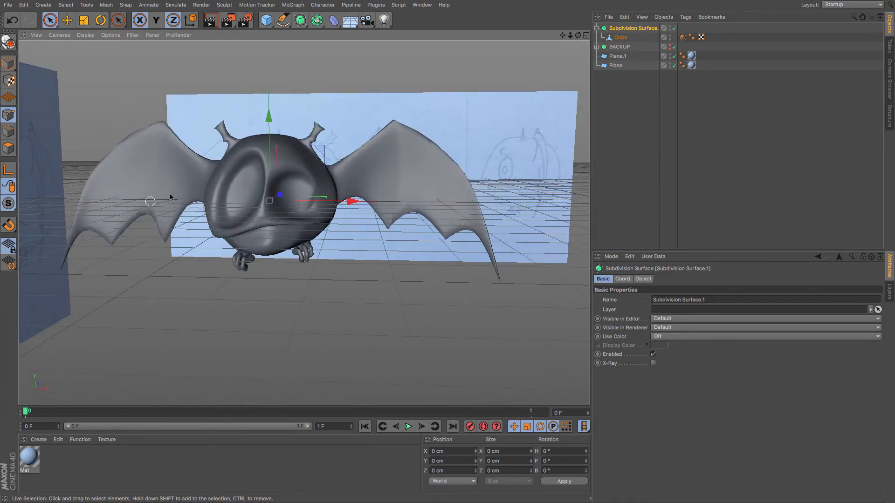
Select the Cube mesh and shift a point on the wing's lower scallop outward.
left_click(621, 41)
scroll(391, 248, "up", 3)
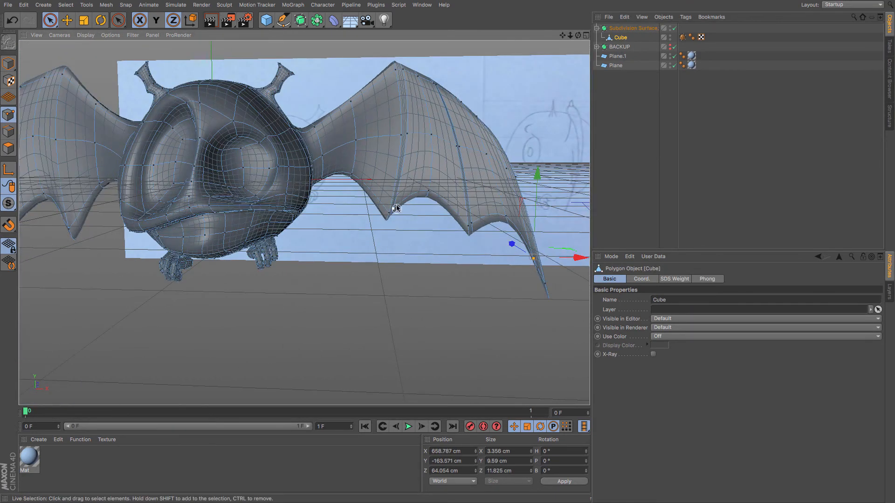
left_click(394, 211)
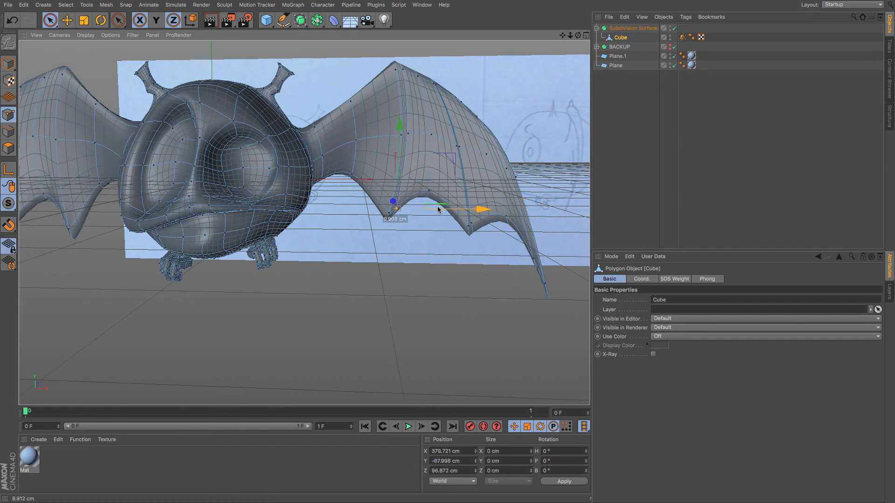
left_click_drag(438, 210, 479, 222)
Select a point on the wing's middle loop and nudge it sideways with the Move tool.
left_click(452, 146)
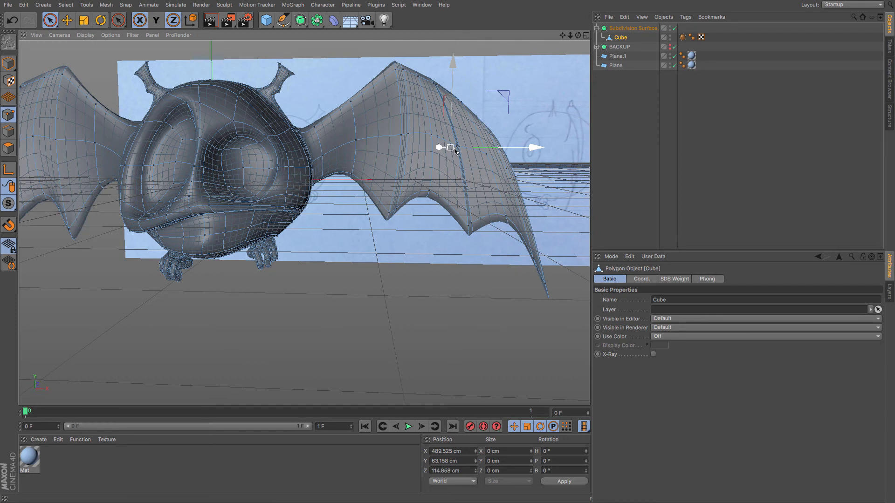
left_click(450, 160)
left_click(456, 148)
left_click(449, 159)
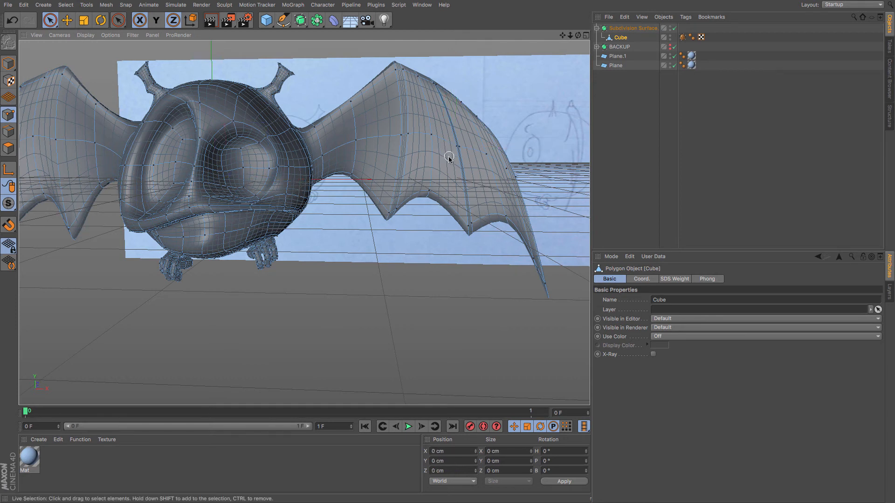
left_click(452, 149)
left_click(452, 148)
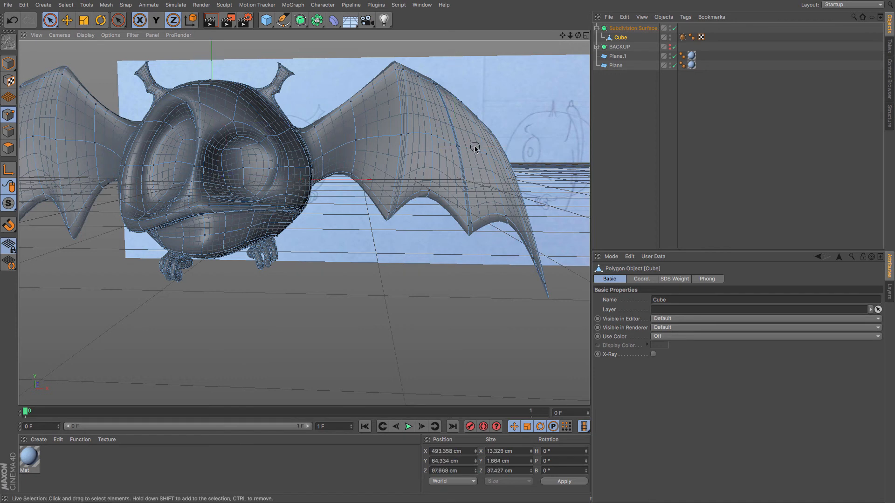
left_click(455, 148)
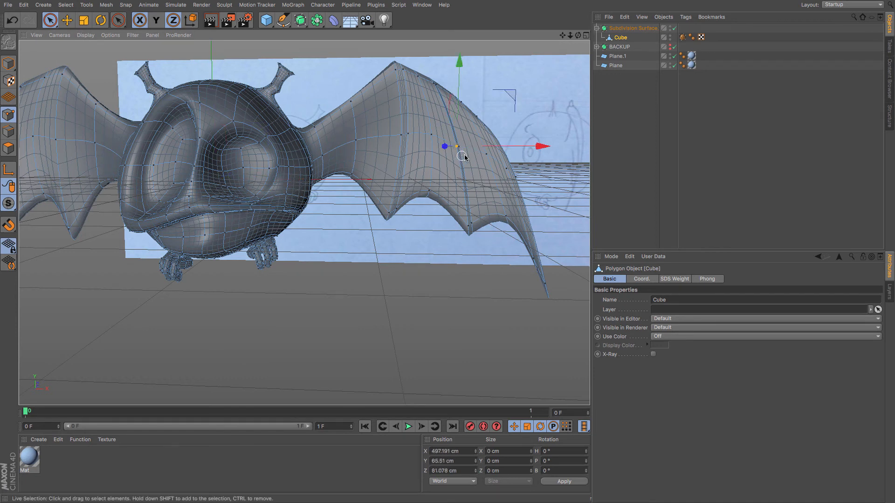
key("e")
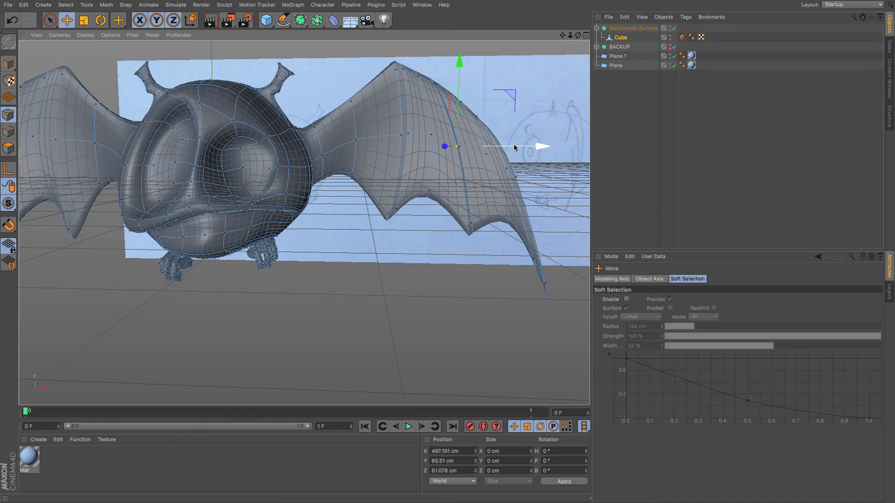
left_click_drag(515, 148, 511, 149)
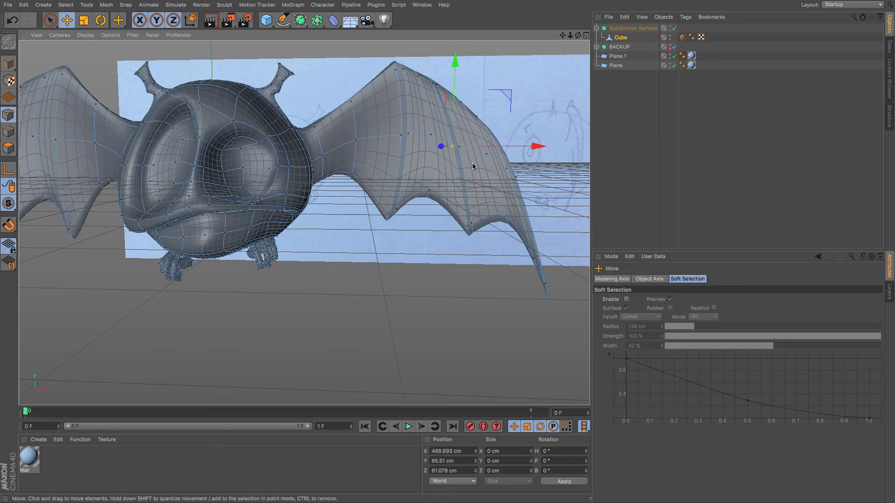
Orbit behind the wing and move a point in the wing's middle sideways.
left_click_drag(473, 209, 196, 202, "alt")
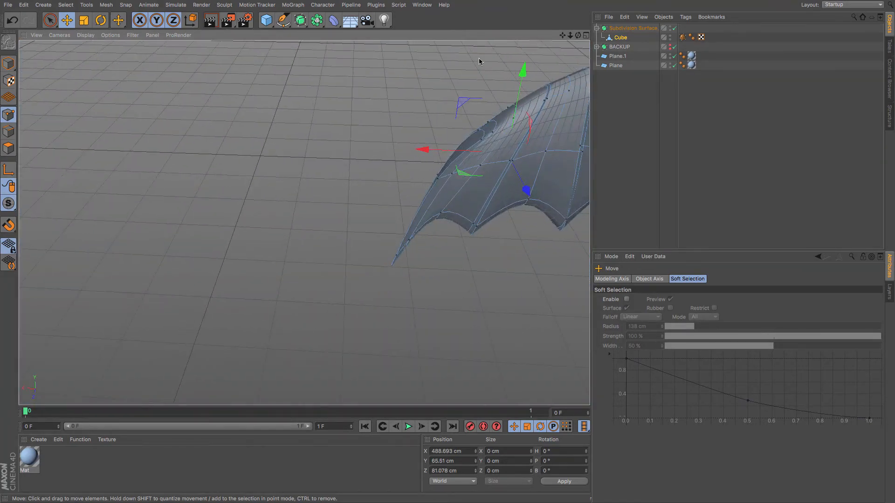
left_click_drag(564, 35, 479, 163)
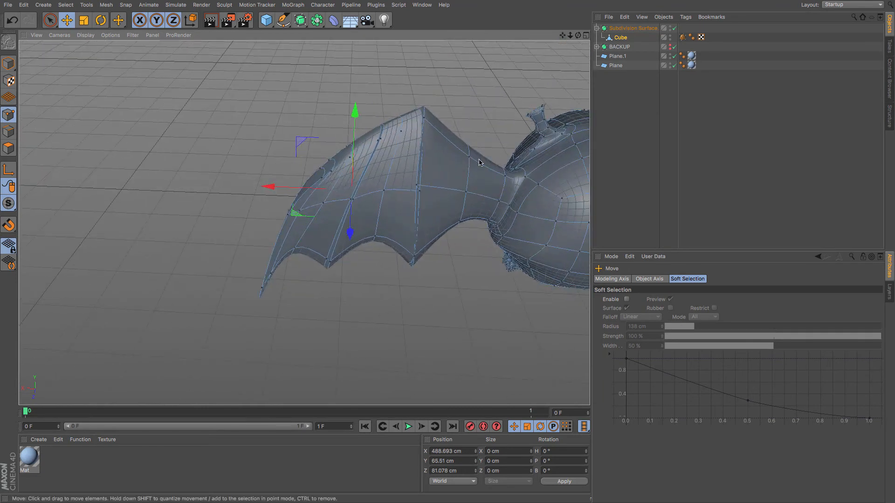
left_click(419, 192)
left_click_drag(360, 188, 381, 188)
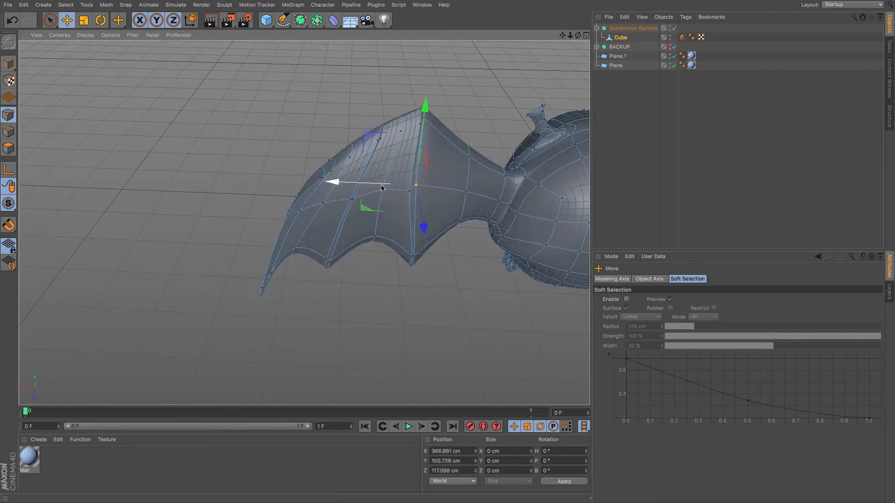
Nudge the wing's top peak point and the lower scallop point of the middle loop slightly.
left_click(423, 123)
left_click_drag(396, 125, 399, 124)
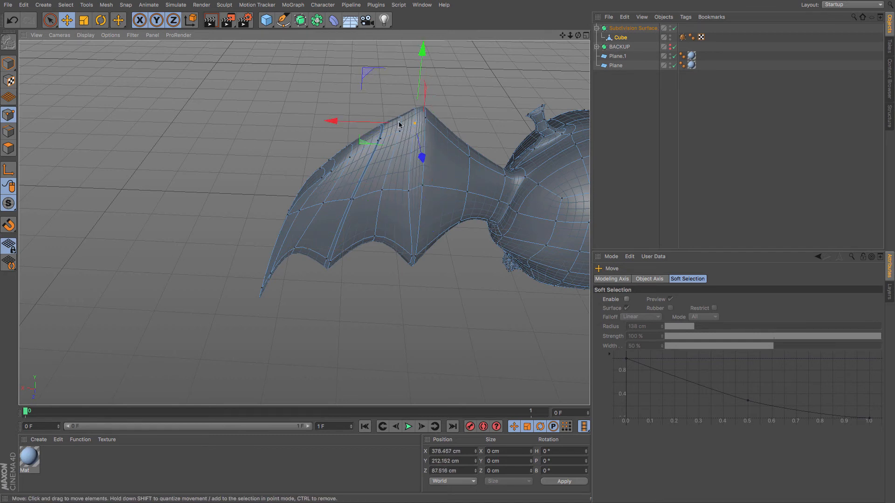
left_click(411, 257)
left_click_drag(395, 257, 392, 257)
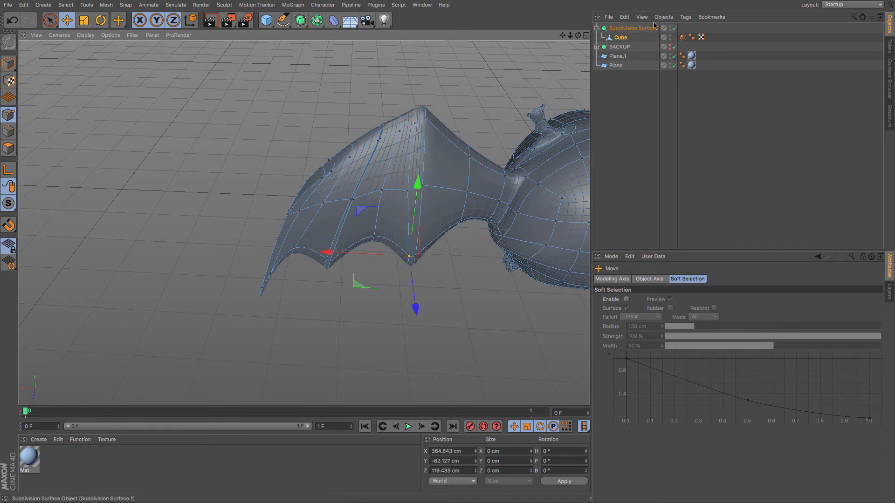
Disable the Subdivision Surface and raise the wing's top peak point.
left_click(674, 28)
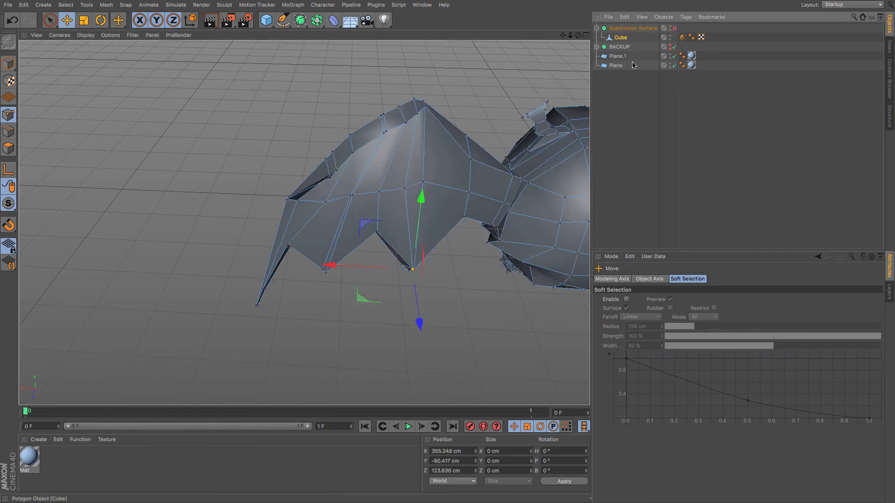
left_click(418, 114)
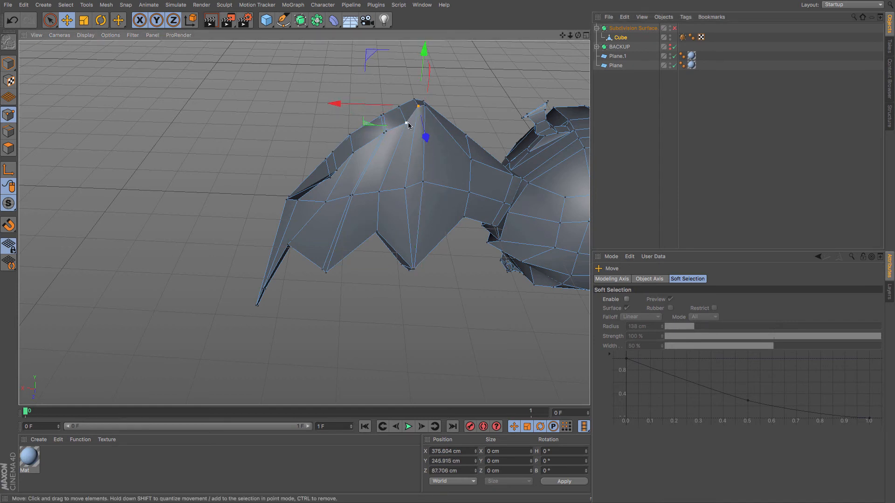
left_click(407, 122)
left_click_drag(411, 86, 410, 74)
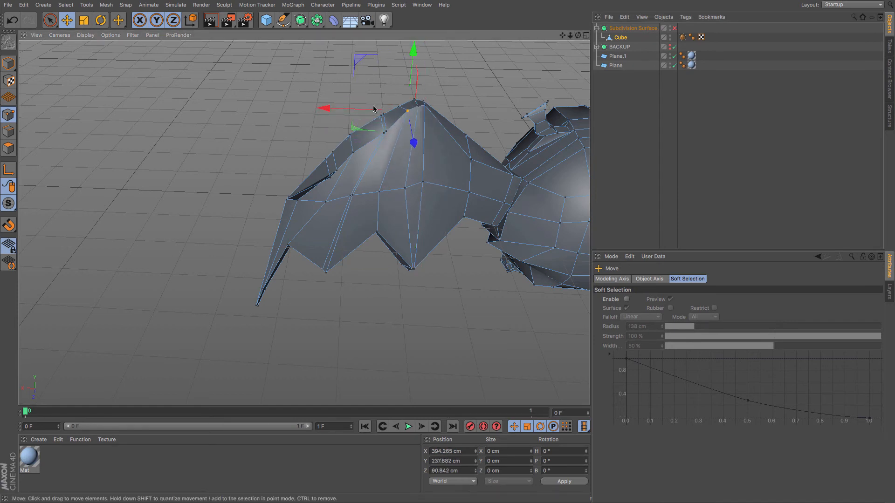
Reshape the wing's upper leading edge by moving several of its points outward and upward.
left_click(386, 132)
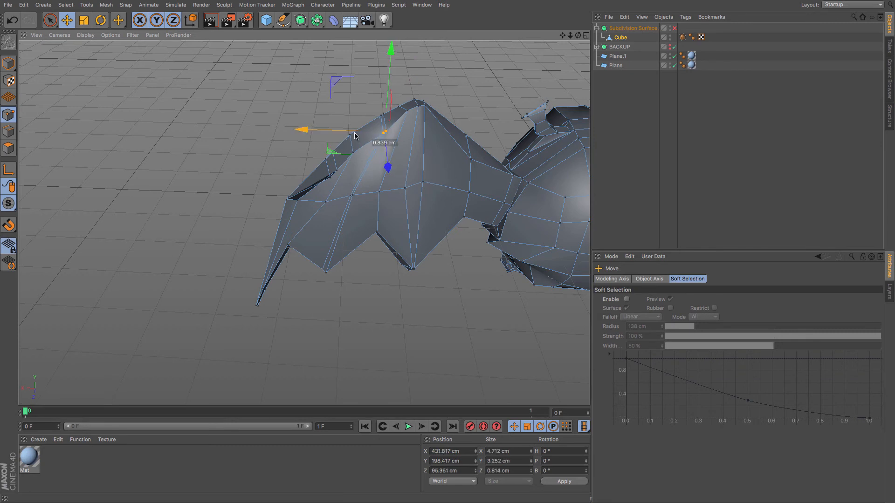
left_click_drag(355, 134, 347, 133)
left_click_drag(382, 69, 358, 61)
left_click(354, 151)
left_click(336, 169)
left_click(331, 180)
left_click_drag(331, 180, 299, 168)
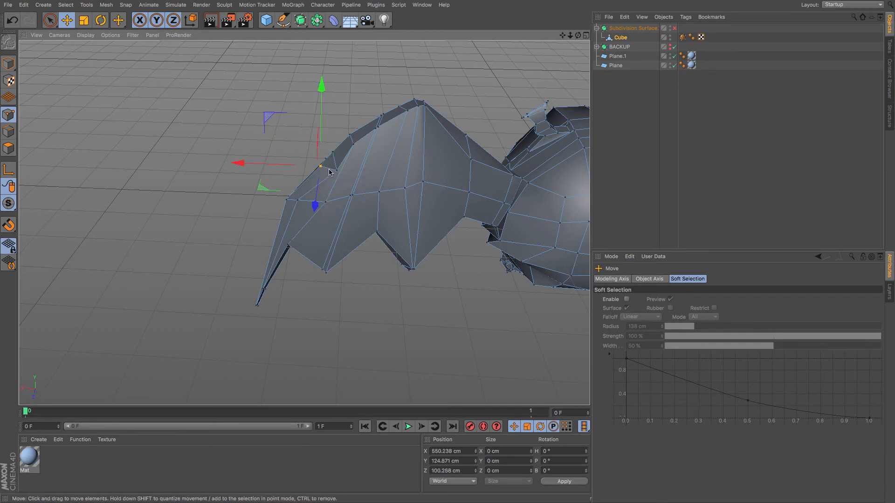
left_click(336, 173)
left_click_drag(340, 139, 340, 123)
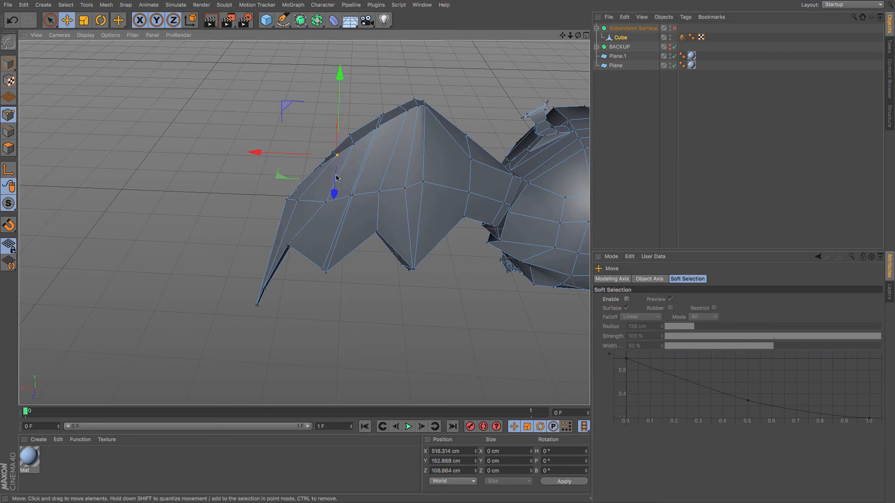
Move the wing tip's end point down and slightly outward to lengthen the tip.
left_click_drag(322, 231, 338, 191, "alt")
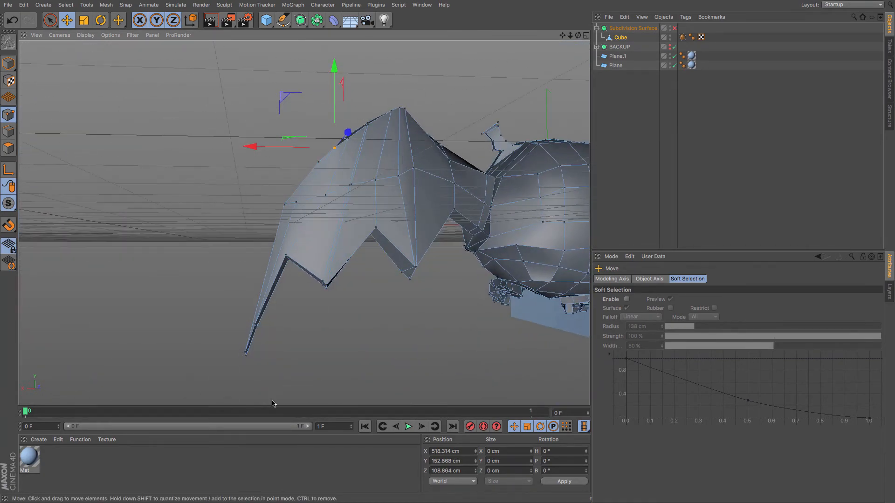
left_click(256, 325)
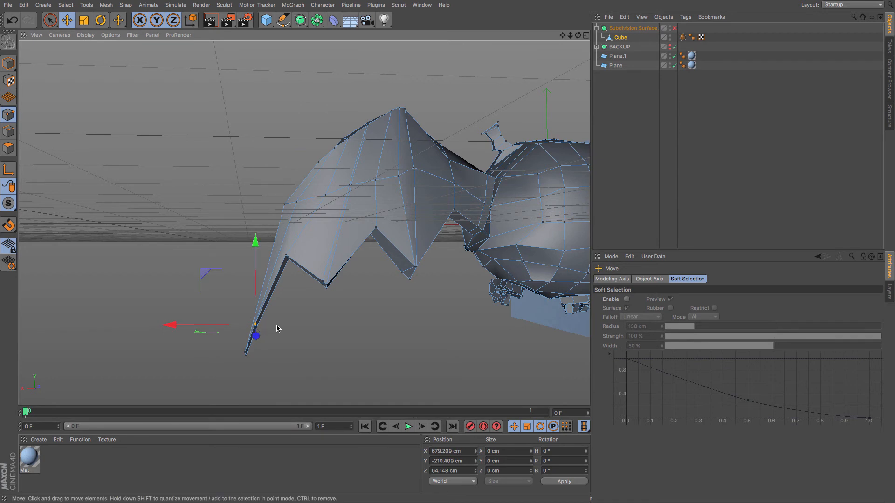
scroll(277, 329, "up", 3)
left_click(250, 330, "shift")
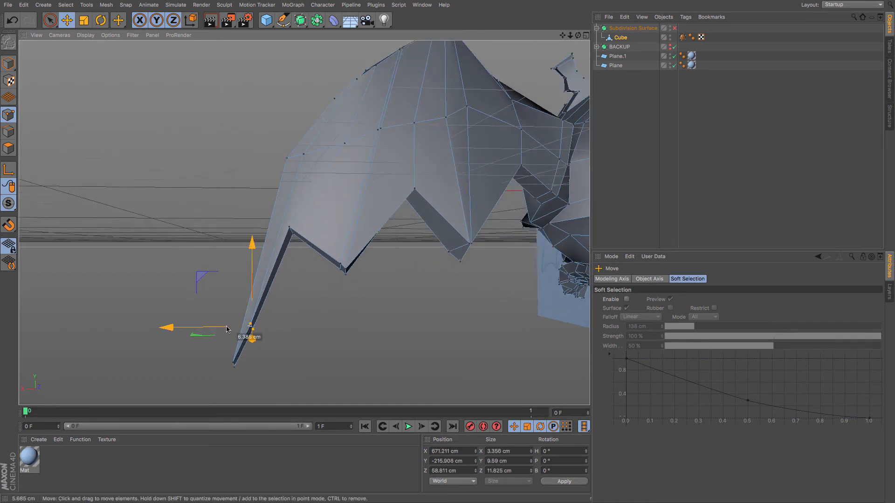
left_click_drag(248, 274, 238, 311)
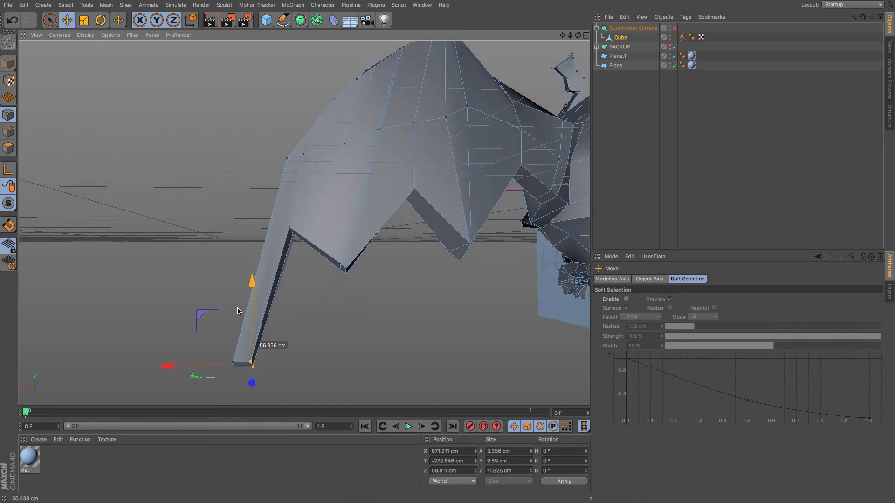
left_click_drag(204, 369, 195, 368)
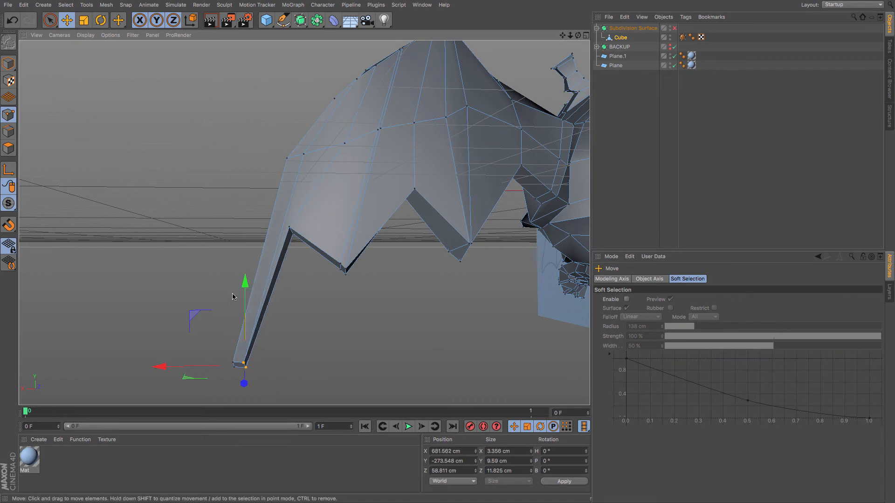
left_click_drag(232, 281, 540, 276, "alt")
left_click(324, 235)
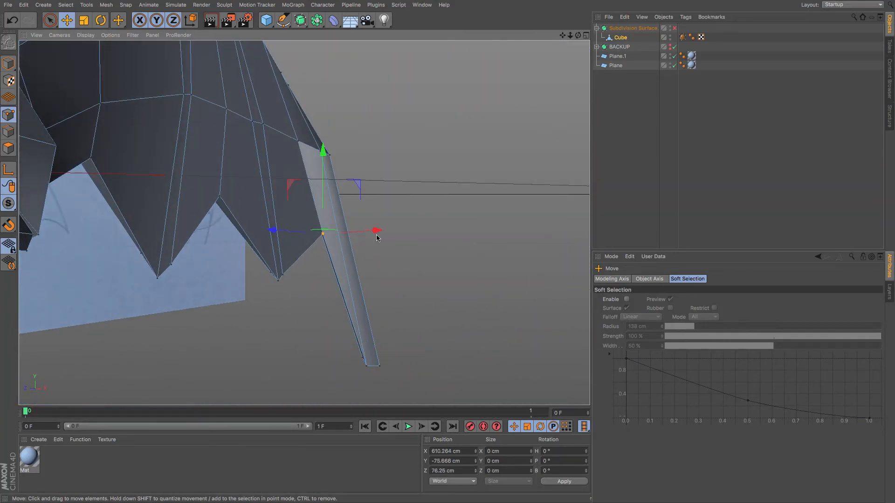
Push the wing tip point back along its depth axis and re-enable the Subdivision Surface to review the smoothed wing.
left_click_drag(275, 231, 238, 264)
middle_click_drag(209, 238, 403, 249, "alt")
scroll(403, 250, "down", 1)
left_click(674, 28)
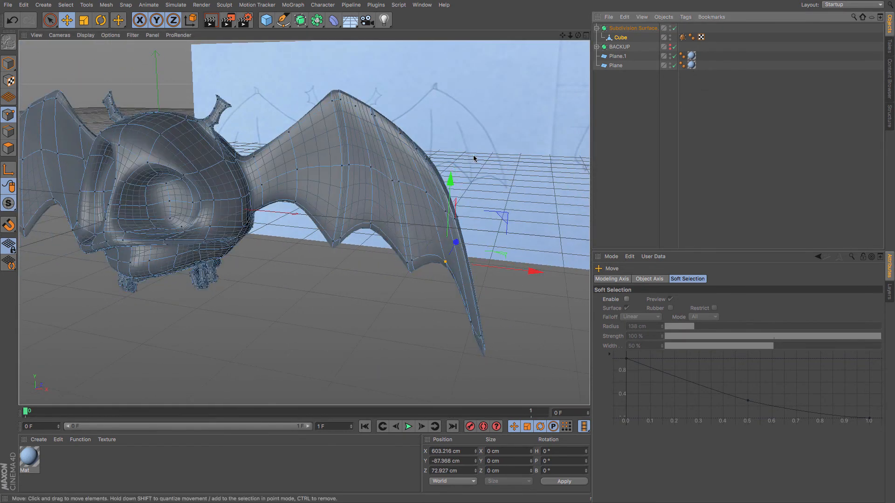
Select two points on the wing's middle vertical loop and push them slightly along the depth axis.
left_click_drag(367, 230, 403, 211, "alt")
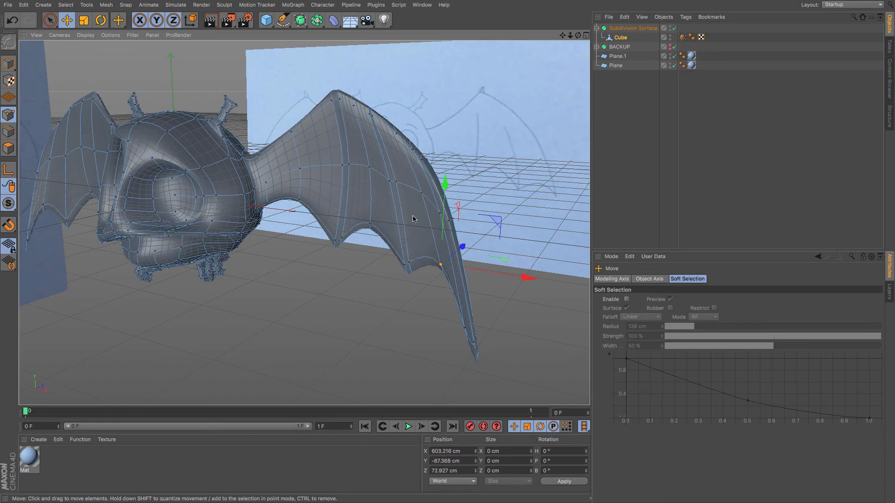
left_click_drag(424, 295, 392, 324, "alt")
left_click(371, 177)
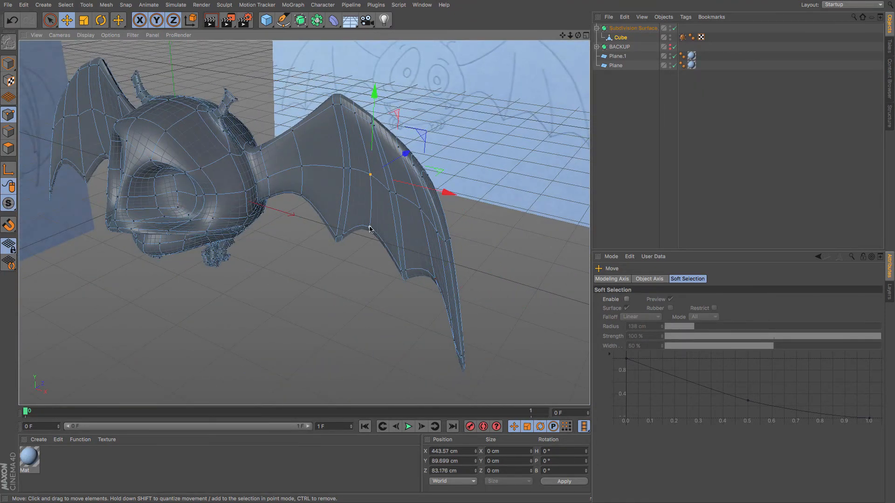
left_click(370, 227, "shift")
left_click_drag(403, 176, 404, 189)
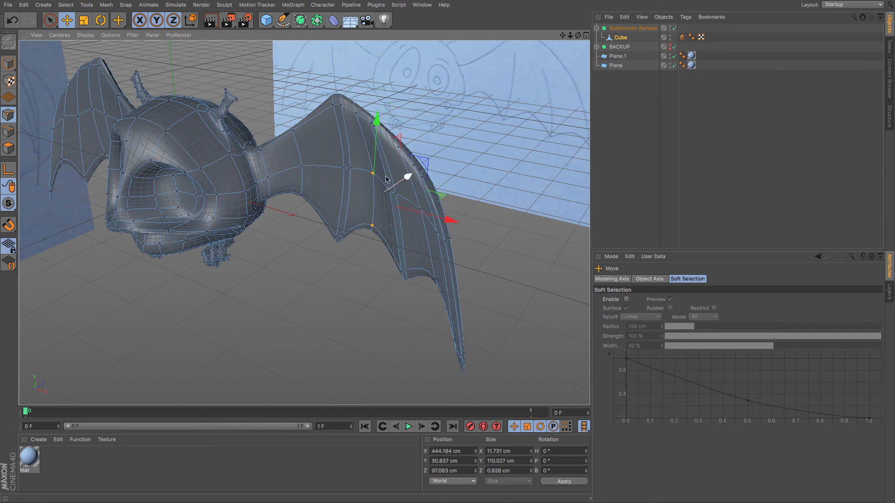
Select two points on the wing's outer edge loop and move them outward along the depth axis.
left_click(417, 204)
left_click(434, 280, "shift")
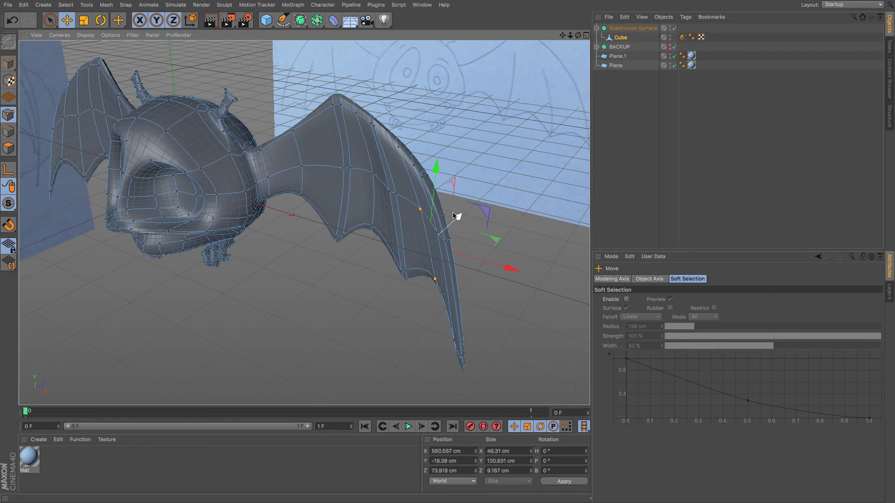
left_click_drag(458, 221, 464, 221)
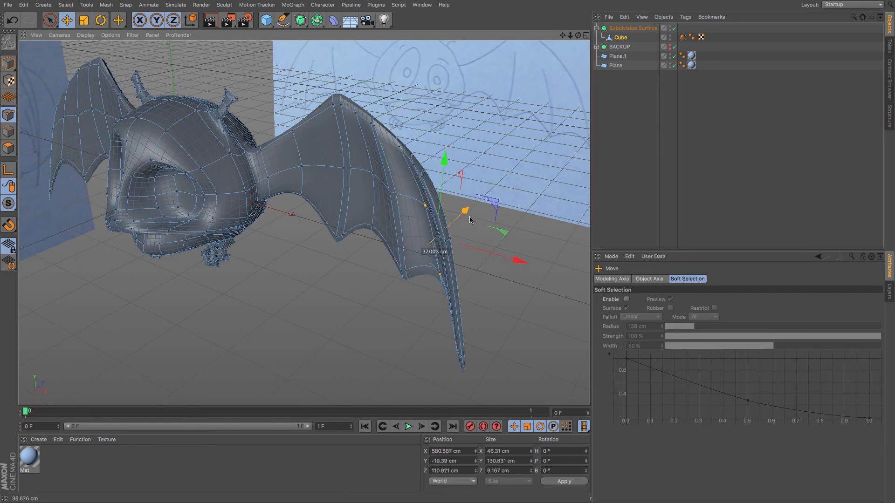
left_click_drag(470, 220, 469, 221)
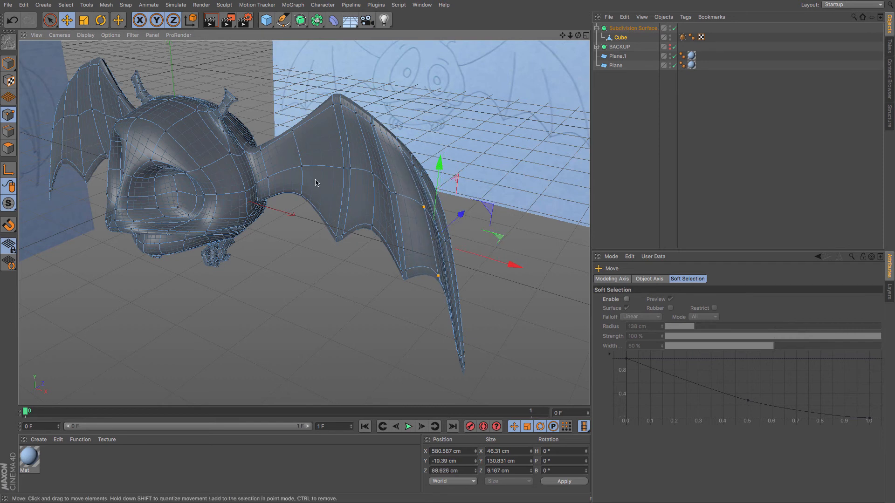
Select two points near the wing root and nudge them slightly to smooth the wing's inner curve.
left_click(302, 172)
left_click(302, 196, "shift")
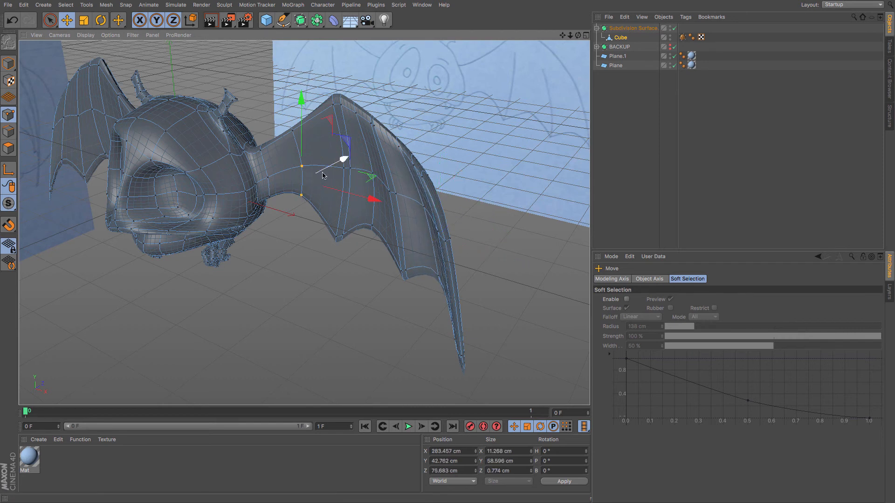
left_click_drag(303, 198, 322, 182)
Orbit around the bat to inspect the reshaped wing from several angles.
left_click_drag(309, 250, 401, 257, "alt")
left_click(604, 160)
left_click_drag(376, 310, 303, 293, "alt")
left_click(613, 38)
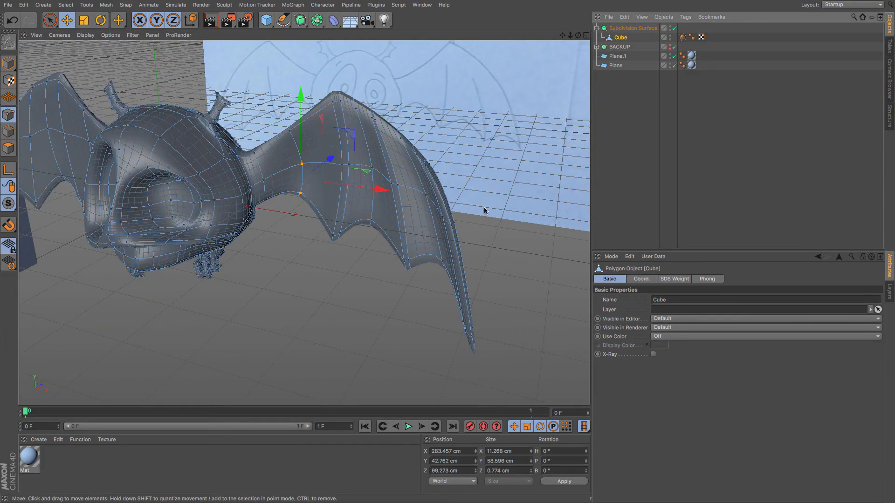
left_click_drag(484, 210, 465, 285, "alt")
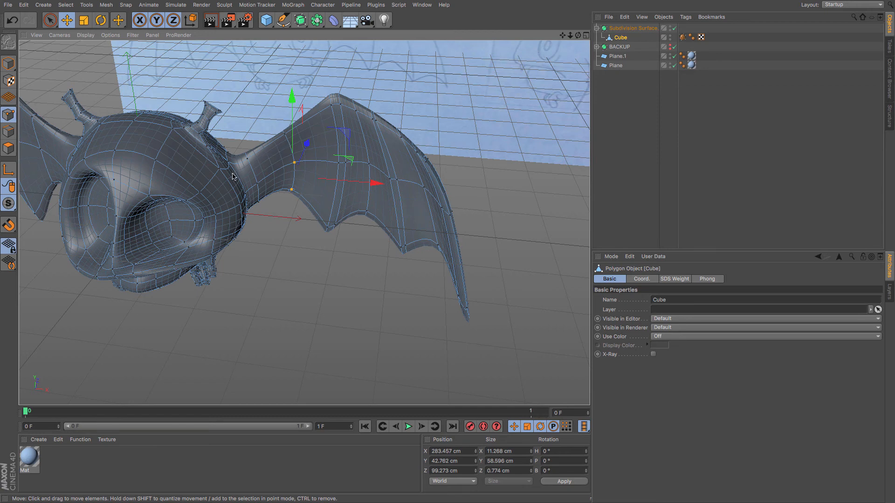
mouse_move(233, 176)
left_mouse_down("alt")
mouse_move(173, 208)
mouse_move(235, 144)
mouse_move(381, 59)
left_mouse_up("alt")
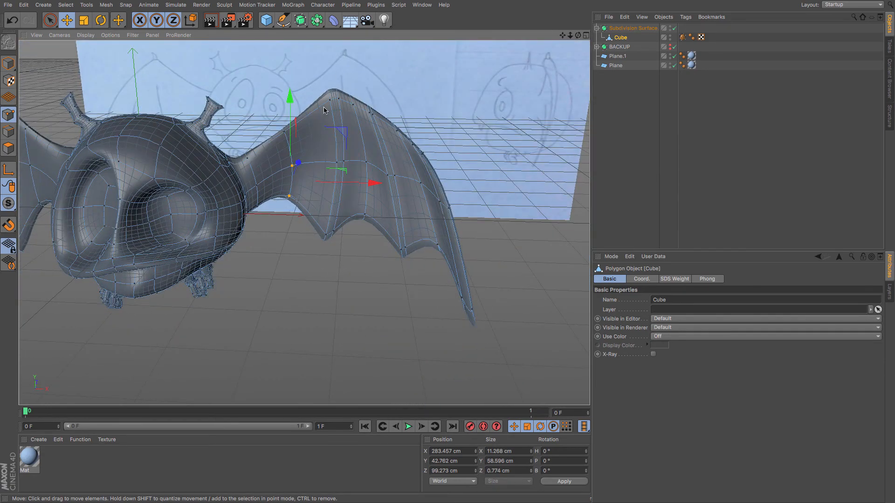
mouse_move(335, 119)
left_mouse_down("alt")
mouse_move(219, 176)
mouse_move(193, 170)
mouse_move(195, 156)
mouse_move(155, 153)
mouse_move(163, 154)
left_mouse_up("alt")
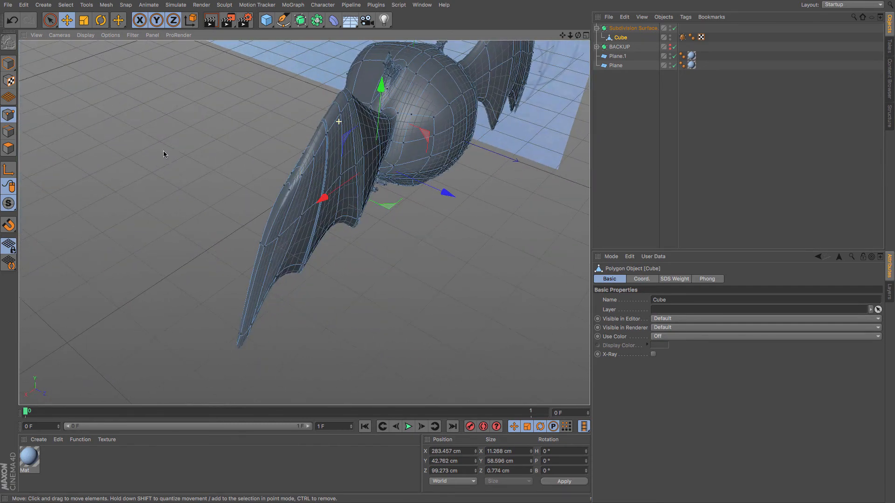
mouse_move(316, 145)
left_mouse_down("alt")
mouse_move(442, 89)
mouse_move(442, 103)
left_mouse_up("alt")
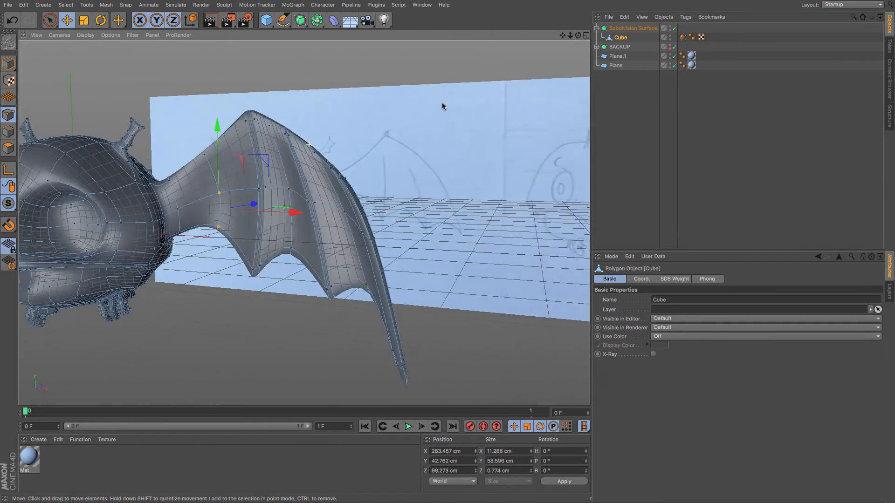
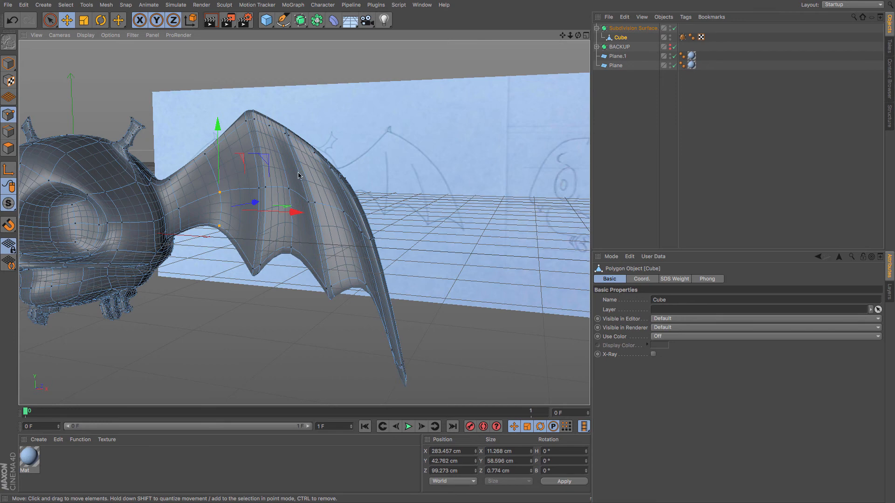
Add a new edge loop across the wing with the Loop/Path Cut tool at 44.76 % offset.
right_click_drag(299, 176, 350, 172, "alt")
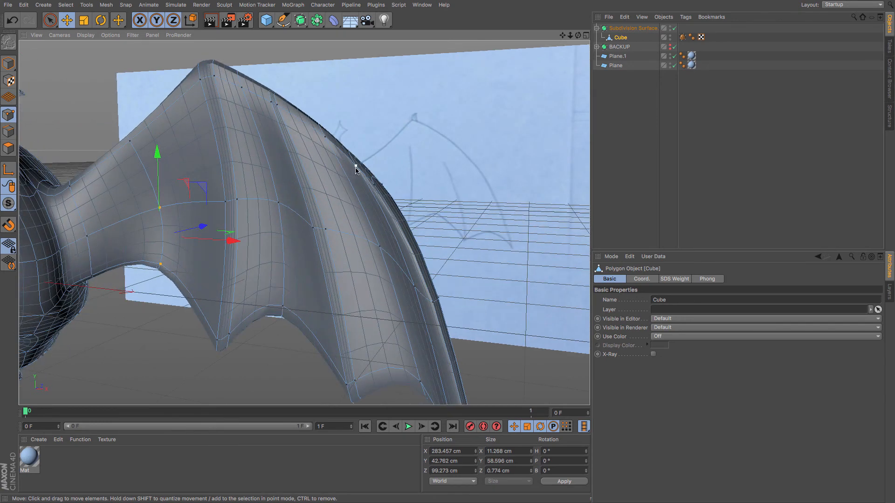
left_click(356, 166)
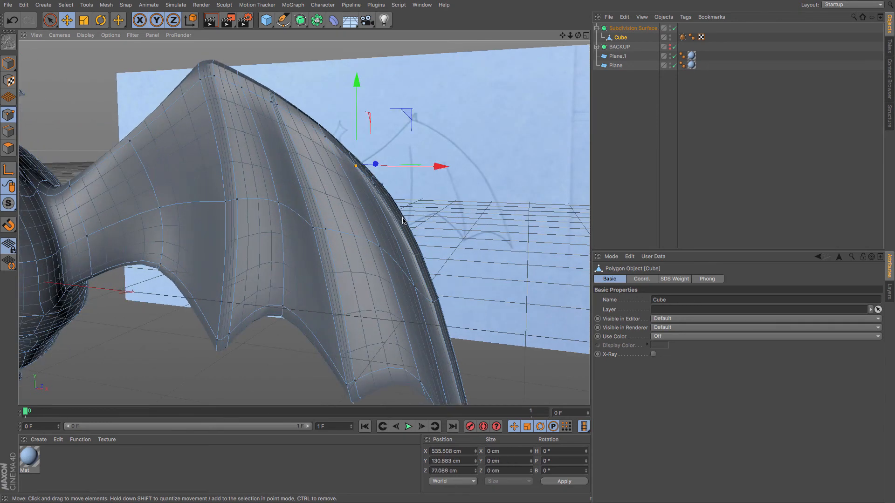
key("k")
key("l")
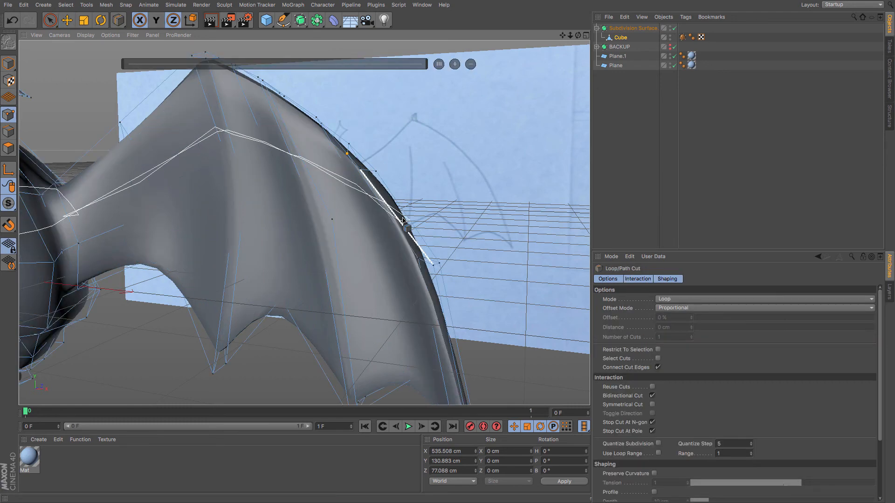
left_click(401, 215)
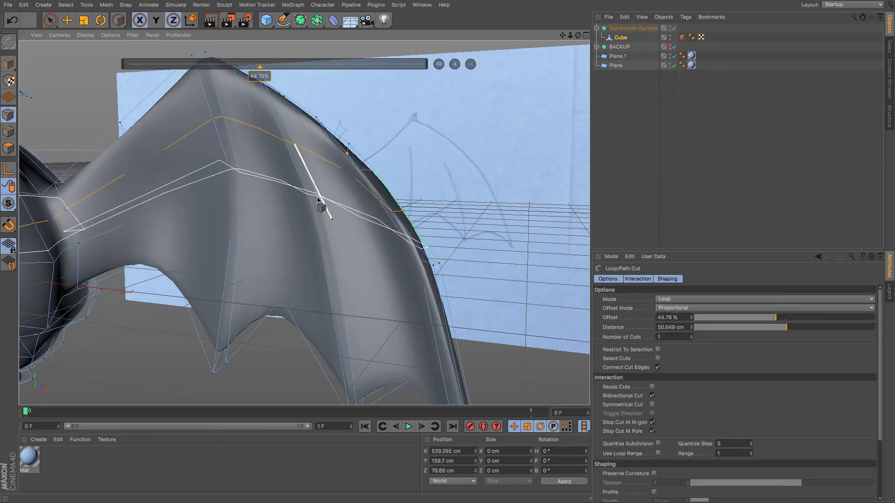
scroll(319, 193, "down", 6)
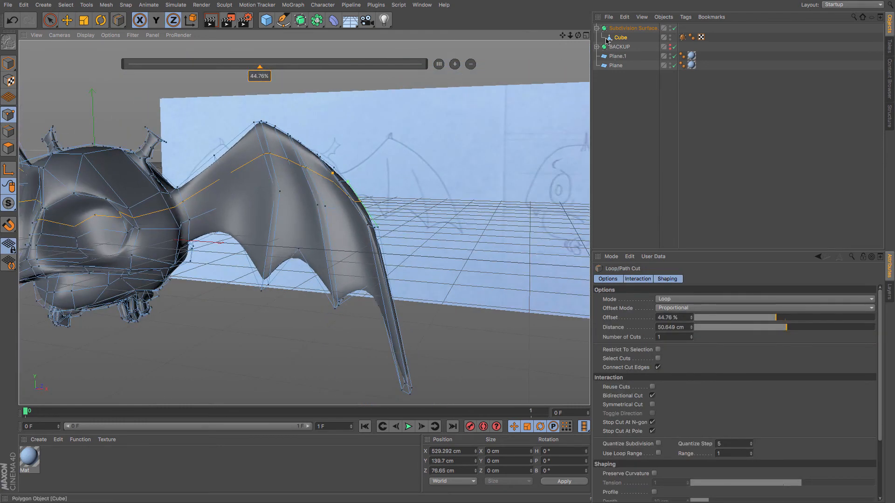
left_click_drag(562, 36, 304, 222)
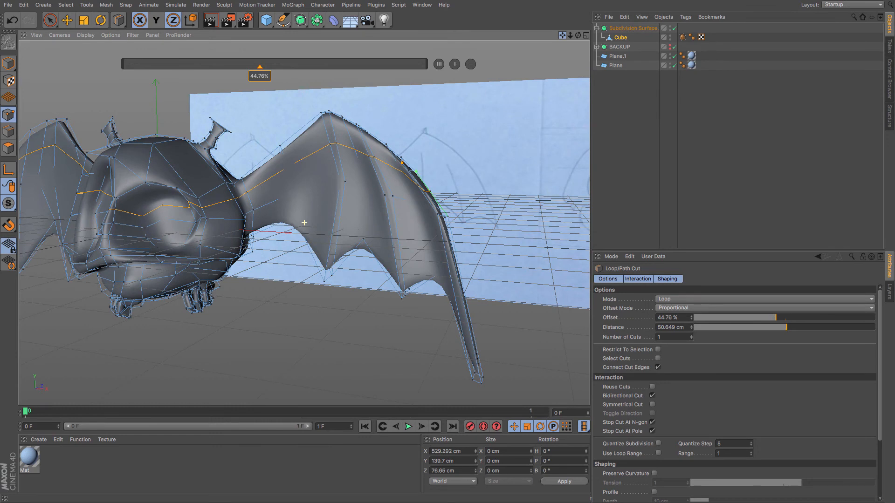
left_click_drag(304, 223, 304, 223)
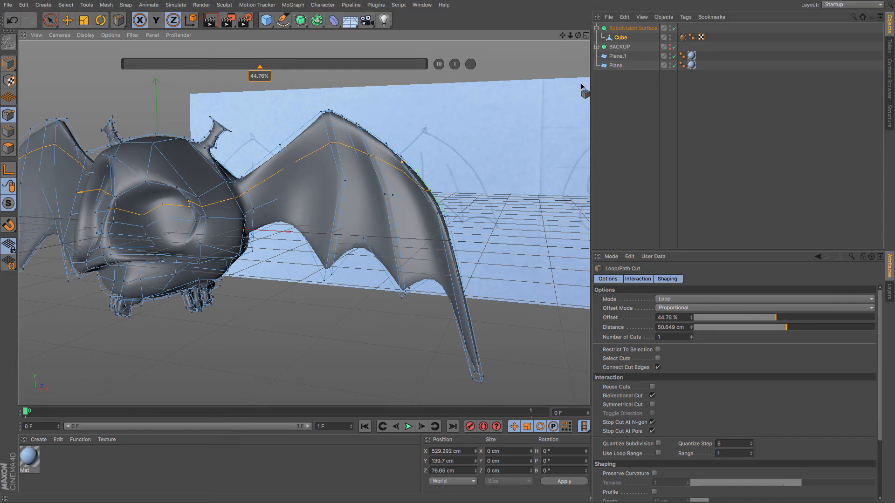
left_click(9, 120)
key("space")
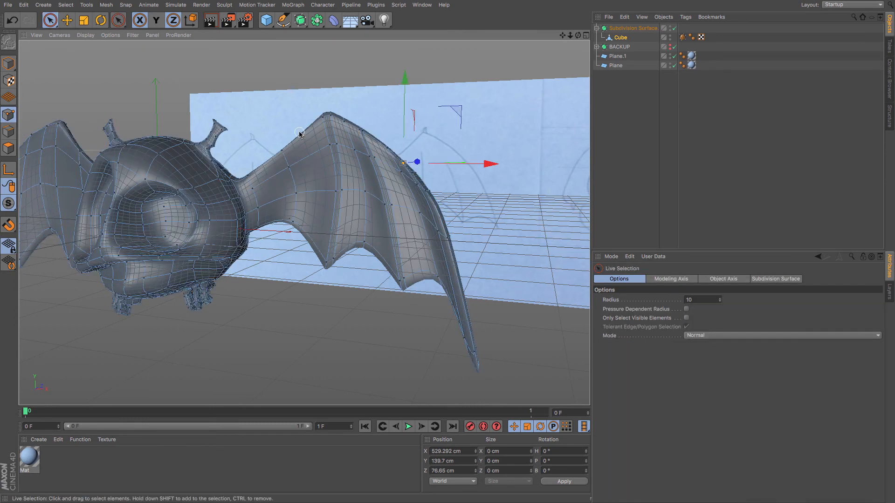
Switch to front view with subdivision off and raise the top point of the wing's leading edge.
scroll(273, 165, "down", 3)
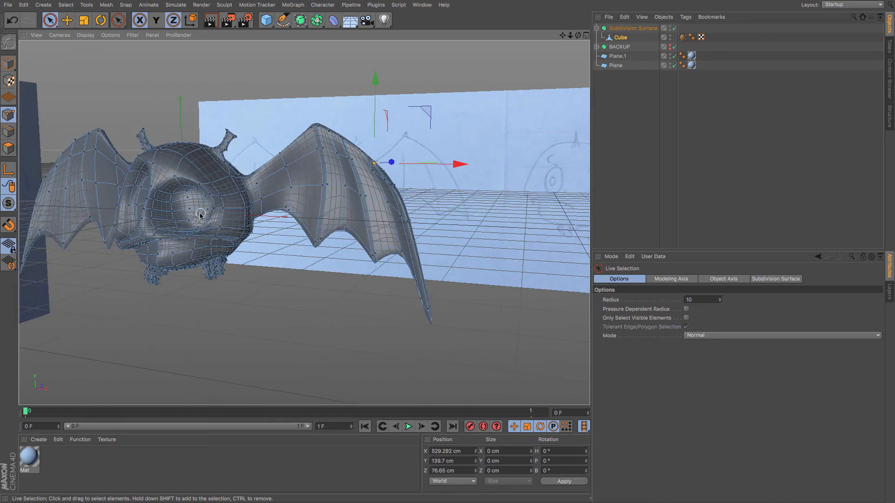
mouse_move(209, 212)
left_mouse_down("alt")
mouse_move(235, 204)
mouse_move(306, 218)
mouse_move(250, 234)
mouse_move(150, 234)
mouse_move(121, 258)
mouse_move(164, 254)
mouse_move(210, 216)
left_mouse_up("alt")
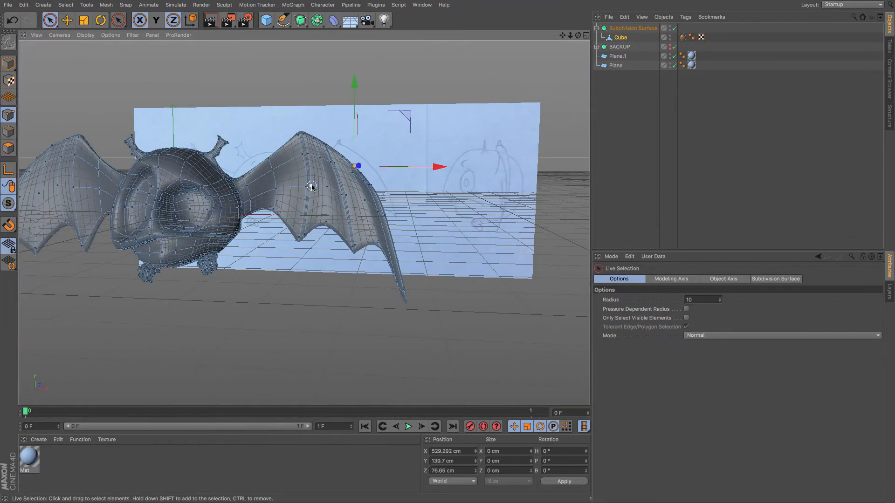
scroll(311, 186, "up", 3)
key("F5")
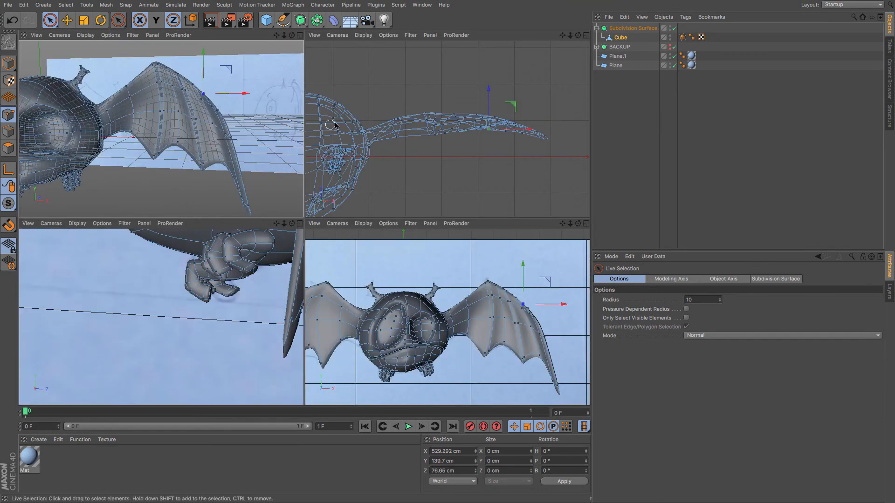
key("F4")
left_click(674, 29)
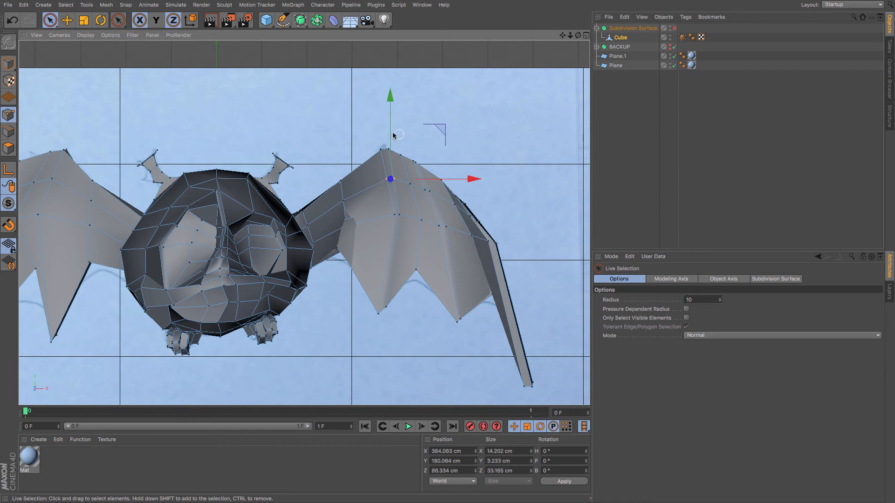
left_click_drag(393, 135, 390, 124)
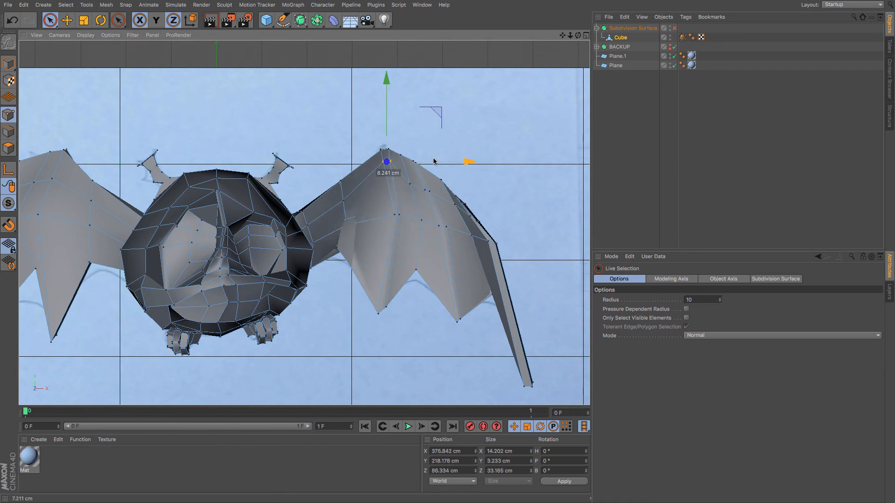
Turn on X-Ray for the Subdivision Surface and zoom into the wing in front view.
key("F1")
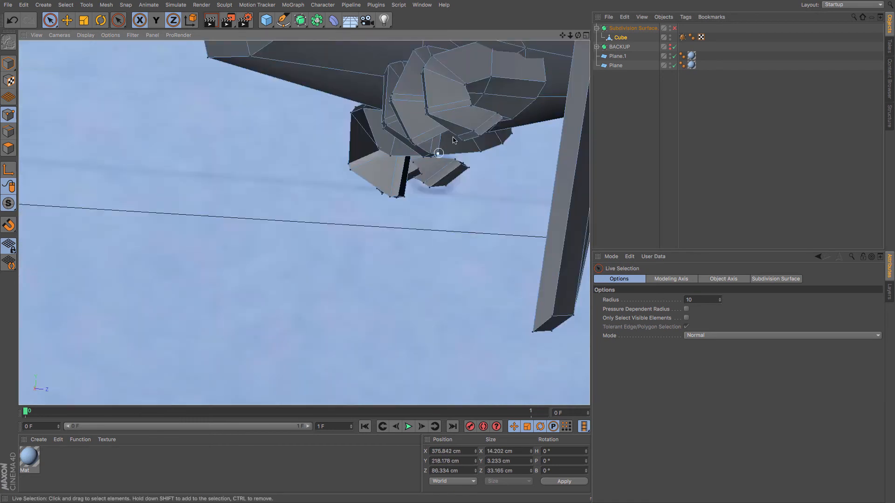
middle_click_drag(419, 154, 399, 377, "alt")
left_click(380, 245)
key("F4")
left_click(156, 20)
left_click(633, 28)
left_click(651, 364)
left_click(674, 28)
scroll(460, 204, "up", 8)
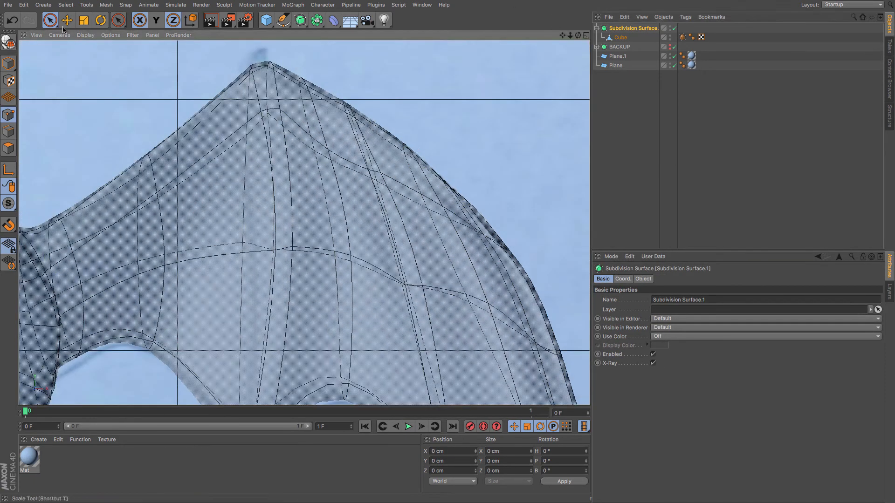
Raise several points along the wing's upper edge in front view to follow the reference outline.
left_click(620, 37)
left_click(374, 182)
left_click_drag(374, 115, 375, 87)
left_click(267, 112)
left_click_drag(268, 93, 269, 83)
left_click(157, 192)
left_click_drag(156, 135, 156, 120)
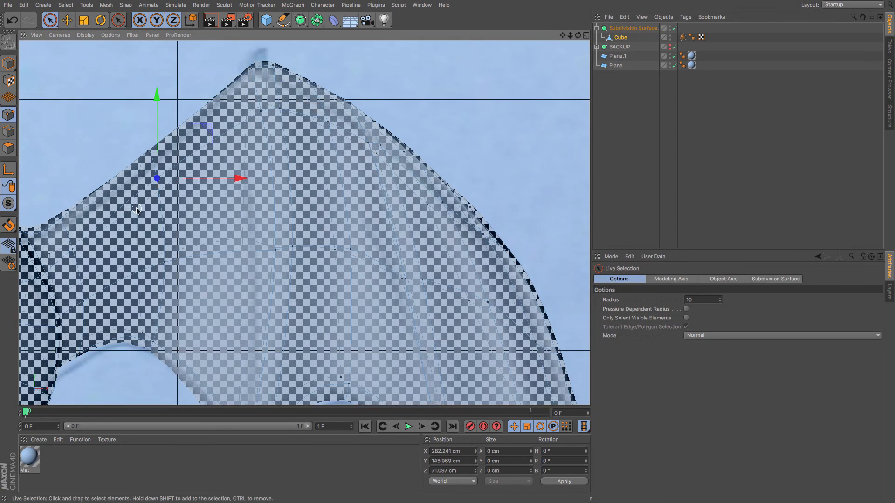
left_click(138, 210)
left_click(157, 175)
left_click(280, 106)
left_click(375, 144)
left_click(427, 204)
left_click_drag(427, 155, 427, 136)
scroll(173, 208, "down", 3)
left_click(102, 220)
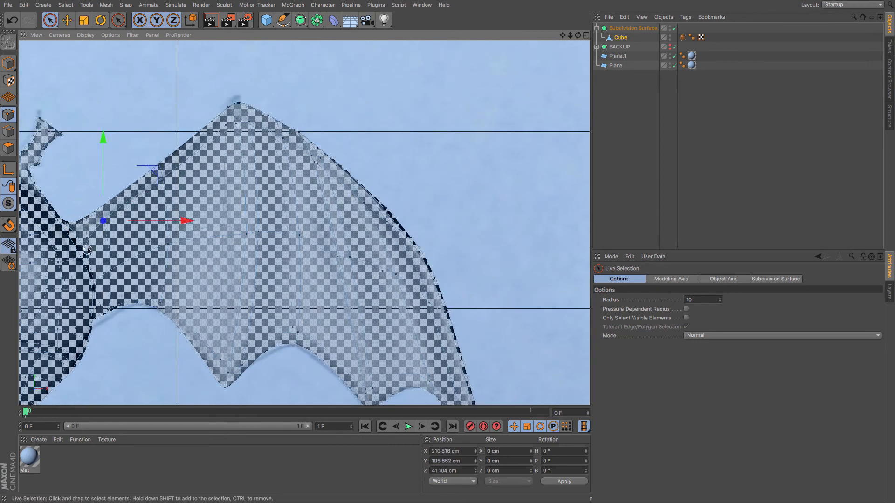
Turn off the Subdivision Surface's X-Ray and smoothing and orbit to inspect the wing's cage.
left_click(633, 28)
left_click(653, 363)
key("F1")
left_click_drag(336, 143, 562, 94, "alt")
left_click(621, 37)
mouse_move(318, 188)
left_mouse_down("alt")
mouse_move(441, 137)
mouse_move(500, 150)
mouse_move(479, 180)
mouse_move(455, 185)
mouse_move(452, 202)
mouse_move(471, 158)
mouse_move(255, 166)
mouse_move(246, 154)
mouse_move(198, 193)
mouse_move(210, 176)
mouse_move(261, 163)
mouse_move(250, 188)
left_mouse_up("alt")
left_click(675, 28)
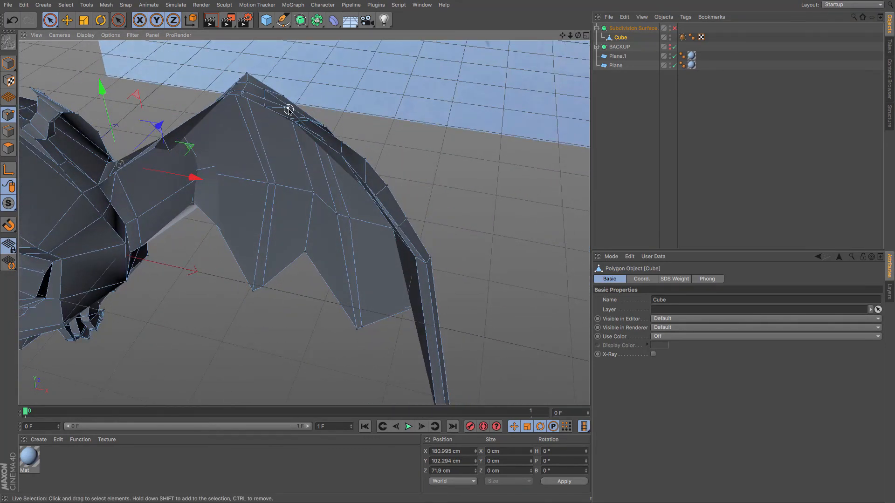
Undo the last four changes.
key("ctrl+z")
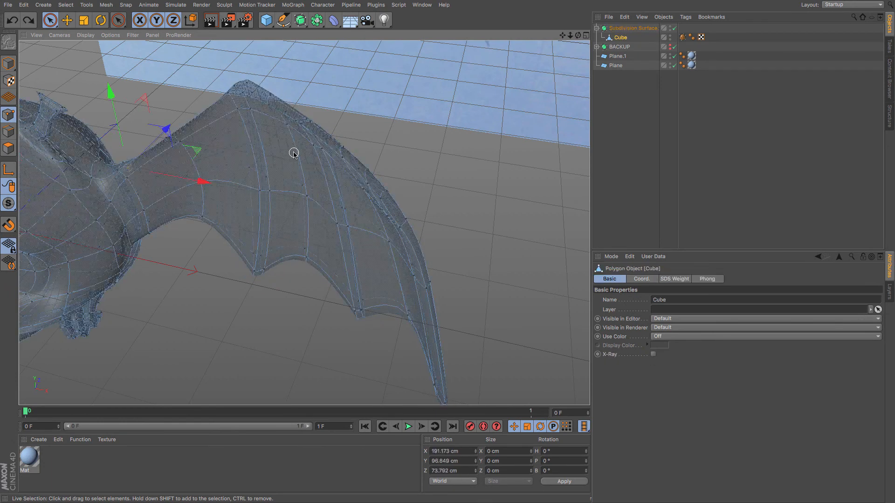
key("ctrl+z")
key("ctrl+z")
key("ctrl+z")
Examine the wing's cage from several angles while selecting points along its upper edge.
key("q")
left_click_drag(328, 190, 401, 154, "alt")
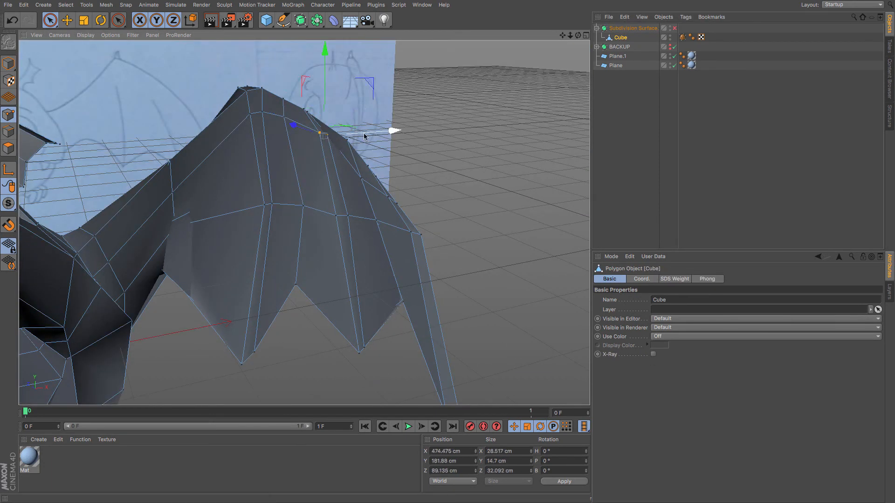
left_click_drag(362, 221, 205, 236, "alt")
left_click(533, 175)
left_click(544, 177, "shift")
left_click_drag(476, 187, 575, 162, "alt")
left_click_drag(303, 222, 359, 200, "alt")
left_click(427, 203)
left_click(374, 105)
left_click(364, 112)
left_click_drag(354, 160, 326, 191, "alt")
left_click(251, 92)
left_click_drag(275, 93, 494, 107, "alt")
left_click(286, 130)
left_click_drag(207, 103, 254, 135, "alt")
left_click(240, 122)
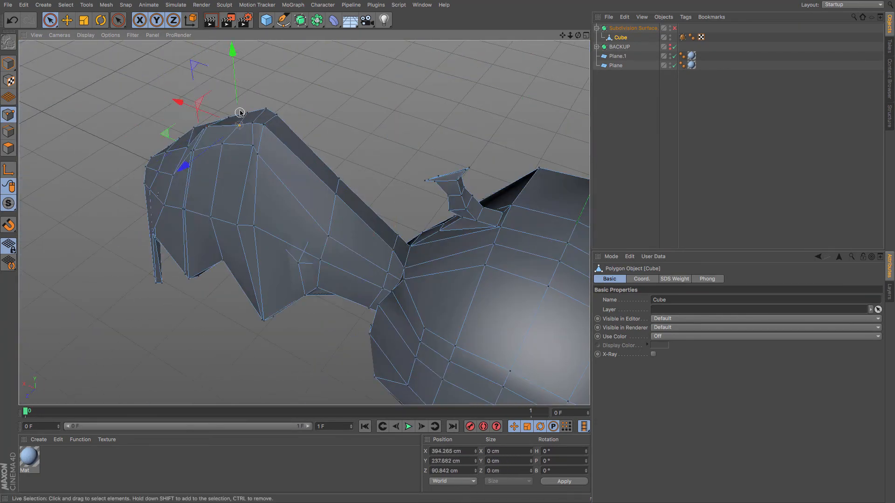
left_click_drag(238, 104, 238, 102)
In front view, shift a point on the wing's upper edge slightly with the Move tool.
middle_click(251, 90)
middle_click(364, 261)
key("e")
left_click(294, 129)
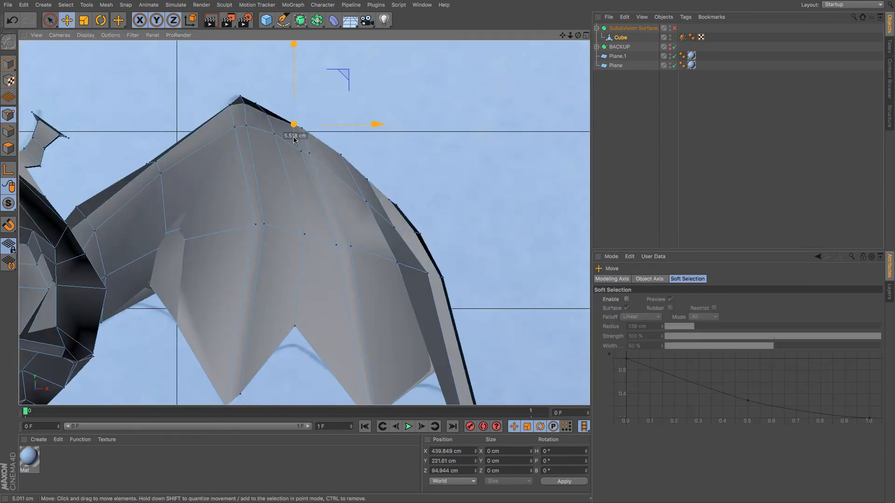
left_click(241, 96)
left_click(75, 210)
left_click(110, 35)
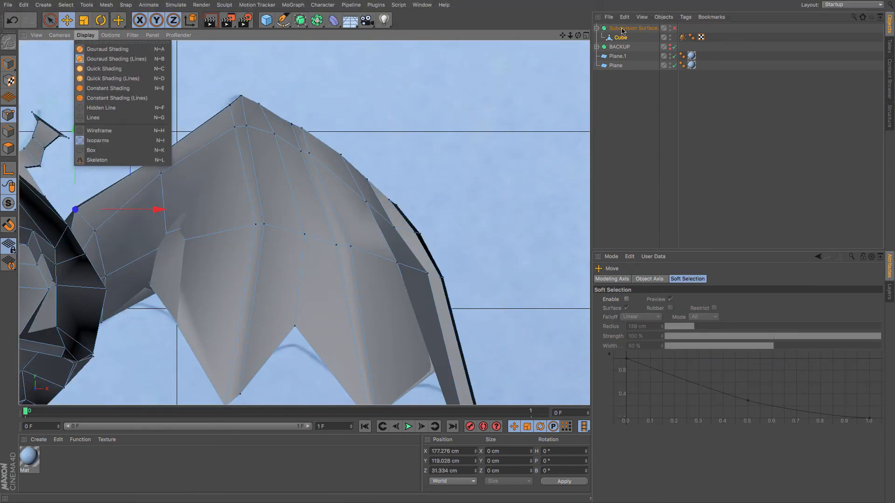
left_click(620, 37)
left_click(652, 354)
Adjust the points around the wing tip in front view, shifting them slightly to refine its outline.
key("e")
left_click(6, 230)
left_click(6, 231)
left_click(230, 105)
left_click(259, 103)
scroll(256, 121, "up", 5)
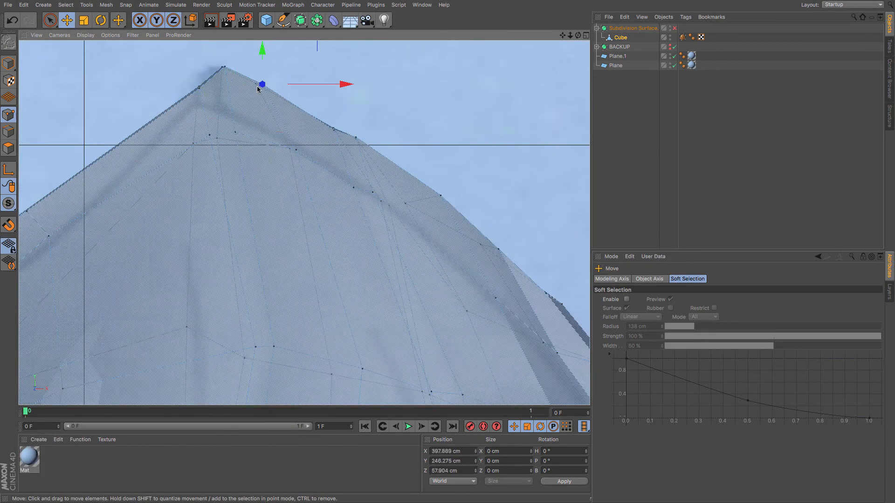
left_click_drag(262, 84, 255, 84)
left_click(8, 226)
left_click(44, 176)
left_click_drag(264, 123, 421, 205)
left_click(224, 66)
left_click(199, 87)
scroll(143, 113, "down", 5)
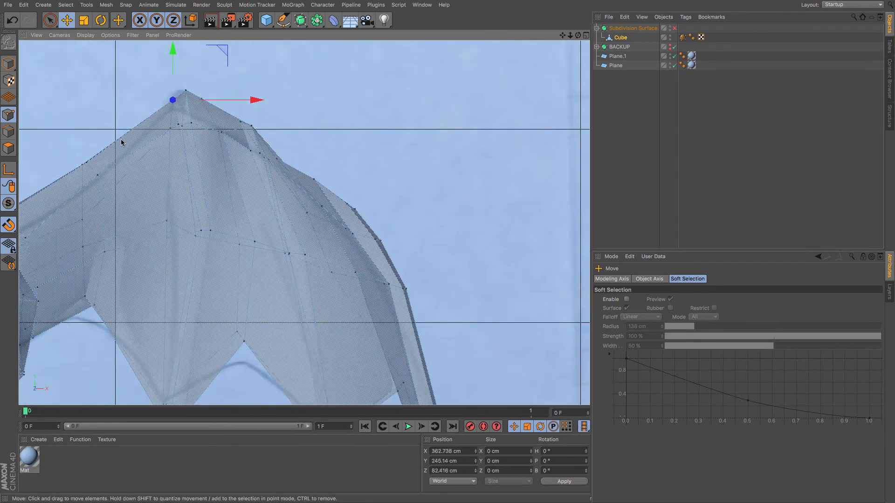
mouse_move(348, 200)
left_mouse_down()
mouse_move(356, 181)
mouse_move(346, 193)
left_mouse_up()
left_click(376, 237)
Undo the last three point adjustments.
key("F1")
left_click_drag(372, 228, 148, 196, "alt")
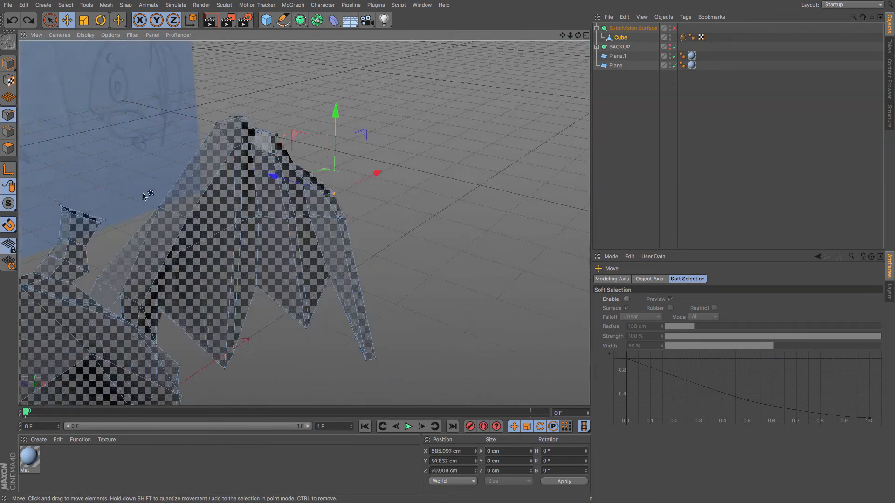
key("super+z")
key("super+z")
key("super+z")
Nudge points along the wing's outer leading edge in front view to smooth its curve.
key("F4")
left_click_drag(86, 163, 82, 165)
key("F1")
key("F4")
left_click_drag(294, 155, 277, 159)
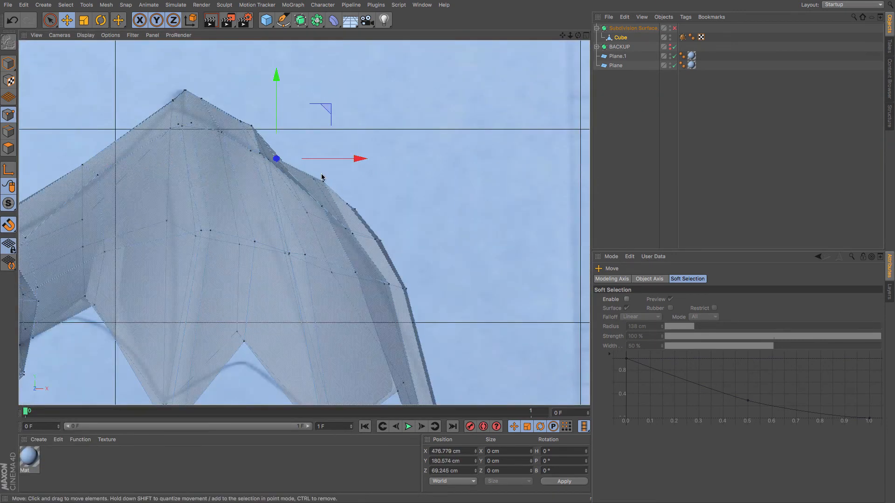
left_click_drag(324, 181, 314, 179)
key("F1")
key("F4")
left_click(347, 204)
left_click_drag(347, 204, 354, 209)
left_click_drag(375, 239, 381, 241)
mouse_move(405, 289)
left_mouse_down()
mouse_move(418, 294)
mouse_move(406, 288)
left_mouse_up()
left_click(240, 122)
left_click_drag(185, 91, 173, 101)
Check the wing tip in perspective and raise a point on the outer leading edge in front view.
key("space")
key("F1")
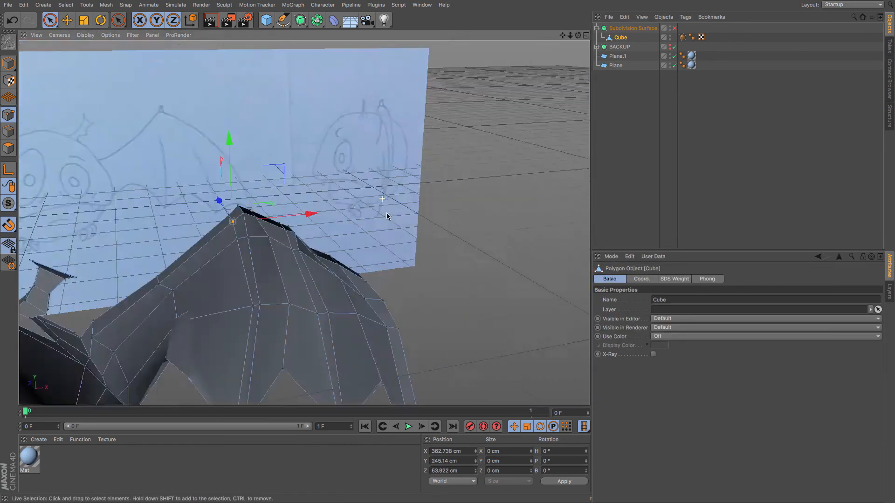
left_click_drag(385, 216, 299, 252, "alt")
left_click(8, 132)
key("F4")
key("space")
left_click_drag(277, 160, 285, 150)
Nudge another leading-edge point near the wing's outer bend in front view.
left_click(9, 225)
key("F1")
left_click(398, 237)
key("F4")
left_click_drag(314, 180, 320, 177)
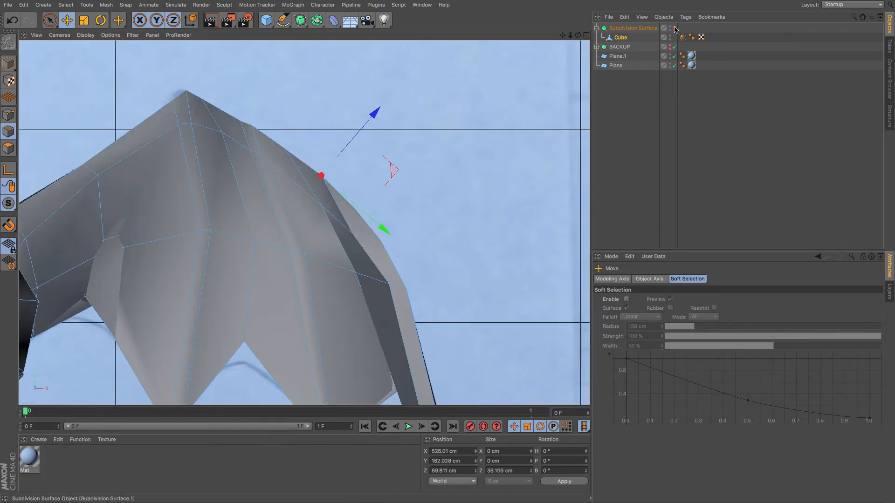
key("F1")
Restore subdivision smoothing and orbit around the bat to inspect the refined wing.
left_click(633, 28)
key("q")
left_click_drag(325, 258, 305, 218, "alt")
left_click(620, 37)
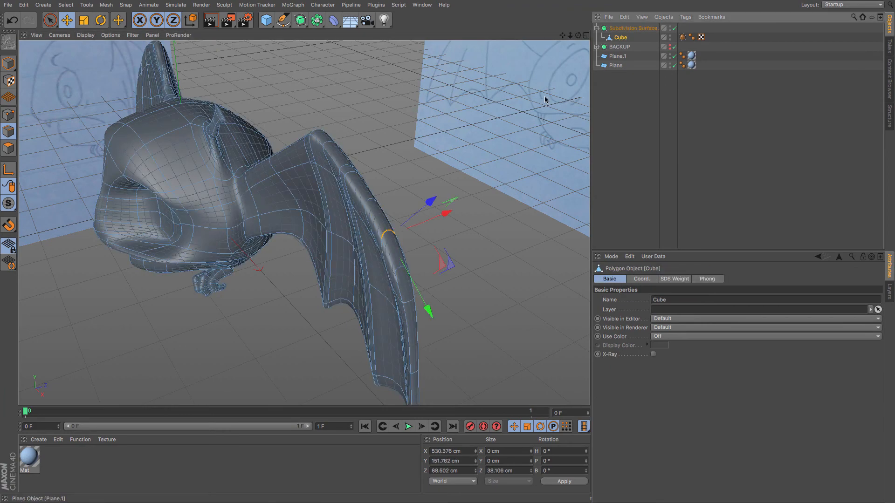
left_click_drag(543, 93, 402, 294, "alt")
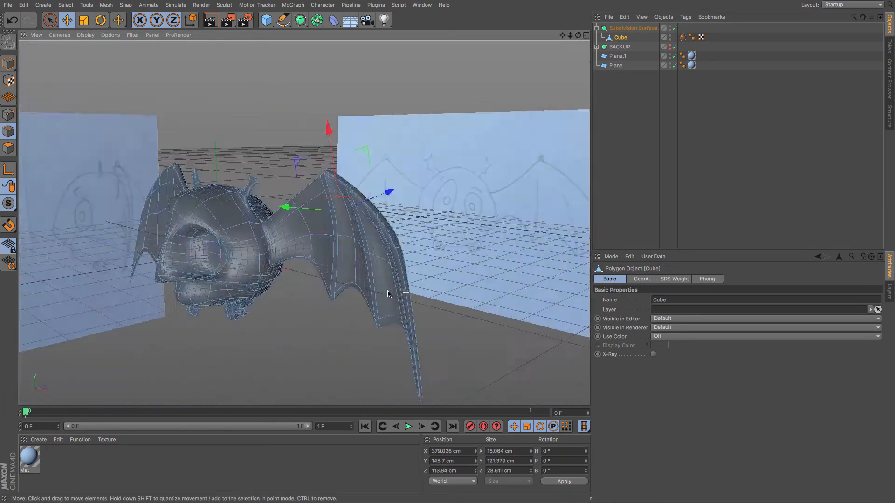
left_click(627, 154)
left_click_drag(466, 280, 503, 298, "alt")
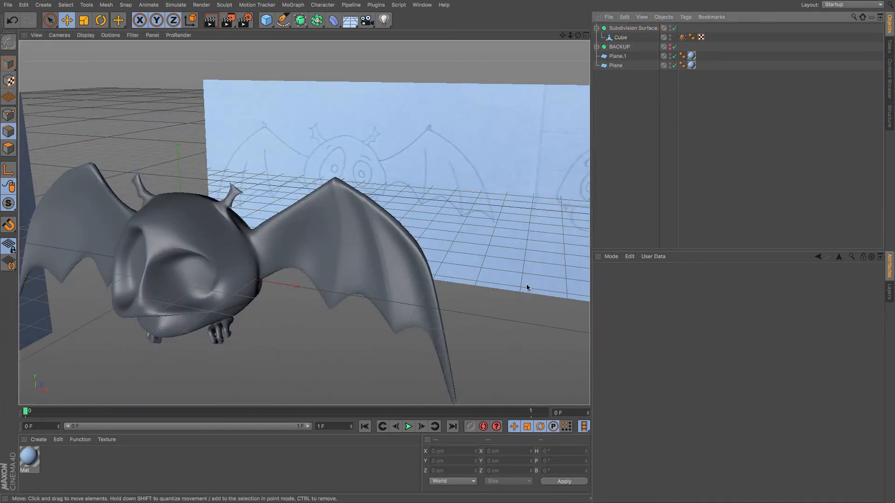
left_click(621, 38)
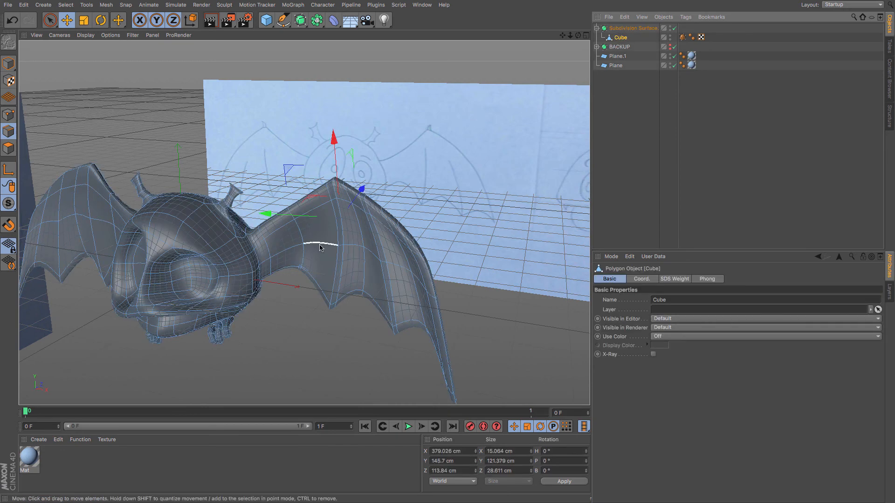
scroll(322, 240, "up", 8)
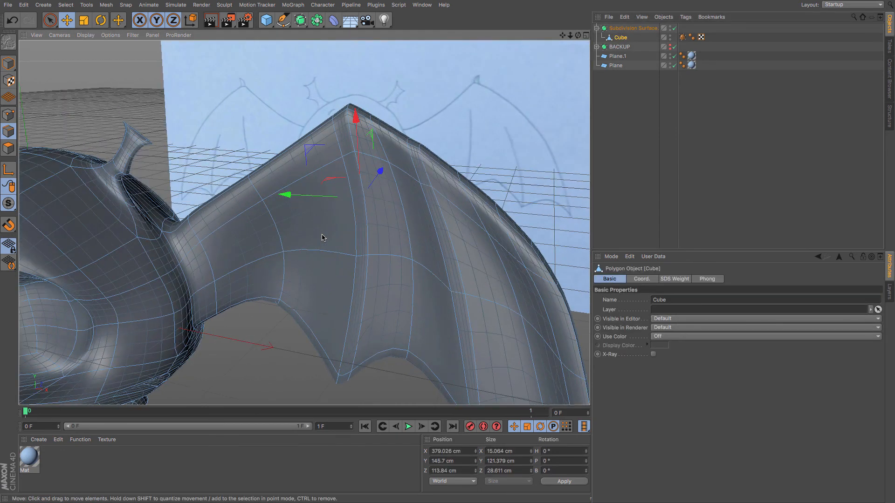
mouse_move(291, 266)
left_mouse_down("alt")
mouse_move(202, 276)
mouse_move(194, 310)
mouse_move(554, 126)
left_mouse_up("alt")
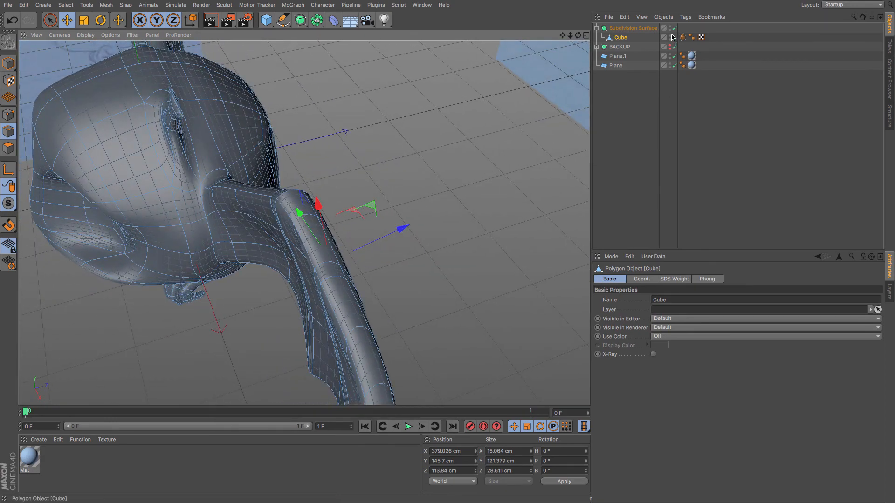
Raise two points along the wing's upper membrane, toggling subdivision smoothing off and back on.
left_click(674, 29)
mouse_move(306, 236)
left_mouse_down("alt")
mouse_move(359, 183)
mouse_move(396, 191)
mouse_move(364, 208)
left_mouse_up("alt")
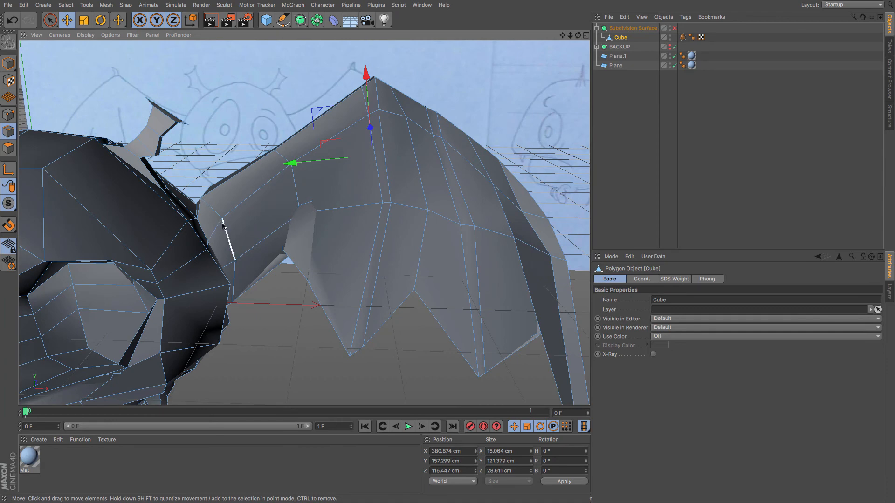
left_click_drag(231, 247, 171, 249, "alt")
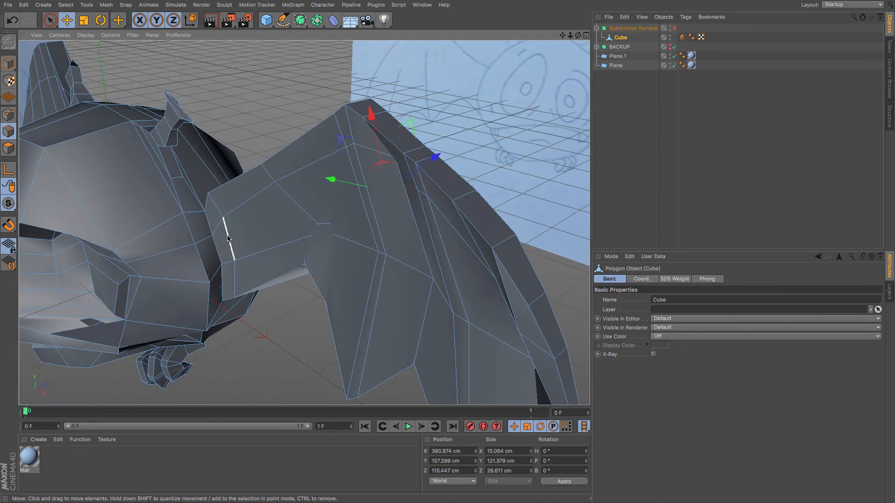
left_click(12, 119)
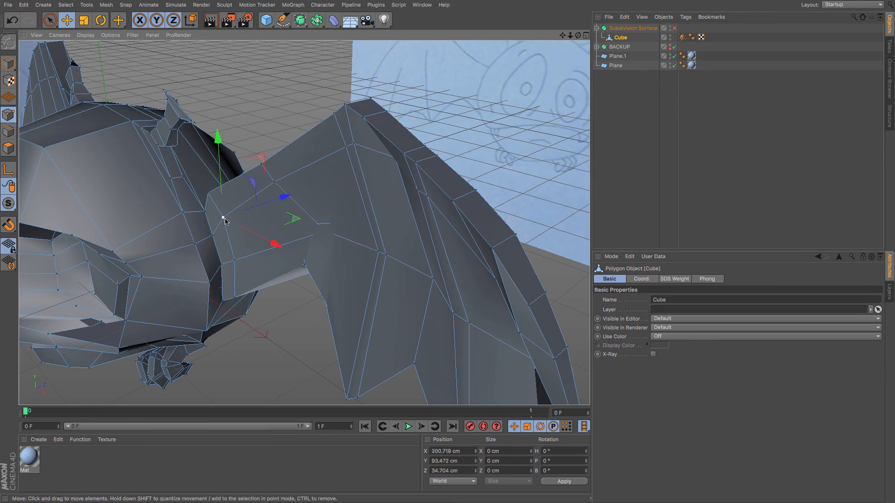
left_click_drag(255, 248, 253, 246, "alt")
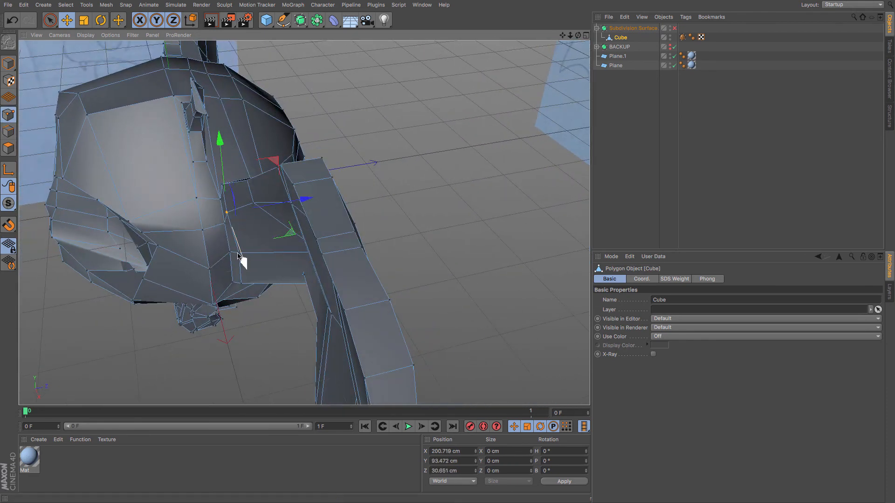
left_click_drag(246, 257, 278, 214)
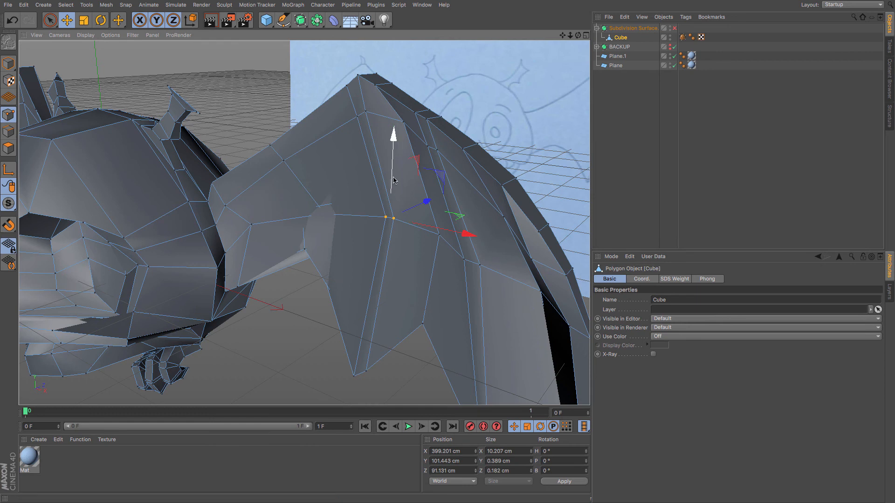
left_click_drag(393, 180, 388, 110)
left_click(673, 28)
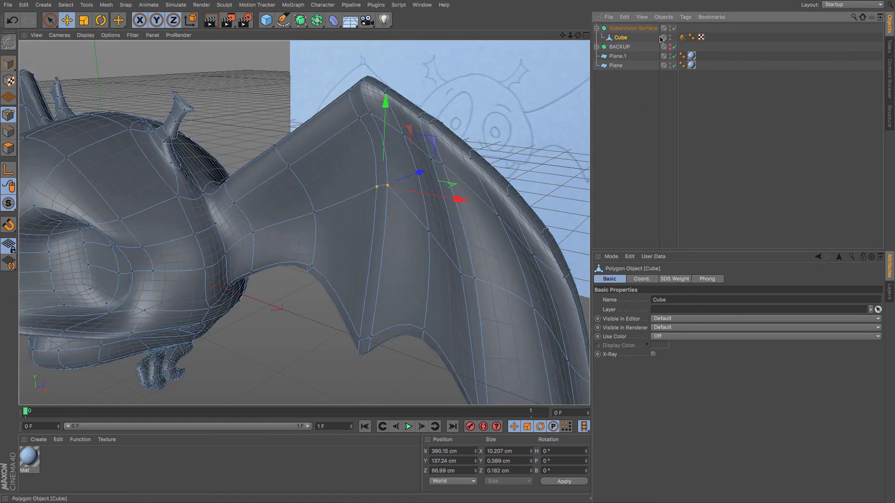
left_click(313, 212)
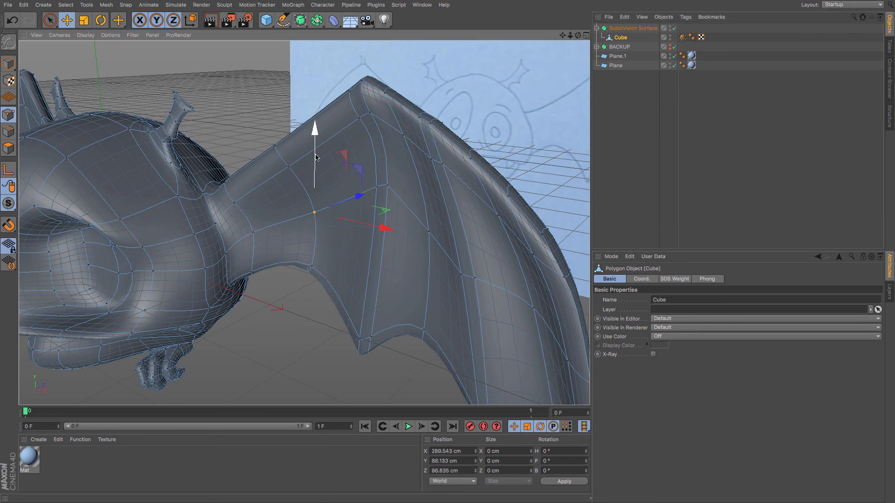
left_click_drag(316, 157, 307, 123)
left_click(358, 227)
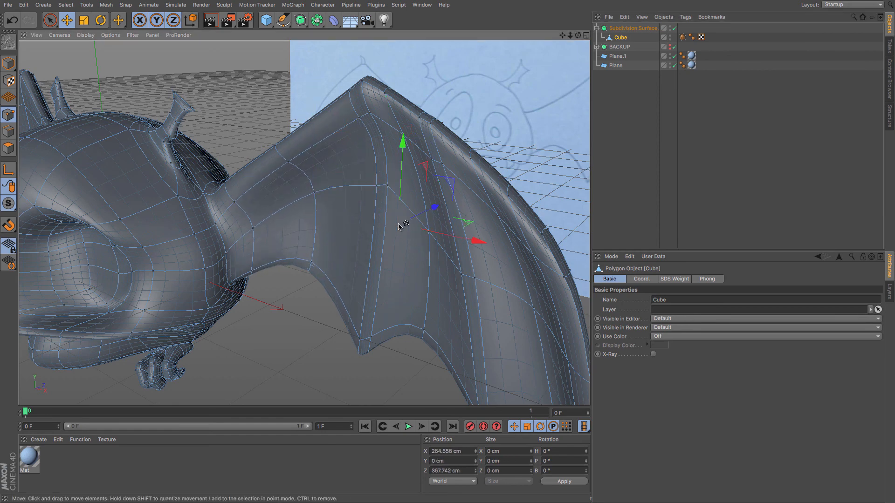
left_click_drag(362, 239, 468, 241, "alt")
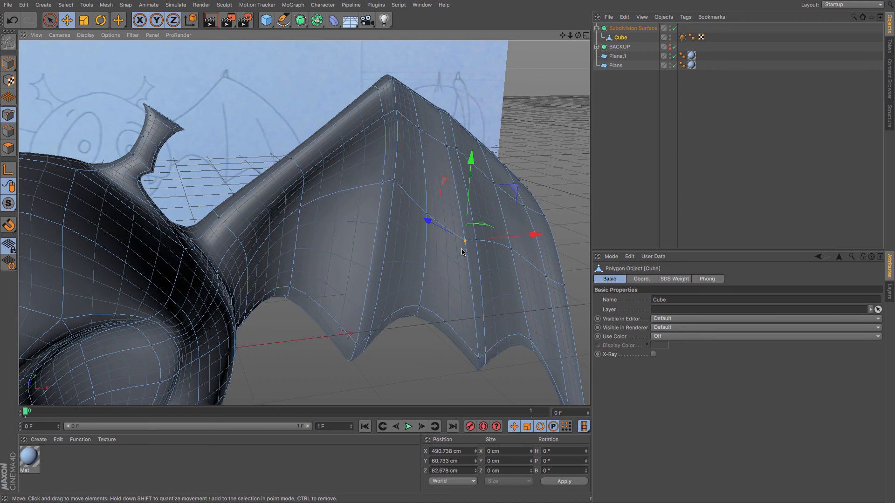
left_click_drag(475, 195, 462, 141)
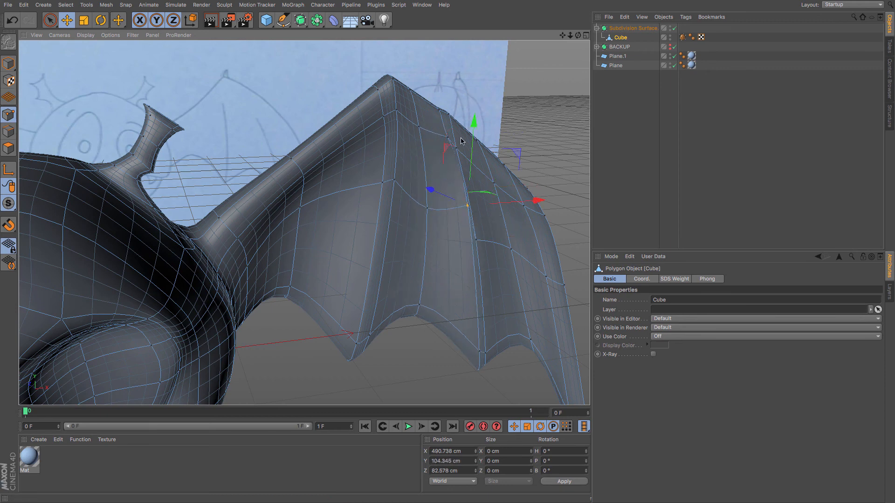
key("ctrl+z")
Raise and shift points on the wing's upper membrane near the outer bend with smoothing off, then restore smoothing.
left_click(674, 28)
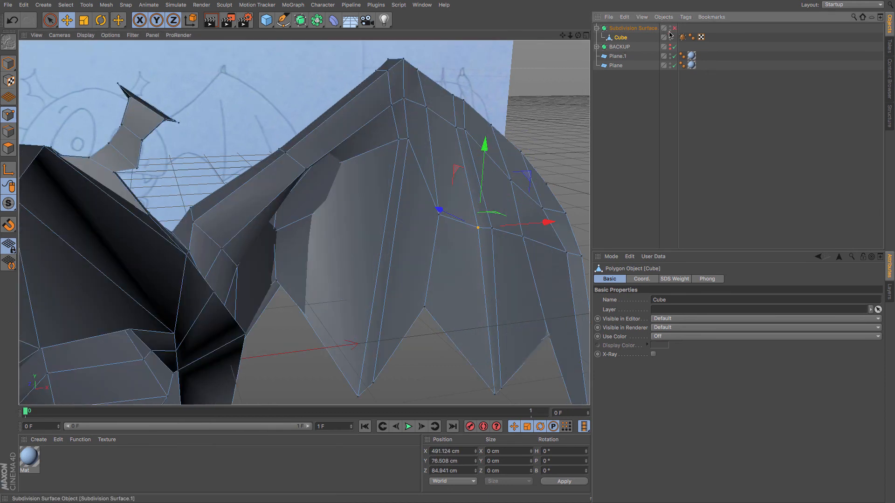
left_click(459, 275)
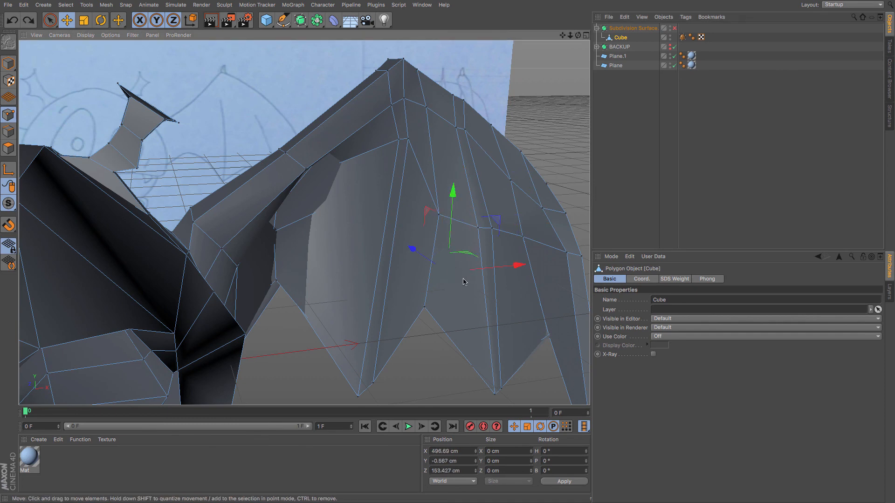
left_click_drag(462, 282, 474, 227, "alt")
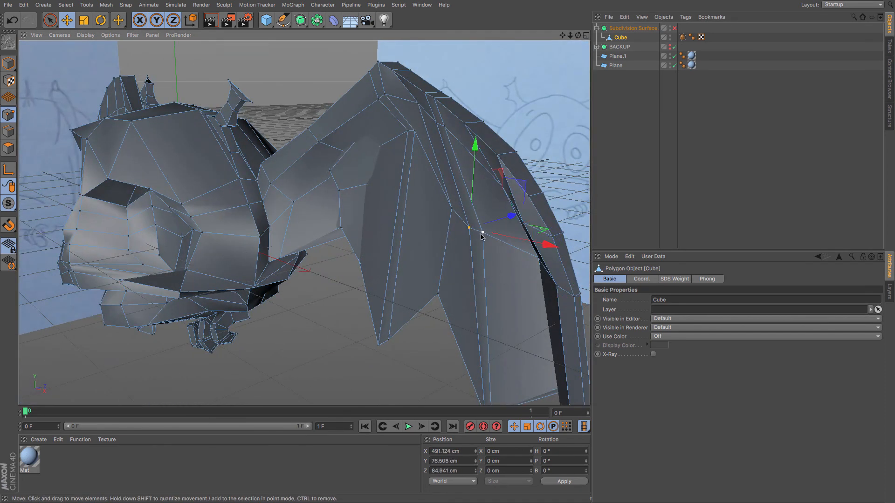
left_click_drag(477, 176, 506, 135)
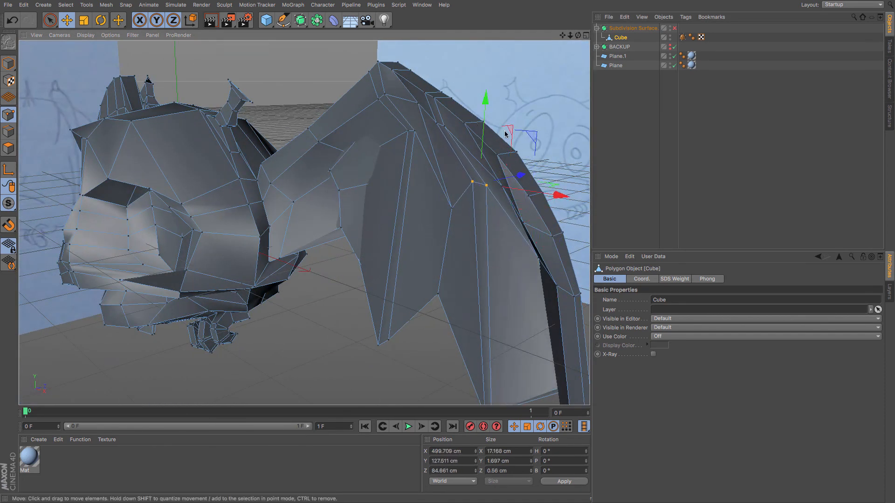
left_click_drag(452, 210, 452, 93)
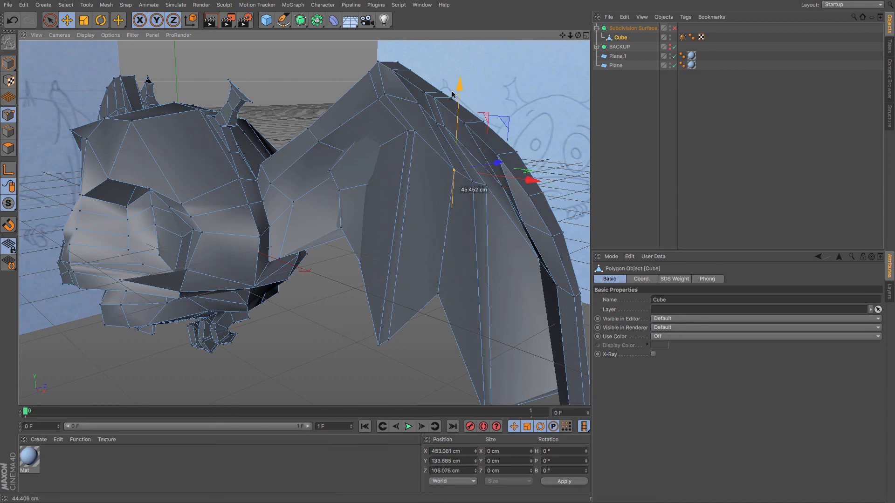
left_click_drag(497, 156, 489, 155)
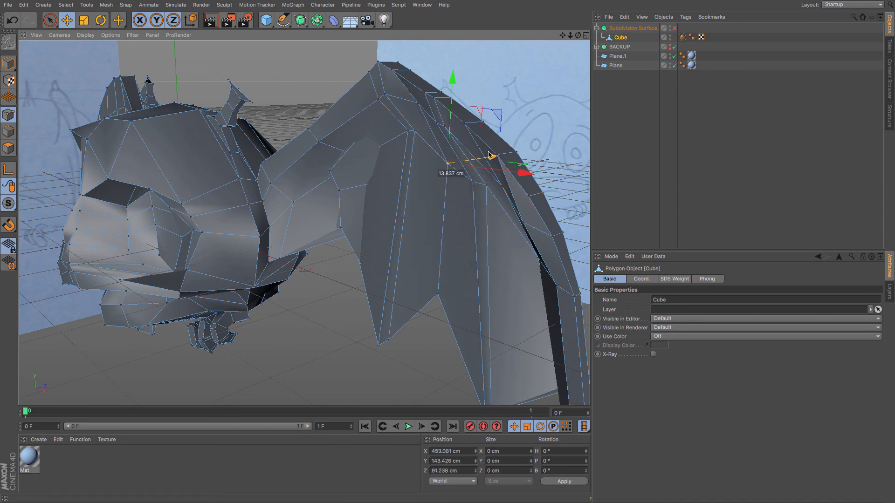
left_click(675, 28)
Nudge points on the wing's leading edge near its tip, undoing one misplaced move.
left_click_drag(431, 202, 412, 193, "alt")
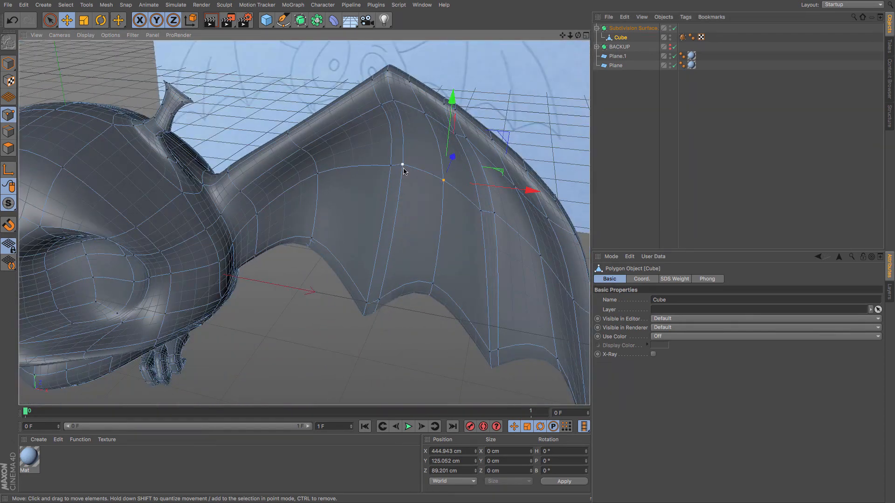
left_click_drag(400, 77, 390, 58)
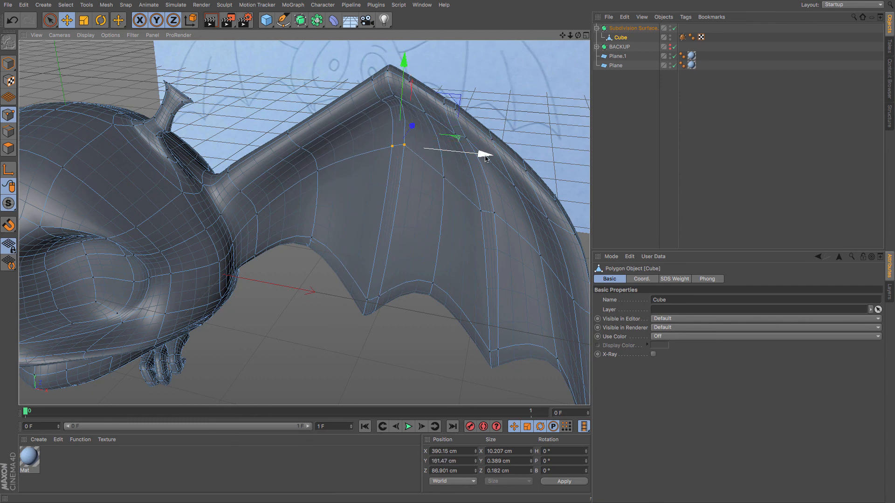
left_click_drag(485, 154, 480, 154)
mouse_move(412, 217)
left_mouse_down()
mouse_move(428, 181)
mouse_move(449, 189)
mouse_move(469, 122)
left_mouse_up()
key("super+z")
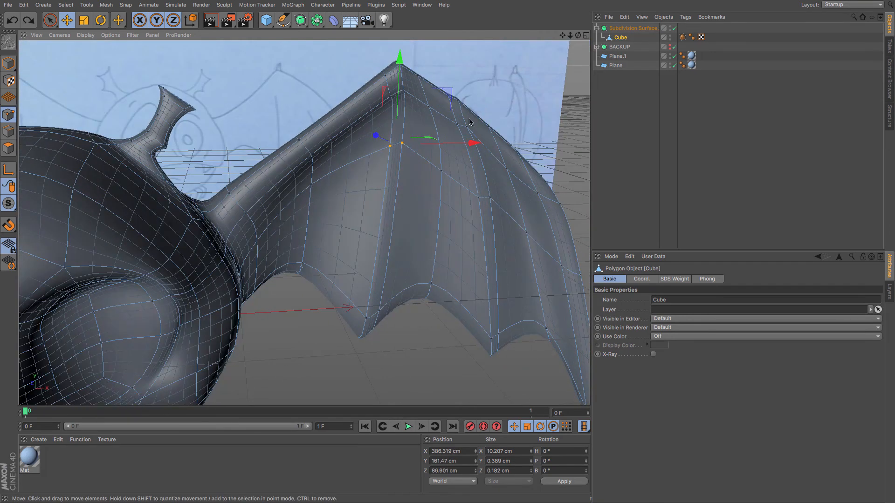
left_click(476, 191)
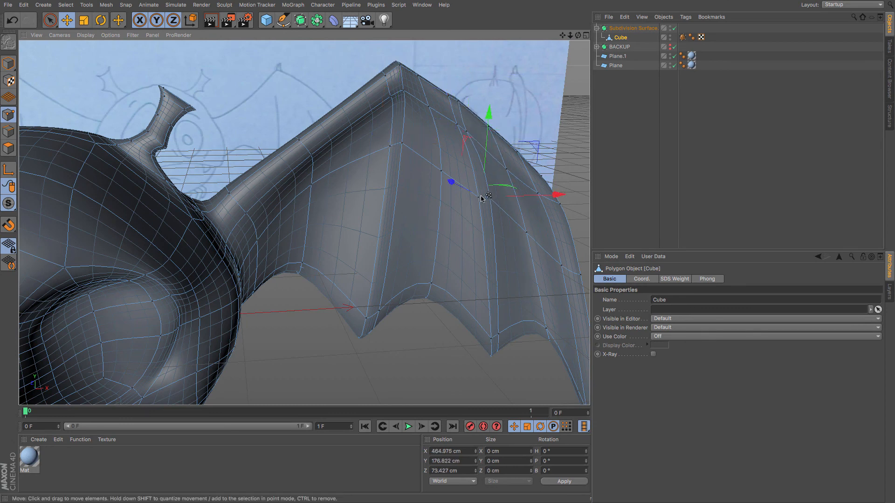
left_click_drag(482, 207, 459, 201, "alt")
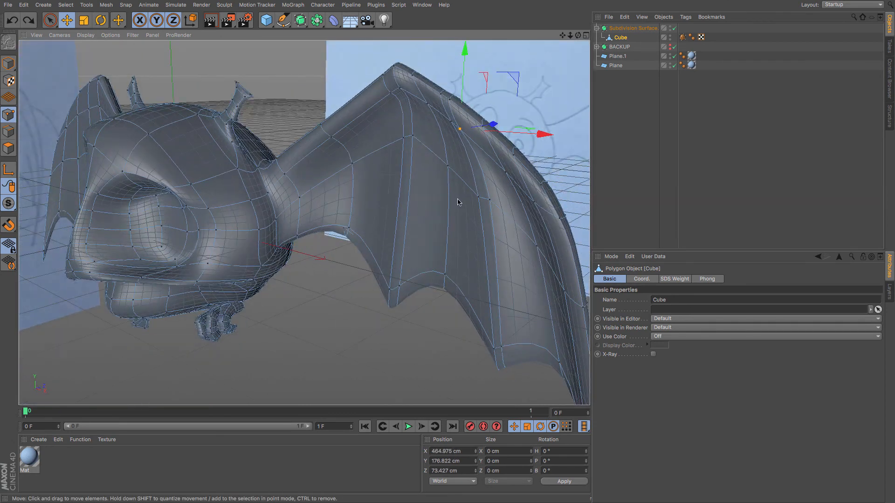
left_click_drag(547, 136, 548, 136)
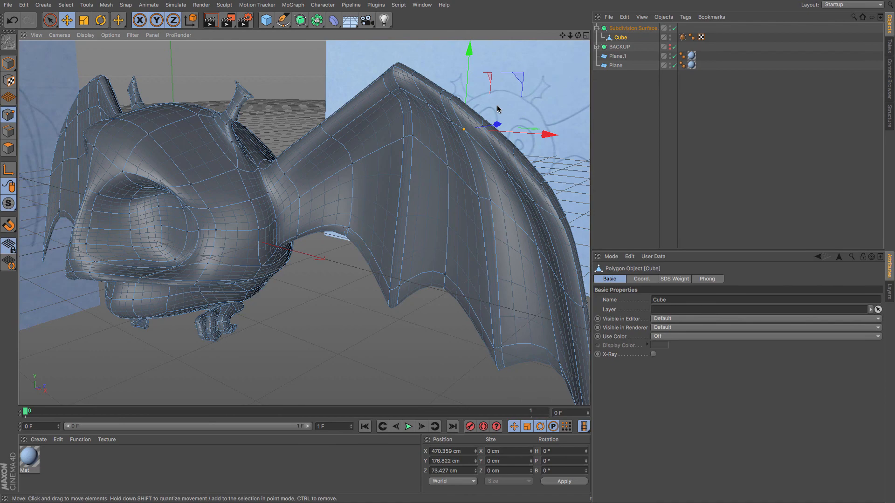
left_click(452, 99)
left_click_drag(468, 64, 463, 70)
Inspect the whole smoothed bat from several angles.
scroll(459, 174, "down", 4)
left_click_drag(396, 205, 517, 200, "alt")
left_click(609, 159)
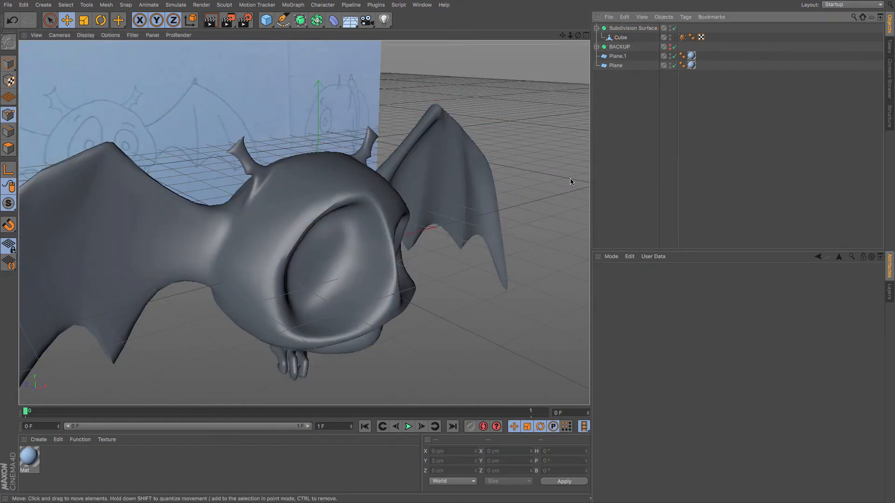
left_click_drag(540, 164, 339, 219, "alt")
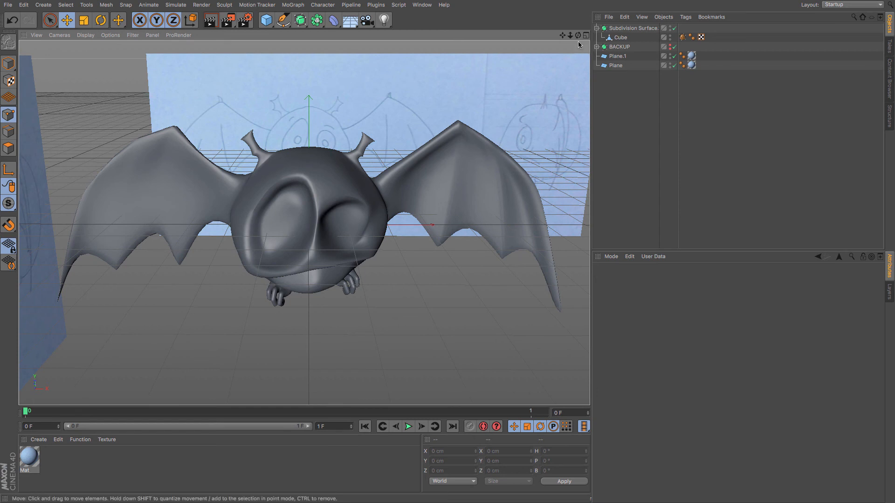
left_click_drag(579, 37, 197, 135)
Try selecting the wing's outer edge and expanding it with grow and loop selection.
left_click(619, 38)
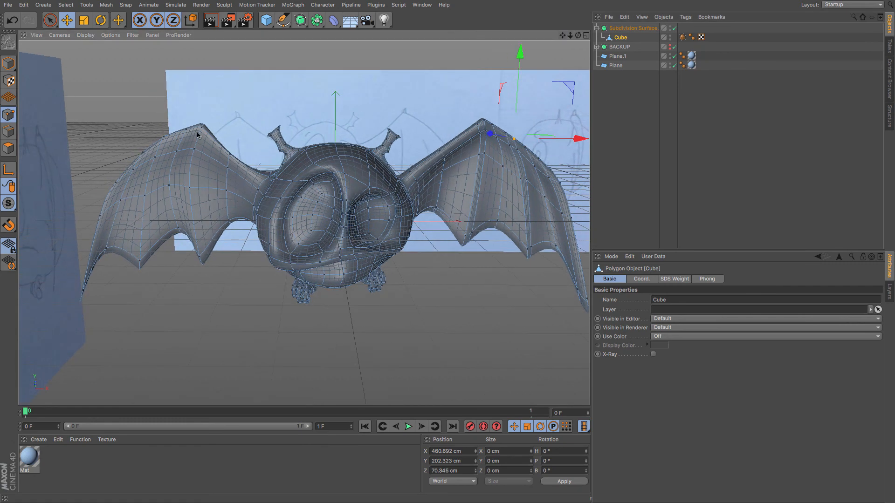
left_click(10, 151)
left_click(48, 20)
left_click_drag(86, 289, 96, 199)
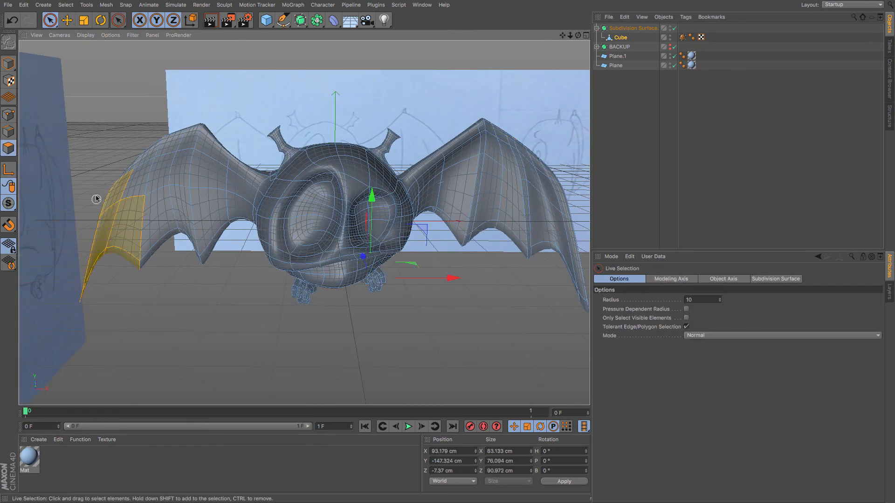
left_click(8, 115)
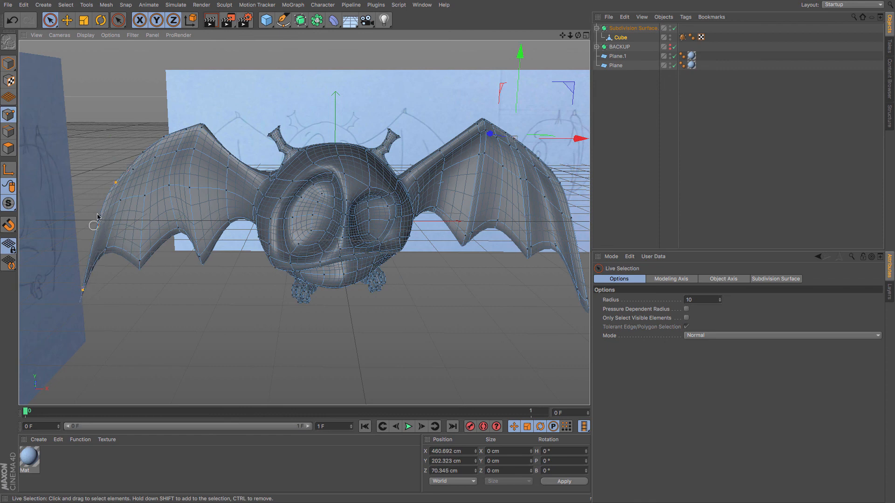
key("u")
key("y")
key("u")
key("y")
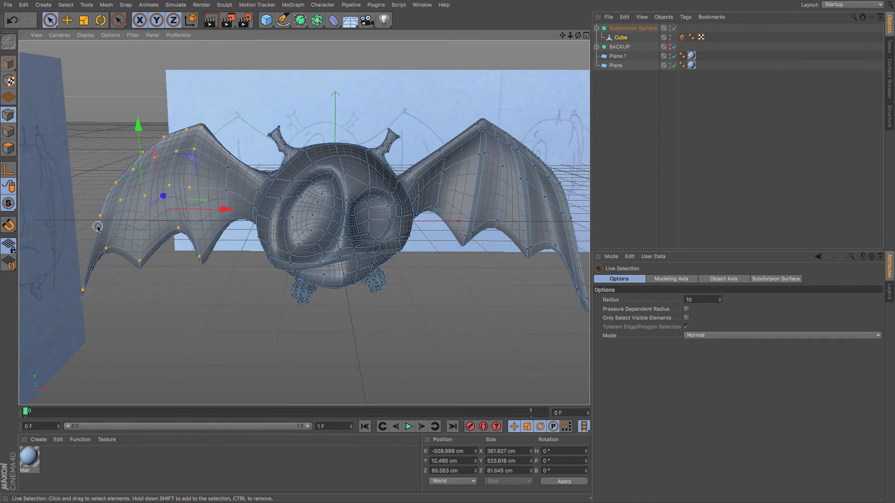
key("u")
key("g")
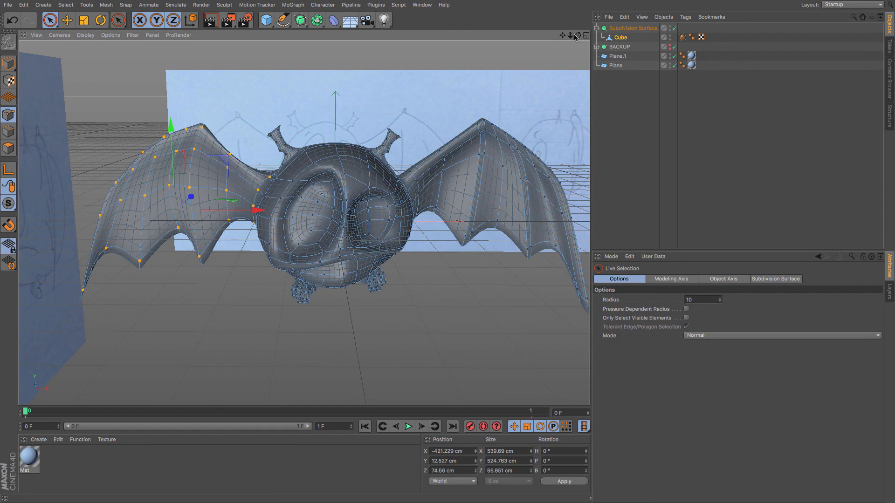
left_click_drag(577, 36, 307, 239)
key("u")
key("l")
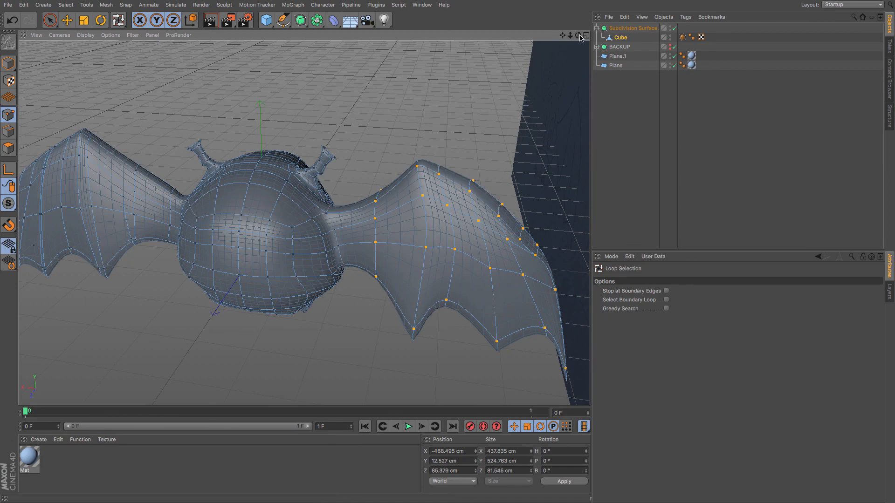
mouse_move(578, 35)
left_mouse_down()
mouse_move(524, 38)
mouse_move(519, 29)
mouse_move(561, 37)
left_mouse_up()
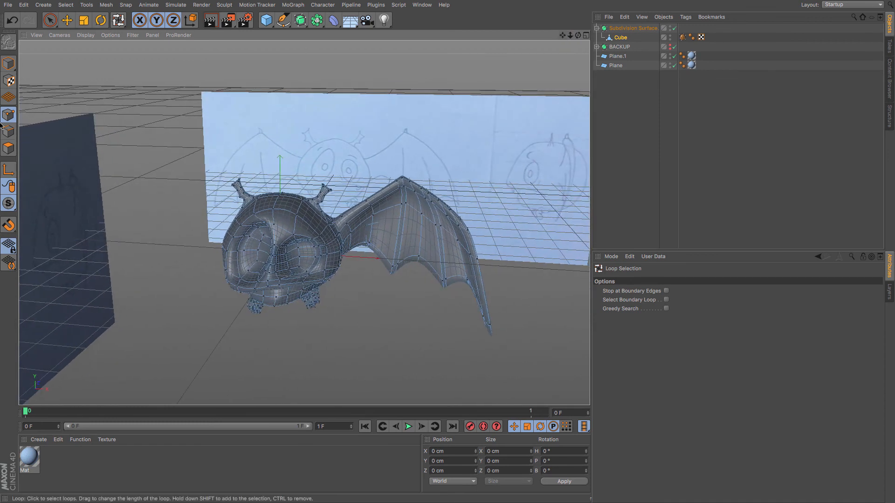
Select the polygons along the wing's outer edge and grow the selection across the whole wing.
left_click(54, 23)
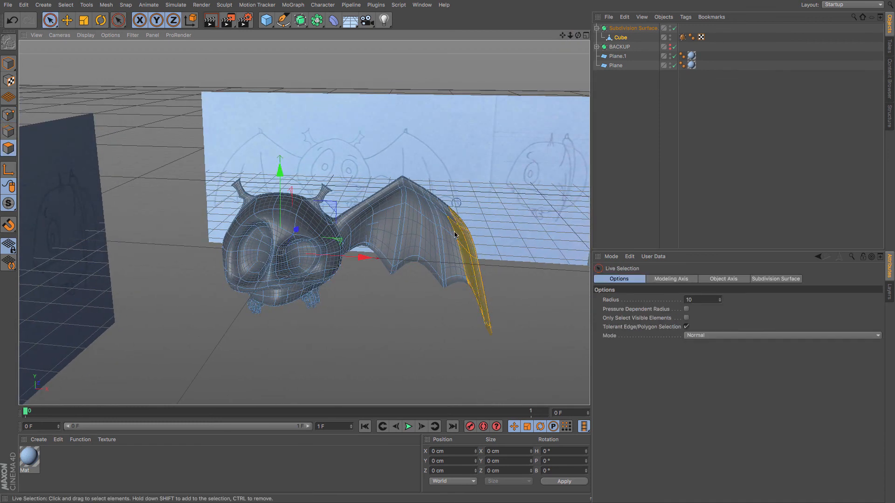
key("u")
key("y")
key("u")
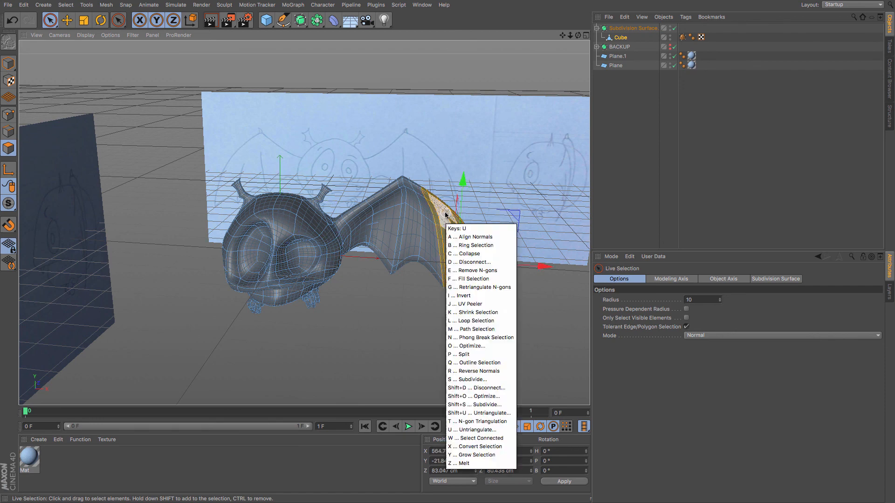
key("y")
key("u")
key("y")
key("u")
key("y")
key("u")
key("y")
key("u")
key("y")
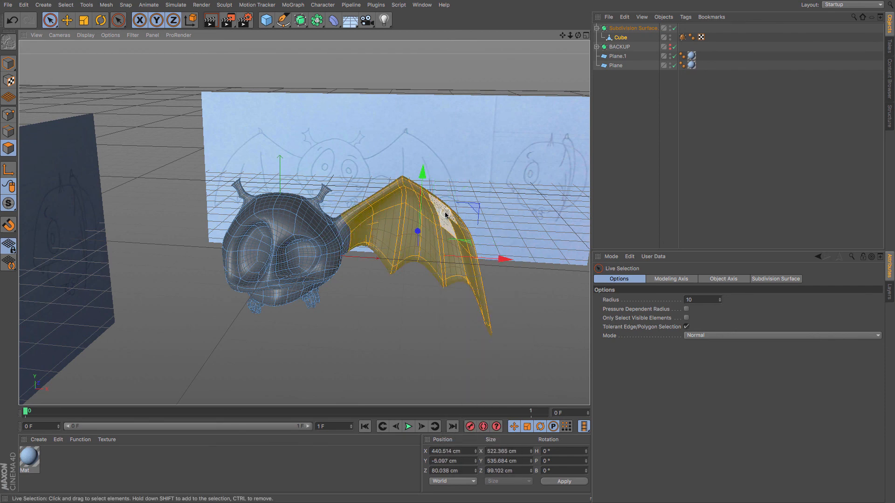
key("u")
key("y")
left_click_drag(577, 36, 304, 221)
key("F4")
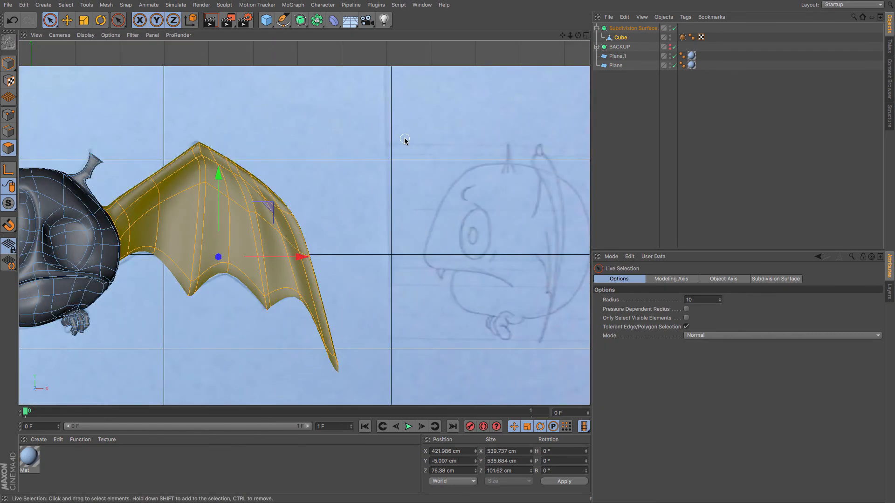
Mirror the selected wing across the body's centre line to create the opposite wing.
left_click_drag(563, 36, 304, 222)
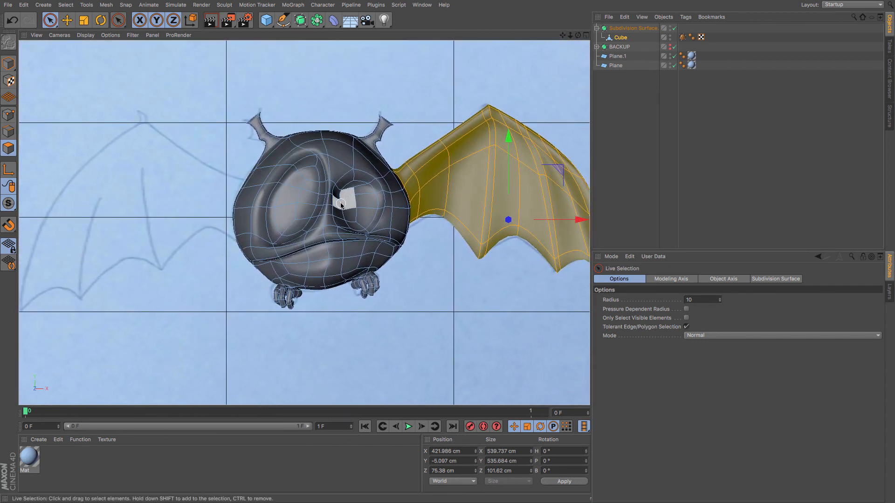
key("m")
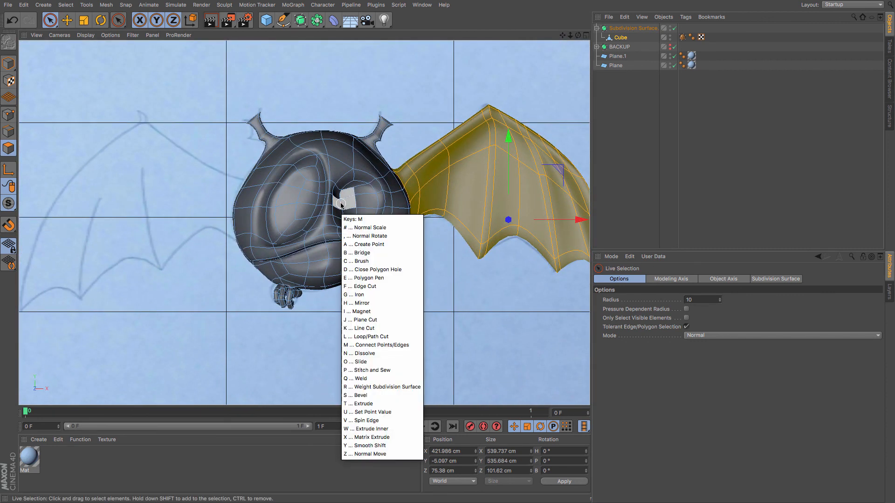
key("h")
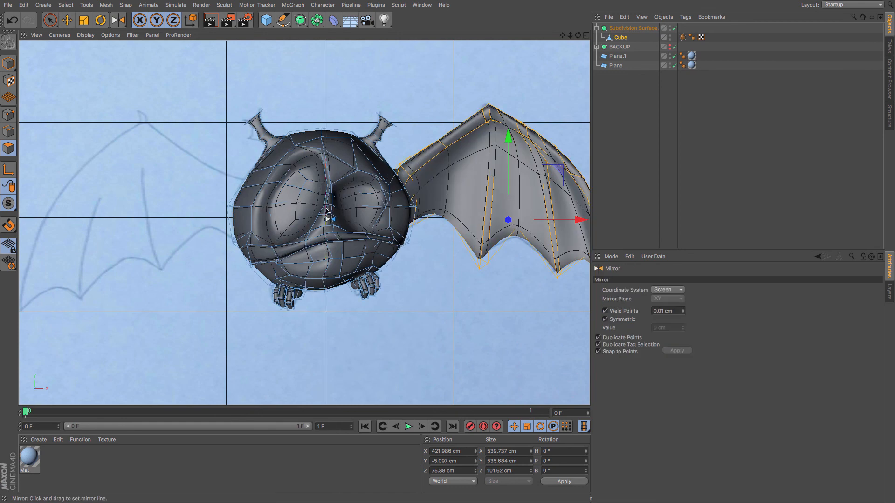
left_click_drag(328, 211, 327, 211)
key("e")
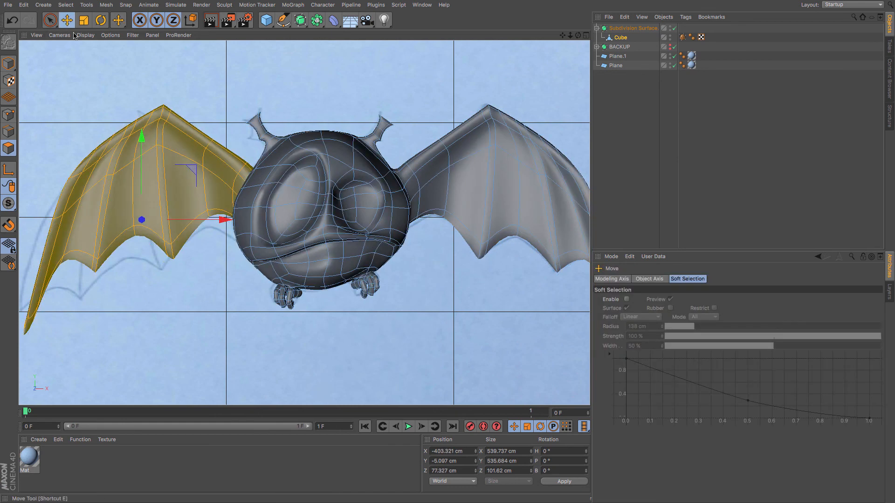
Select the open boundary edge loop where the wing joins the body.
key("F1")
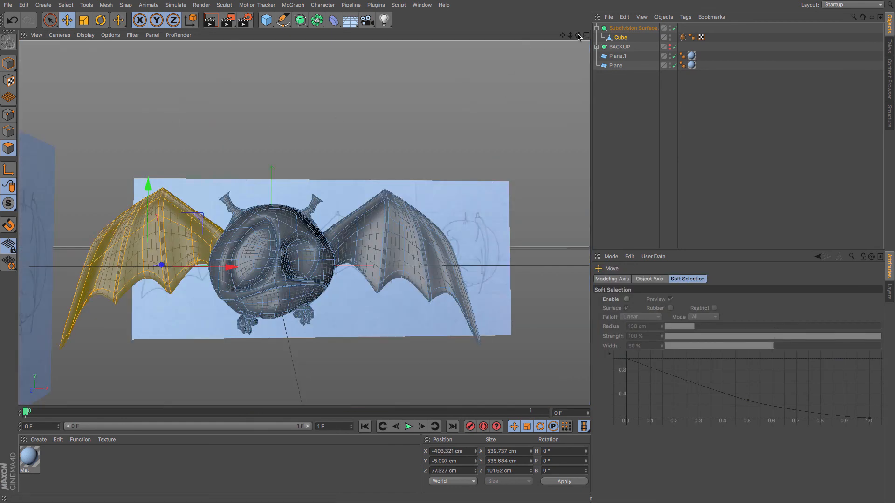
left_click_drag(578, 37, 434, 226)
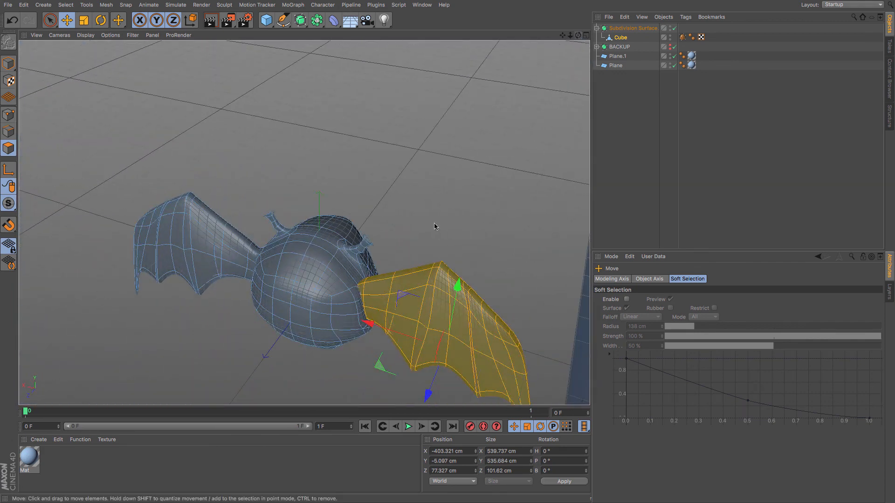
mouse_move(372, 325)
left_mouse_down()
mouse_move(382, 331)
mouse_move(375, 321)
mouse_move(410, 303)
mouse_move(254, 300)
mouse_move(346, 296)
mouse_move(278, 245)
left_mouse_up()
scroll(324, 242, "up", 6)
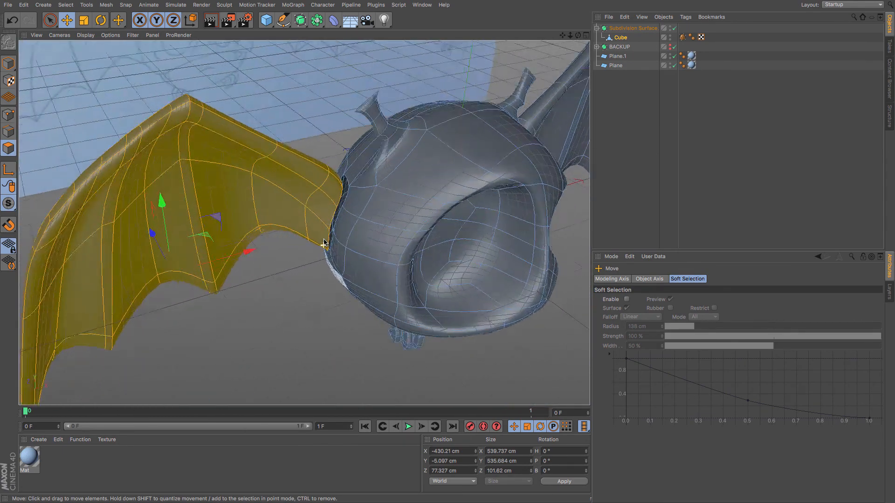
left_click(9, 132)
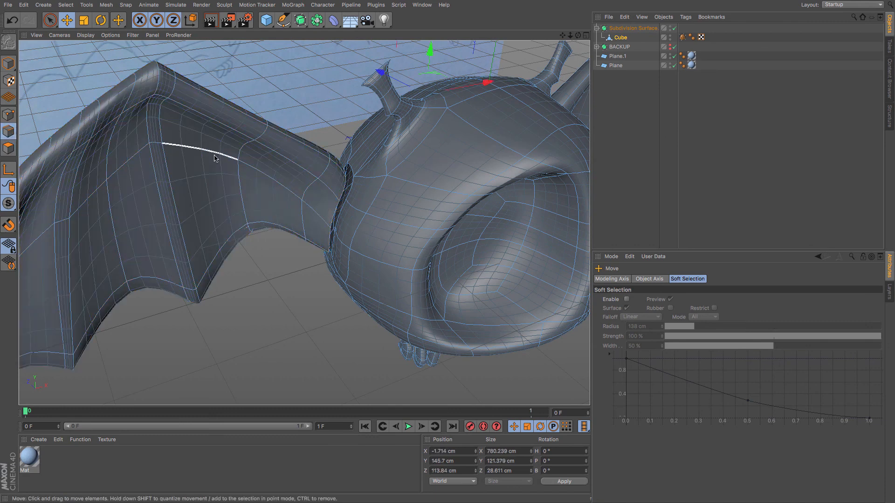
key("u")
key("l")
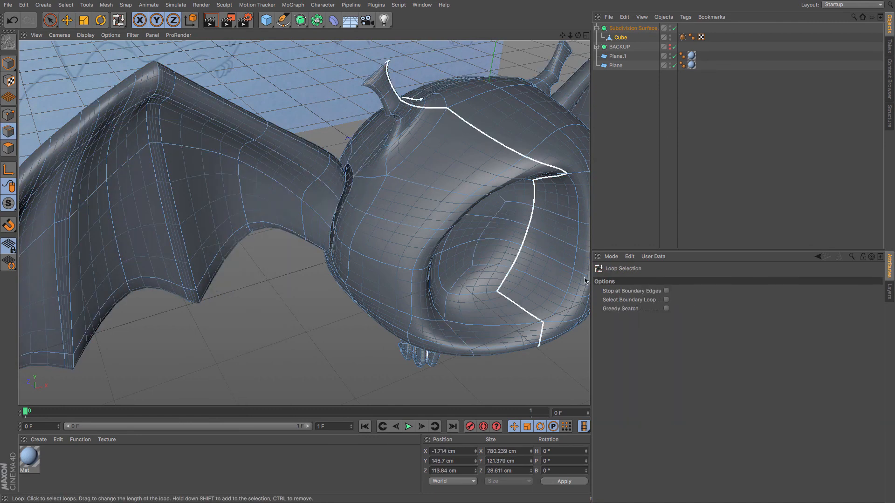
left_click(666, 299)
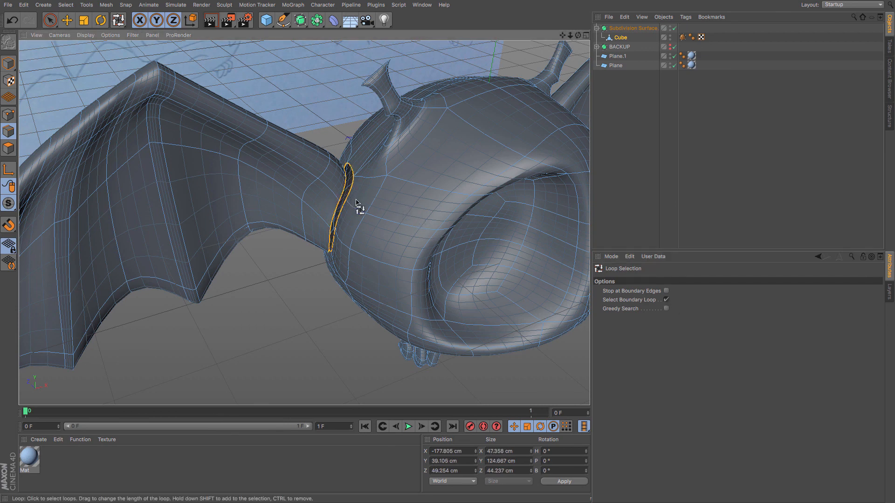
Stitch and Sew the boundary edges to close the seam between wing and body.
key("m")
key("p")
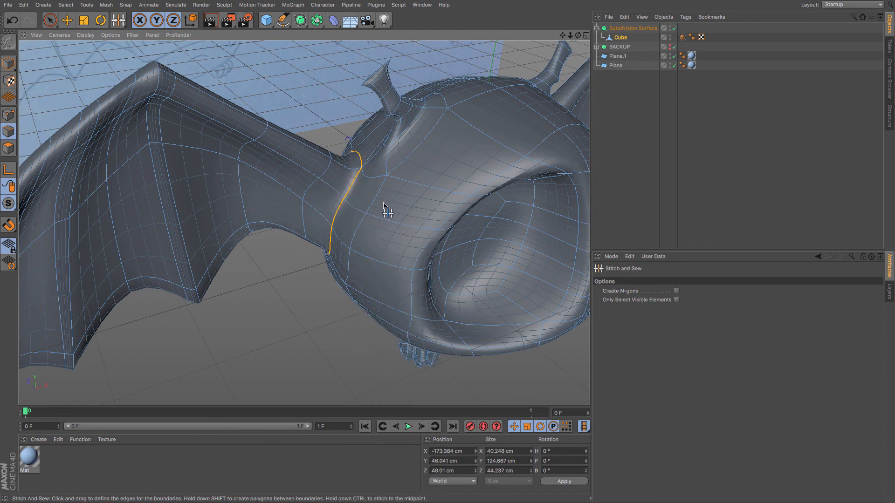
left_click_drag(384, 205, 488, 113, "alt")
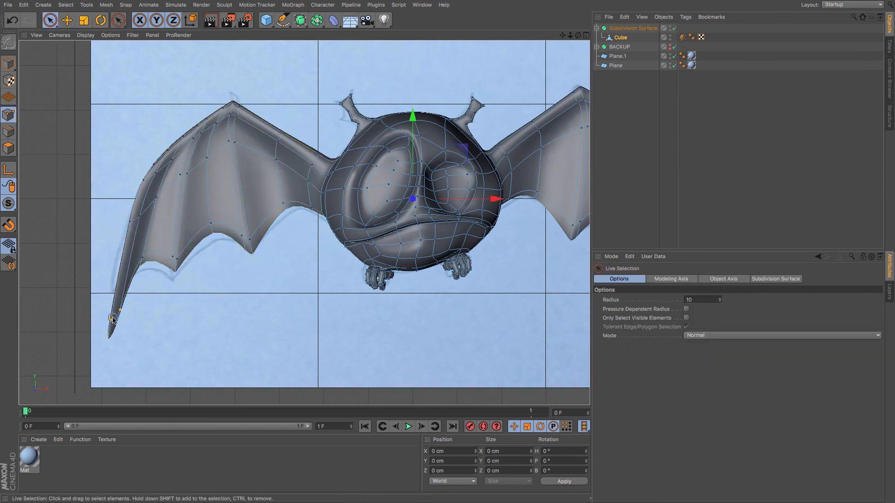
Add a cube and place it inside a new Subdivision Surface object.
left_click(142, 256)
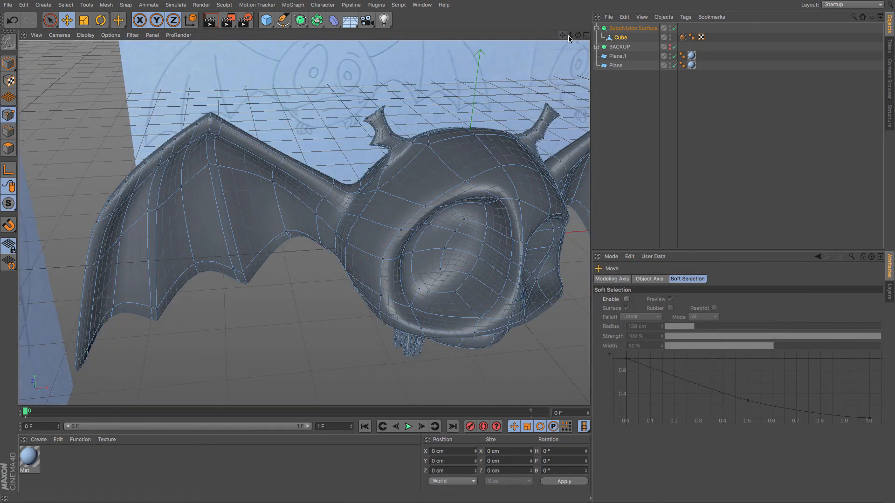
left_click_drag(569, 36, 483, 1)
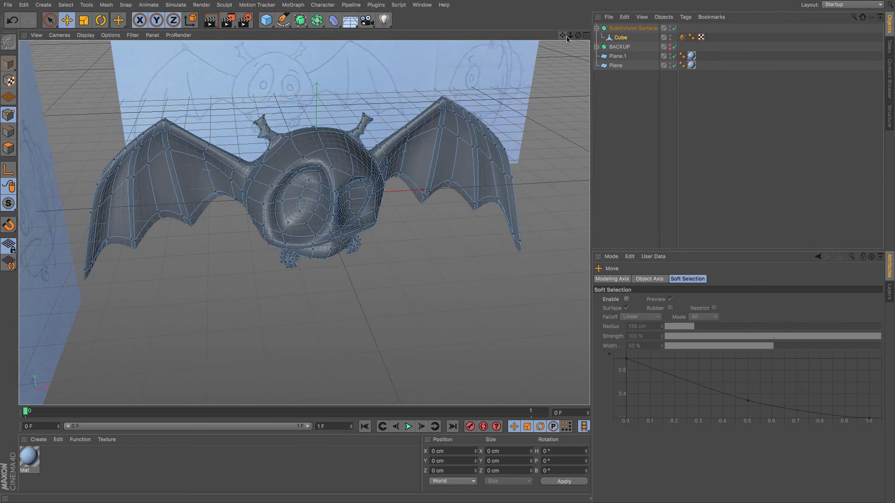
mouse_move(579, 36)
left_mouse_down()
mouse_move(508, 18)
mouse_move(480, 51)
mouse_move(536, 21)
mouse_move(571, 35)
mouse_move(577, 61)
mouse_move(625, 64)
mouse_move(543, 35)
mouse_move(535, 4)
mouse_move(567, 29)
left_mouse_up()
left_click_drag(428, 248, 448, 253, "alt")
left_click(266, 21)
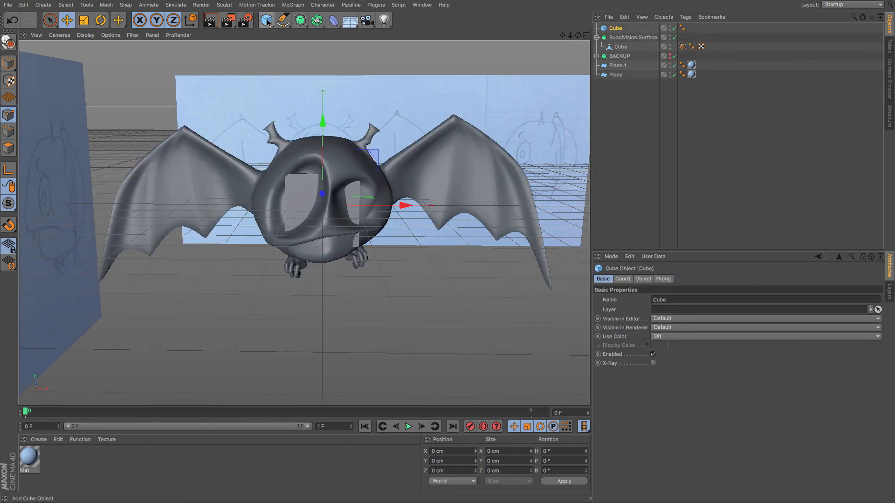
left_click_drag(297, 21, 328, 28)
left_click_drag(616, 37, 616, 30)
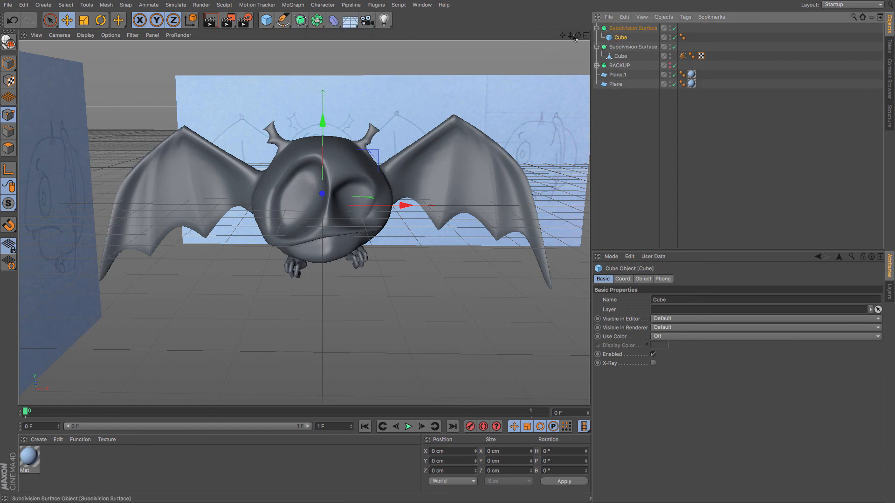
Move the subdivided cube toward the bat's eye socket and hide both reference planes.
left_click(71, 23)
left_click(9, 63)
left_click_drag(408, 206, 386, 206)
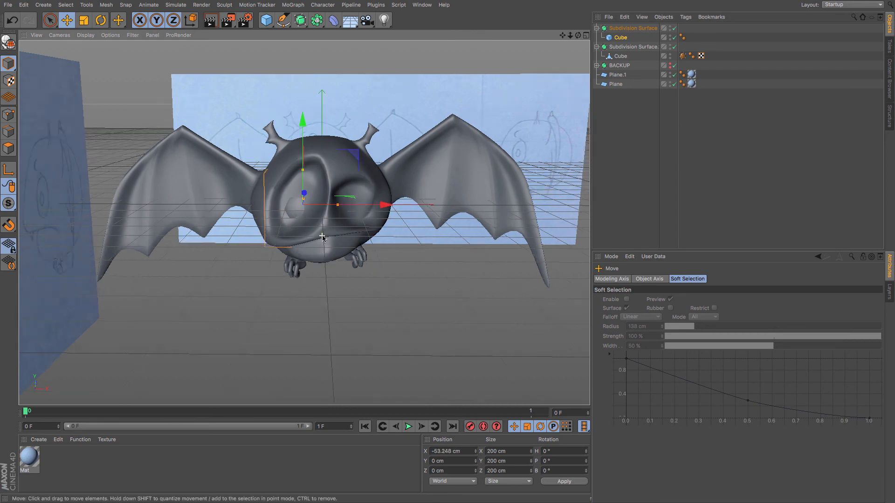
left_click_drag(326, 237, 387, 280, "alt")
left_click(675, 75)
left_click(674, 84)
Adjust the eyeball's position within the eye socket, undoing one misplaced move.
middle_click_drag(289, 126, 305, 254, "alt")
left_click_drag(261, 101, 284, 118)
left_click_drag(330, 78, 330, 65)
left_click_drag(427, 200, 463, 251)
key("super+z")
middle_click_drag(463, 251, 265, 214, "alt")
Make the eyeball cube editable, then scale and move it to fit the eye socket.
left_click(621, 37)
left_click(8, 42)
left_click(8, 148)
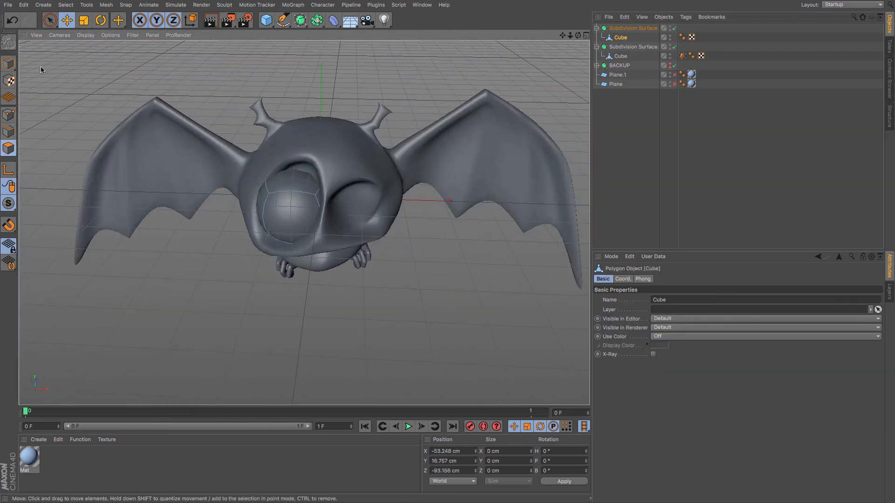
left_click(292, 176)
left_click_drag(294, 85, 294, 86)
left_click(83, 21)
left_click_drag(392, 116, 333, 116)
left_click(68, 20)
left_click_drag(380, 168, 385, 173)
left_click(286, 236)
Paste a copy of the eyeball Subdivision Surface and move it into the other eye socket.
left_click_drag(362, 235, 489, 322)
left_click(629, 153)
left_click_drag(508, 227, 369, 233, "alt")
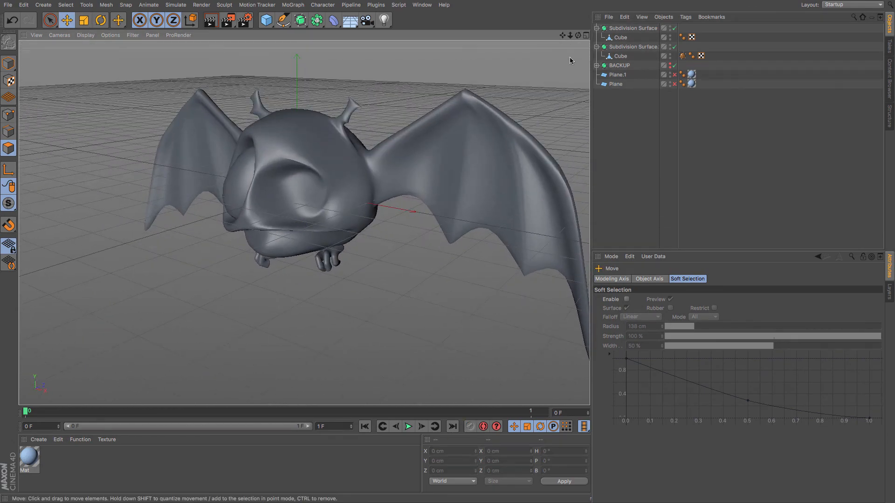
left_click(615, 29)
key("super+v")
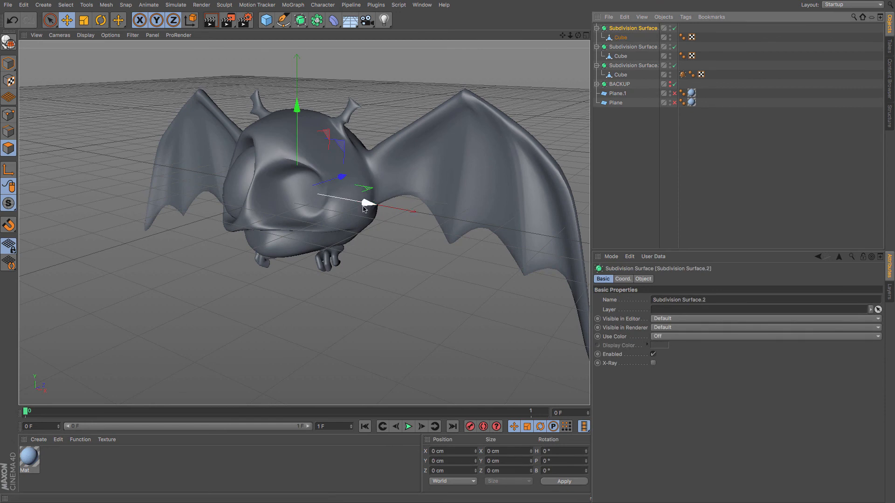
left_click_drag(364, 208, 416, 220)
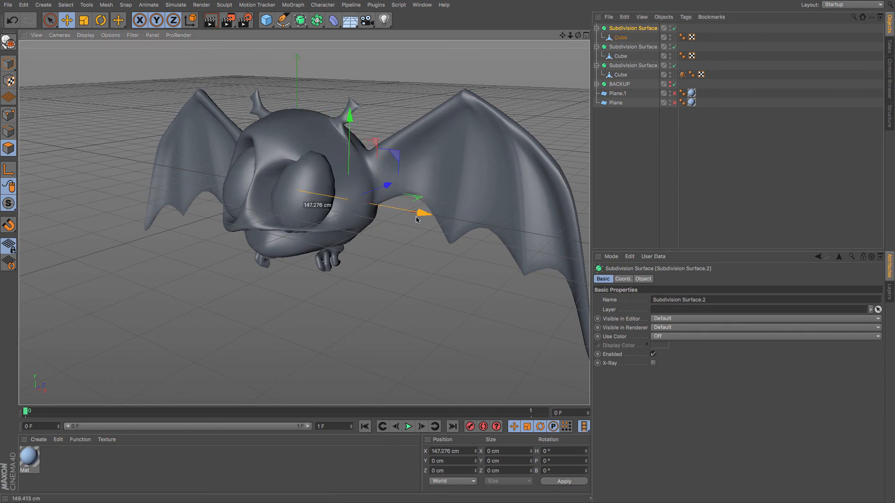
Orbit around the bat to inspect both eyeballs.
left_click(83, 20)
key("e")
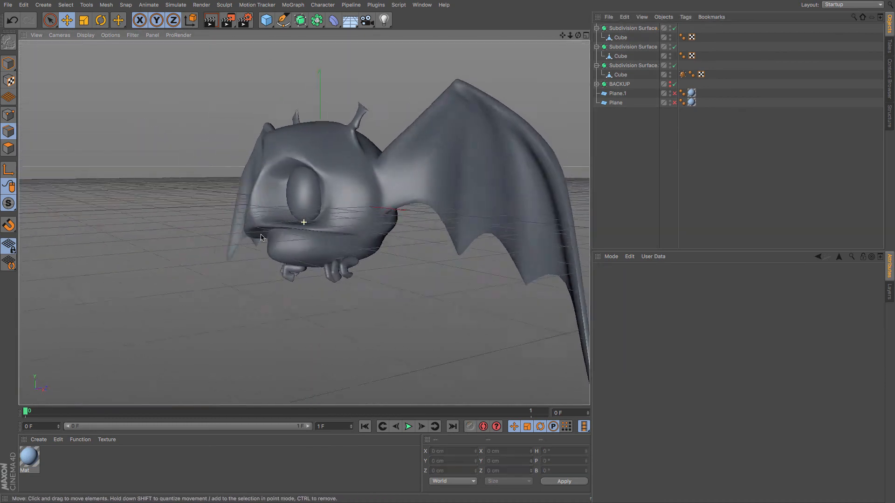
mouse_move(261, 238)
left_mouse_down("alt")
mouse_move(253, 186)
mouse_move(460, 225)
mouse_move(466, 244)
mouse_move(368, 246)
left_mouse_up("alt")
left_click_drag(571, 36, 512, 100)
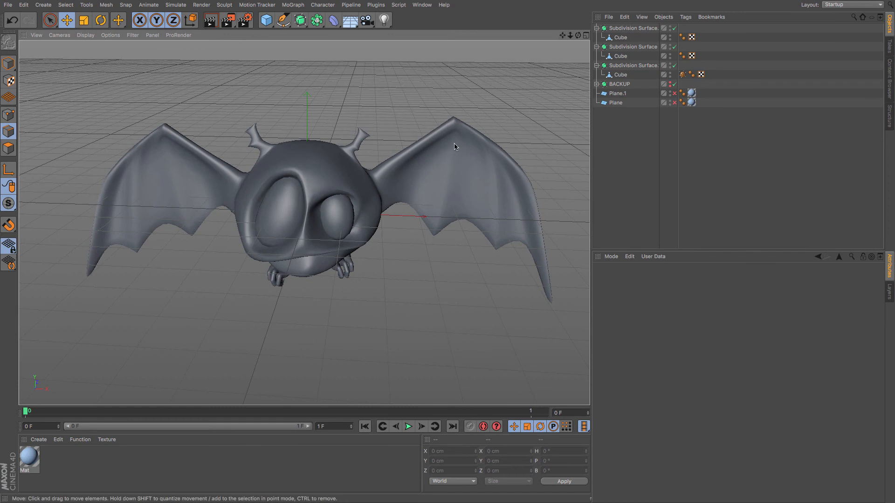
left_click_drag(380, 244, 388, 230, "alt")
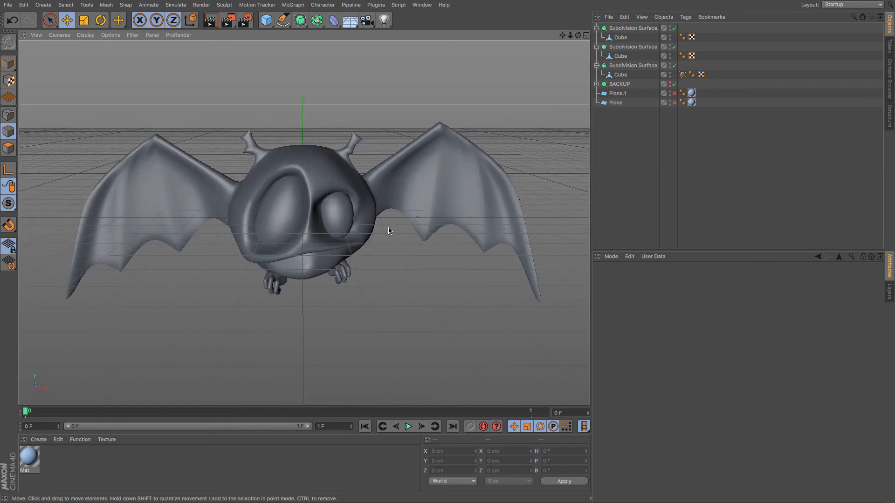